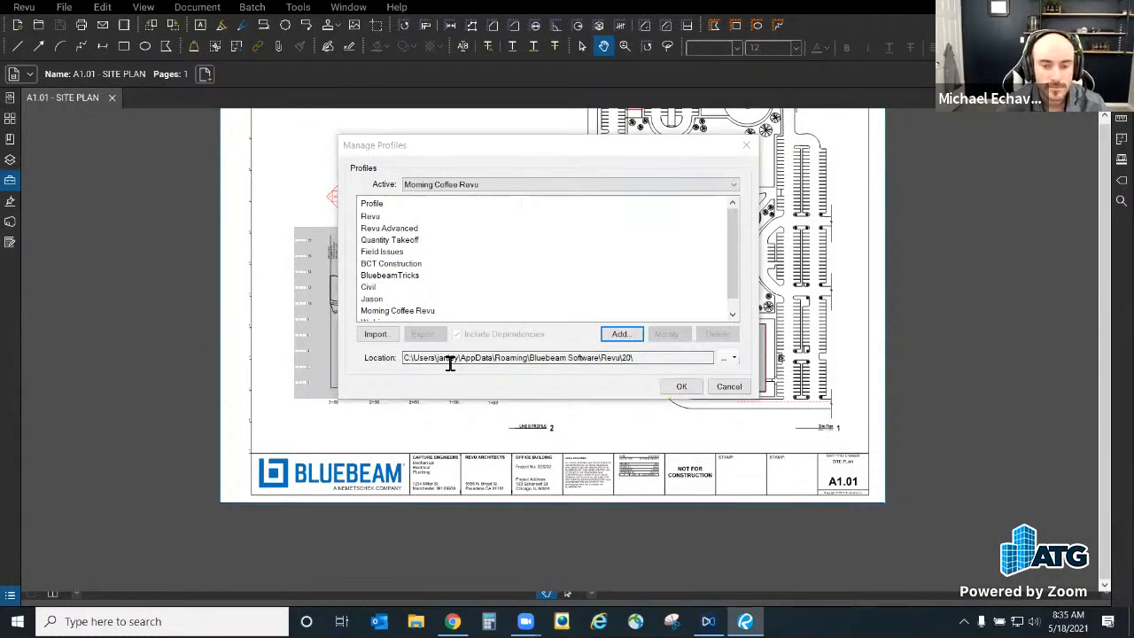
Step: Browse the profile storage location in Manage Profiles, then cancel and close the dialog
{"action": "left_click", "coordinate": [724, 359]}
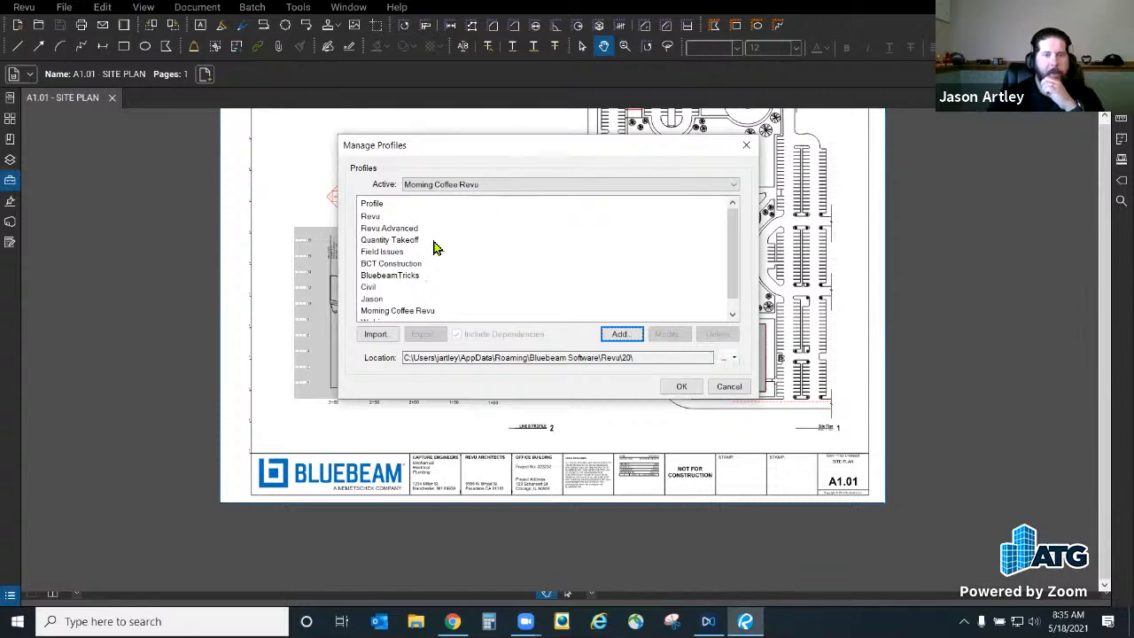
{"action": "left_click", "coordinate": [726, 359]}
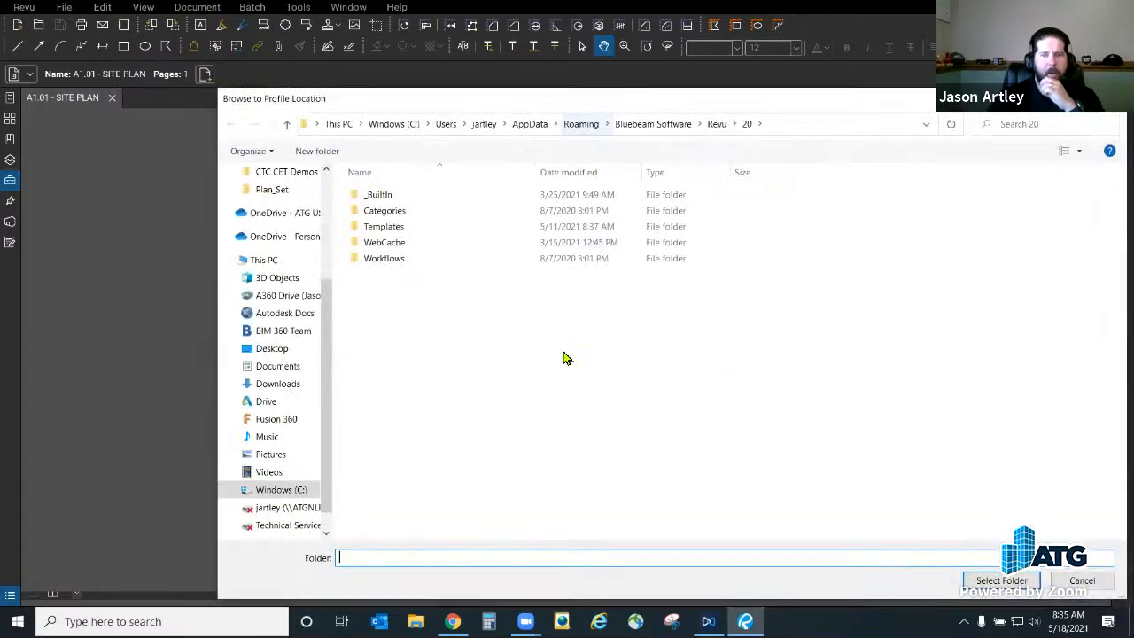
{"action": "left_click", "coordinate": [1082, 581]}
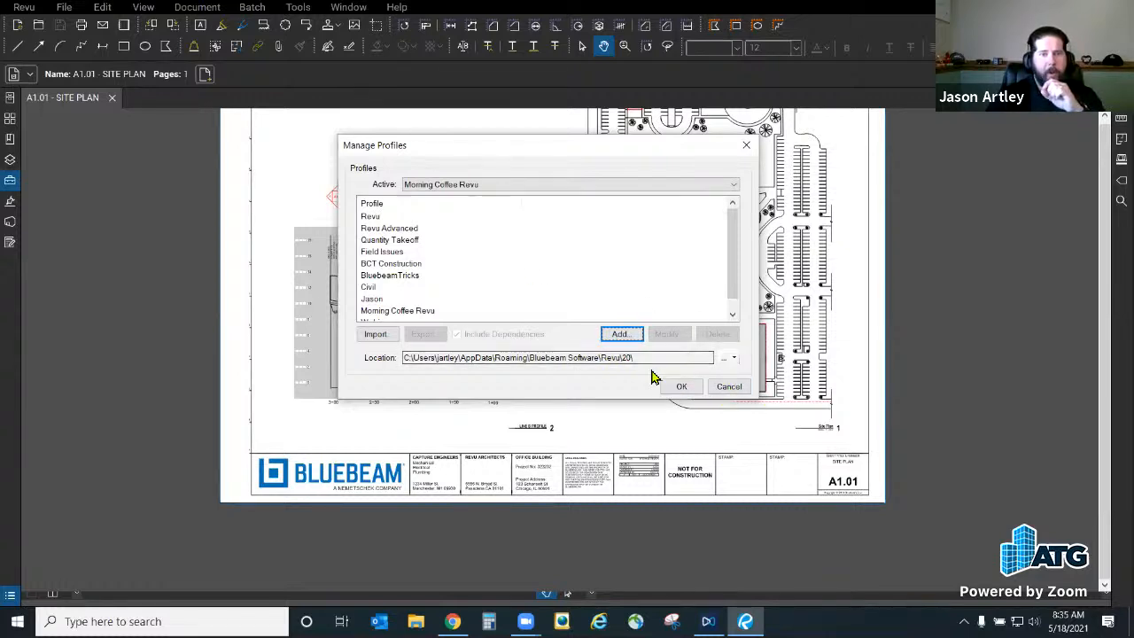
{"action": "left_click", "coordinate": [680, 388]}
Step: Reopen Manage Profiles, select the Morning Coffee Revu profile, and cancel without changes
{"action": "left_click", "coordinate": [24, 7]}
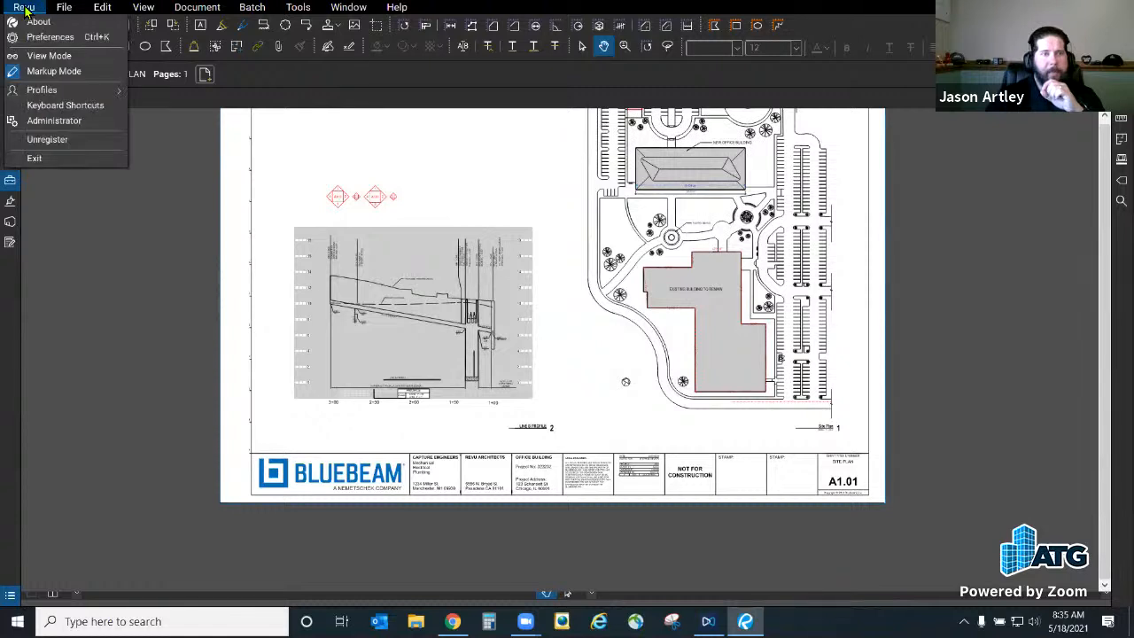
{"action": "mouse_move", "coordinate": [65, 94]}
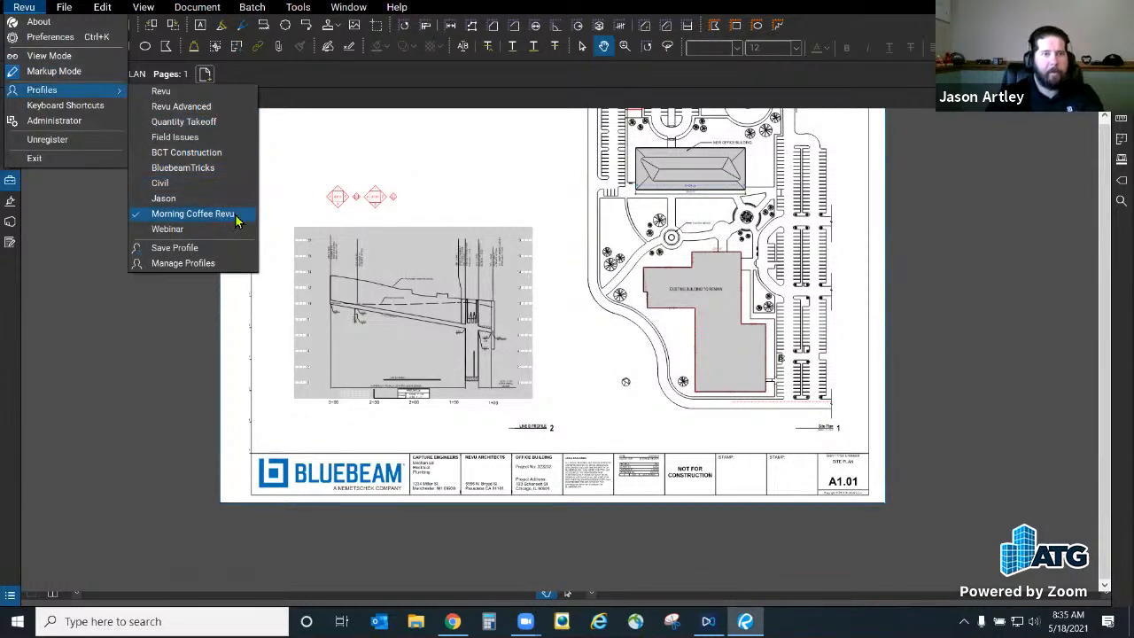
{"action": "left_click", "coordinate": [201, 269]}
{"action": "left_click", "coordinate": [413, 345]}
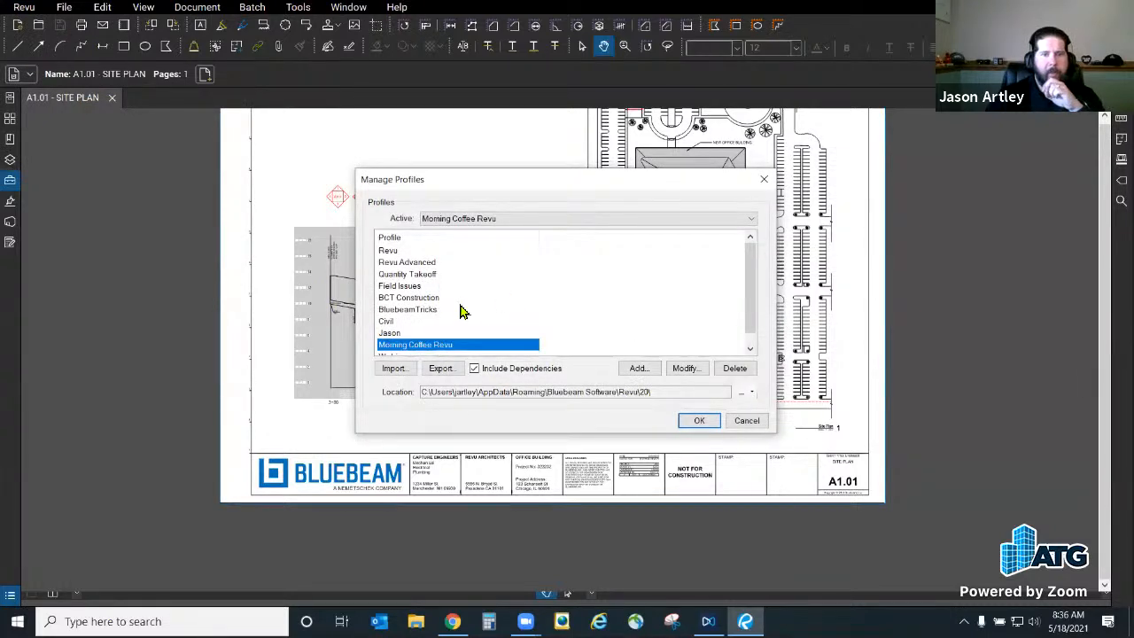
{"action": "scroll", "coordinate": [460, 319], "scroll_direction": "down", "scroll_amount": 1}
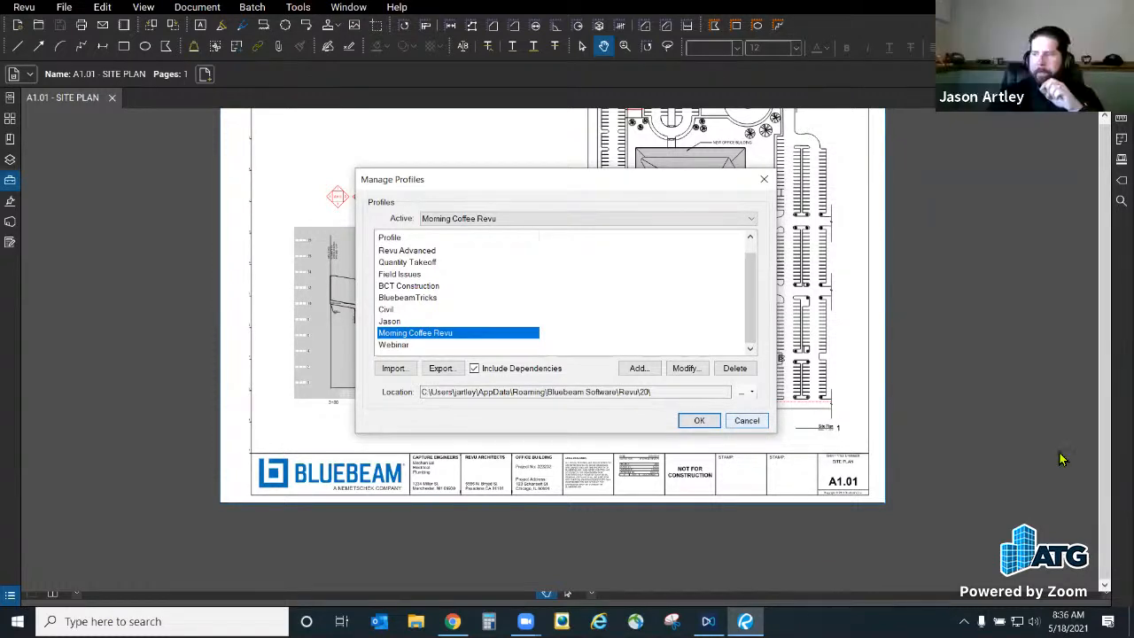
{"action": "left_click", "coordinate": [747, 421]}
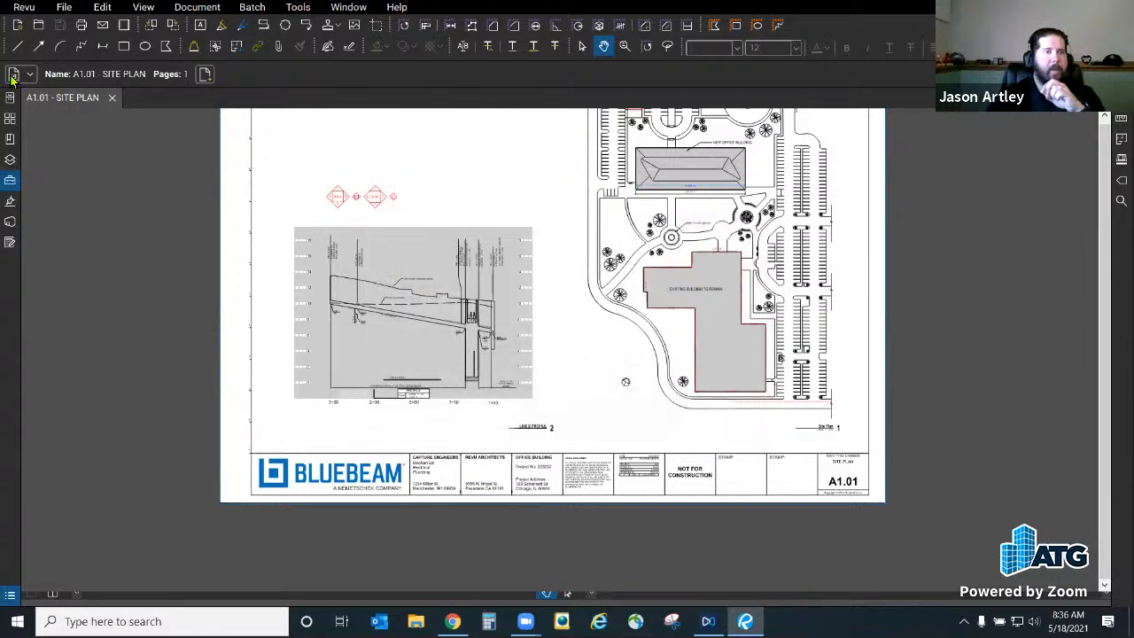
Step: Add the Links panel to the left side panels, then collapse it
{"action": "left_click", "coordinate": [64, 7]}
{"action": "mouse_move", "coordinate": [24, 7]}
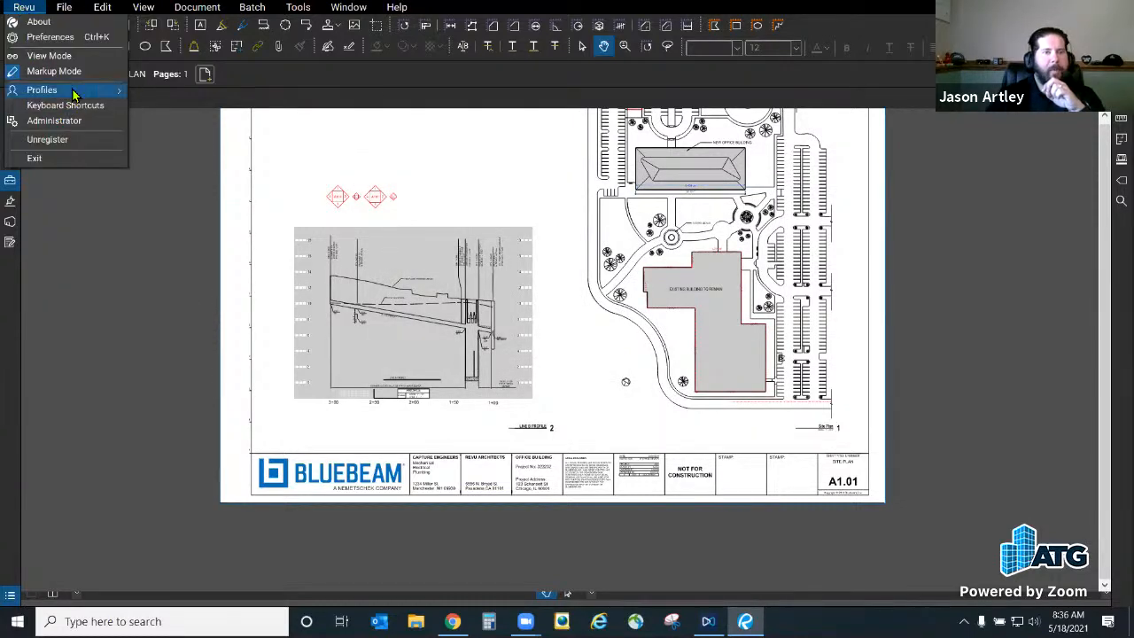
{"action": "mouse_move", "coordinate": [73, 92]}
{"action": "left_click", "coordinate": [533, 203]}
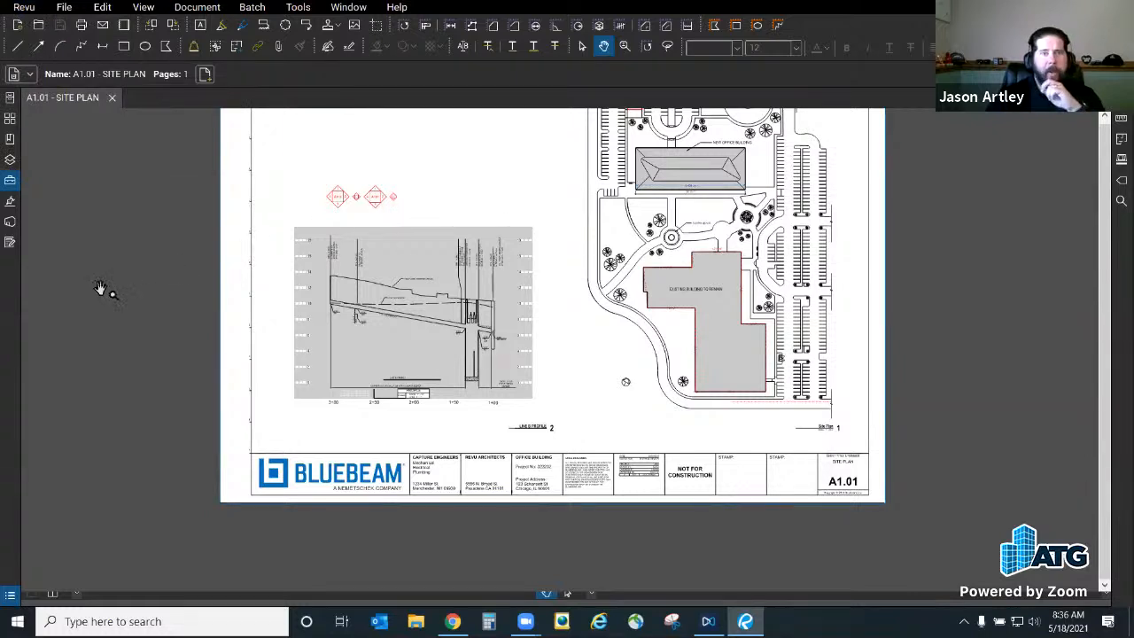
{"action": "right_click", "coordinate": [11, 275]}
{"action": "mouse_move", "coordinate": [71, 277]}
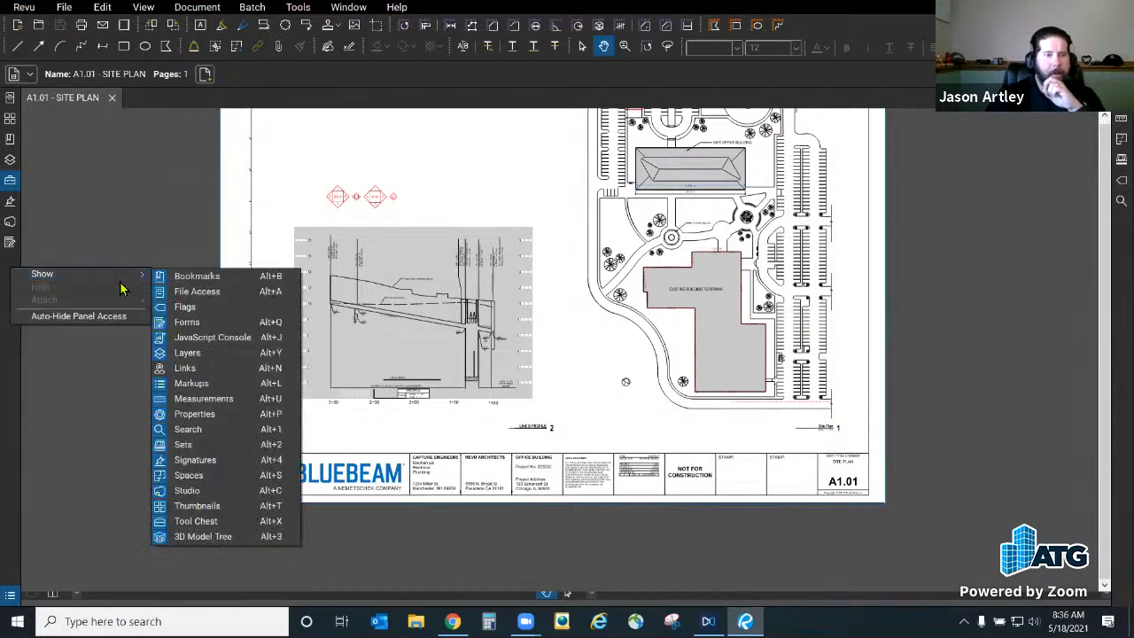
{"action": "left_click", "coordinate": [211, 373]}
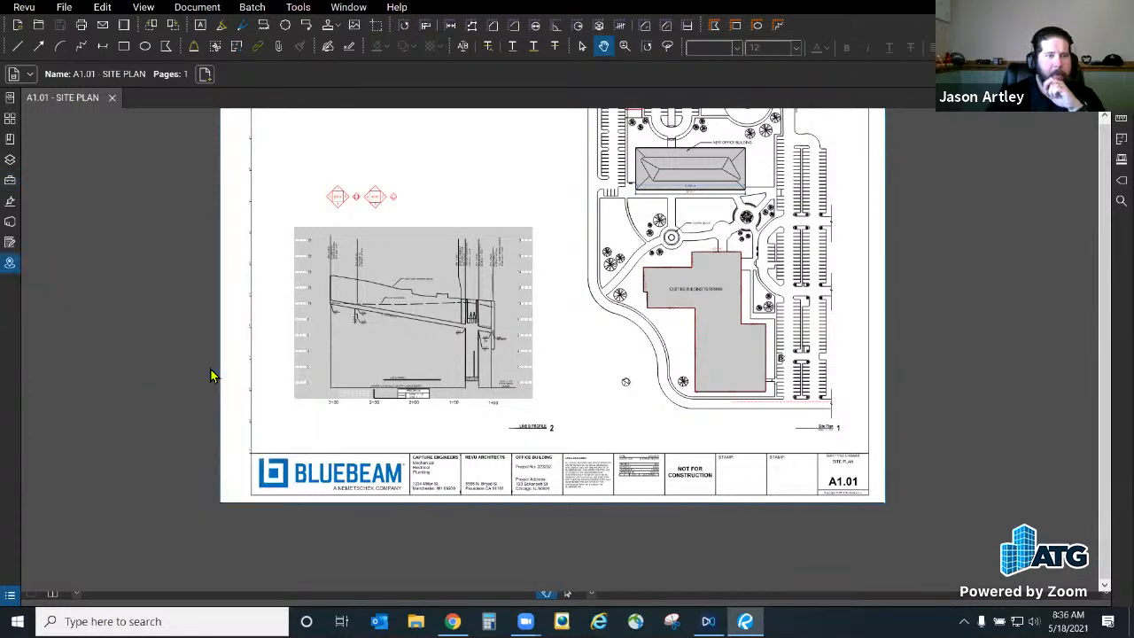
{"action": "left_click", "coordinate": [10, 266]}
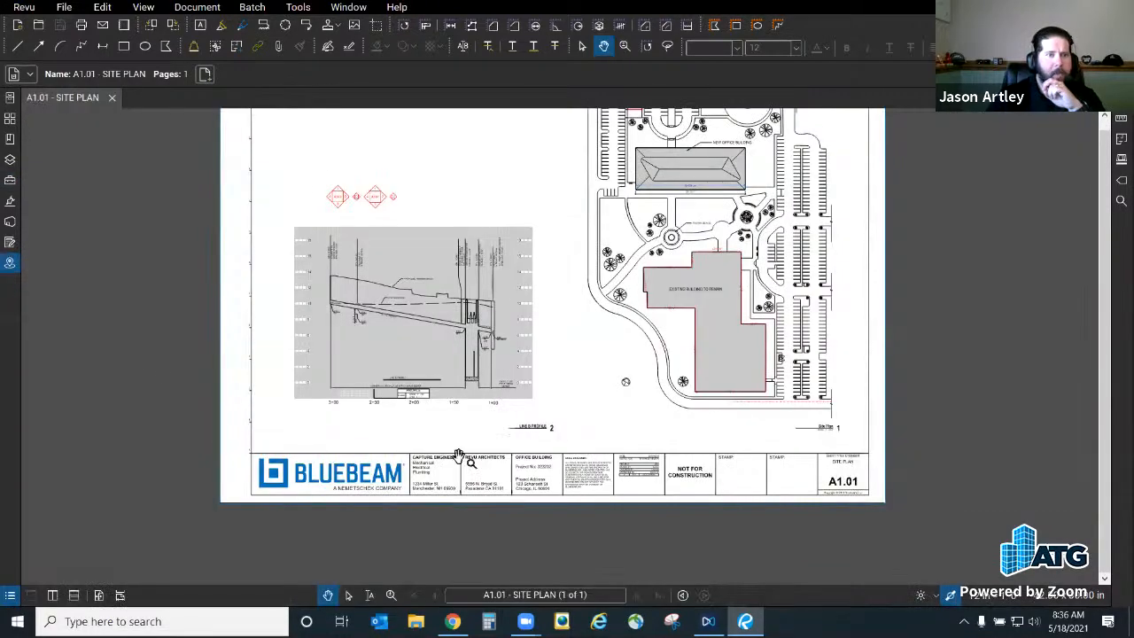
Step: Open the Search panel, check the toolbar list without changes, and collapse Search again
{"action": "left_click", "coordinate": [1121, 201]}
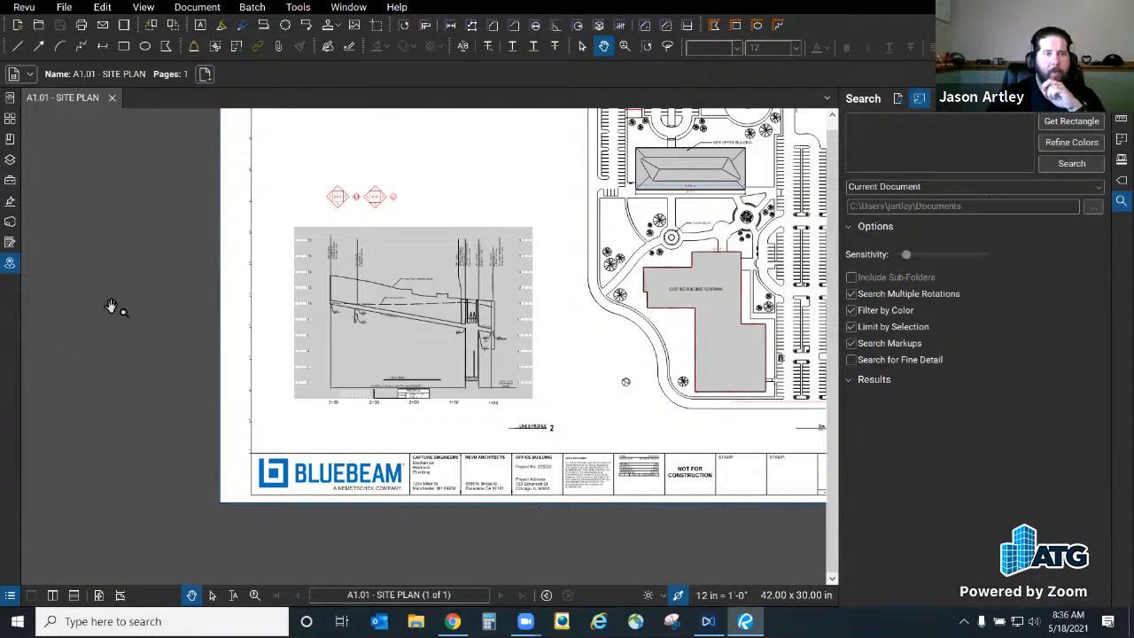
{"action": "right_click", "coordinate": [854, 31]}
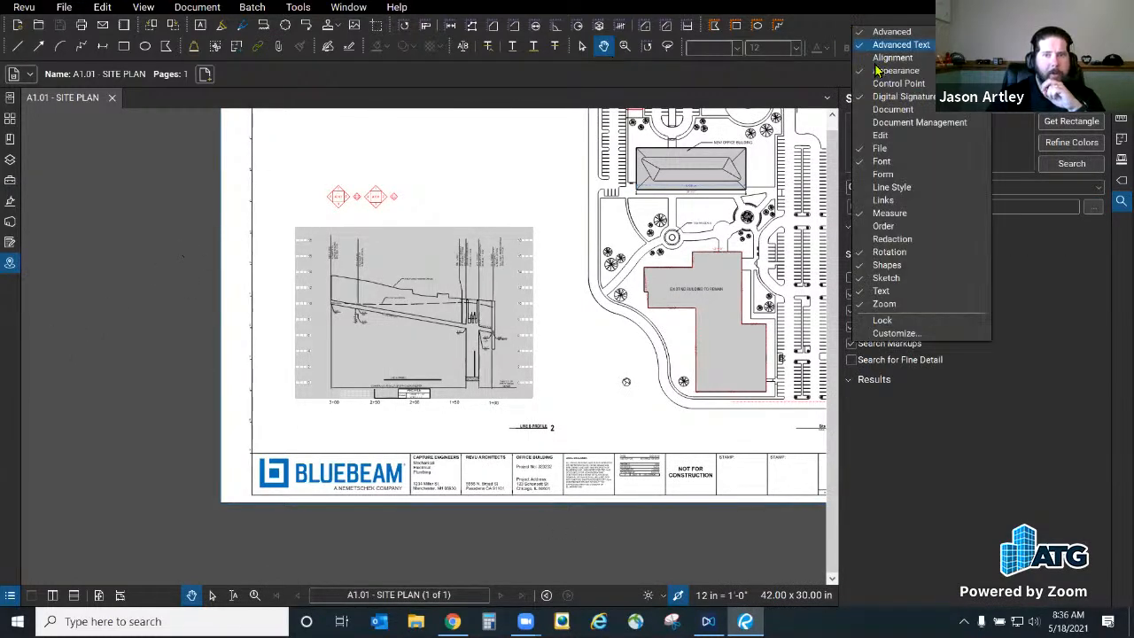
{"action": "left_click", "coordinate": [892, 187]}
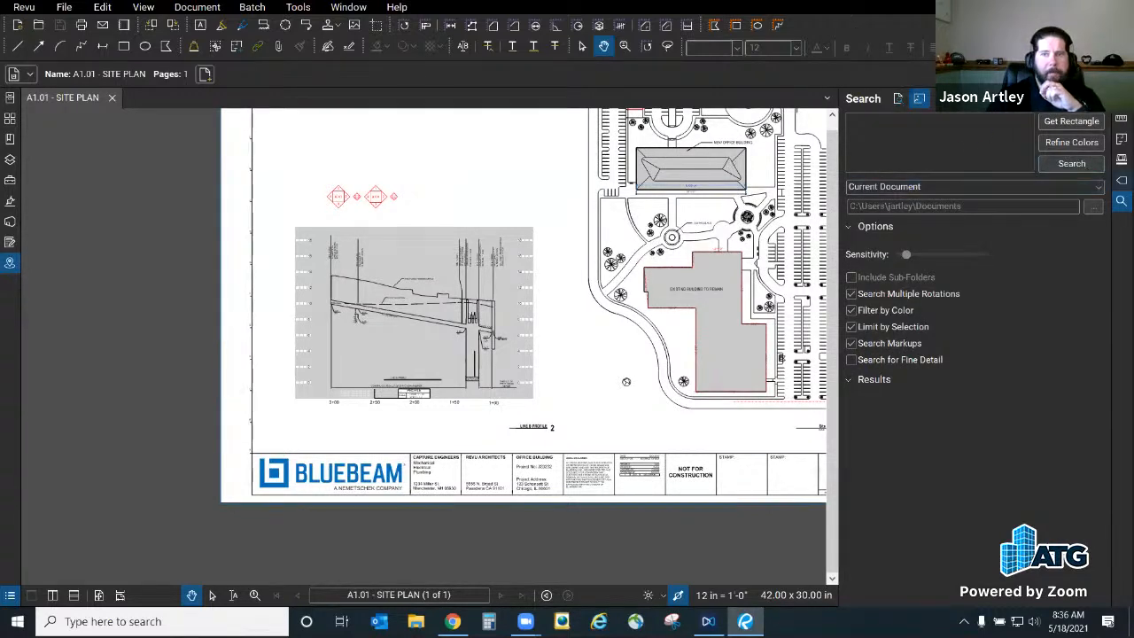
{"action": "left_click", "coordinate": [1121, 200]}
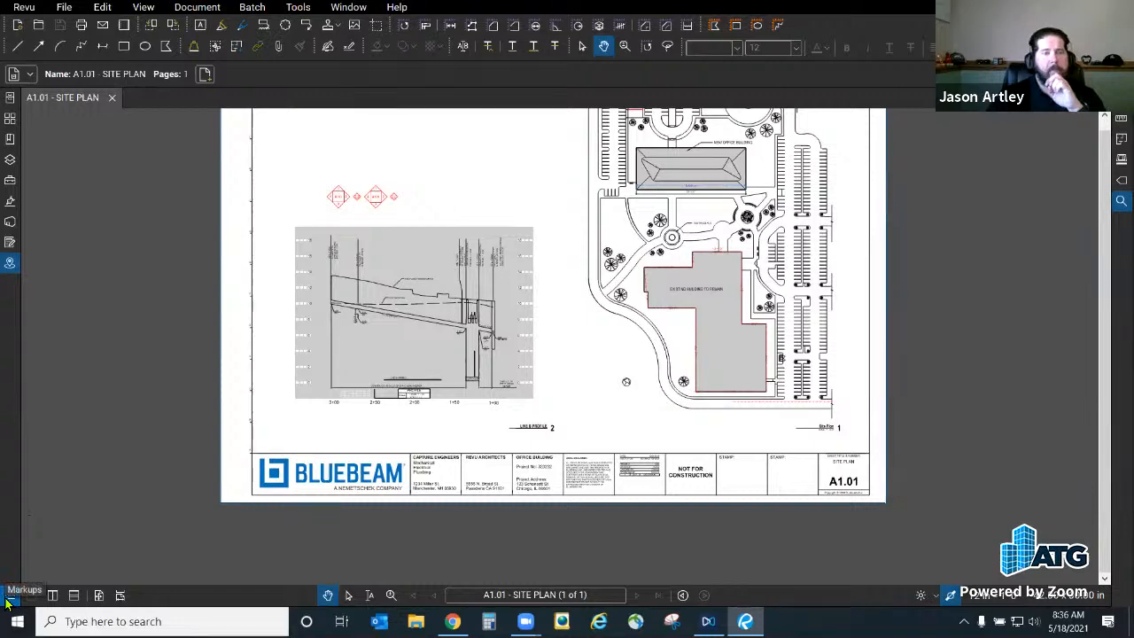
{"action": "left_click", "coordinate": [10, 180]}
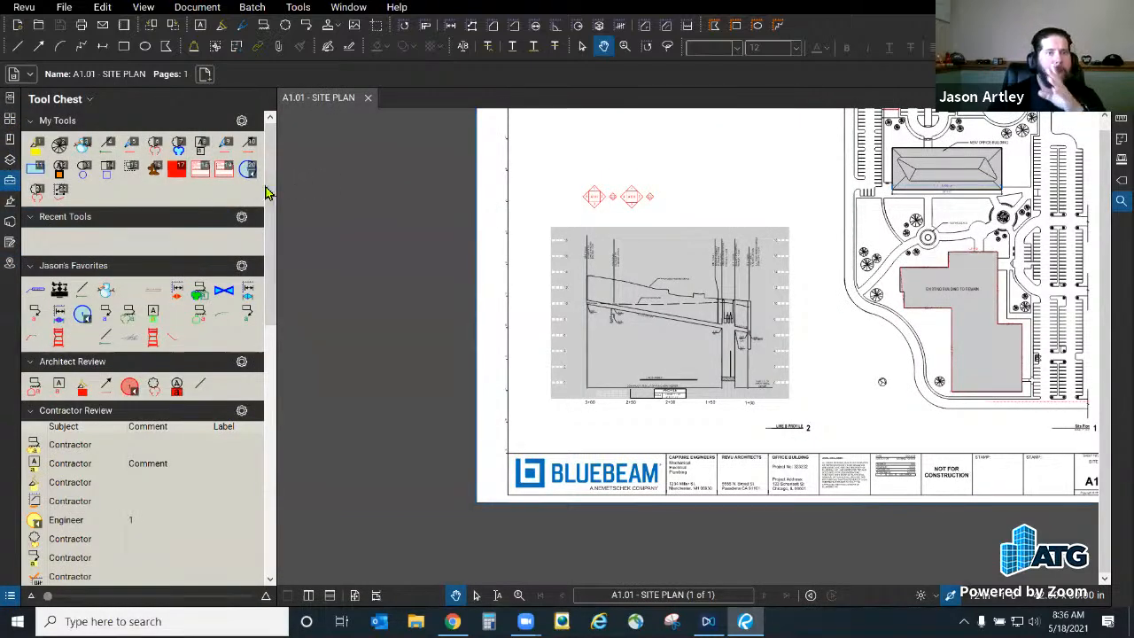
{"action": "left_click_drag", "start_coordinate": [271, 195], "coordinate": [277, 266]}
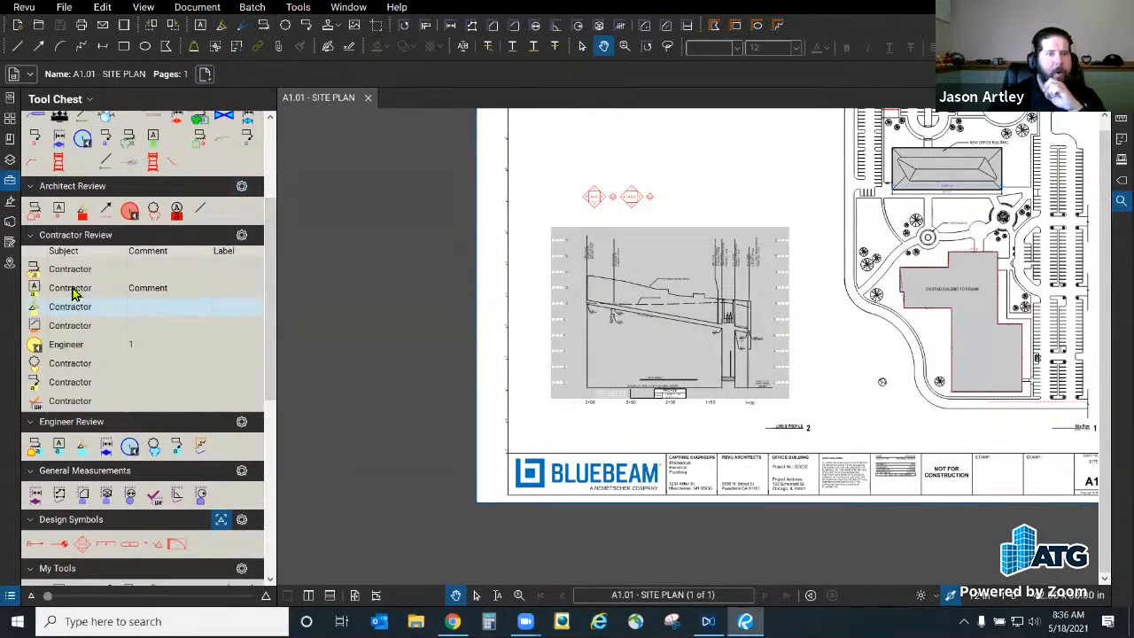
{"action": "left_click", "coordinate": [30, 235]}
{"action": "scroll", "coordinate": [151, 386], "scroll_direction": "down", "scroll_amount": 3}
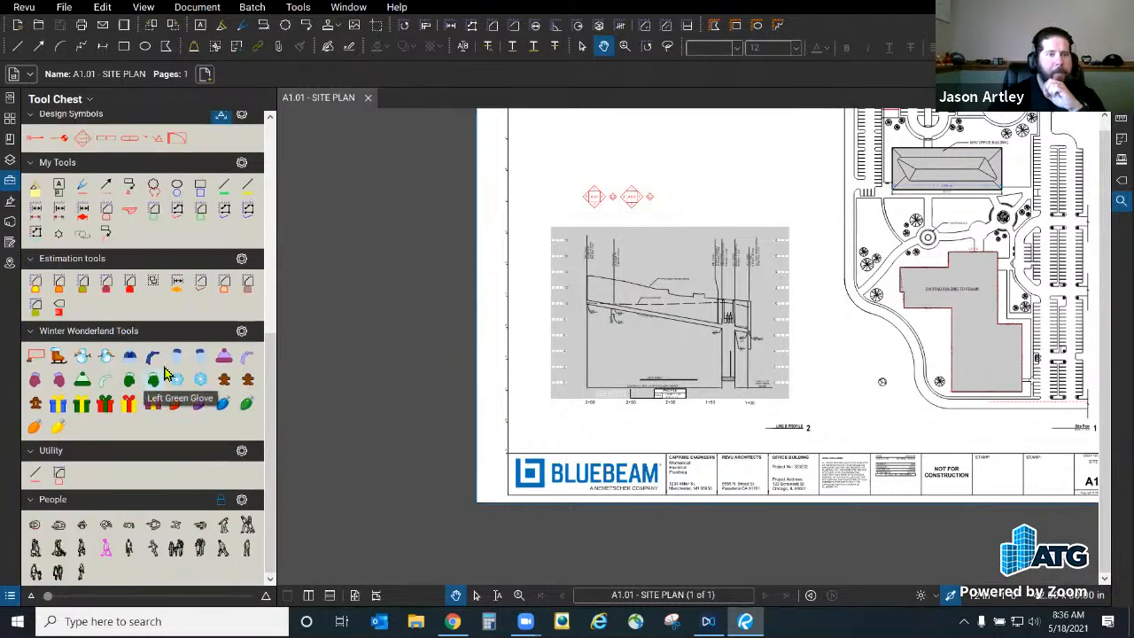
{"action": "left_click", "coordinate": [242, 260]}
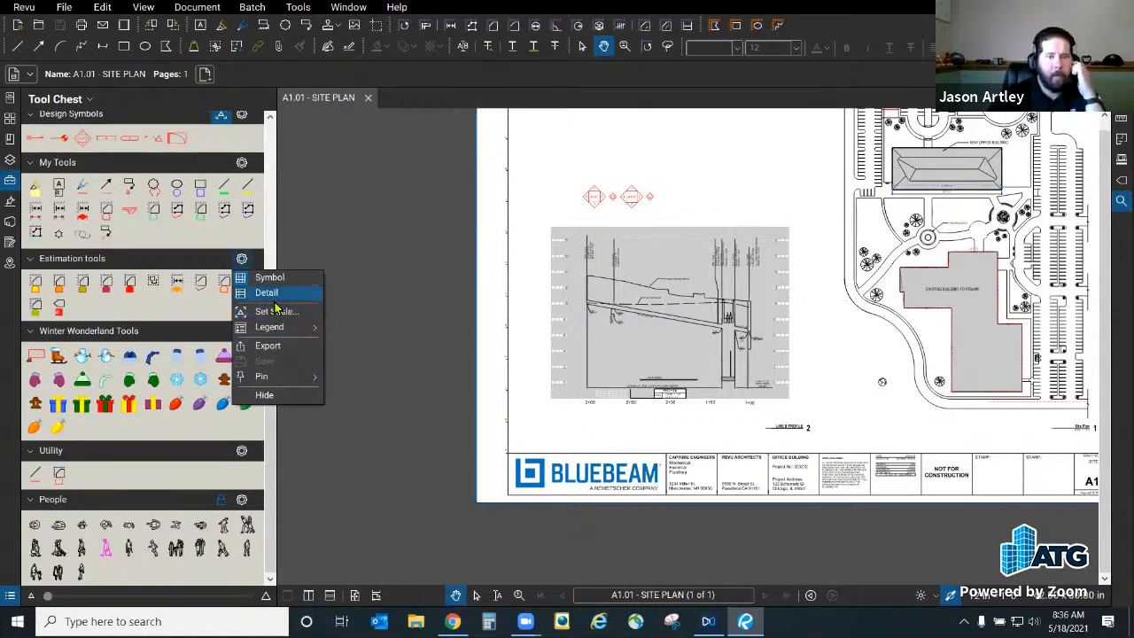
{"action": "left_click", "coordinate": [66, 102]}
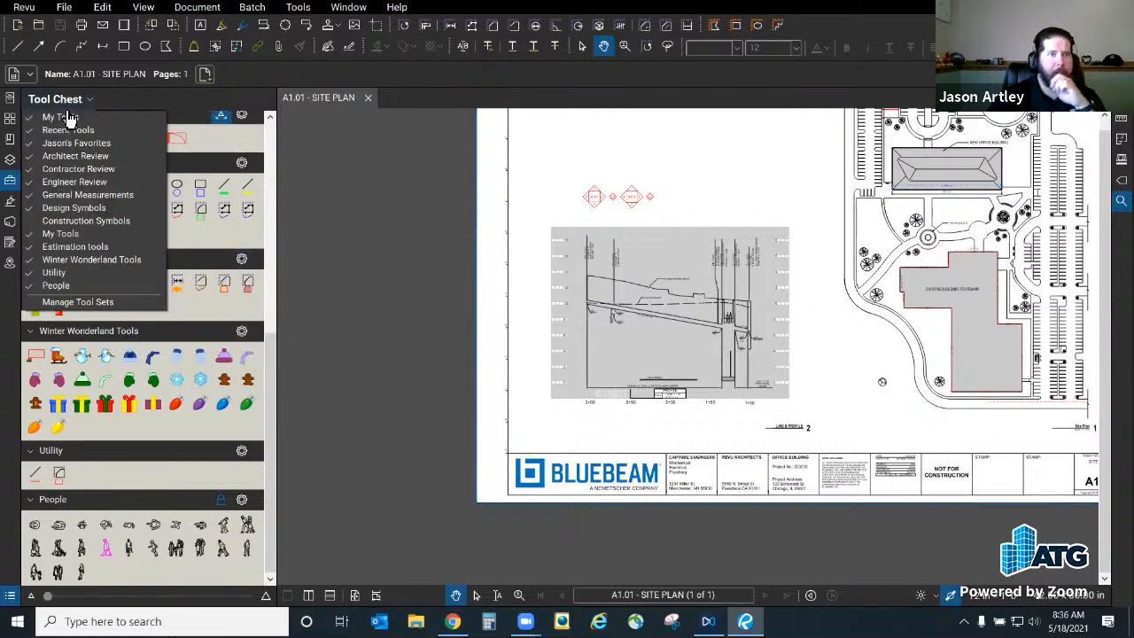
{"action": "left_click", "coordinate": [78, 303]}
{"action": "scroll", "coordinate": [470, 350], "scroll_direction": "down", "scroll_amount": 1}
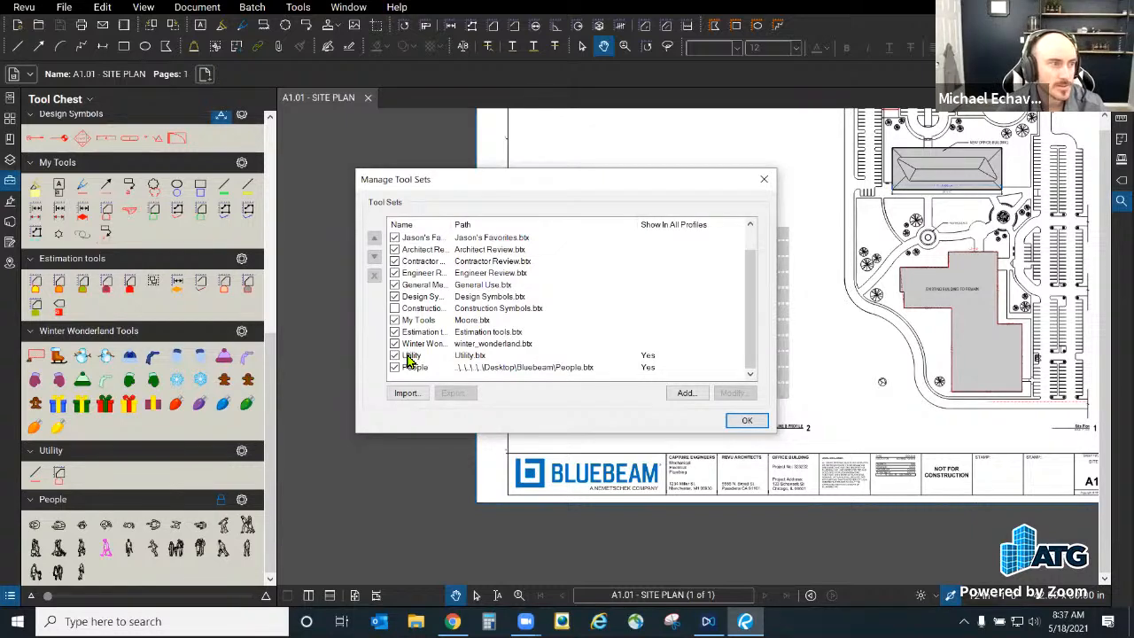
{"action": "left_click", "coordinate": [755, 425]}
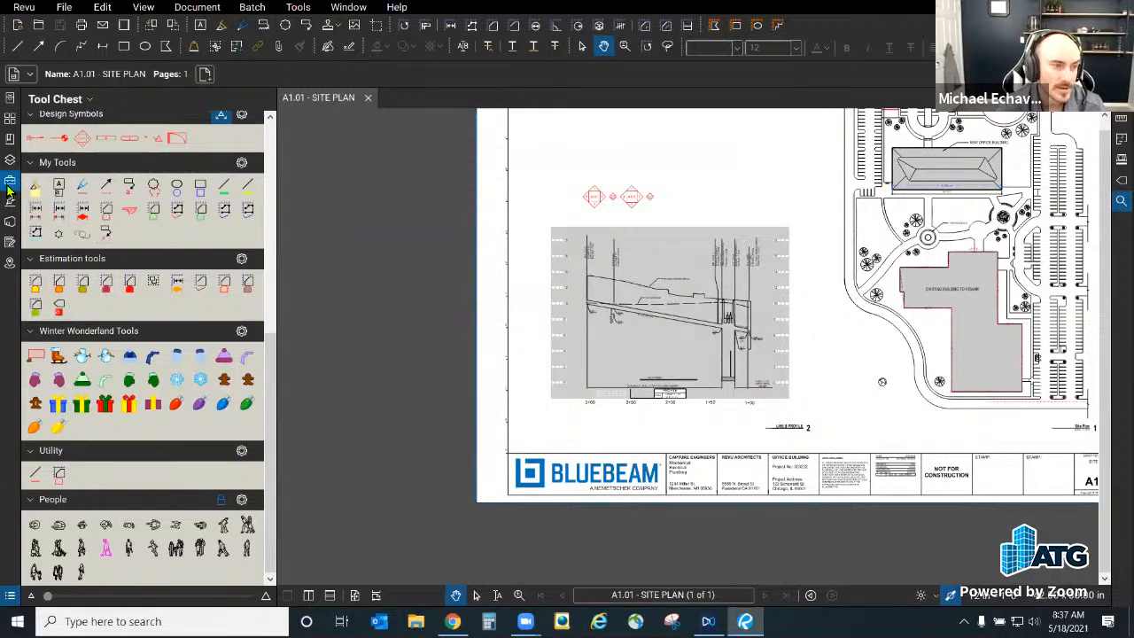
{"action": "left_click", "coordinate": [9, 184]}
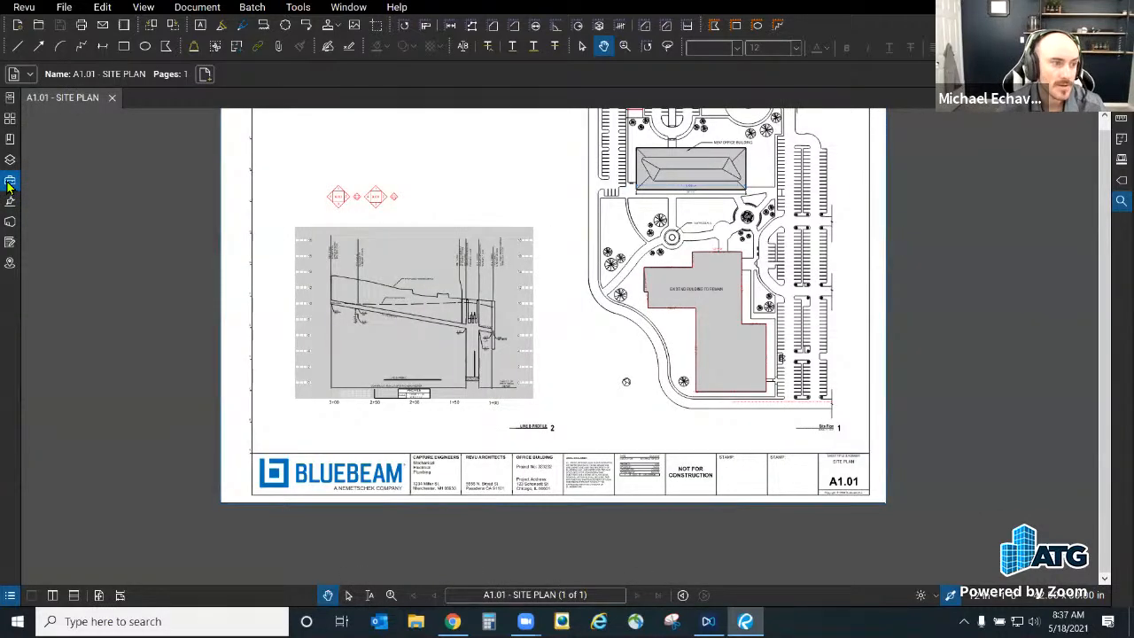
Step: Undock the Tool Chest into a floating window and widen it so tools sit in rows
{"action": "left_click", "coordinate": [9, 183]}
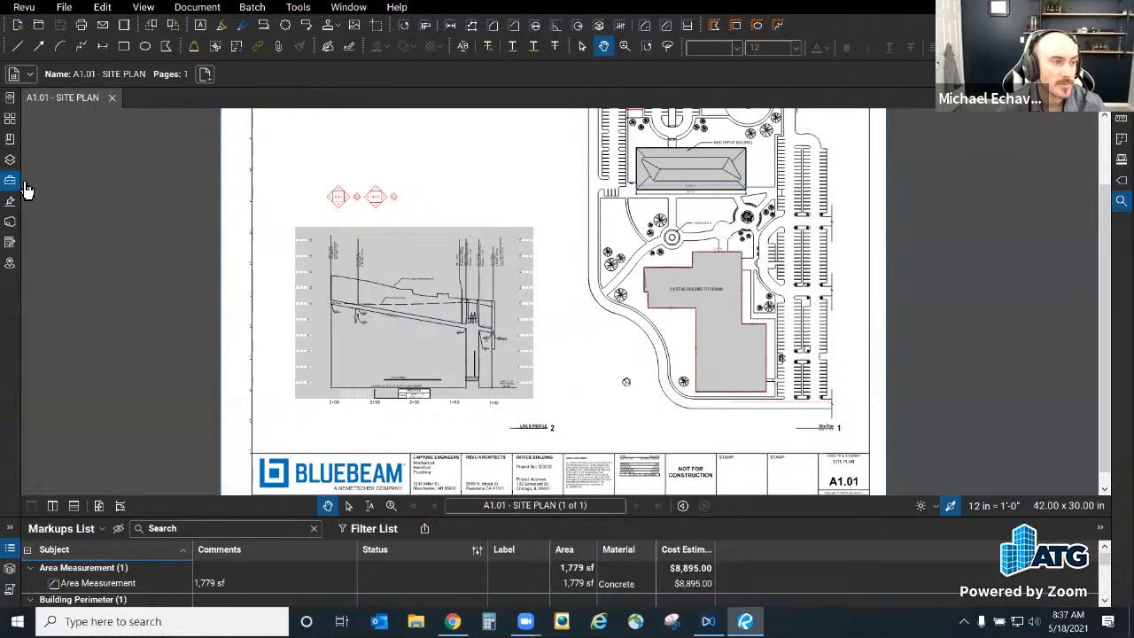
{"action": "left_click", "coordinate": [9, 181]}
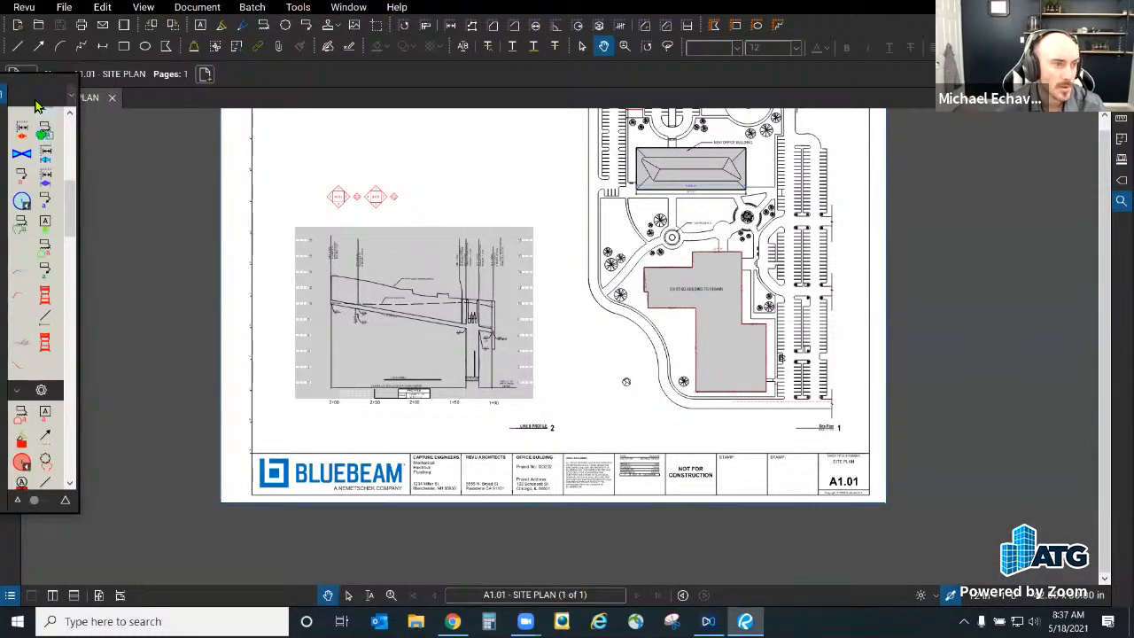
{"action": "left_click_drag", "start_coordinate": [33, 90], "coordinate": [377, 135]}
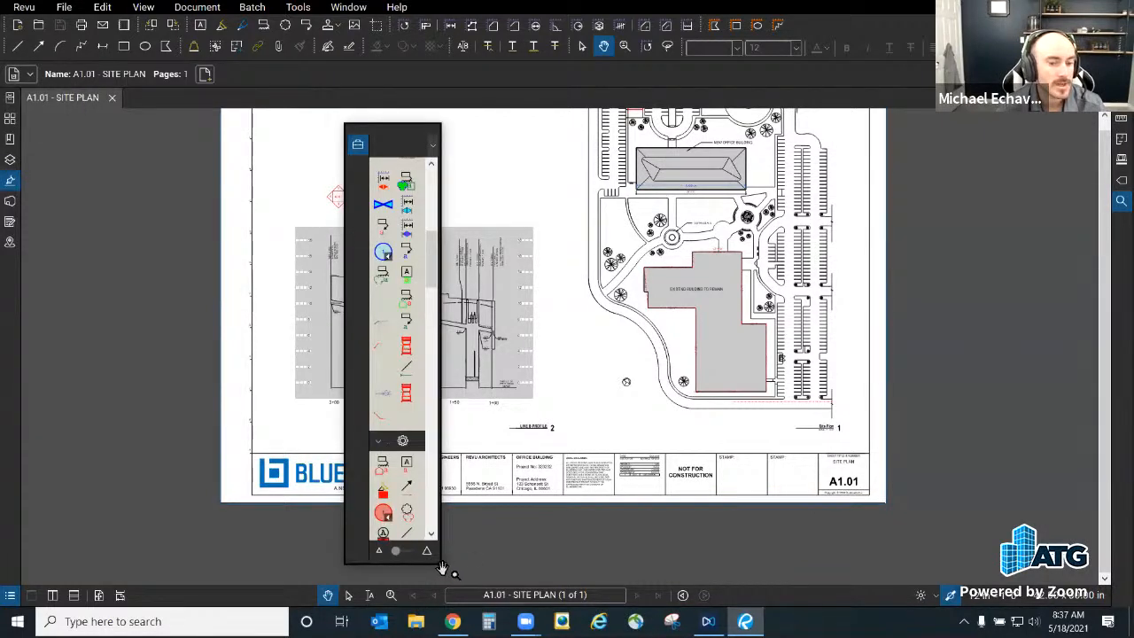
{"action": "left_click_drag", "start_coordinate": [436, 567], "coordinate": [438, 569]}
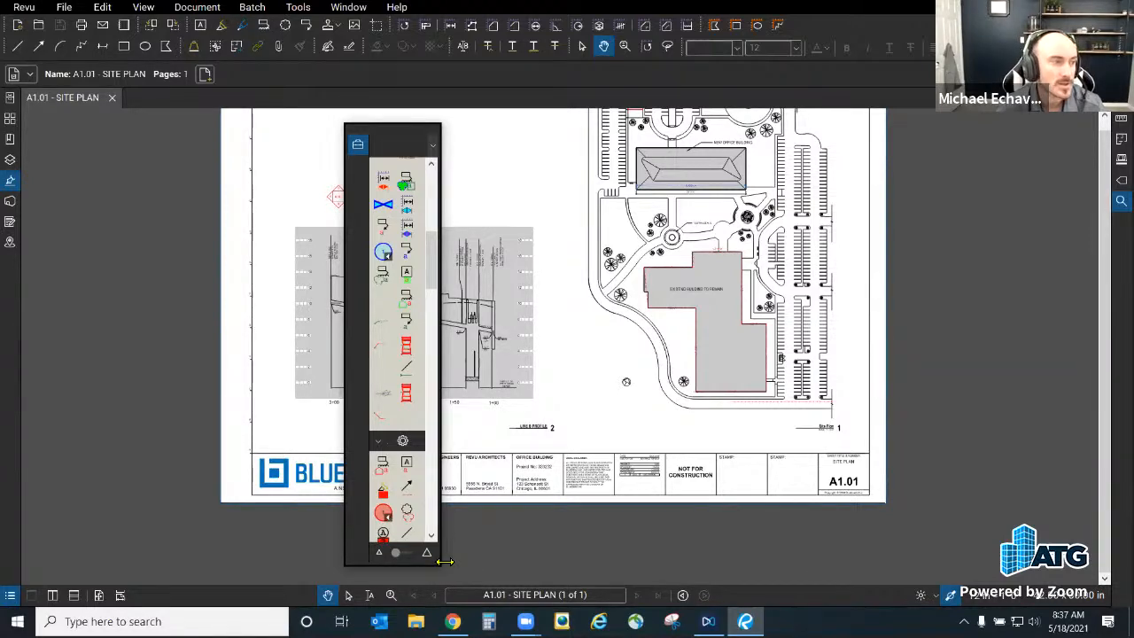
{"action": "left_click_drag", "start_coordinate": [444, 561], "coordinate": [735, 564]}
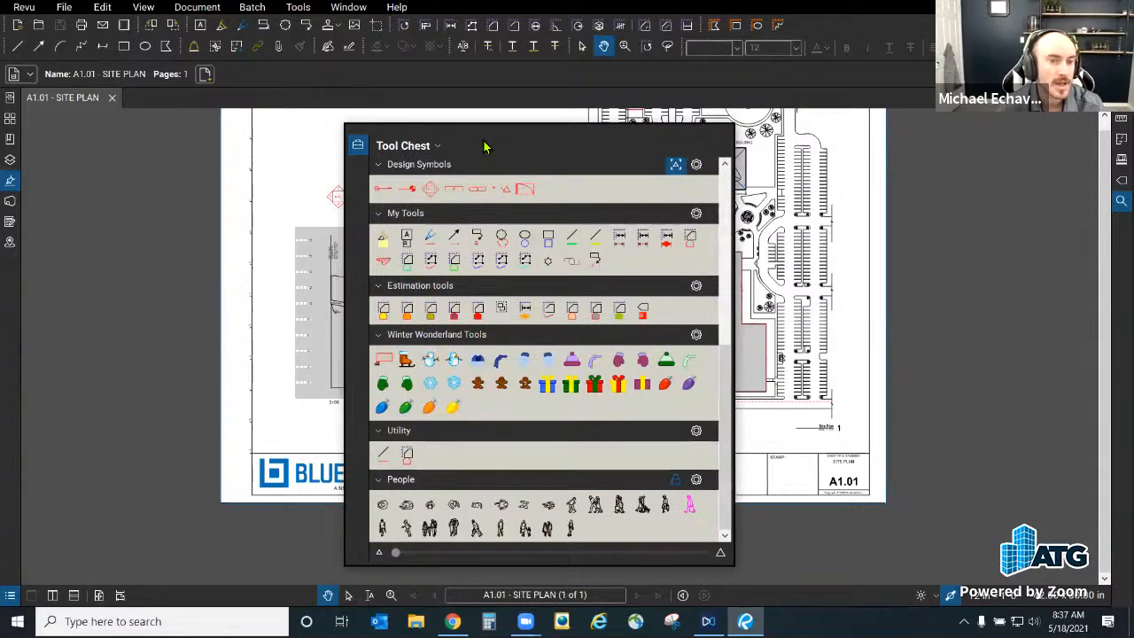
Step: Move the floating Tool Chest to the upper left and enlarge its tool icons and panel
{"action": "left_click_drag", "start_coordinate": [500, 133], "coordinate": [510, 106]}
{"action": "left_click_drag", "start_coordinate": [401, 530], "coordinate": [648, 533]}
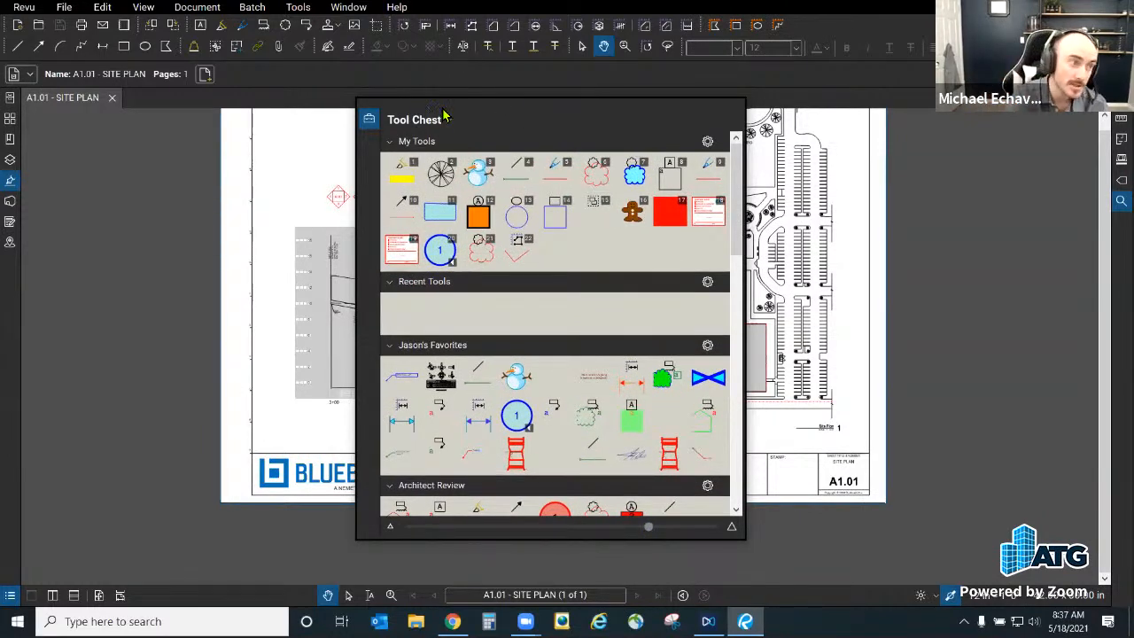
{"action": "left_click_drag", "start_coordinate": [440, 106], "coordinate": [313, 37]}
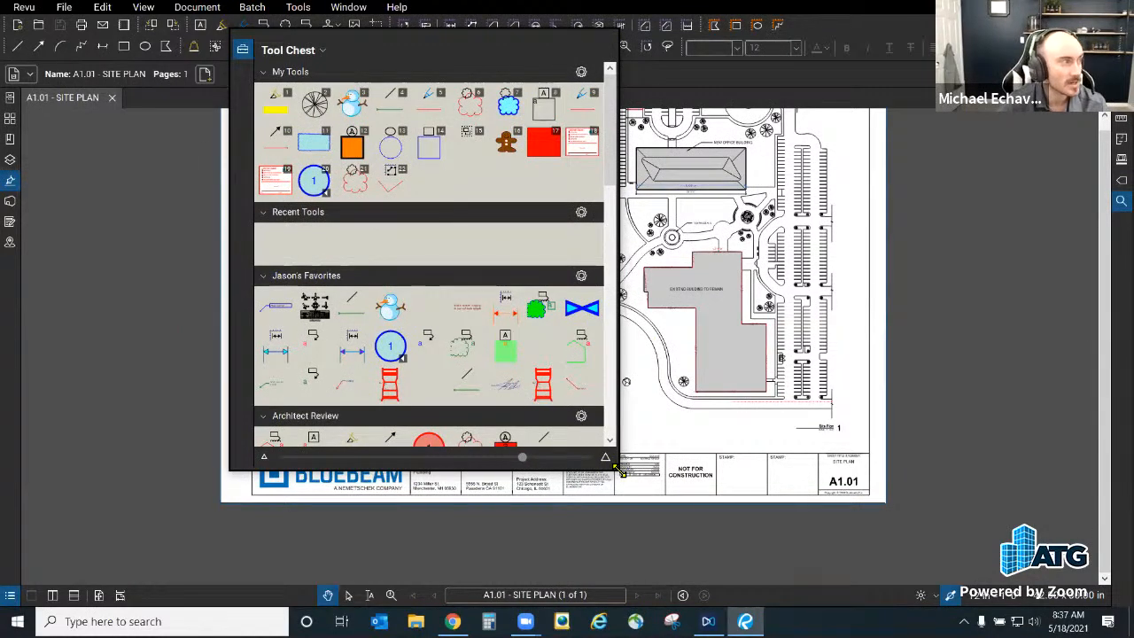
{"action": "left_click_drag", "start_coordinate": [622, 472], "coordinate": [900, 579]}
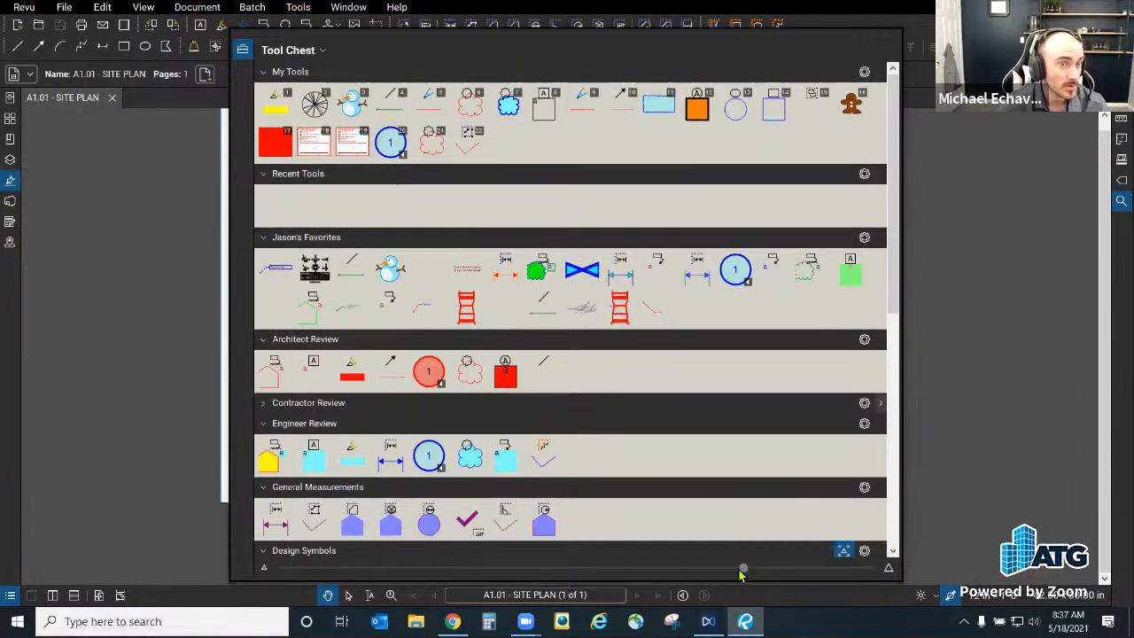
Step: Shrink the Tool Chest icons and dock the Tool Chest along the left edge
{"action": "left_click_drag", "start_coordinate": [741, 574], "coordinate": [466, 570]}
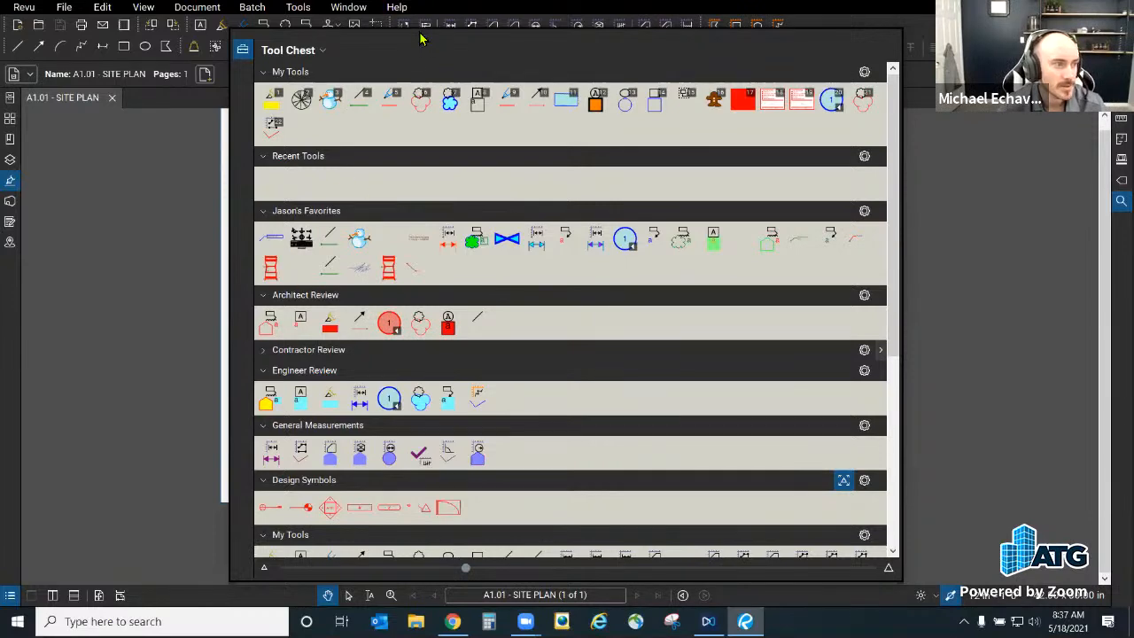
{"action": "left_click_drag", "start_coordinate": [419, 37], "coordinate": [460, 16]}
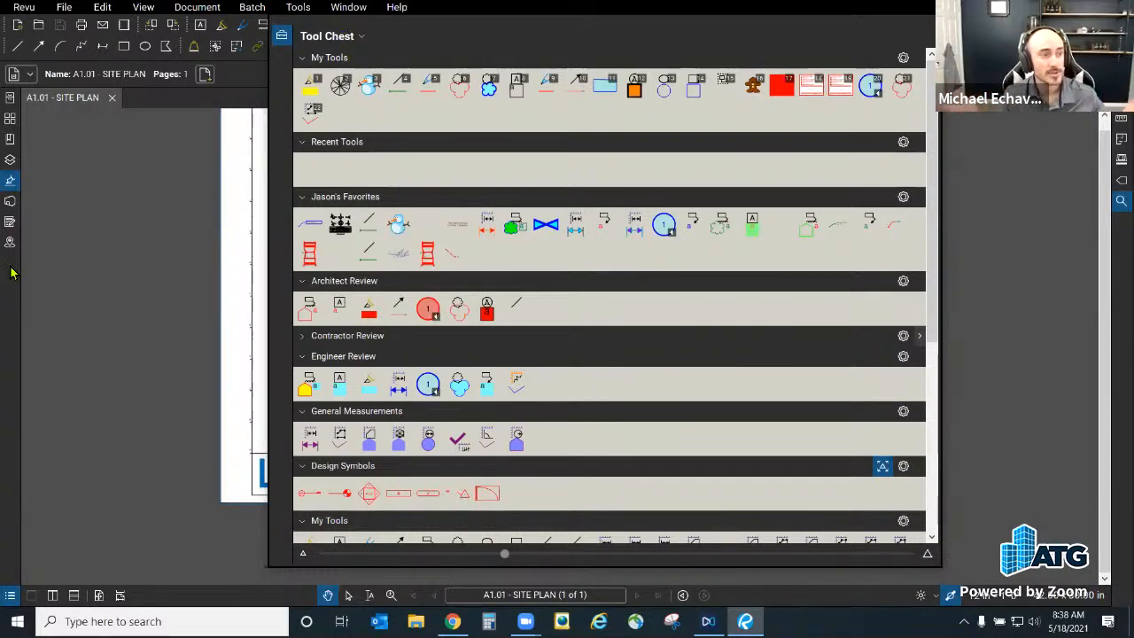
{"action": "left_click_drag", "start_coordinate": [345, 25], "coordinate": [11, 267]}
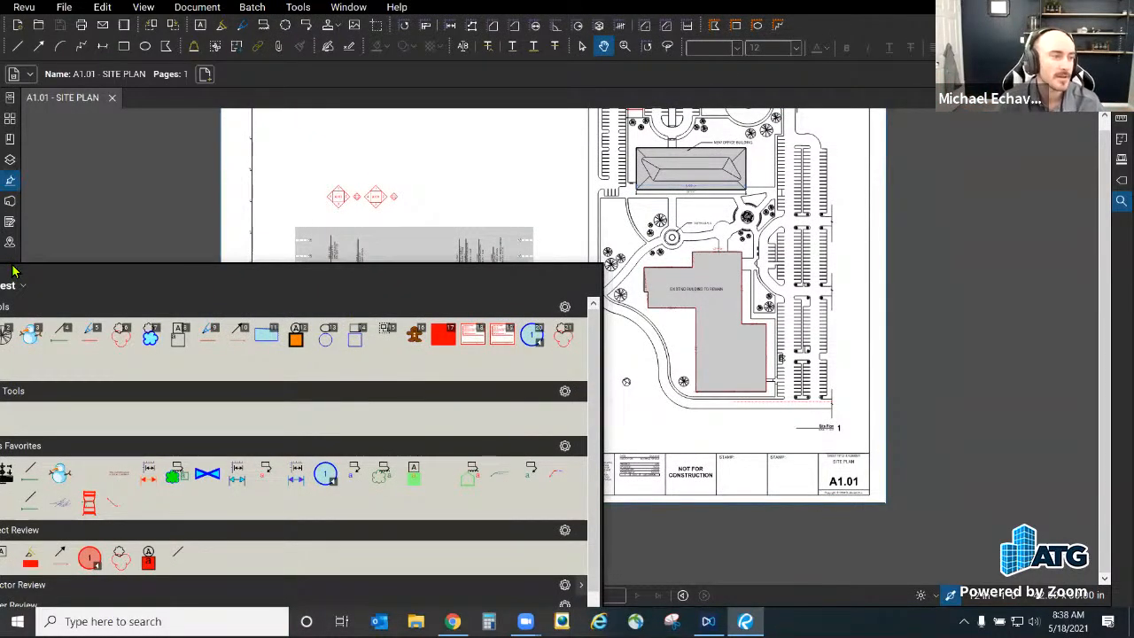
{"action": "left_click_drag", "start_coordinate": [13, 270], "coordinate": [14, 272]}
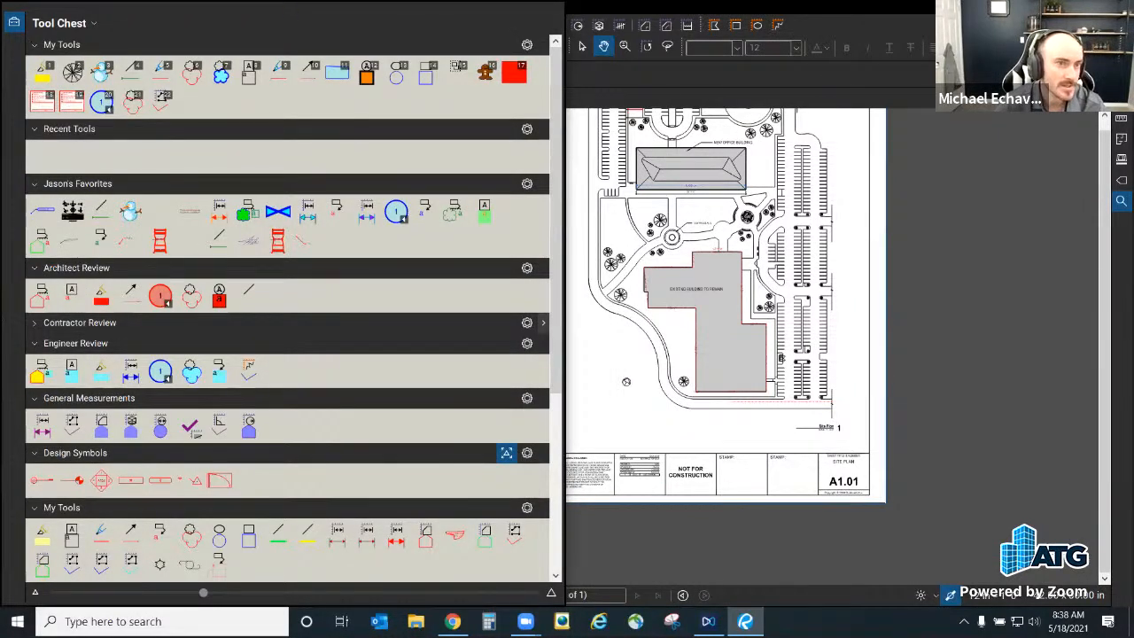
{"action": "left_click", "coordinate": [94, 23]}
{"action": "left_click", "coordinate": [264, 20]}
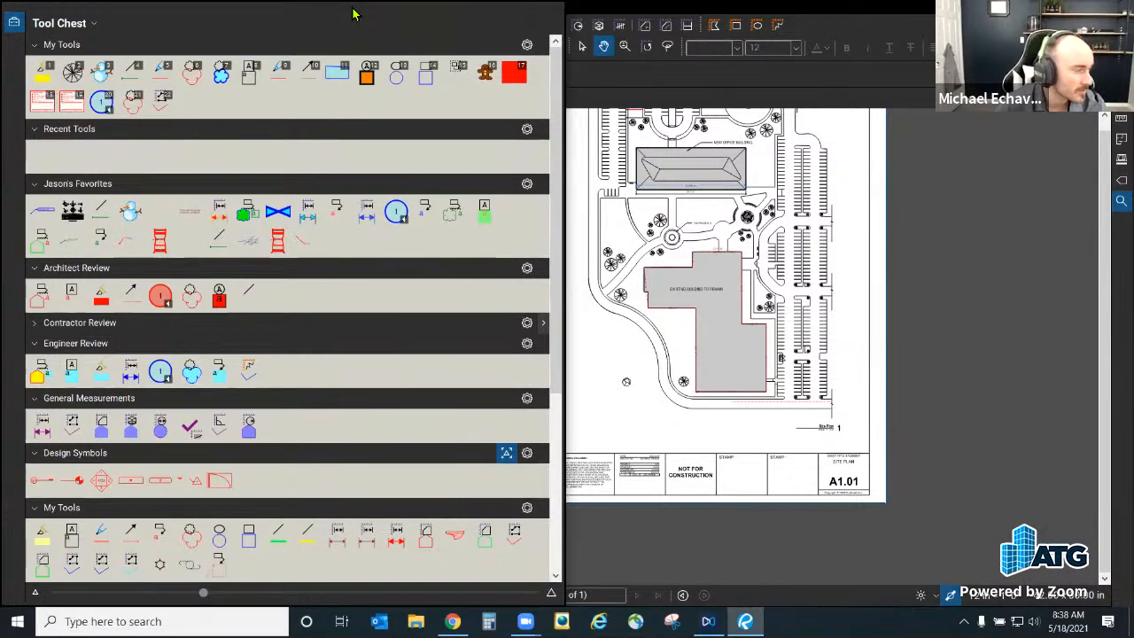
Step: Float the Tool Chest again as a smaller, shorter panel and show the Markups List
{"action": "left_click_drag", "start_coordinate": [353, 13], "coordinate": [592, 150]}
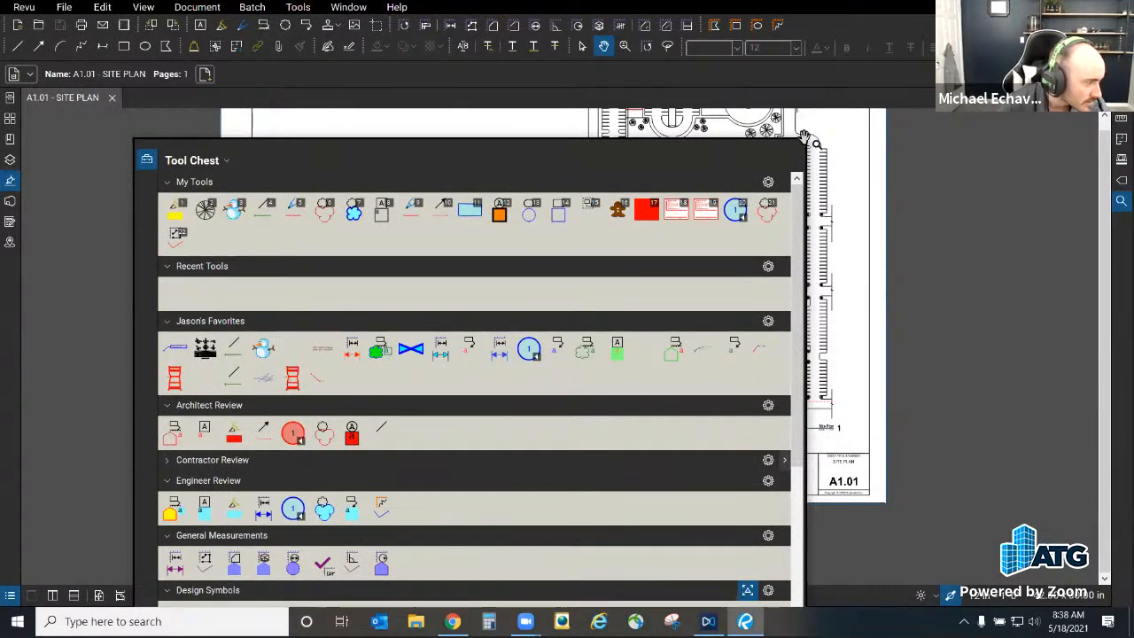
{"action": "scroll", "coordinate": [392, 114], "scroll_direction": "up", "scroll_amount": 2}
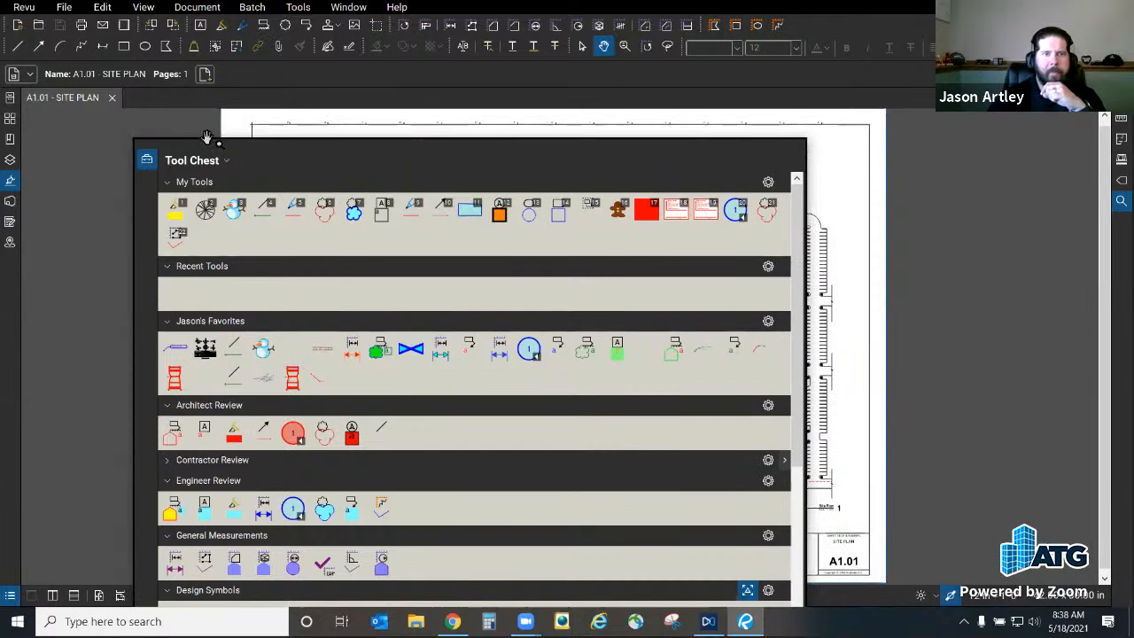
{"action": "left_click_drag", "start_coordinate": [329, 154], "coordinate": [390, 49]}
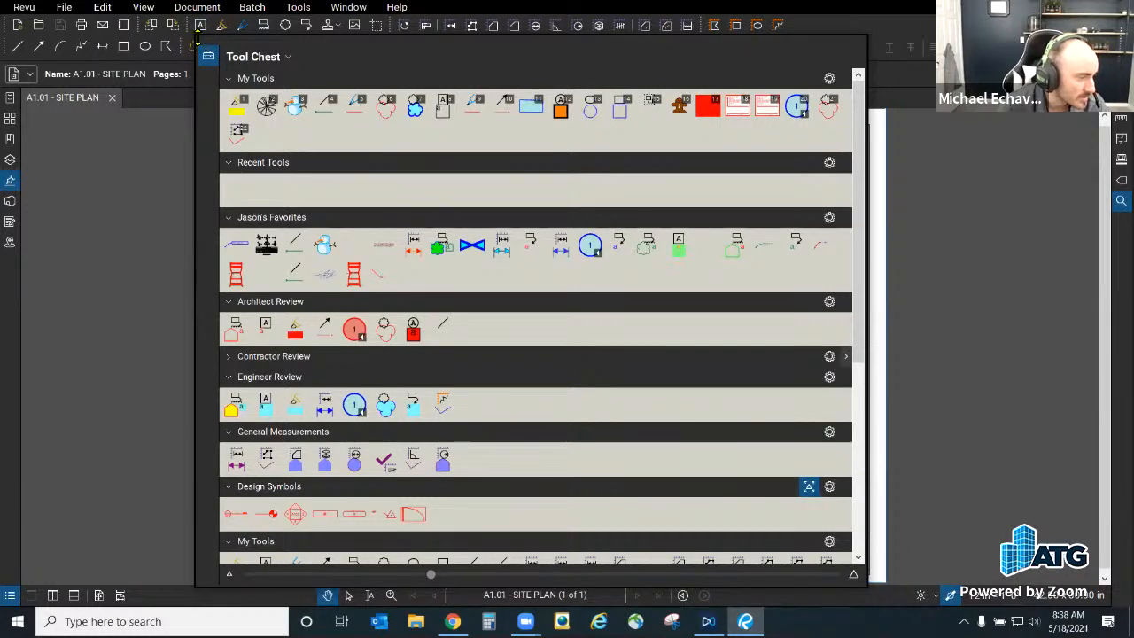
{"action": "left_click_drag", "start_coordinate": [198, 37], "coordinate": [203, 316]}
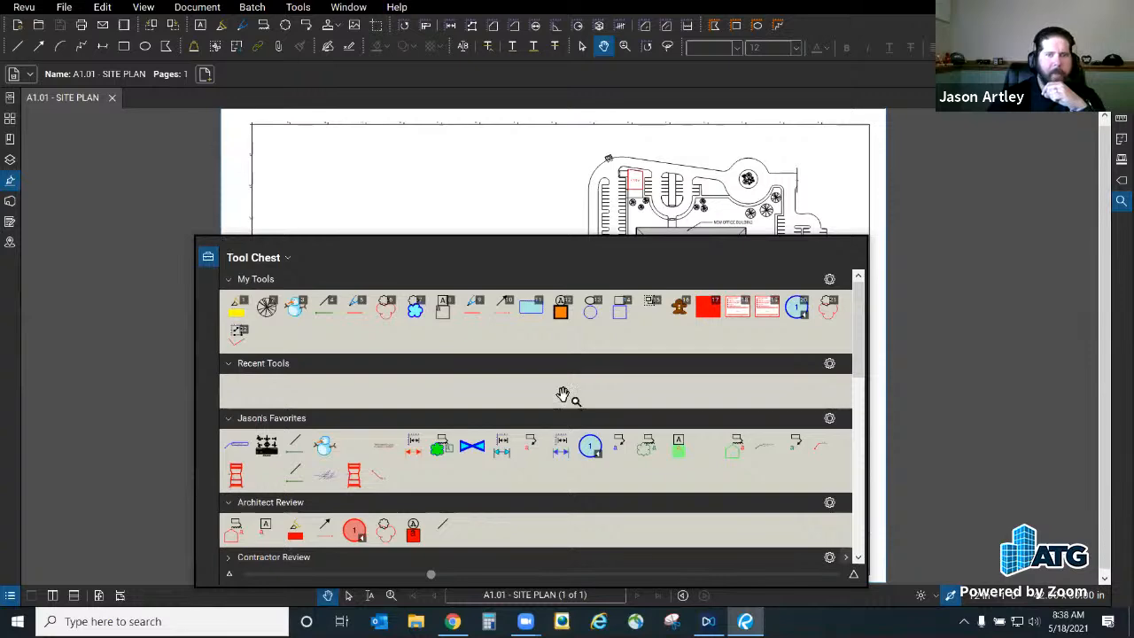
{"action": "left_click_drag", "start_coordinate": [483, 255], "coordinate": [443, 131]}
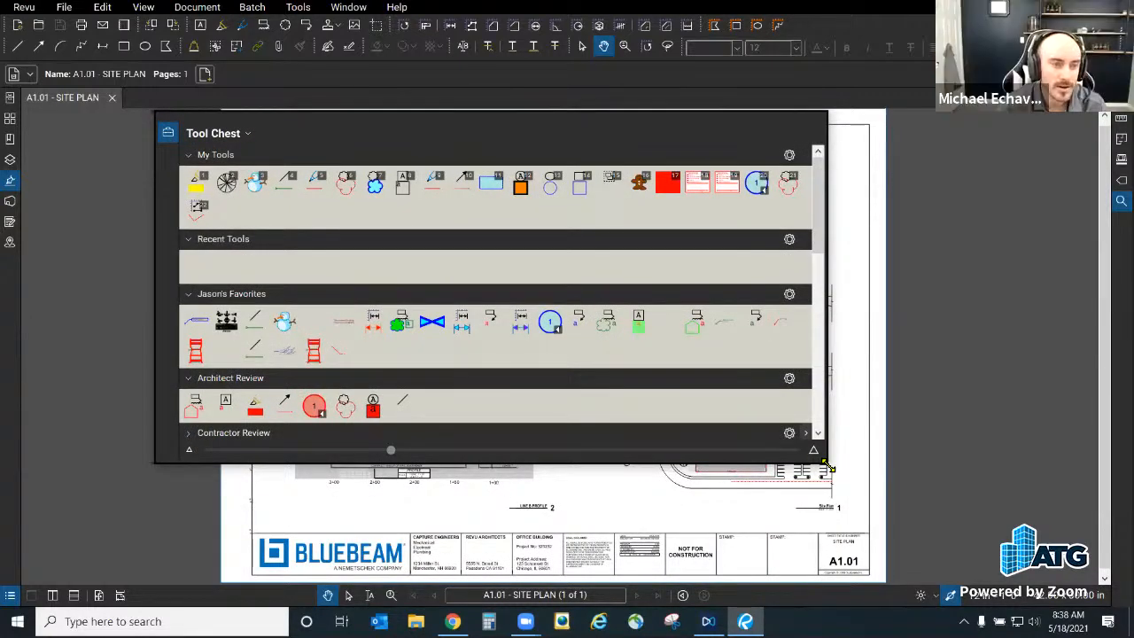
{"action": "left_click_drag", "start_coordinate": [828, 464], "coordinate": [607, 437]}
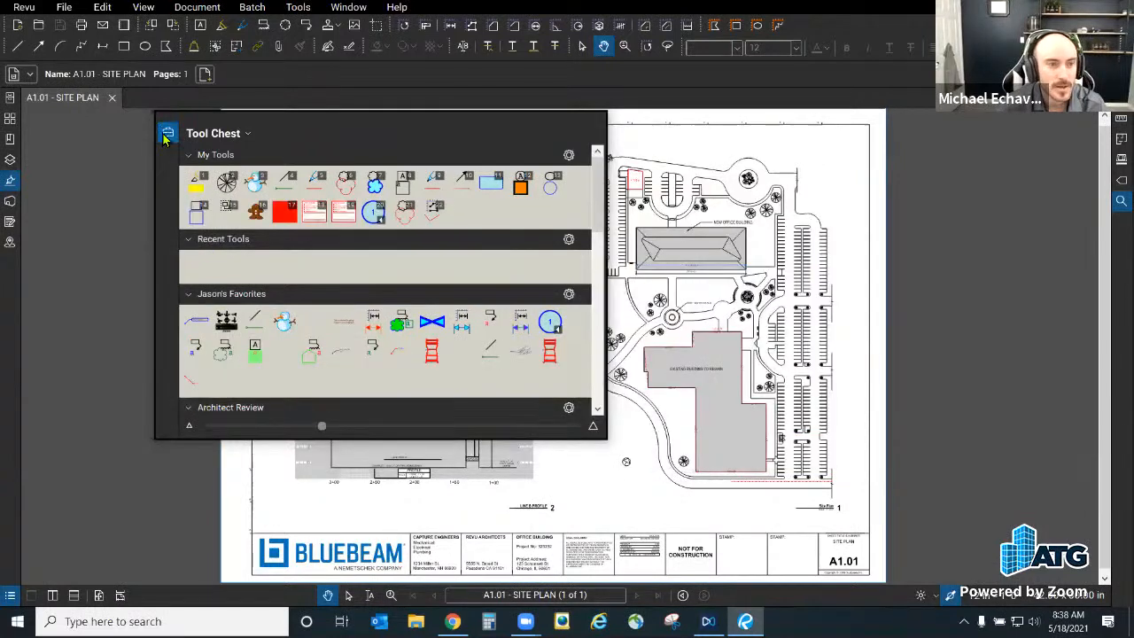
{"action": "key", "text": "alt+l"}
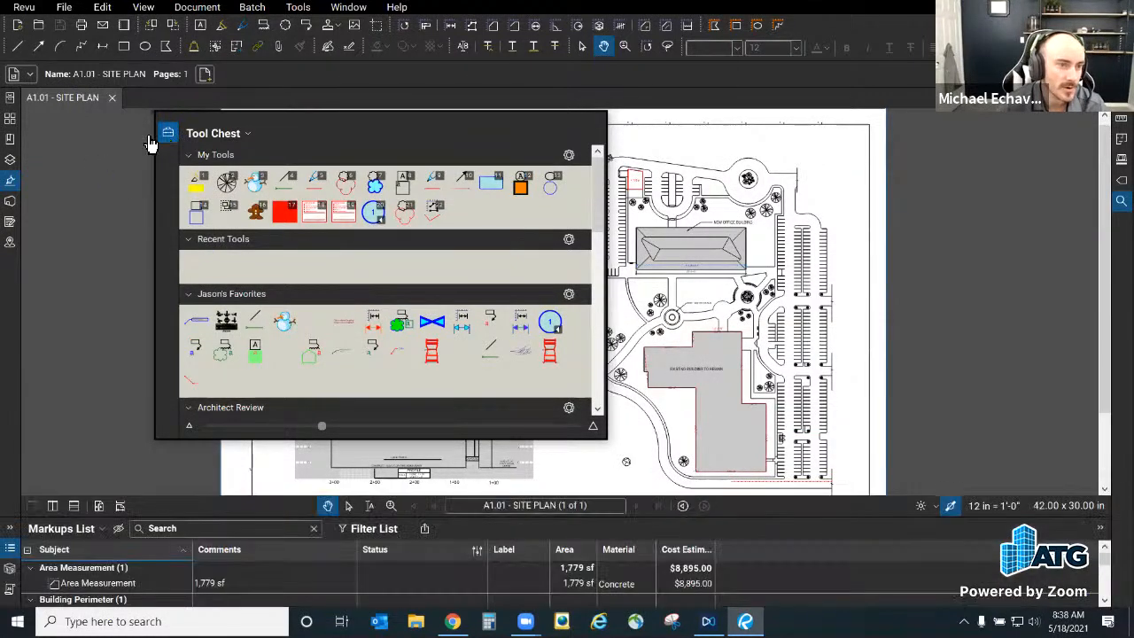
Step: Attach the Tool Chest to the left side as a docked panel
{"action": "left_click", "coordinate": [170, 133]}
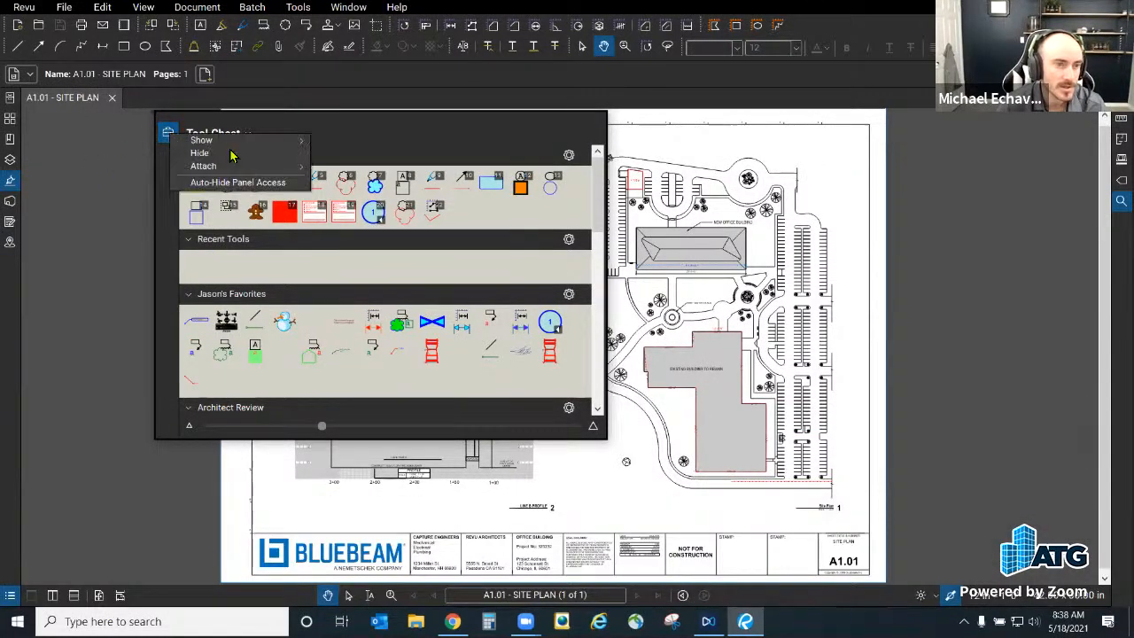
{"action": "mouse_move", "coordinate": [244, 169]}
{"action": "left_click", "coordinate": [341, 167]}
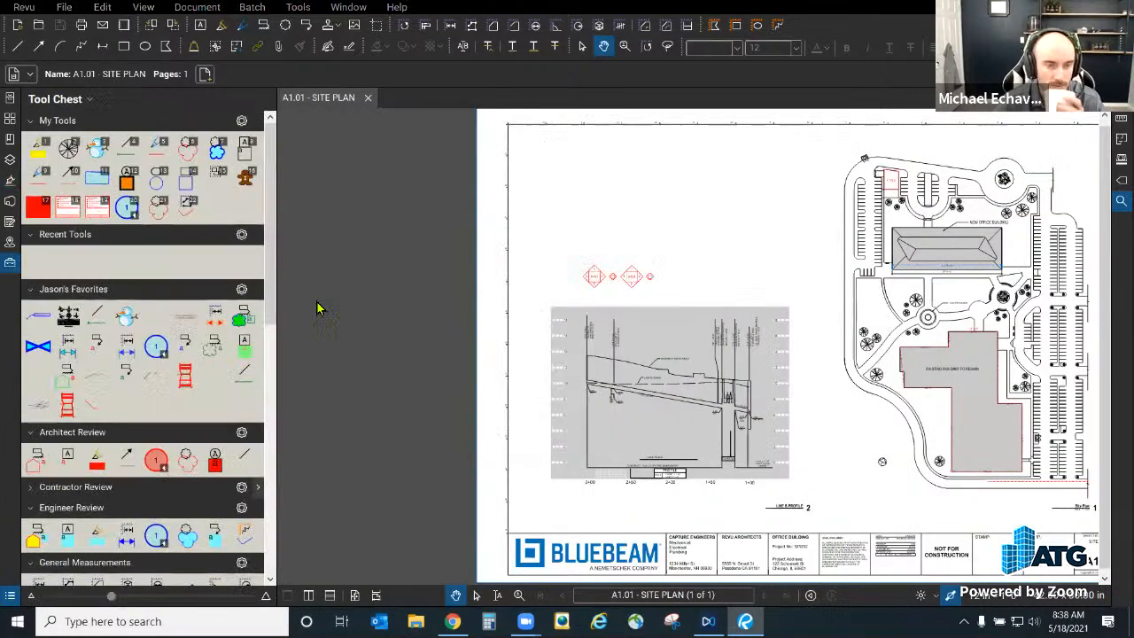
{"action": "left_click", "coordinate": [10, 263]}
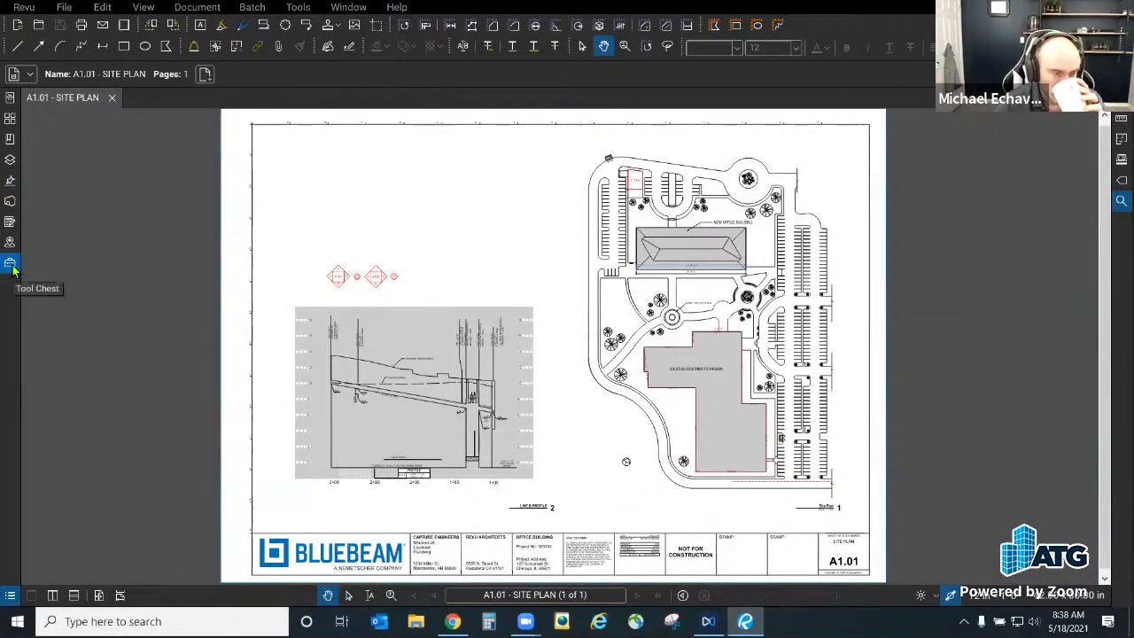
Step: Make the Tool Chest second in the panel order and put text formatting on a new row
{"action": "left_click", "coordinate": [10, 241]}
{"action": "left_click", "coordinate": [9, 180]}
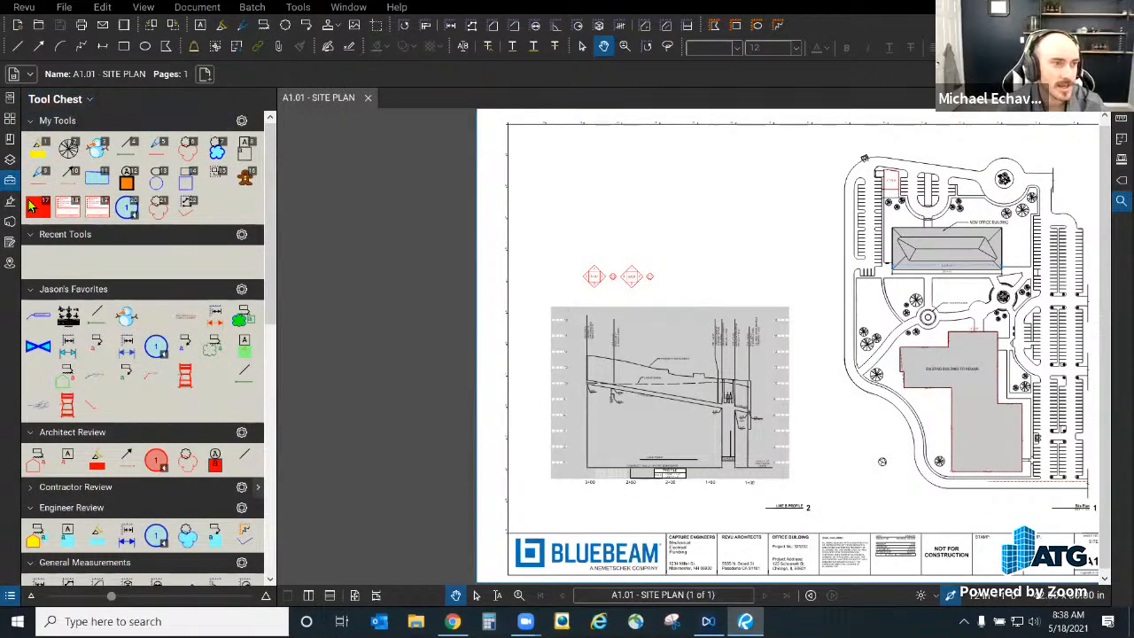
{"action": "left_click_drag", "start_coordinate": [9, 180], "coordinate": [11, 111]}
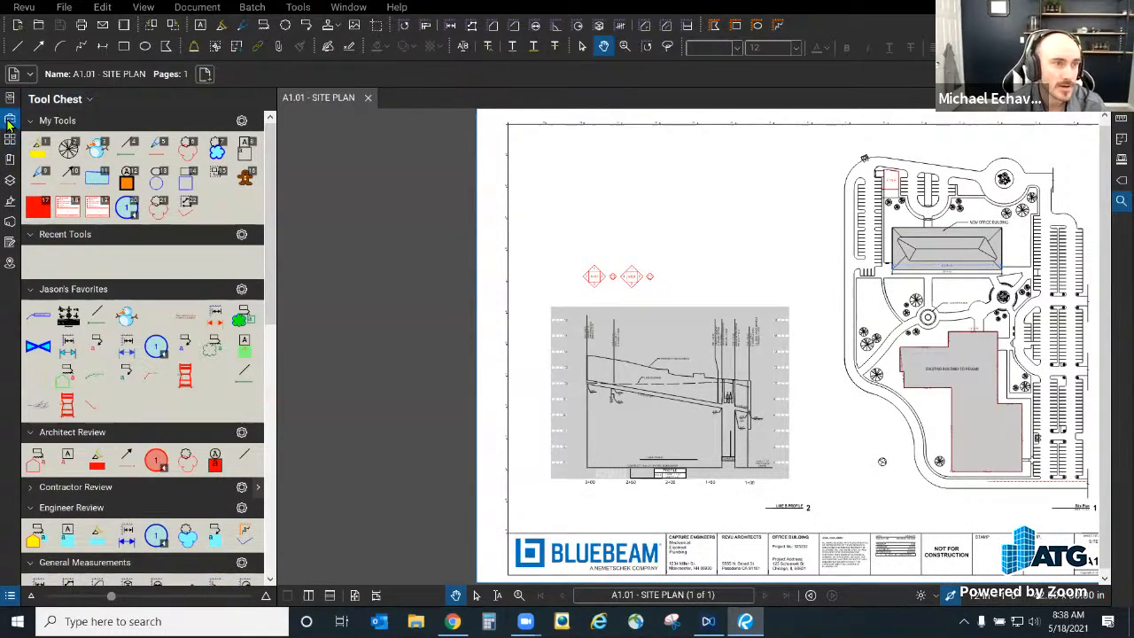
{"action": "left_click_drag", "start_coordinate": [684, 49], "coordinate": [29, 74]}
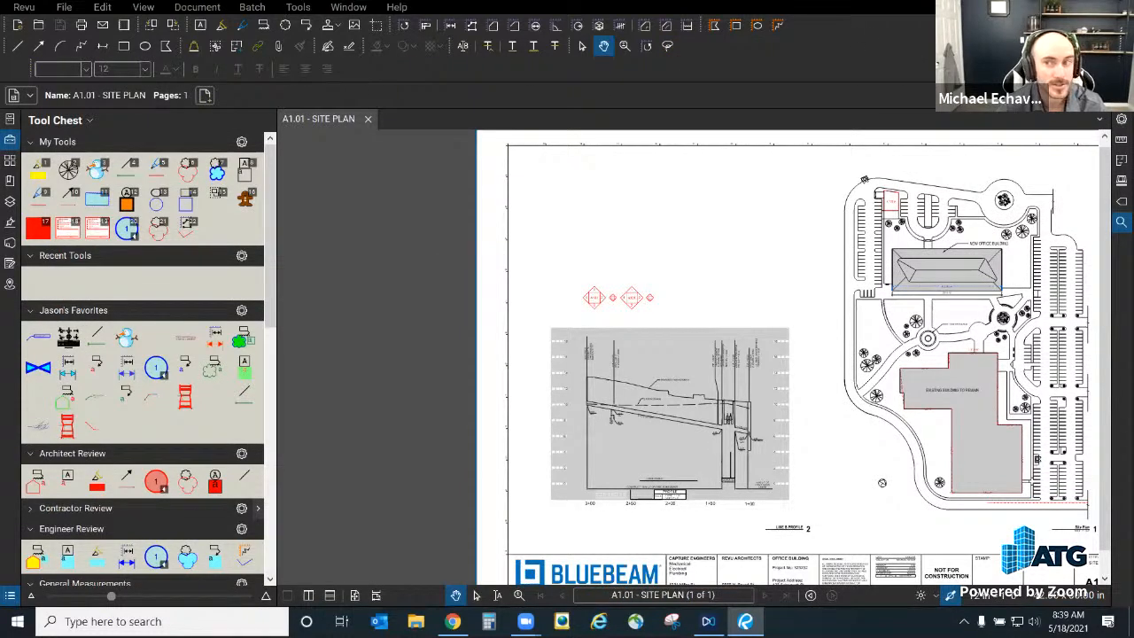
Step: Place the Line Style tools beside text formatting on the third row, flush left
{"action": "left_click_drag", "start_coordinate": [902, 73], "coordinate": [341, 62]}
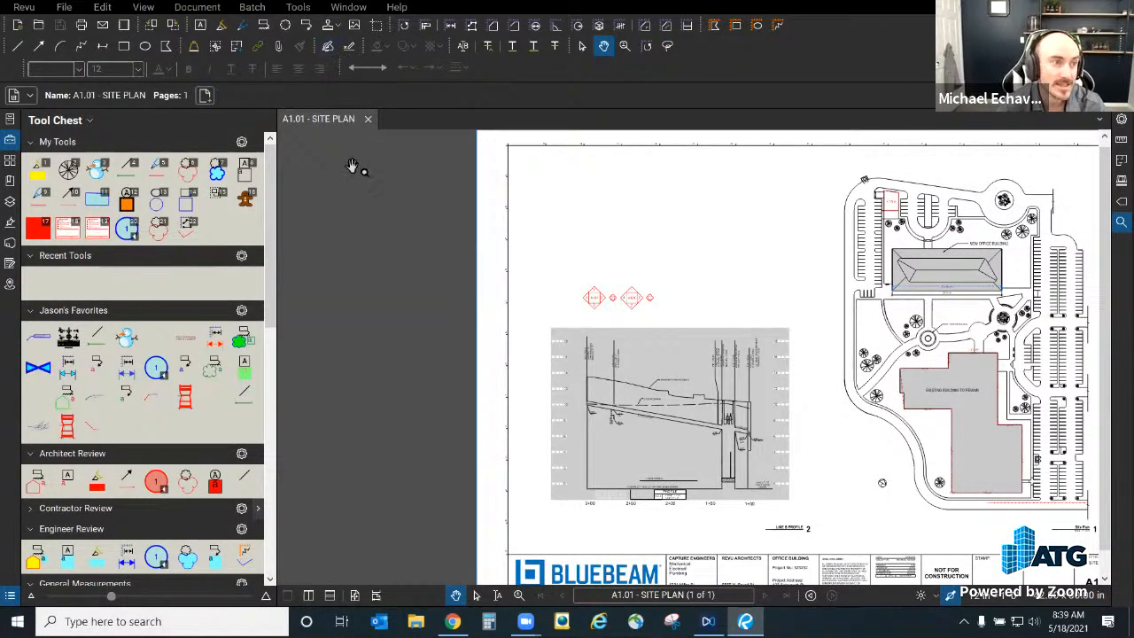
{"action": "left_click_drag", "start_coordinate": [26, 70], "coordinate": [9, 70]}
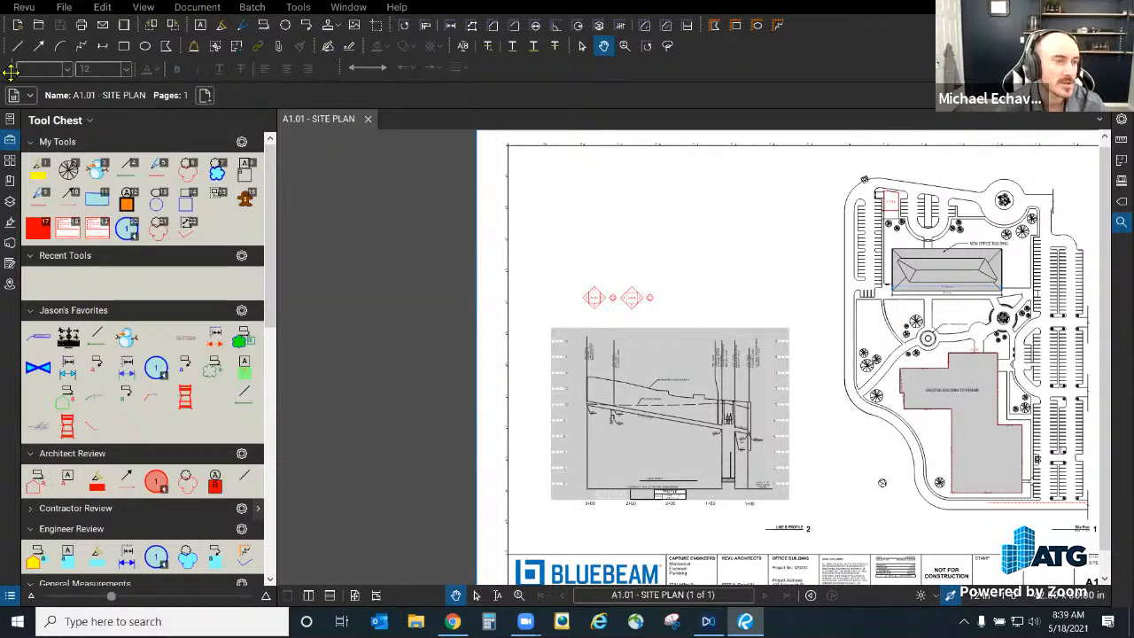
{"action": "left_click_drag", "start_coordinate": [343, 66], "coordinate": [323, 67]}
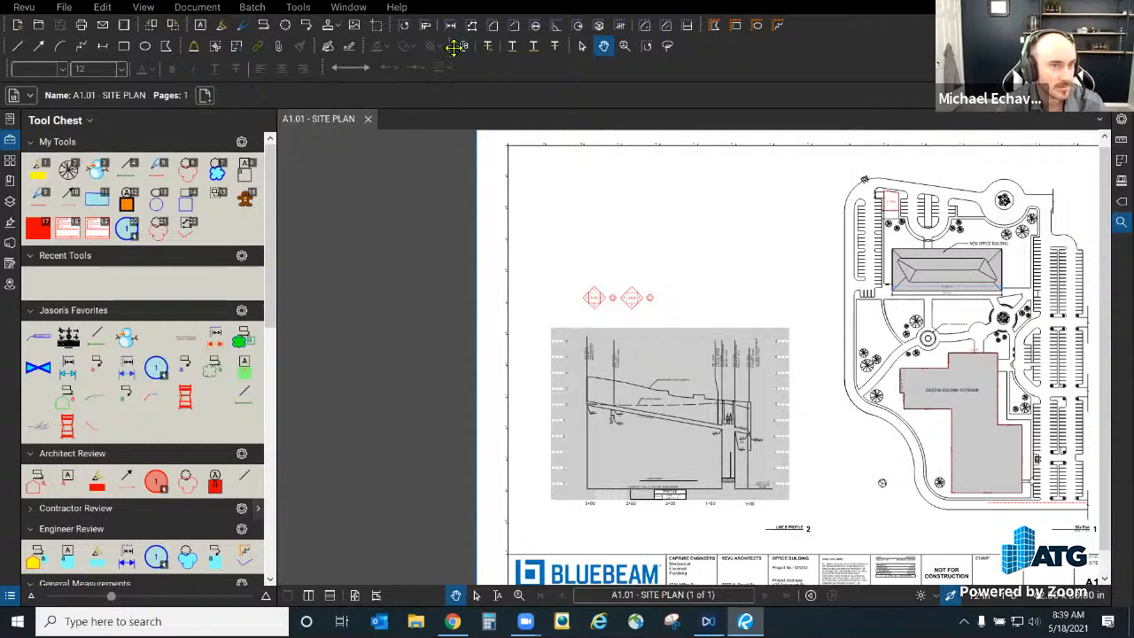
{"action": "left_click_drag", "start_coordinate": [364, 48], "coordinate": [421, 46]}
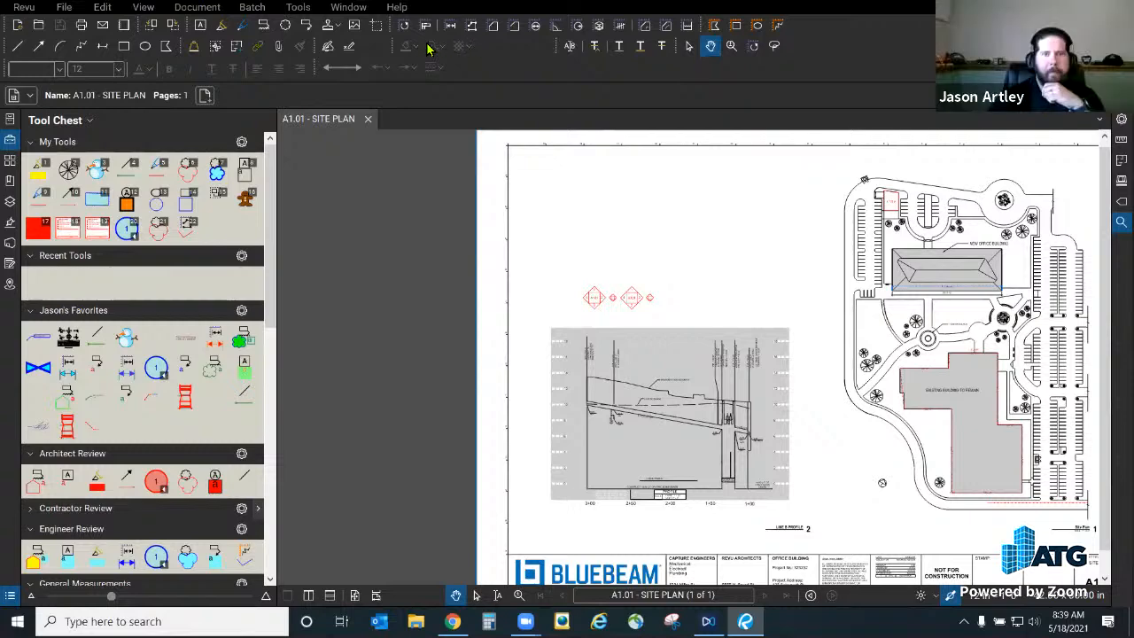
Step: Turn on the Digital Signature toolbar
{"action": "right_click", "coordinate": [421, 42]}
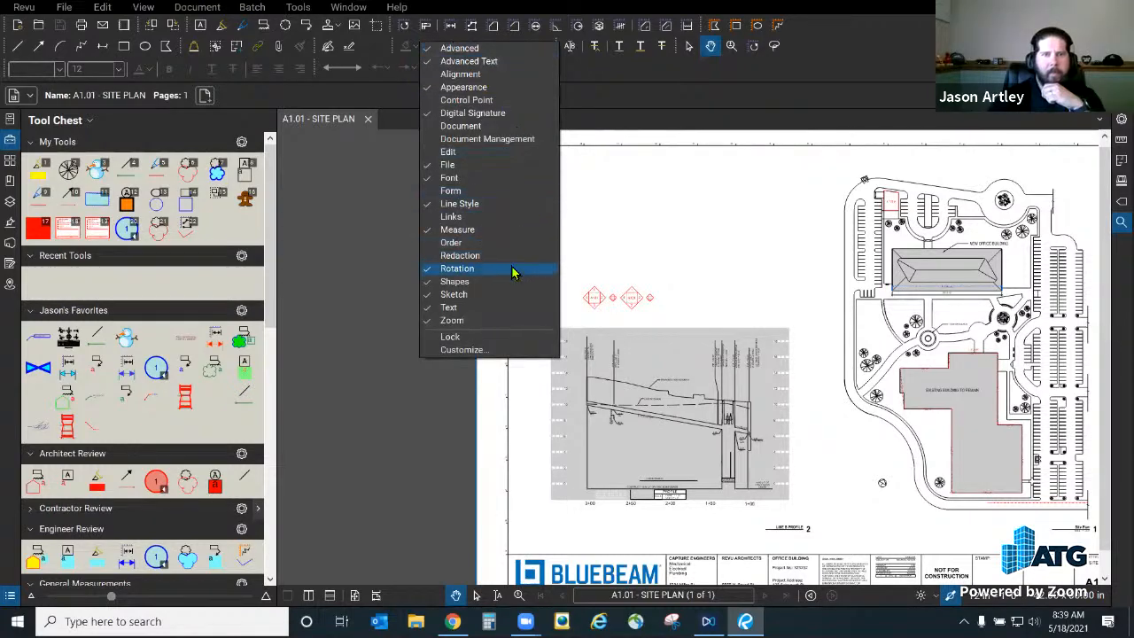
{"action": "left_click", "coordinate": [514, 113]}
{"action": "left_click", "coordinate": [598, 79]}
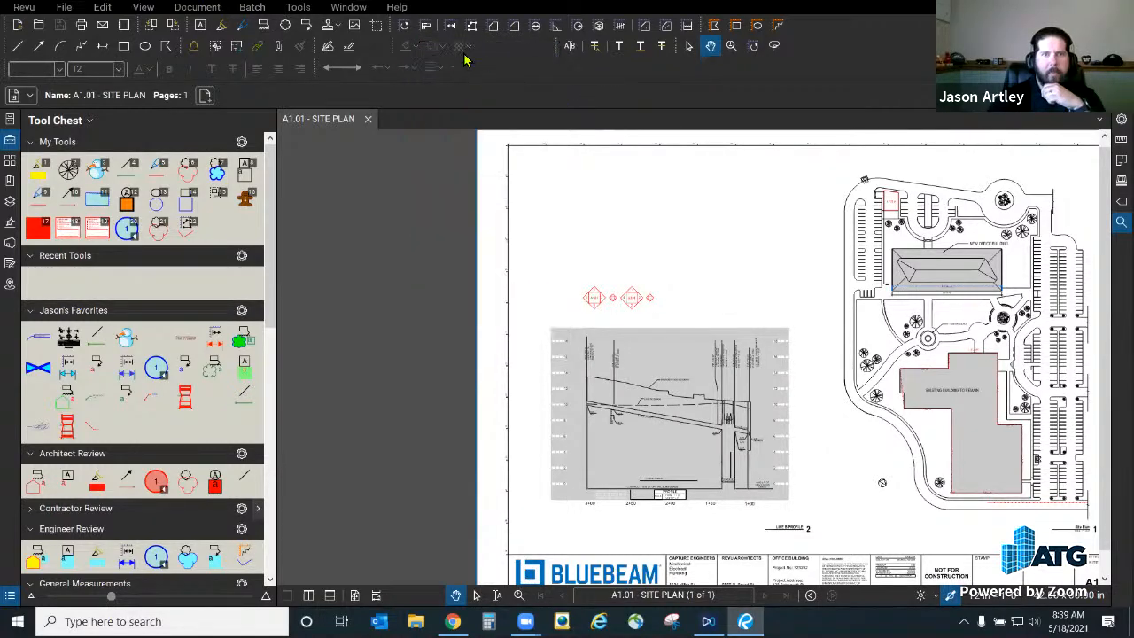
Step: Move the Appearance tools onto row three and slide the navigation toolbar left
{"action": "mouse_move", "coordinate": [396, 45]}
{"action": "left_mouse_down"}
{"action": "mouse_move", "coordinate": [484, 78]}
{"action": "mouse_move", "coordinate": [460, 81]}
{"action": "left_mouse_up"}
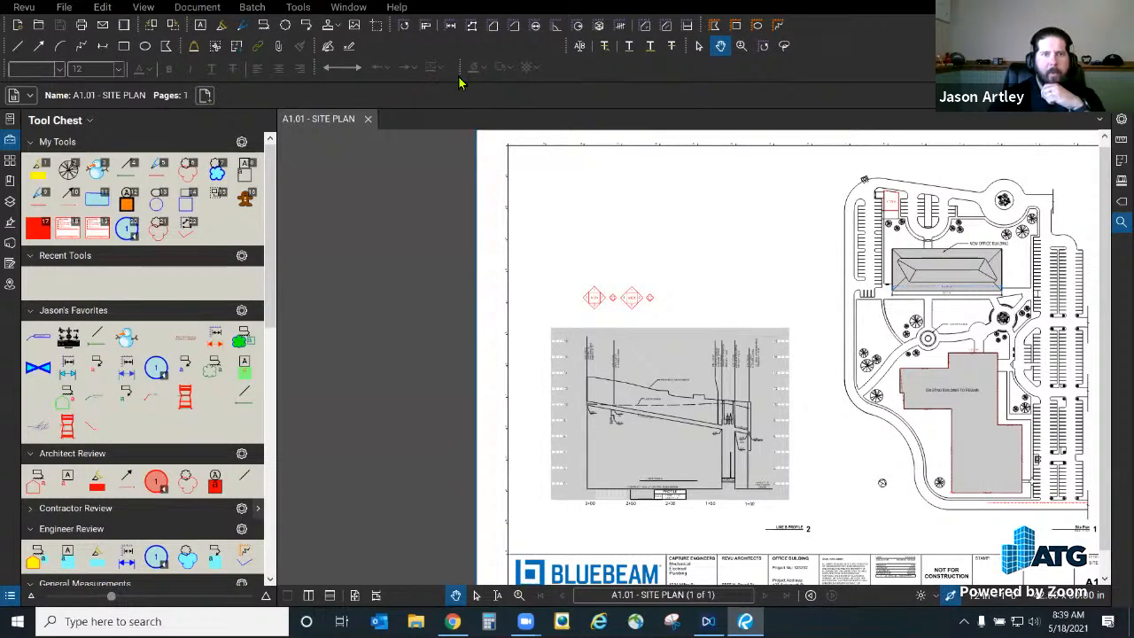
{"action": "left_click_drag", "start_coordinate": [571, 43], "coordinate": [372, 54]}
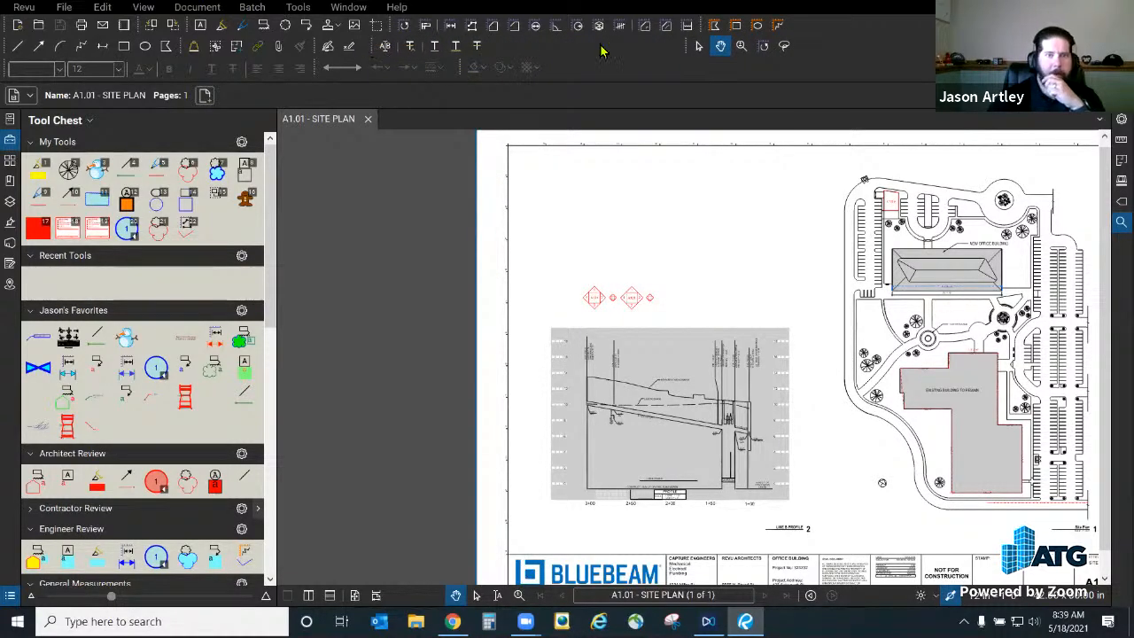
{"action": "left_click_drag", "start_coordinate": [685, 52], "coordinate": [499, 59]}
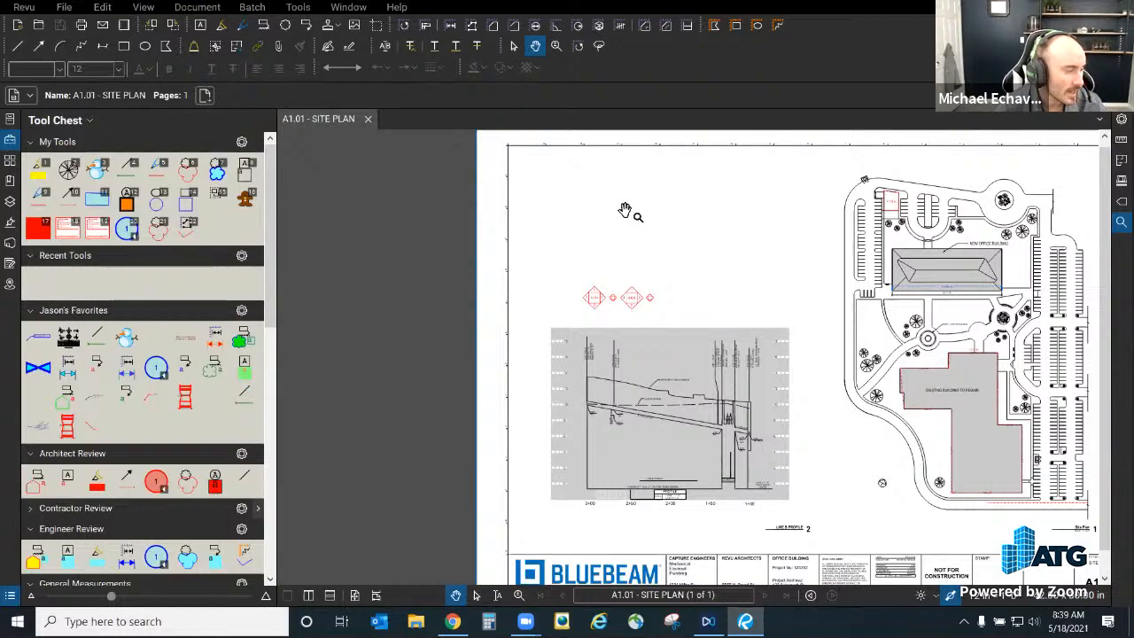
Step: Show the whole sheet and collapse the Tool Chest panel
{"action": "left_click_drag", "start_coordinate": [626, 210], "coordinate": [389, 180]}
{"action": "scroll", "coordinate": [672, 353], "scroll_direction": "down", "scroll_amount": 1}
{"action": "scroll", "coordinate": [605, 401], "scroll_direction": "up", "scroll_amount": 1}
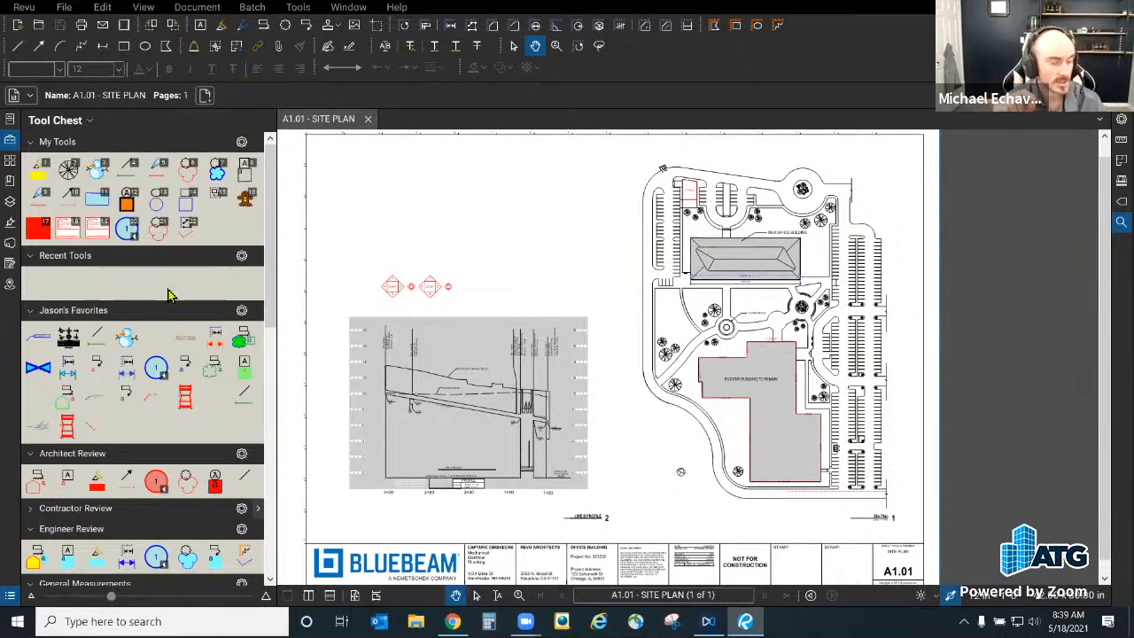
{"action": "left_click_drag", "start_coordinate": [275, 269], "coordinate": [228, 269]}
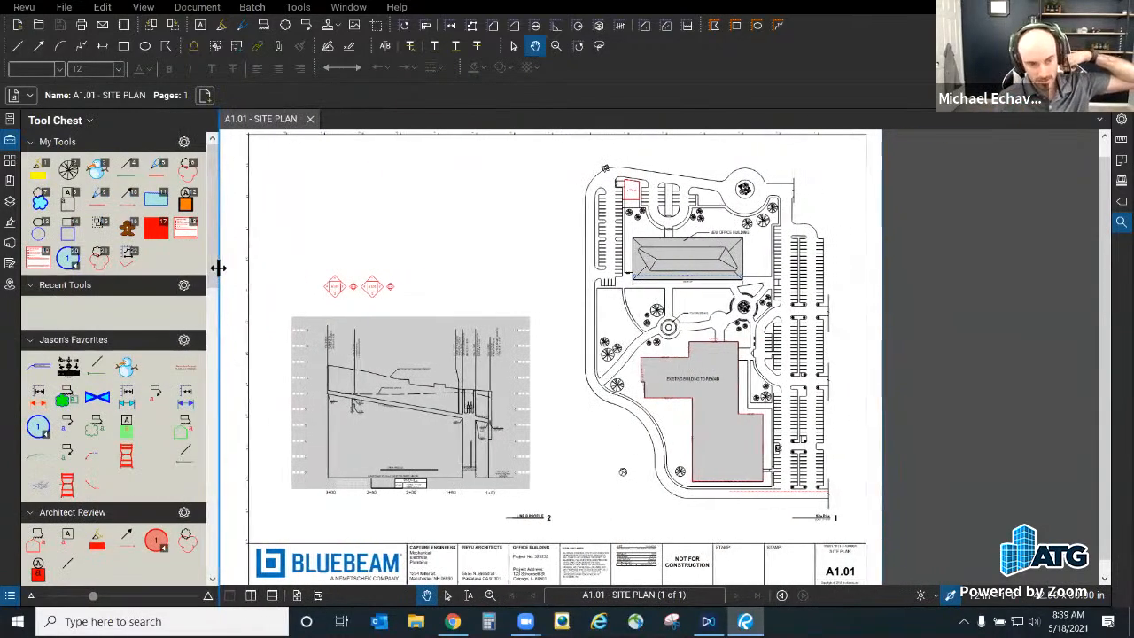
{"action": "left_click", "coordinate": [10, 139]}
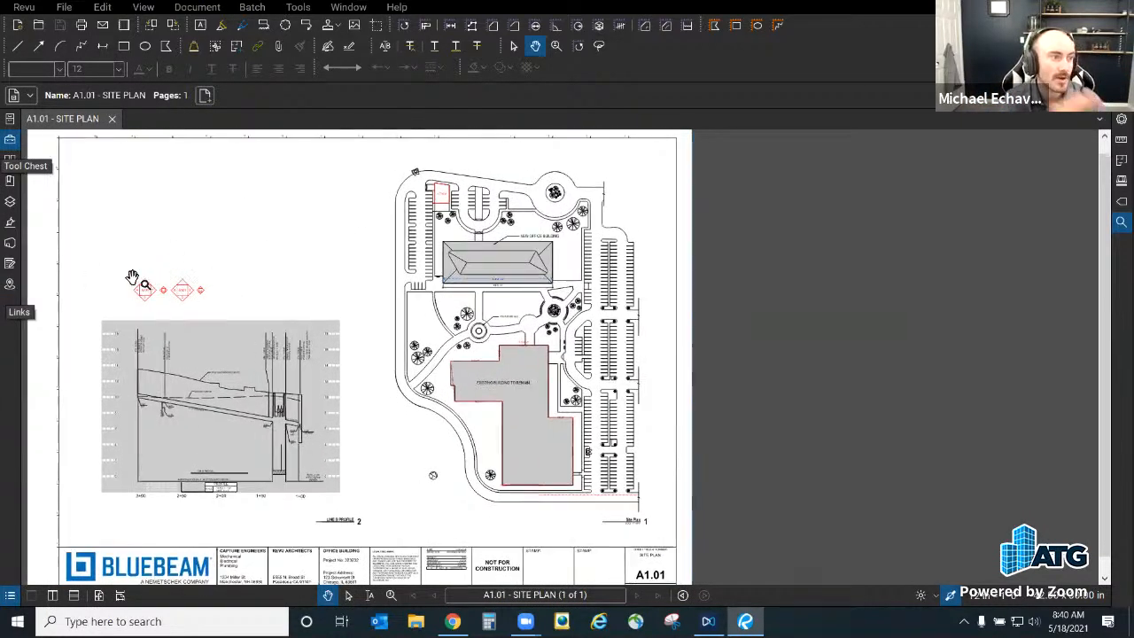
Step: Delete the left red diamond markup
{"action": "left_click", "coordinate": [146, 293]}
{"action": "left_click_drag", "start_coordinate": [146, 293], "coordinate": [196, 292]}
{"action": "key", "text": "Delete"}
Step: Bring up the Revu Profiles submenu for saving the workspace profile
{"action": "left_click", "coordinate": [24, 8]}
{"action": "left_click", "coordinate": [24, 8]}
{"action": "mouse_move", "coordinate": [53, 89]}
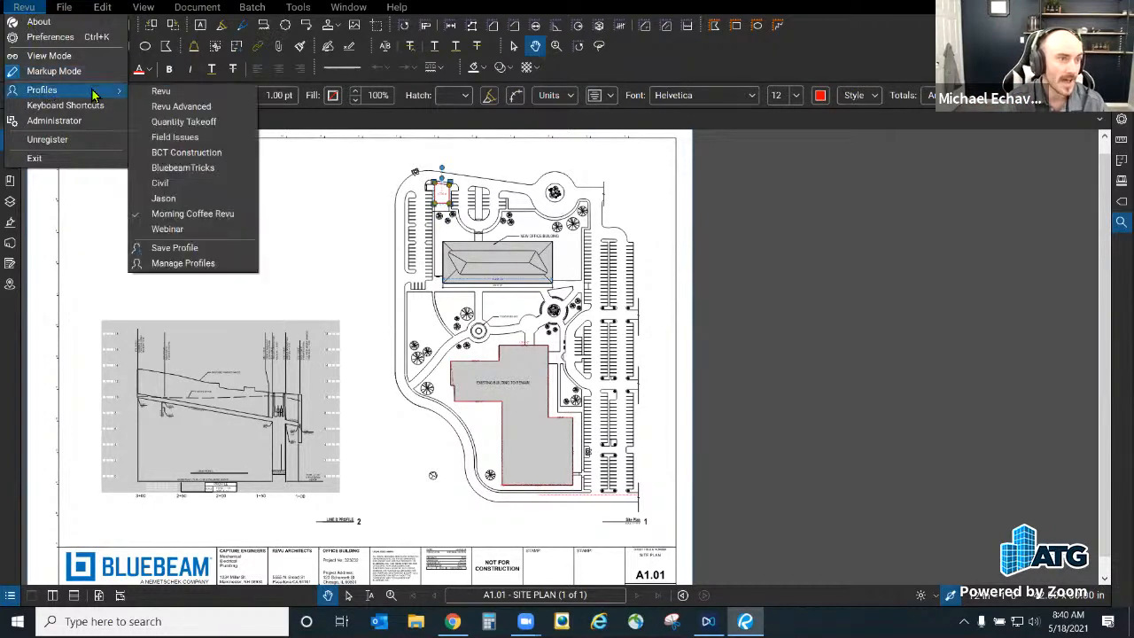
Step: Delete the building outline, small top markup and blue measurement, then zoom out fully
{"action": "left_click", "coordinate": [209, 254]}
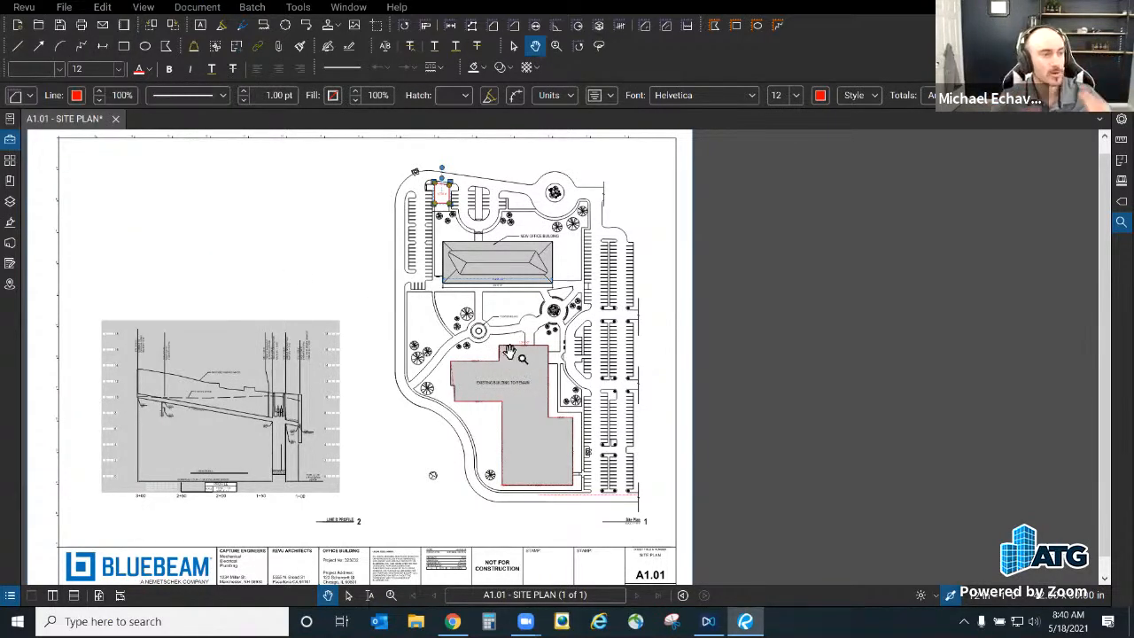
{"action": "scroll", "coordinate": [505, 353], "scroll_direction": "up", "scroll_amount": 3}
{"action": "left_click", "coordinate": [541, 340]}
{"action": "key", "text": "Delete"}
{"action": "scroll", "coordinate": [706, 363], "scroll_direction": "down", "scroll_amount": 2}
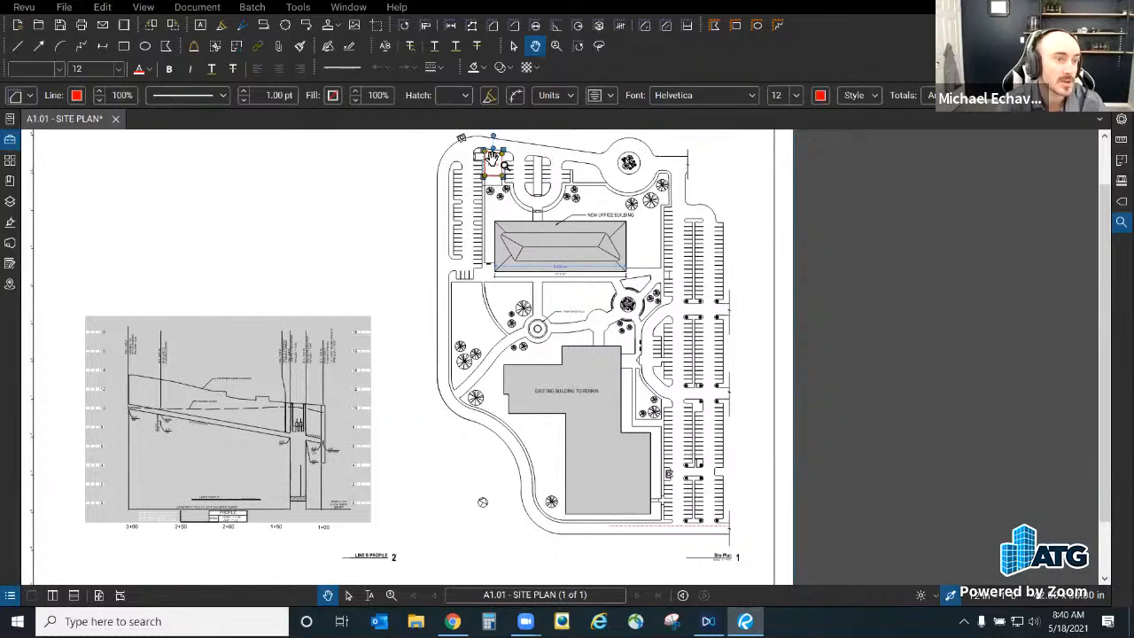
{"action": "key", "text": "Delete"}
{"action": "key", "text": "Delete"}
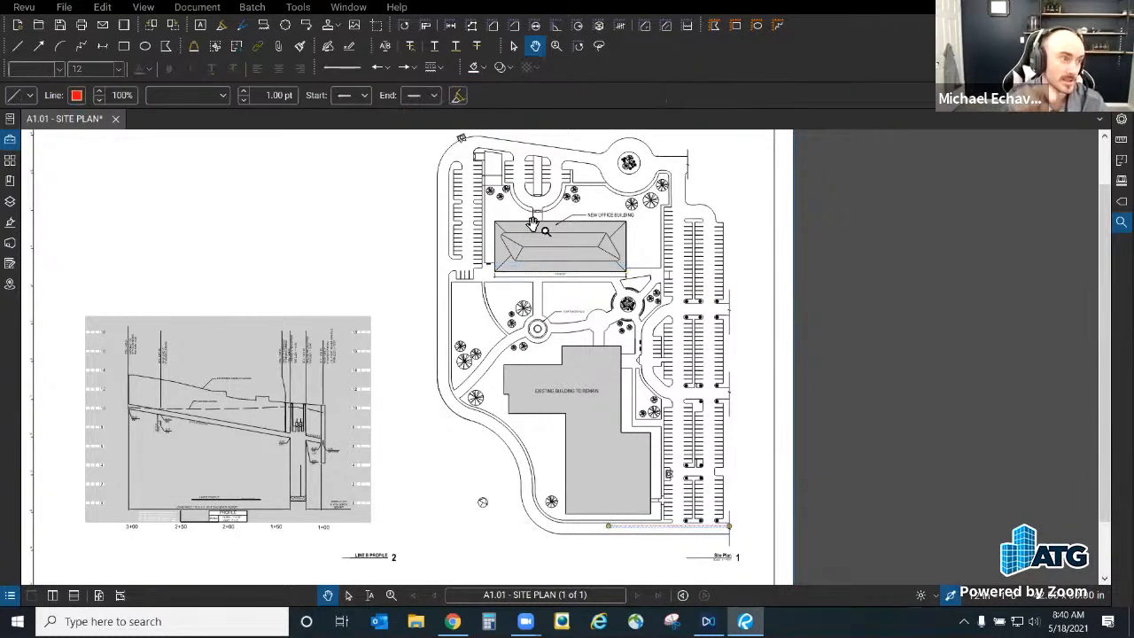
{"action": "key", "text": "Delete"}
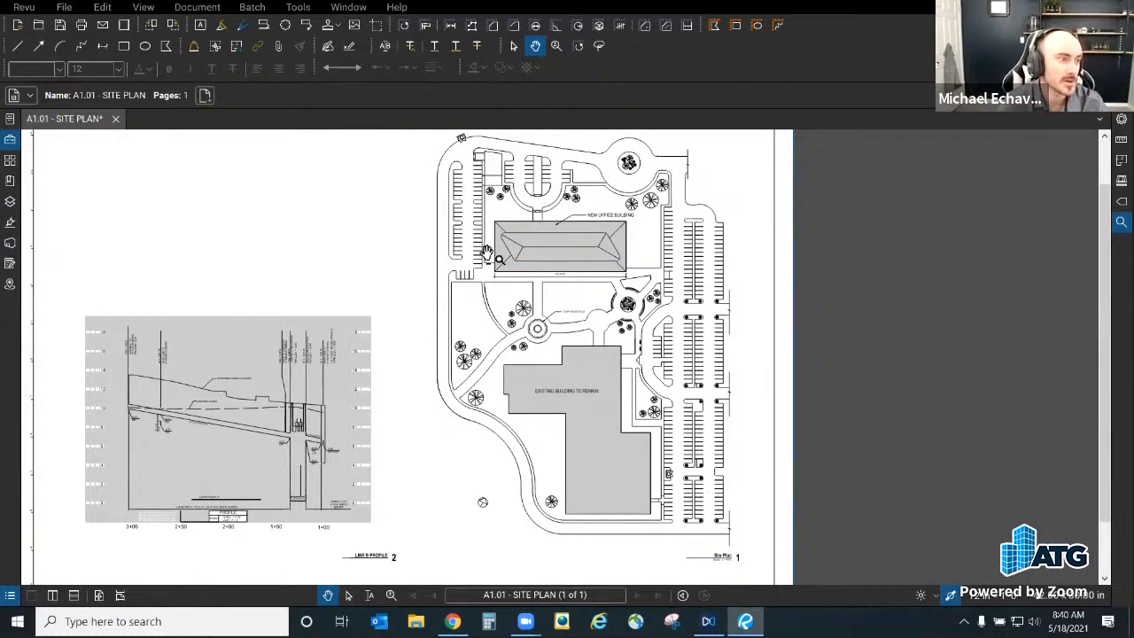
{"action": "left_click_drag", "start_coordinate": [416, 315], "coordinate": [514, 325]}
{"action": "scroll", "coordinate": [514, 325], "scroll_direction": "down", "scroll_amount": 1}
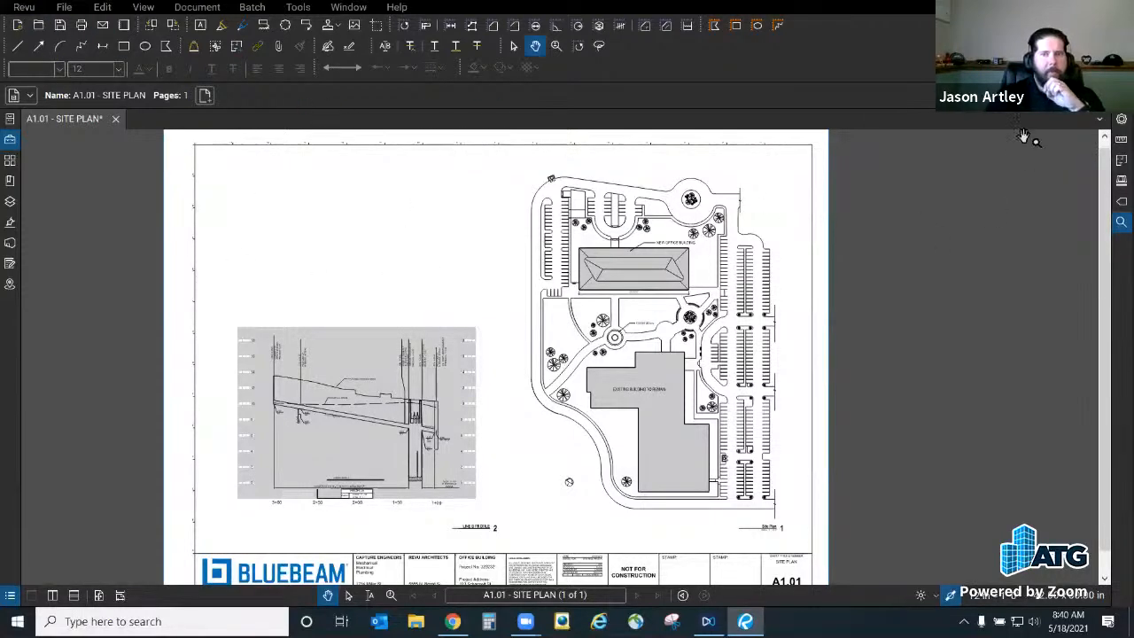
Step: Open and close the Revu menu without choosing anything, then bring up File Access
{"action": "left_click", "coordinate": [25, 8]}
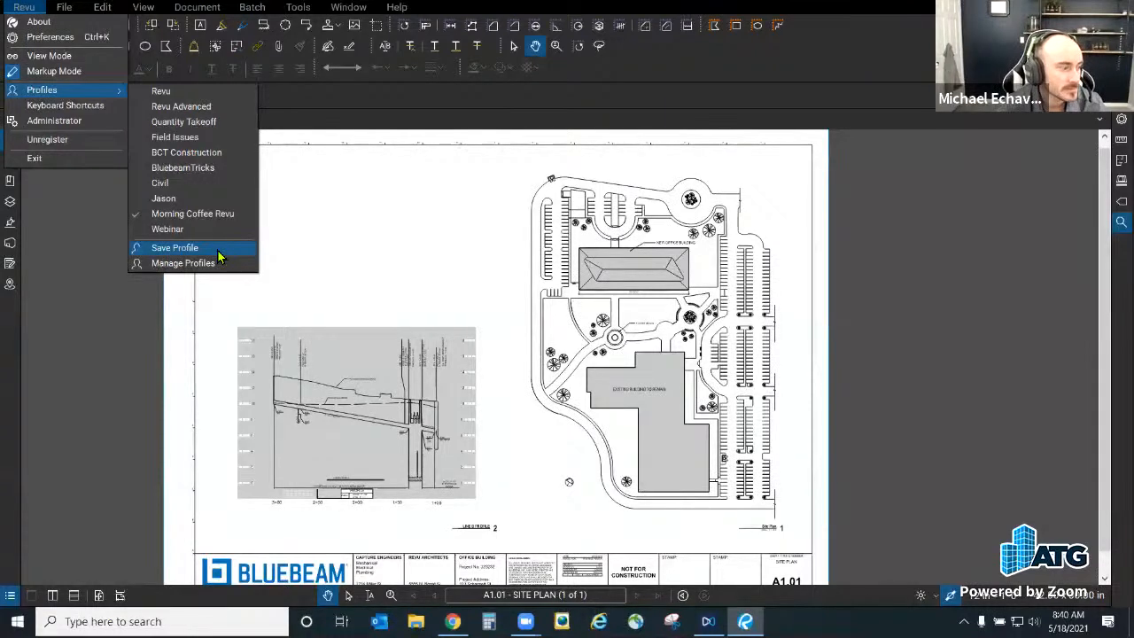
{"action": "left_click", "coordinate": [317, 224]}
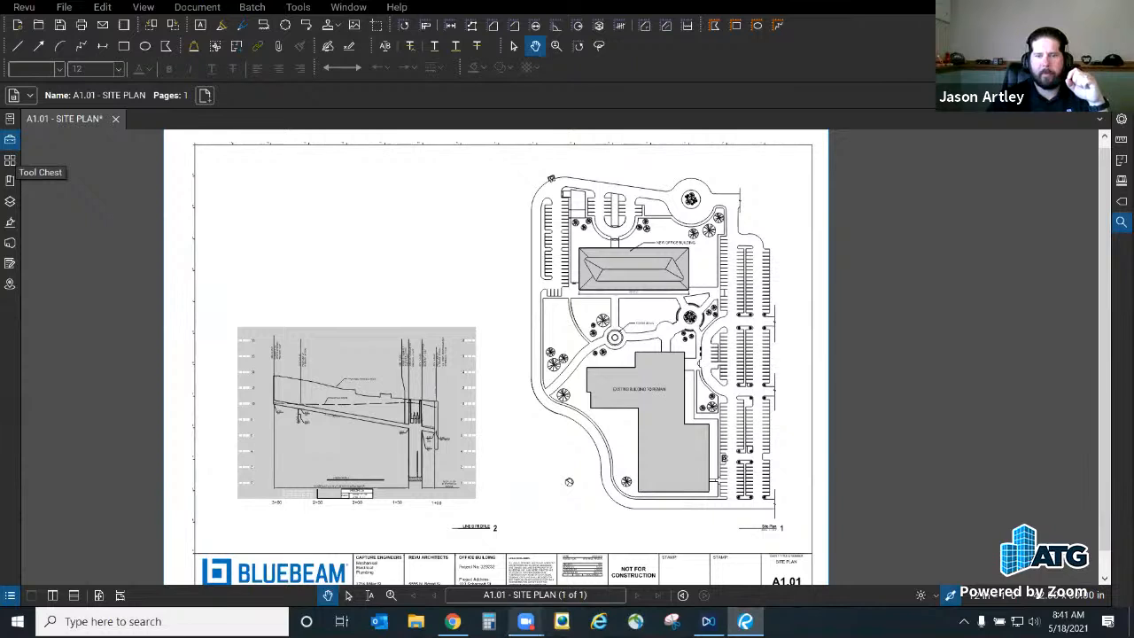
{"action": "mouse_move", "coordinate": [526, 621]}
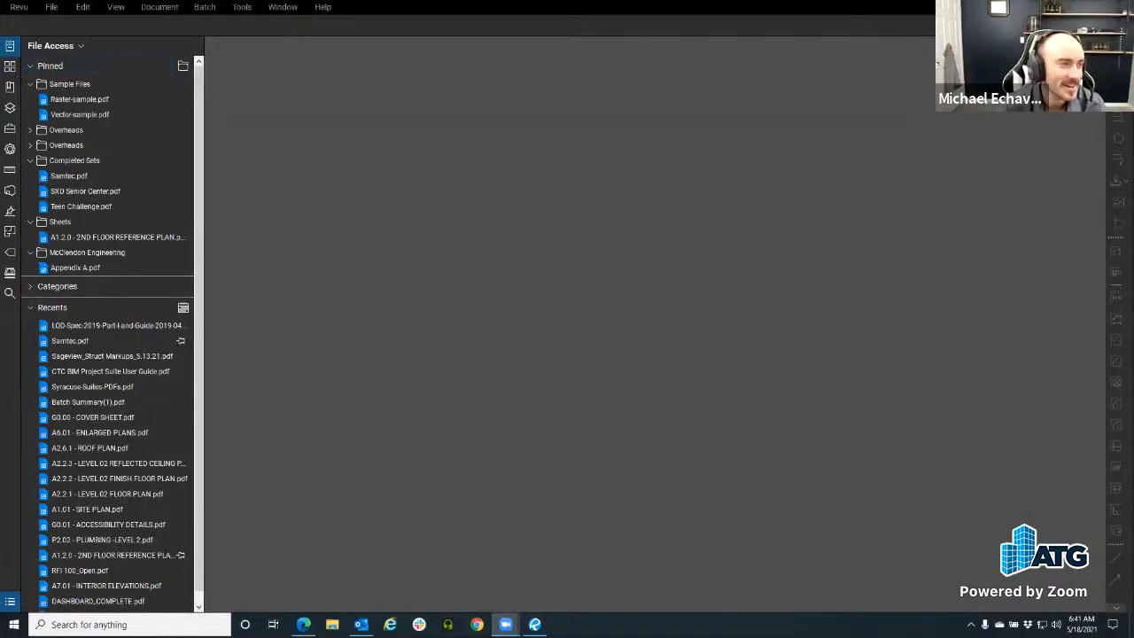
Step: Close File Access, switch to the Revu Advanced profile, and open Customize Toolbars
{"action": "left_click", "coordinate": [10, 46]}
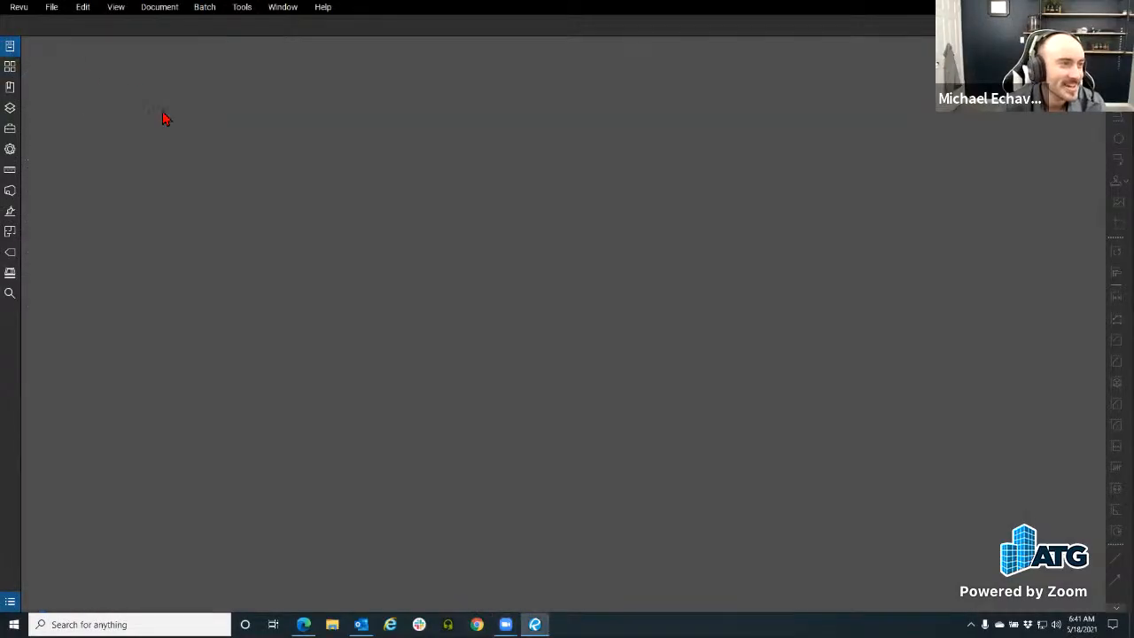
{"action": "left_click", "coordinate": [21, 8]}
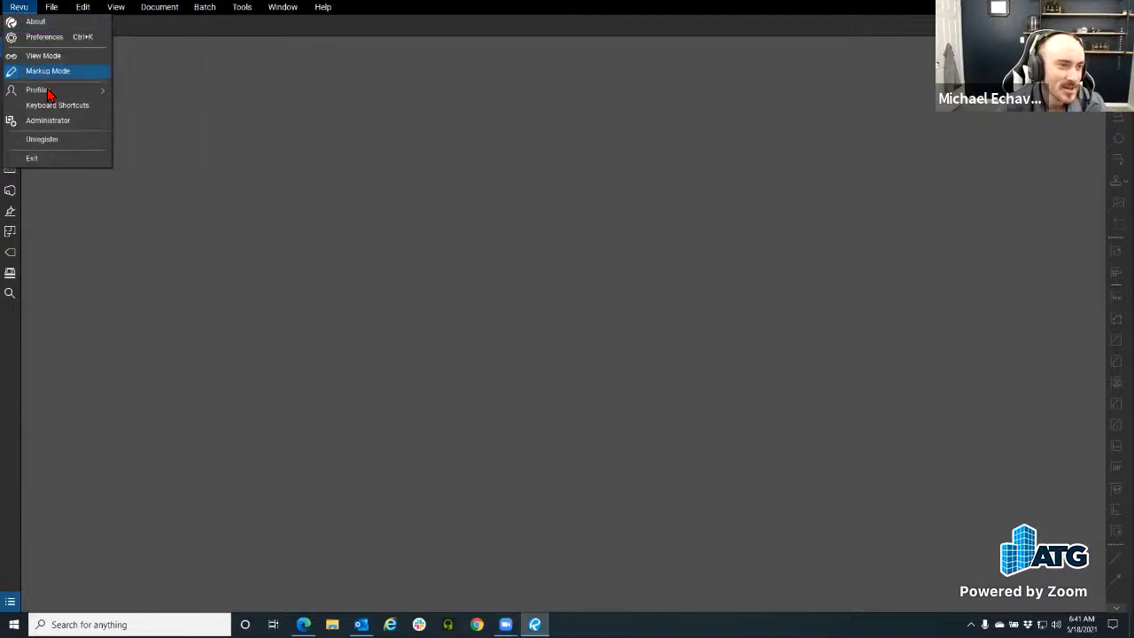
{"action": "mouse_move", "coordinate": [51, 92]}
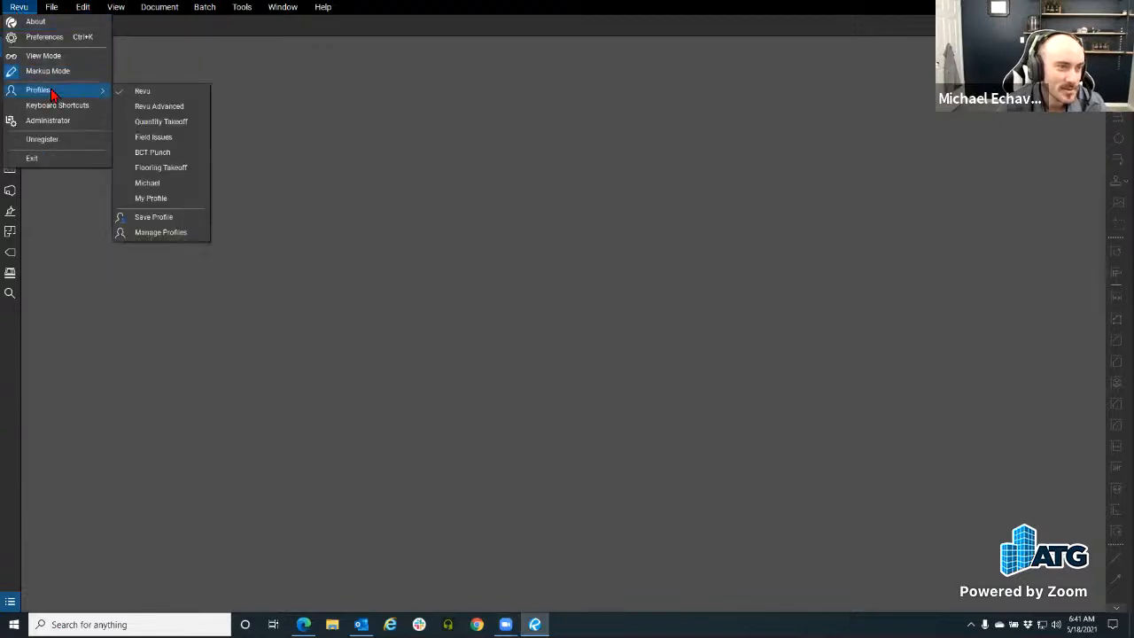
{"action": "left_click", "coordinate": [161, 107]}
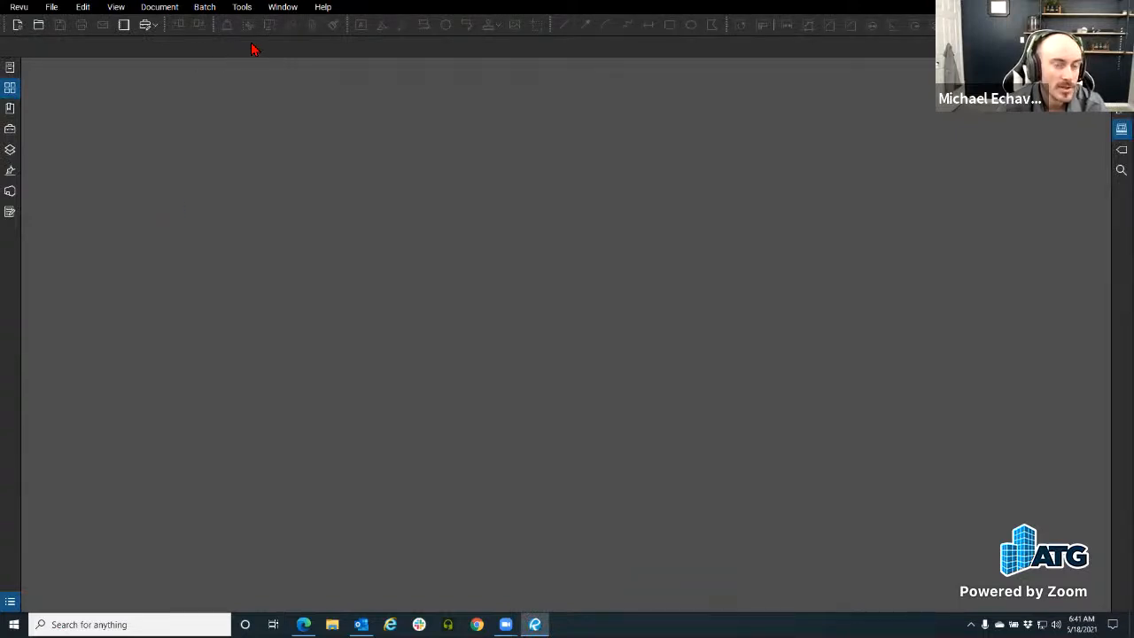
{"action": "right_click", "coordinate": [1013, 26]}
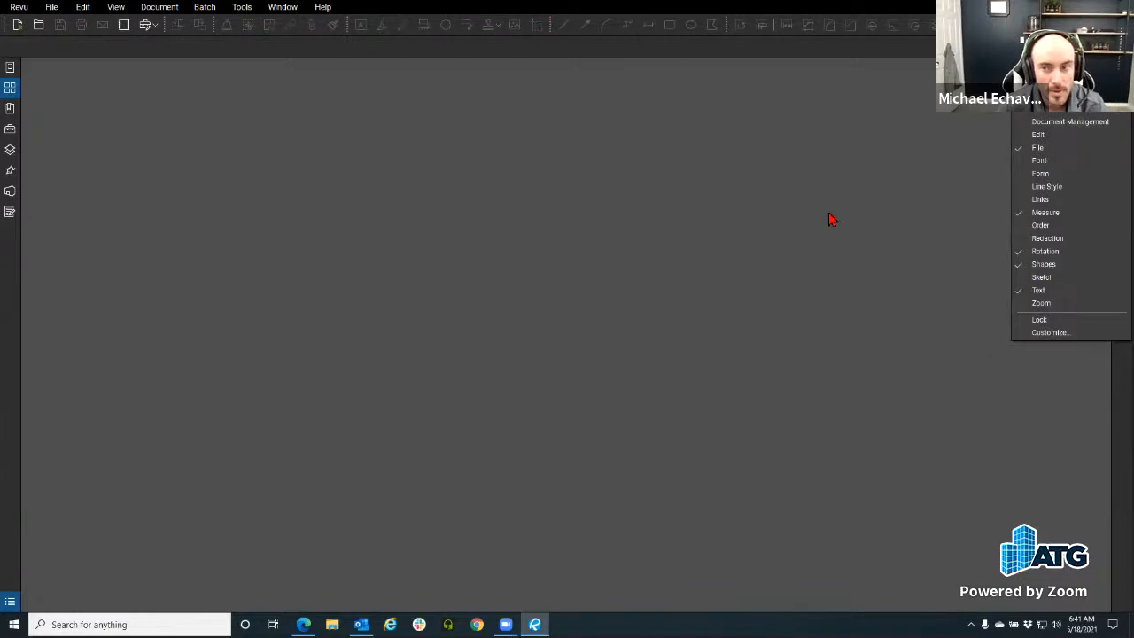
{"action": "left_click", "coordinate": [1049, 334]}
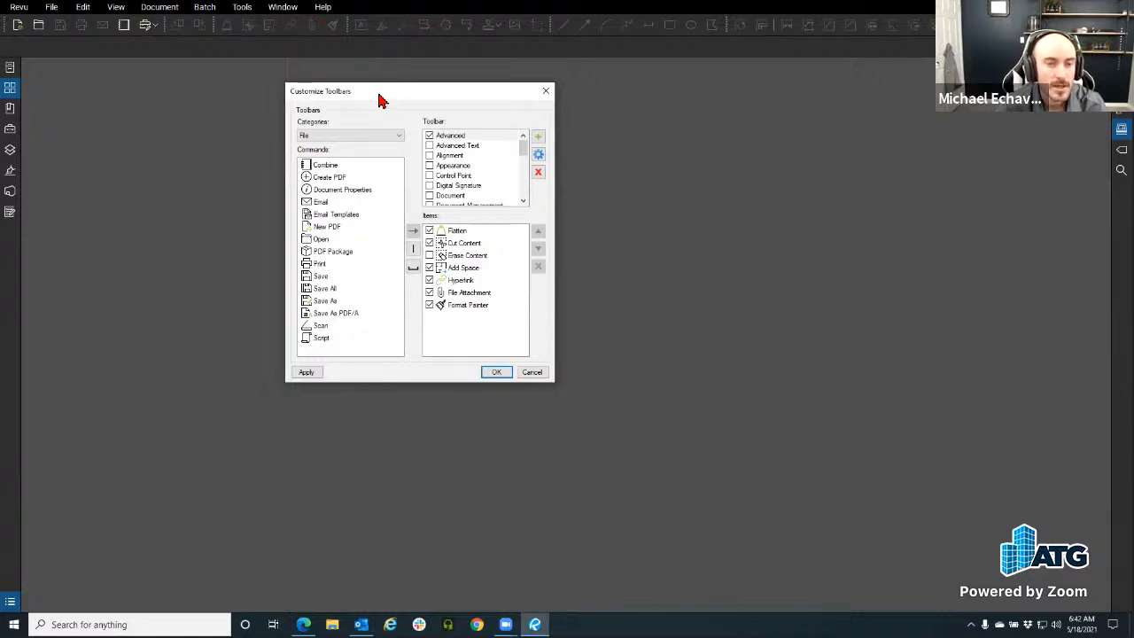
Step: Select the Document Management toolbar to view its items
{"action": "left_click_drag", "start_coordinate": [379, 100], "coordinate": [328, 96]}
{"action": "scroll", "coordinate": [412, 179], "scroll_direction": "down", "scroll_amount": 5}
{"action": "scroll", "coordinate": [412, 179], "scroll_direction": "up", "scroll_amount": 5}
{"action": "scroll", "coordinate": [398, 187], "scroll_direction": "down", "scroll_amount": 8}
{"action": "scroll", "coordinate": [398, 191], "scroll_direction": "up", "scroll_amount": 6}
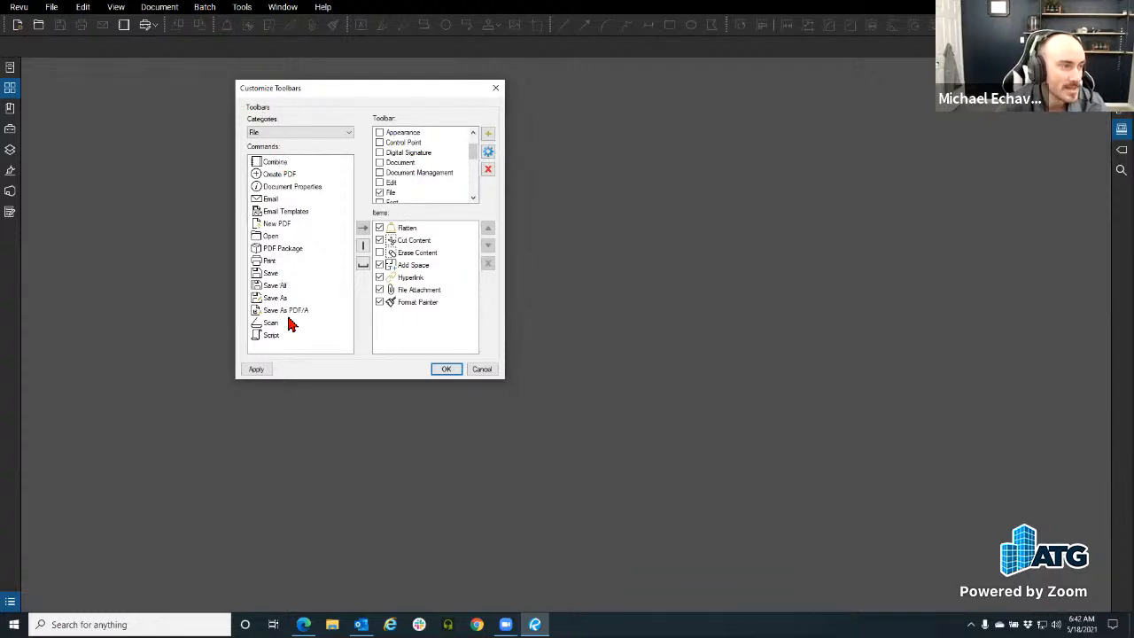
{"action": "left_click", "coordinate": [406, 174]}
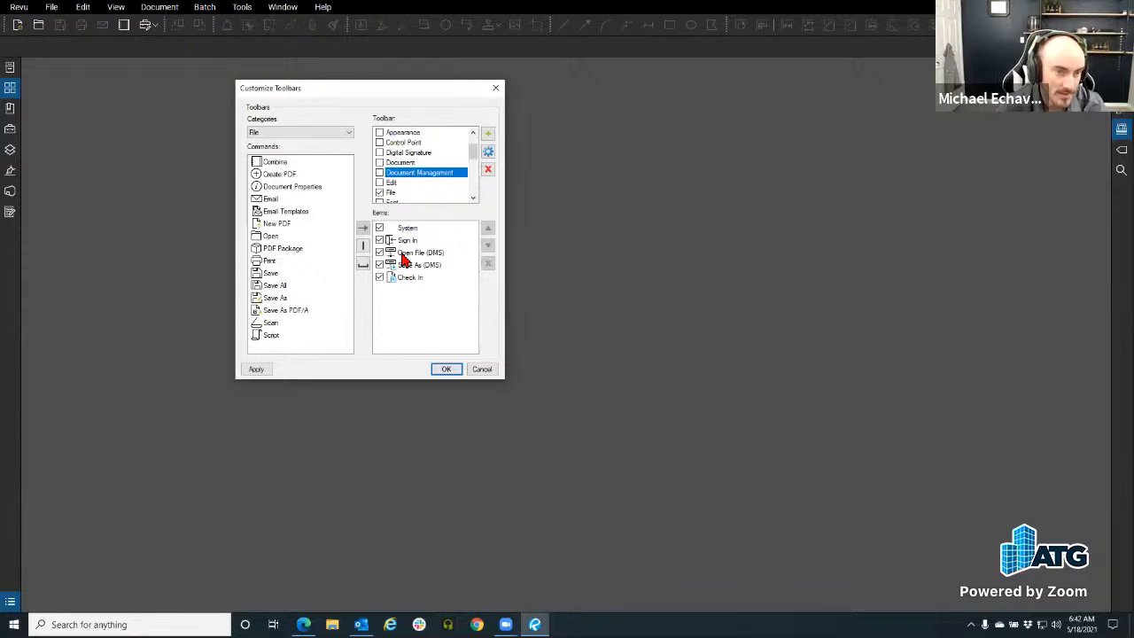
Step: Set Categories to All, scroll through the commands, and close Customize Toolbars
{"action": "left_click", "coordinate": [259, 133]}
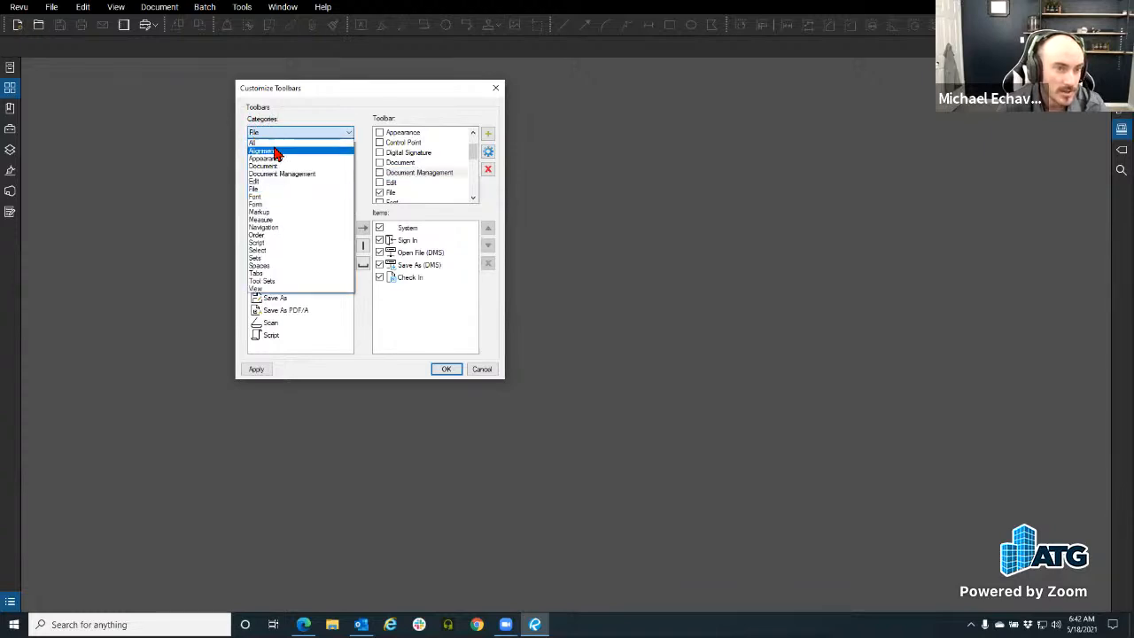
{"action": "left_click", "coordinate": [264, 143]}
{"action": "scroll", "coordinate": [301, 208], "scroll_direction": "down", "scroll_amount": 15}
{"action": "scroll", "coordinate": [299, 206], "scroll_direction": "down", "scroll_amount": 20}
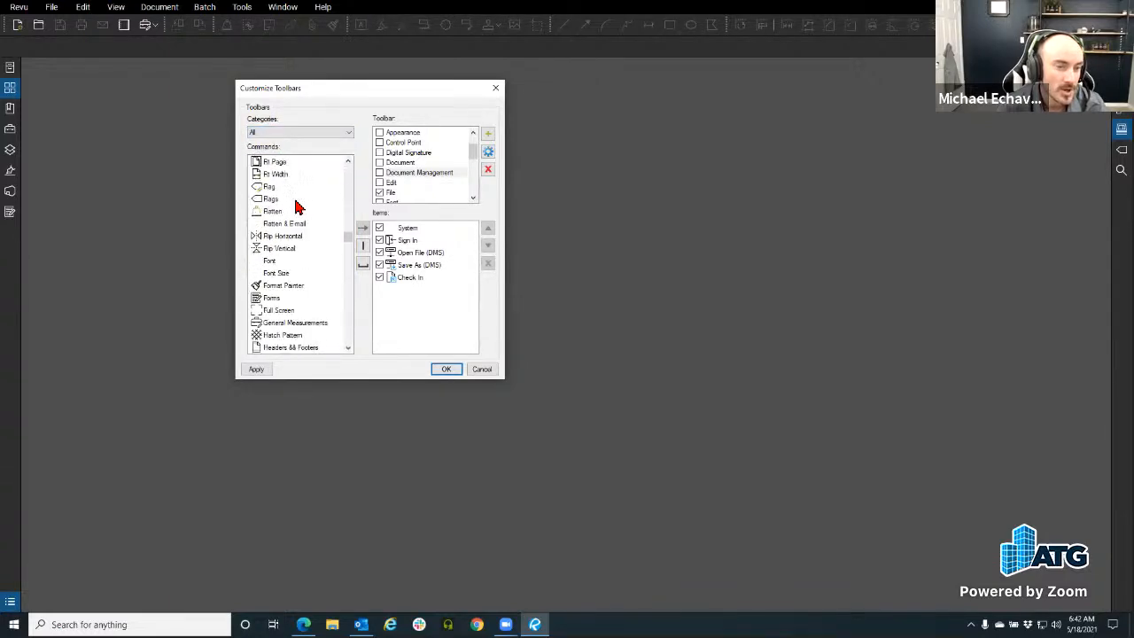
{"action": "scroll", "coordinate": [297, 209], "scroll_direction": "down", "scroll_amount": 10}
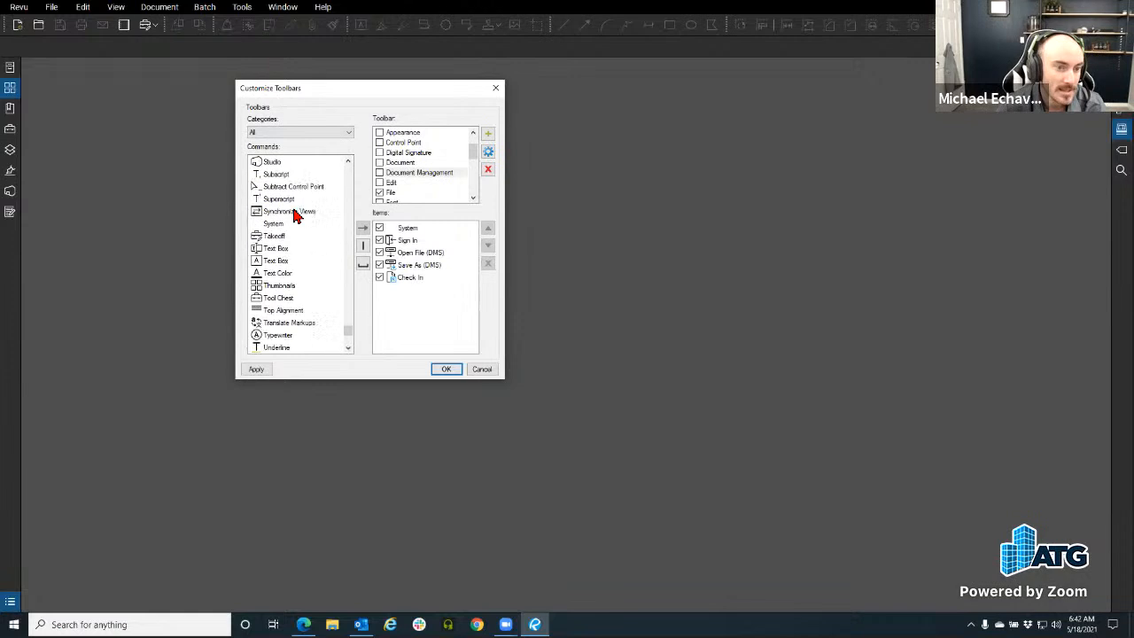
{"action": "left_click", "coordinate": [495, 88]}
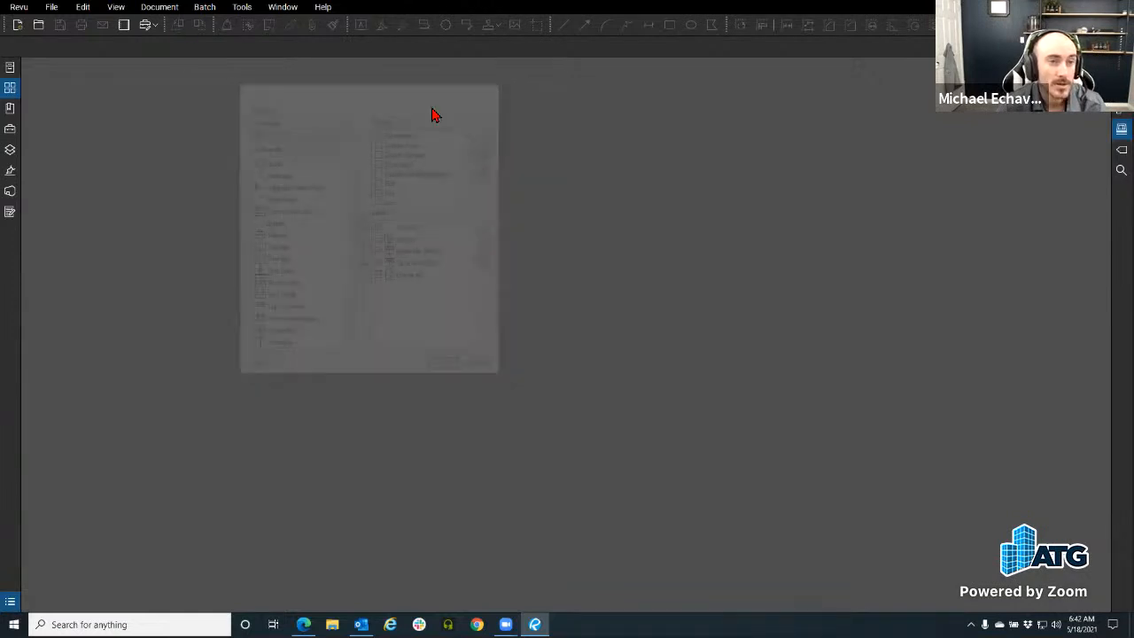
Step: Look through the Batch and Markup command menus, then close them
{"action": "left_click", "coordinate": [205, 8]}
{"action": "left_click", "coordinate": [241, 7]}
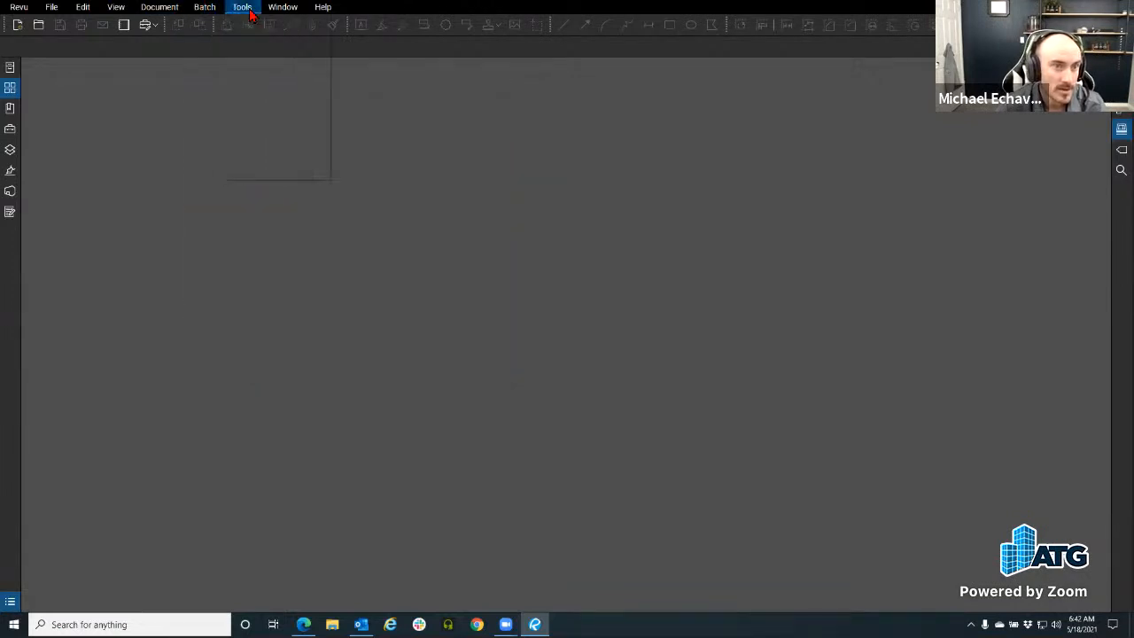
{"action": "mouse_move", "coordinate": [259, 21]}
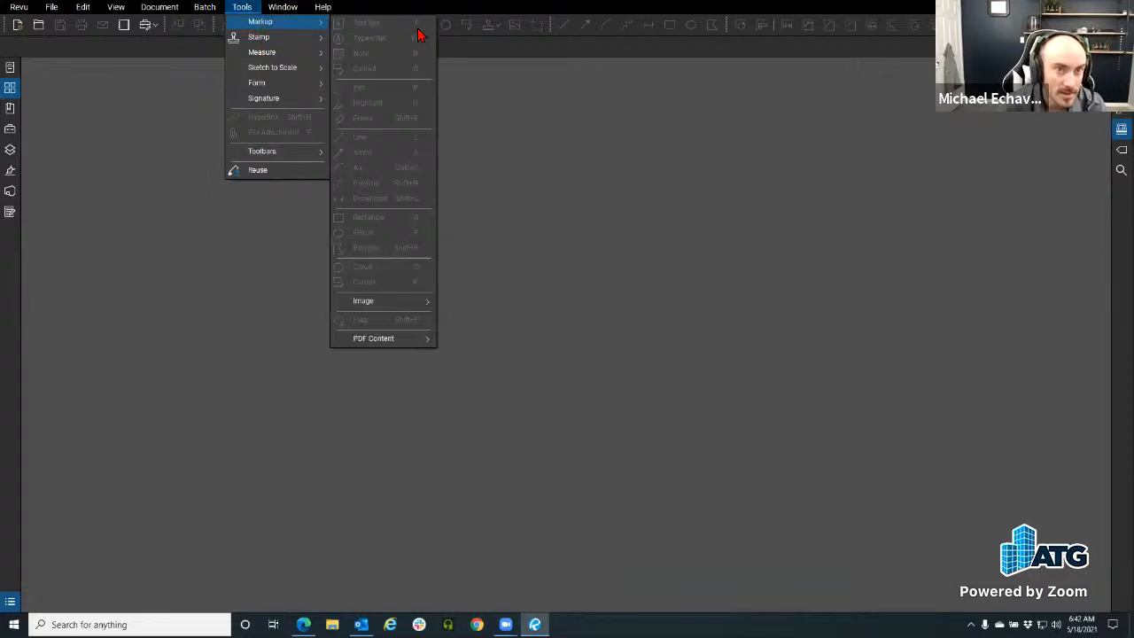
{"action": "left_click", "coordinate": [138, 105]}
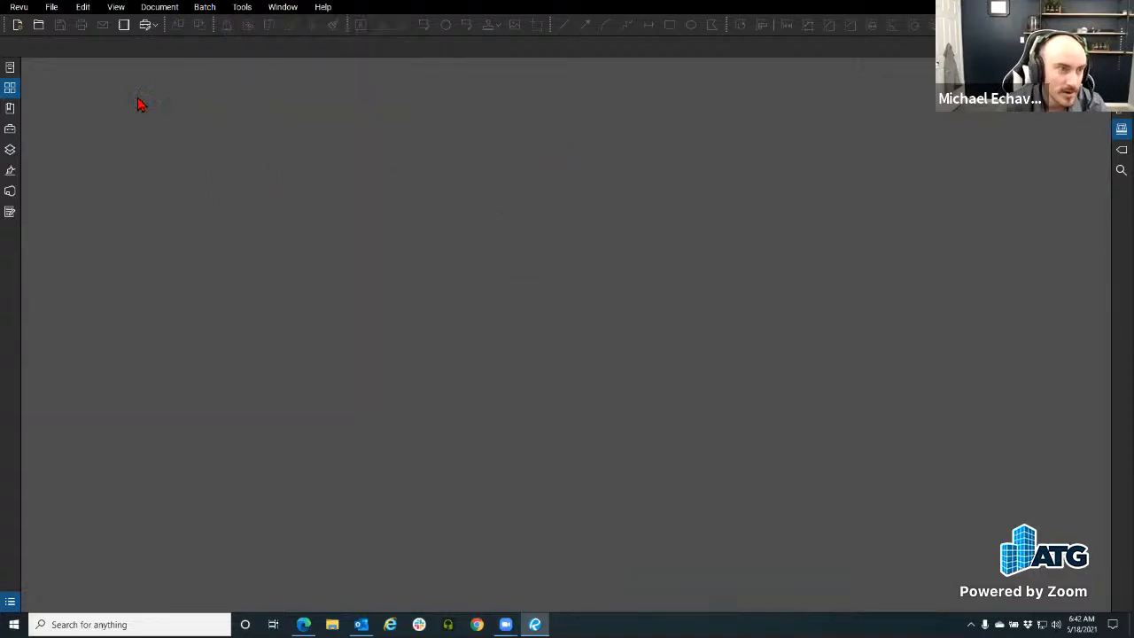
Step: Open the Tool Chest and pin the Door Symbols tool set to the Rotation toolbar
{"action": "left_click", "coordinate": [10, 130]}
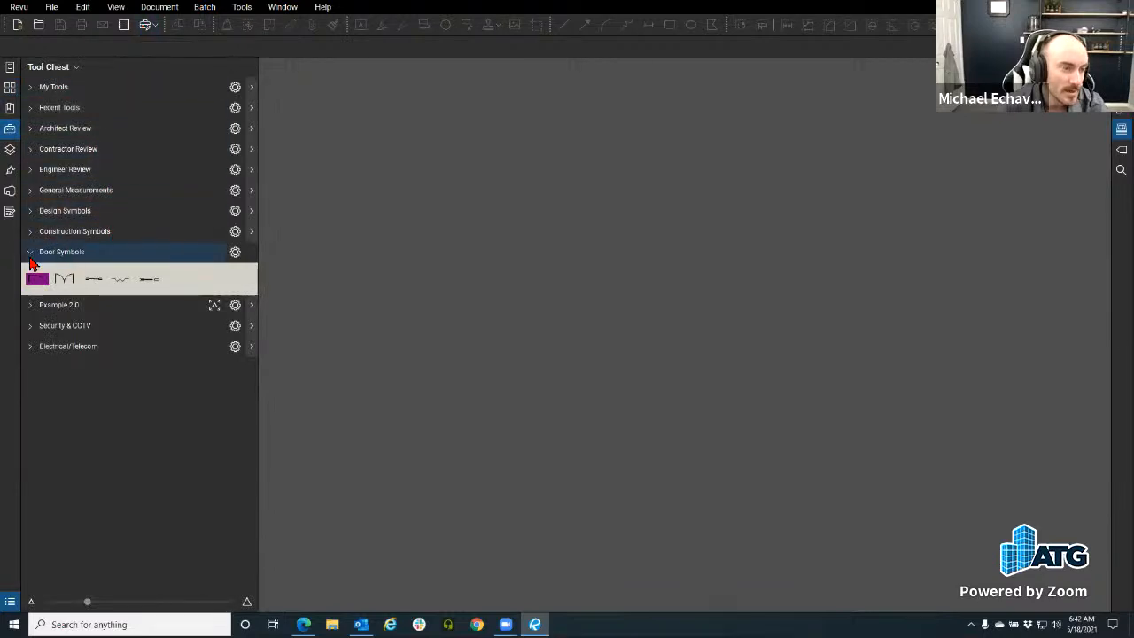
{"action": "left_click", "coordinate": [235, 251]}
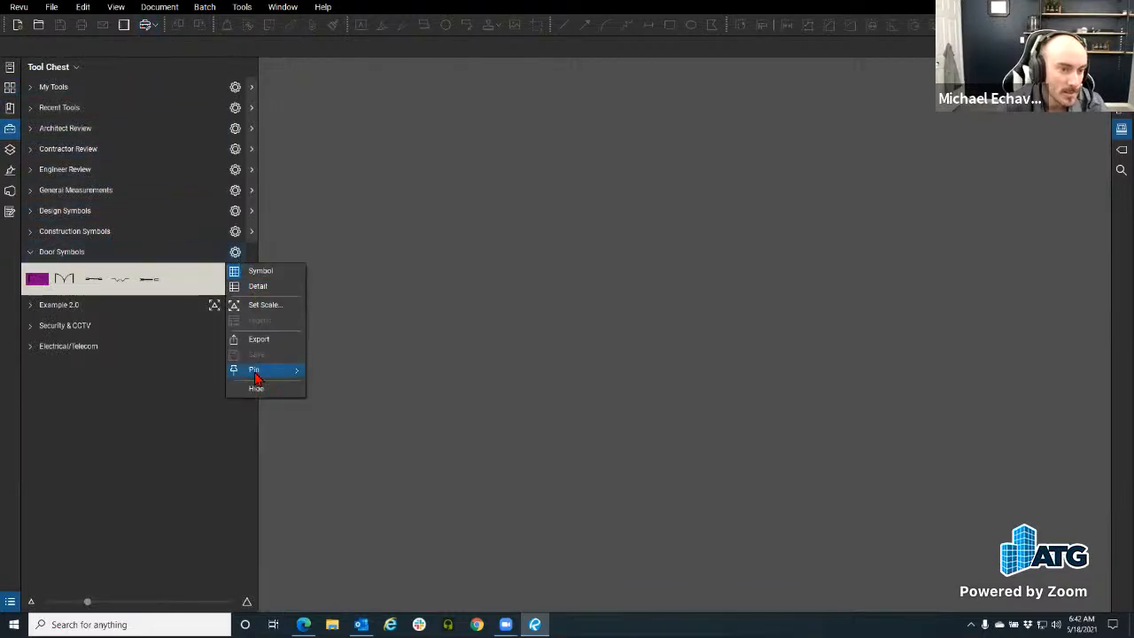
{"action": "mouse_move", "coordinate": [260, 378]}
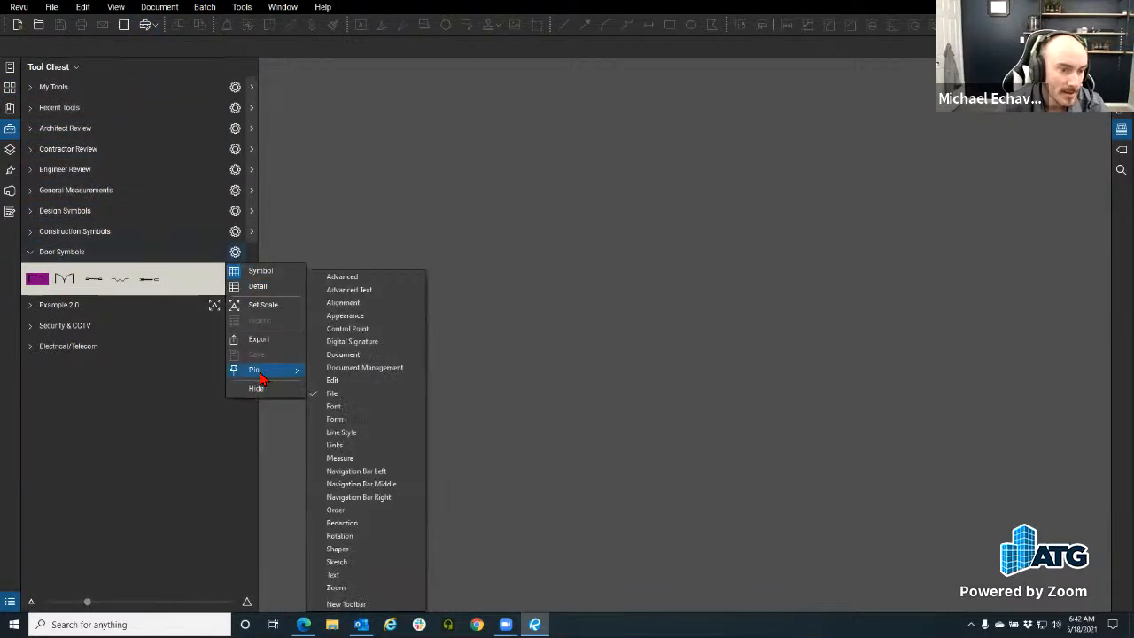
{"action": "left_click", "coordinate": [377, 535]}
Step: Check the toolbar list for From File without pinning, then collapse the Tool Chest
{"action": "left_click", "coordinate": [242, 8]}
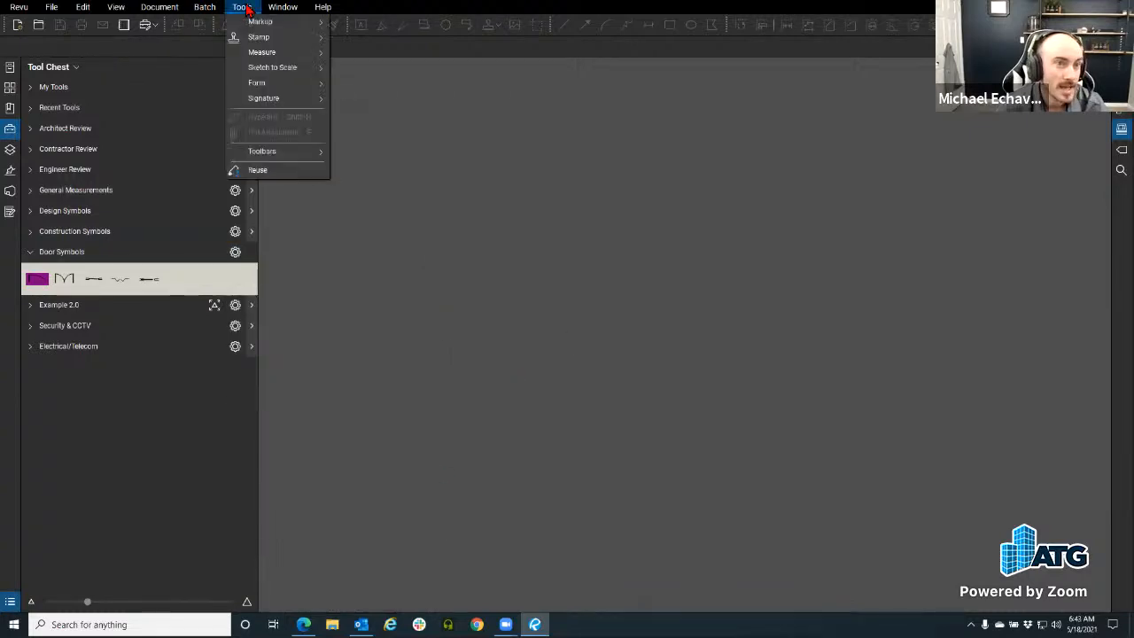
{"action": "mouse_move", "coordinate": [97, 11]}
{"action": "mouse_move", "coordinate": [58, 10]}
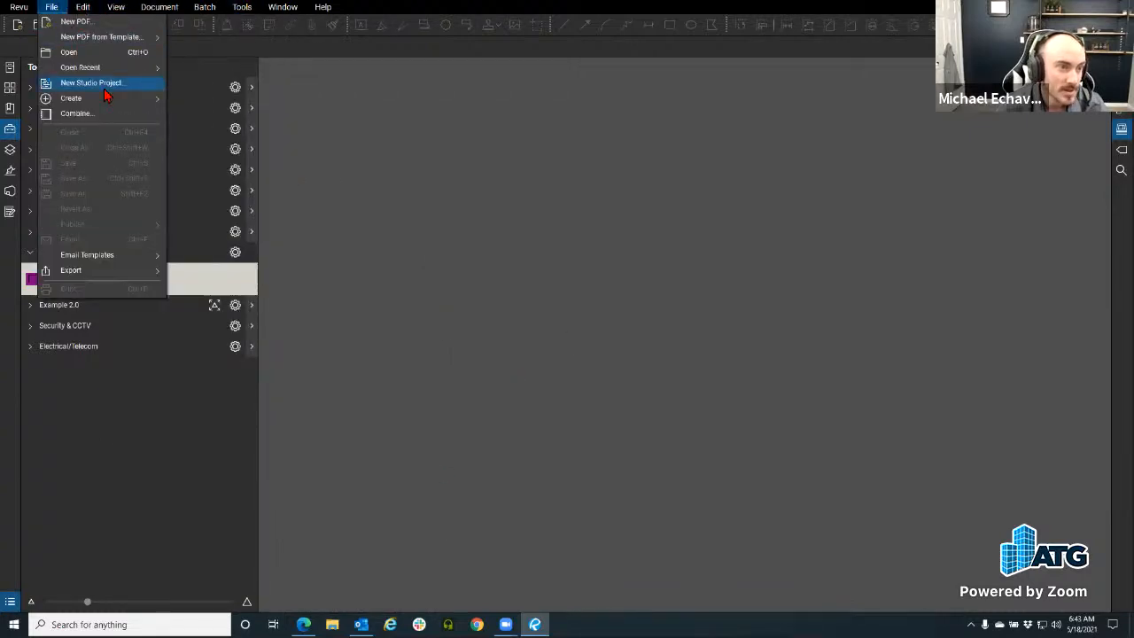
{"action": "mouse_move", "coordinate": [109, 102]}
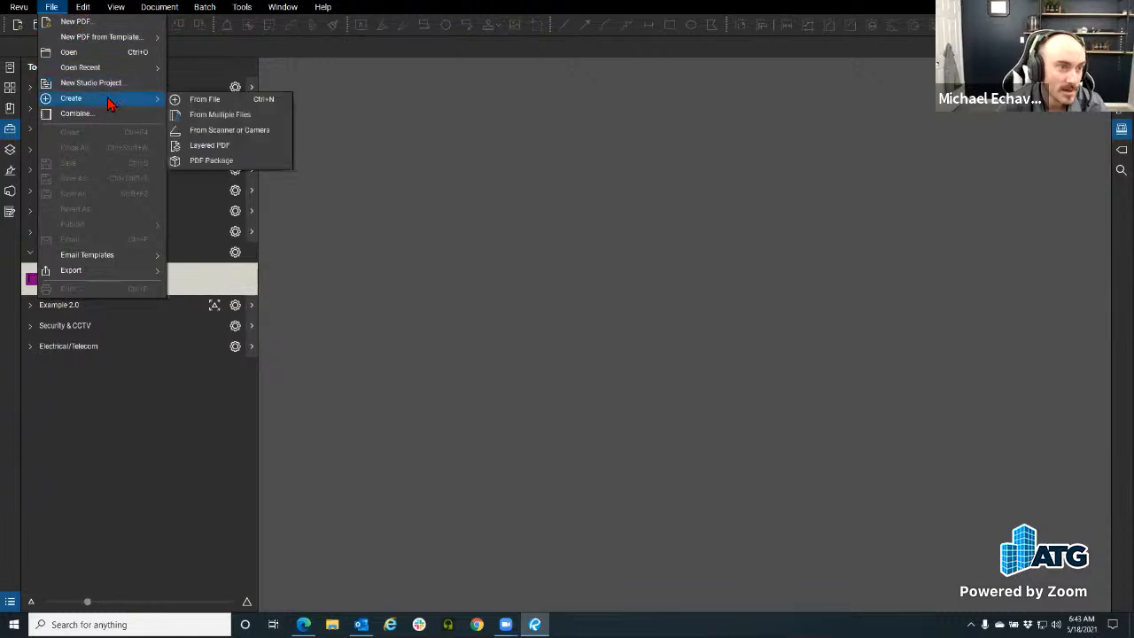
{"action": "left_click", "coordinate": [282, 99]}
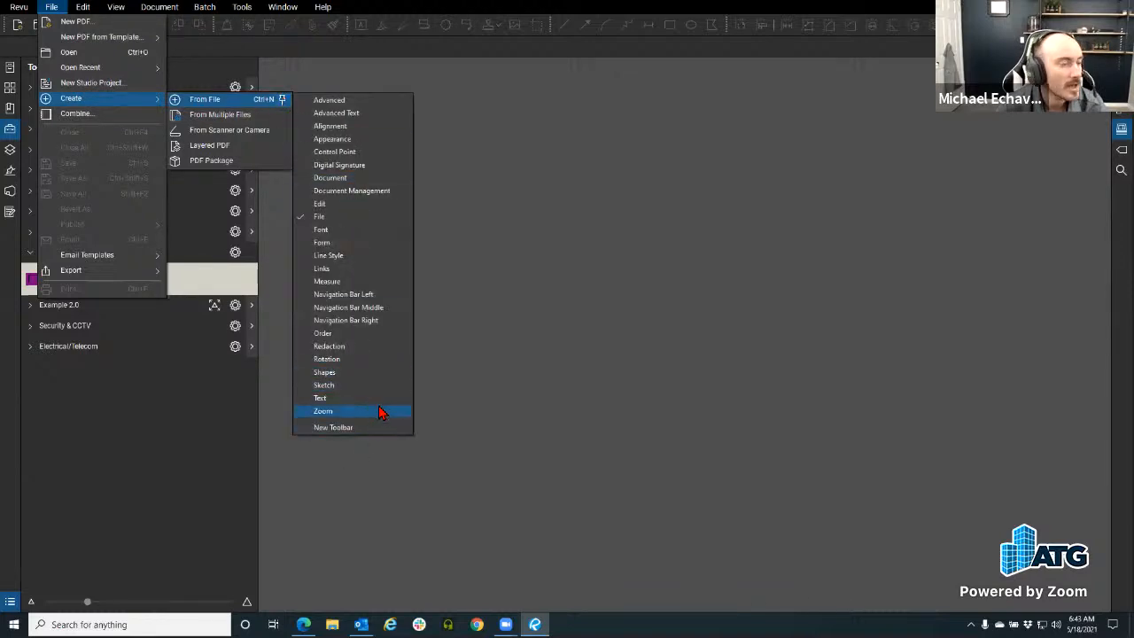
{"action": "left_click", "coordinate": [568, 301]}
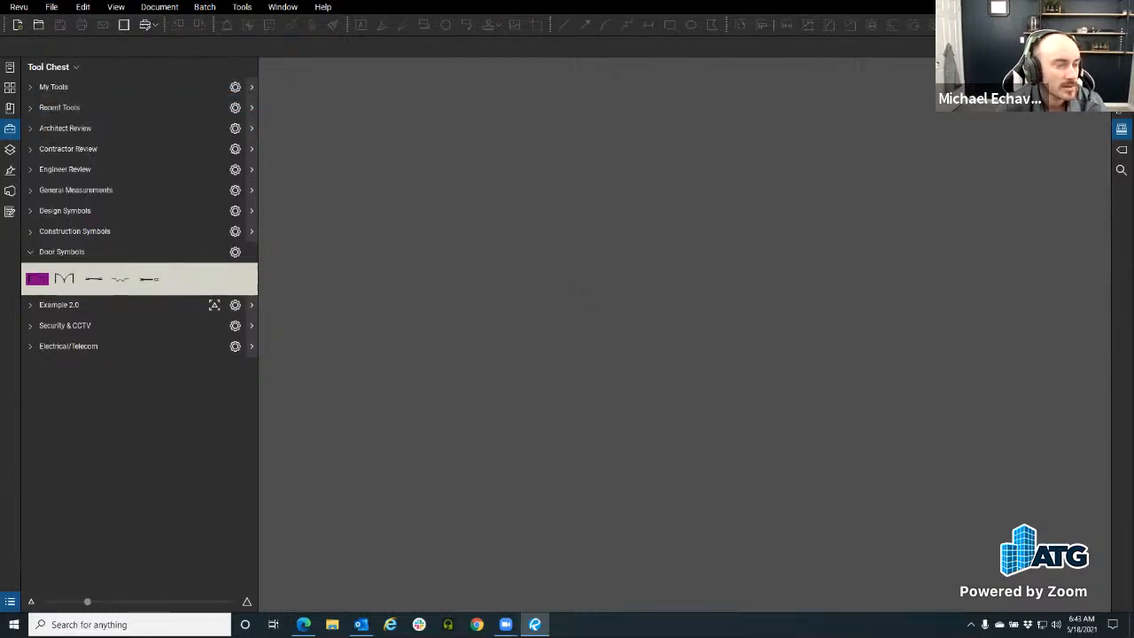
{"action": "left_click", "coordinate": [10, 127]}
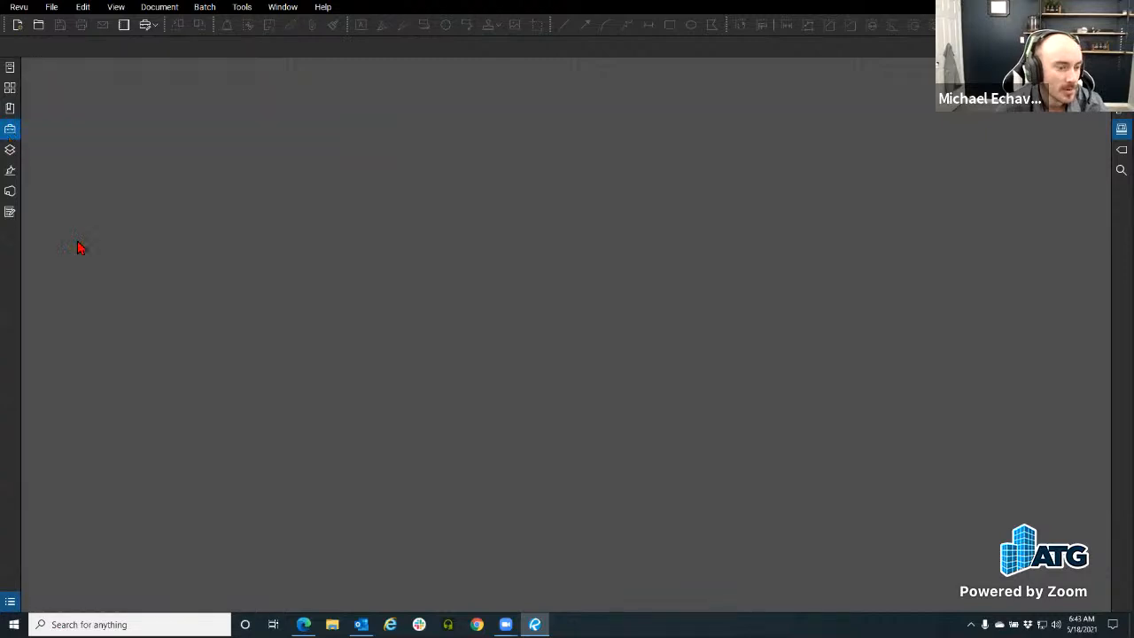
Step: Open the pinned Samtec.pdf drawing set and show the Markups List
{"action": "left_click", "coordinate": [10, 67]}
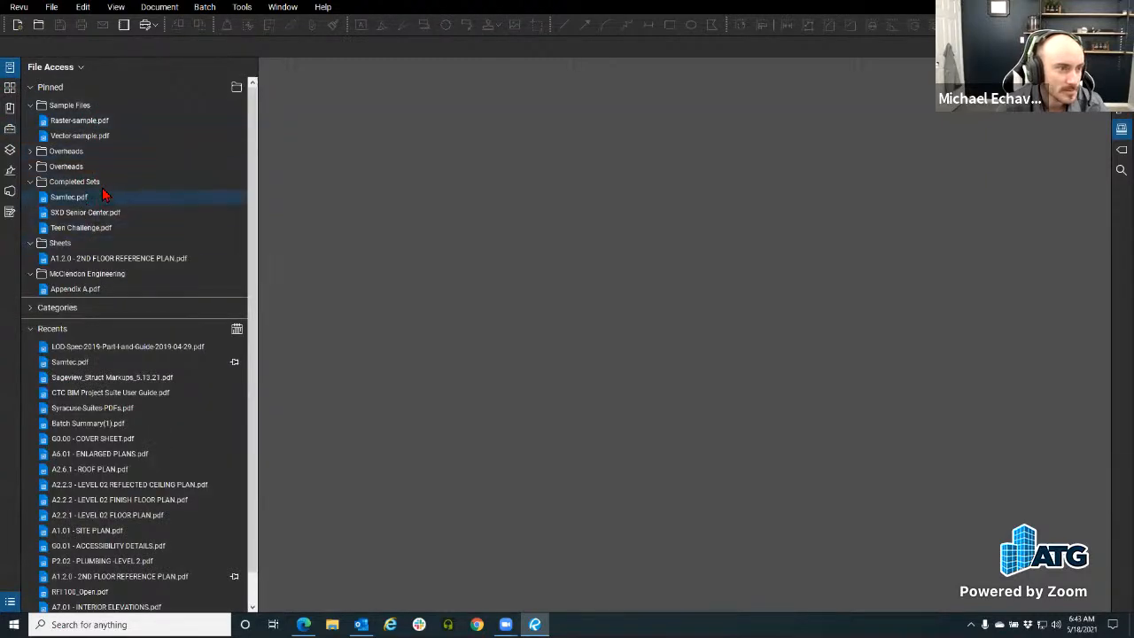
{"action": "left_click", "coordinate": [69, 197]}
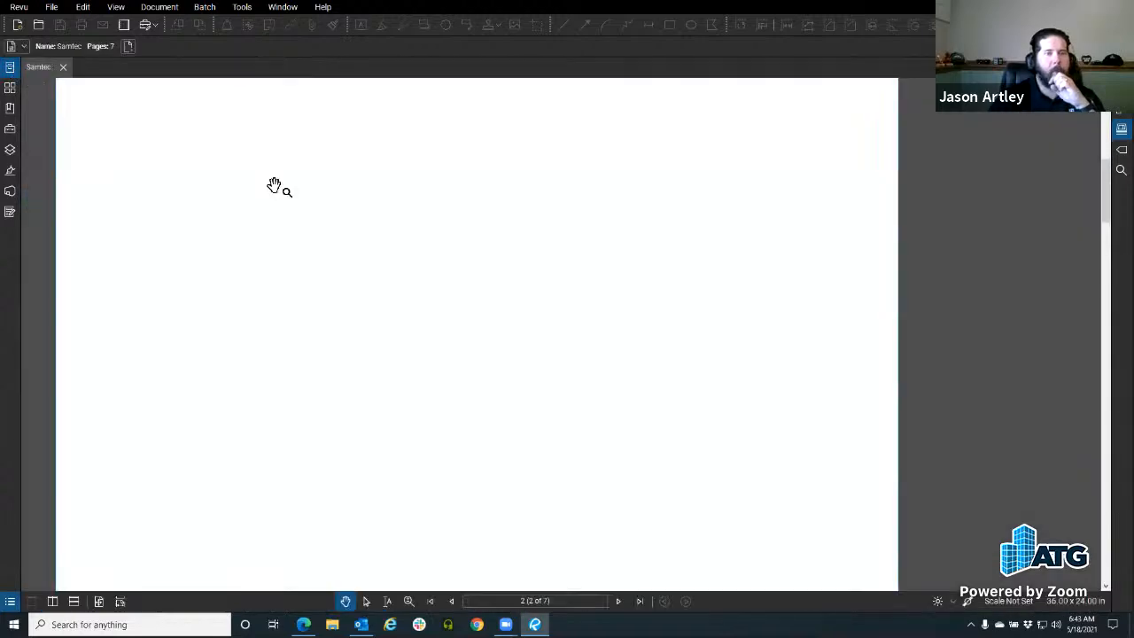
{"action": "left_click", "coordinate": [120, 596]}
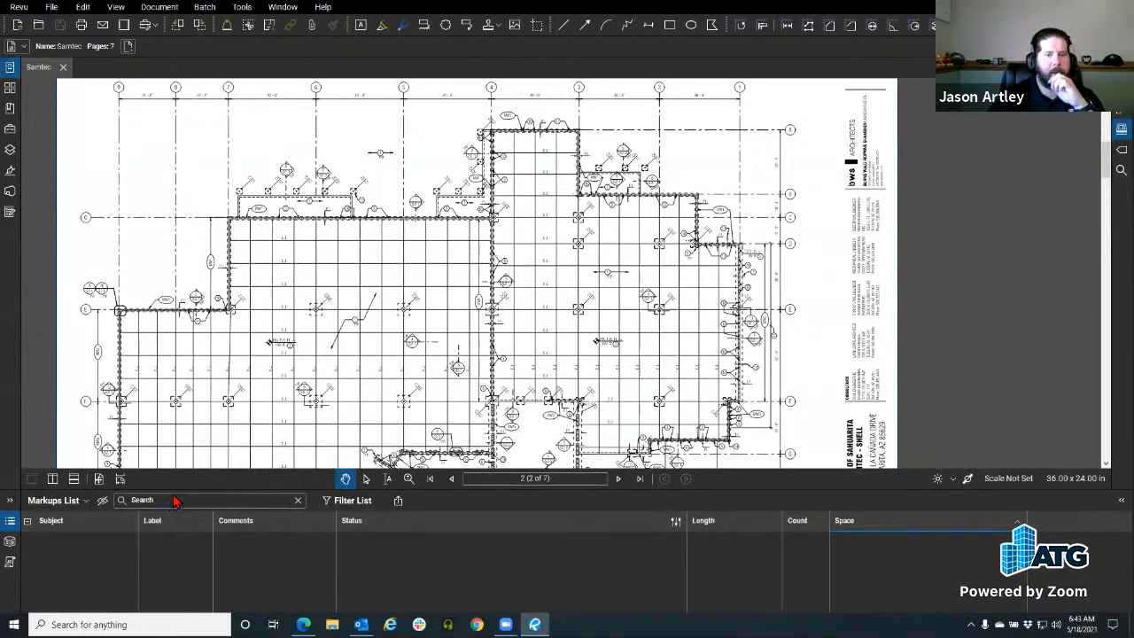
Step: Resize the Markups List panel and reposition the page 2 floor plan
{"action": "mouse_move", "coordinate": [189, 485]}
{"action": "left_mouse_down"}
{"action": "mouse_move", "coordinate": [197, 416]}
{"action": "mouse_move", "coordinate": [233, 345]}
{"action": "left_mouse_up"}
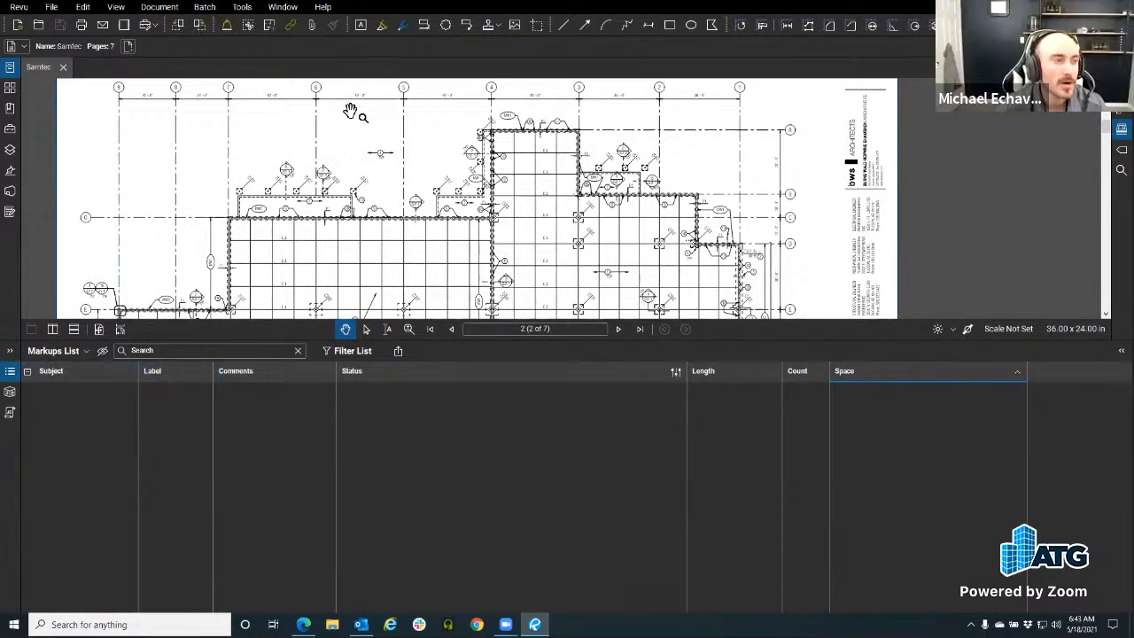
{"action": "mouse_move", "coordinate": [246, 215]}
{"action": "left_mouse_down"}
{"action": "mouse_move", "coordinate": [265, 240]}
{"action": "mouse_move", "coordinate": [229, 272]}
{"action": "mouse_move", "coordinate": [247, 239]}
{"action": "left_mouse_up"}
{"action": "left_click_drag", "start_coordinate": [249, 342], "coordinate": [255, 409]}
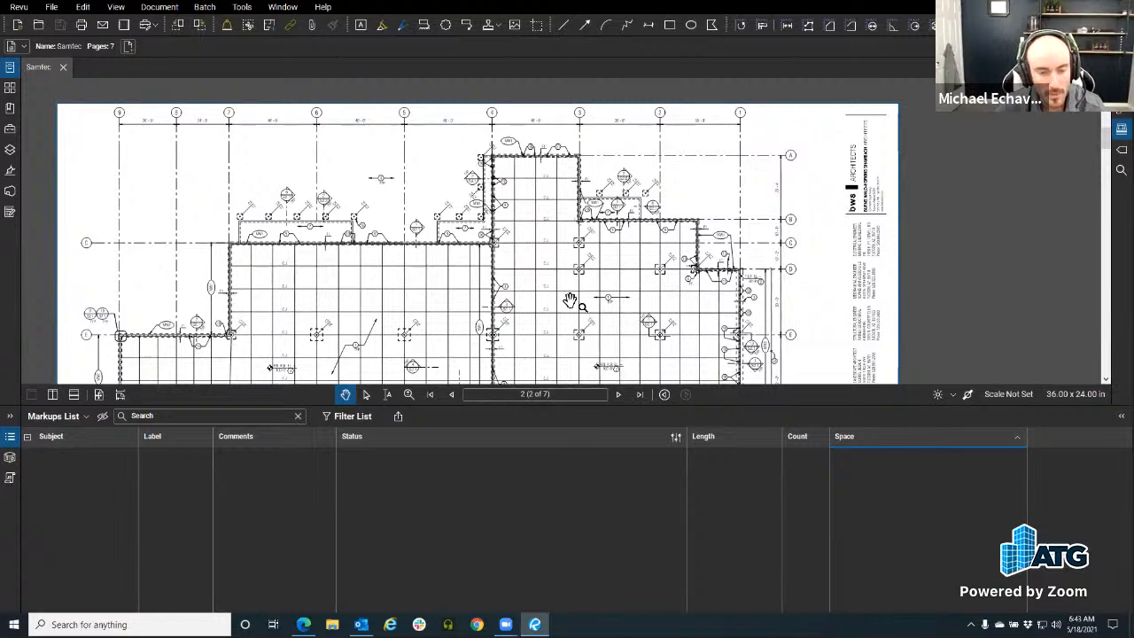
{"action": "mouse_move", "coordinate": [360, 281]}
{"action": "left_mouse_down"}
{"action": "mouse_move", "coordinate": [385, 247]}
{"action": "mouse_move", "coordinate": [376, 269]}
{"action": "left_mouse_up"}
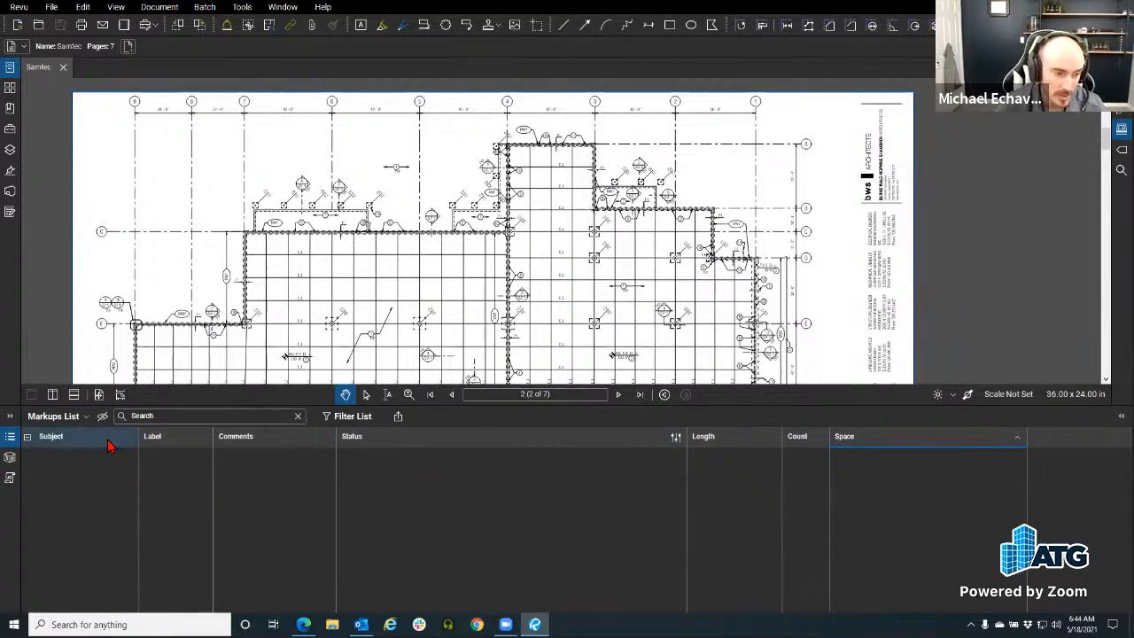
Step: Draw a red revision cloud around the 4 TYP note
{"action": "scroll", "coordinate": [350, 235], "scroll_direction": "up", "scroll_amount": 1}
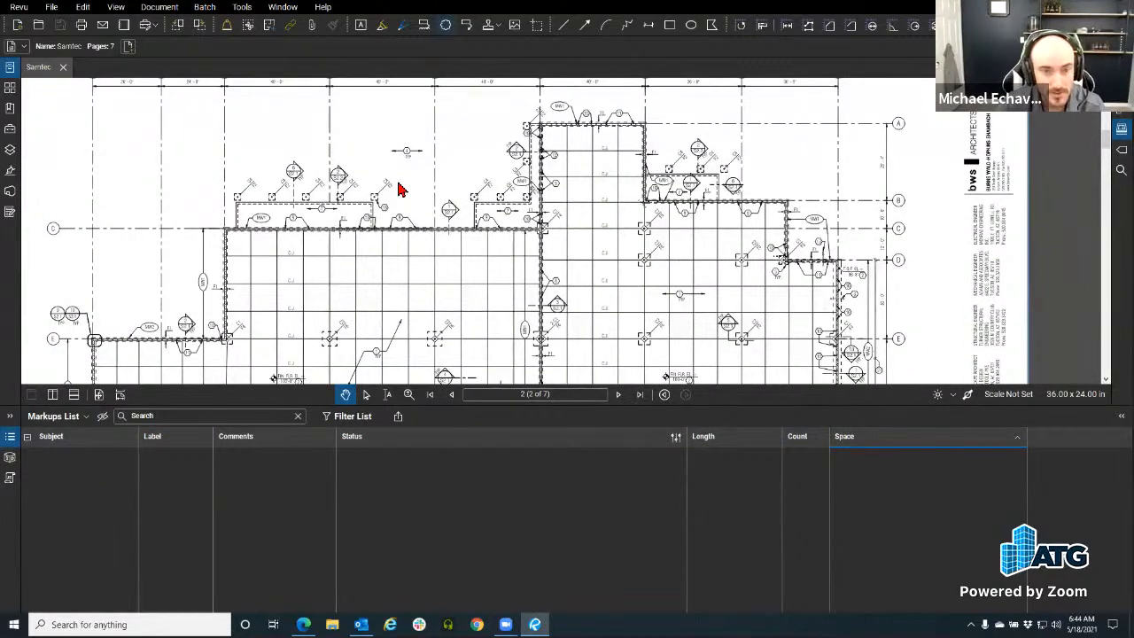
{"action": "key", "text": "c"}
{"action": "scroll", "coordinate": [391, 137], "scroll_direction": "up", "scroll_amount": 4}
{"action": "left_click_drag", "start_coordinate": [368, 129], "coordinate": [506, 205]}
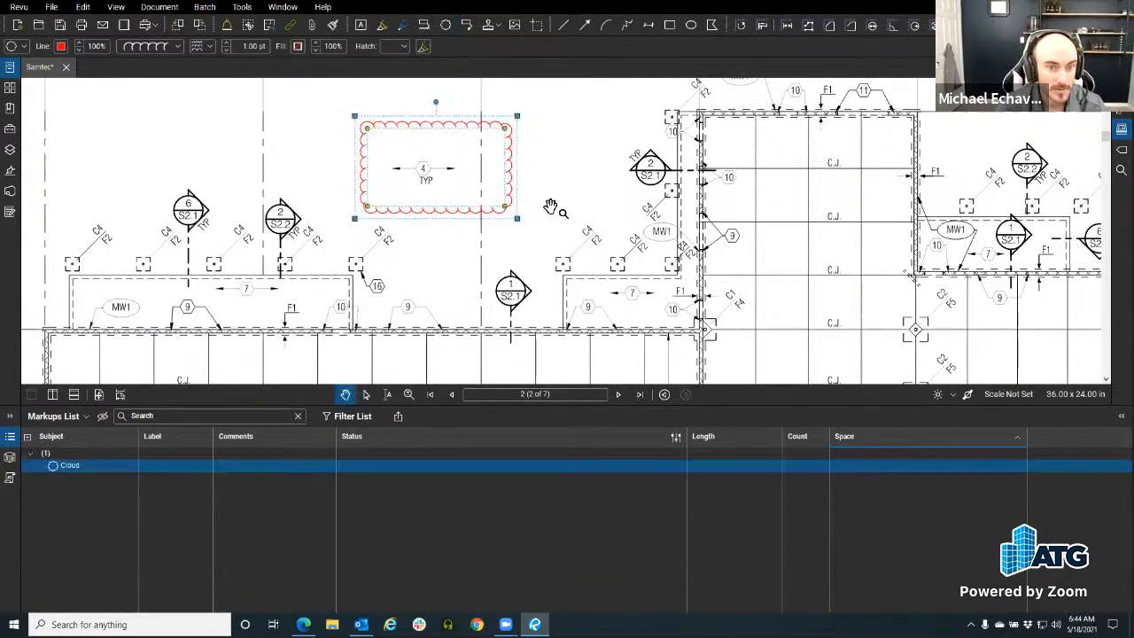
{"action": "scroll", "coordinate": [542, 213], "scroll_direction": "down", "scroll_amount": 2}
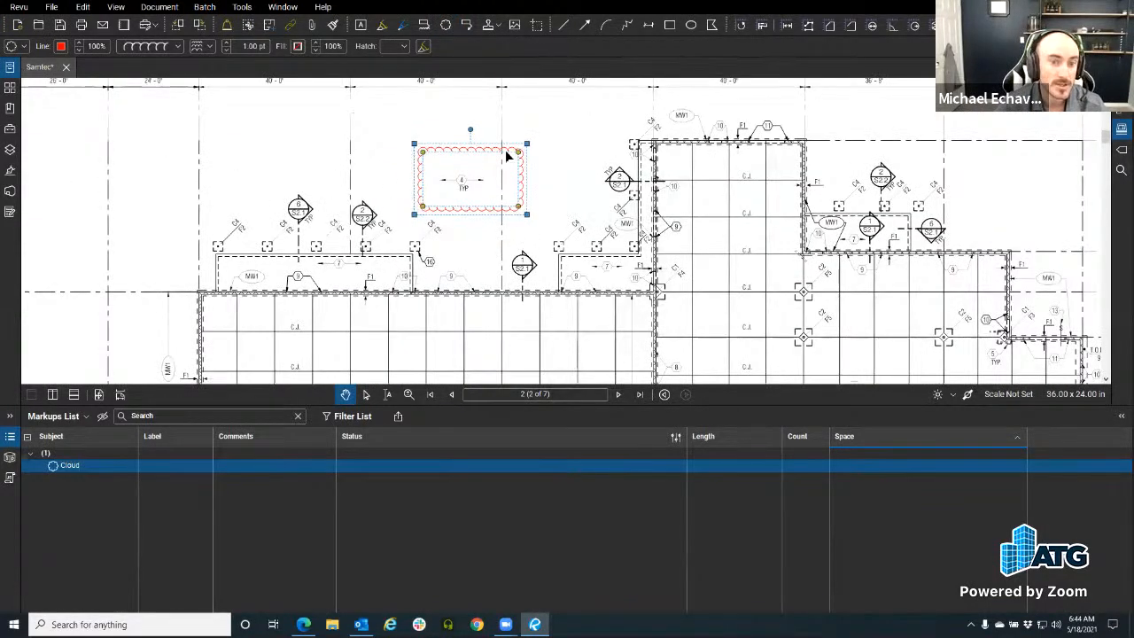
{"action": "left_click", "coordinate": [487, 241]}
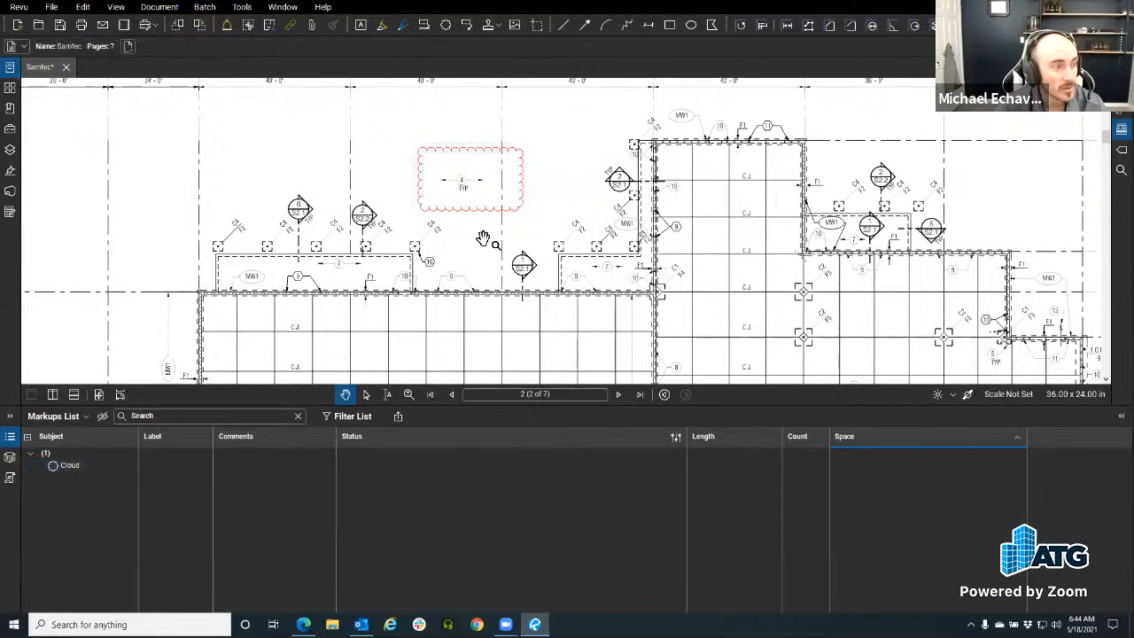
{"action": "scroll", "coordinate": [479, 214], "scroll_direction": "up", "scroll_amount": 1}
{"action": "scroll", "coordinate": [478, 213], "scroll_direction": "up", "scroll_amount": 2}
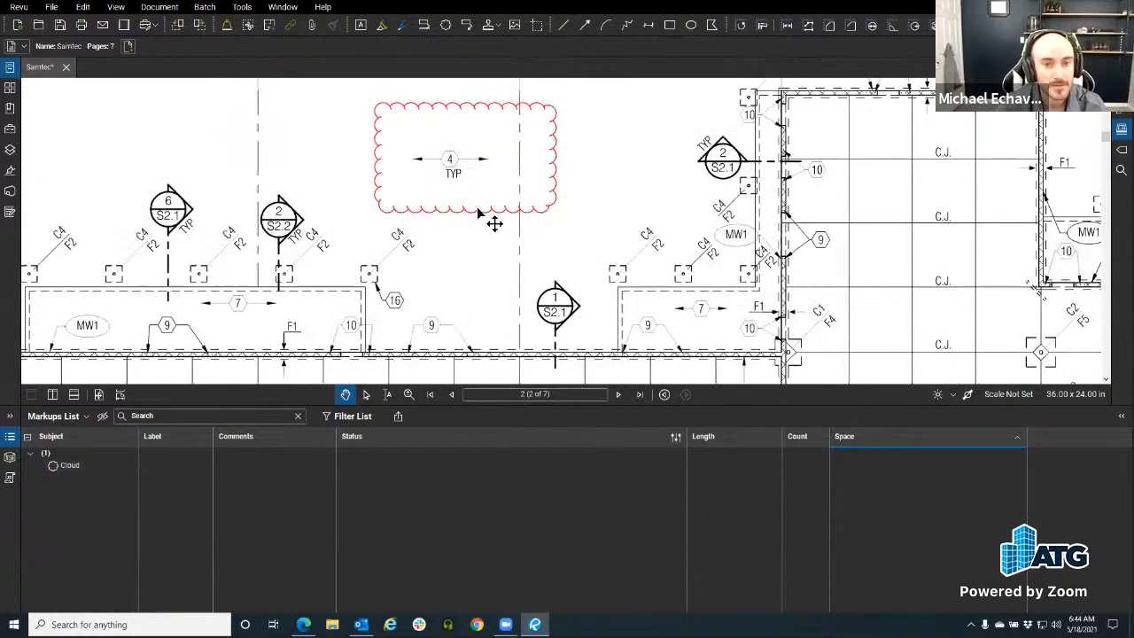
{"action": "left_click", "coordinate": [479, 212]}
{"action": "left_click_drag", "start_coordinate": [479, 212], "coordinate": [442, 254]}
{"action": "left_click", "coordinate": [671, 324]}
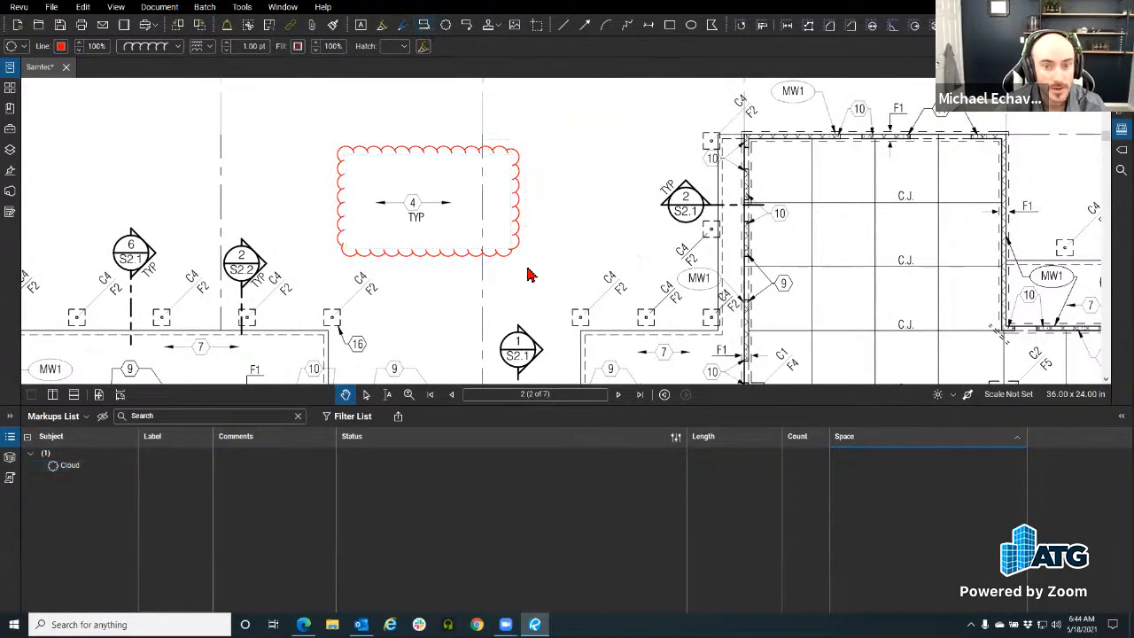
Step: Add a Cloud+ markup near gridline 4 with a 'Move 2"' callout
{"action": "key", "text": "k"}
{"action": "mouse_move", "coordinate": [670, 345]}
{"action": "left_mouse_down"}
{"action": "mouse_move", "coordinate": [544, 265]}
{"action": "mouse_move", "coordinate": [503, 348]}
{"action": "left_mouse_up"}
{"action": "mouse_move", "coordinate": [477, 183]}
{"action": "left_mouse_down"}
{"action": "mouse_move", "coordinate": [570, 254]}
{"action": "mouse_move", "coordinate": [659, 281]}
{"action": "left_mouse_up"}
{"action": "left_click_drag", "start_coordinate": [444, 118], "coordinate": [533, 177]}
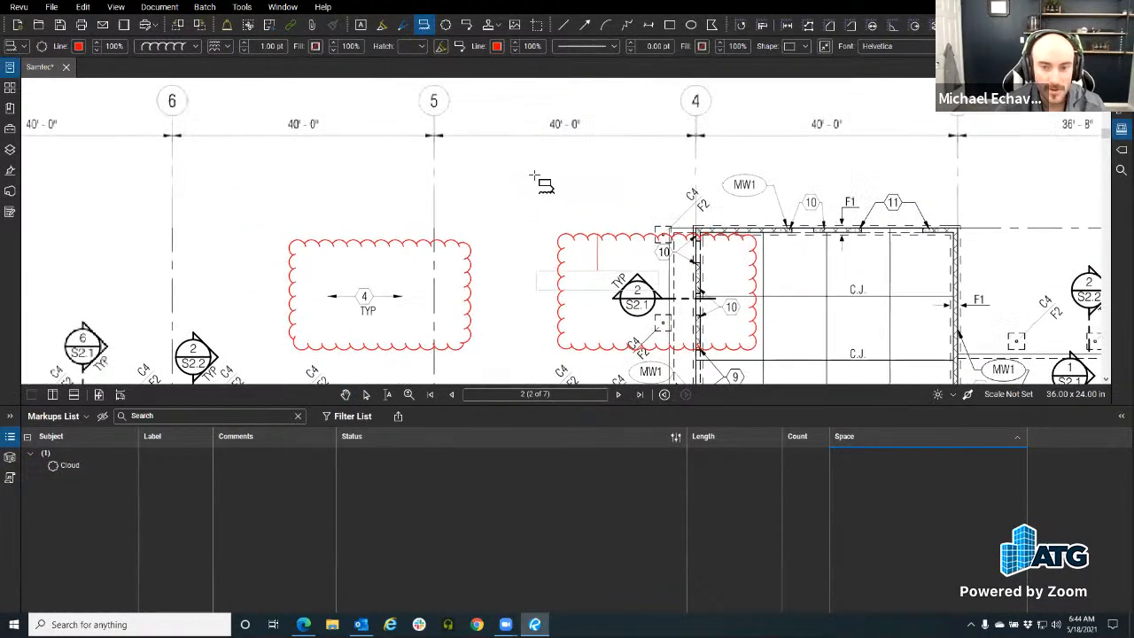
{"action": "left_click", "coordinate": [537, 183]}
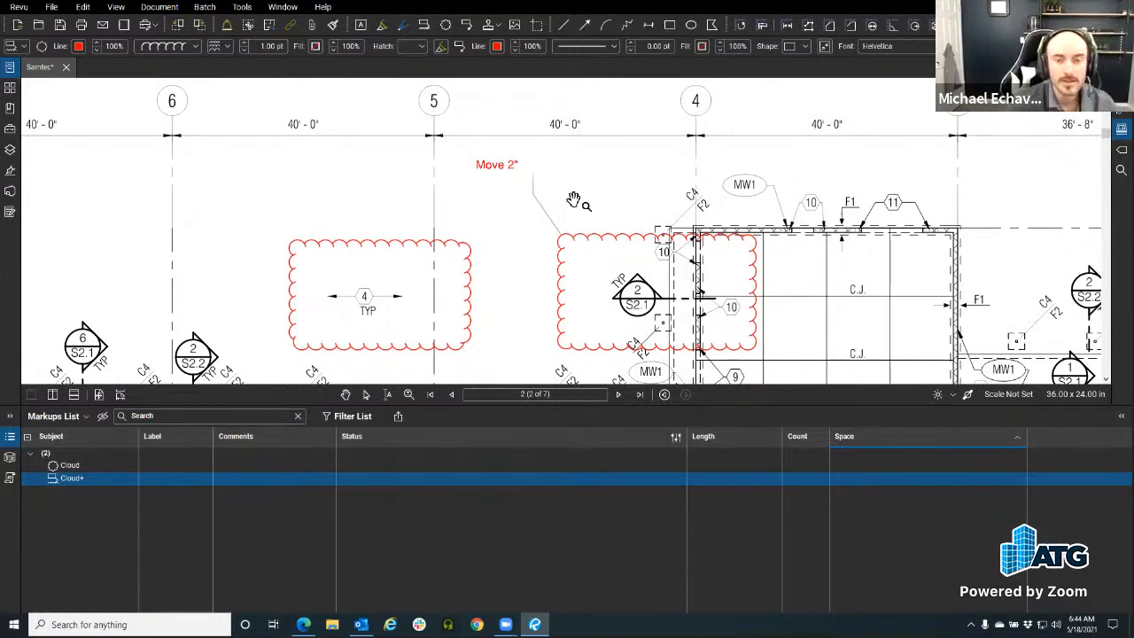
{"action": "left_click_drag", "start_coordinate": [515, 198], "coordinate": [523, 157]}
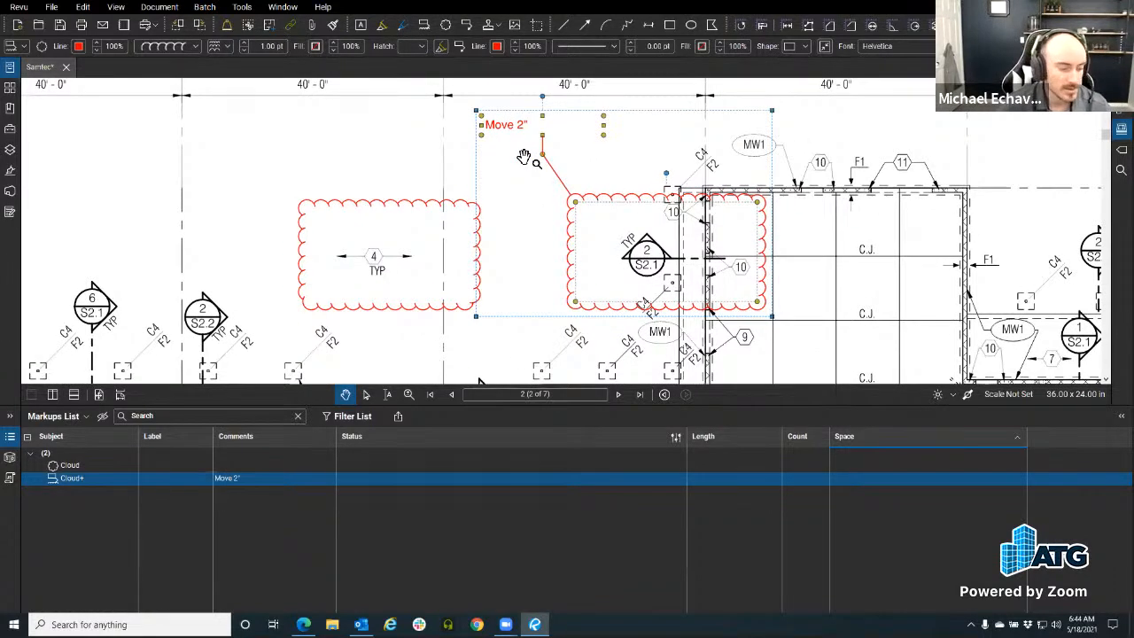
{"action": "key", "text": "alt+z"}
{"action": "left_click", "coordinate": [506, 202]}
{"action": "left_click", "coordinate": [543, 130]}
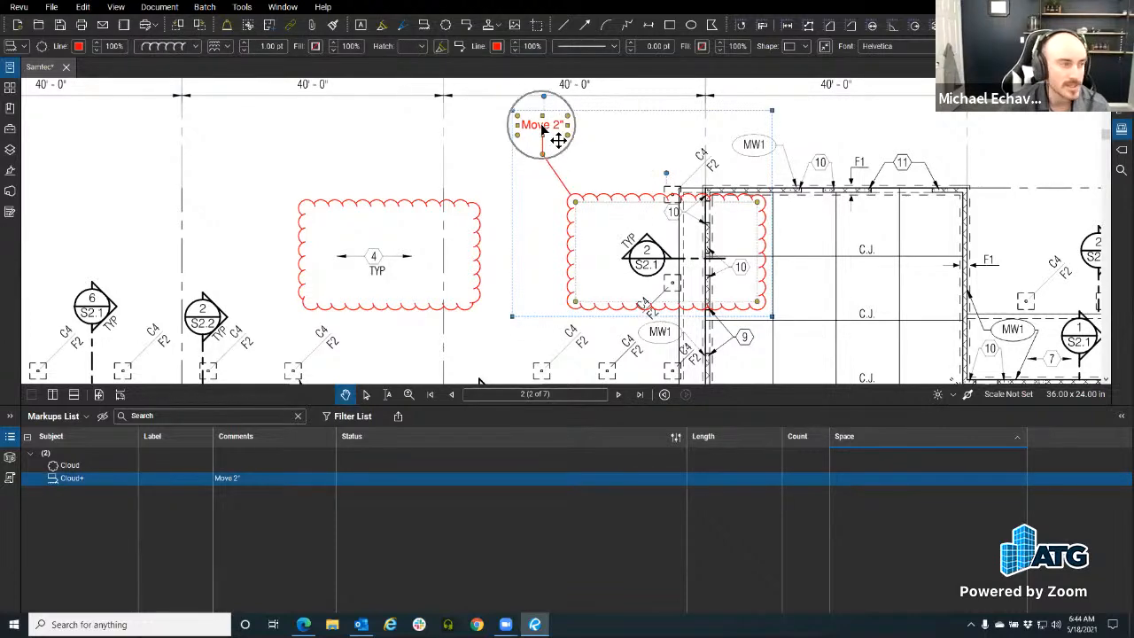
{"action": "left_click", "coordinate": [434, 170]}
Step: Enter the note 'Hello WOrld' on the first cloud markup
{"action": "left_click_drag", "start_coordinate": [468, 229], "coordinate": [430, 162]}
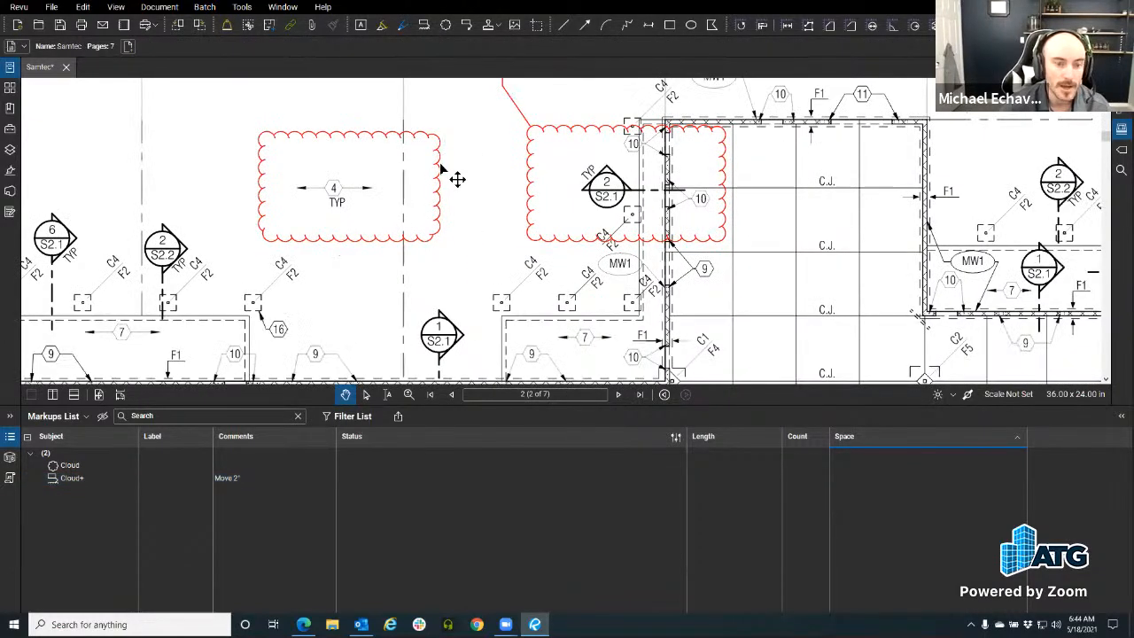
{"action": "left_click", "coordinate": [440, 166]}
{"action": "double_click", "coordinate": [437, 168]}
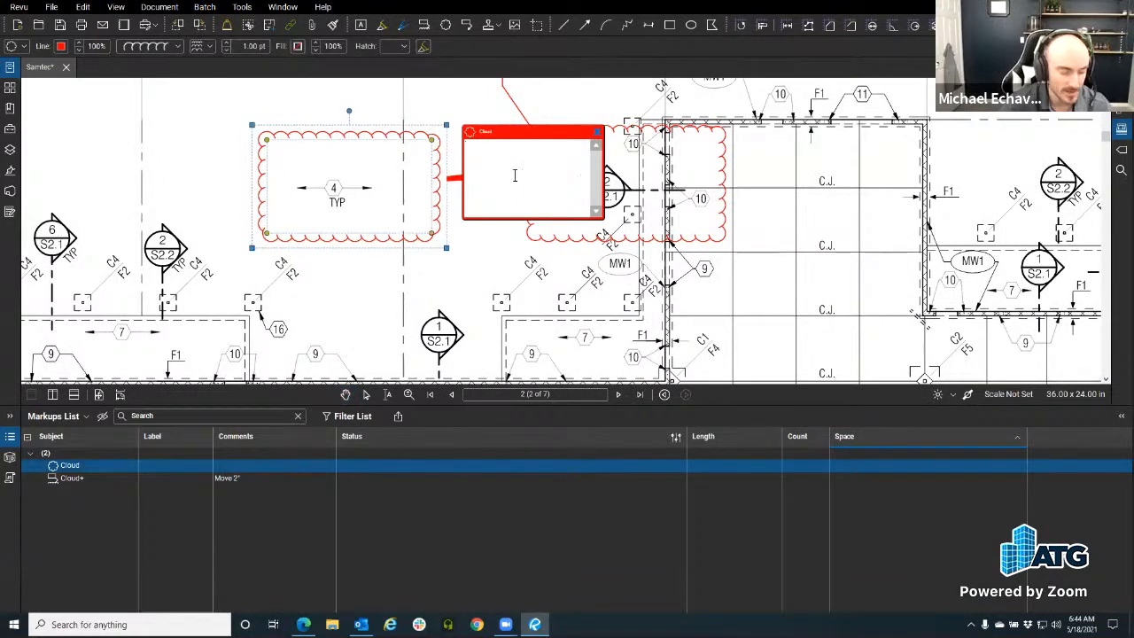
{"action": "type", "text": "Hello WOrld"}
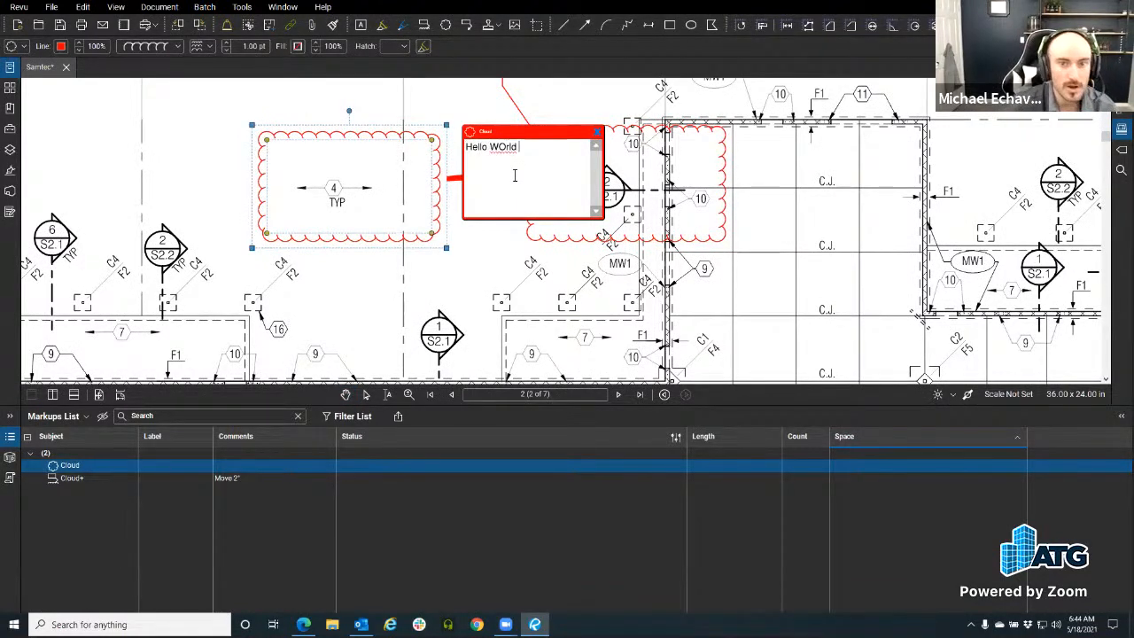
{"action": "left_click", "coordinate": [466, 313]}
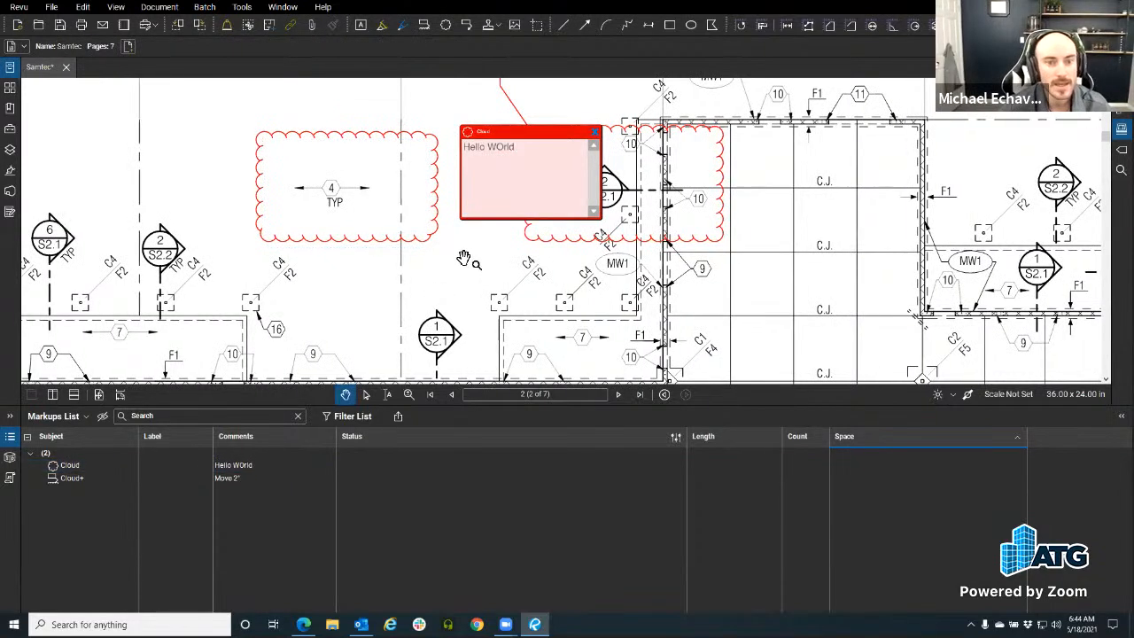
{"action": "left_click", "coordinate": [595, 131]}
{"action": "scroll", "coordinate": [457, 288], "scroll_direction": "down", "scroll_amount": 1}
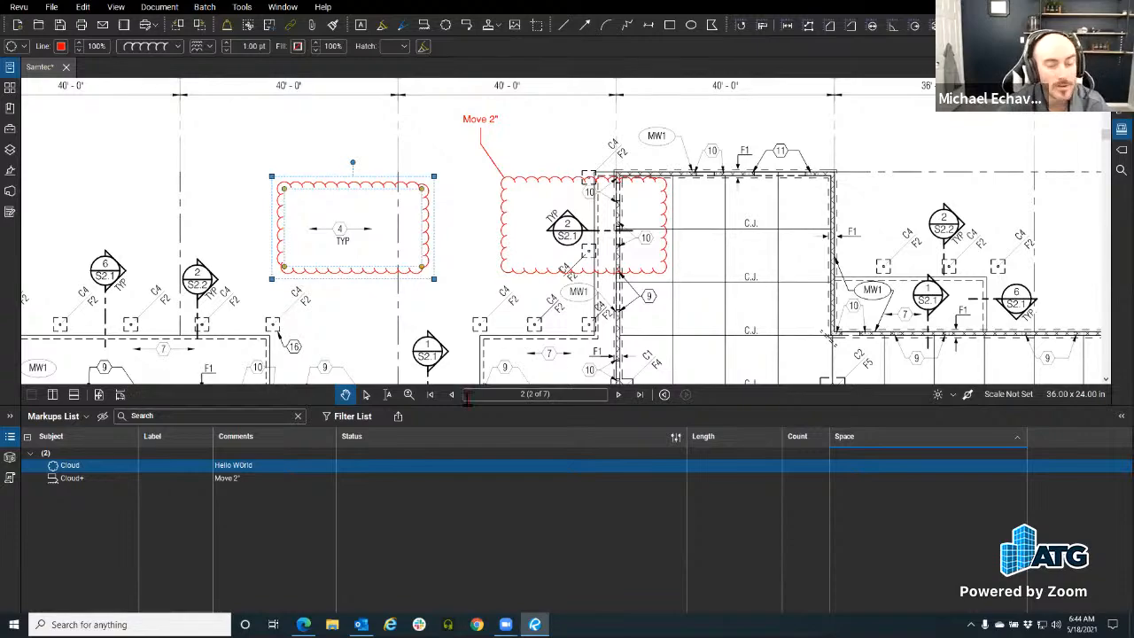
Step: Group markups by Subject and move the Subject column after Comments
{"action": "scroll", "coordinate": [409, 333], "scroll_direction": "down", "scroll_amount": 3}
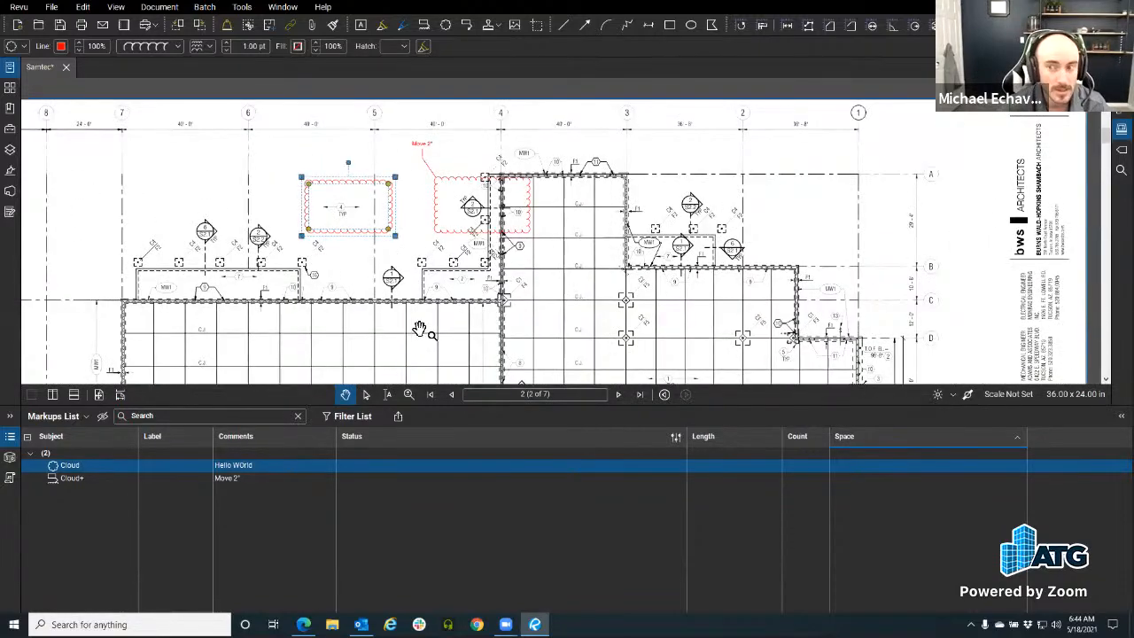
{"action": "left_click_drag", "start_coordinate": [341, 307], "coordinate": [401, 279]}
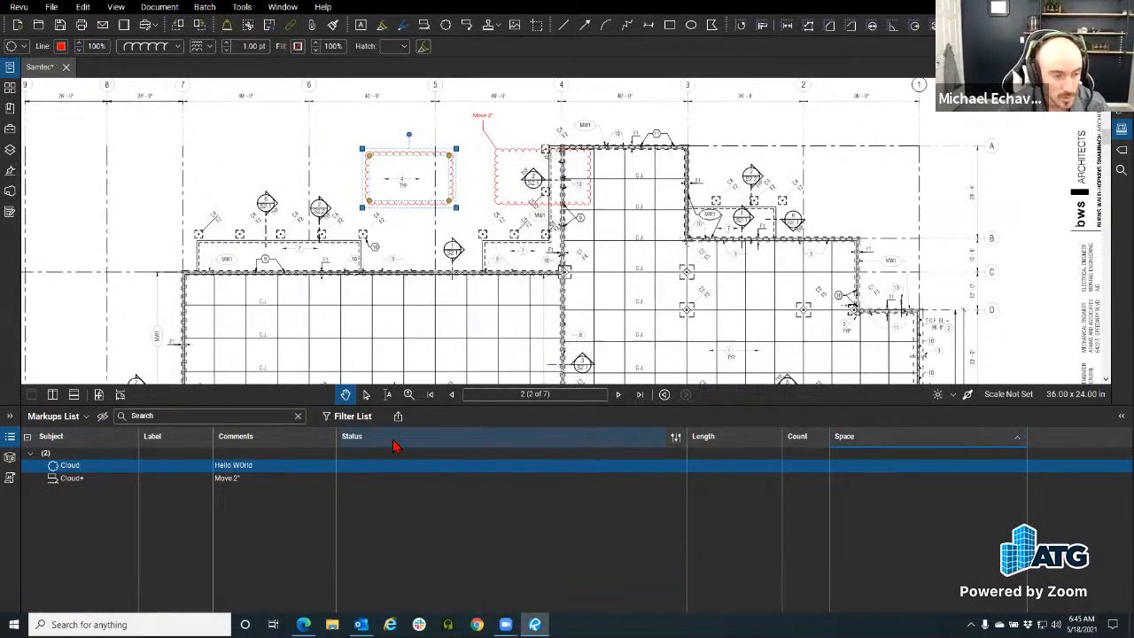
{"action": "left_click", "coordinate": [66, 440]}
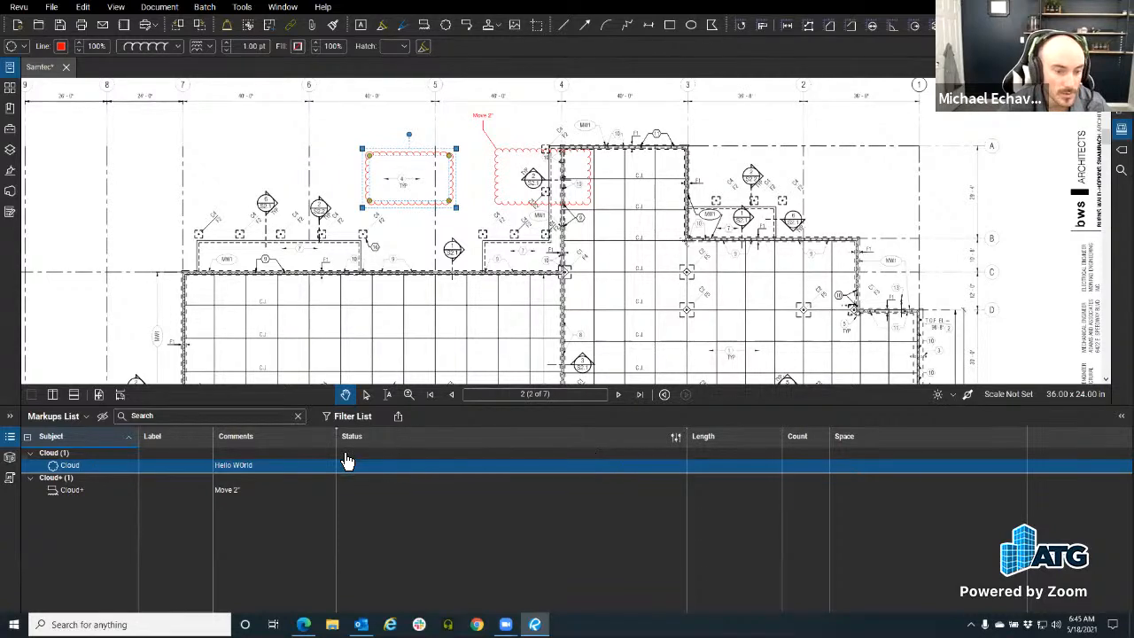
{"action": "left_click_drag", "start_coordinate": [347, 460], "coordinate": [346, 462]}
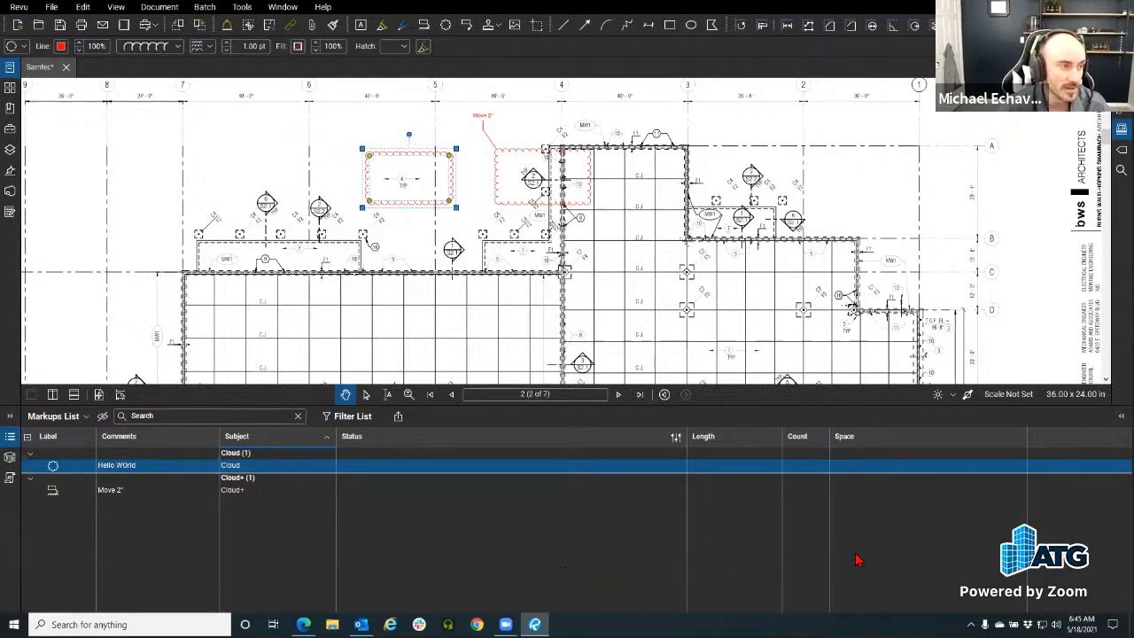
Step: Review the Manage Columns settings from the Markups List options, closing them unchanged
{"action": "left_click", "coordinate": [86, 417]}
{"action": "mouse_move", "coordinate": [49, 433]}
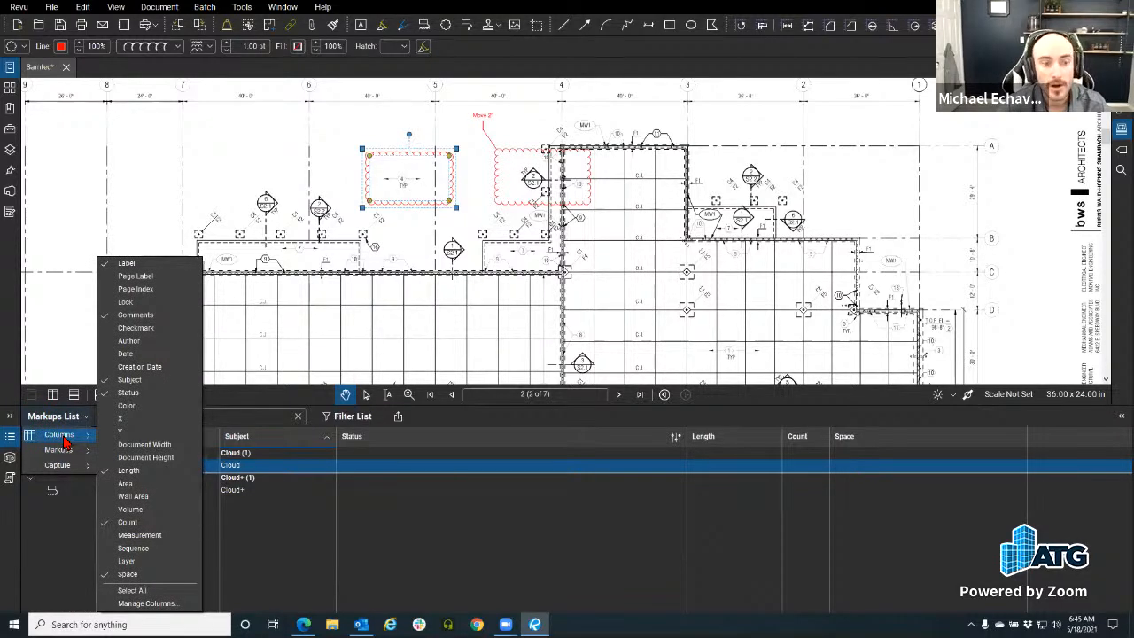
{"action": "left_click", "coordinate": [147, 604]}
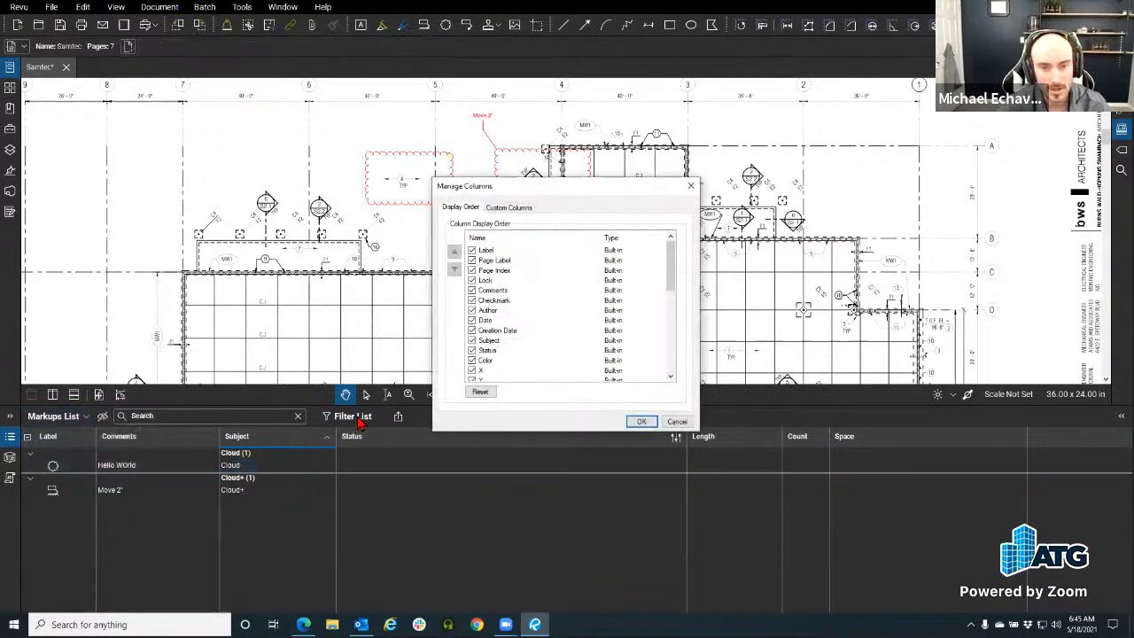
{"action": "left_click", "coordinate": [677, 421]}
{"action": "left_click", "coordinate": [29, 436]}
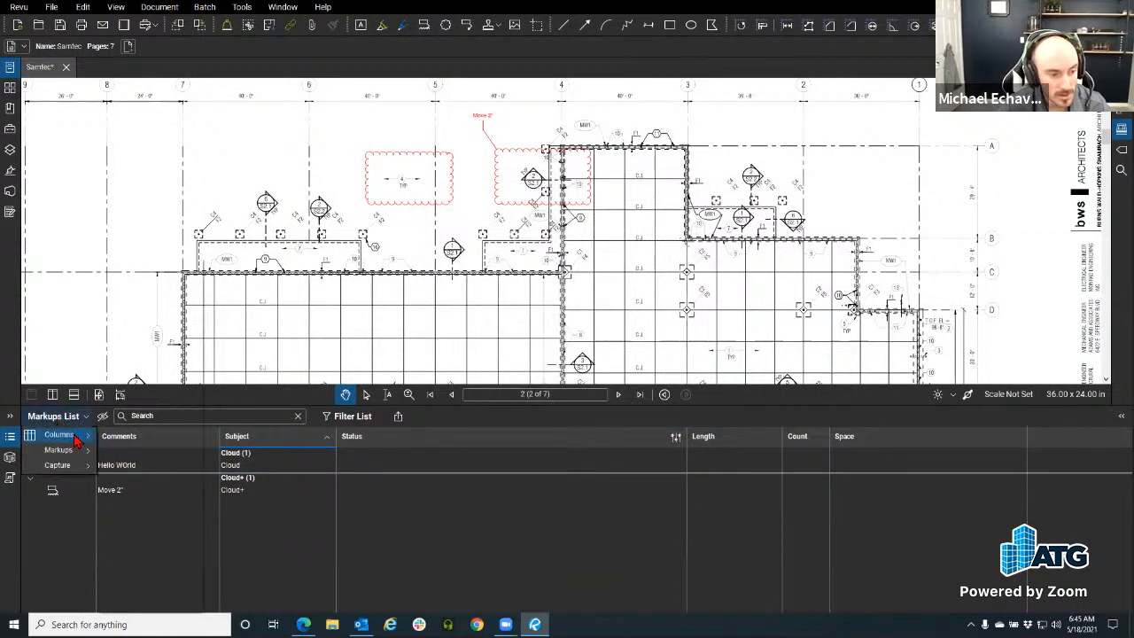
{"action": "mouse_move", "coordinate": [76, 440]}
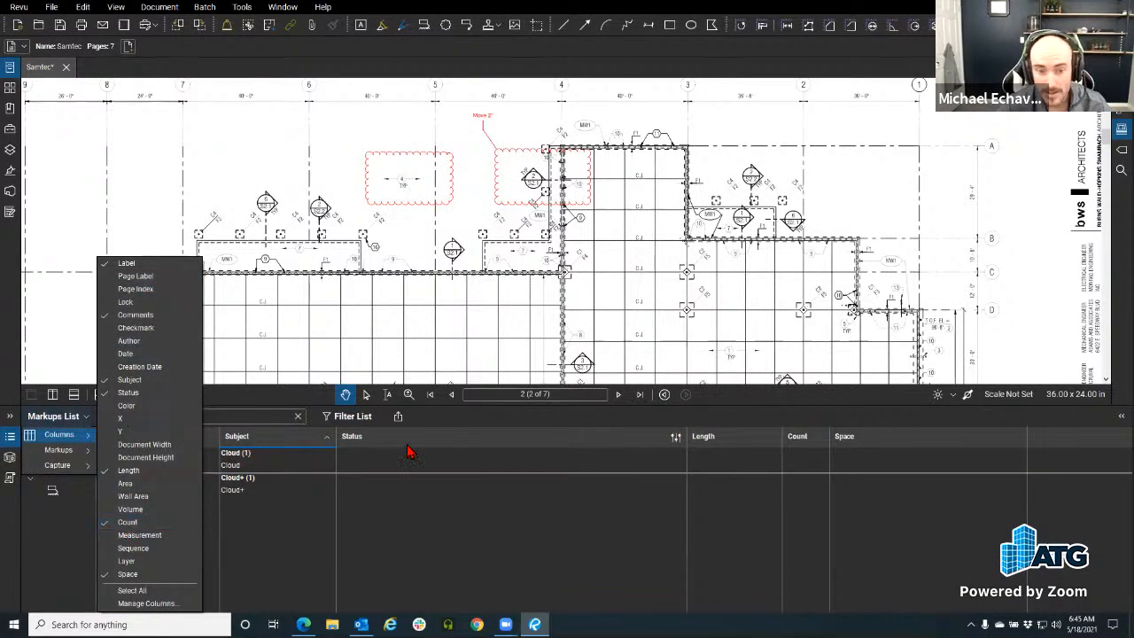
{"action": "left_click", "coordinate": [464, 420]}
Step: Load the Quantity Takeoff profile and show the Markups List
{"action": "left_click", "coordinate": [18, 8]}
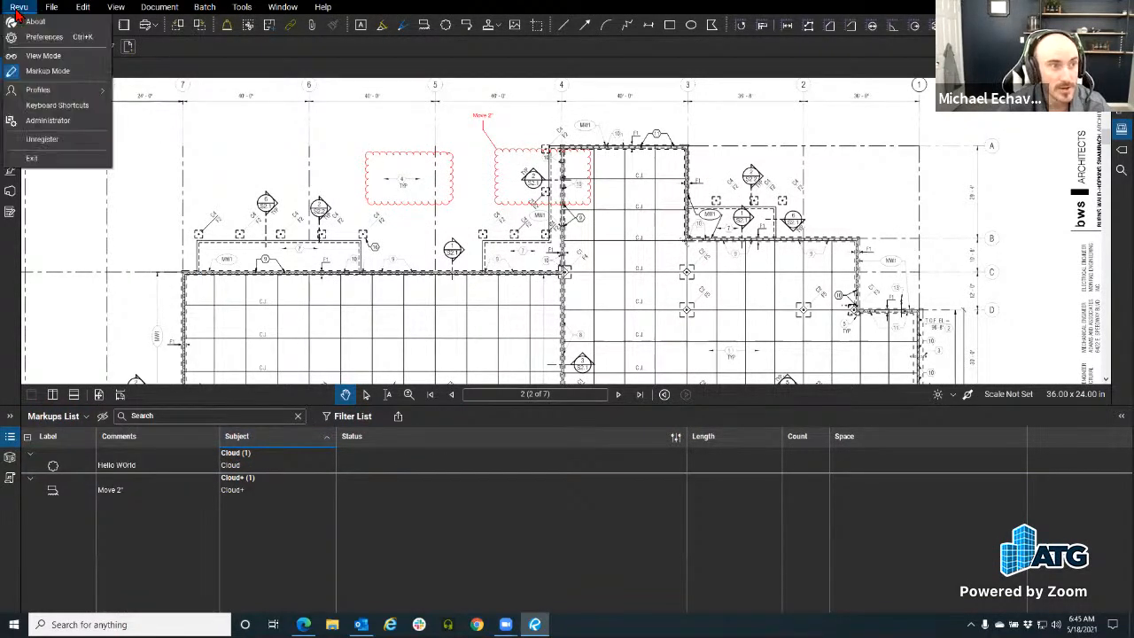
{"action": "mouse_move", "coordinate": [49, 96]}
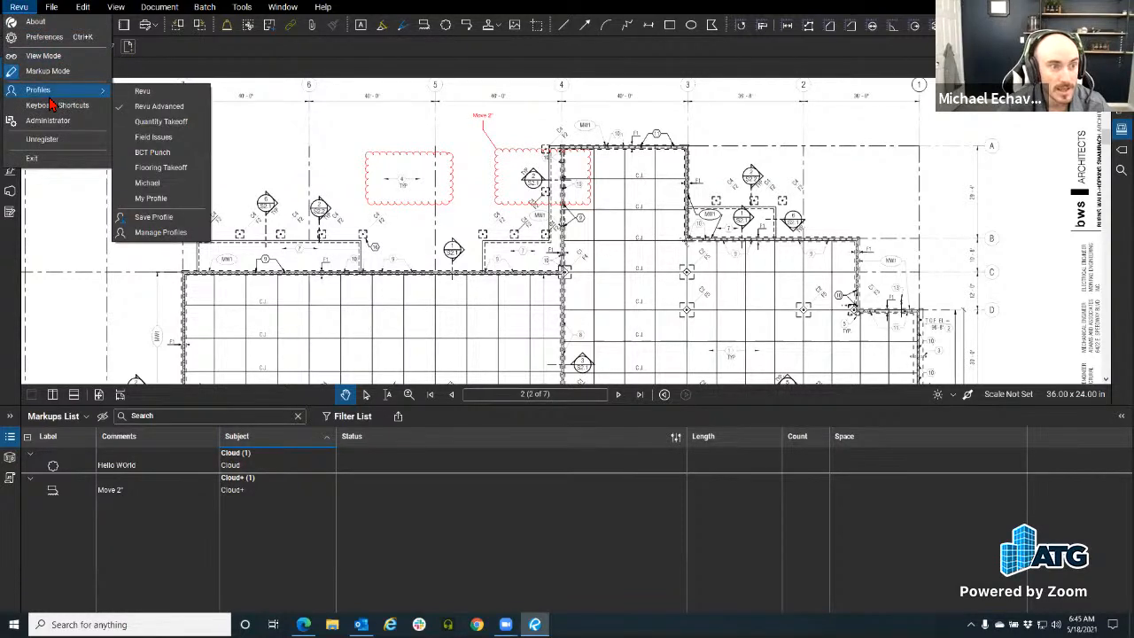
{"action": "left_click", "coordinate": [160, 124]}
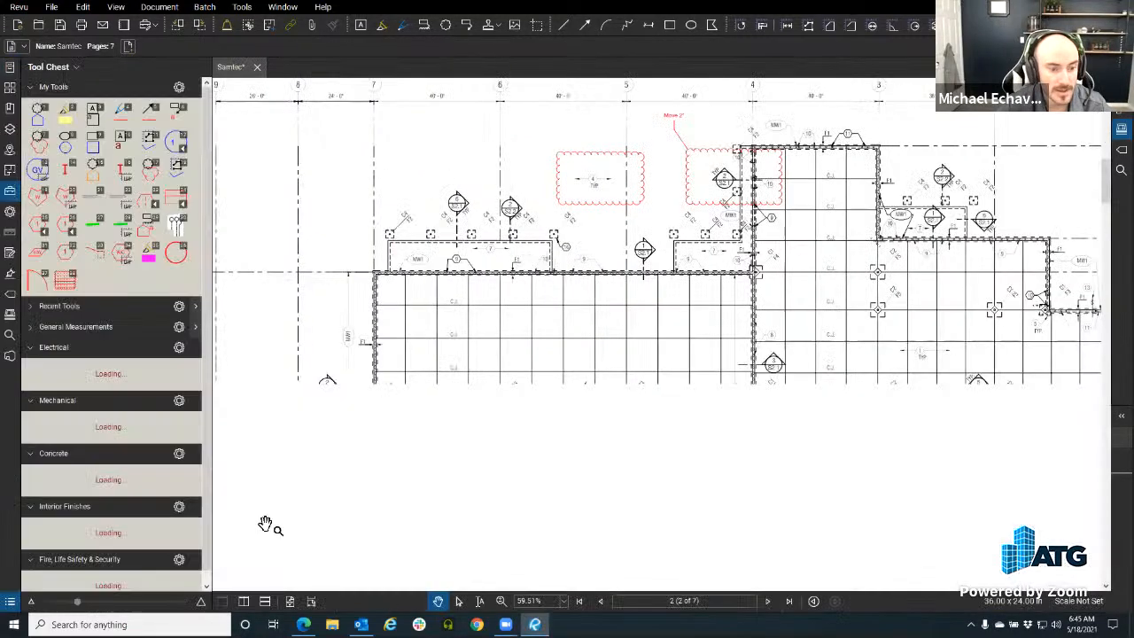
{"action": "left_click", "coordinate": [10, 603]}
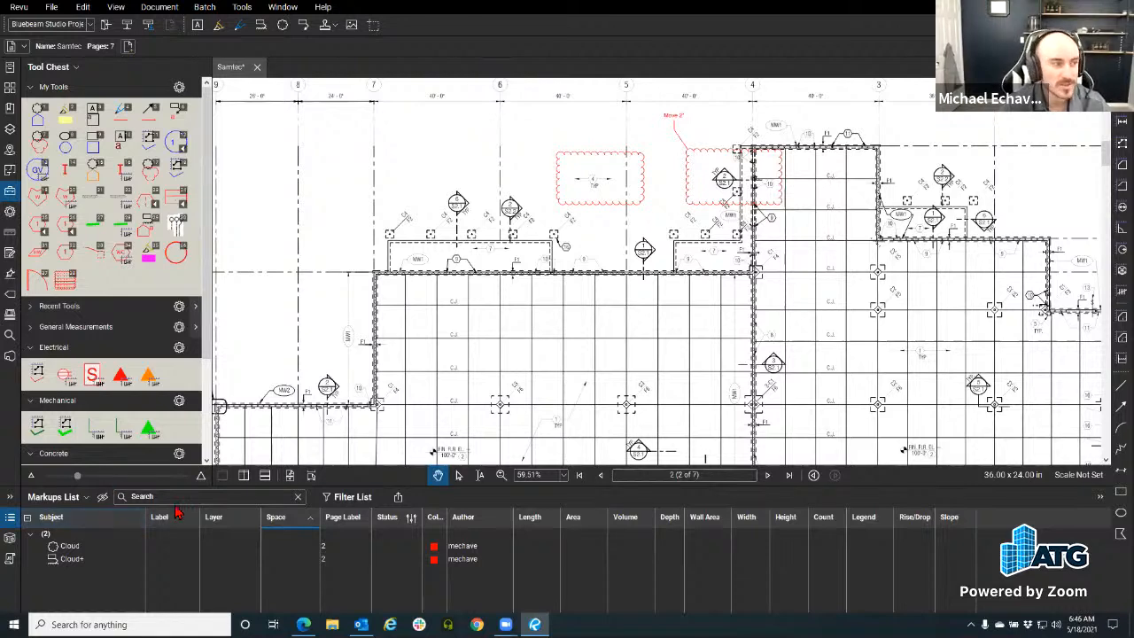
Step: Switch to the Revu Advanced profile and recheck the profiles list
{"action": "left_click", "coordinate": [17, 7]}
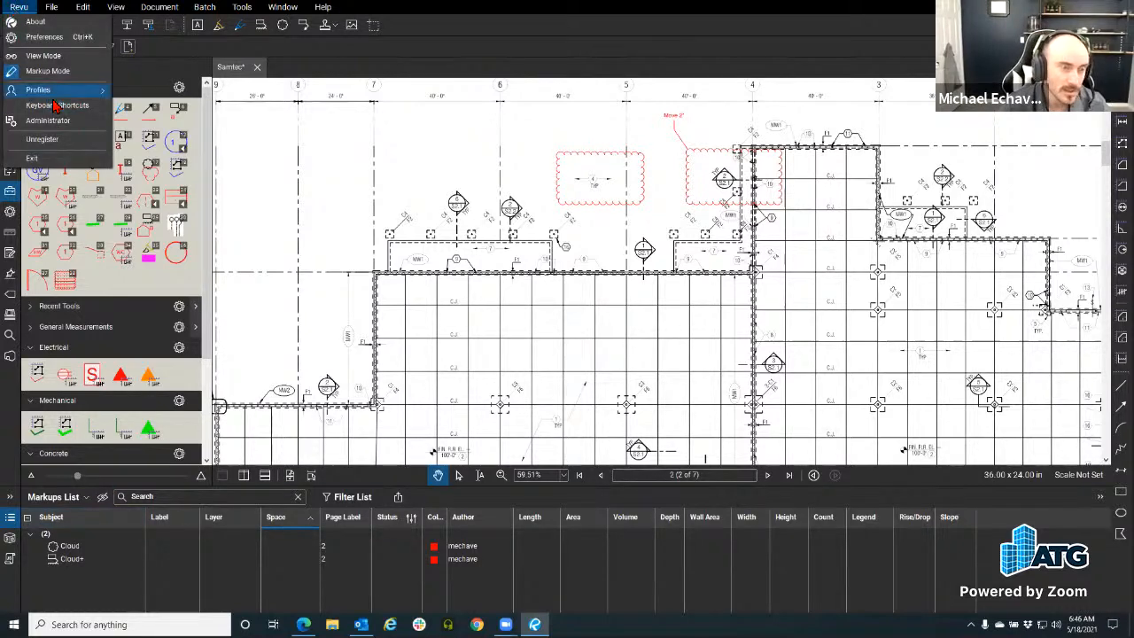
{"action": "mouse_move", "coordinate": [54, 90]}
{"action": "left_click", "coordinate": [155, 110]}
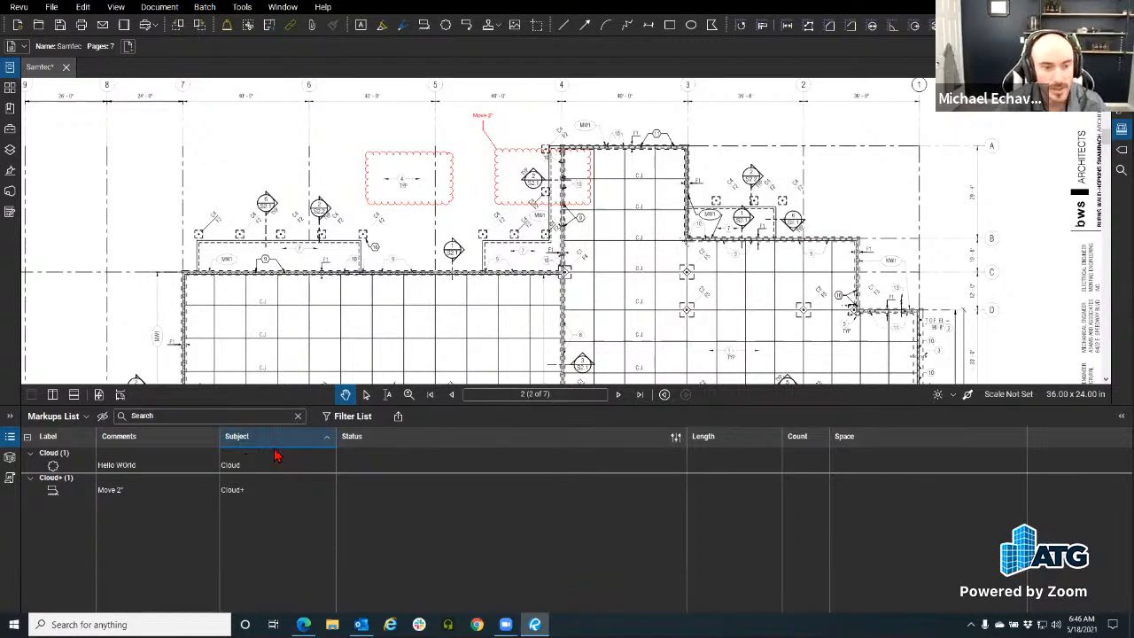
{"action": "left_click", "coordinate": [19, 8]}
{"action": "mouse_move", "coordinate": [40, 91]}
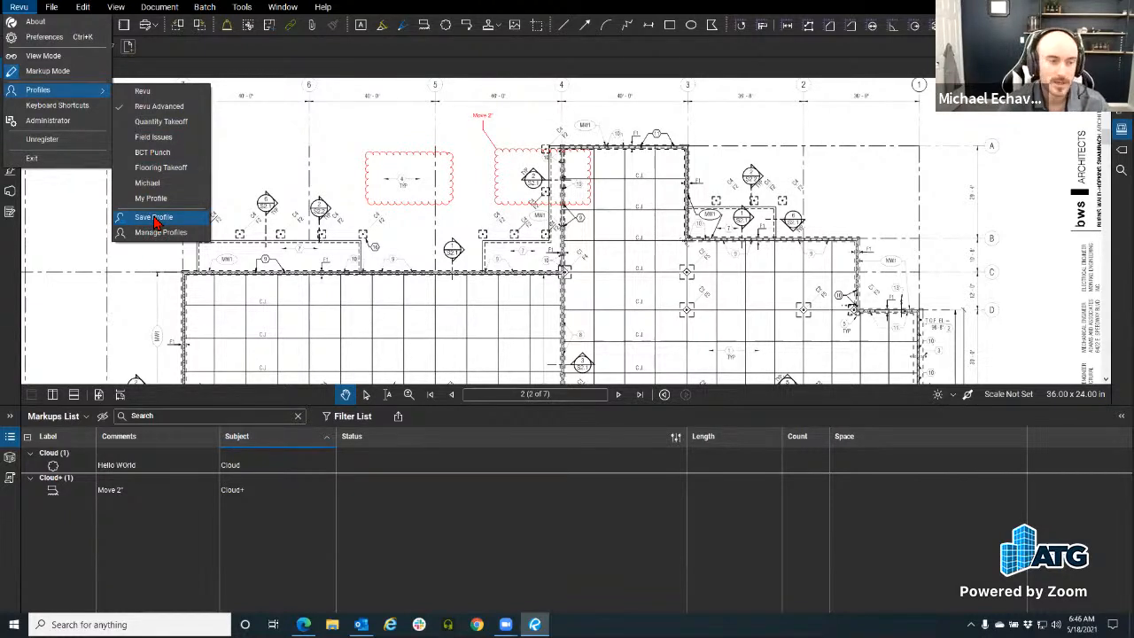
{"action": "left_click", "coordinate": [425, 422]}
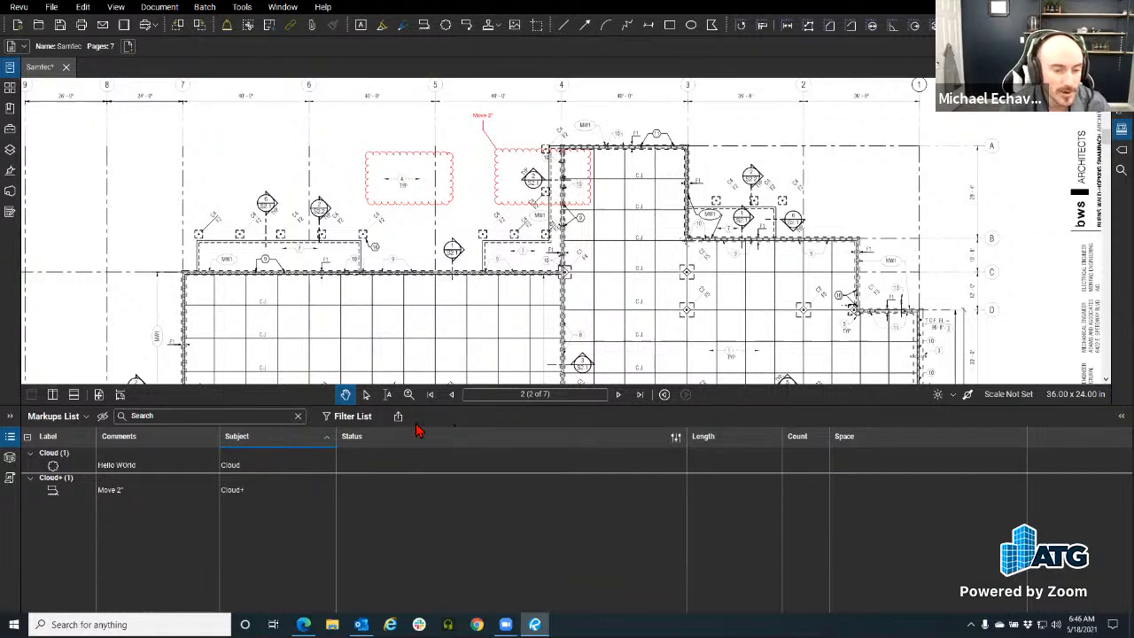
Step: Show the Markups List's Manage Columns dialog on its empty Custom Columns tab
{"action": "left_click", "coordinate": [28, 436]}
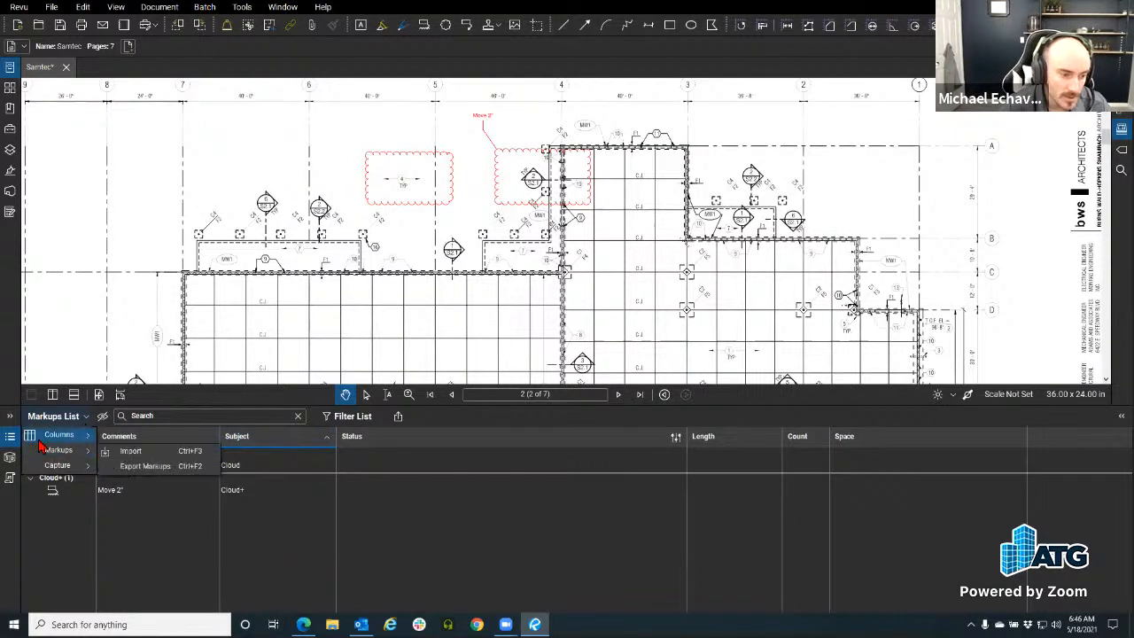
{"action": "mouse_move", "coordinate": [59, 435]}
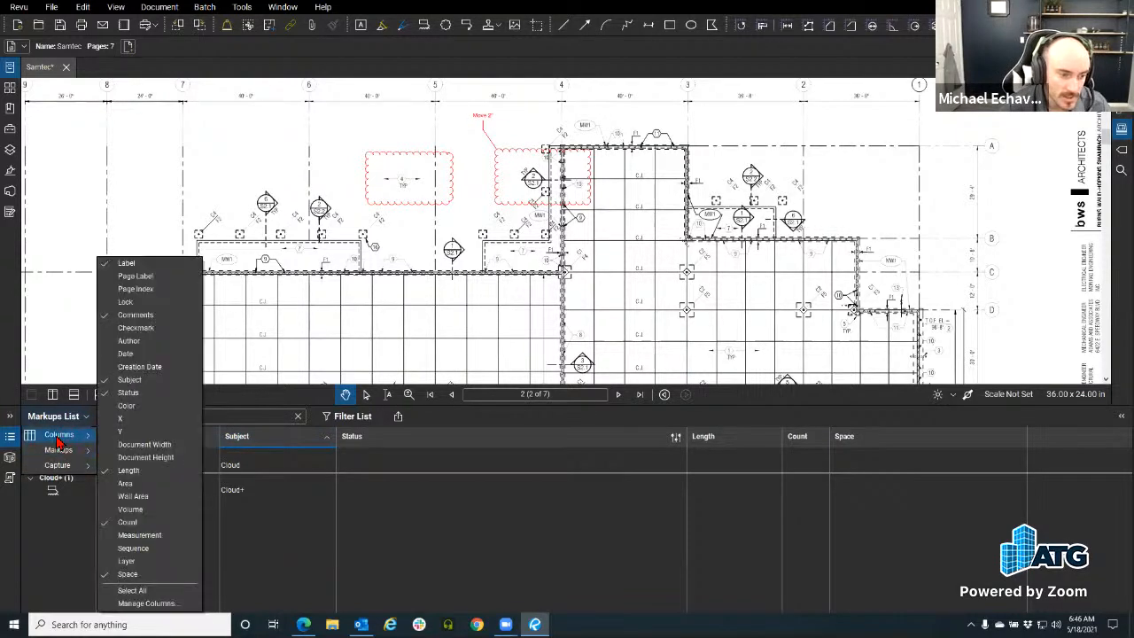
{"action": "left_click", "coordinate": [133, 604]}
{"action": "left_click_drag", "start_coordinate": [506, 180], "coordinate": [322, 169]}
{"action": "left_click", "coordinate": [336, 163]}
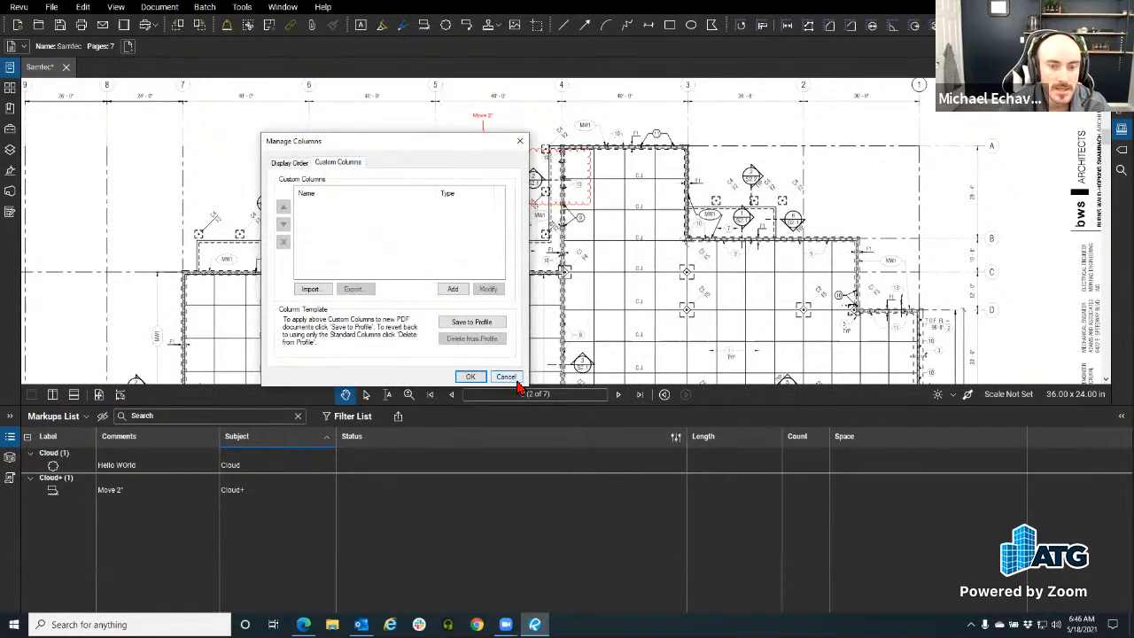
{"action": "left_click_drag", "start_coordinate": [410, 139], "coordinate": [373, 183]}
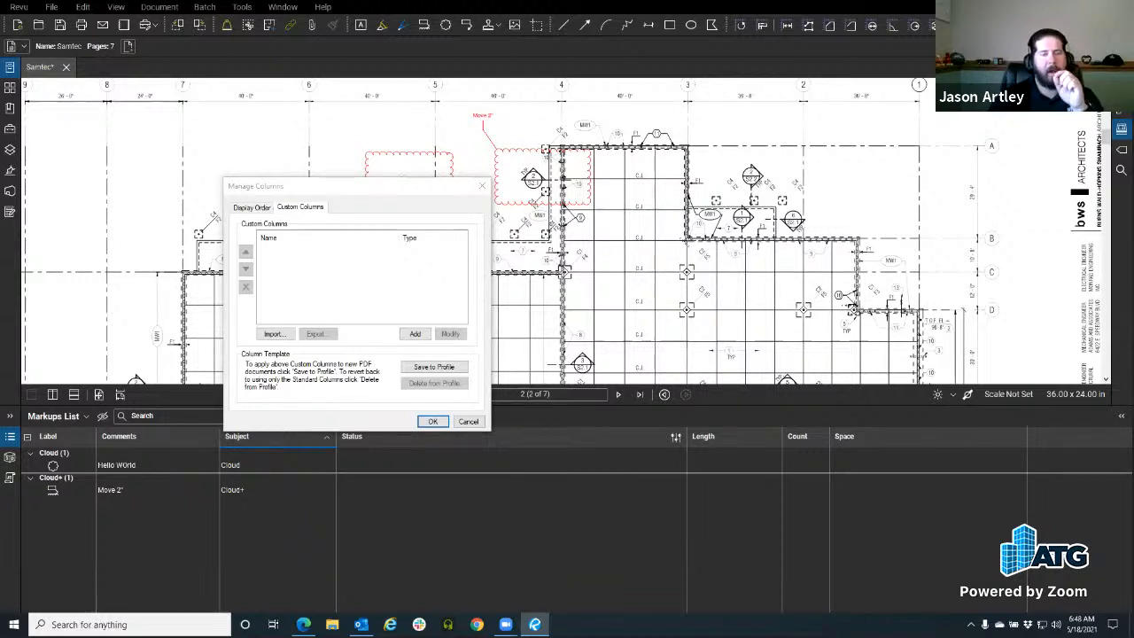
Step: Close Manage Columns, then close Samtec.pdf choosing Don't Save
{"action": "left_click", "coordinate": [481, 188]}
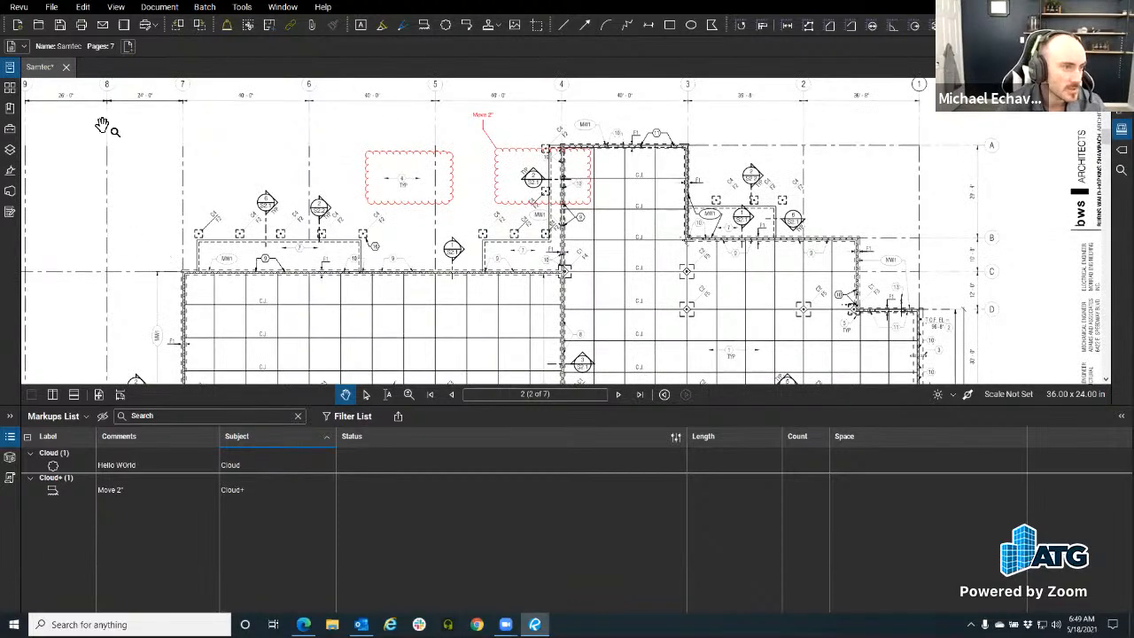
{"action": "left_click", "coordinate": [66, 67]}
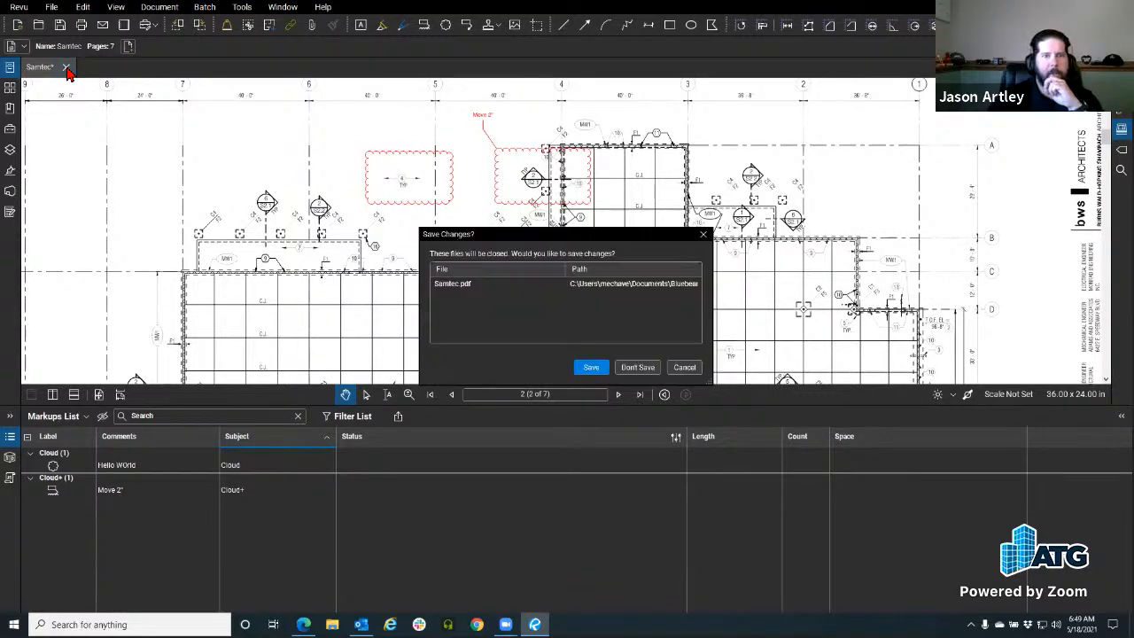
{"action": "left_click", "coordinate": [638, 368]}
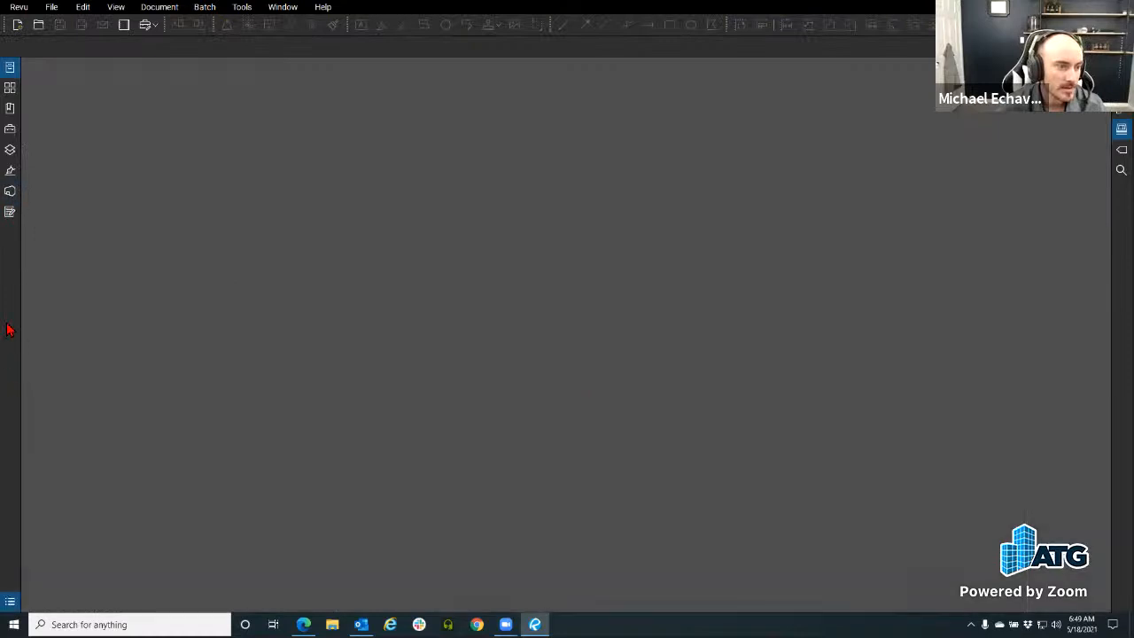
Step: Show the Studio panel and open the Morning Coffee Revu project
{"action": "left_click", "coordinate": [9, 191]}
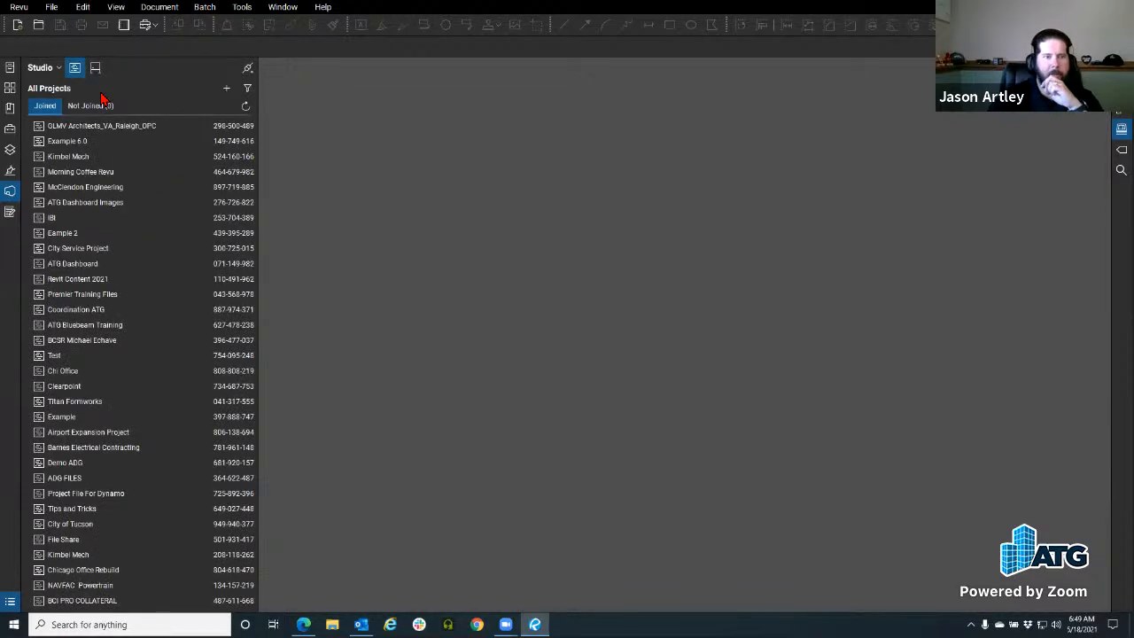
{"action": "left_click", "coordinate": [10, 191]}
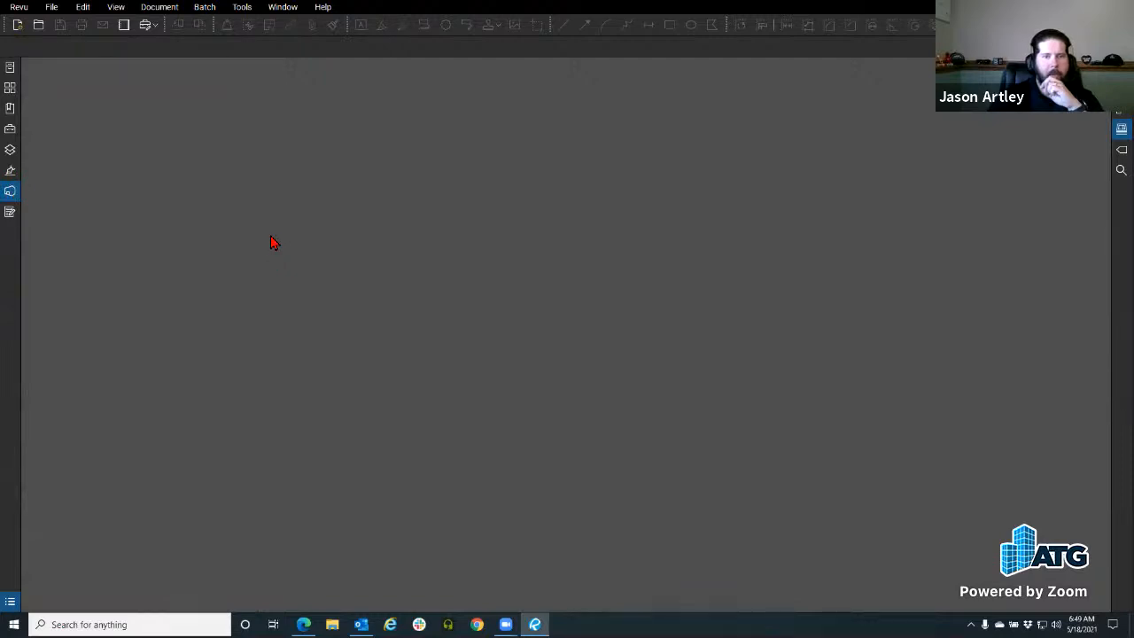
{"action": "left_click", "coordinate": [10, 191]}
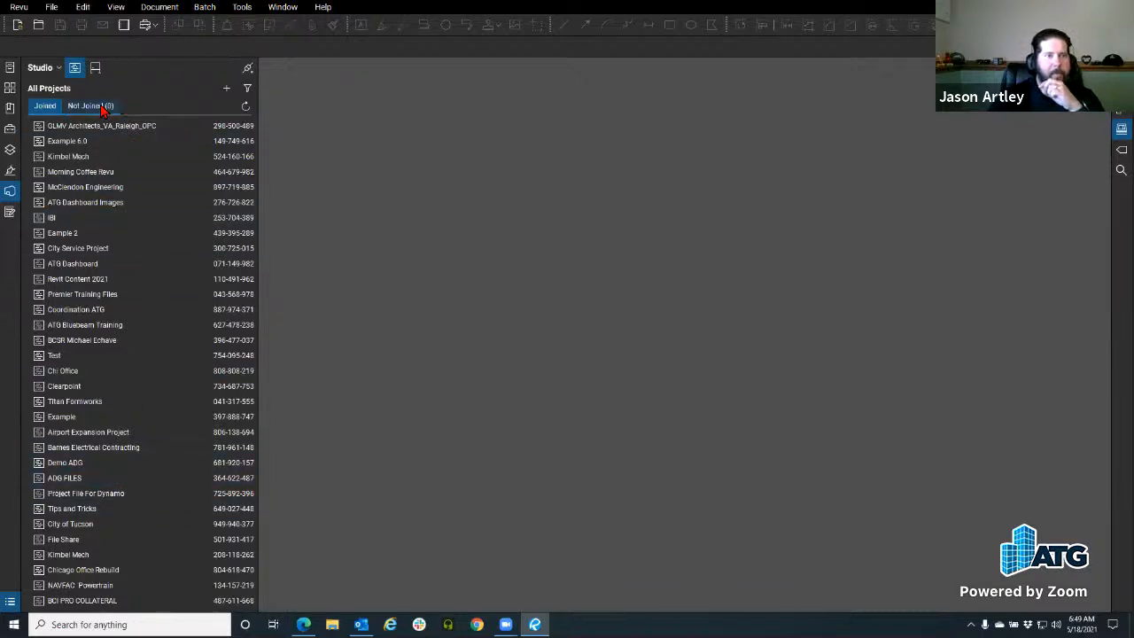
{"action": "double_click", "coordinate": [97, 176]}
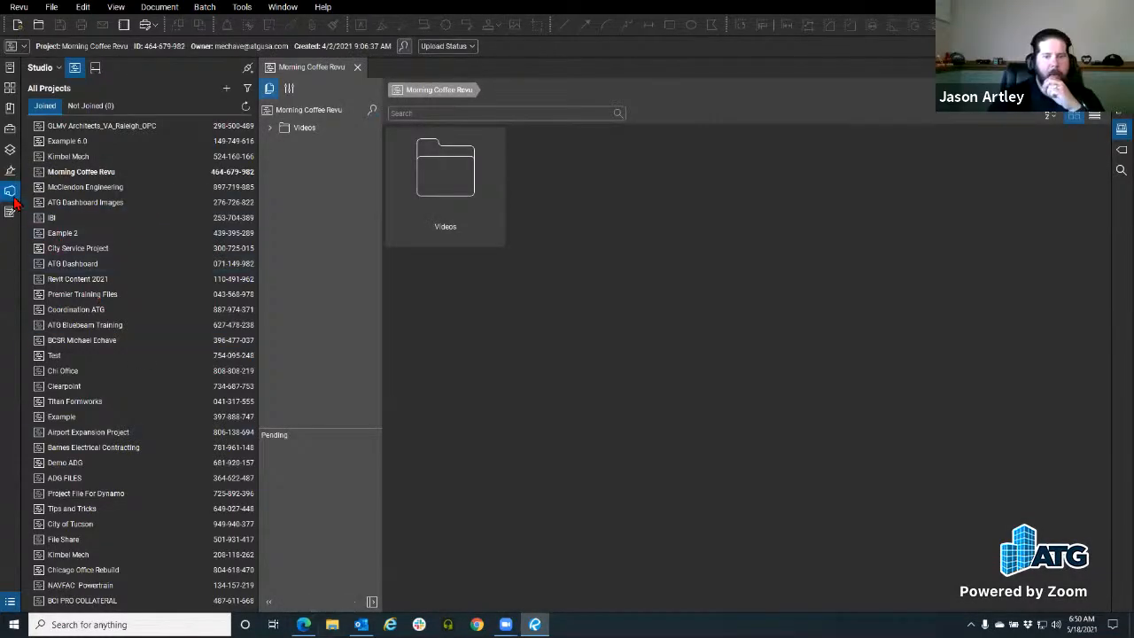
Step: Browse to the Exercise Documents Images folder in File Explorer, then close File Explorer
{"action": "left_click", "coordinate": [11, 192]}
{"action": "left_click", "coordinate": [332, 624]}
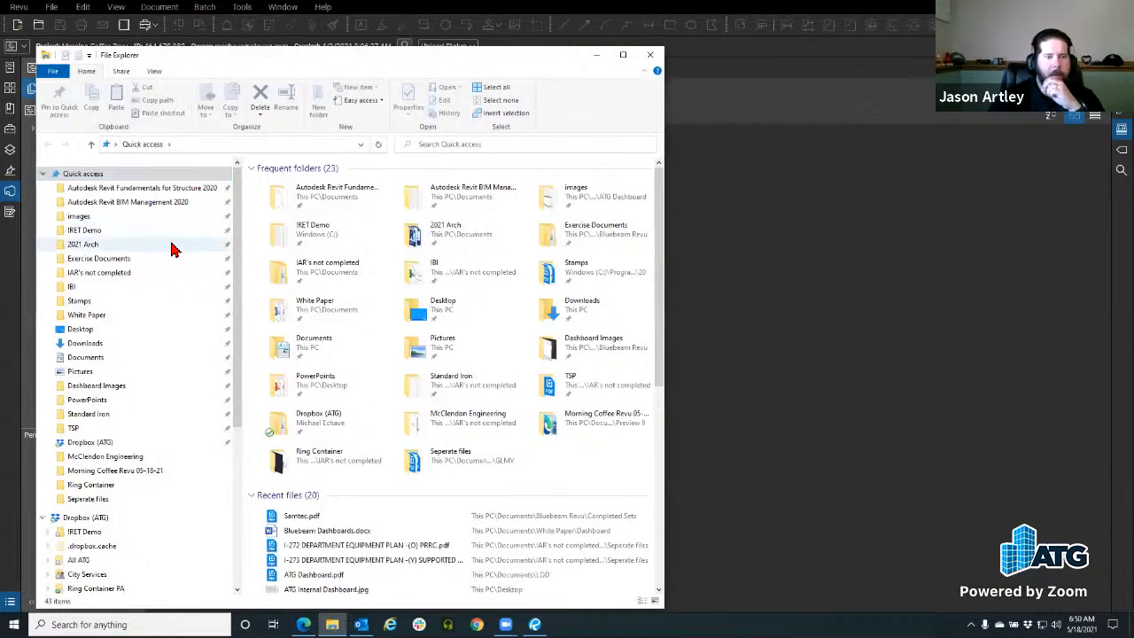
{"action": "scroll", "coordinate": [171, 275], "scroll_direction": "down", "scroll_amount": 1}
{"action": "left_click", "coordinate": [133, 235]}
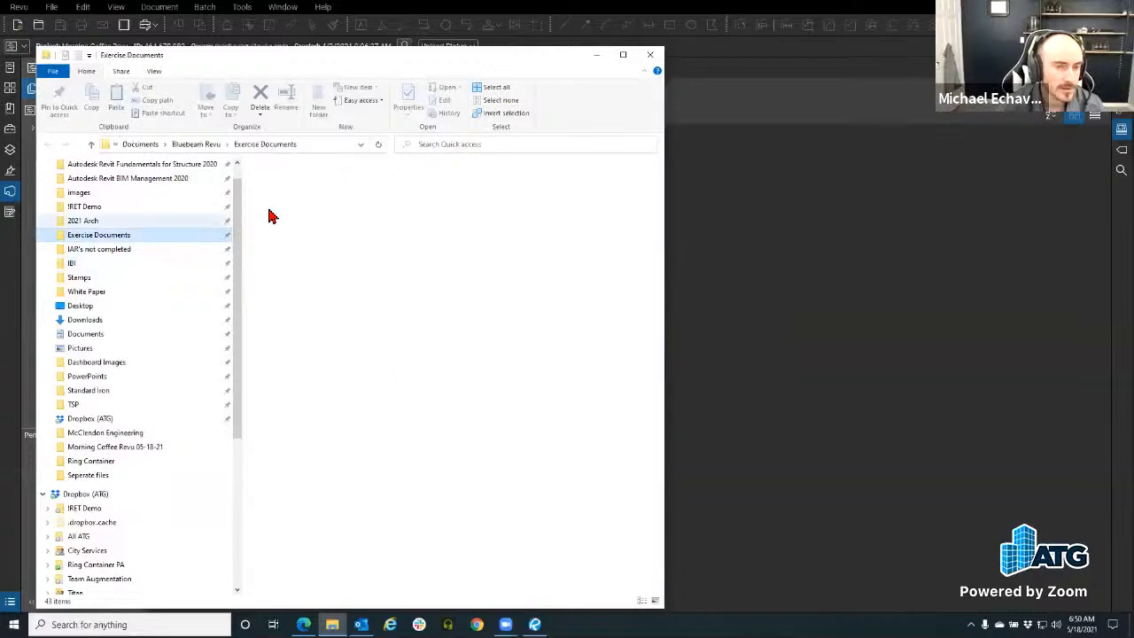
{"action": "left_click", "coordinate": [405, 269]}
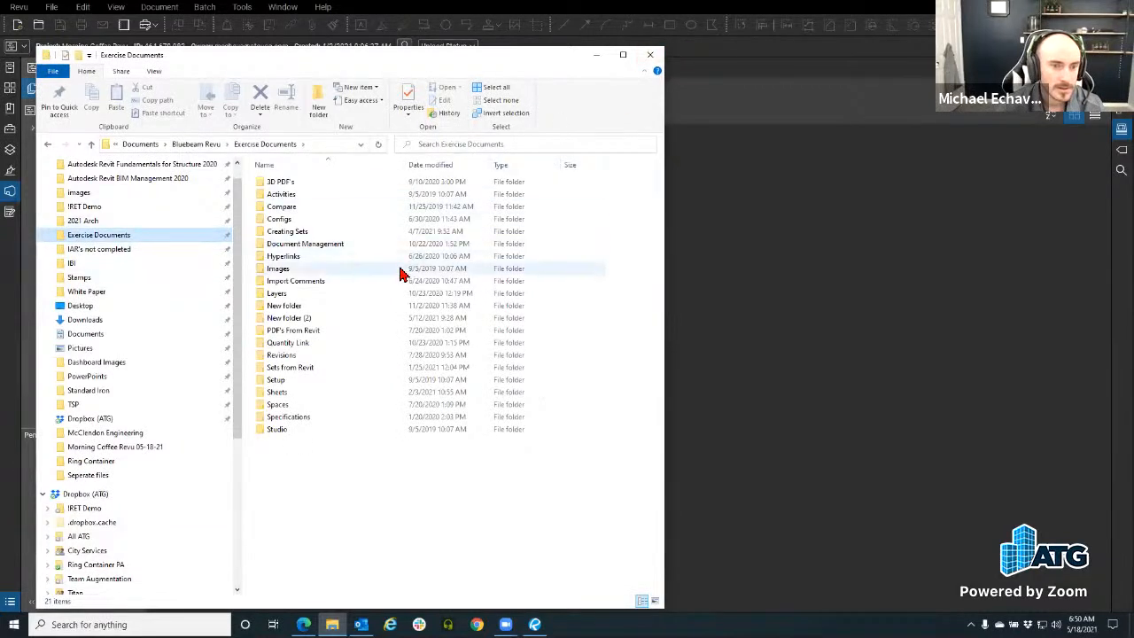
{"action": "left_click", "coordinate": [646, 62]}
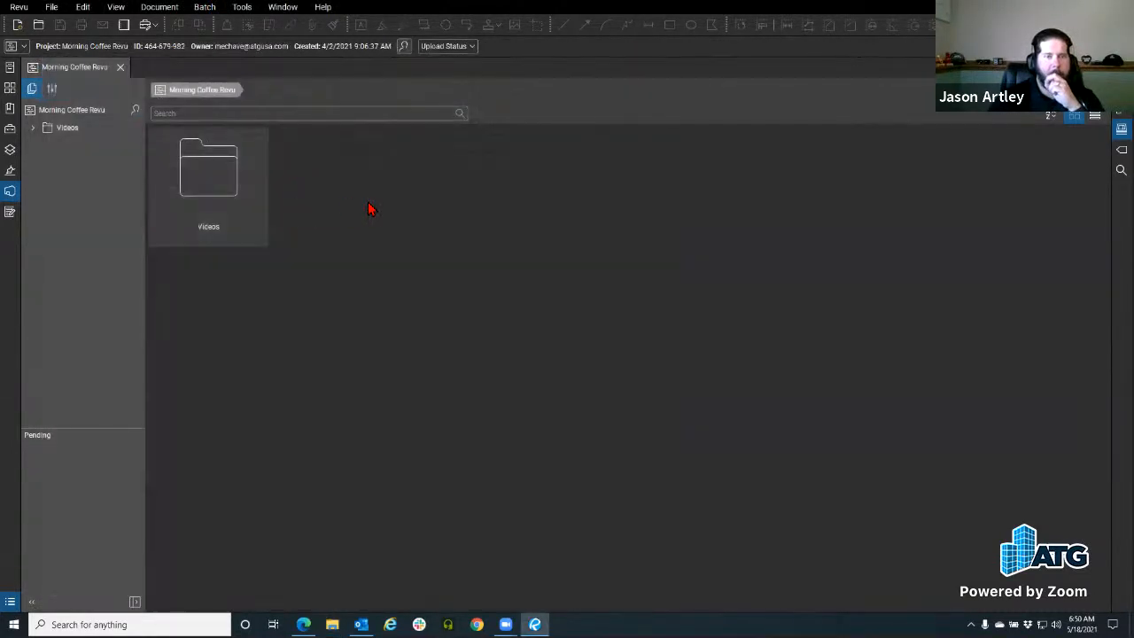
Step: Close the Morning Coffee Revu project and reopen Samtec.pdf from Recents
{"action": "left_click", "coordinate": [120, 68]}
{"action": "left_click", "coordinate": [9, 67]}
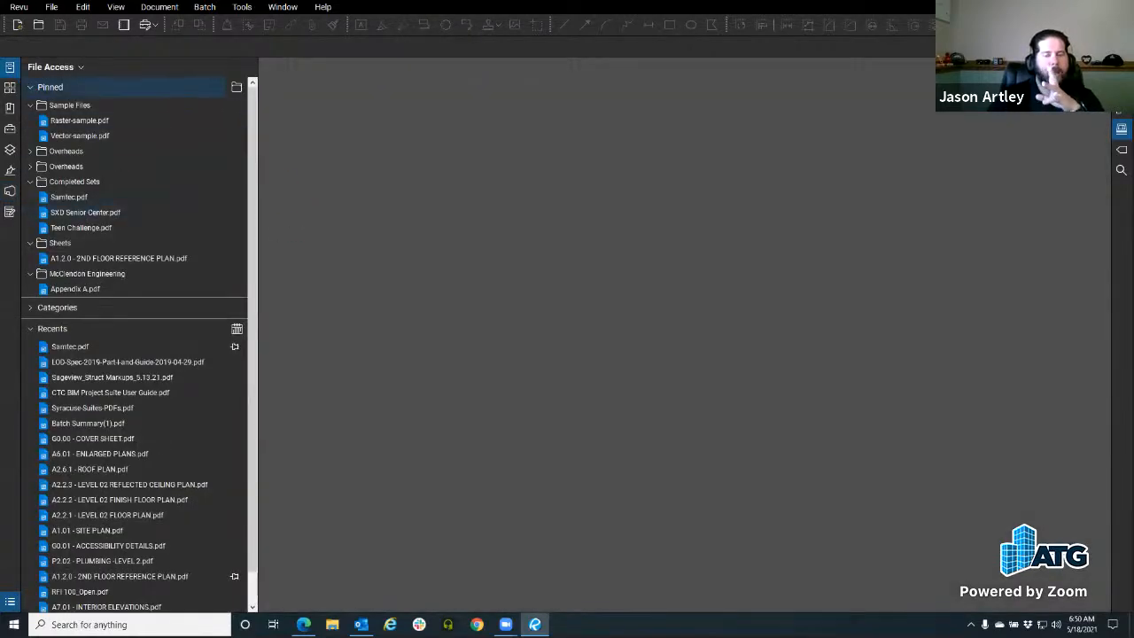
{"action": "left_click", "coordinate": [9, 67]}
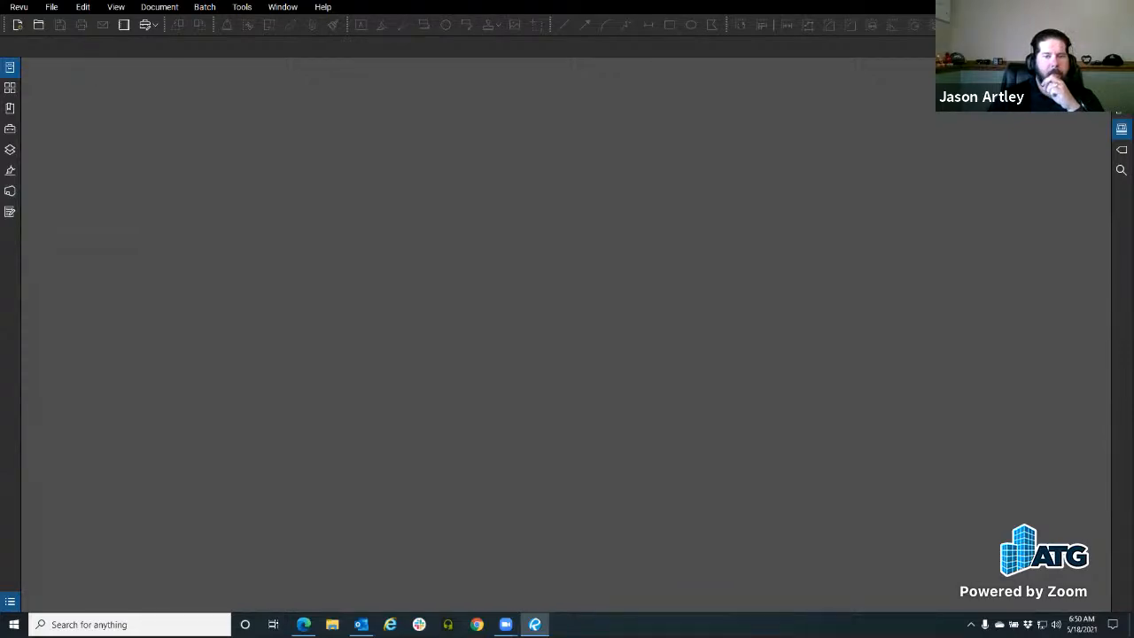
{"action": "left_click", "coordinate": [10, 68]}
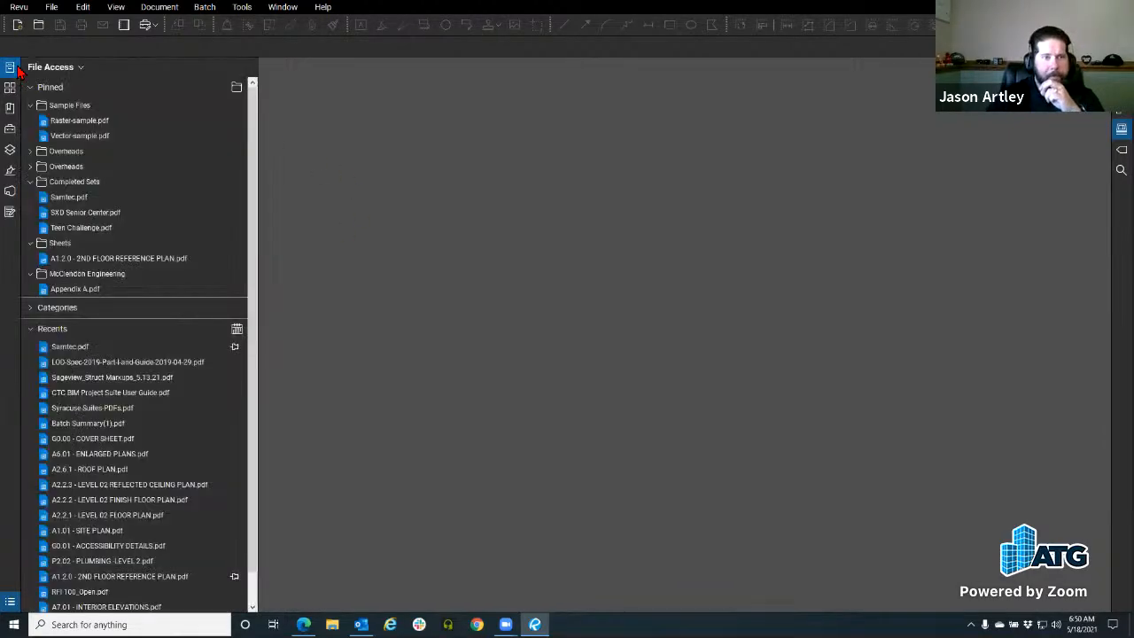
{"action": "left_click", "coordinate": [68, 197]}
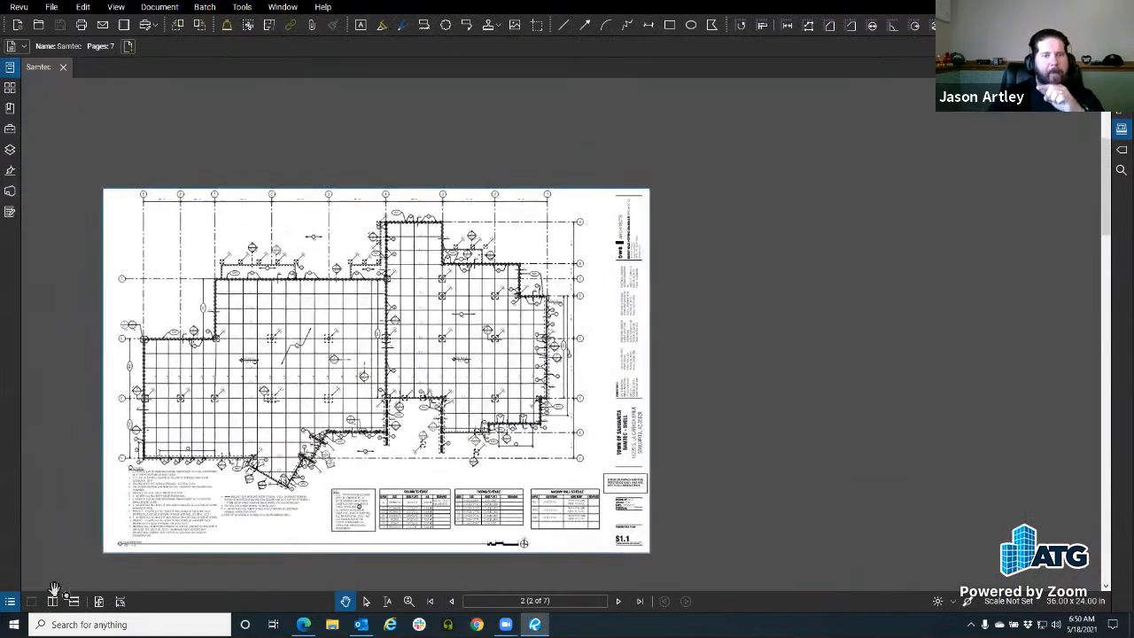
Step: Show the Markups List, drag Subject to the first column, and reverse the sort by Subject
{"action": "scroll", "coordinate": [225, 308], "scroll_direction": "up", "scroll_amount": 3}
{"action": "left_click", "coordinate": [9, 602]}
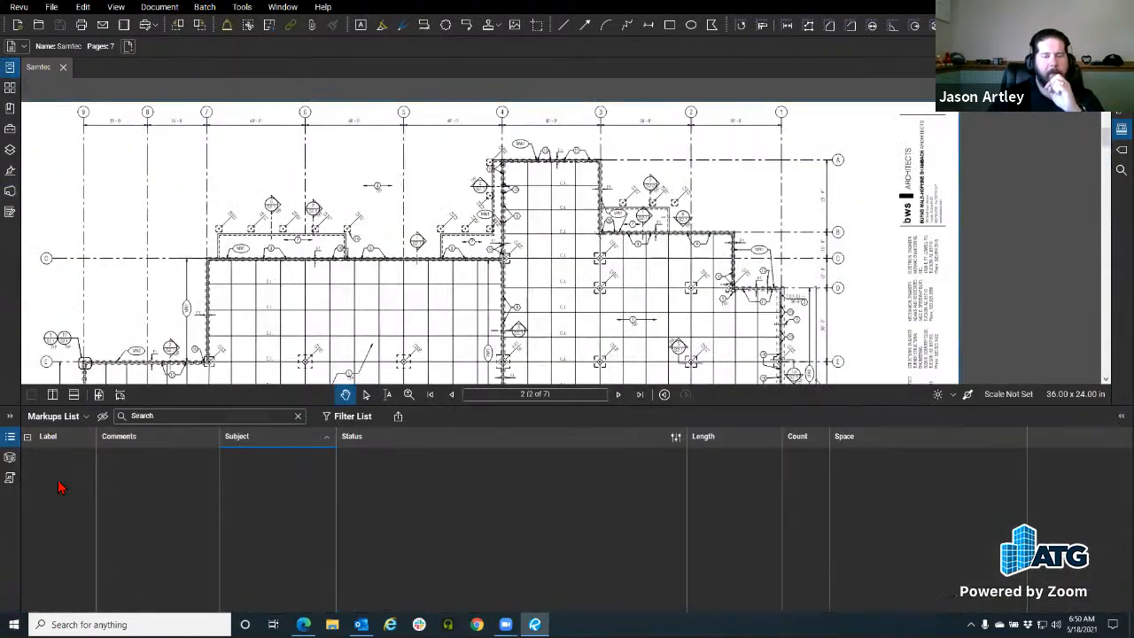
{"action": "left_click", "coordinate": [70, 419]}
{"action": "left_click", "coordinate": [161, 503]}
{"action": "left_click_drag", "start_coordinate": [254, 438], "coordinate": [41, 440]}
{"action": "left_click", "coordinate": [132, 440]}
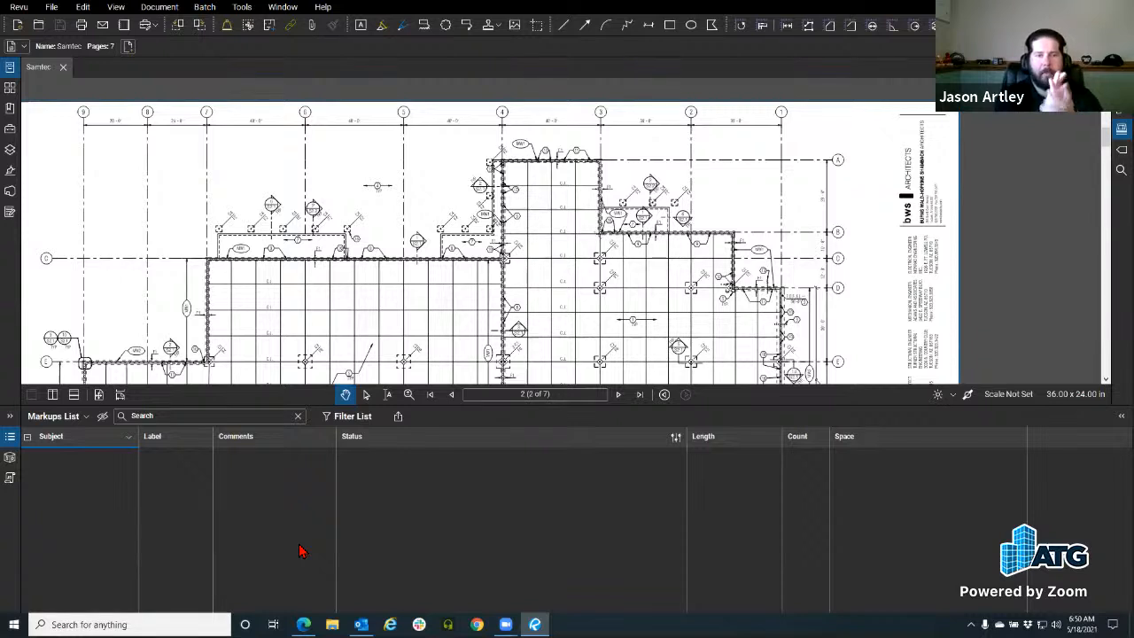
Step: Open Manage Columns on its Custom Columns page
{"action": "left_click", "coordinate": [85, 415]}
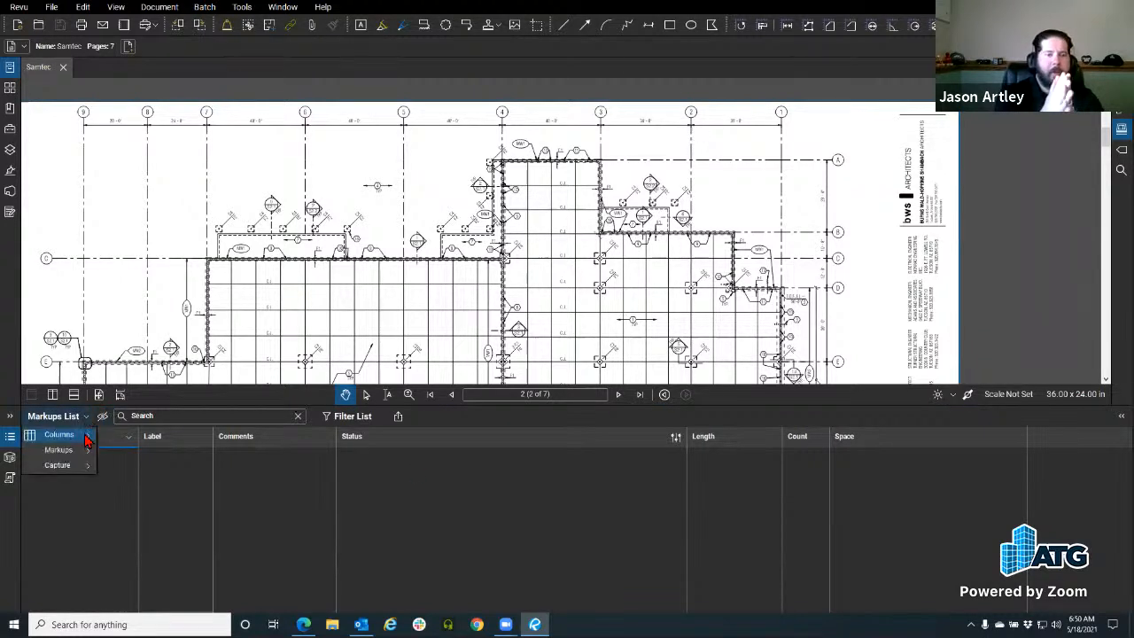
{"action": "mouse_move", "coordinate": [87, 446]}
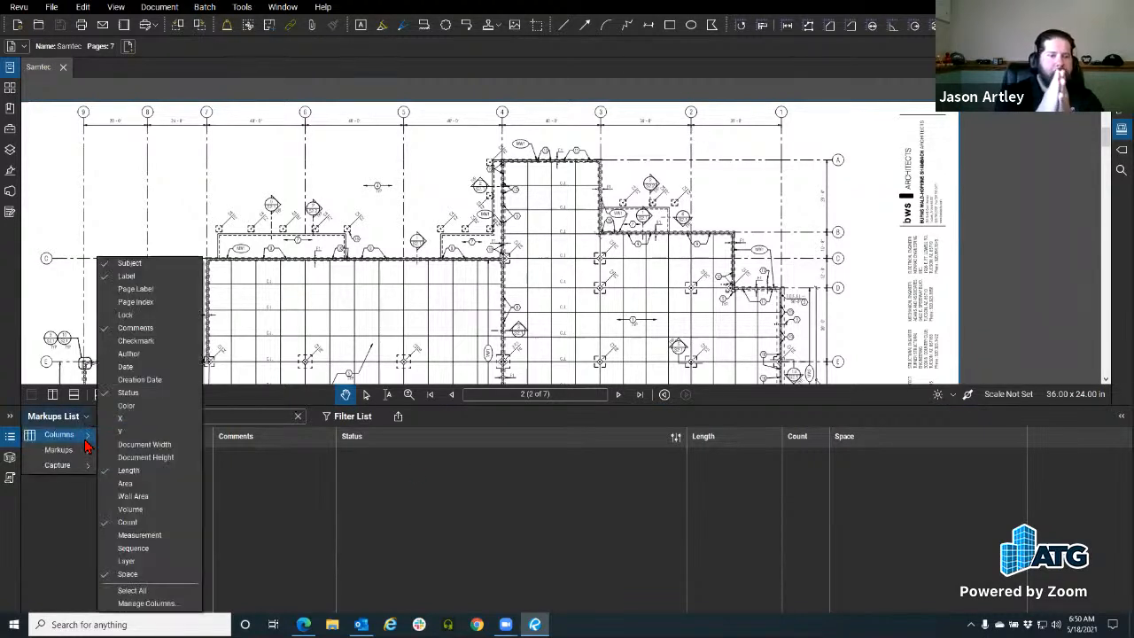
{"action": "left_click", "coordinate": [150, 603]}
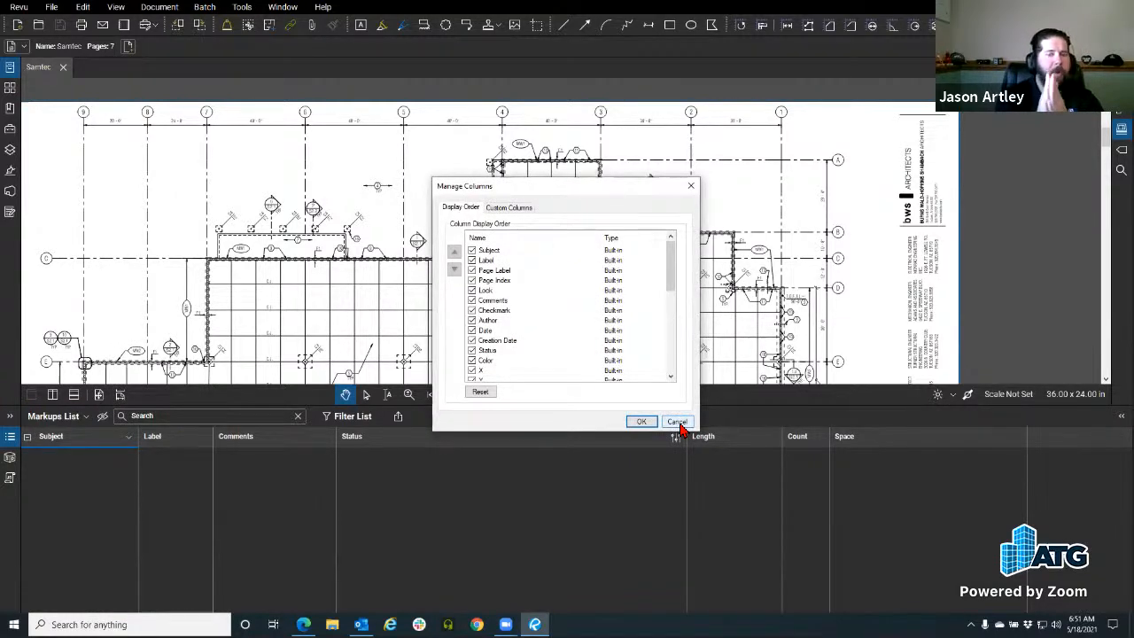
{"action": "left_click", "coordinate": [520, 208]}
{"action": "left_click_drag", "start_coordinate": [499, 187], "coordinate": [390, 80]}
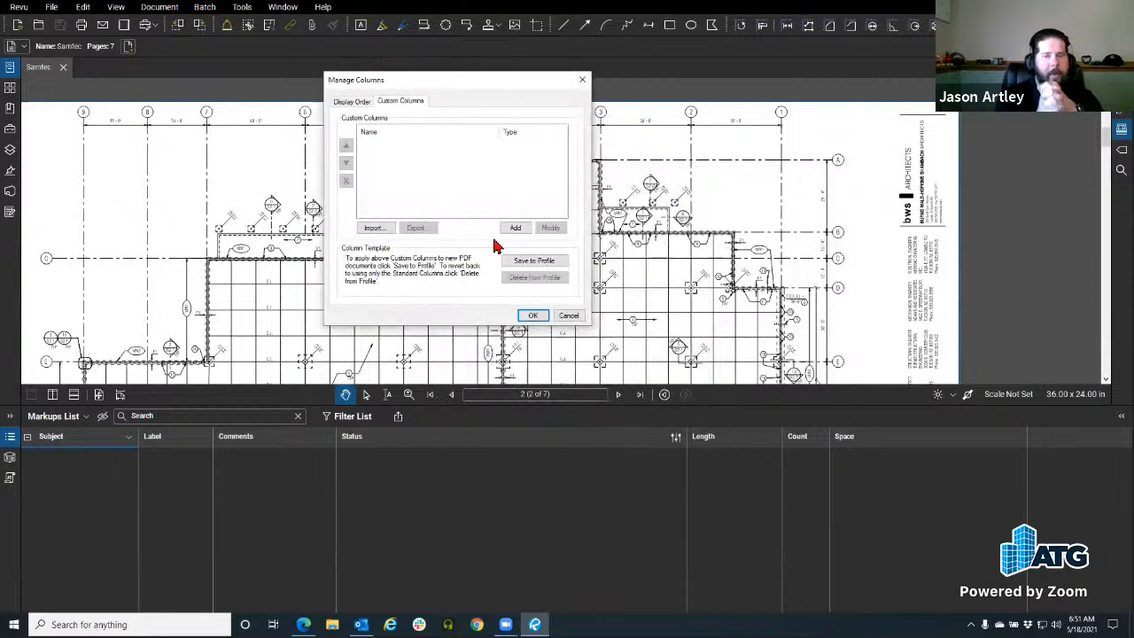
Step: Start a new Formula-type custom column, then cancel it without adding anything
{"action": "left_click", "coordinate": [516, 227]}
{"action": "left_click", "coordinate": [434, 138]}
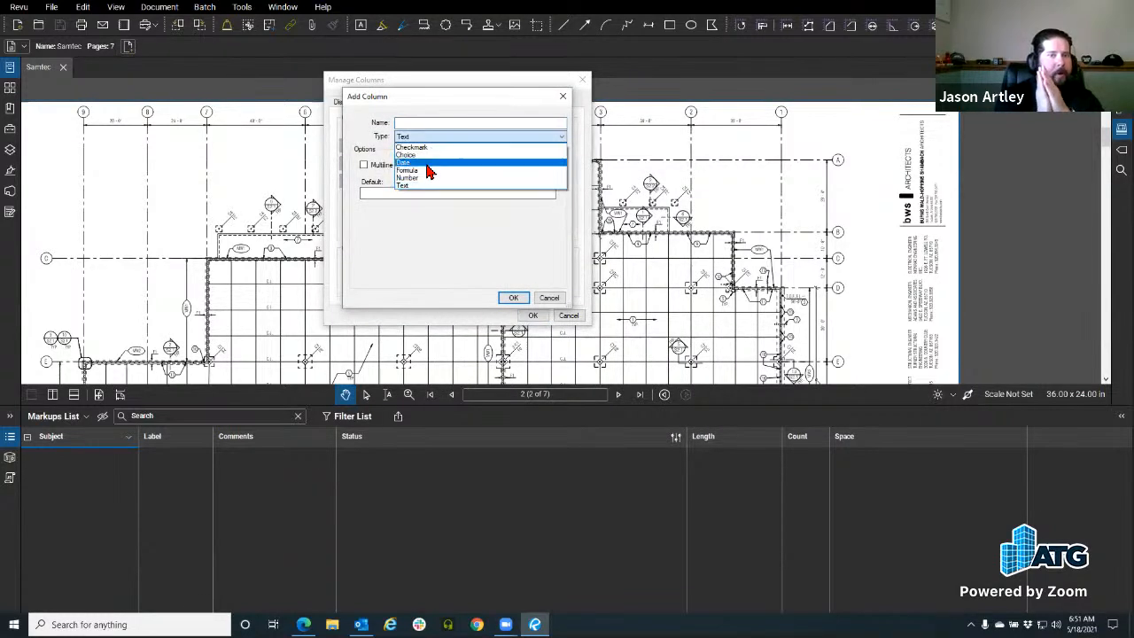
{"action": "left_click", "coordinate": [425, 167]}
{"action": "left_click", "coordinate": [420, 175]}
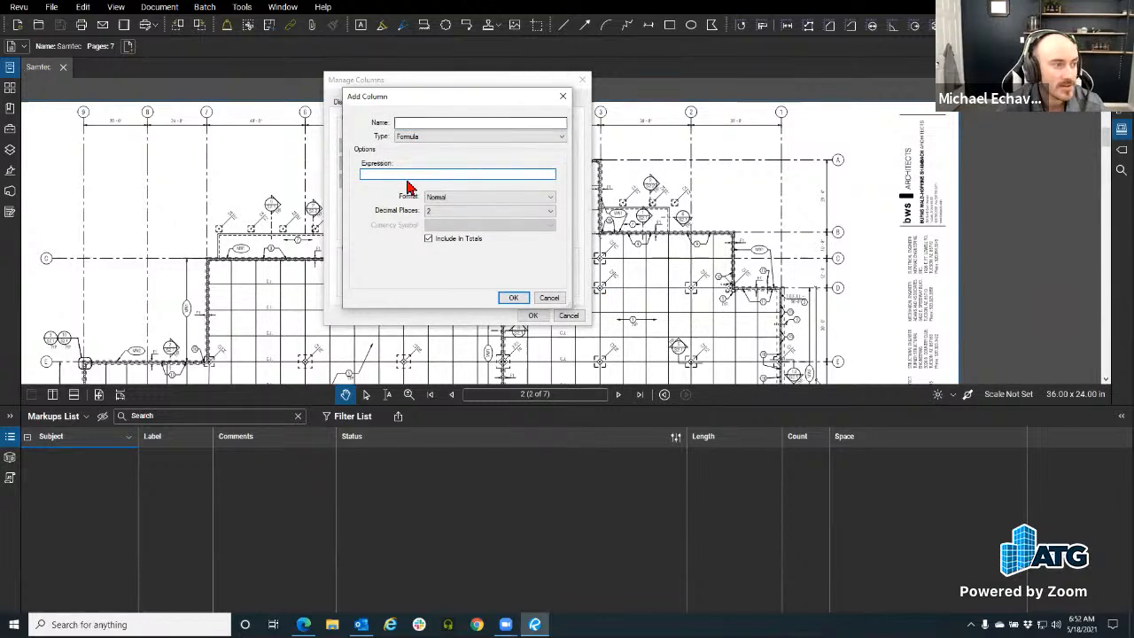
{"action": "left_click", "coordinate": [551, 299]}
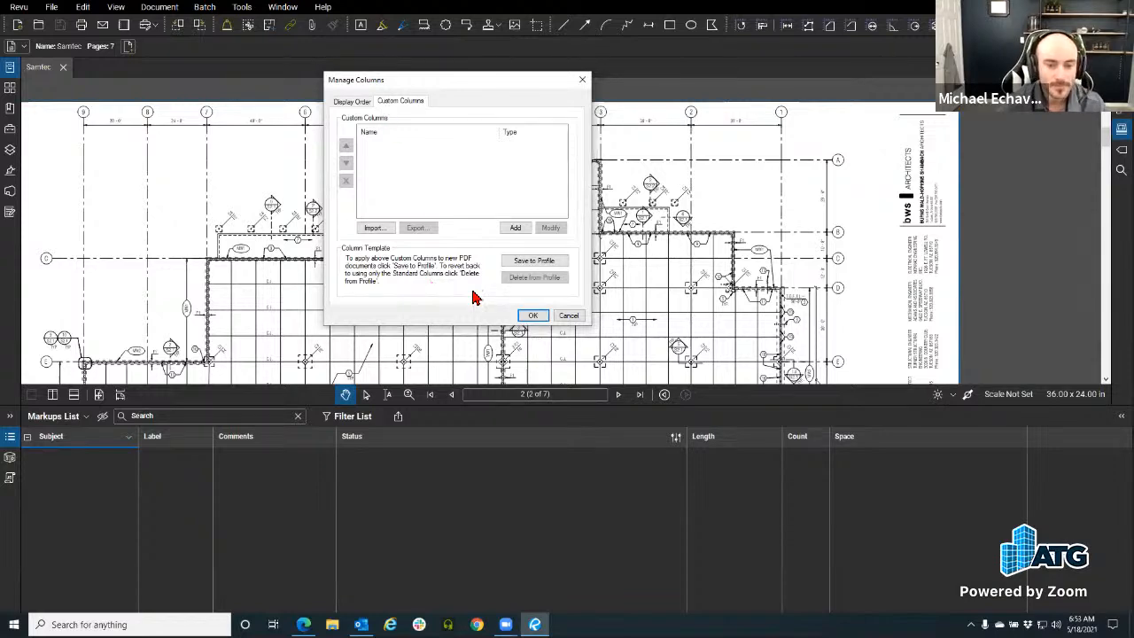
Step: Cancel Manage Columns and shrink the Markups List to enlarge the drawing
{"action": "left_click", "coordinate": [569, 317]}
{"action": "left_click", "coordinate": [9, 438]}
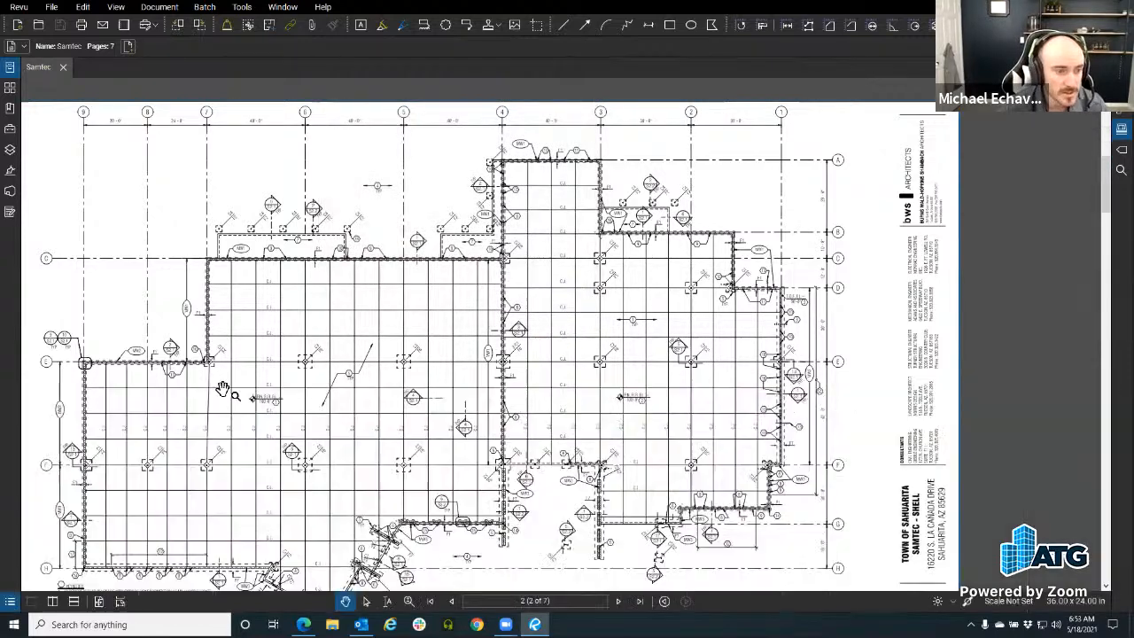
{"action": "left_click", "coordinate": [11, 614]}
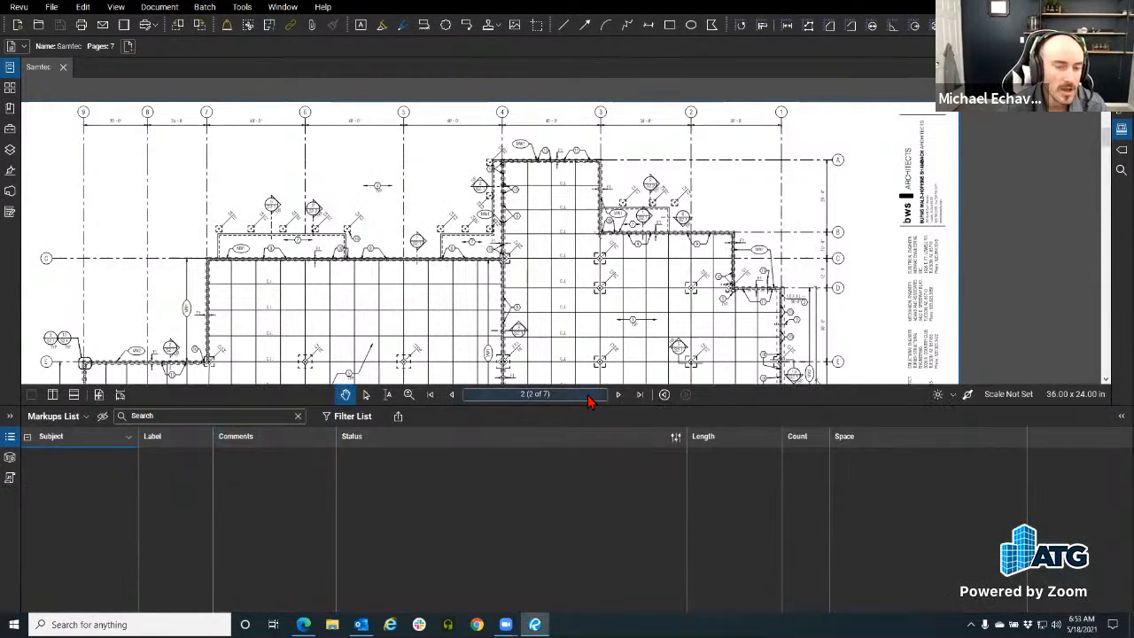
{"action": "left_click_drag", "start_coordinate": [285, 407], "coordinate": [296, 506]}
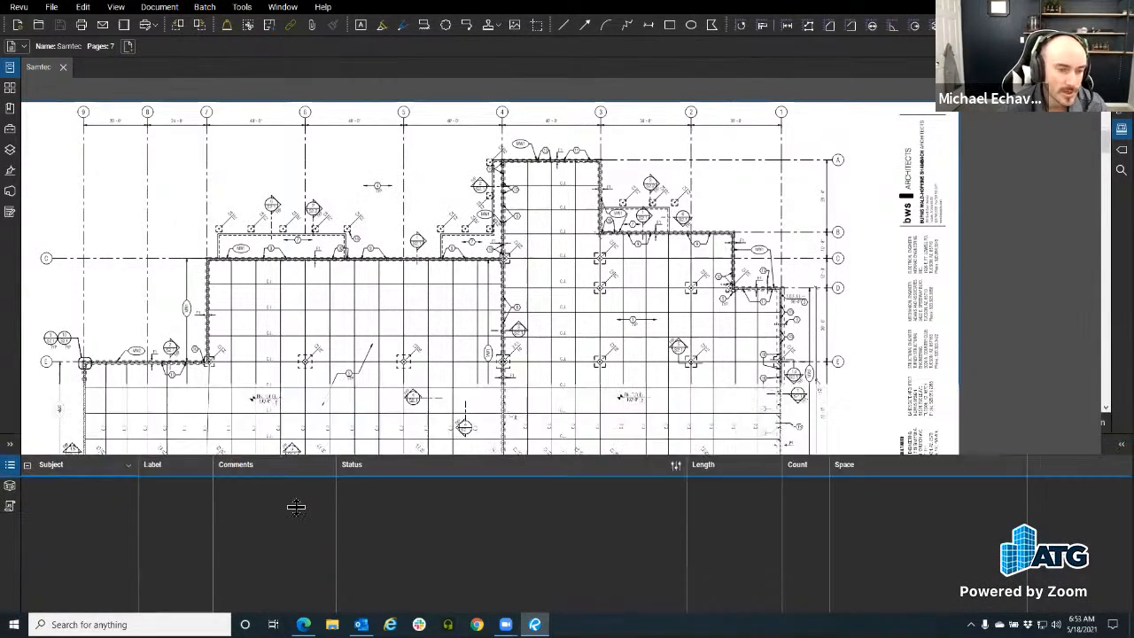
Step: Pan the Samtec floor plan to the right and bring up the File menu
{"action": "scroll", "coordinate": [508, 219], "scroll_direction": "up", "scroll_amount": 3}
{"action": "scroll", "coordinate": [478, 215], "scroll_direction": "up", "scroll_amount": 1}
{"action": "left_click_drag", "start_coordinate": [465, 213], "coordinate": [546, 206]}
{"action": "scroll", "coordinate": [546, 206], "scroll_direction": "down", "scroll_amount": 1}
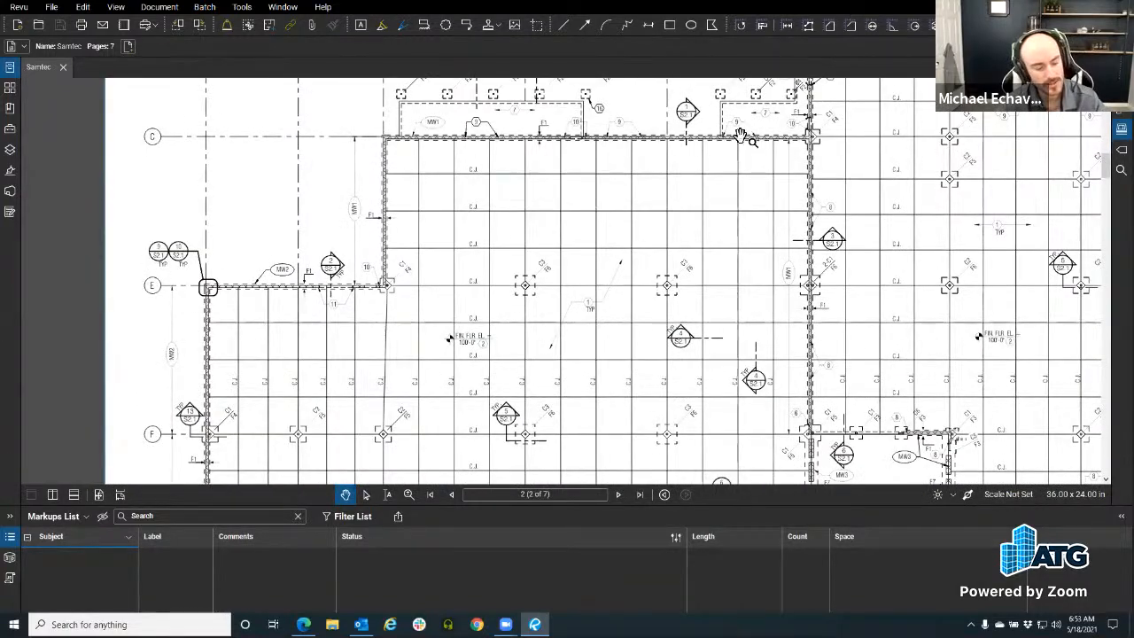
{"action": "left_click", "coordinate": [49, 7]}
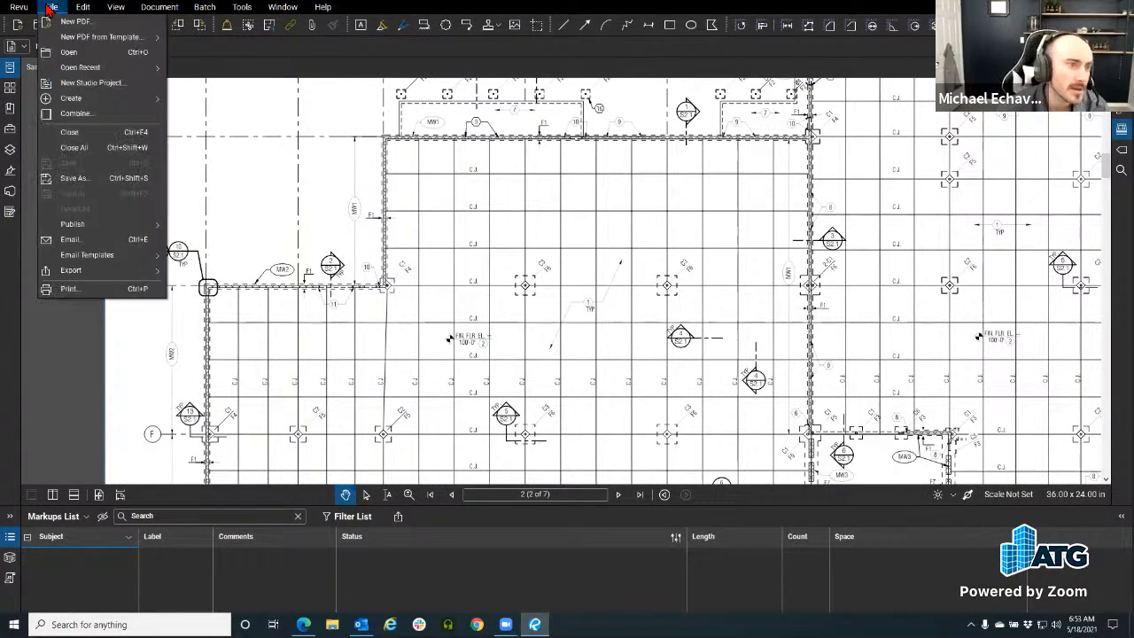
Step: Open P2.02_-_PLUMBING.pdf from Exercise Documents\Sheets\2.0 on disk
{"action": "left_click", "coordinate": [99, 53]}
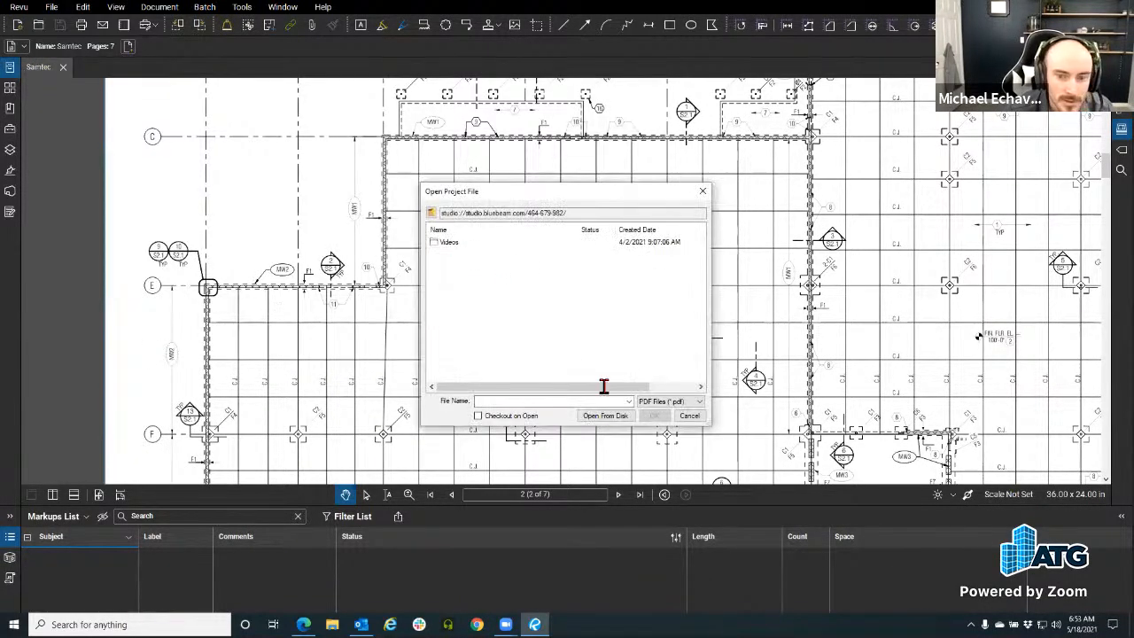
{"action": "left_click", "coordinate": [605, 414]}
{"action": "left_click", "coordinate": [236, 30]}
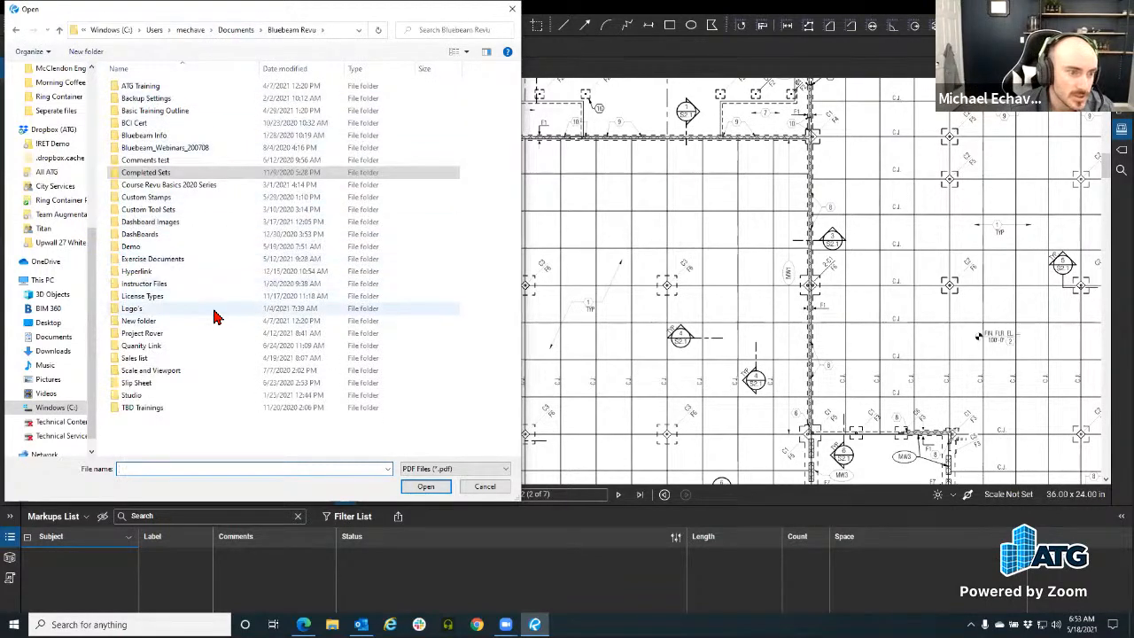
{"action": "left_click", "coordinate": [184, 383]}
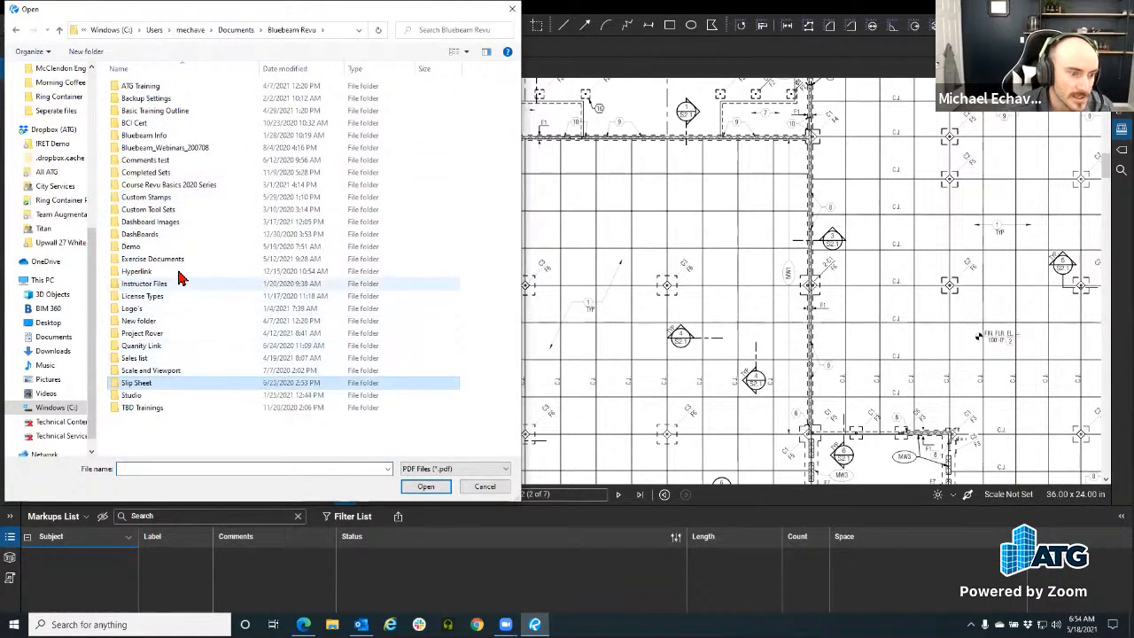
{"action": "double_click", "coordinate": [213, 259]}
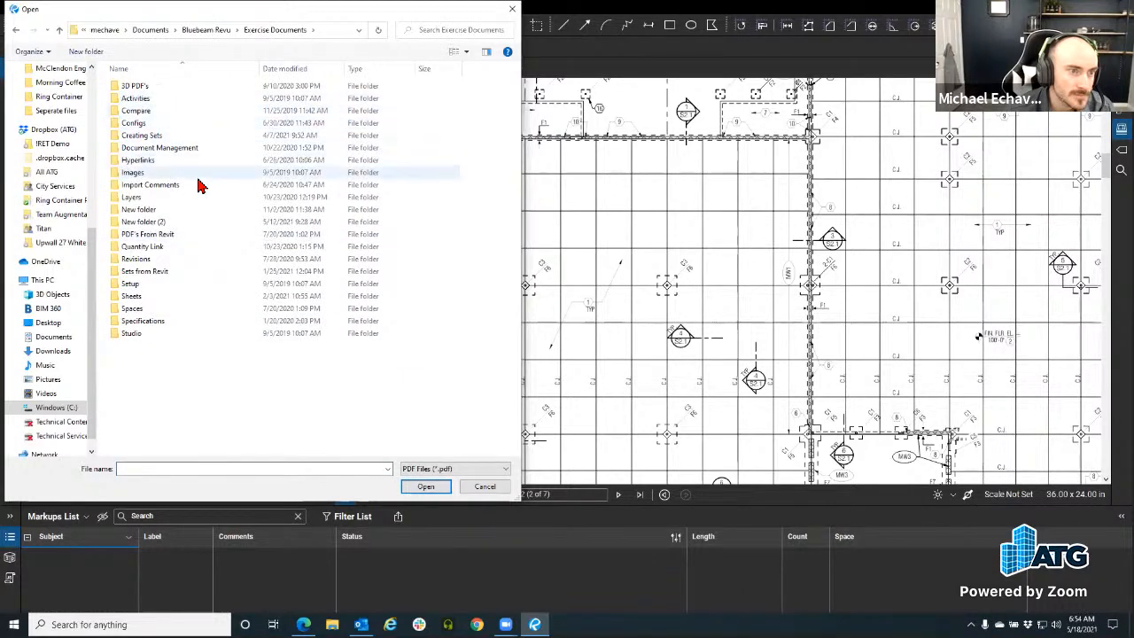
{"action": "double_click", "coordinate": [169, 296]}
{"action": "double_click", "coordinate": [237, 88]}
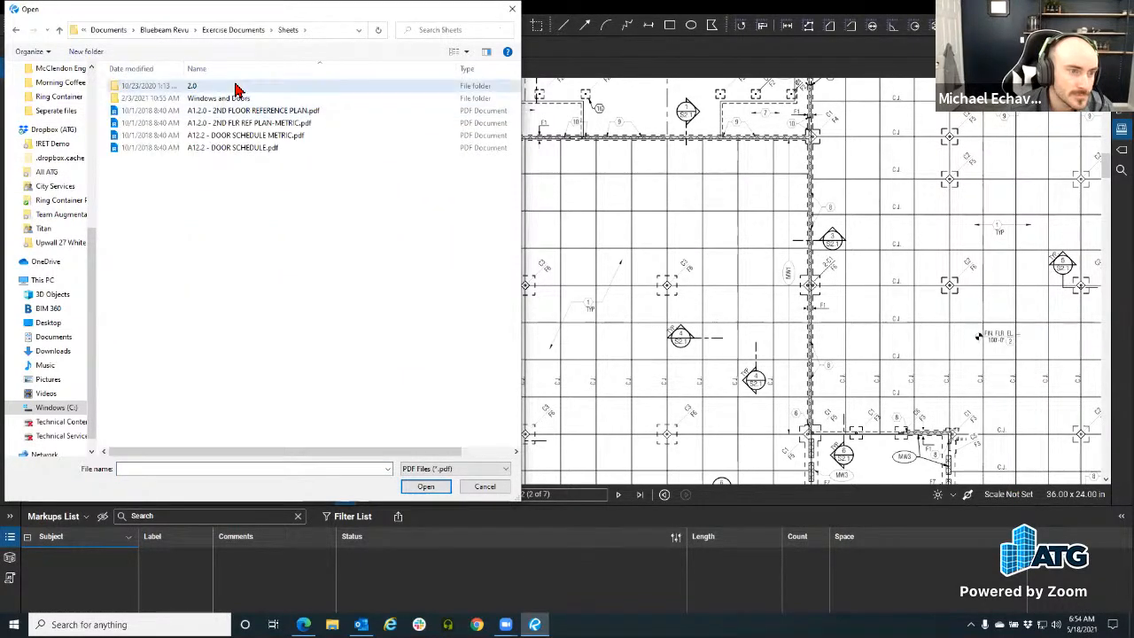
{"action": "left_click", "coordinate": [174, 184]}
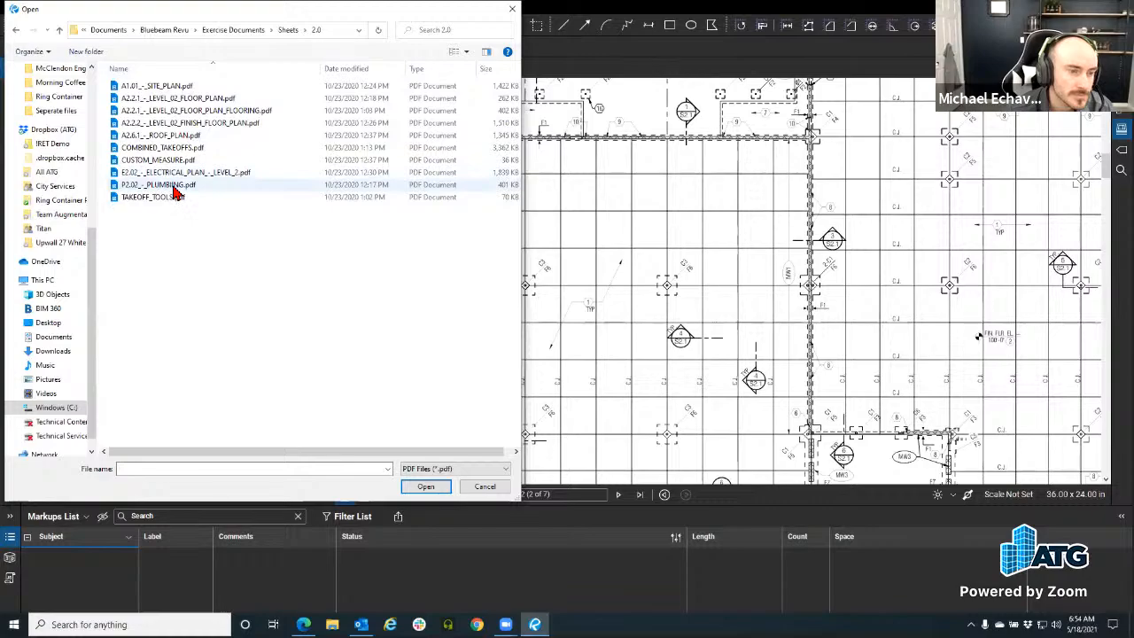
{"action": "left_click", "coordinate": [425, 486]}
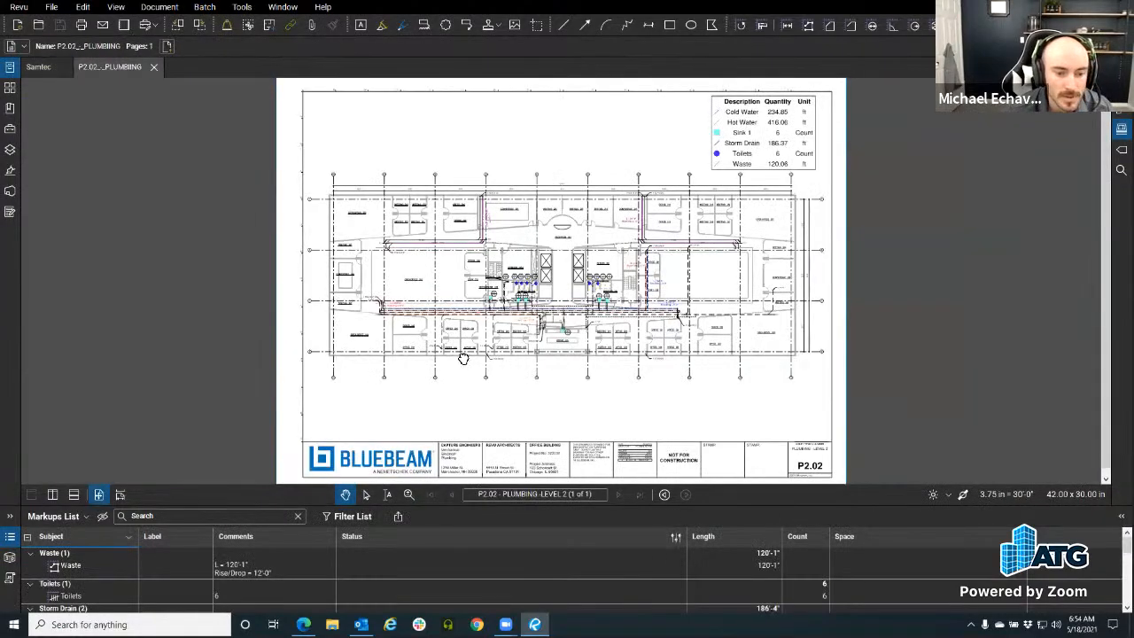
Step: Zoom in on the pipe runs, select the Cold Water polylength, and make the Markups List taller
{"action": "scroll", "coordinate": [341, 310], "scroll_direction": "up", "scroll_amount": 5}
{"action": "scroll", "coordinate": [231, 307], "scroll_direction": "up", "scroll_amount": 6}
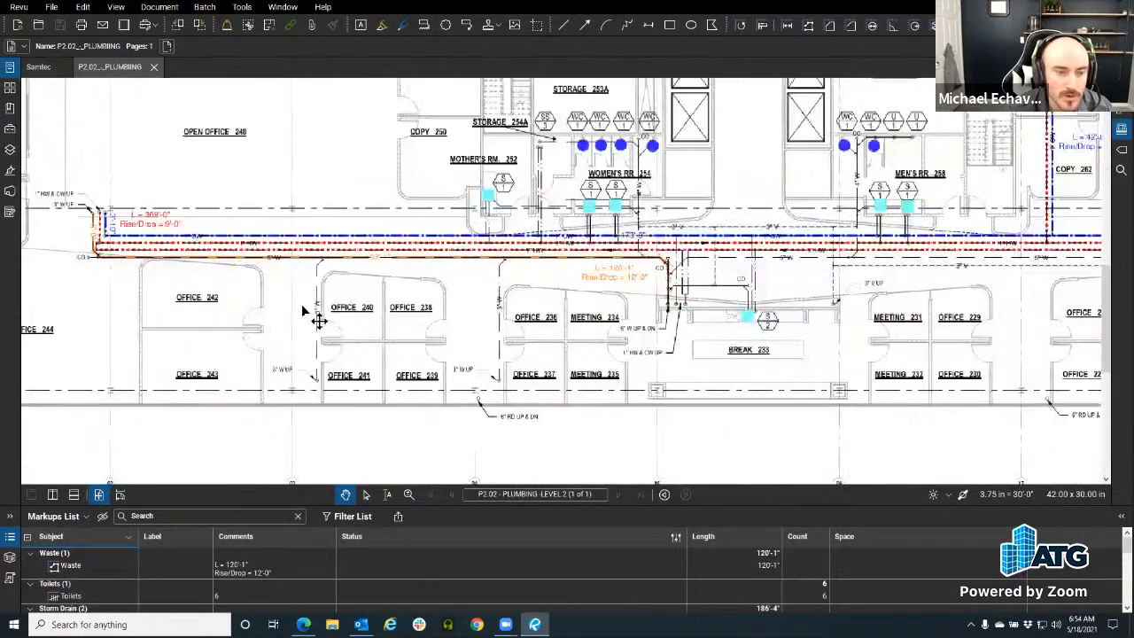
{"action": "scroll", "coordinate": [205, 253], "scroll_direction": "down", "scroll_amount": 4}
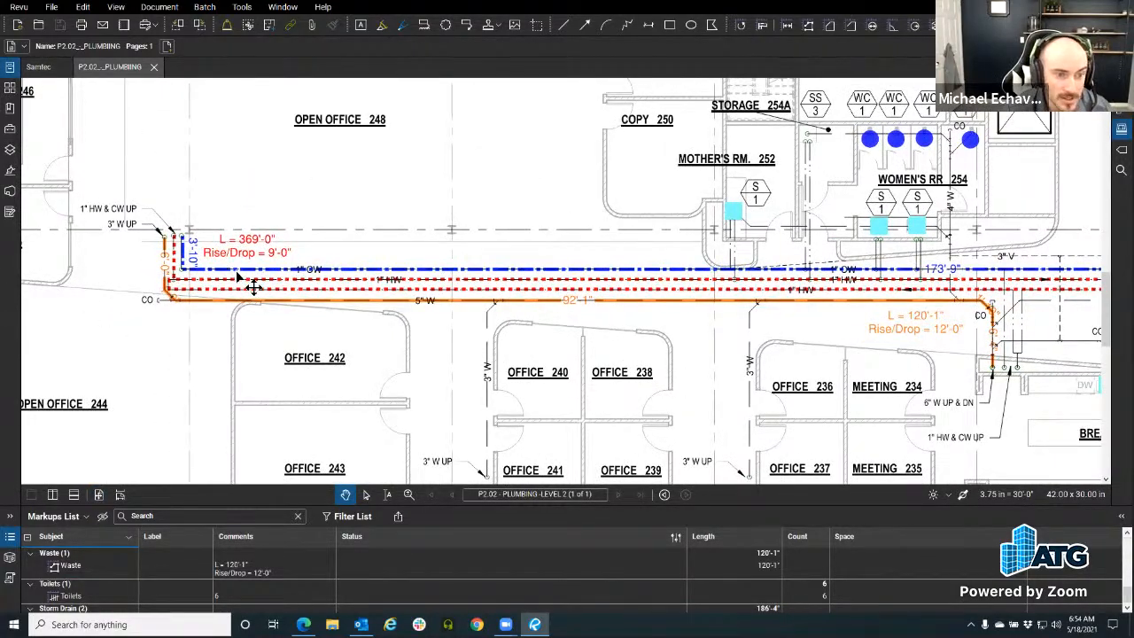
{"action": "left_click", "coordinate": [252, 282]}
{"action": "left_click_drag", "start_coordinate": [273, 502], "coordinate": [261, 434]}
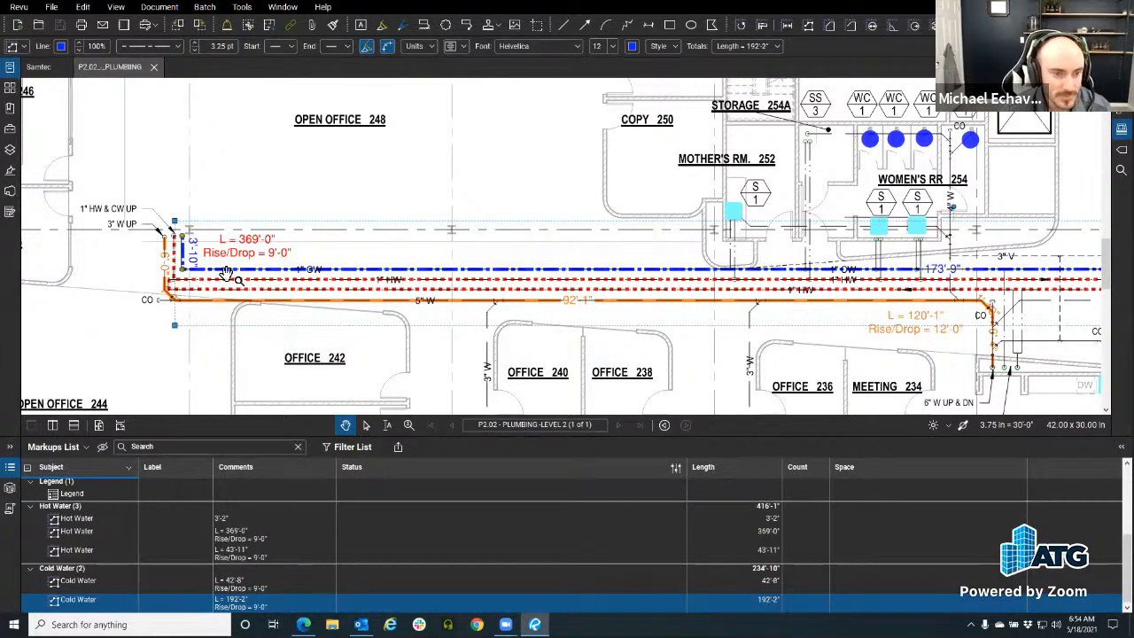
Step: Pan the plan and resize the Markups List to show Hot Water 416'-1" and Cold Water 234'-10"
{"action": "scroll", "coordinate": [485, 305], "scroll_direction": "down", "scroll_amount": 3}
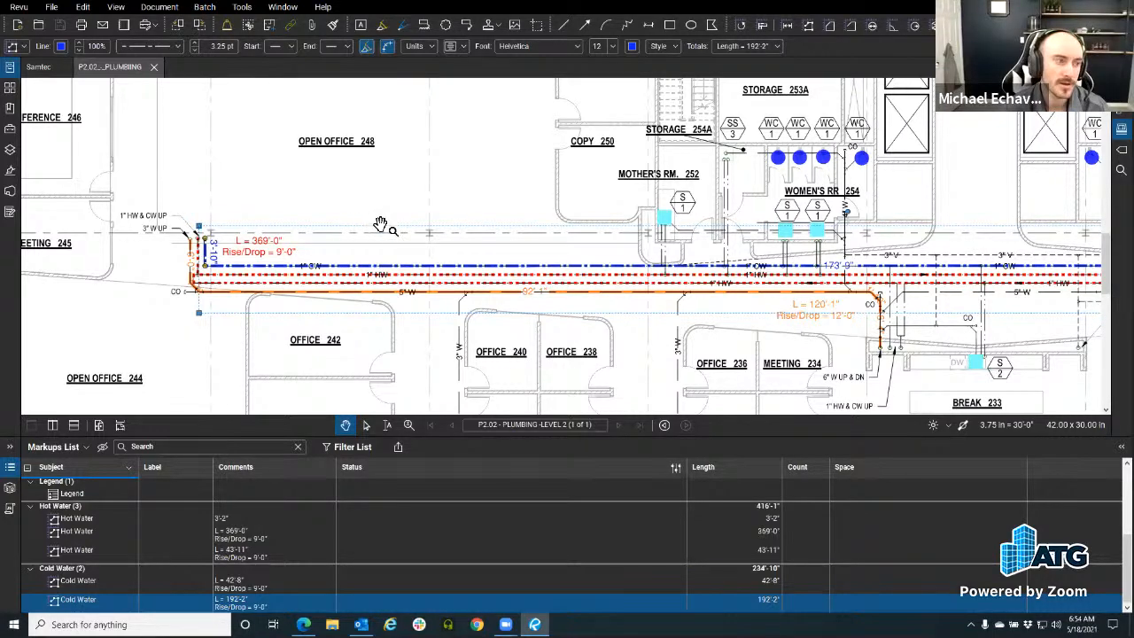
{"action": "left_click_drag", "start_coordinate": [395, 226], "coordinate": [390, 226]}
{"action": "scroll", "coordinate": [321, 302], "scroll_direction": "up", "scroll_amount": 1}
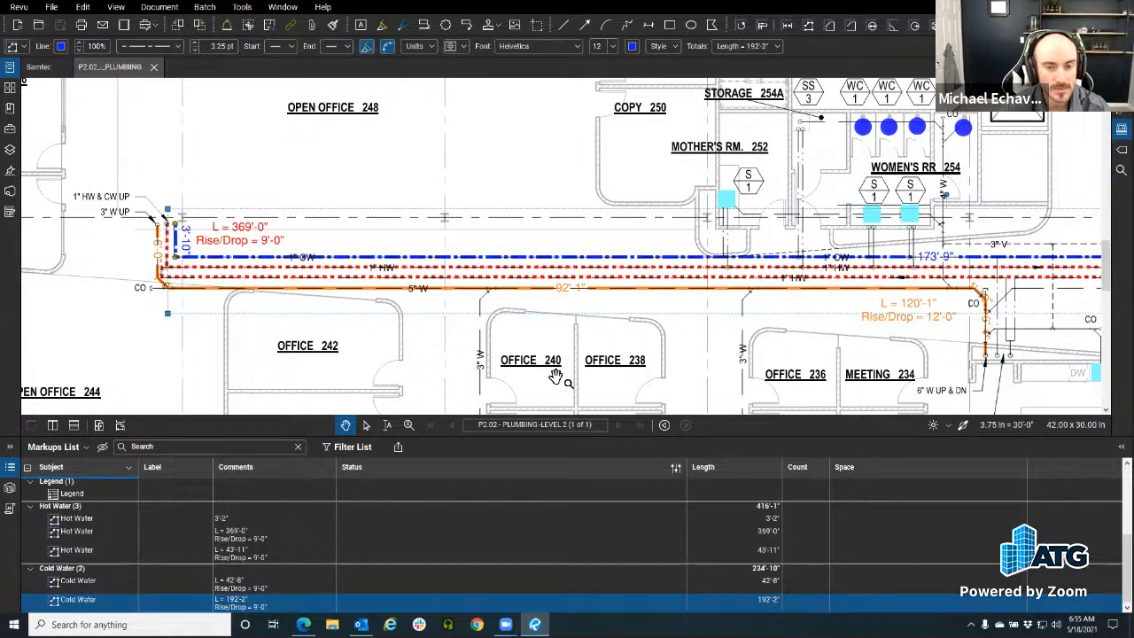
{"action": "left_click_drag", "start_coordinate": [555, 376], "coordinate": [527, 369]}
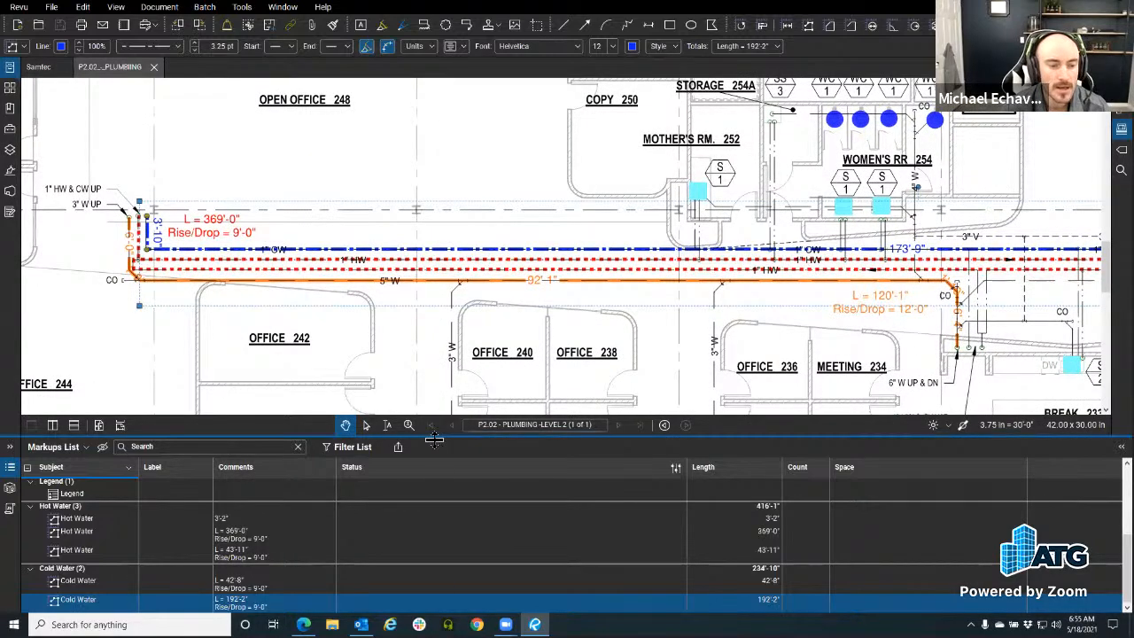
{"action": "left_click_drag", "start_coordinate": [448, 415], "coordinate": [426, 174]}
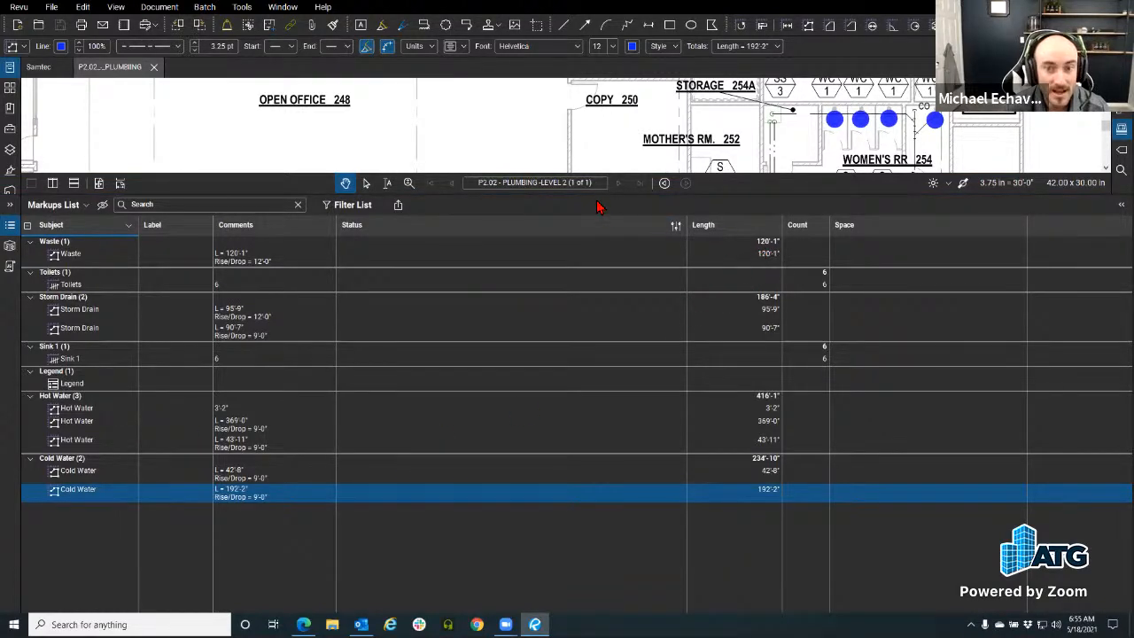
{"action": "mouse_move", "coordinate": [592, 194]}
{"action": "left_mouse_down"}
{"action": "mouse_move", "coordinate": [568, 318]}
{"action": "mouse_move", "coordinate": [549, 275]}
{"action": "mouse_move", "coordinate": [537, 366]}
{"action": "mouse_move", "coordinate": [514, 352]}
{"action": "left_mouse_up"}
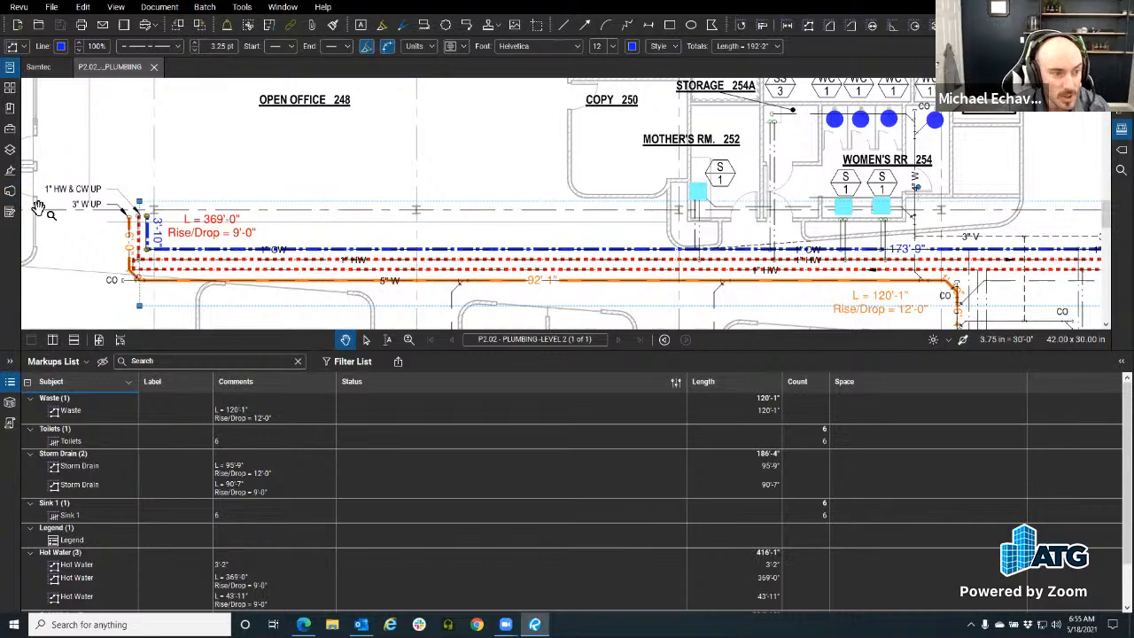
{"action": "left_click", "coordinate": [8, 188]}
{"action": "left_click", "coordinate": [9, 189]}
{"action": "left_click", "coordinate": [8, 129]}
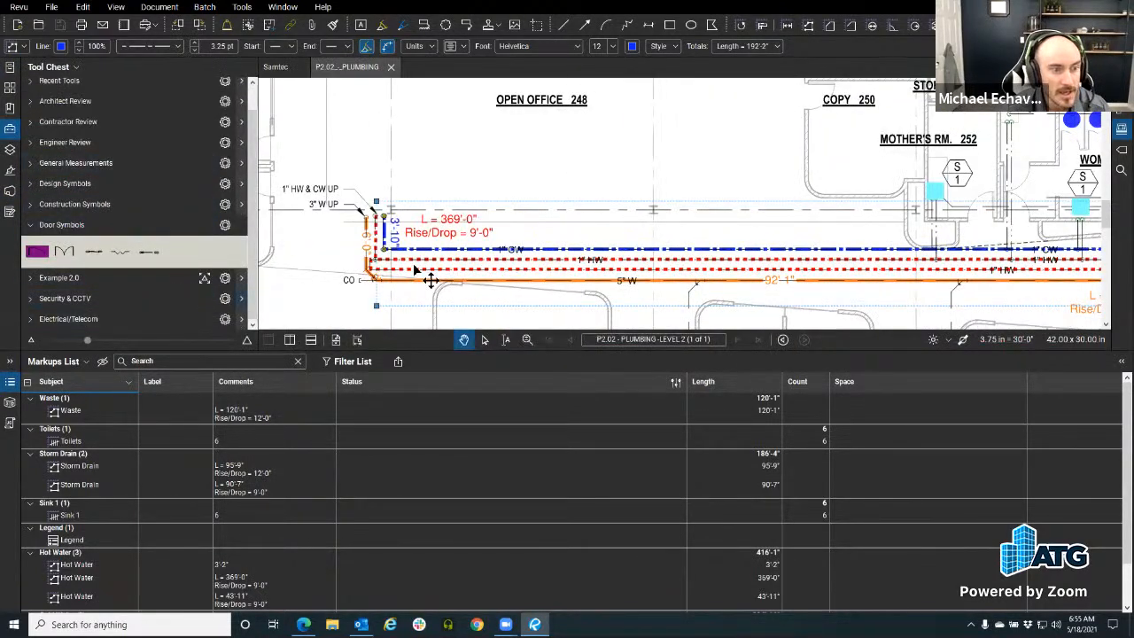
{"action": "scroll", "coordinate": [58, 305], "scroll_direction": "down", "scroll_amount": 8}
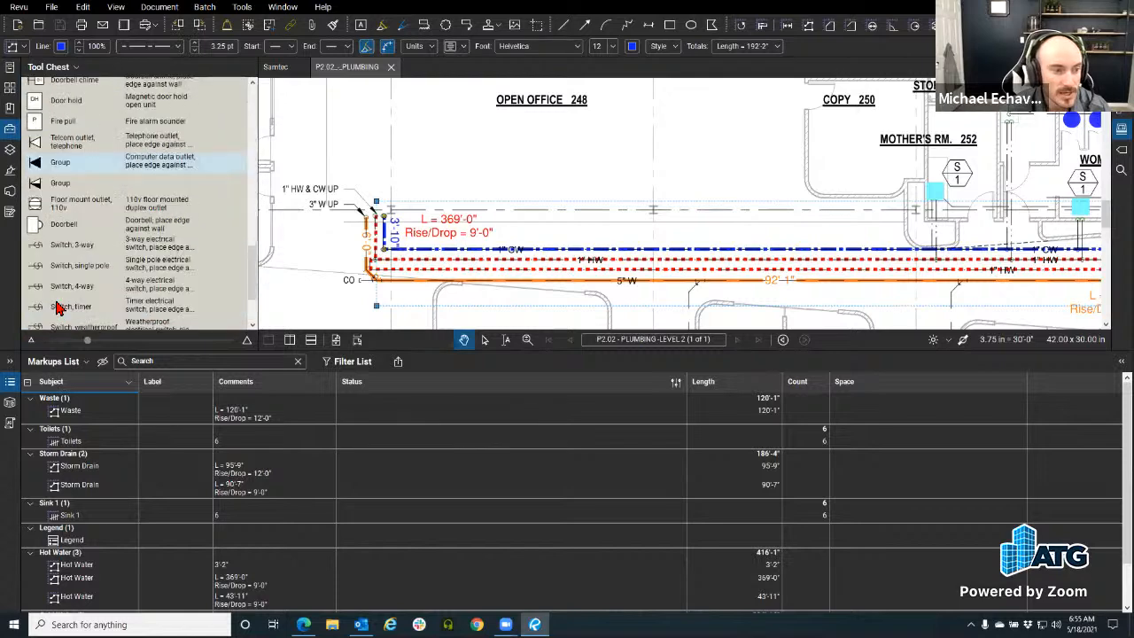
{"action": "scroll", "coordinate": [58, 306], "scroll_direction": "up", "scroll_amount": 9}
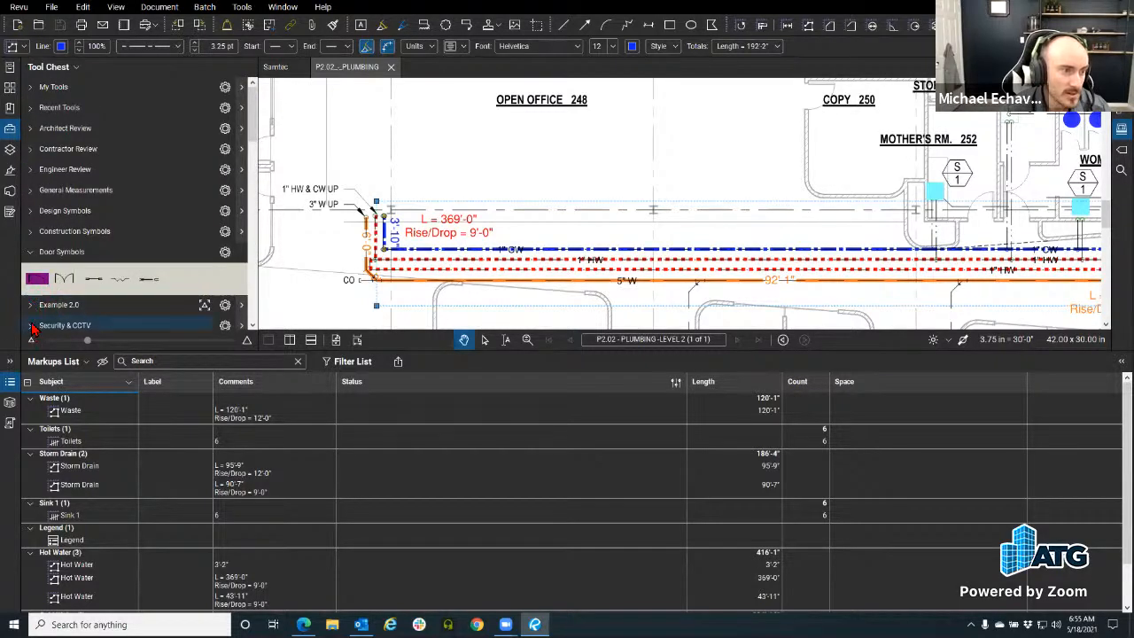
{"action": "scroll", "coordinate": [40, 323], "scroll_direction": "down", "scroll_amount": 6}
{"action": "scroll", "coordinate": [41, 320], "scroll_direction": "up", "scroll_amount": 5}
{"action": "left_click", "coordinate": [32, 205]}
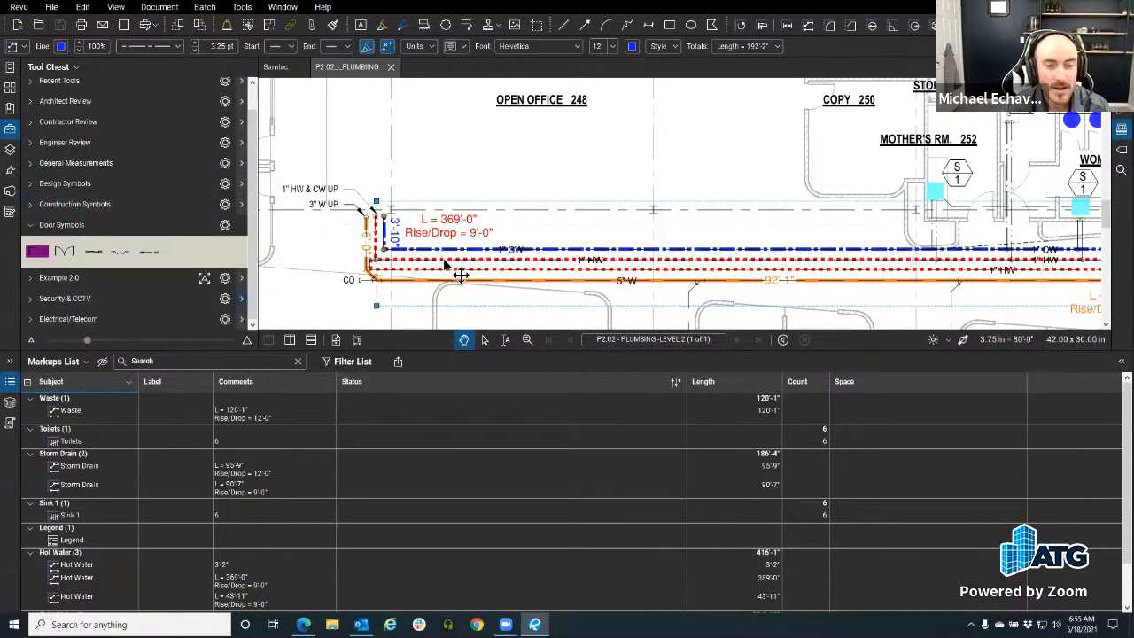
{"action": "right_click", "coordinate": [409, 256]}
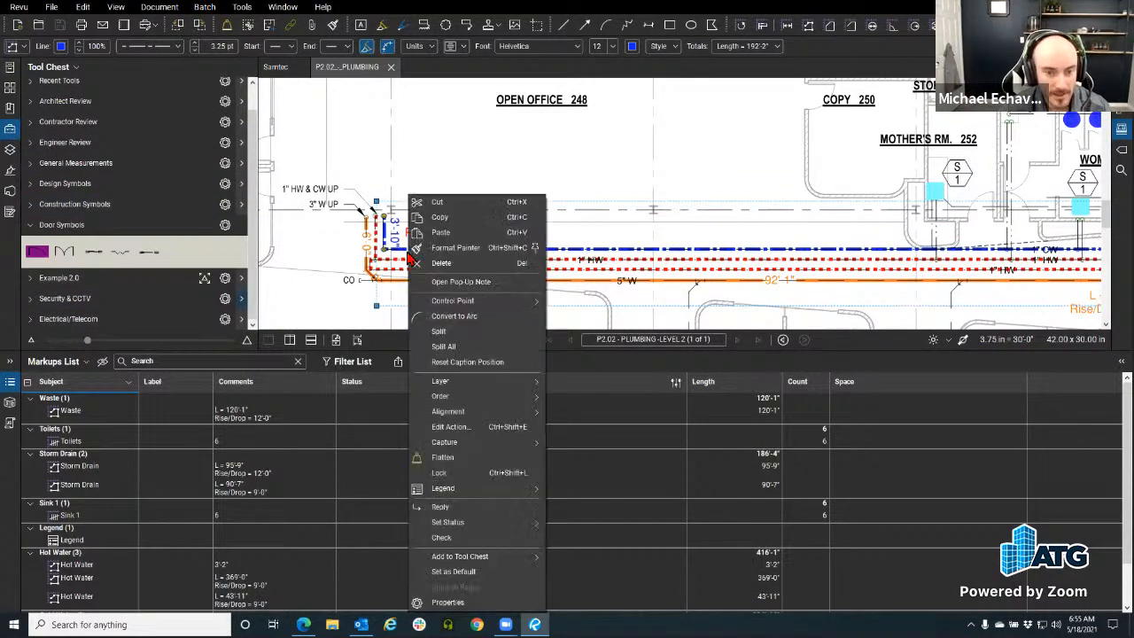
{"action": "mouse_move", "coordinate": [496, 563]}
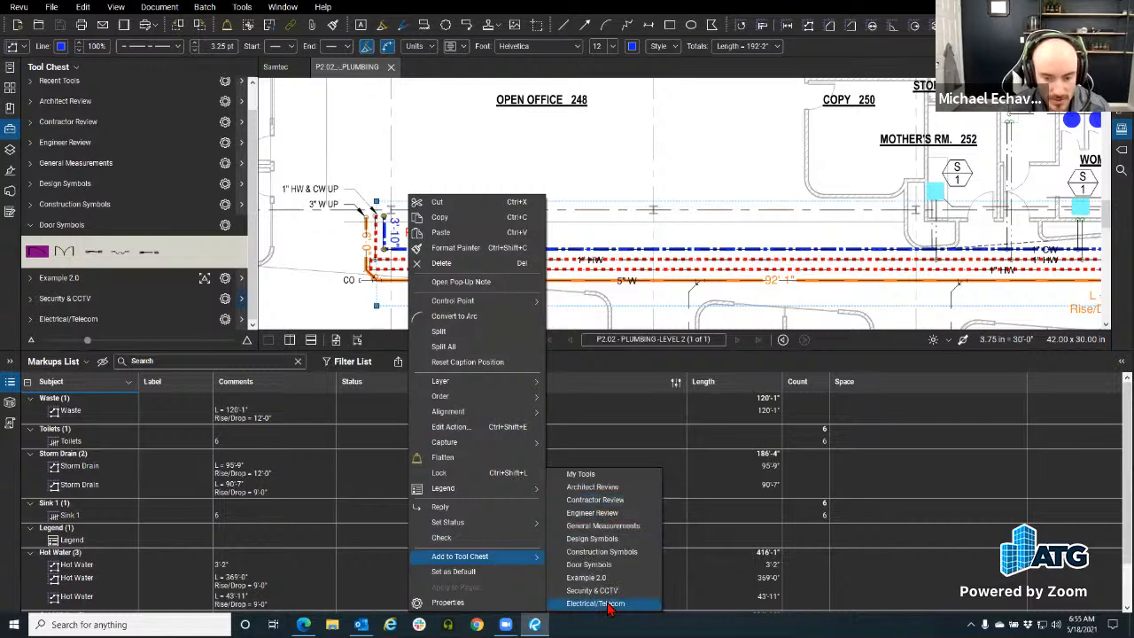
{"action": "left_click", "coordinate": [583, 475]}
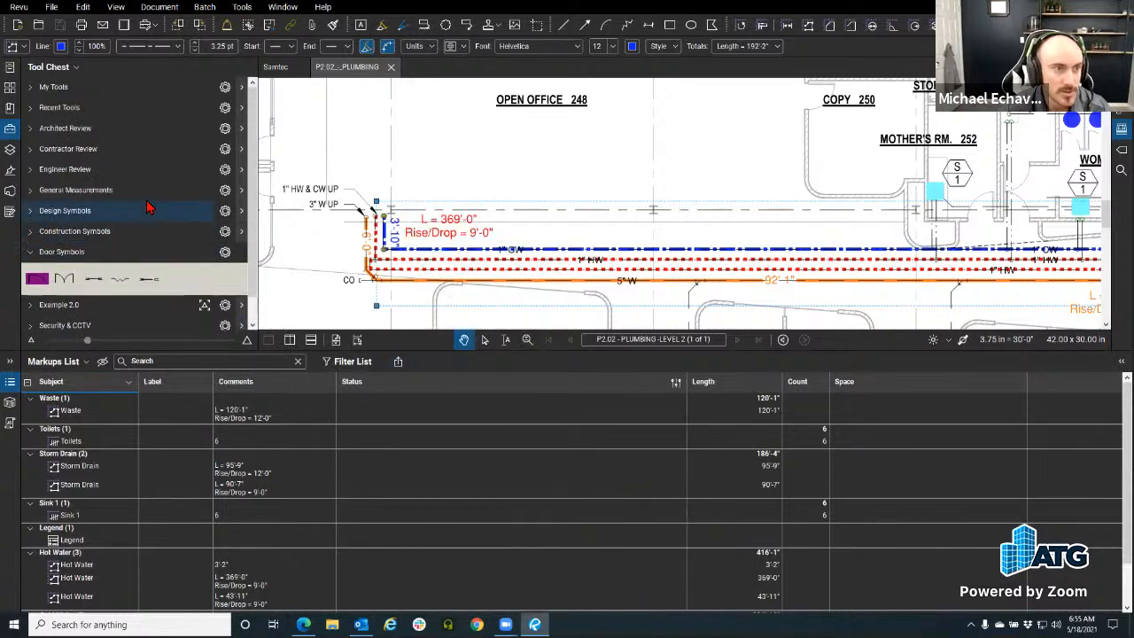
{"action": "left_click", "coordinate": [30, 87]}
{"action": "left_click", "coordinate": [205, 227]}
{"action": "left_click", "coordinate": [468, 117]}
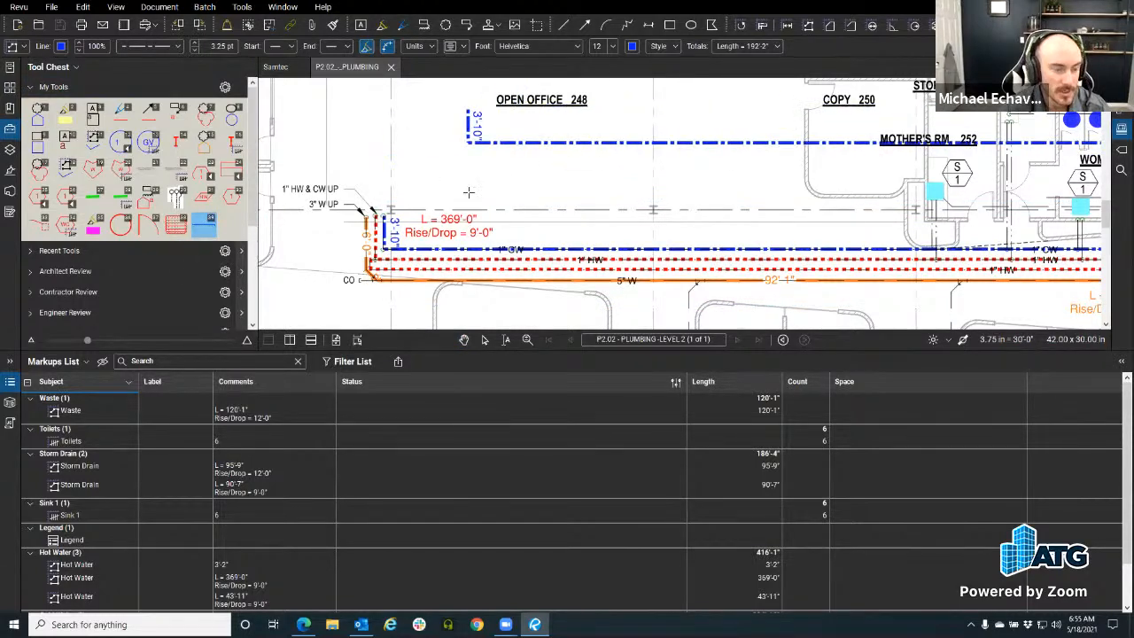
{"action": "key", "text": "ctrl+z"}
{"action": "double_click", "coordinate": [208, 229]}
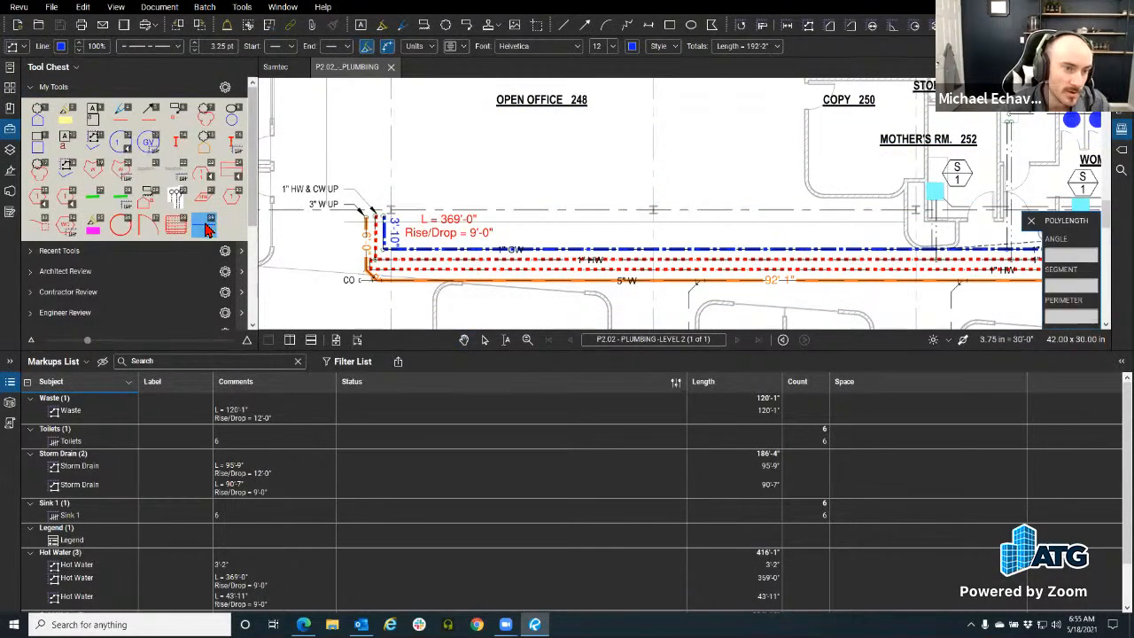
{"action": "left_click", "coordinate": [426, 157]}
{"action": "left_click", "coordinate": [599, 156]}
{"action": "double_click", "coordinate": [595, 187]}
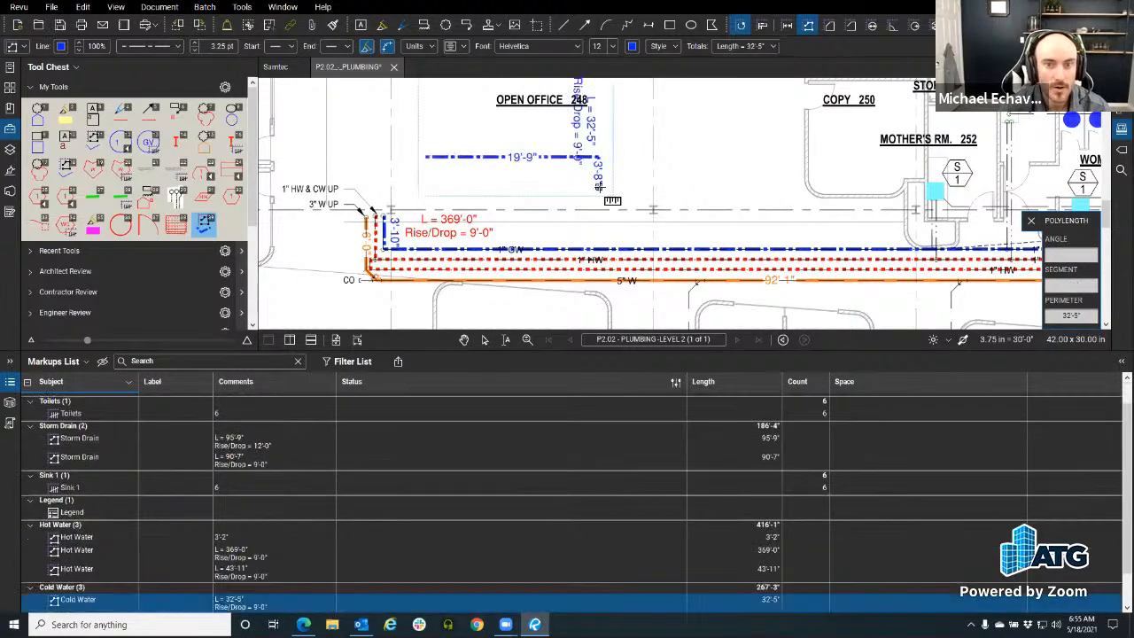
{"action": "left_click", "coordinate": [478, 159]}
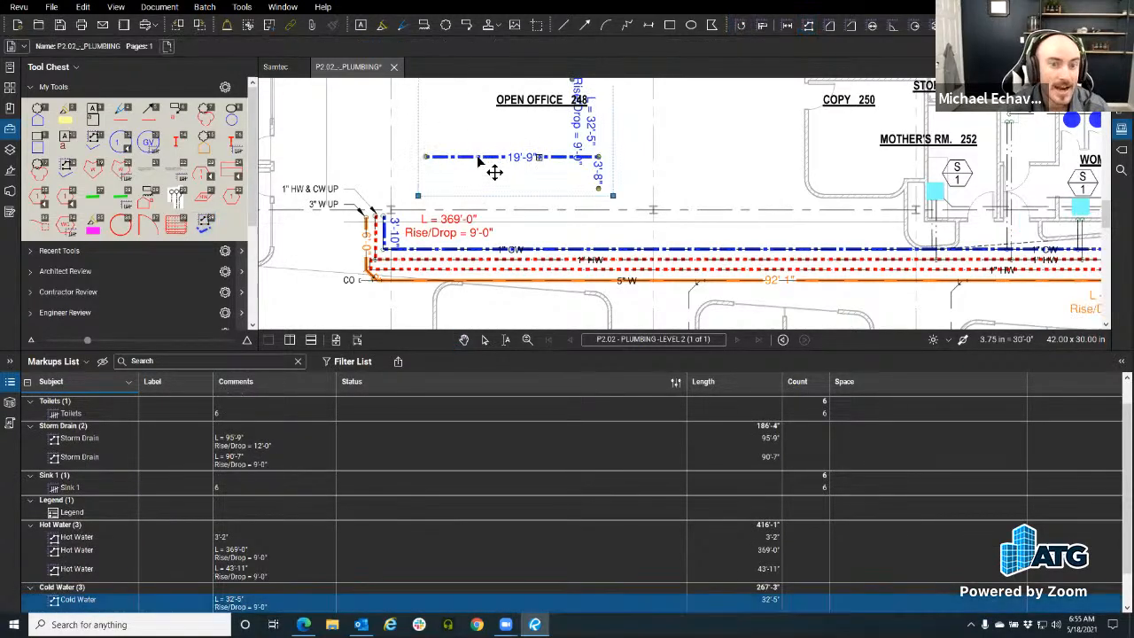
{"action": "left_click", "coordinate": [75, 602]}
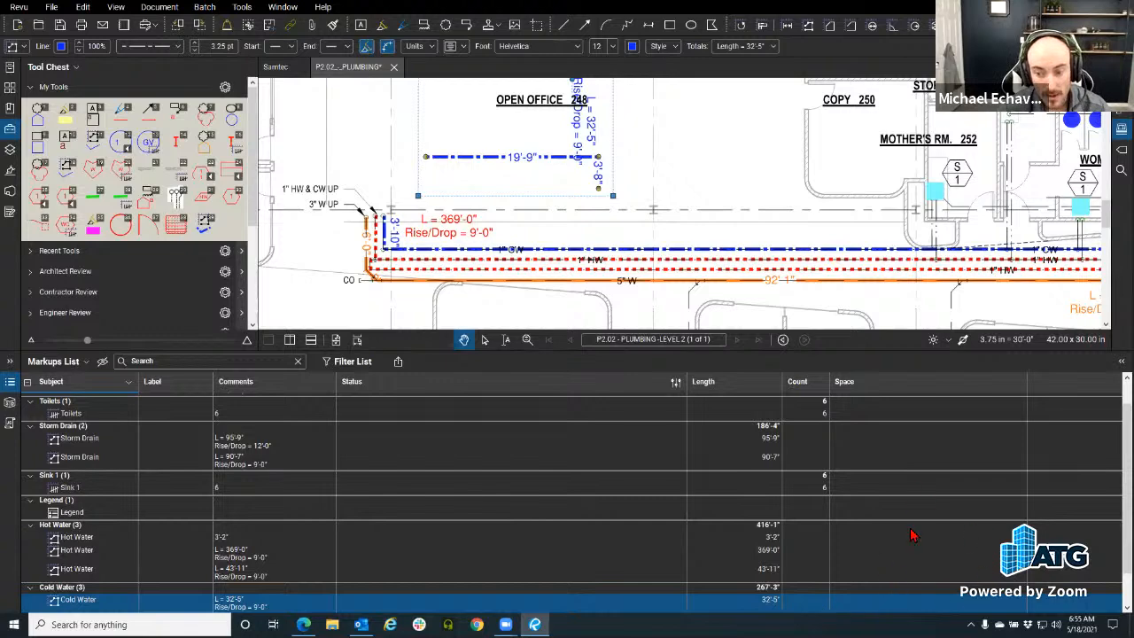
Step: Open Manage Columns from the Markups List on its Custom Columns page
{"action": "left_click", "coordinate": [46, 363]}
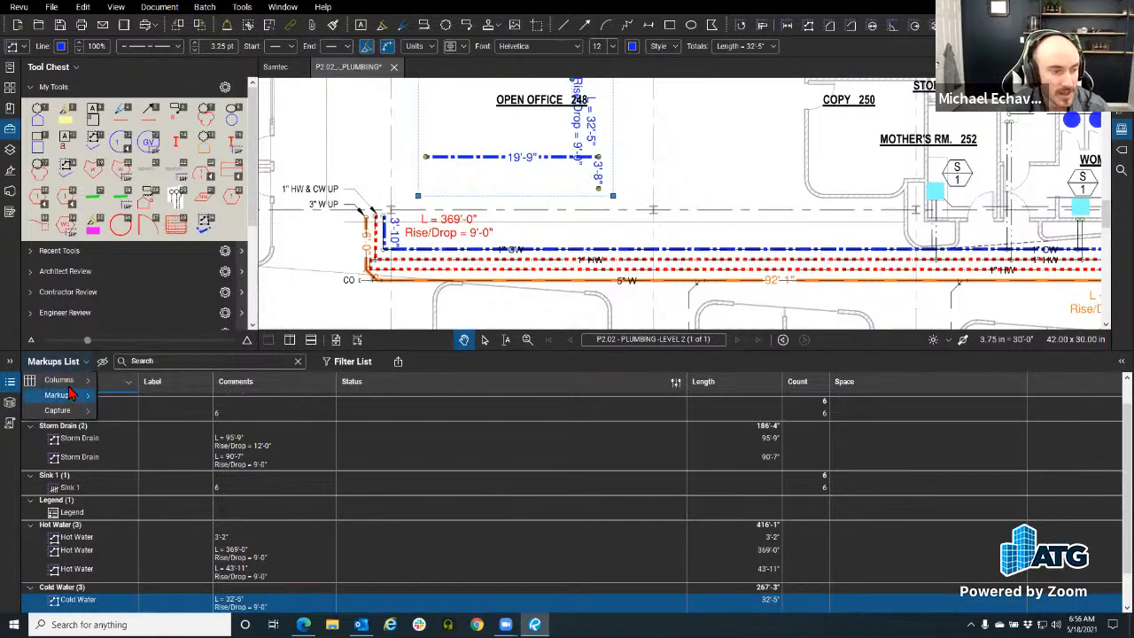
{"action": "mouse_move", "coordinate": [69, 383]}
{"action": "left_click", "coordinate": [147, 604]}
{"action": "left_click", "coordinate": [514, 209]}
Step: Define a Cost Number column in Currency format, then discard it with Cancel
{"action": "left_click", "coordinate": [625, 333]}
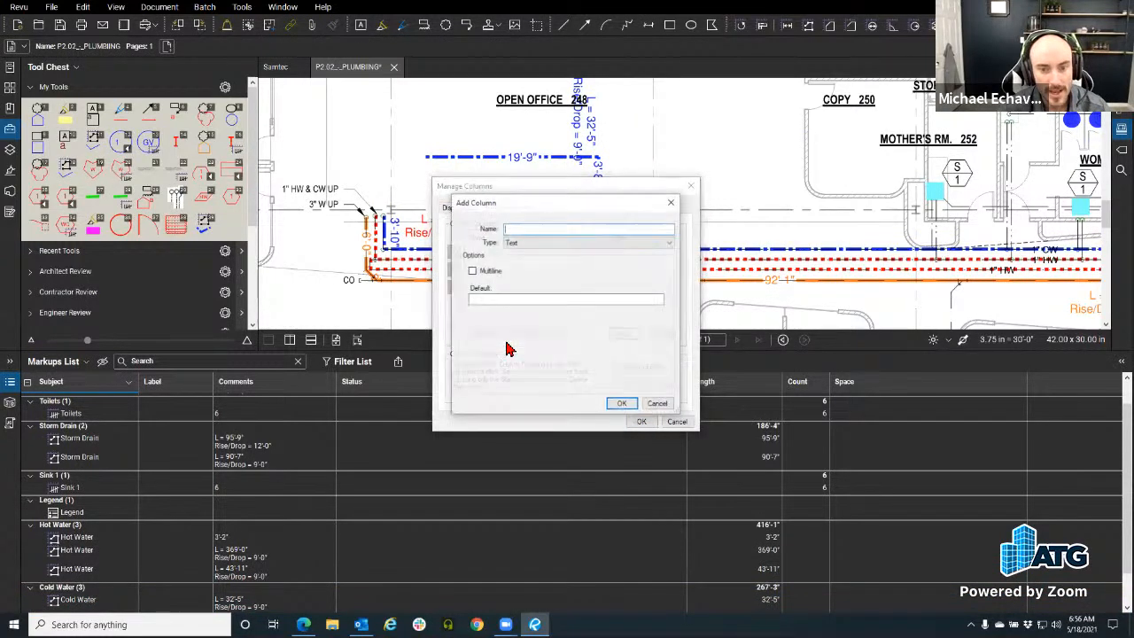
{"action": "type", "text": "Cost"}
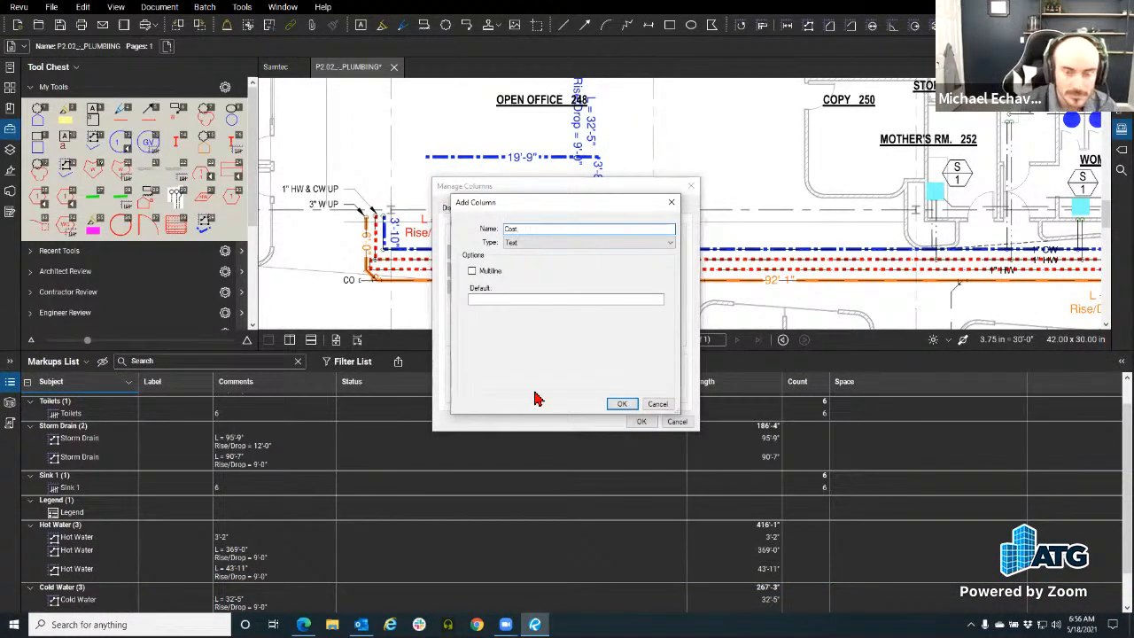
{"action": "left_click", "coordinate": [558, 245]}
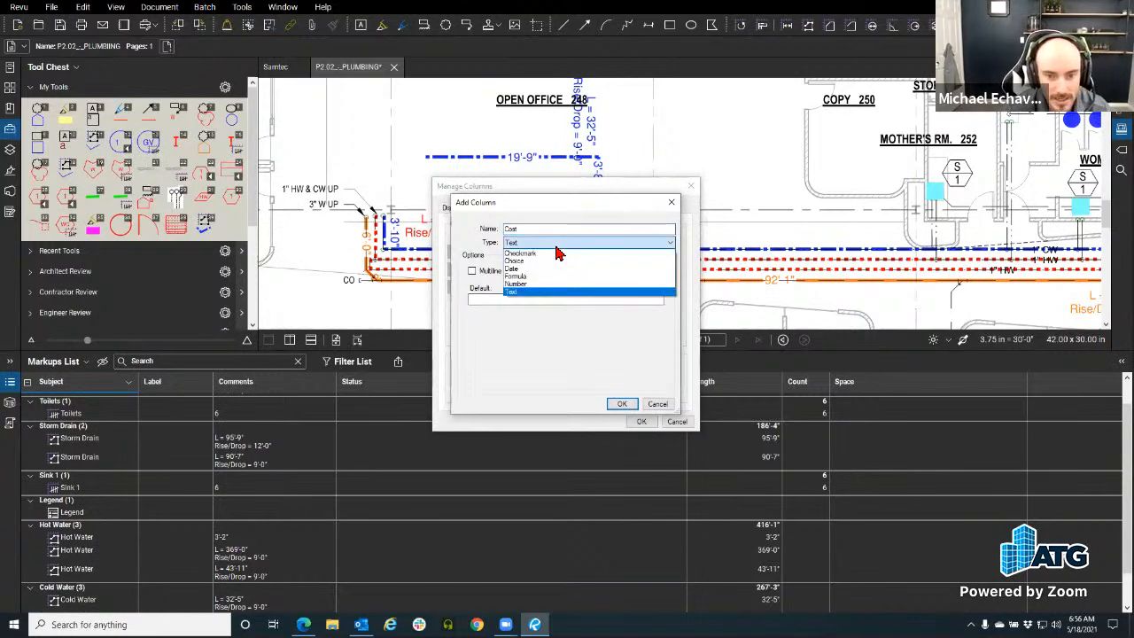
{"action": "left_click", "coordinate": [543, 291]}
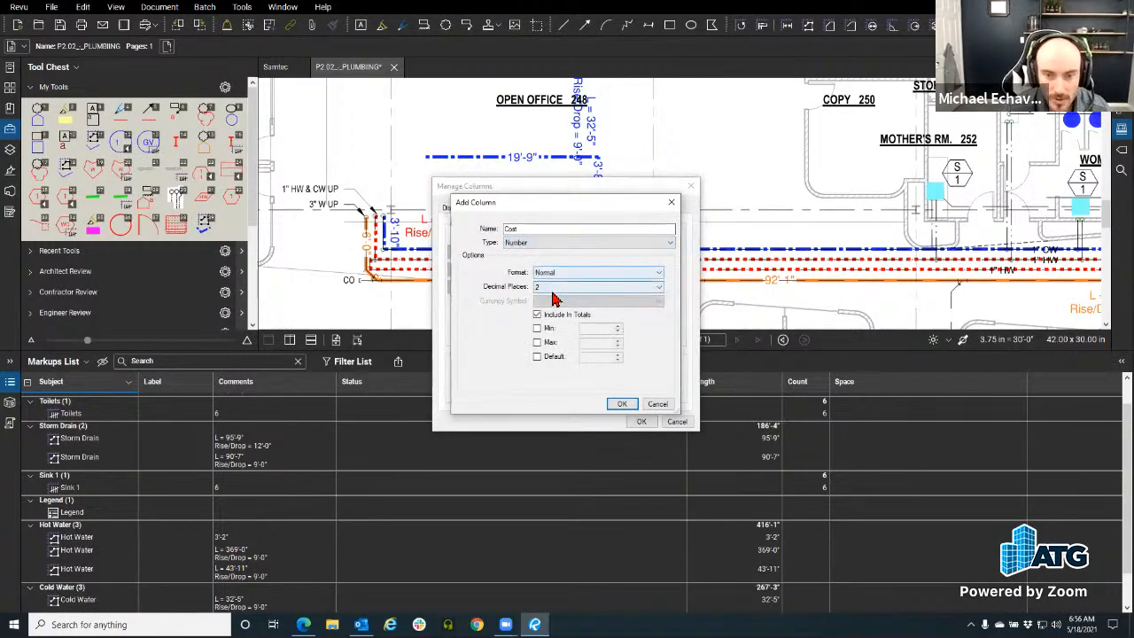
{"action": "left_click", "coordinate": [560, 274]}
{"action": "left_click", "coordinate": [556, 291]}
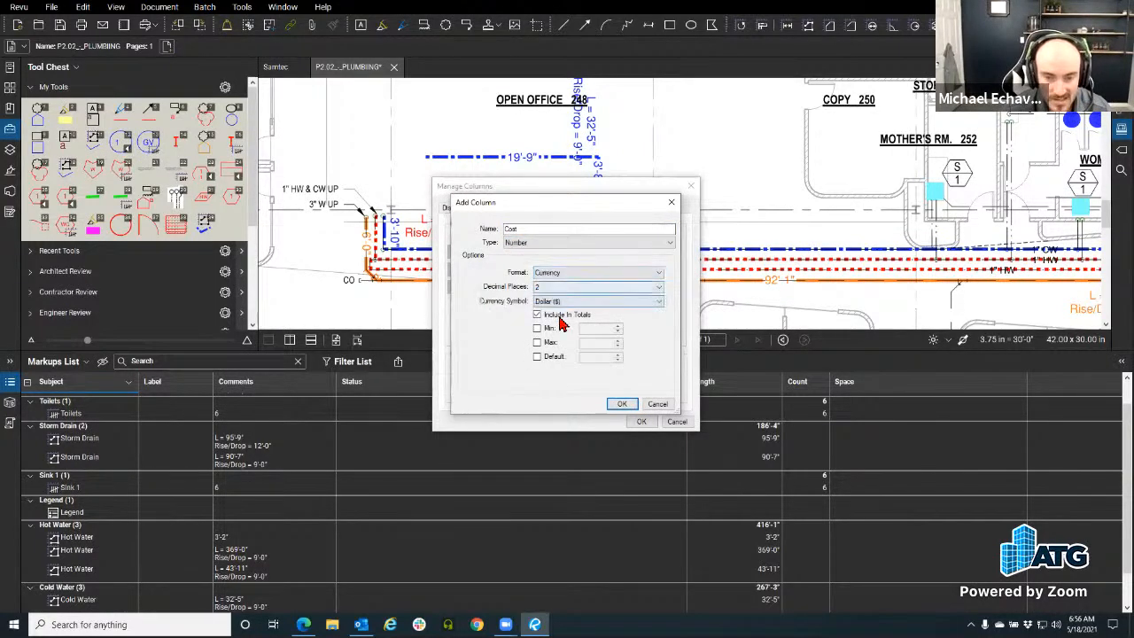
{"action": "left_click", "coordinate": [623, 405]}
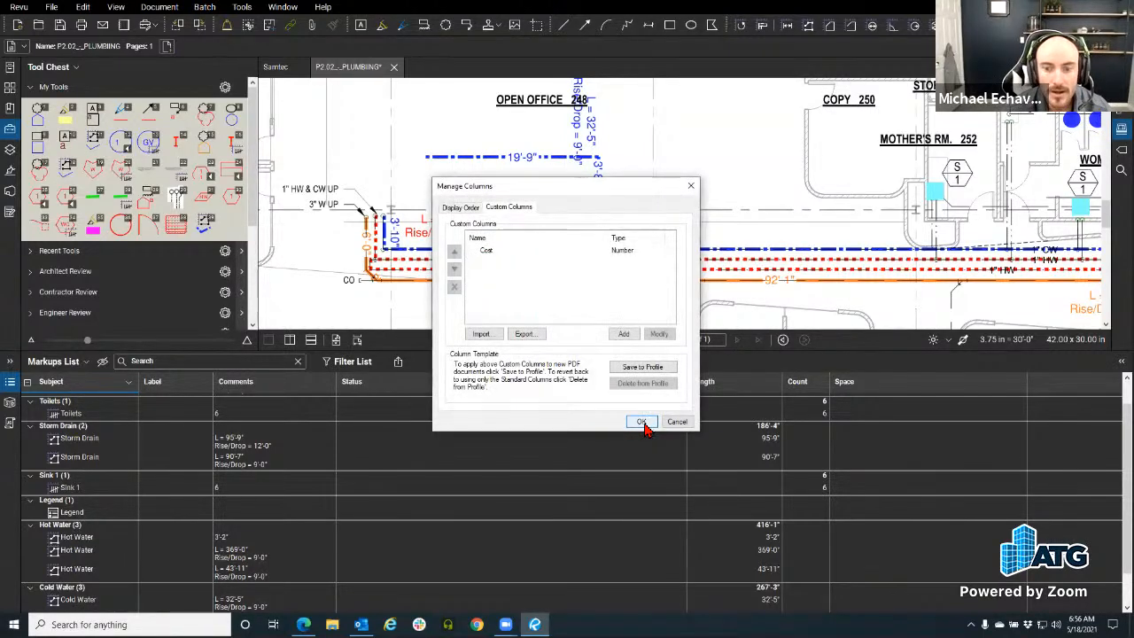
{"action": "left_click", "coordinate": [519, 251]}
{"action": "left_click", "coordinate": [642, 370]}
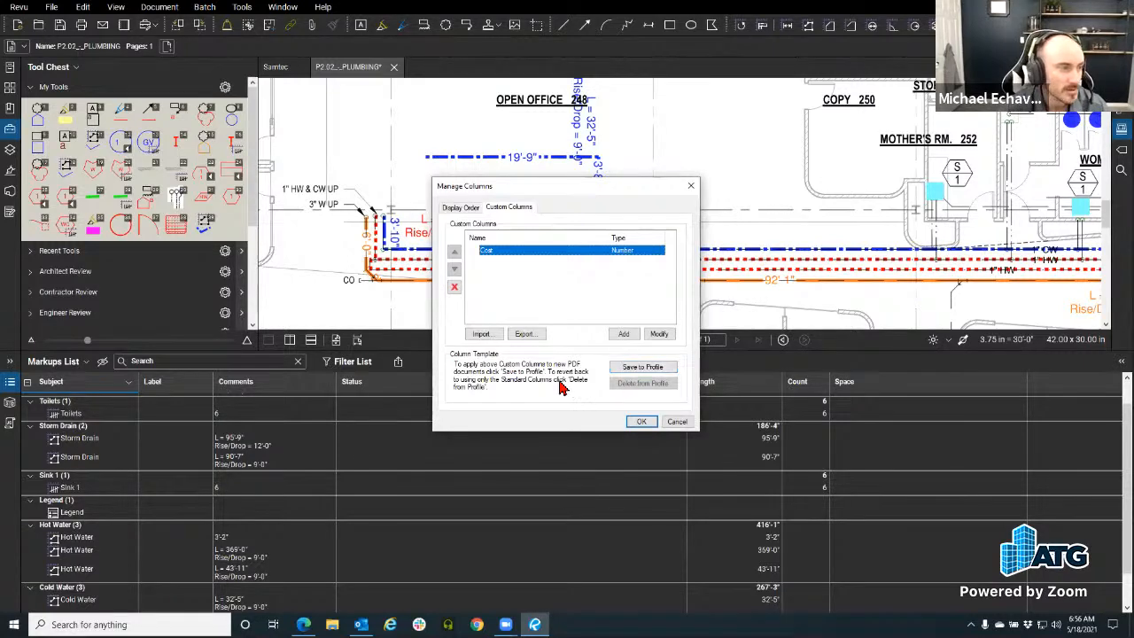
{"action": "left_click", "coordinate": [677, 421]}
Step: Add a new profile named Morning Coffee Revu MJE in Manage Profiles
{"action": "left_click", "coordinate": [18, 7]}
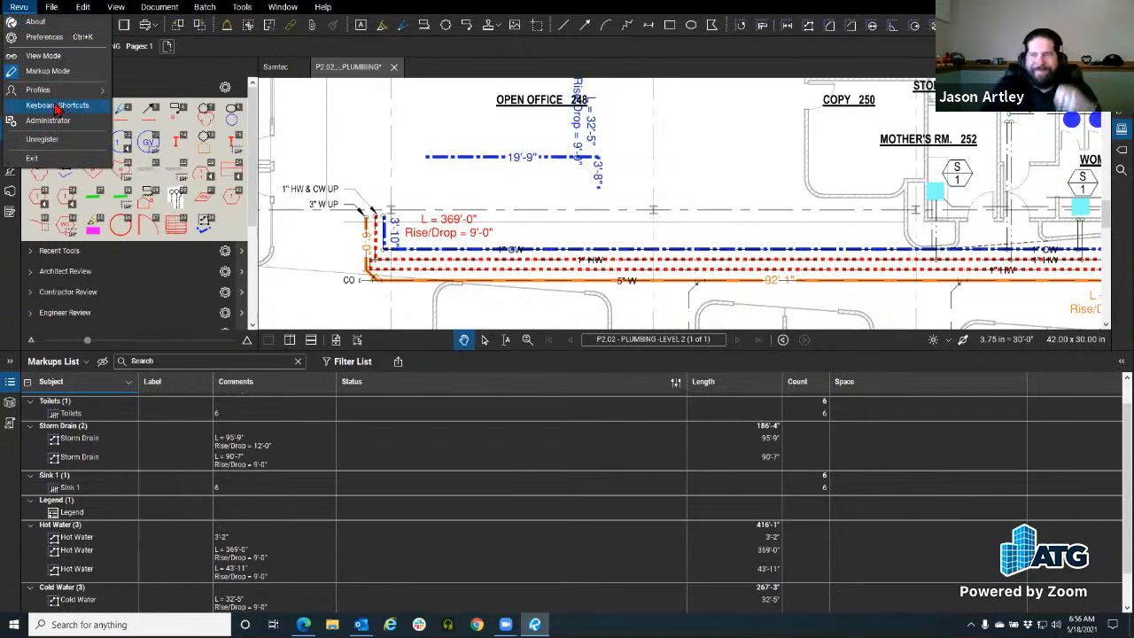
{"action": "mouse_move", "coordinate": [53, 90]}
{"action": "left_click", "coordinate": [161, 233]}
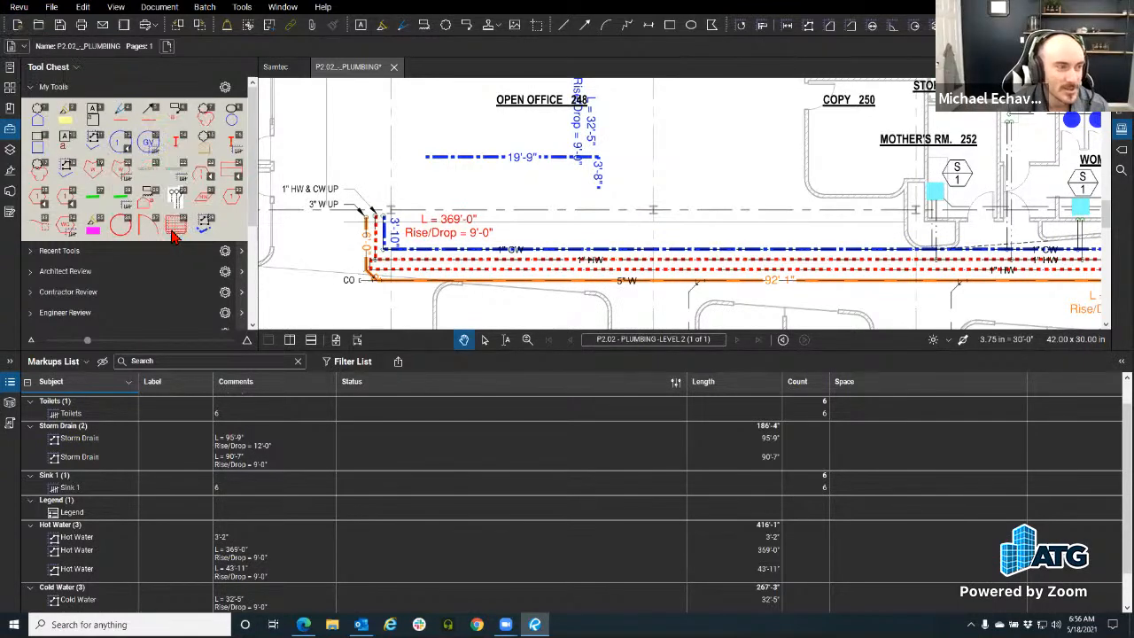
{"action": "left_click", "coordinate": [620, 360]}
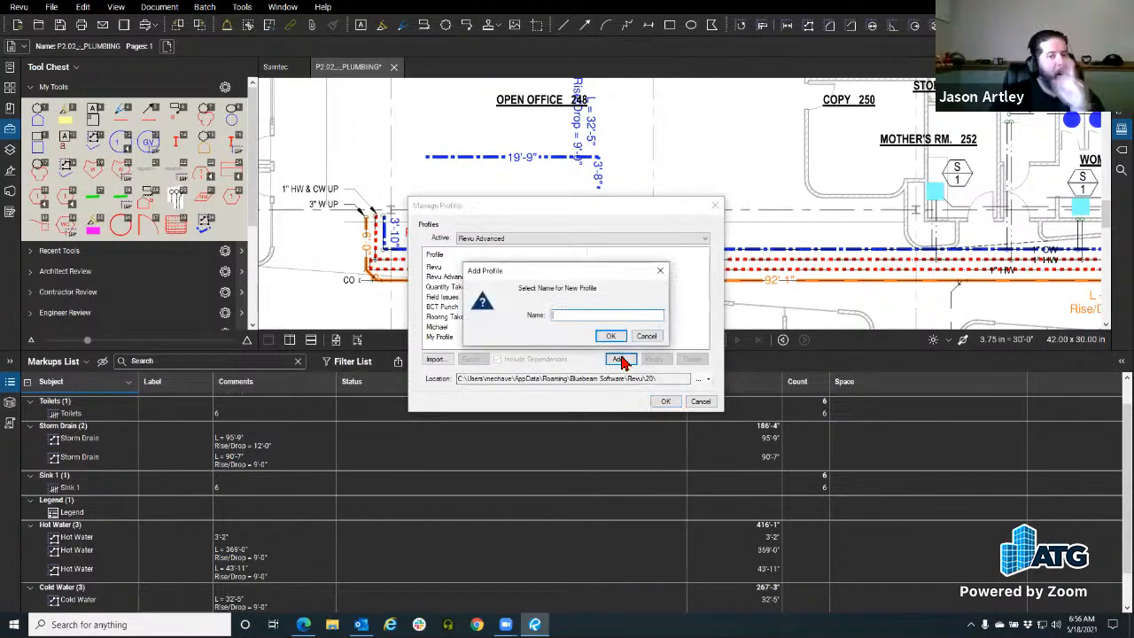
{"action": "type", "text": "M"}
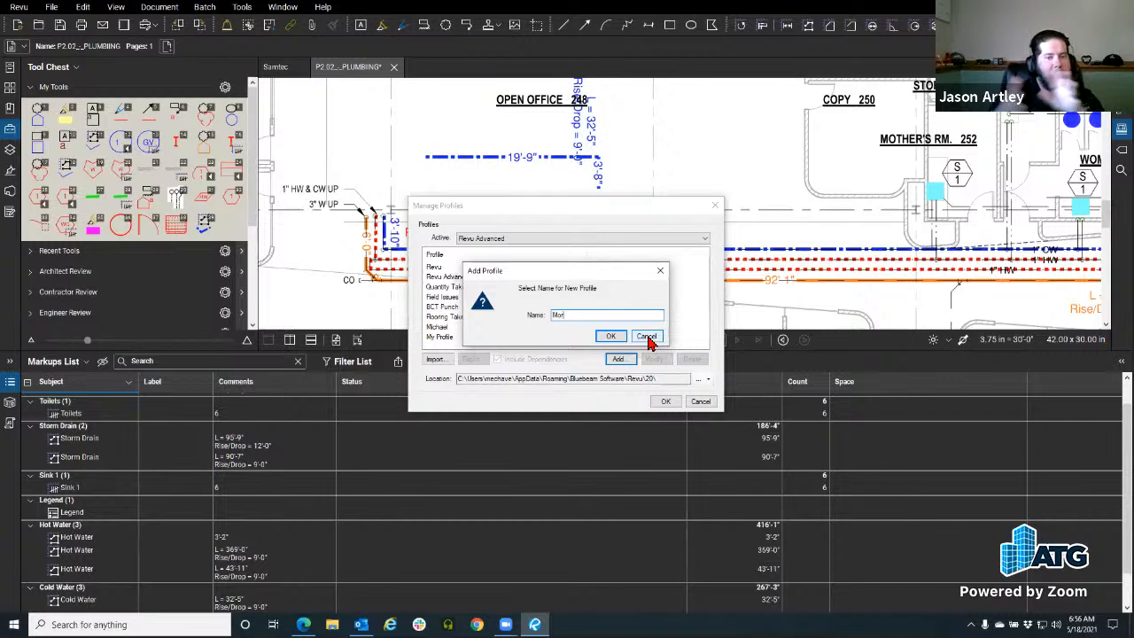
{"action": "type", "text": "or"}
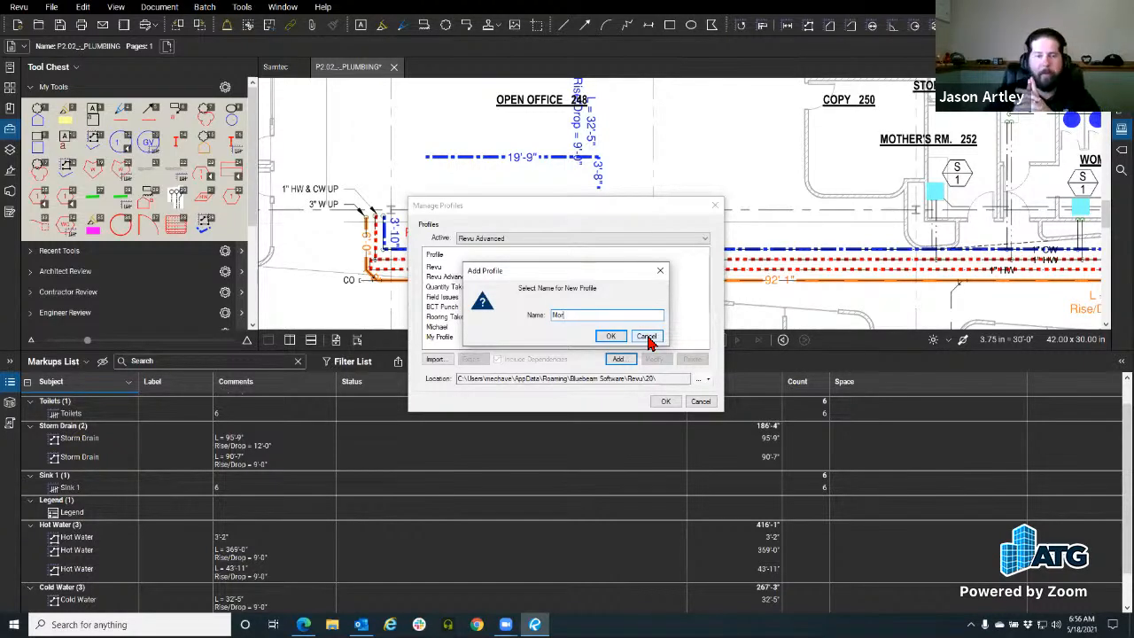
{"action": "type", "text": "ning Coffee Revu MJE"}
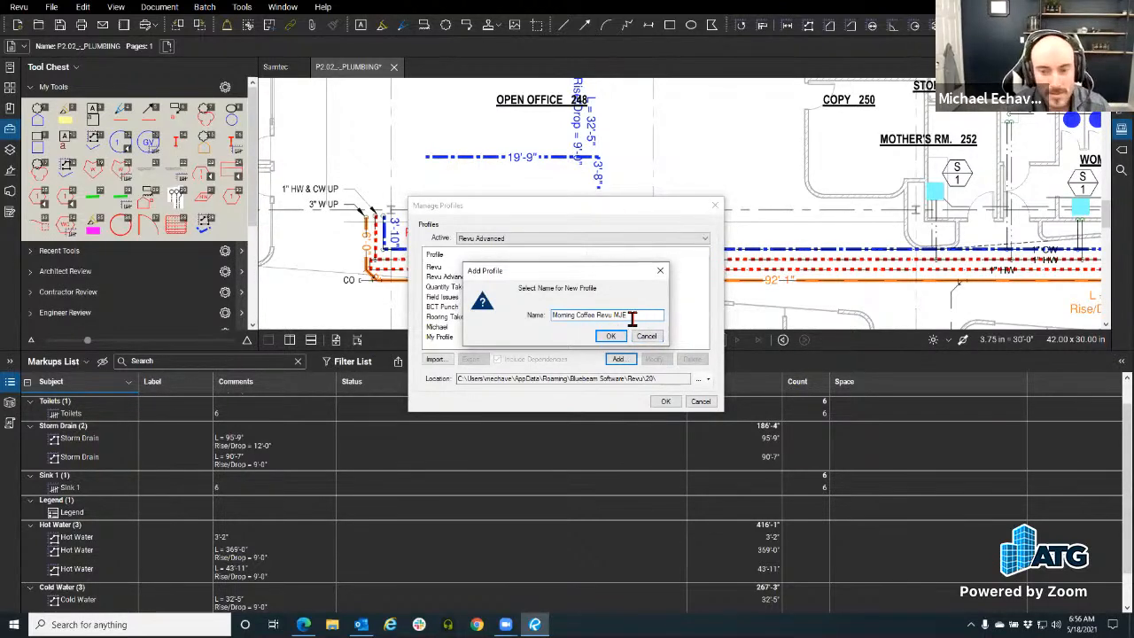
{"action": "left_click_drag", "start_coordinate": [631, 319], "coordinate": [514, 330]}
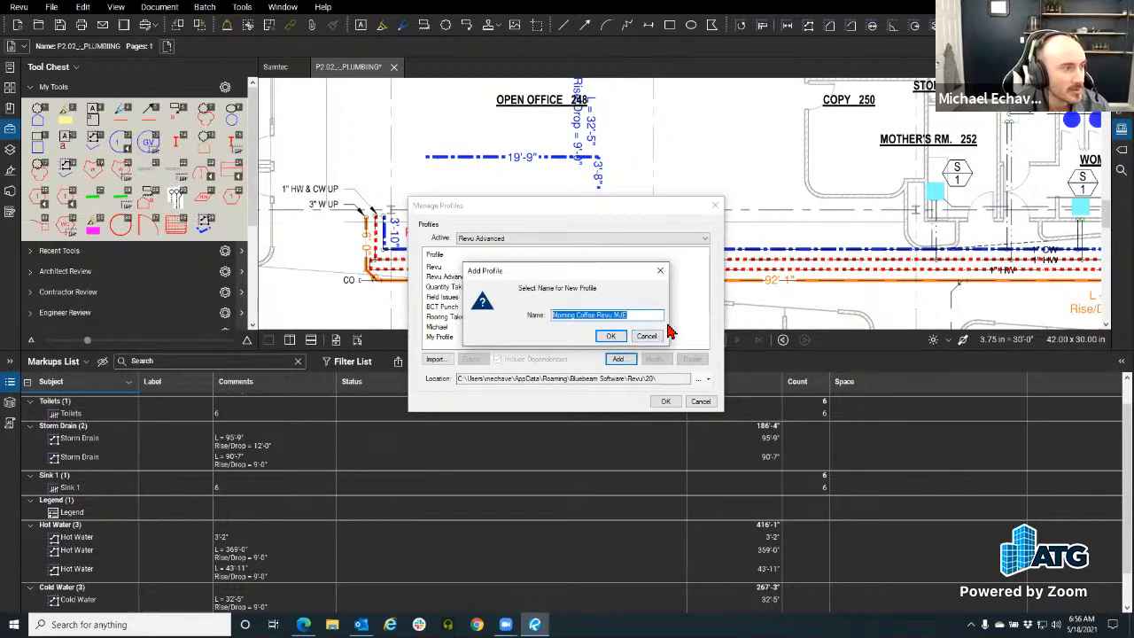
{"action": "left_click", "coordinate": [611, 339]}
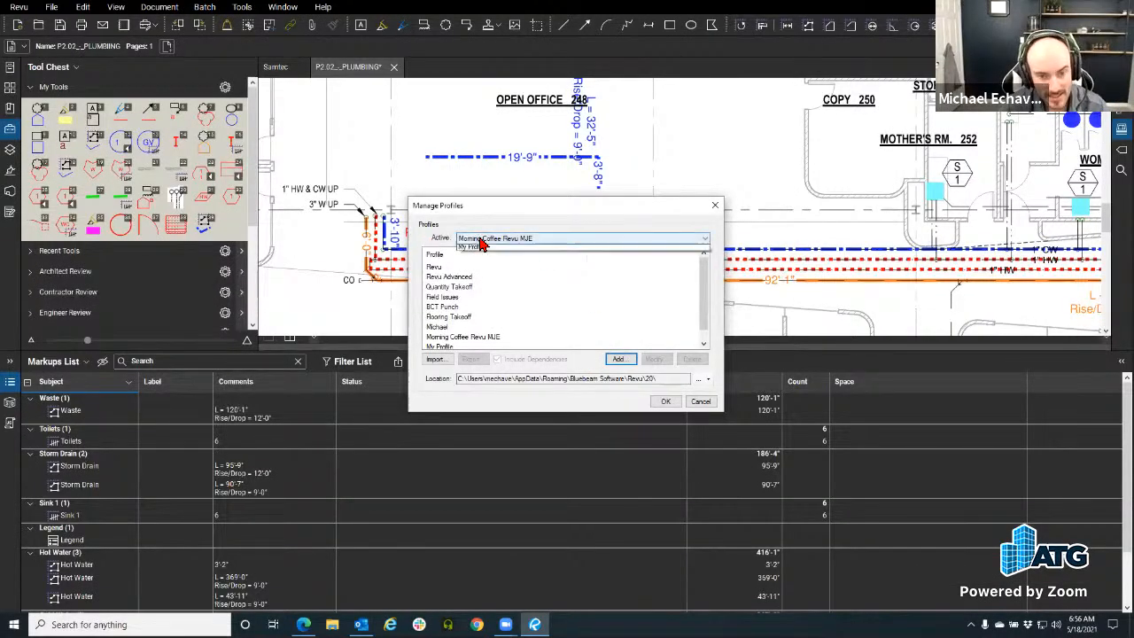
Step: Make Morning Coffee Revu MJE the active profile and close Manage Profiles
{"action": "left_click", "coordinate": [461, 240]}
{"action": "left_click", "coordinate": [475, 304]}
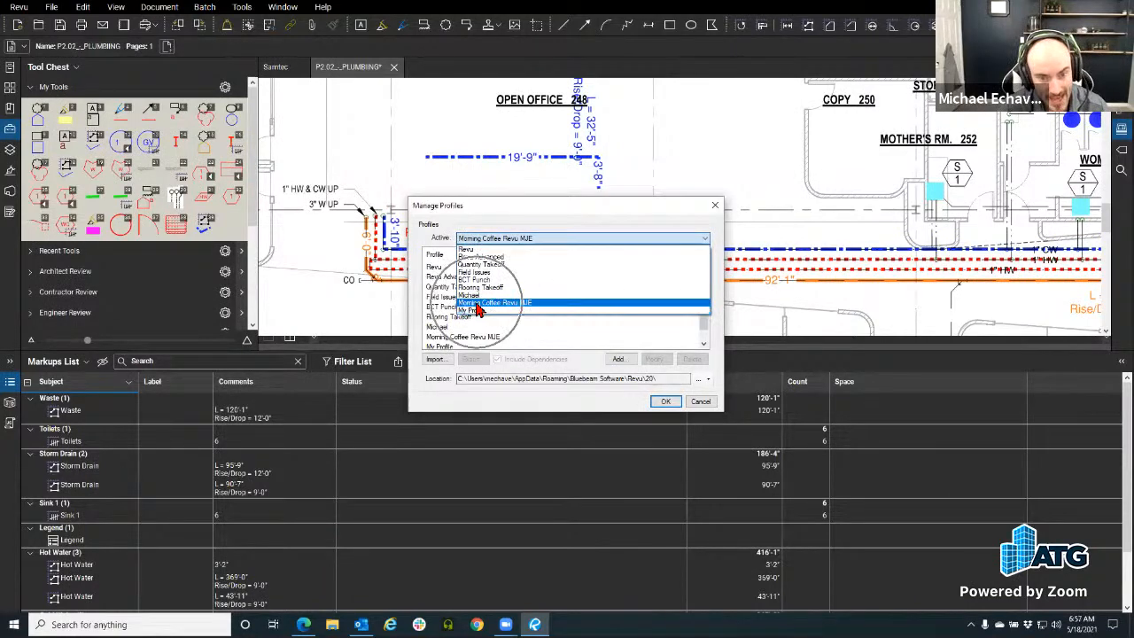
{"action": "left_click", "coordinate": [514, 306]}
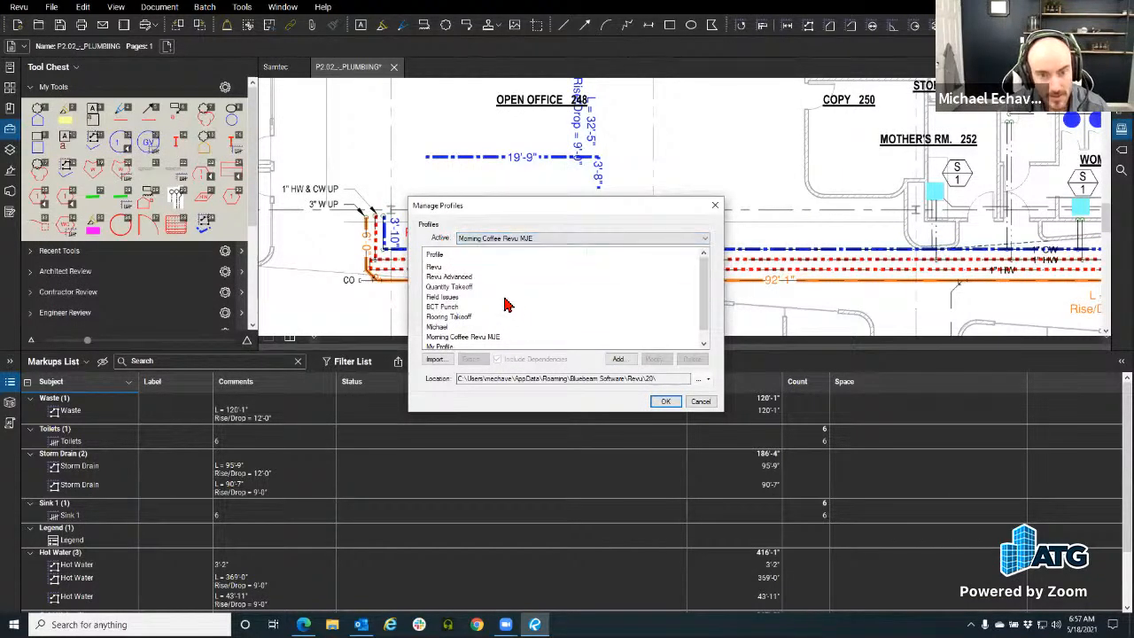
{"action": "scroll", "coordinate": [457, 330], "scroll_direction": "down", "scroll_amount": 1}
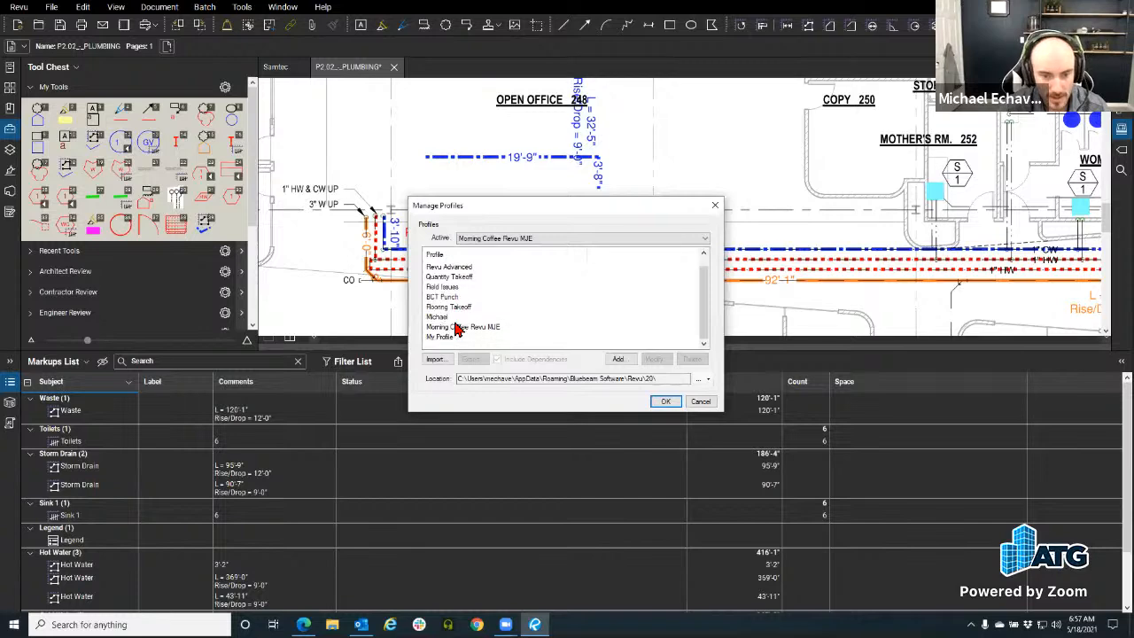
{"action": "scroll", "coordinate": [456, 330], "scroll_direction": "up", "scroll_amount": 1}
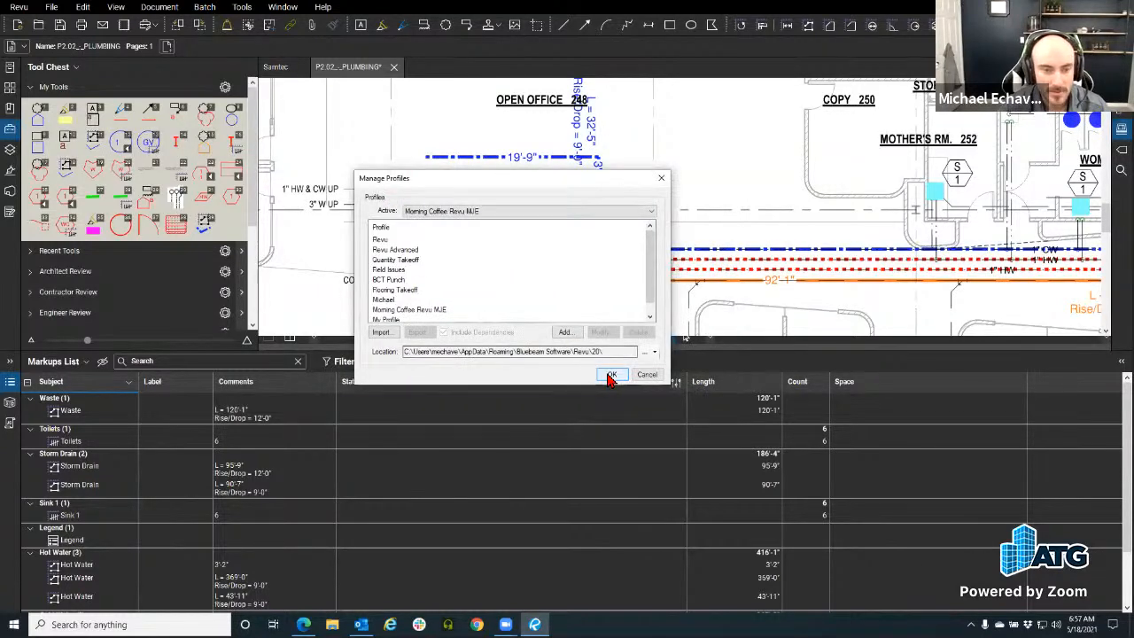
{"action": "left_click", "coordinate": [666, 401]}
Step: Reopen Manage Columns from the Markups List on its Custom Columns page
{"action": "left_click", "coordinate": [10, 382]}
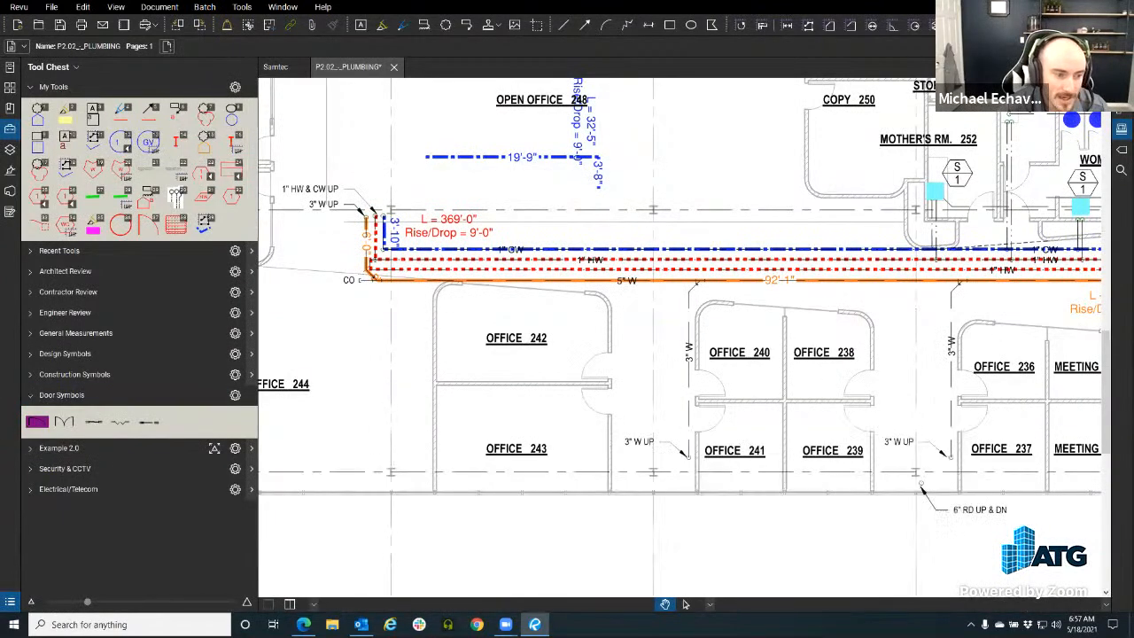
{"action": "left_click", "coordinate": [10, 602]}
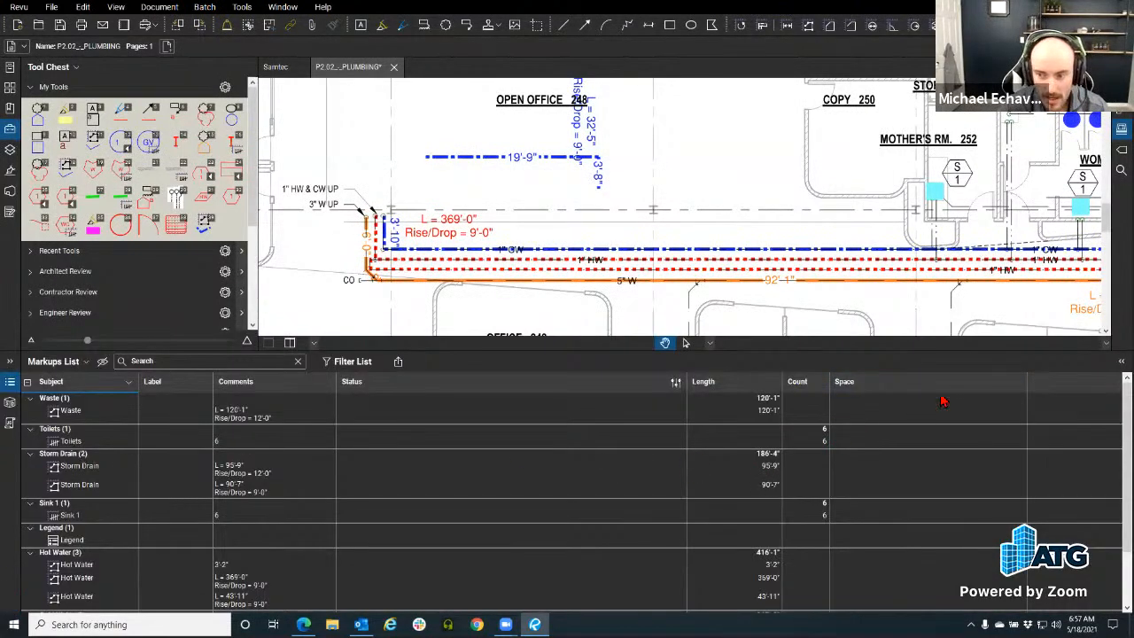
{"action": "left_click", "coordinate": [86, 362]}
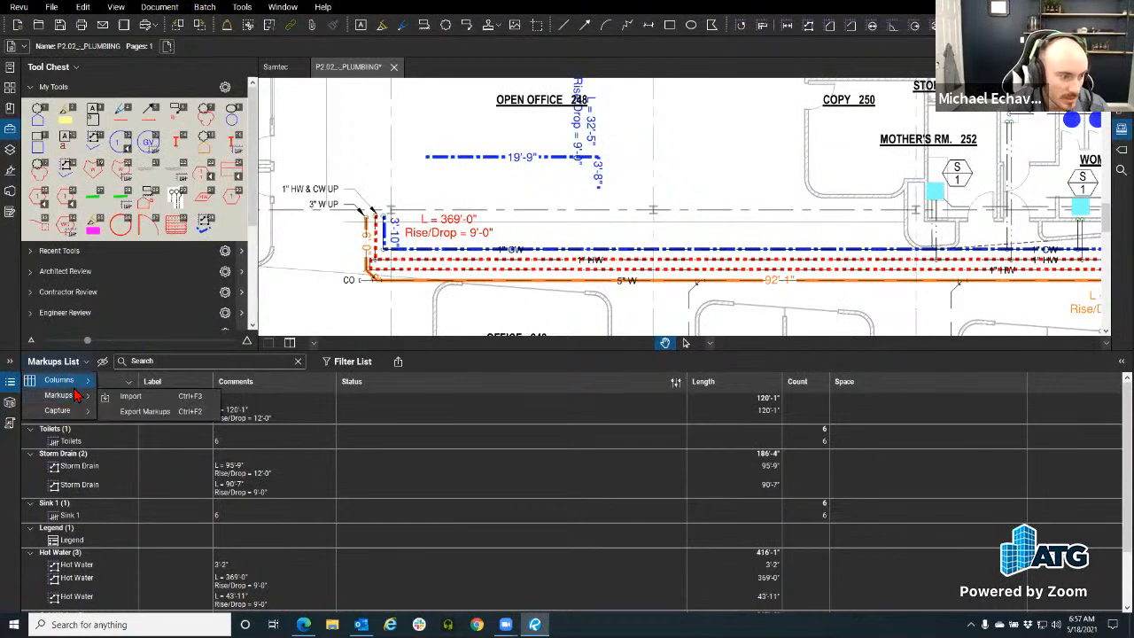
{"action": "mouse_move", "coordinate": [80, 385]}
{"action": "left_click", "coordinate": [148, 604]}
{"action": "left_click", "coordinate": [510, 207]}
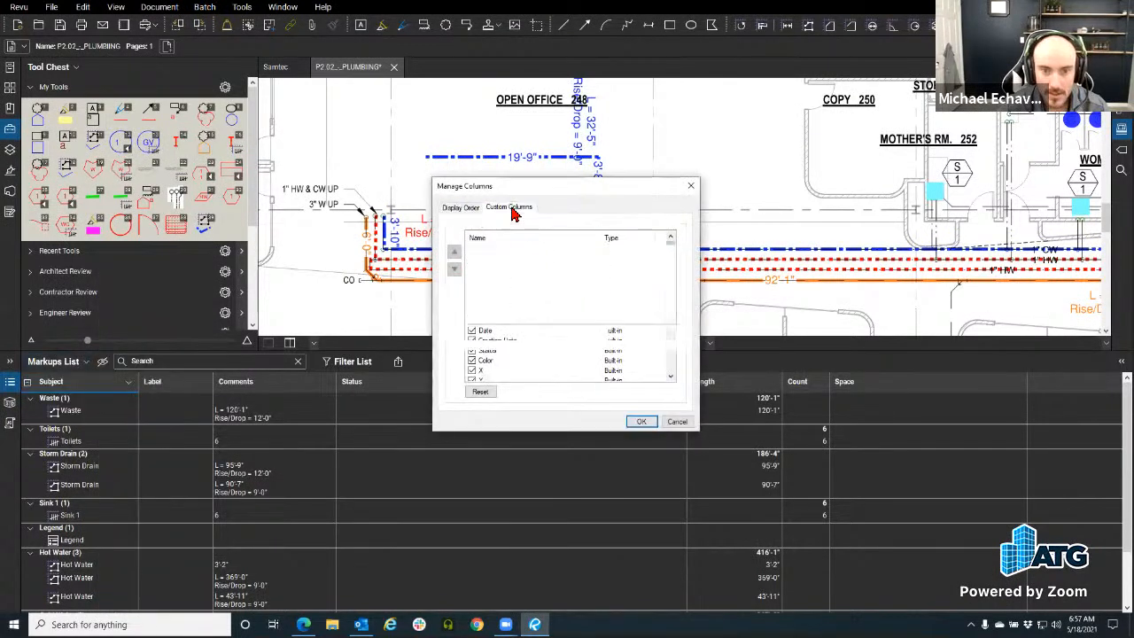
Step: Add a Cost Number custom column and save it to the profile's column template
{"action": "left_click", "coordinate": [622, 334]}
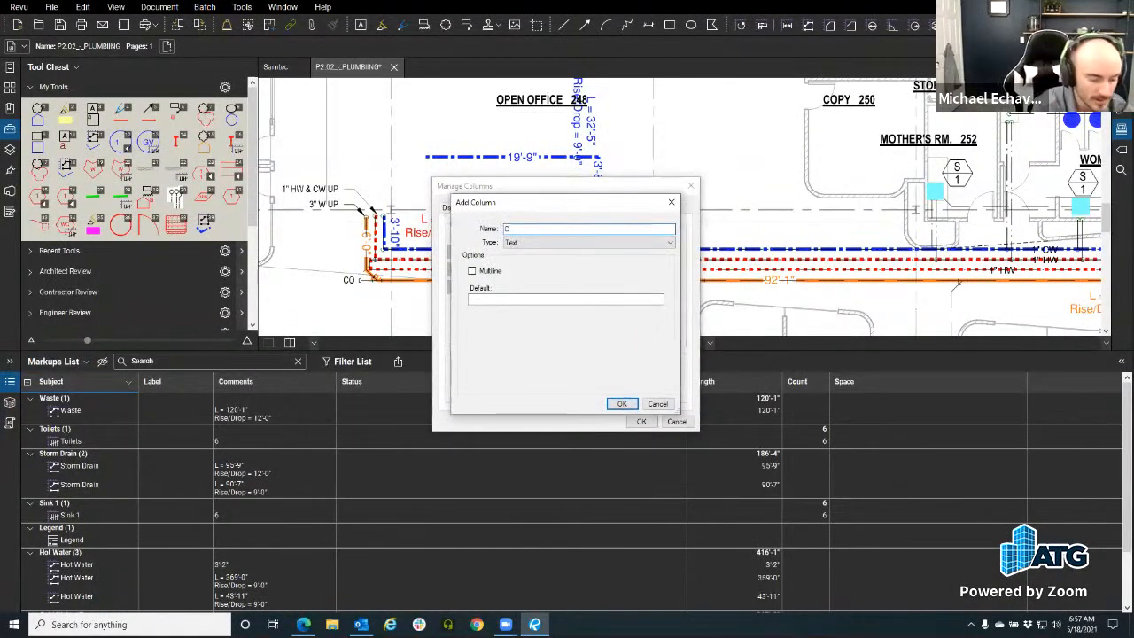
{"action": "type", "text": "Cost"}
{"action": "left_click", "coordinate": [532, 242]}
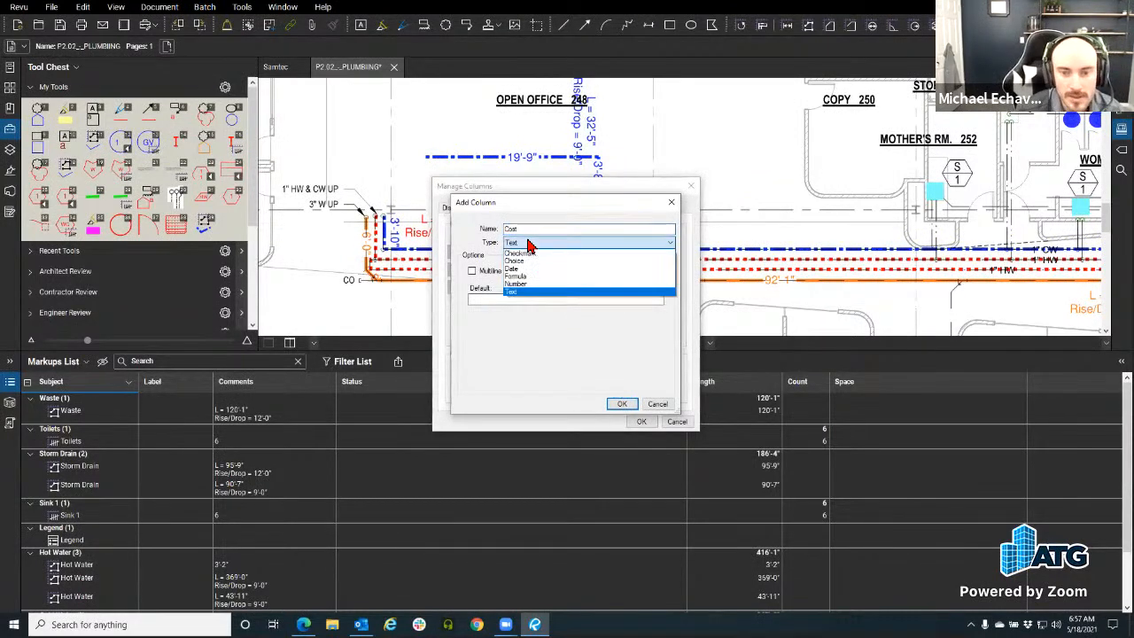
{"action": "left_click", "coordinate": [526, 284]}
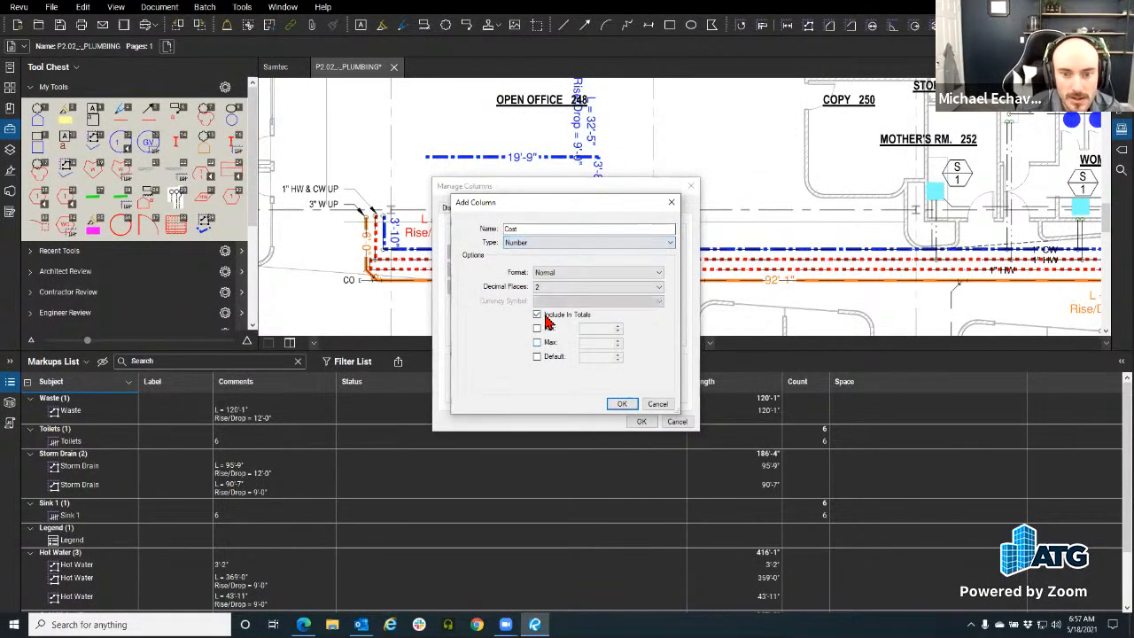
{"action": "left_click", "coordinate": [624, 404]}
{"action": "left_click", "coordinate": [638, 369]}
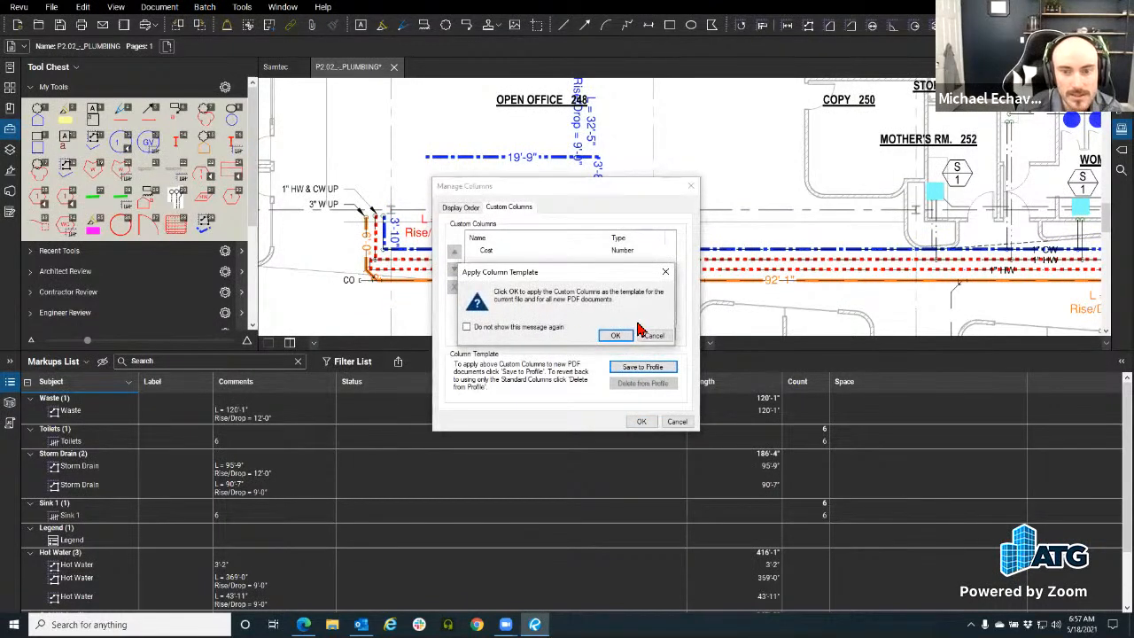
{"action": "left_click", "coordinate": [615, 335]}
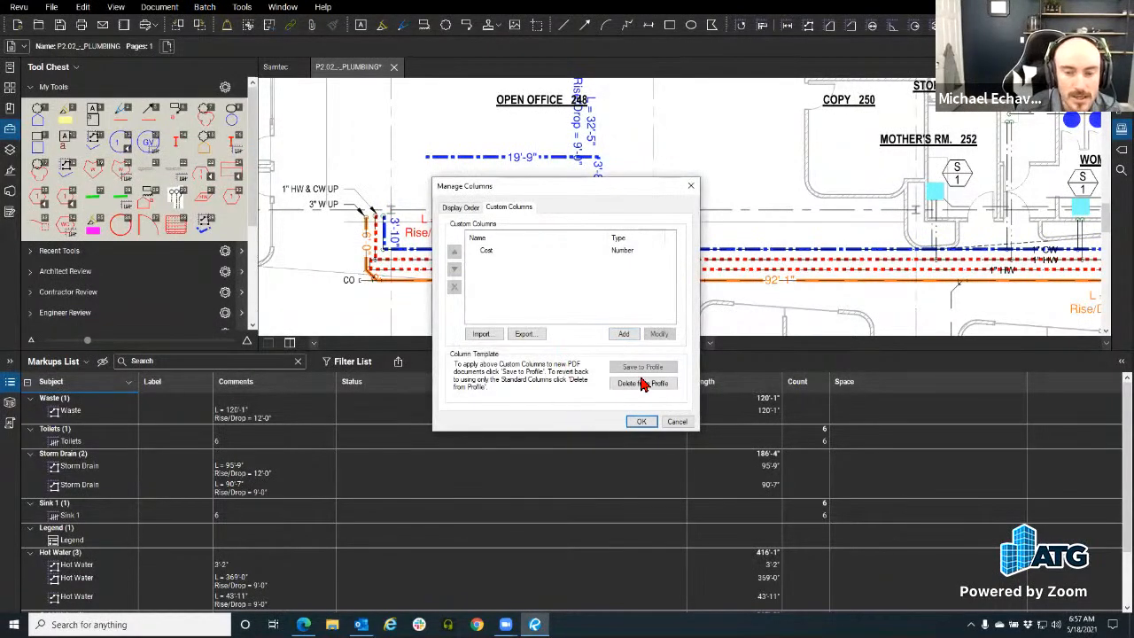
{"action": "left_click", "coordinate": [624, 334]}
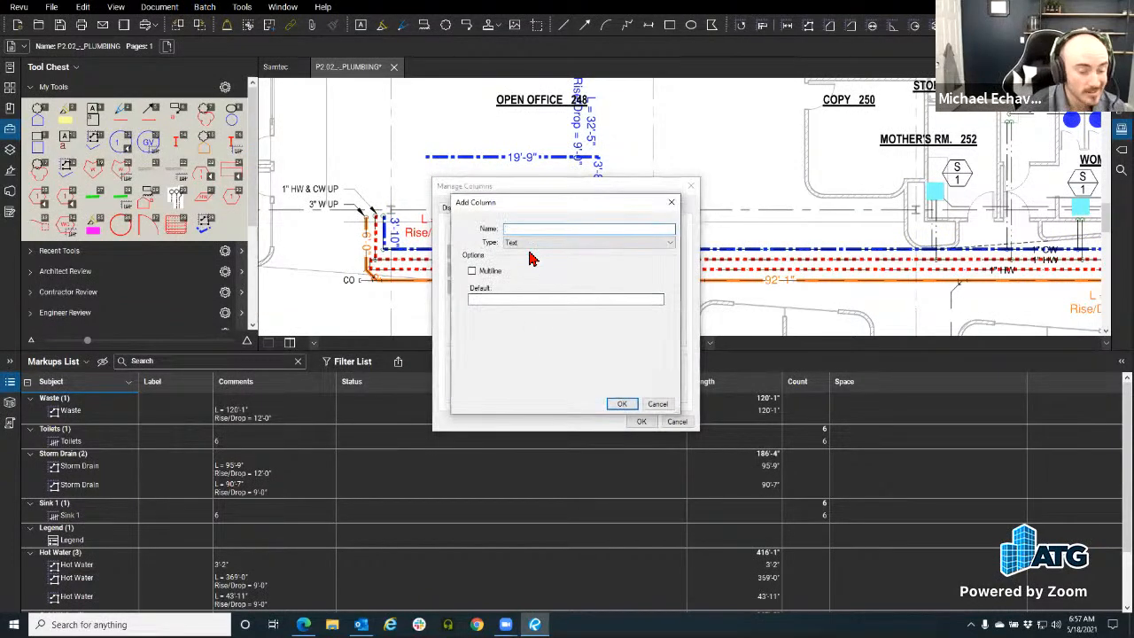
Step: Create a Total Formula column with expression Length * Cost in Currency format
{"action": "type", "text": "Total"}
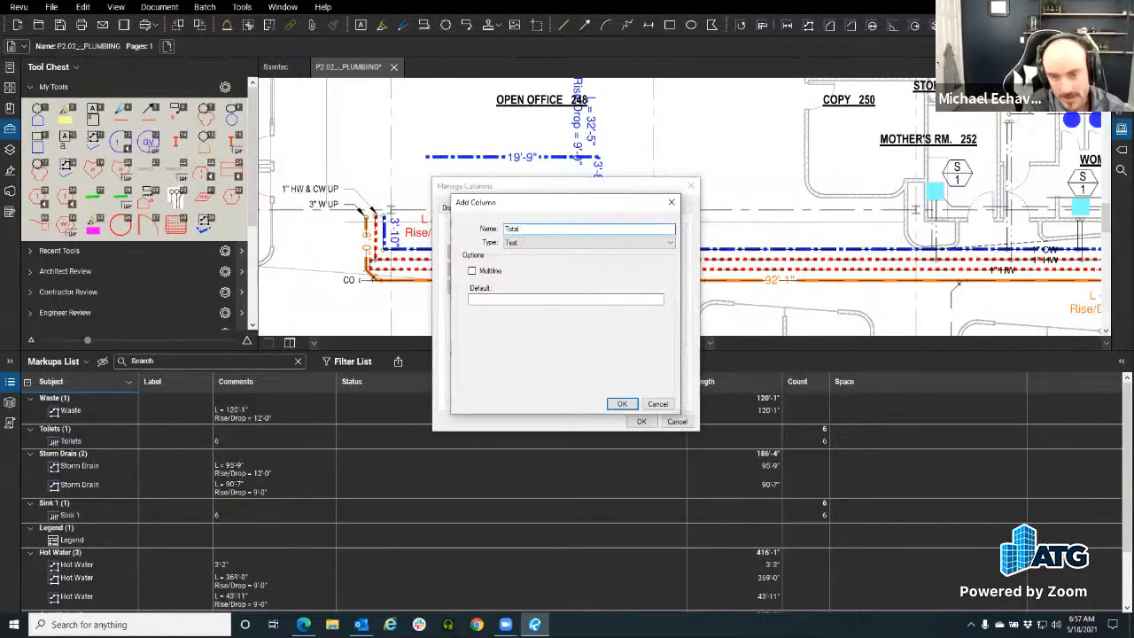
{"action": "left_click", "coordinate": [528, 244]}
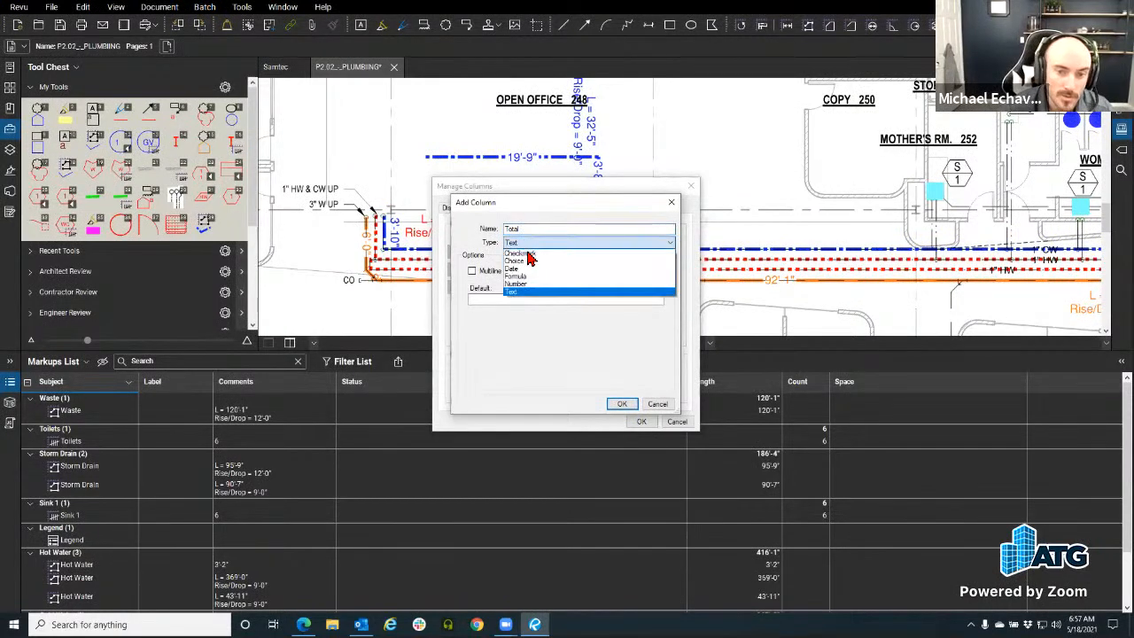
{"action": "left_click", "coordinate": [530, 279]}
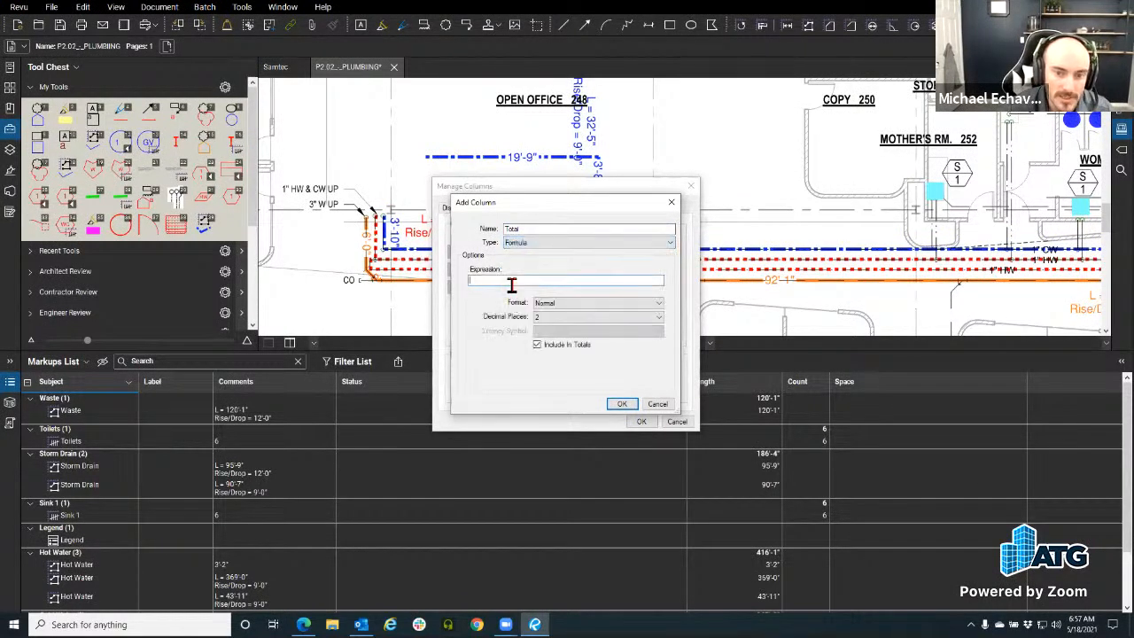
{"action": "type", "text": "L"}
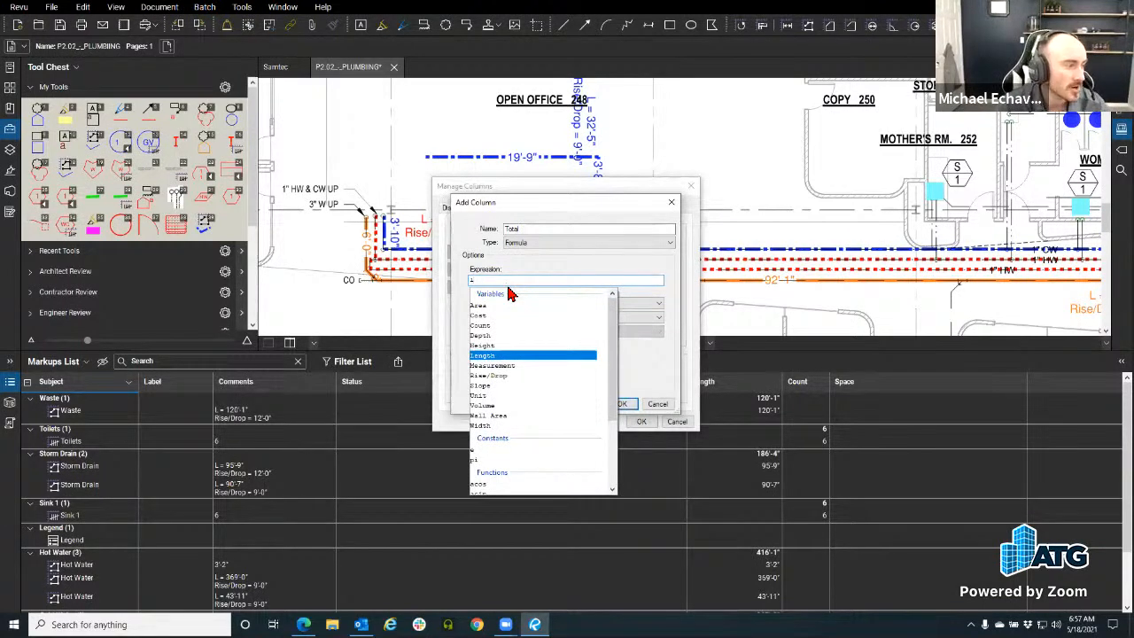
{"action": "left_click", "coordinate": [480, 358]}
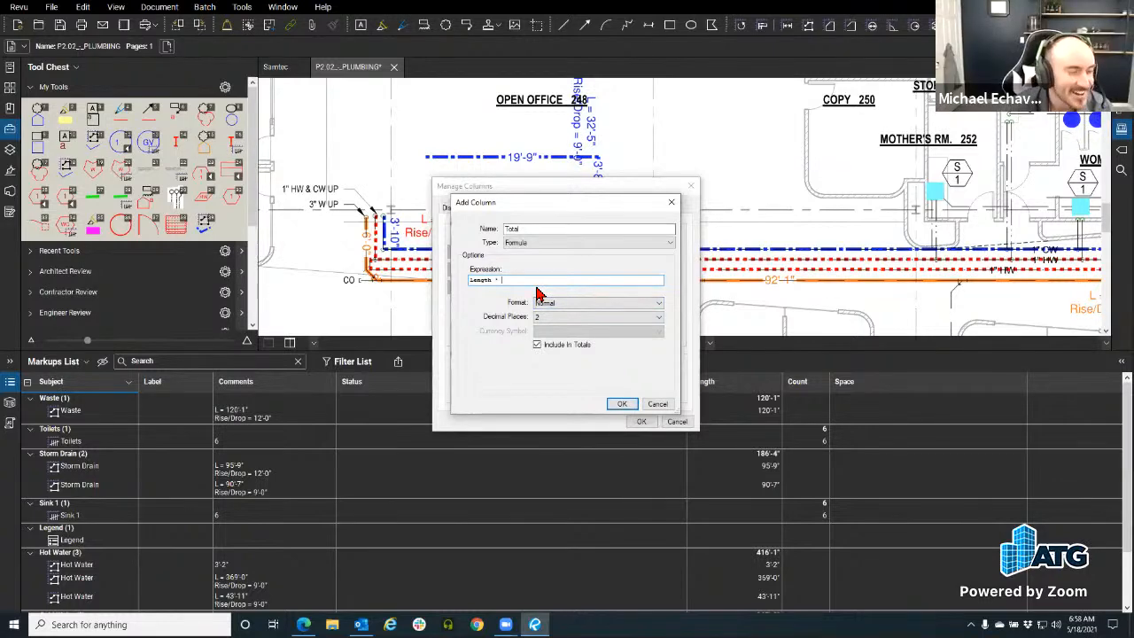
{"action": "type", "text": "c"}
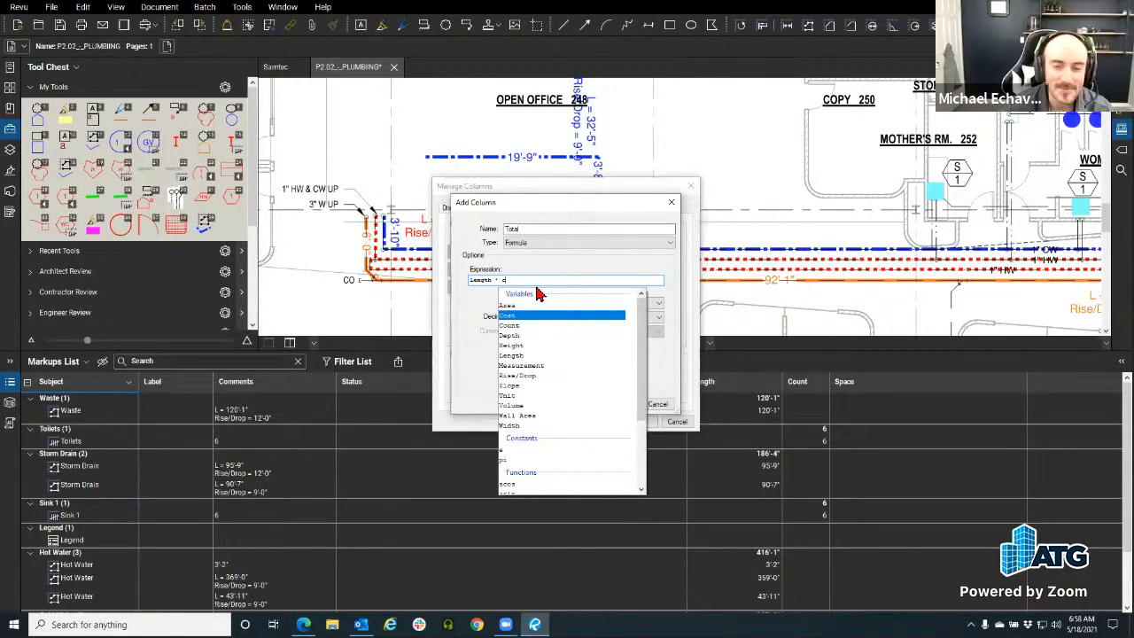
{"action": "left_click", "coordinate": [517, 321]}
{"action": "left_click_drag", "start_coordinate": [532, 282], "coordinate": [368, 285]}
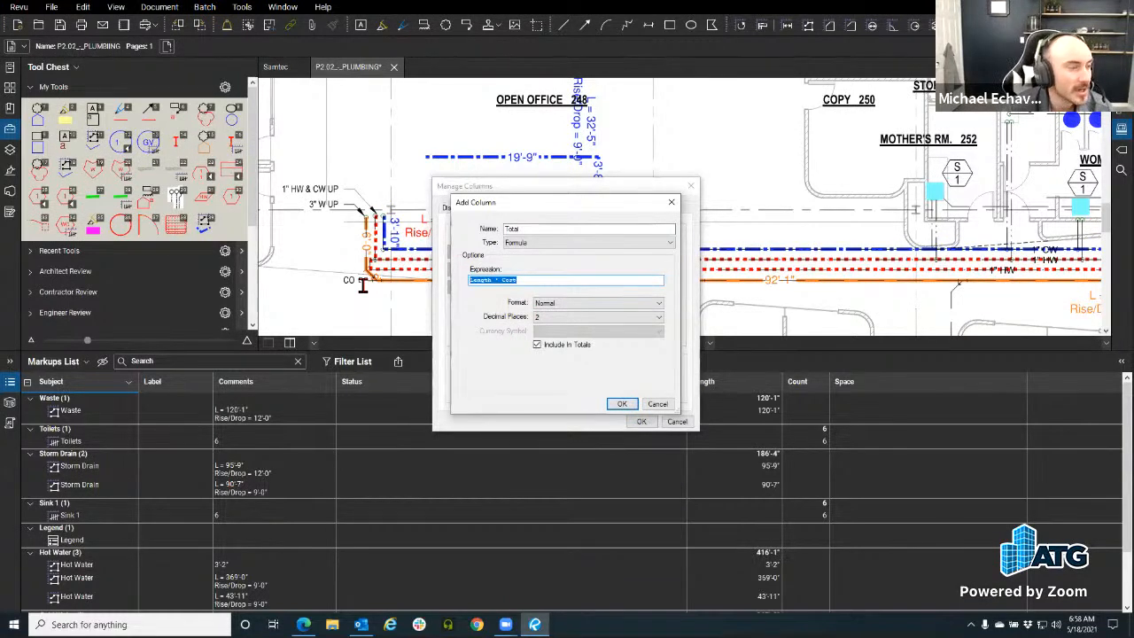
{"action": "left_click", "coordinate": [568, 303]}
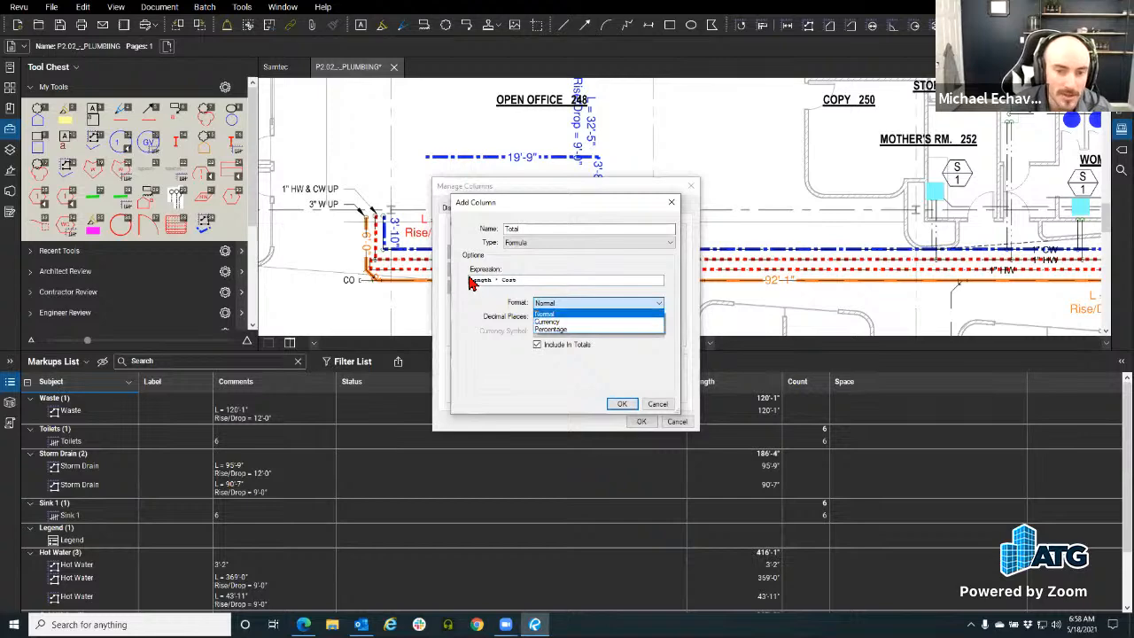
{"action": "left_click", "coordinate": [574, 324]}
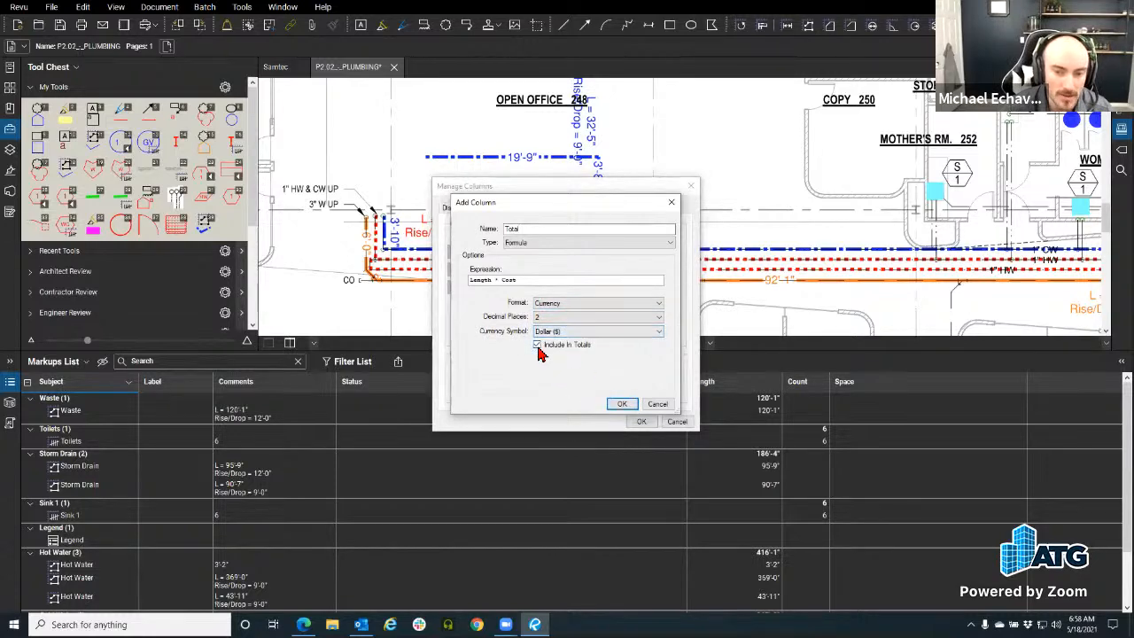
{"action": "left_click", "coordinate": [621, 405]}
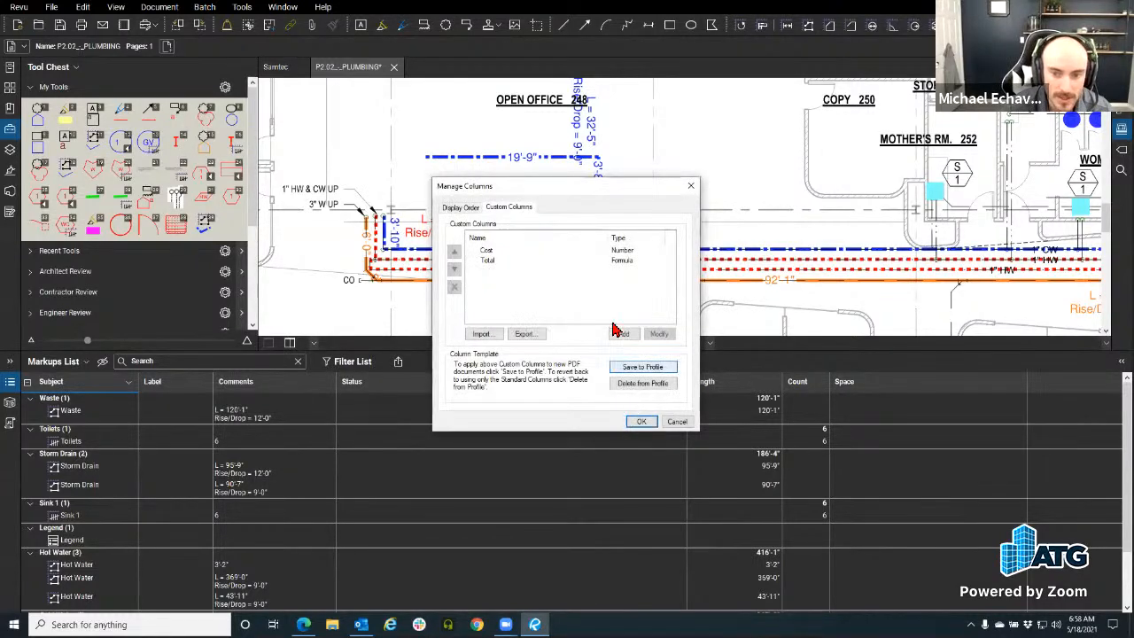
Step: Save the Total column to the profile template and close Manage Columns
{"action": "left_click", "coordinate": [523, 261]}
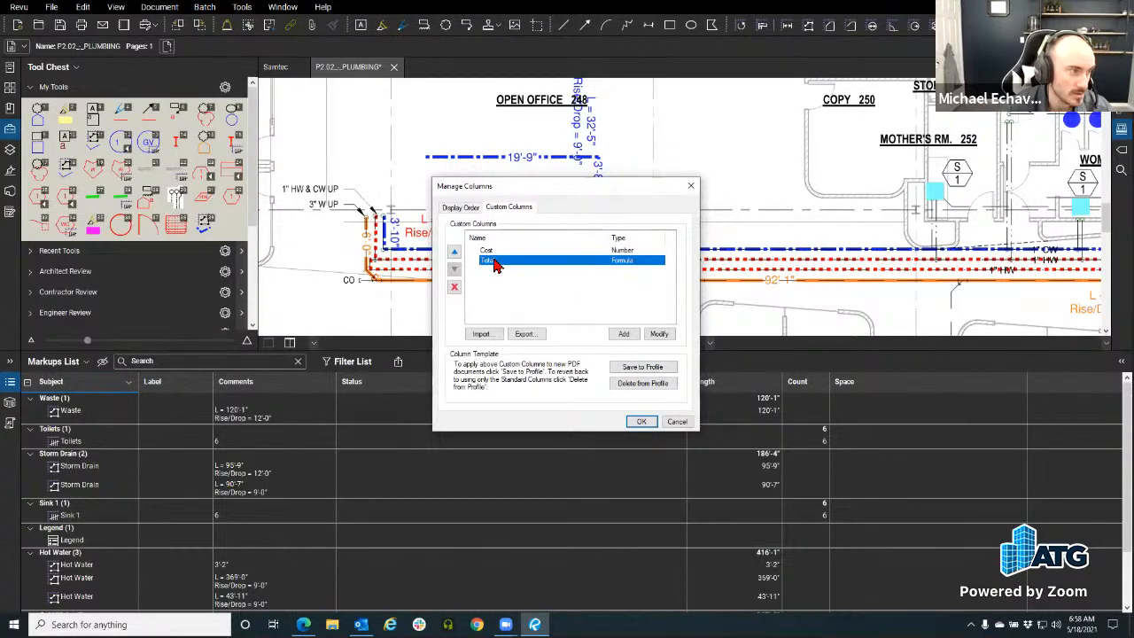
{"action": "left_click", "coordinate": [651, 369]}
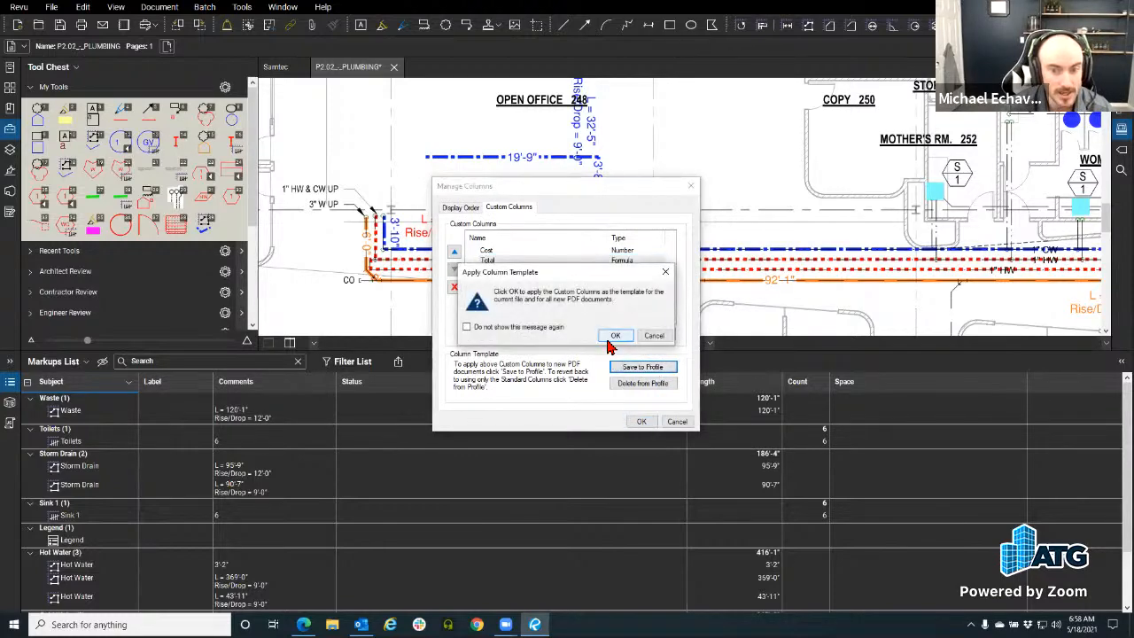
{"action": "left_click", "coordinate": [621, 343]}
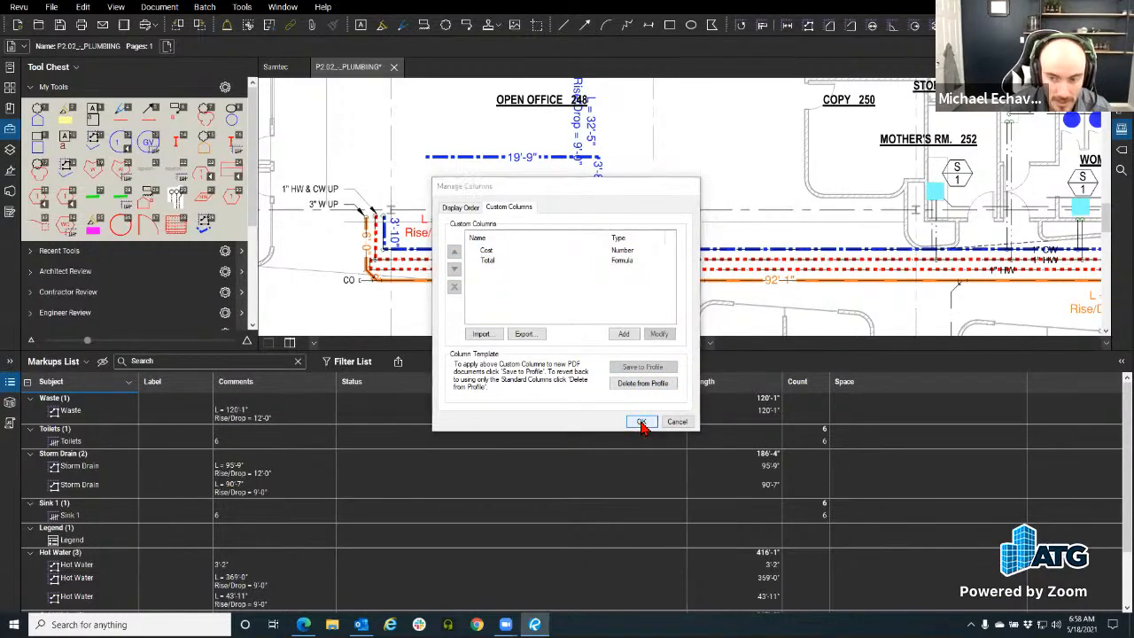
{"action": "left_click", "coordinate": [639, 422]}
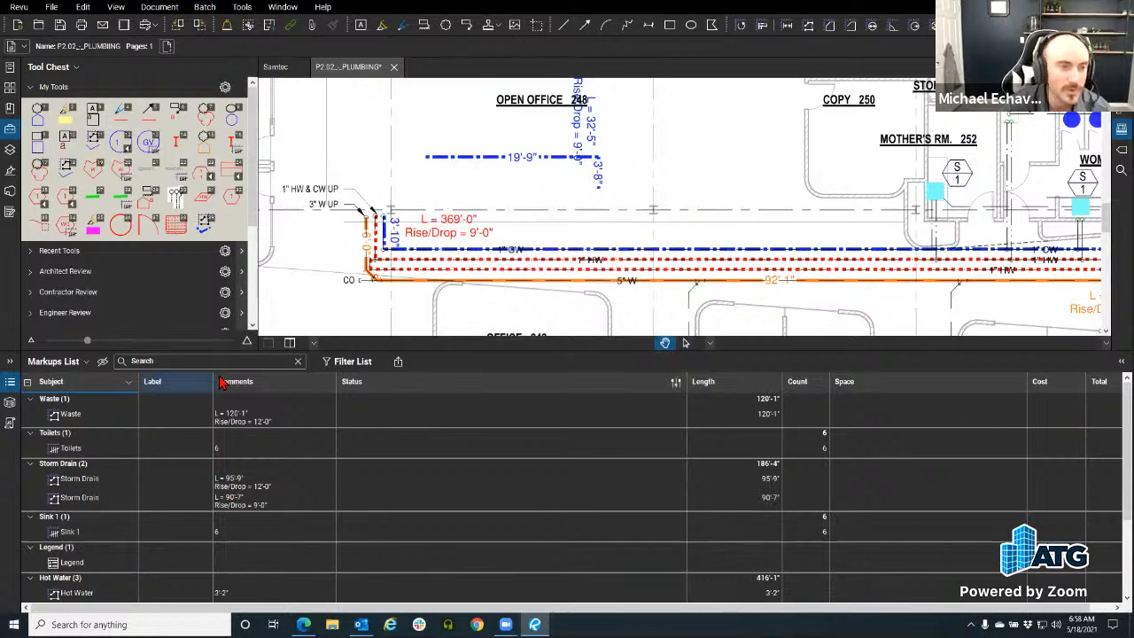
Step: Switch to the Polylength measurement tool in My Tools and scroll through its Properties
{"action": "left_click", "coordinate": [205, 226]}
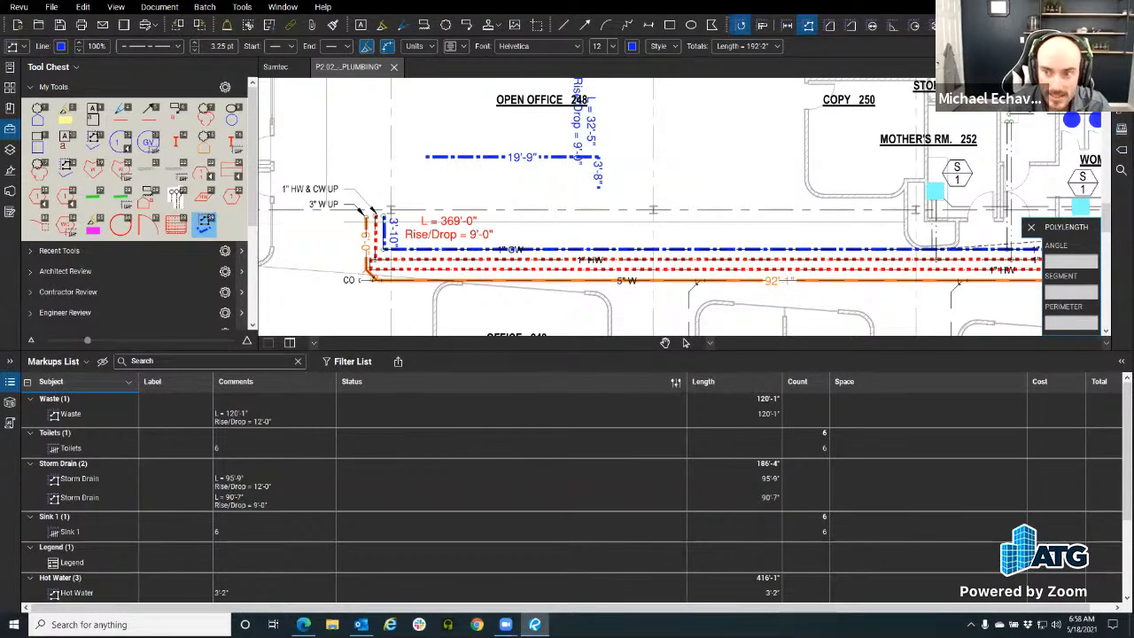
{"action": "scroll", "coordinate": [1056, 273], "scroll_direction": "down", "scroll_amount": 2}
{"action": "scroll", "coordinate": [1056, 273], "scroll_direction": "down", "scroll_amount": 1}
Step: Enlarge the drawing area and keep the polylength tool's line style as Gas
{"action": "left_click_drag", "start_coordinate": [998, 353], "coordinate": [990, 525]}
{"action": "left_click", "coordinate": [1052, 269]}
{"action": "scroll", "coordinate": [1051, 332], "scroll_direction": "up", "scroll_amount": 3}
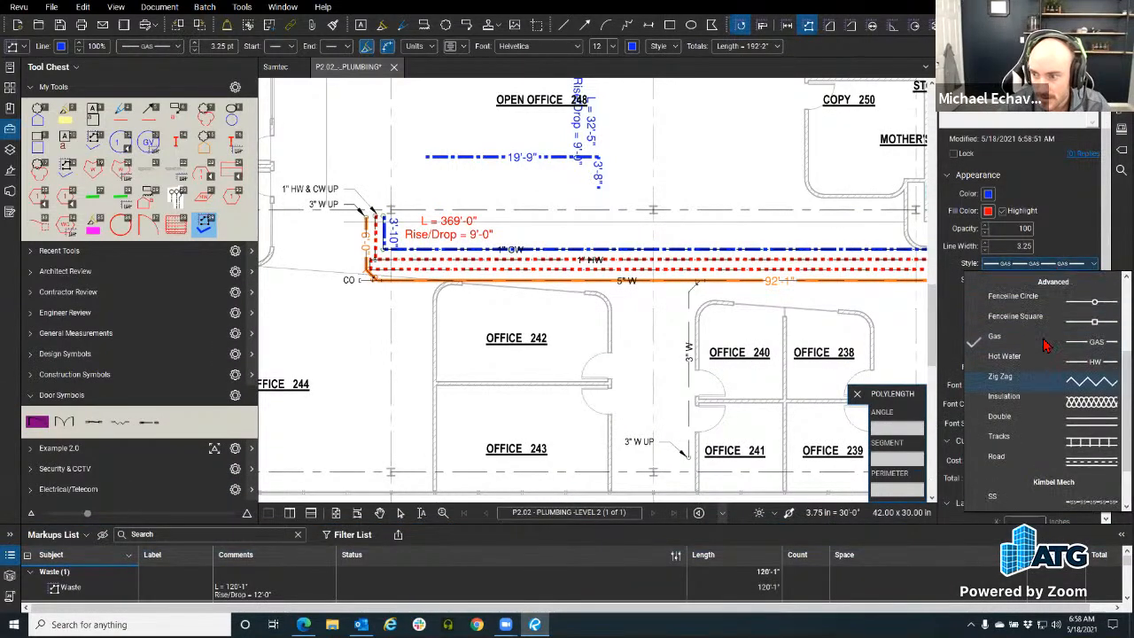
{"action": "left_click", "coordinate": [1052, 265]}
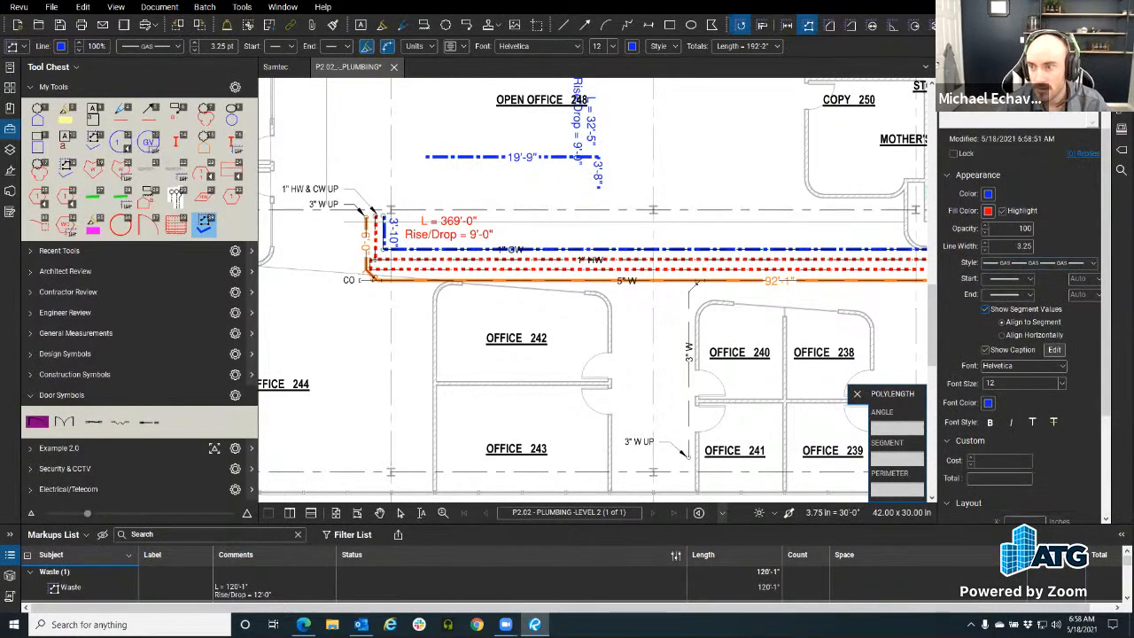
Step: Give the polylength markup a Cost of 2.00 in Properties, then drop the measurement tool
{"action": "left_click", "coordinate": [922, 489]}
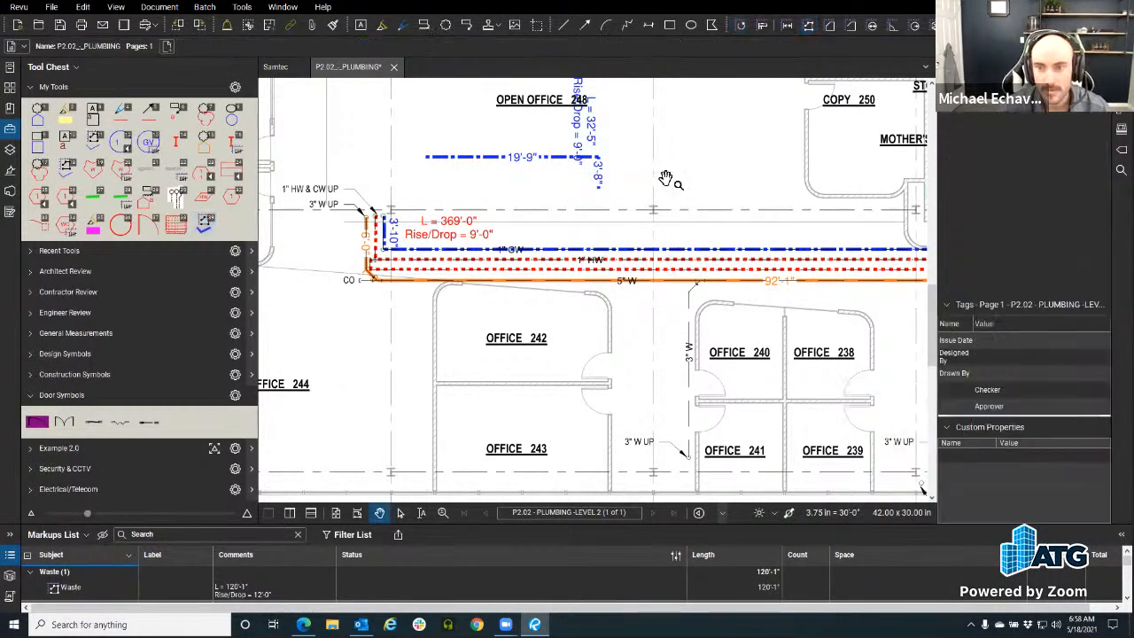
{"action": "left_click", "coordinate": [922, 489]}
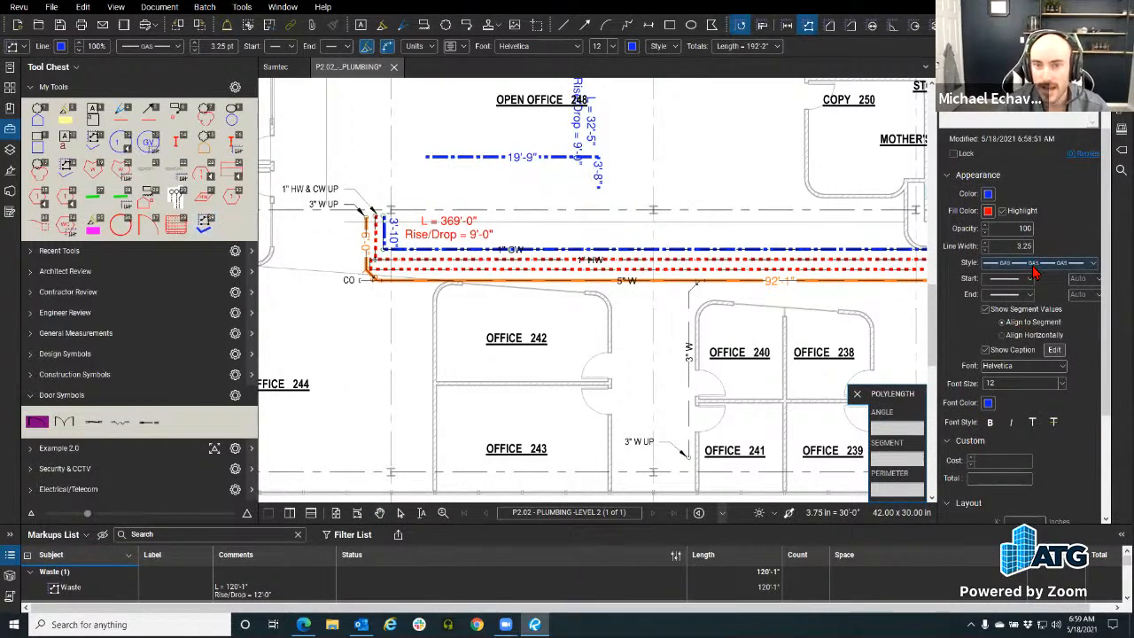
{"action": "left_click_drag", "start_coordinate": [1106, 208], "coordinate": [1106, 314]}
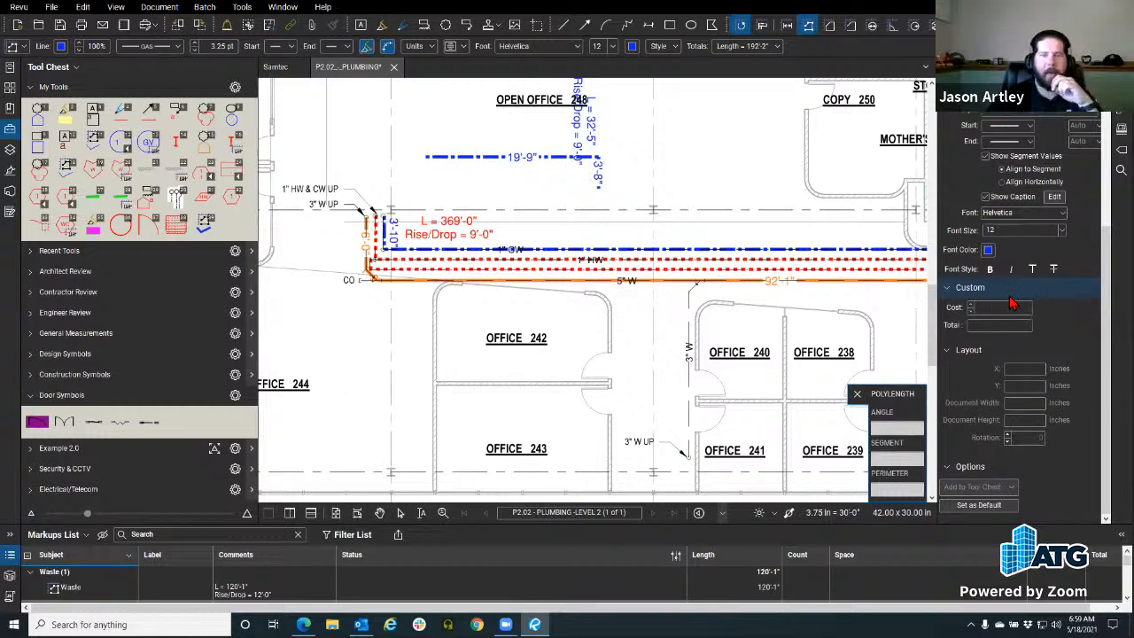
{"action": "scroll", "coordinate": [1019, 310], "scroll_direction": "up", "scroll_amount": 2}
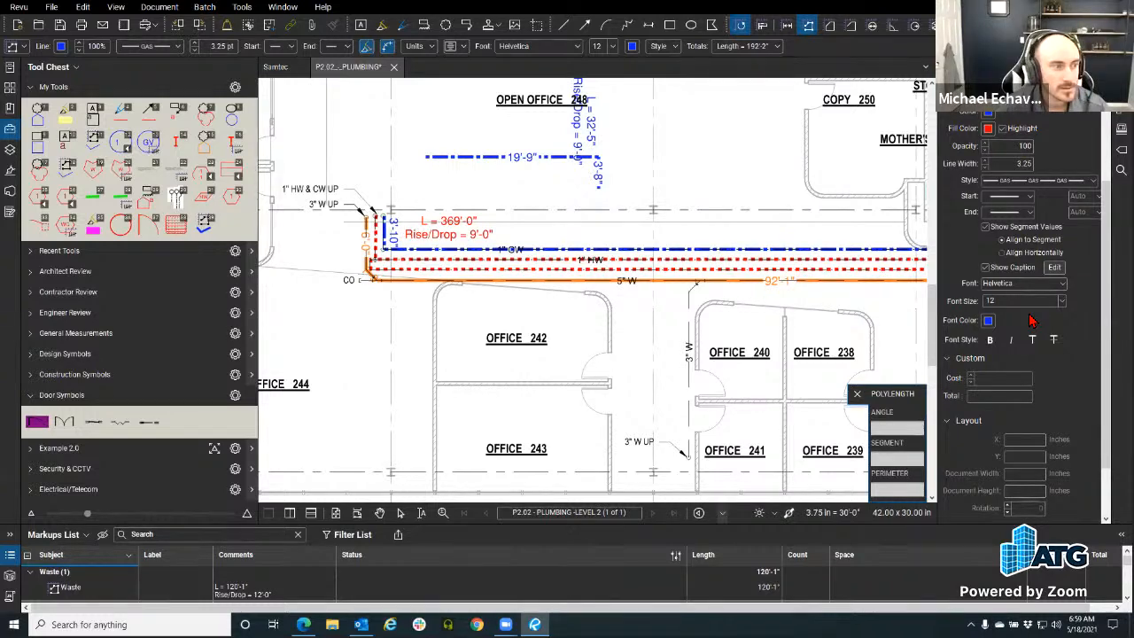
{"action": "key", "text": "ctrl"}
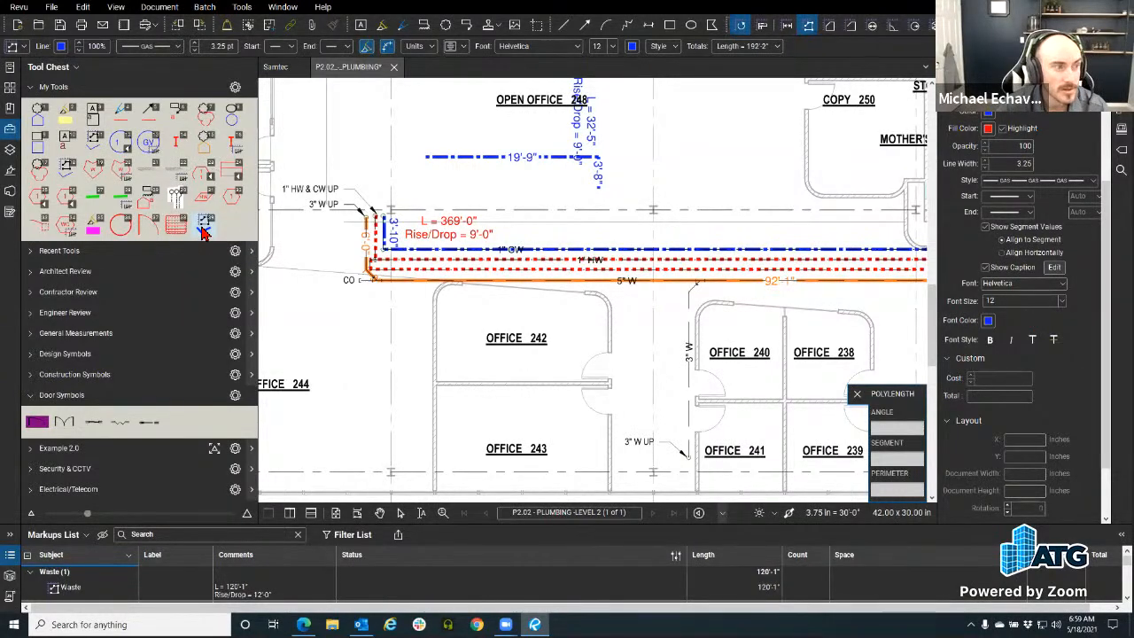
{"action": "key", "text": "ctrl"}
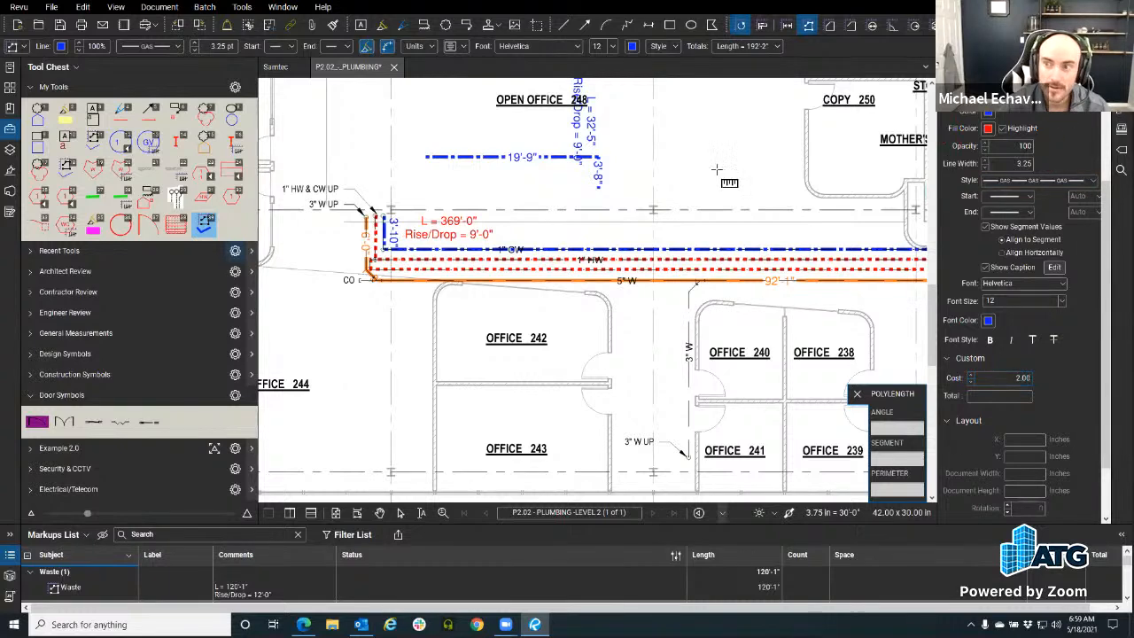
{"action": "key", "text": "Escape"}
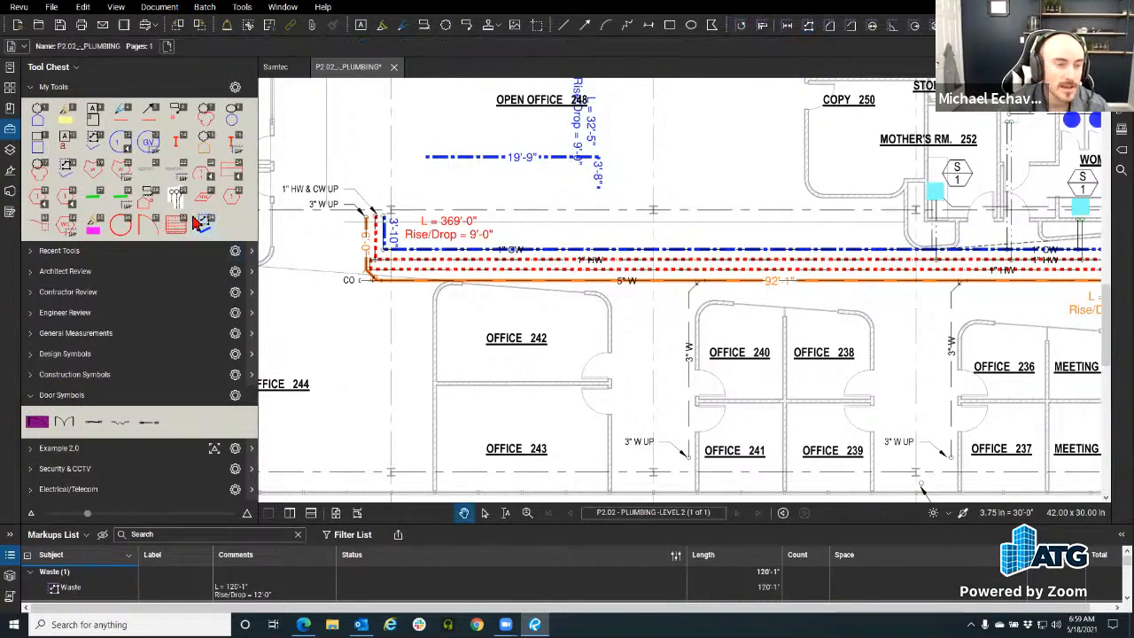
Step: Confirm the saved polylength tool's Cost of 2.00, then pick the brick-hatch cloud tool
{"action": "left_click", "coordinate": [197, 223]}
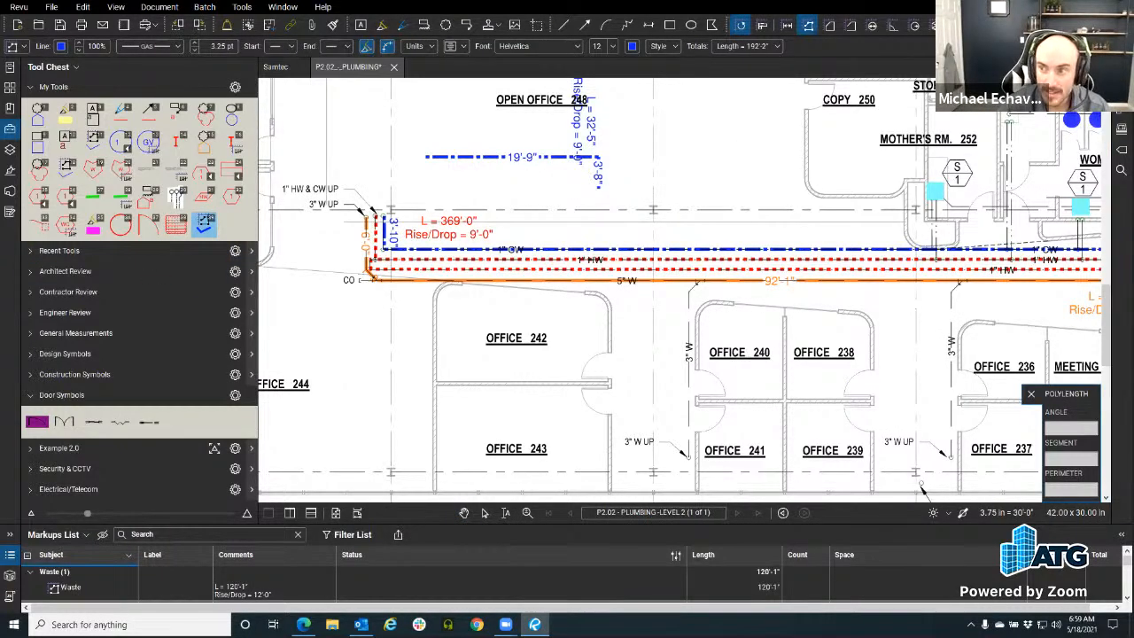
{"action": "left_click", "coordinate": [1121, 68]}
{"action": "left_click", "coordinate": [926, 387]}
{"action": "left_click", "coordinate": [925, 388]}
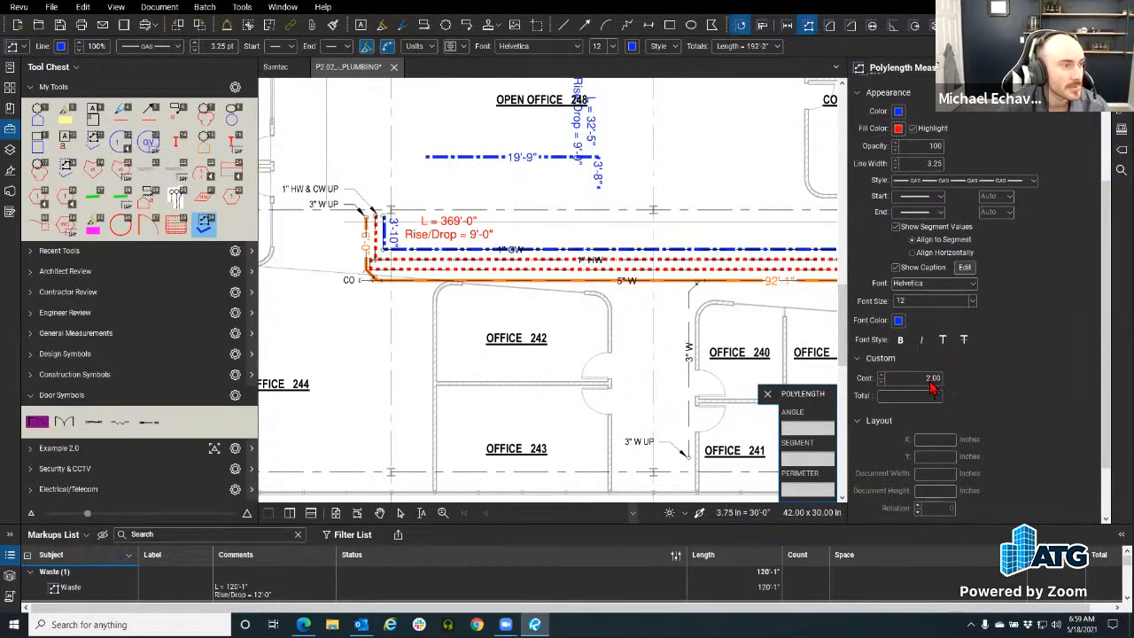
{"action": "left_click", "coordinate": [1122, 68]}
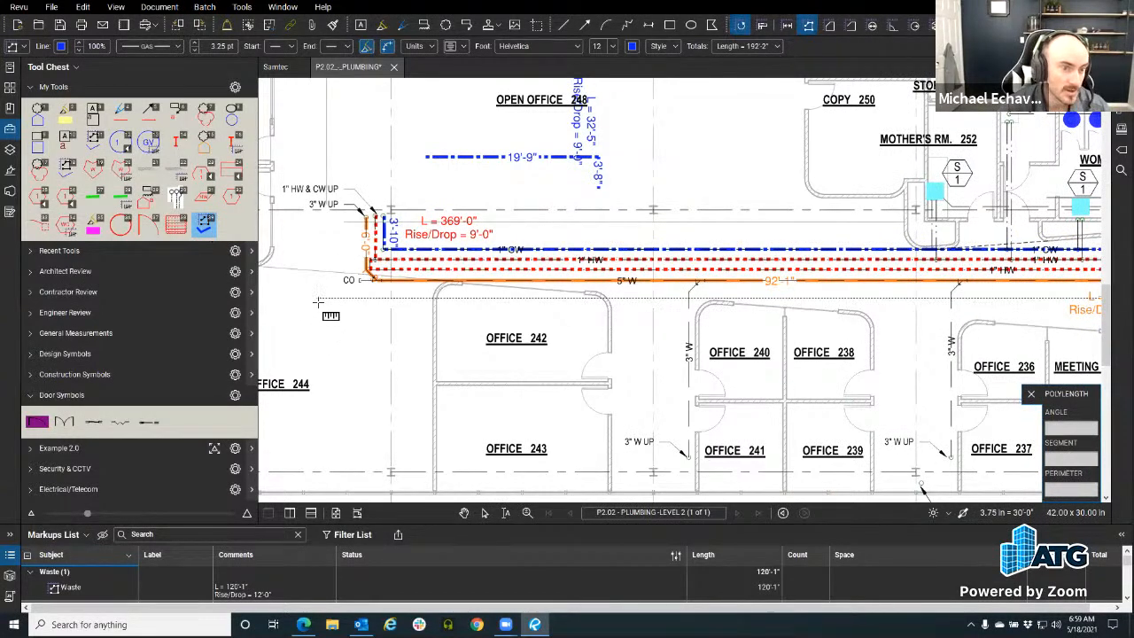
{"action": "key", "text": "Escape"}
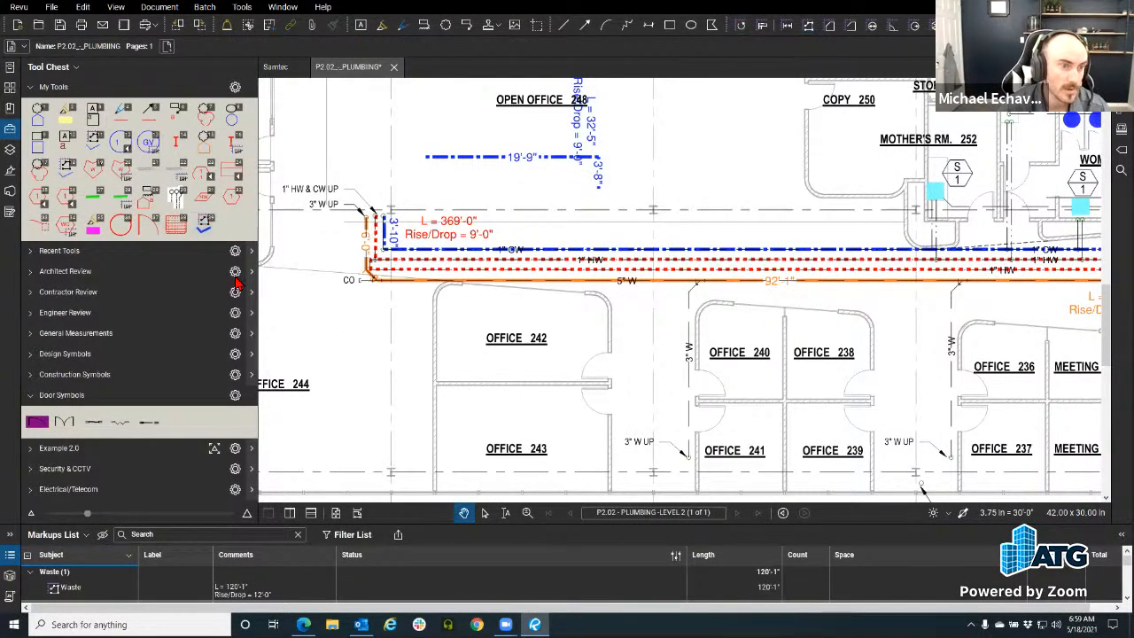
{"action": "left_click", "coordinate": [181, 226]}
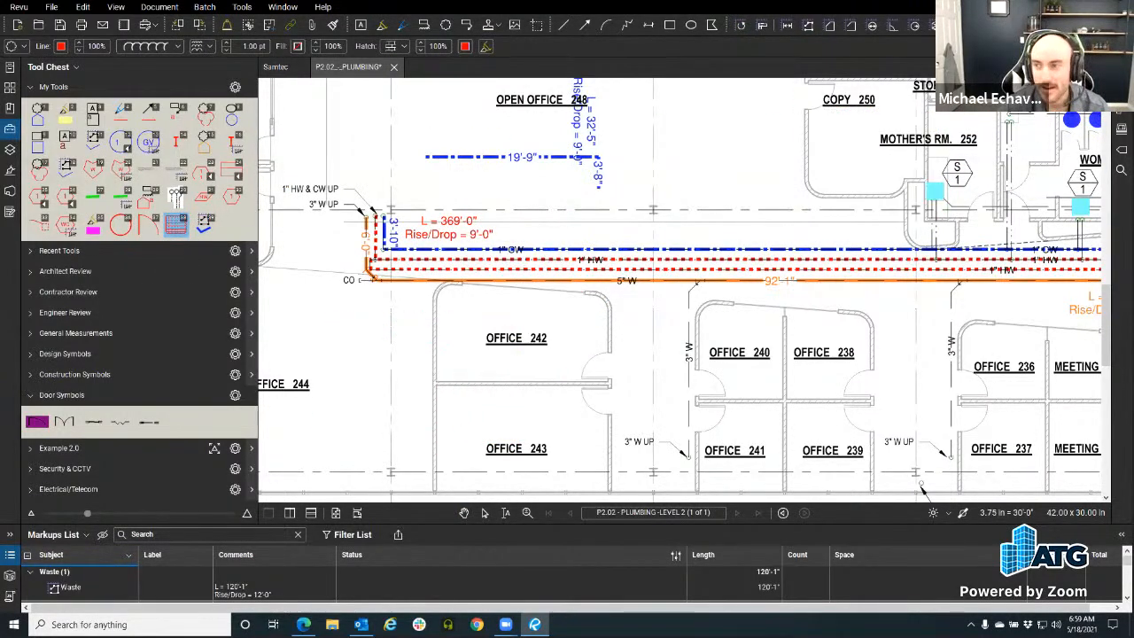
Step: Place a test brick-hatch cloud over Office 242 and delete it again
{"action": "left_click", "coordinate": [1122, 67]}
{"action": "left_click", "coordinate": [931, 457]}
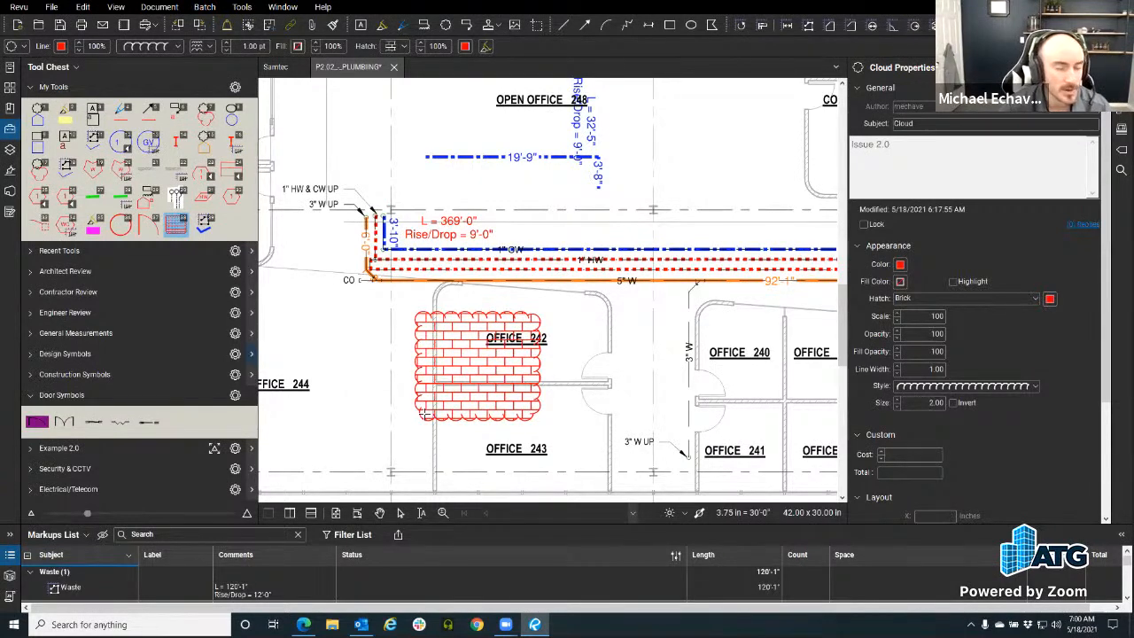
{"action": "left_click", "coordinate": [405, 398]}
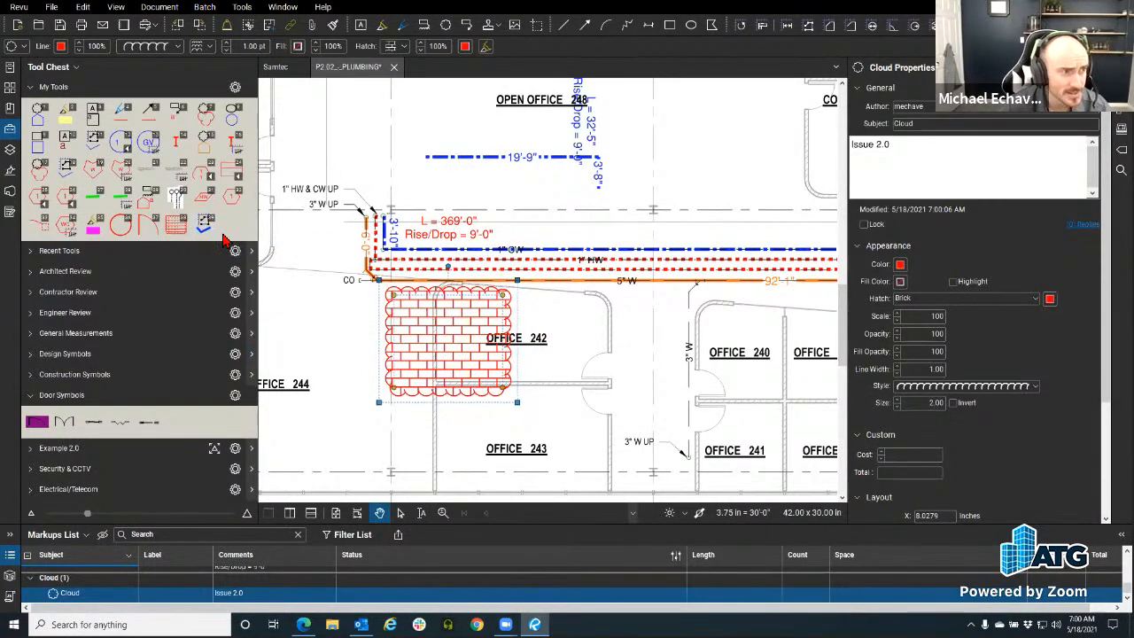
{"action": "key", "text": "Delete"}
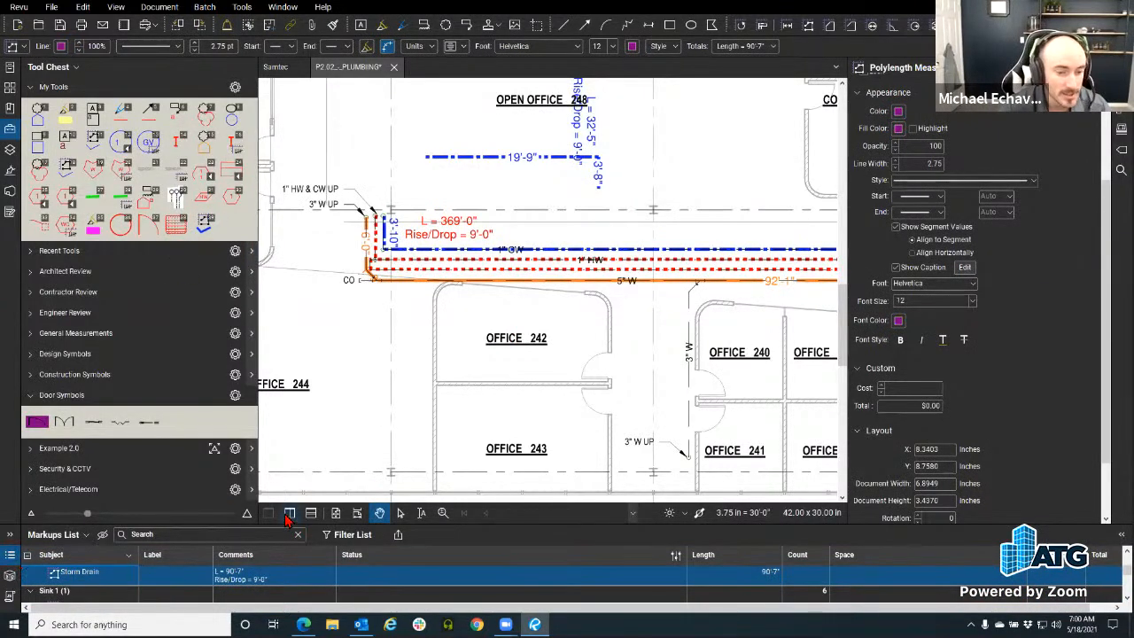
Step: Enlarge the Markups List and filter its Subject column to Cold Water only
{"action": "left_click_drag", "start_coordinate": [292, 524], "coordinate": [292, 329]}
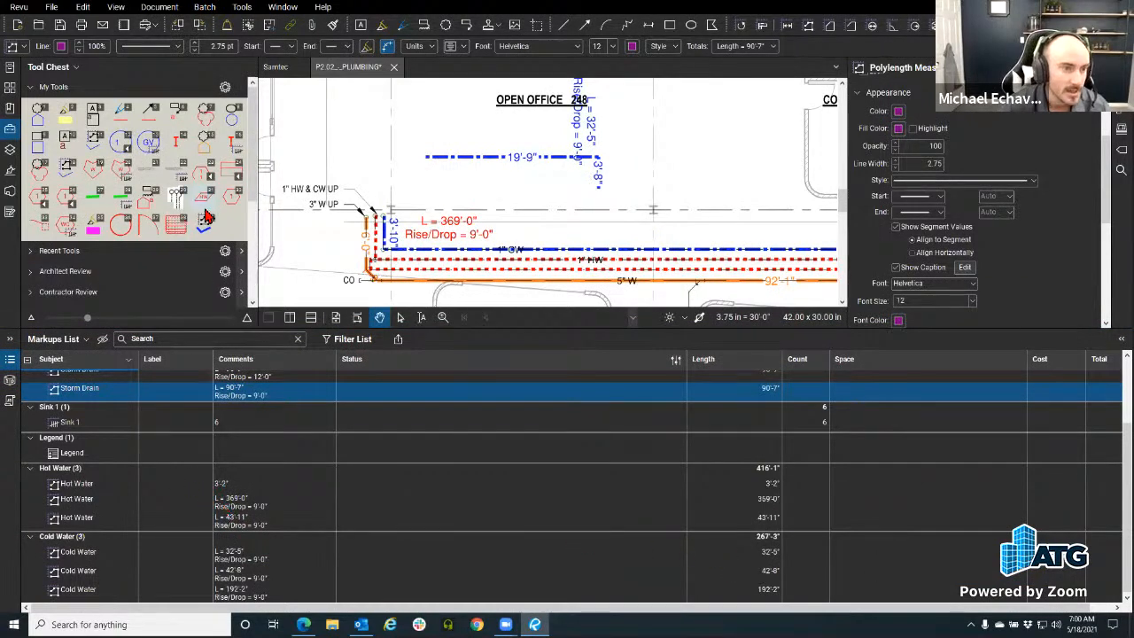
{"action": "left_click", "coordinate": [330, 339]}
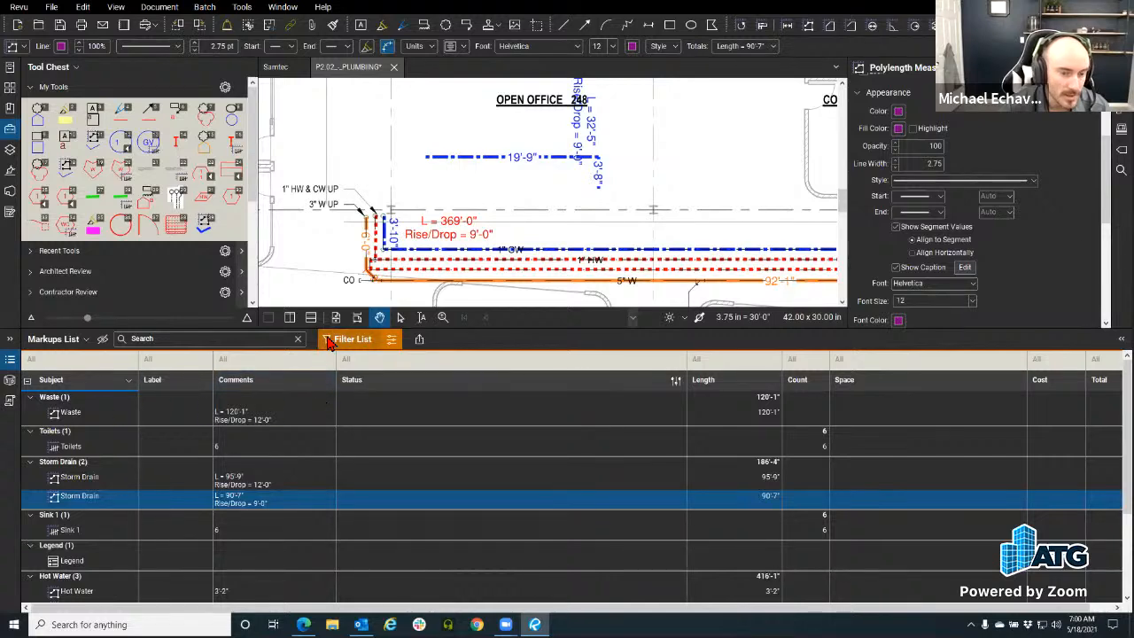
{"action": "left_click", "coordinate": [122, 359]}
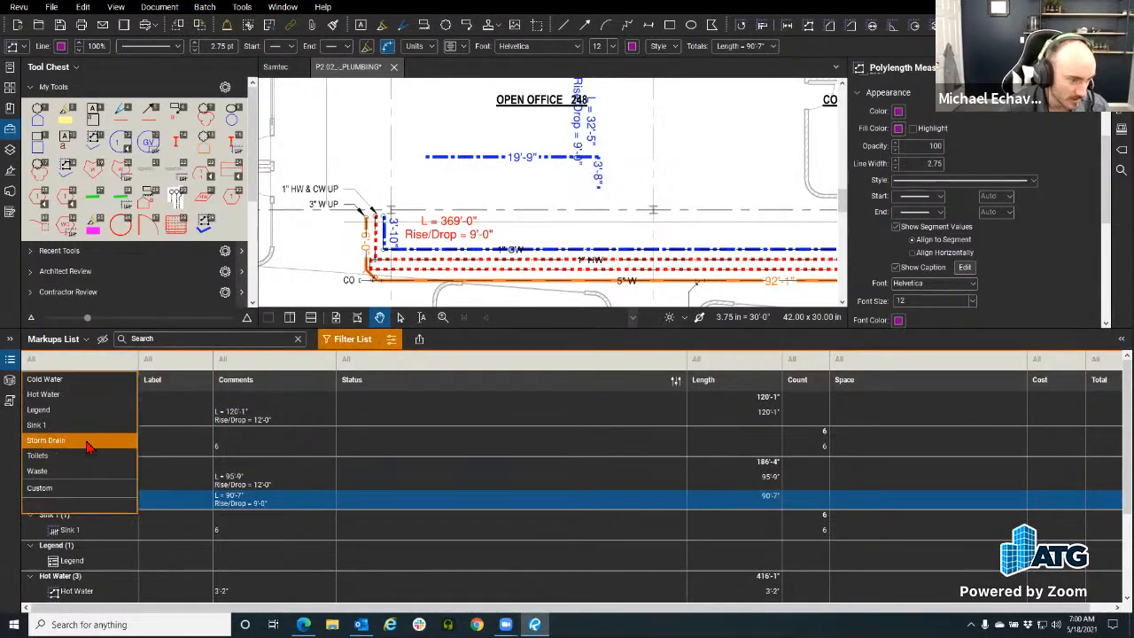
{"action": "left_click", "coordinate": [83, 395]}
{"action": "left_click", "coordinate": [84, 379]}
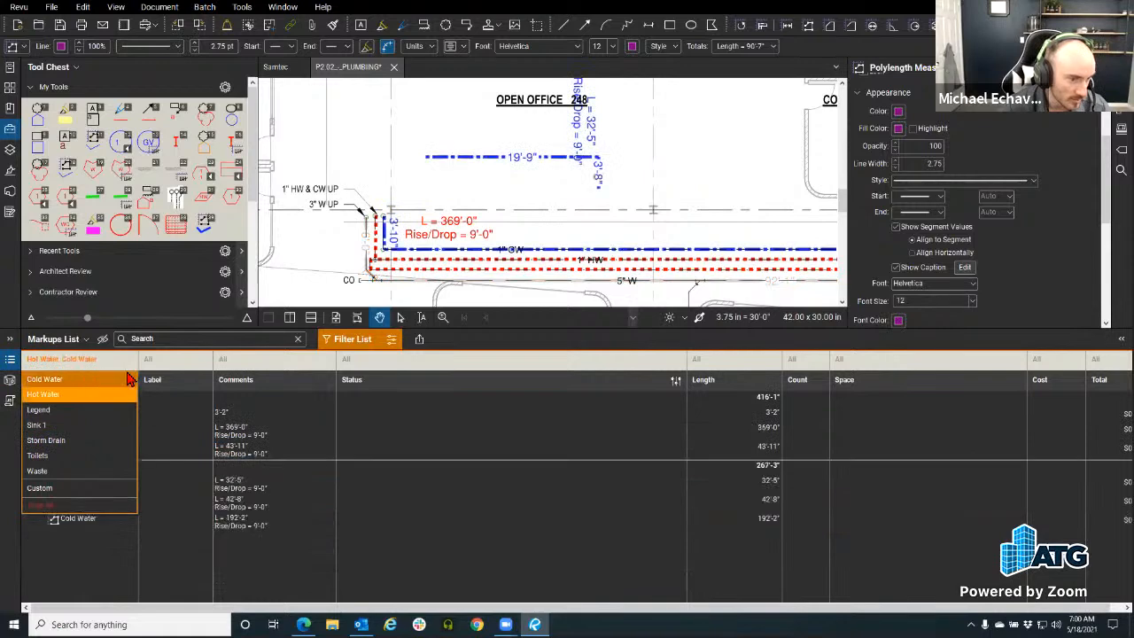
{"action": "left_click", "coordinate": [525, 346]}
{"action": "left_click_drag", "start_coordinate": [406, 609], "coordinate": [607, 607]}
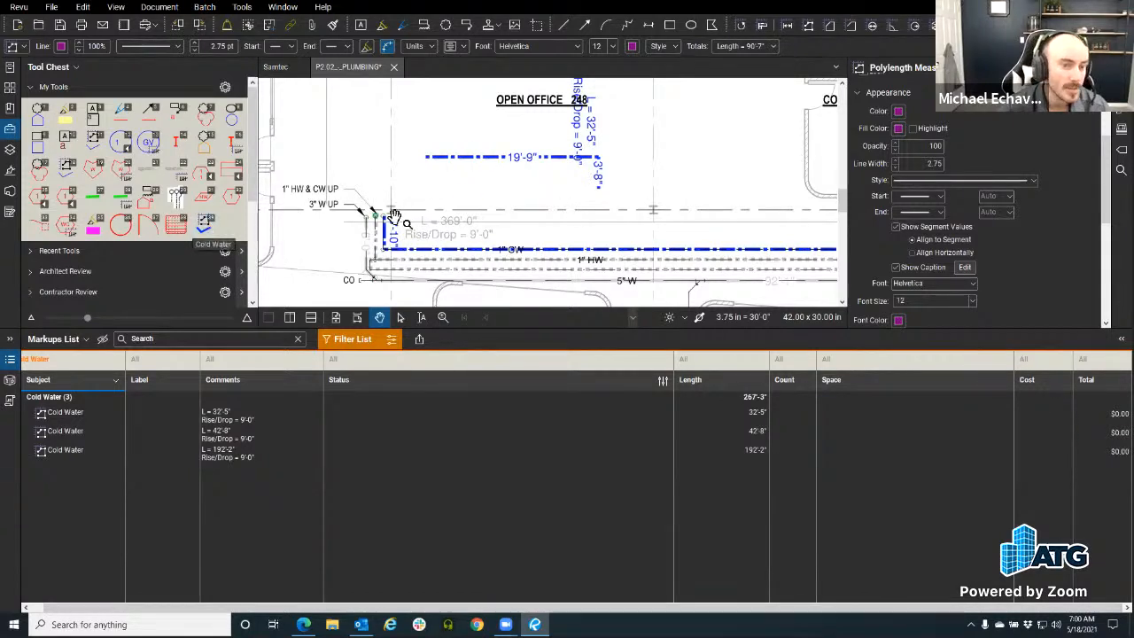
Step: Draw a new 33'-11" Cold Water polylength run on the sheet
{"action": "left_click", "coordinate": [205, 223]}
{"action": "scroll", "coordinate": [446, 162], "scroll_direction": "up", "scroll_amount": 3}
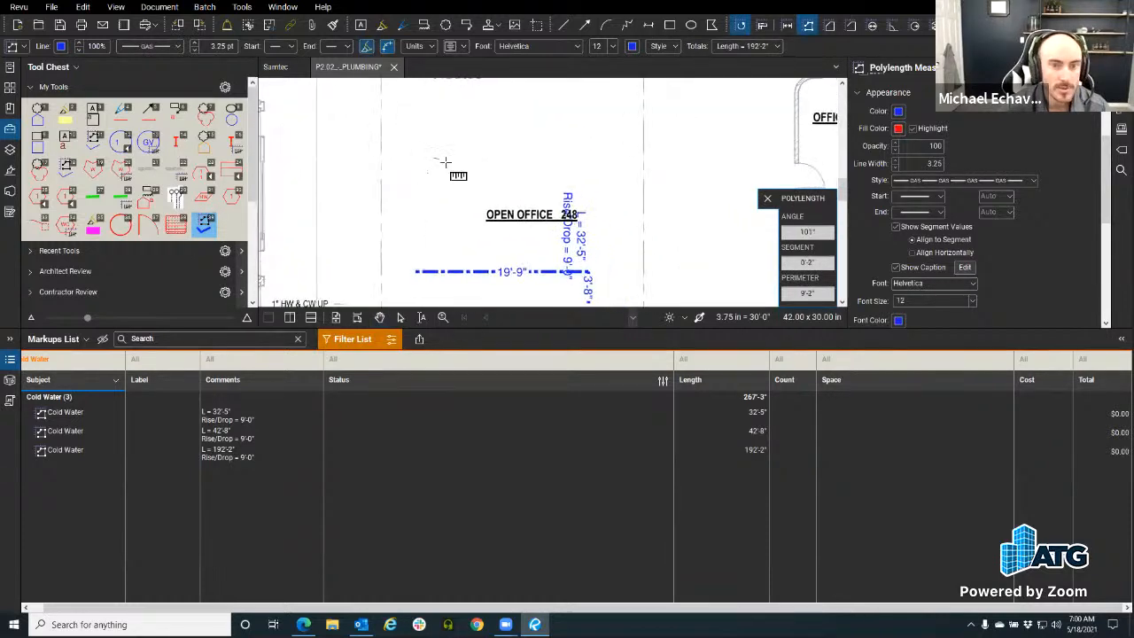
{"action": "left_click", "coordinate": [607, 158]}
{"action": "left_click", "coordinate": [607, 116]}
{"action": "key", "text": "Return"}
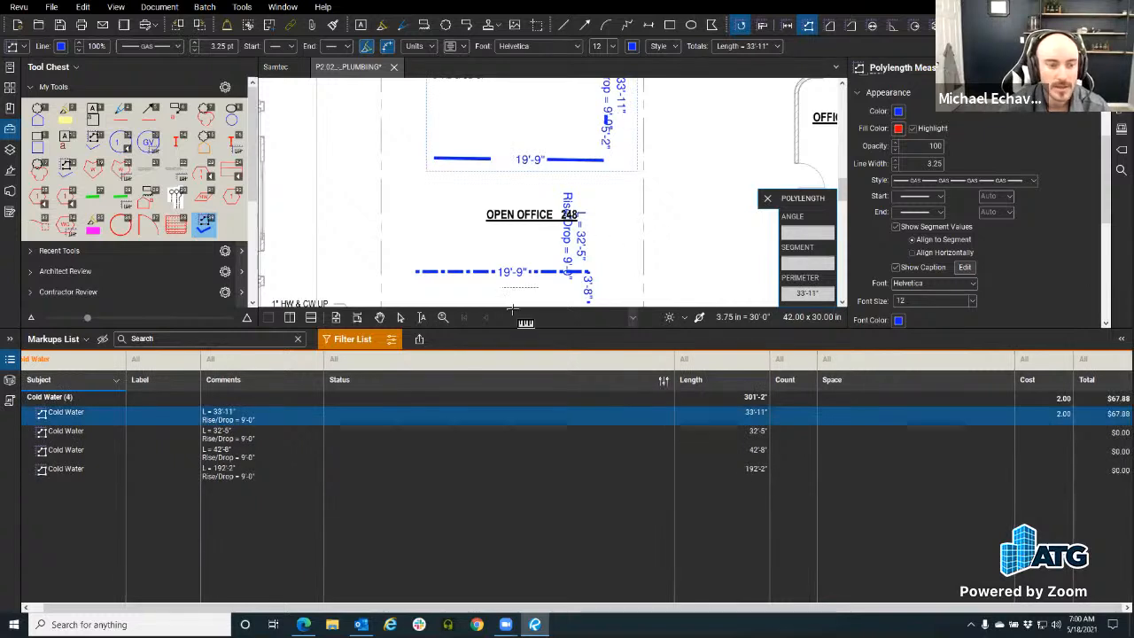
Step: Move the Length, Cost and Total columns right after Comments in the Markups List
{"action": "scroll", "coordinate": [671, 178], "scroll_direction": "right", "scroll_amount": 1}
{"action": "key", "text": "ctrl"}
{"action": "key", "text": "ctrl"}
{"action": "key", "text": "ctrl"}
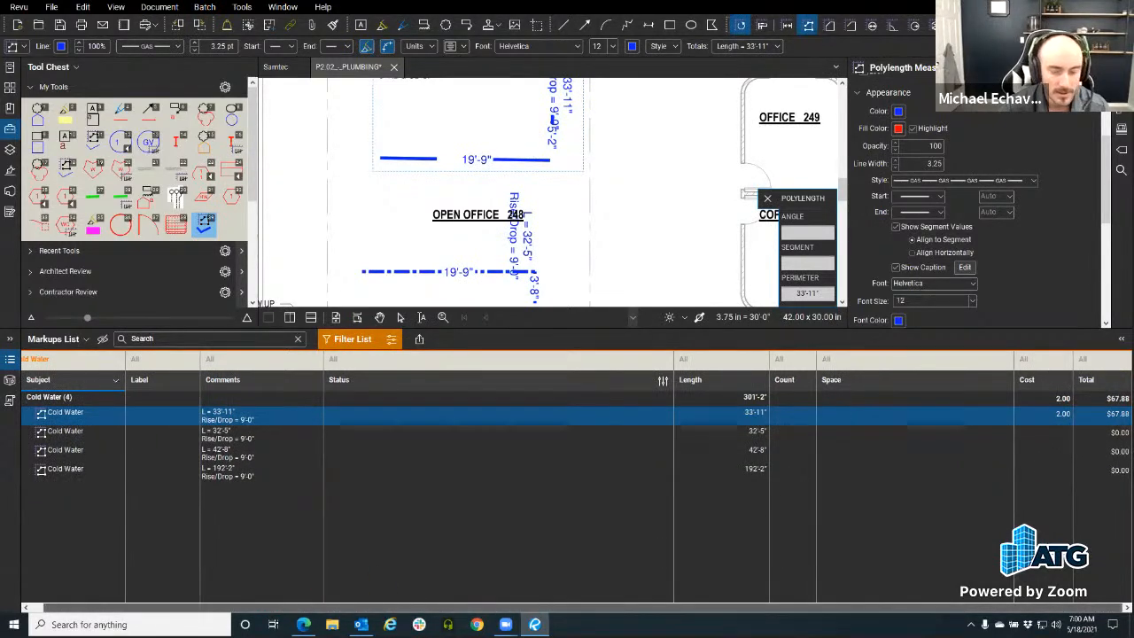
{"action": "left_click_drag", "start_coordinate": [1037, 383], "coordinate": [331, 387]}
{"action": "left_click_drag", "start_coordinate": [1086, 379], "coordinate": [395, 372]}
{"action": "left_click", "coordinate": [345, 388]}
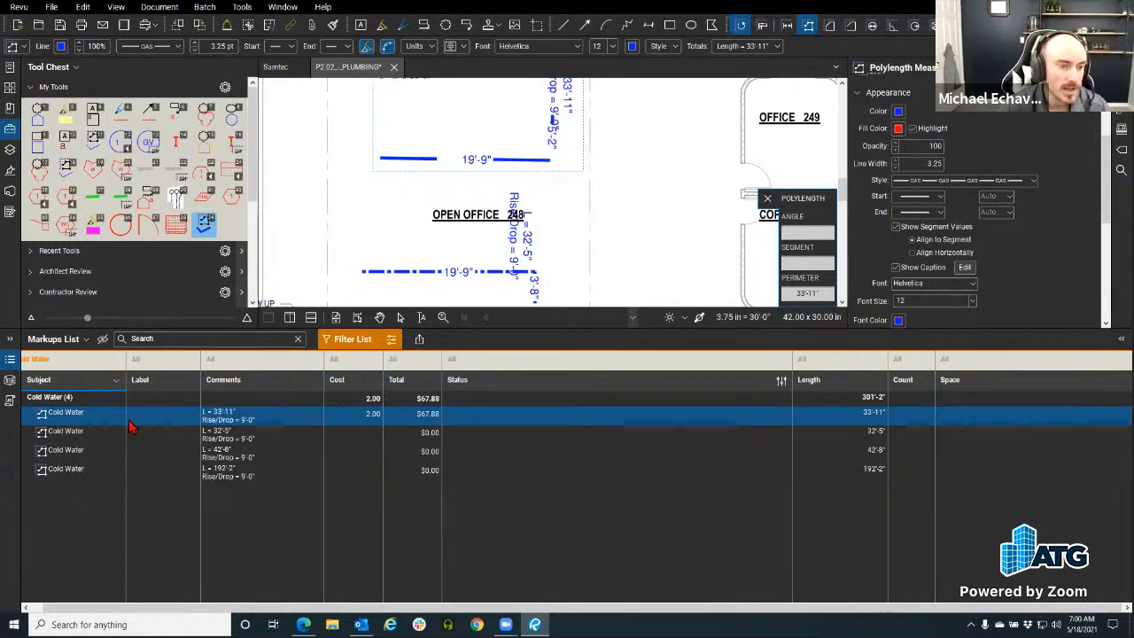
{"action": "left_click_drag", "start_coordinate": [815, 381], "coordinate": [335, 386]}
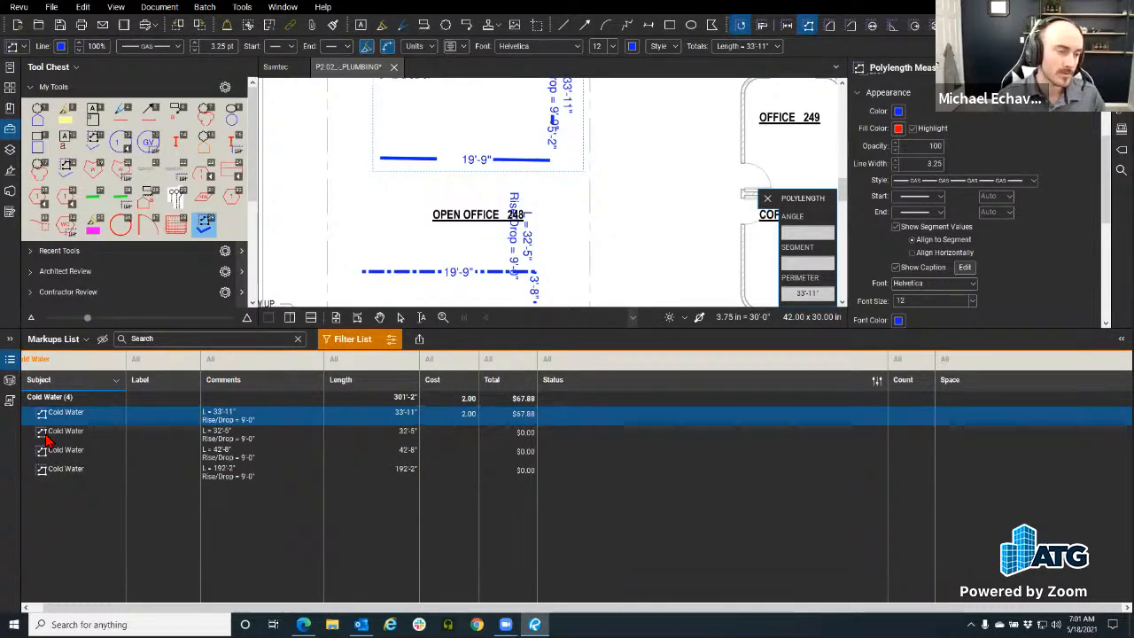
Step: Pick the Cold Water tool from My Tools' list view, then restore icon view
{"action": "left_click", "coordinate": [228, 88]}
{"action": "left_click", "coordinate": [244, 128]}
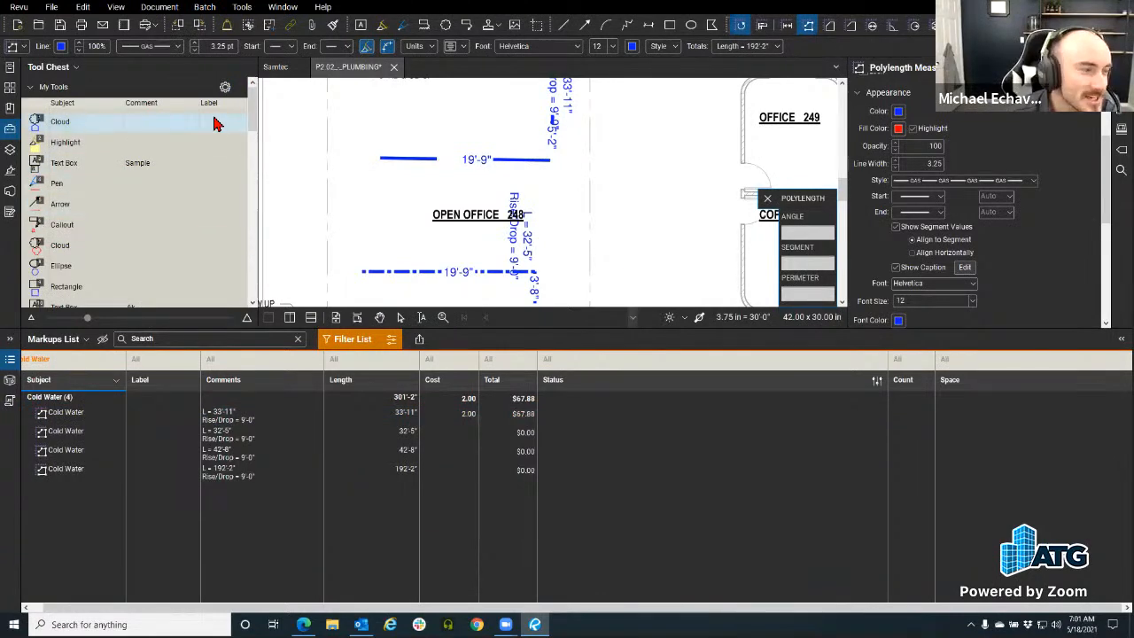
{"action": "scroll", "coordinate": [219, 195], "scroll_direction": "down", "scroll_amount": 5}
{"action": "scroll", "coordinate": [219, 227], "scroll_direction": "down", "scroll_amount": 8}
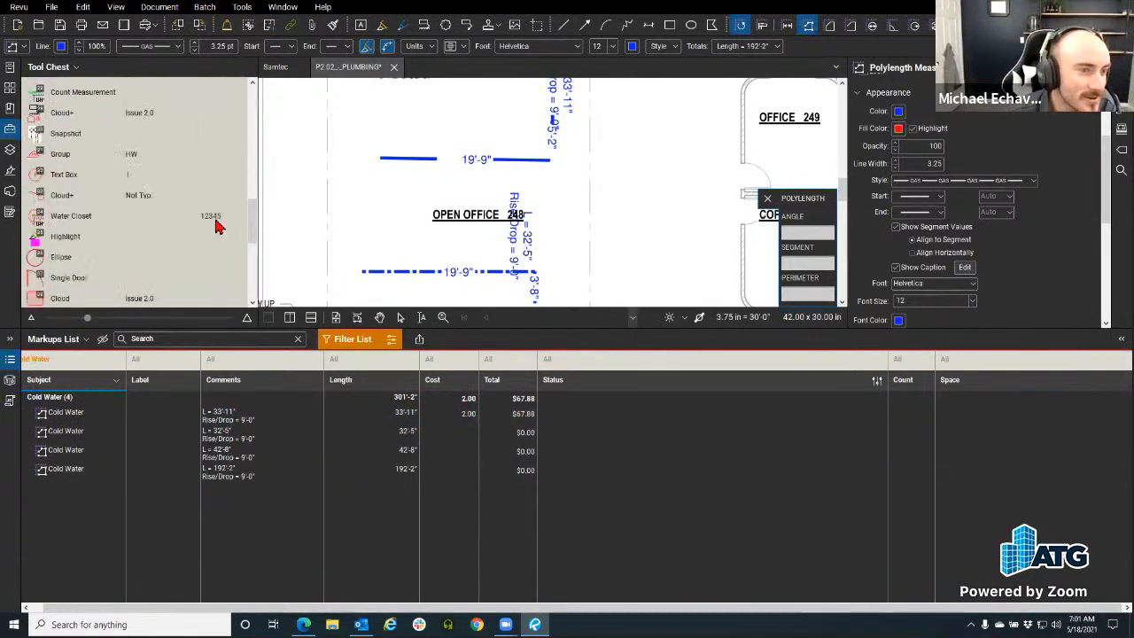
{"action": "left_click", "coordinate": [105, 180]}
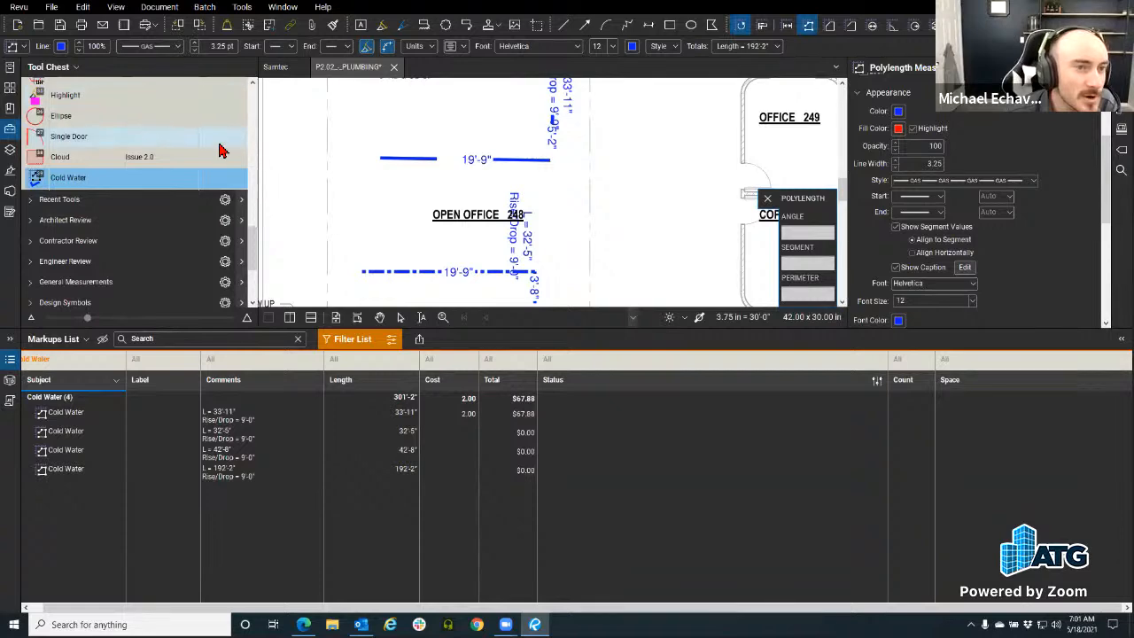
{"action": "scroll", "coordinate": [222, 146], "scroll_direction": "up", "scroll_amount": 10}
{"action": "left_click", "coordinate": [226, 86]}
{"action": "left_click", "coordinate": [248, 108]}
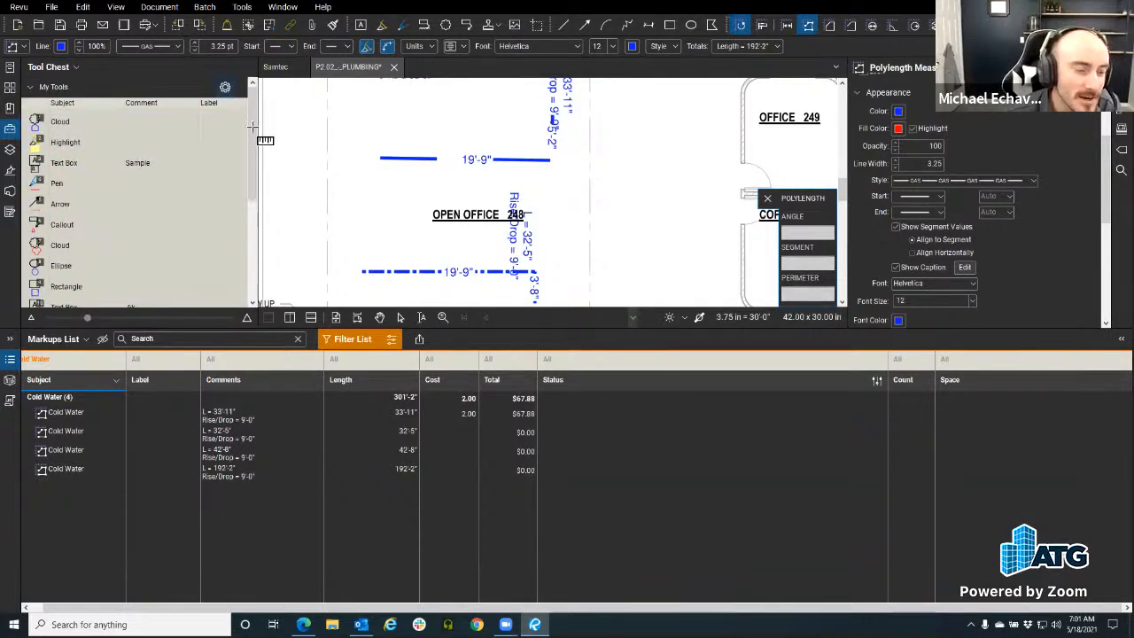
Step: Draw a 127'-7" Cold Water run along the upper floor and select its row
{"action": "scroll", "coordinate": [410, 197], "scroll_direction": "down", "scroll_amount": 1}
{"action": "mouse_move", "coordinate": [414, 168]}
{"action": "left_mouse_down"}
{"action": "mouse_move", "coordinate": [375, 231]}
{"action": "mouse_move", "coordinate": [505, 181]}
{"action": "left_mouse_up"}
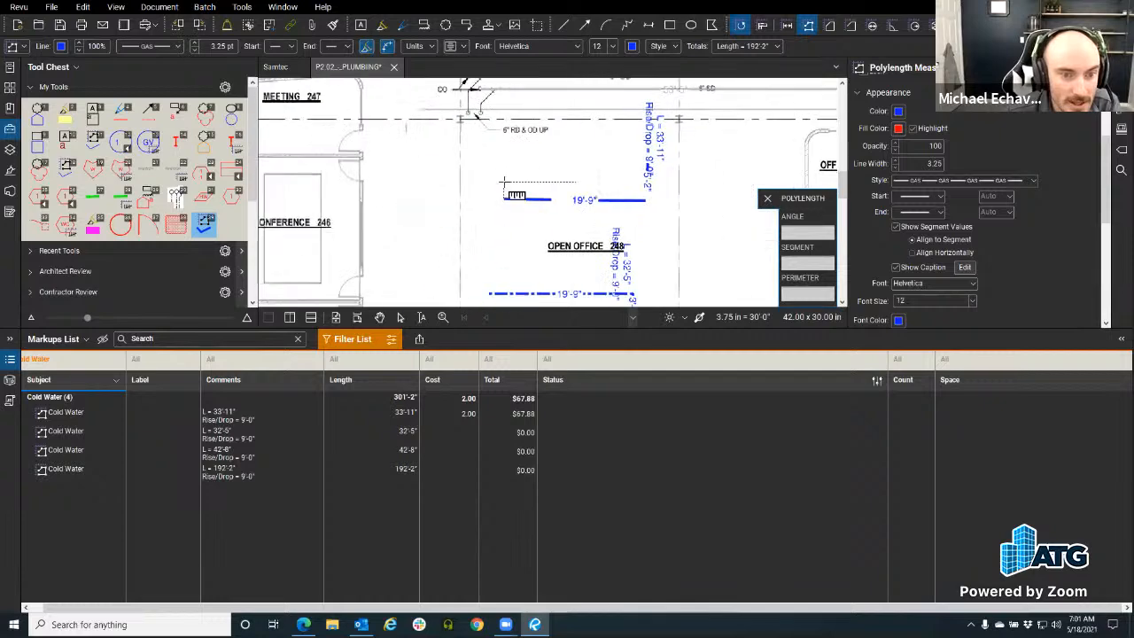
{"action": "left_click", "coordinate": [416, 235]}
{"action": "scroll", "coordinate": [421, 147], "scroll_direction": "down", "scroll_amount": 3}
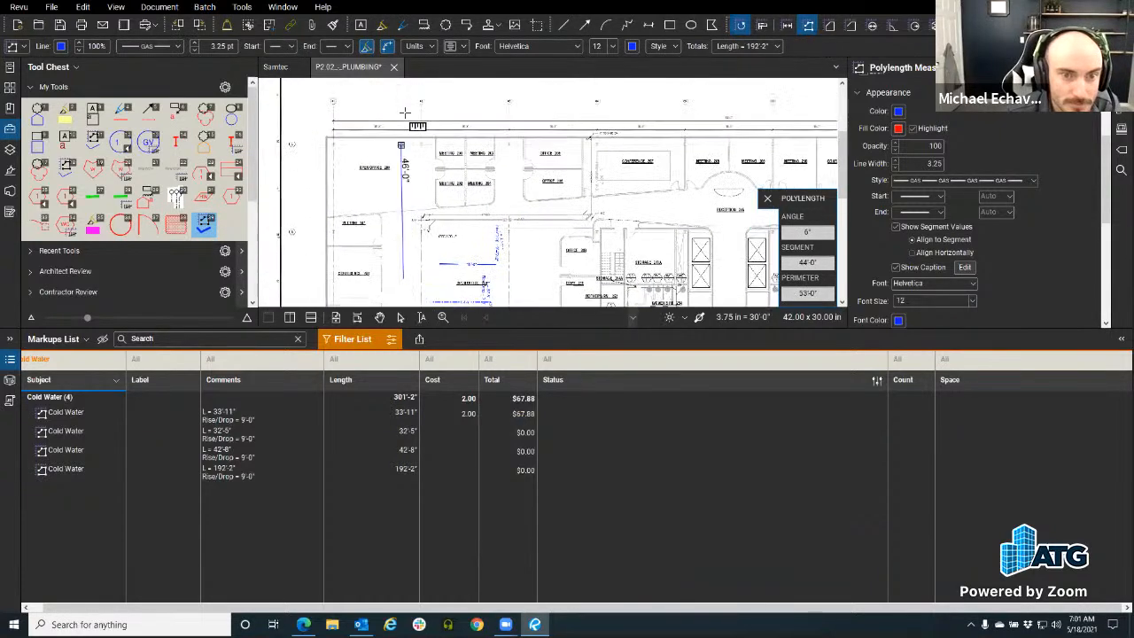
{"action": "left_click", "coordinate": [404, 104]}
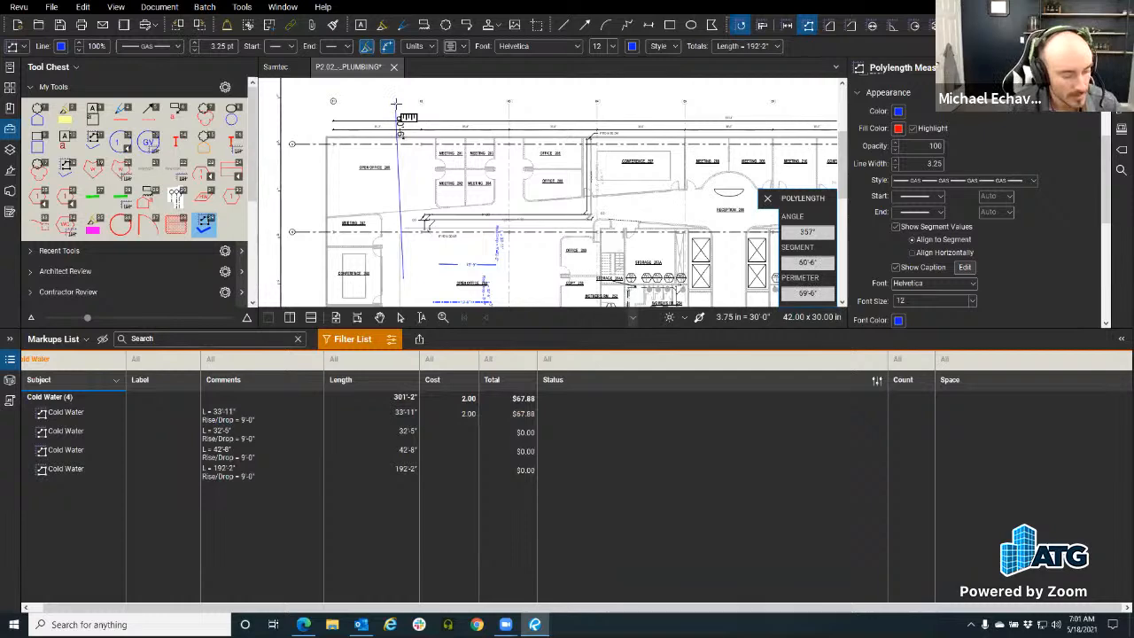
{"action": "left_click", "coordinate": [573, 104]}
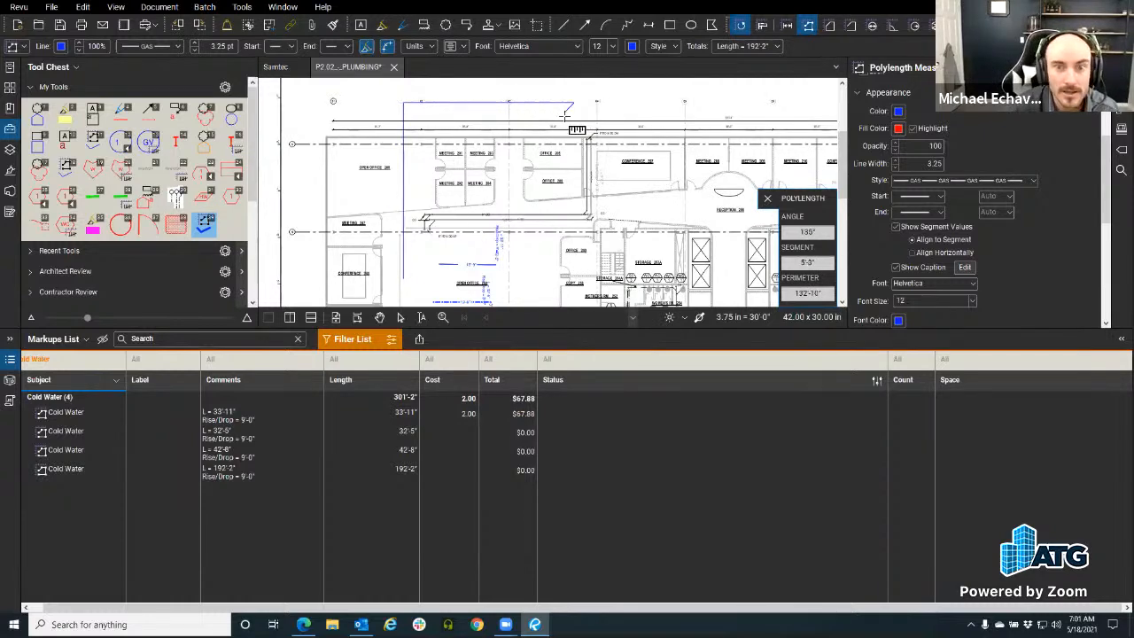
{"action": "key", "text": "Return"}
{"action": "key", "text": "Escape"}
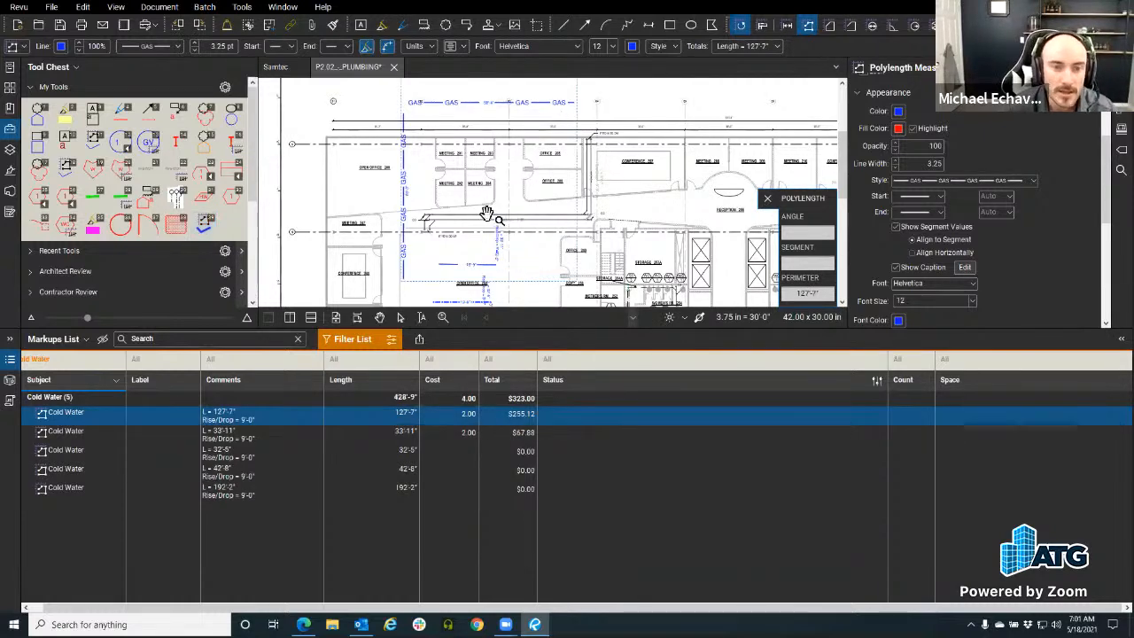
{"action": "left_click", "coordinate": [409, 418]}
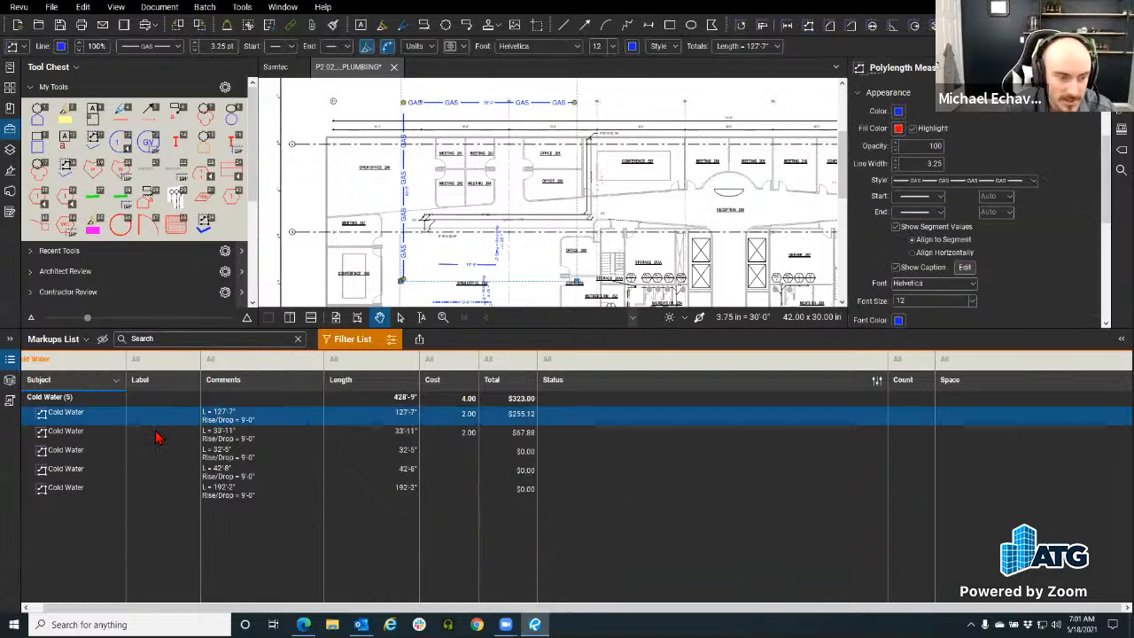
{"action": "key", "text": "ctrl"}
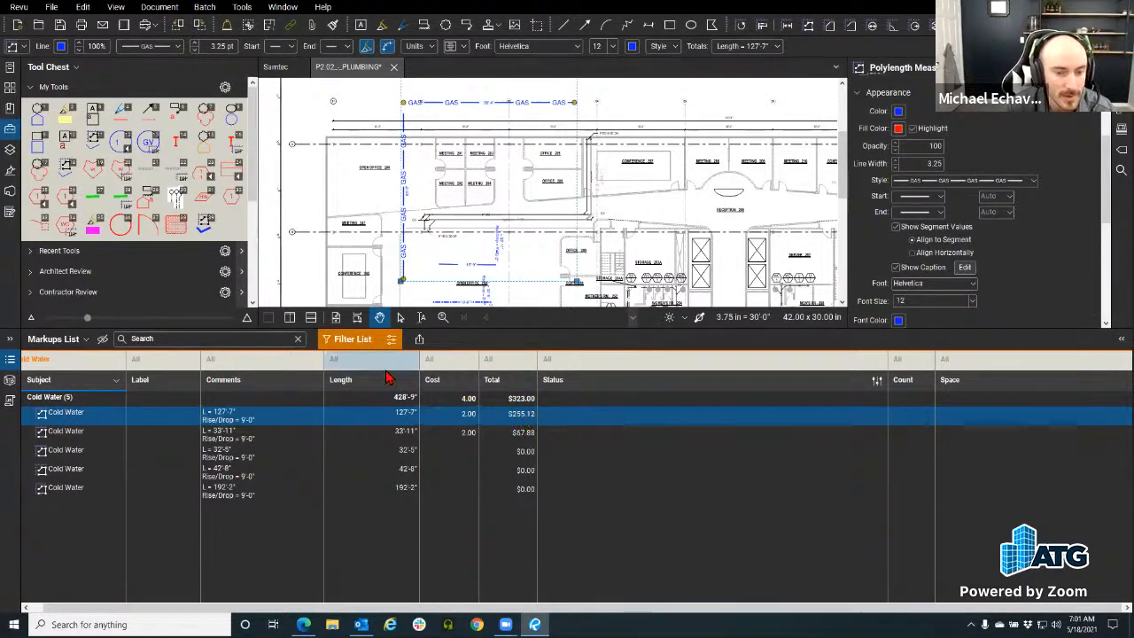
{"action": "key", "text": "ctrl"}
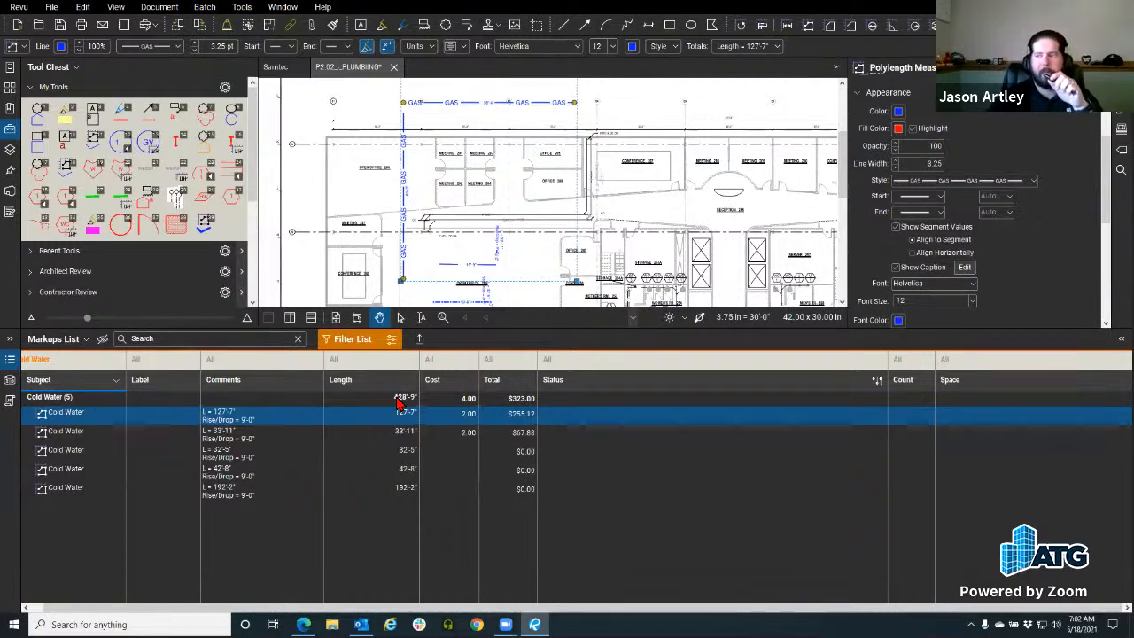
{"action": "left_click", "coordinate": [25, 9]}
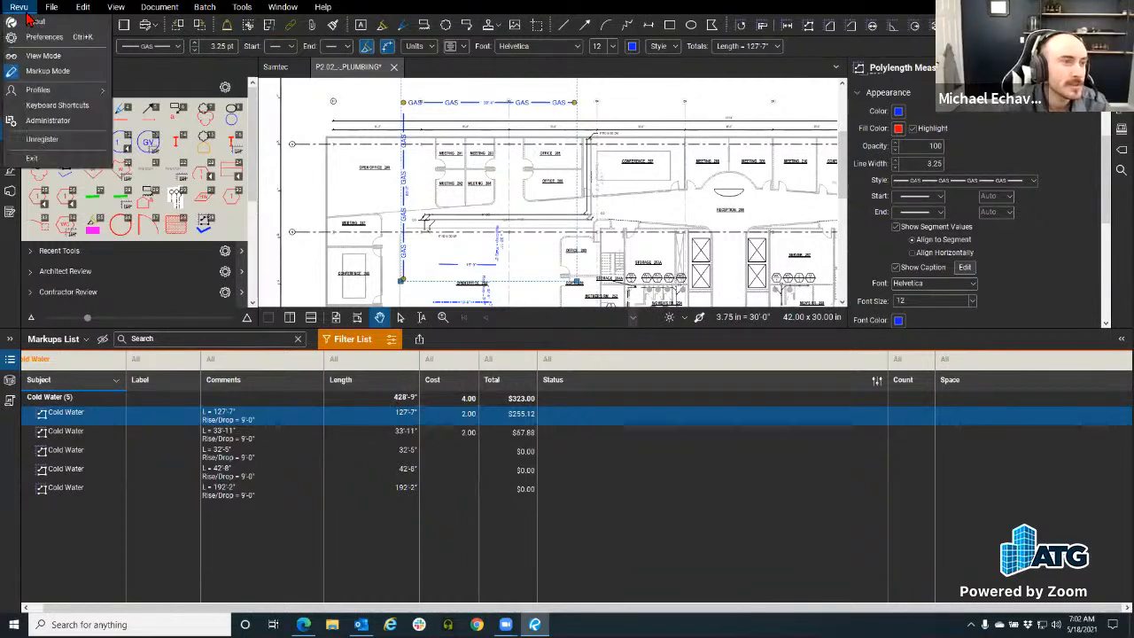
{"action": "mouse_move", "coordinate": [58, 84]}
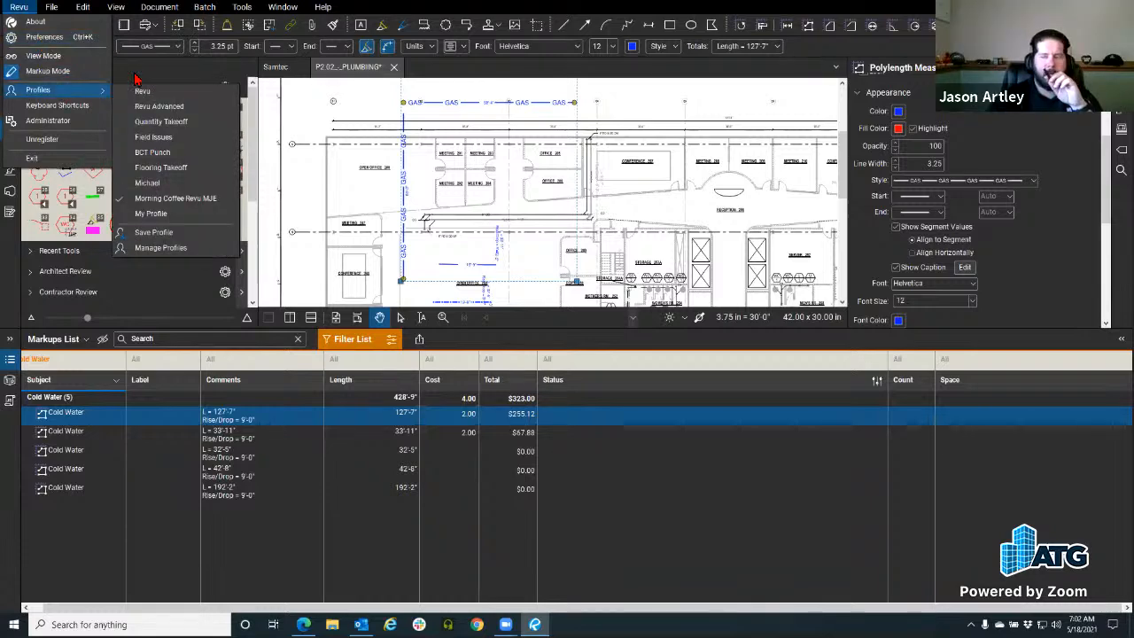
{"action": "left_click", "coordinate": [556, 8]}
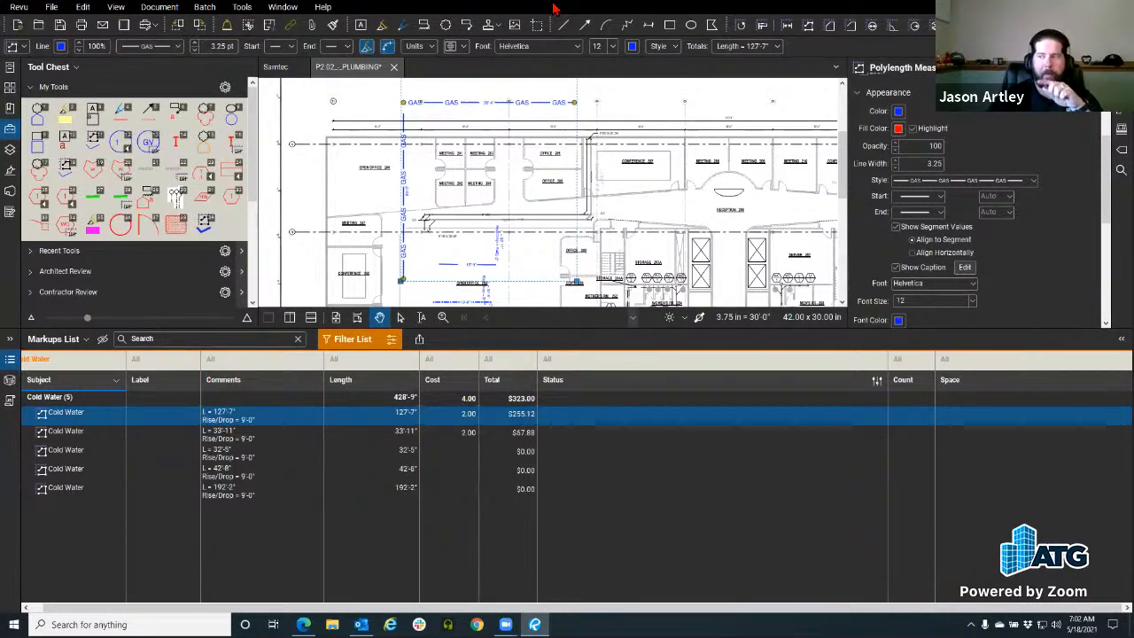
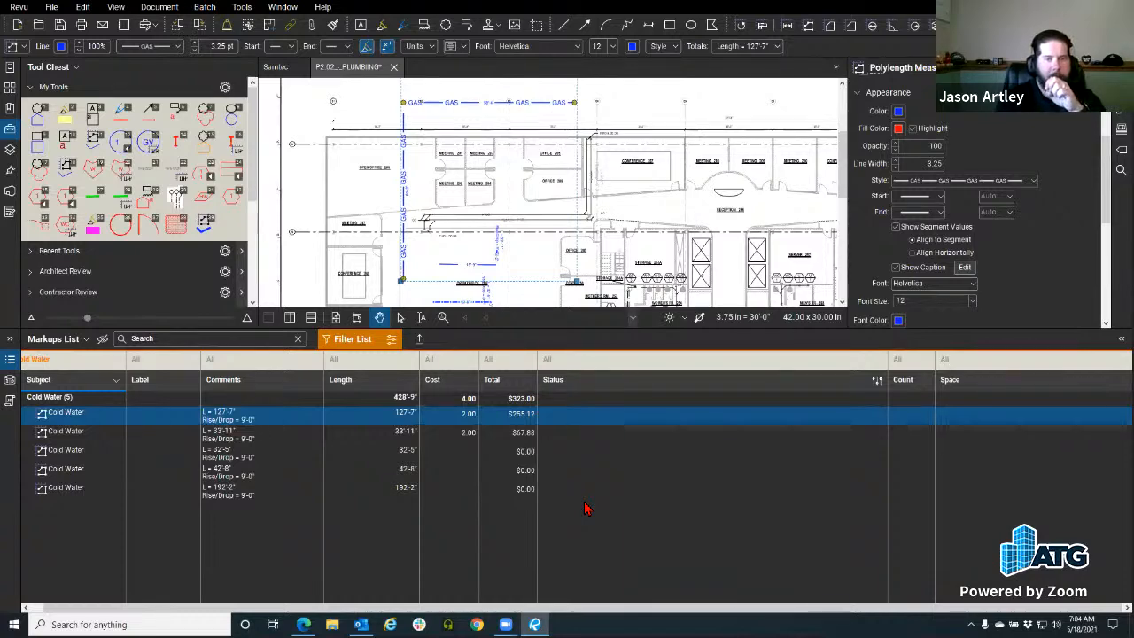
Step: Generate a PDF summary of the Cold Water markups after checking its Columns and Filter and Sort settings
{"action": "left_click", "coordinate": [419, 339]}
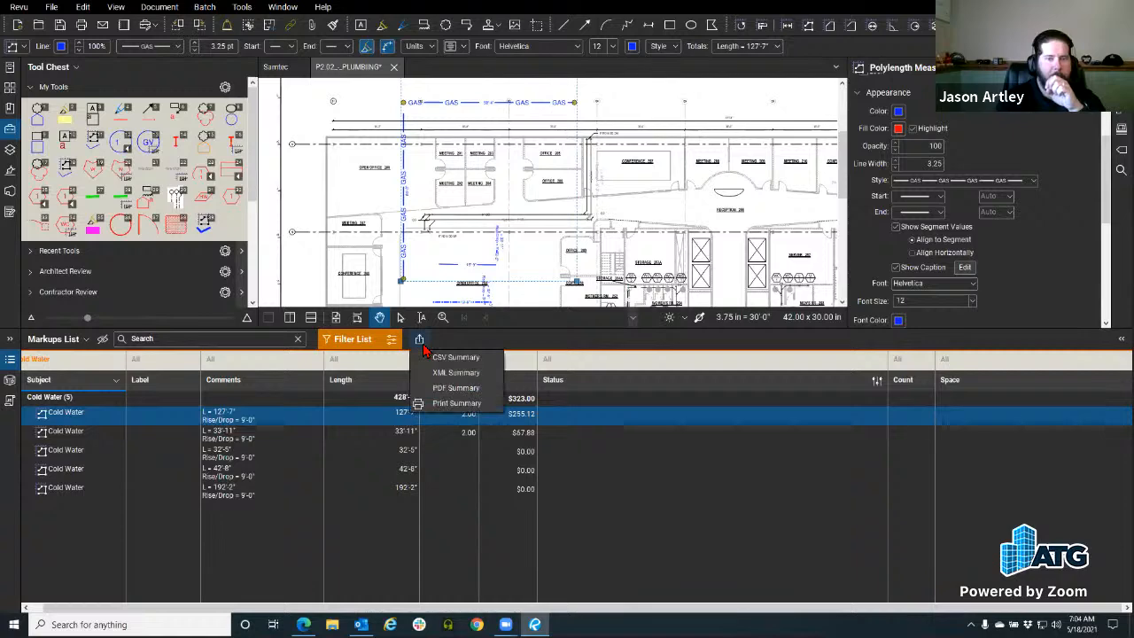
{"action": "left_click", "coordinate": [443, 391]}
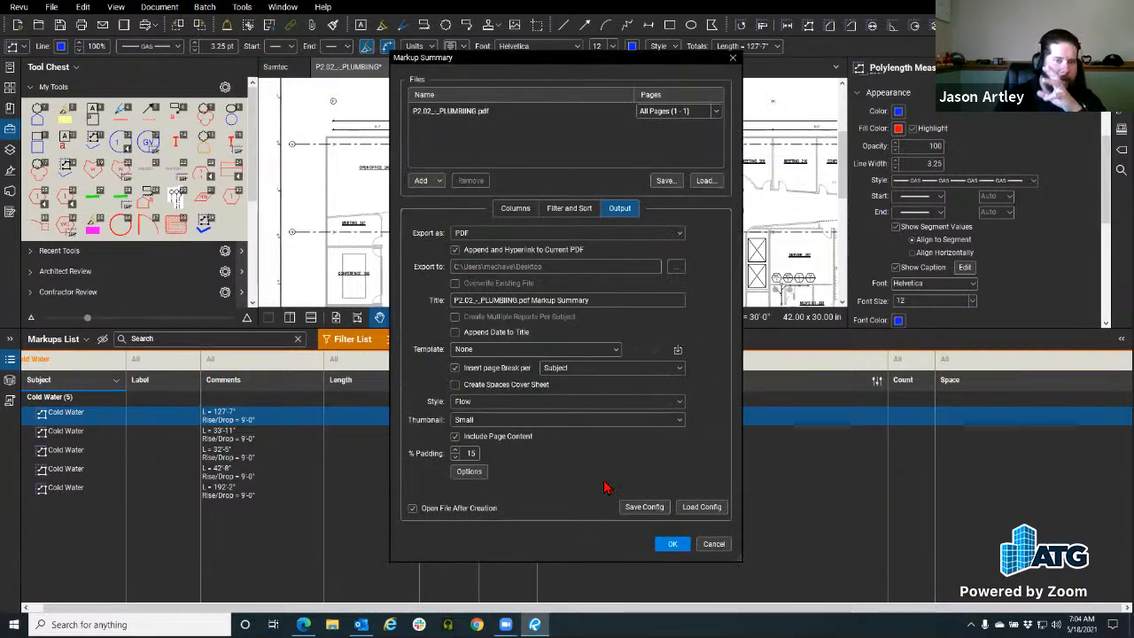
{"action": "left_click", "coordinate": [520, 214]}
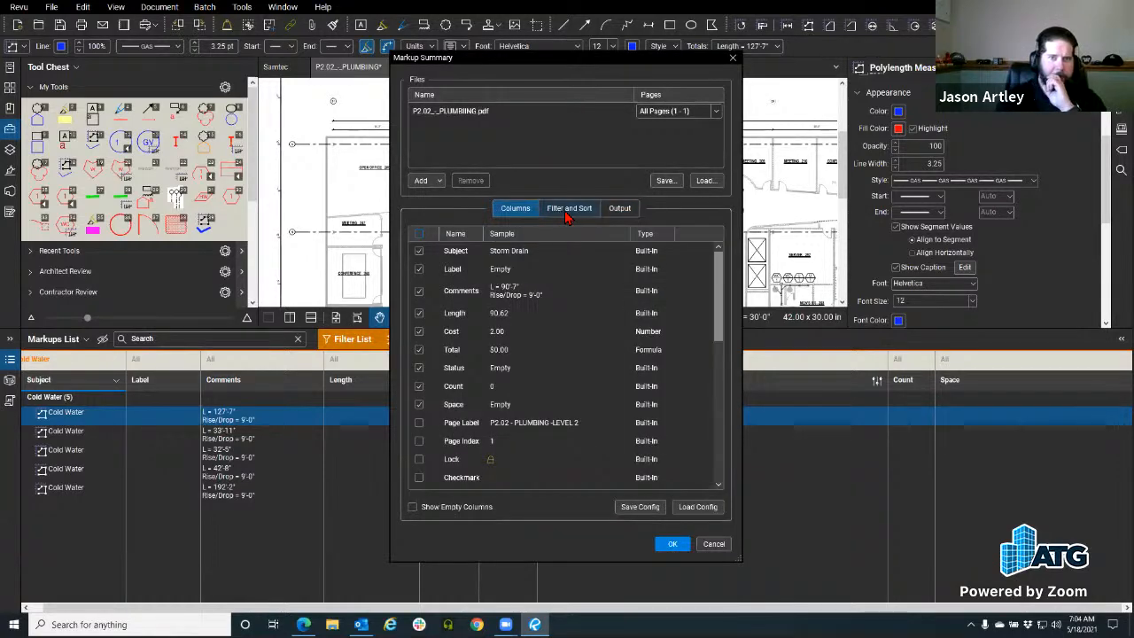
{"action": "left_click", "coordinate": [568, 213]}
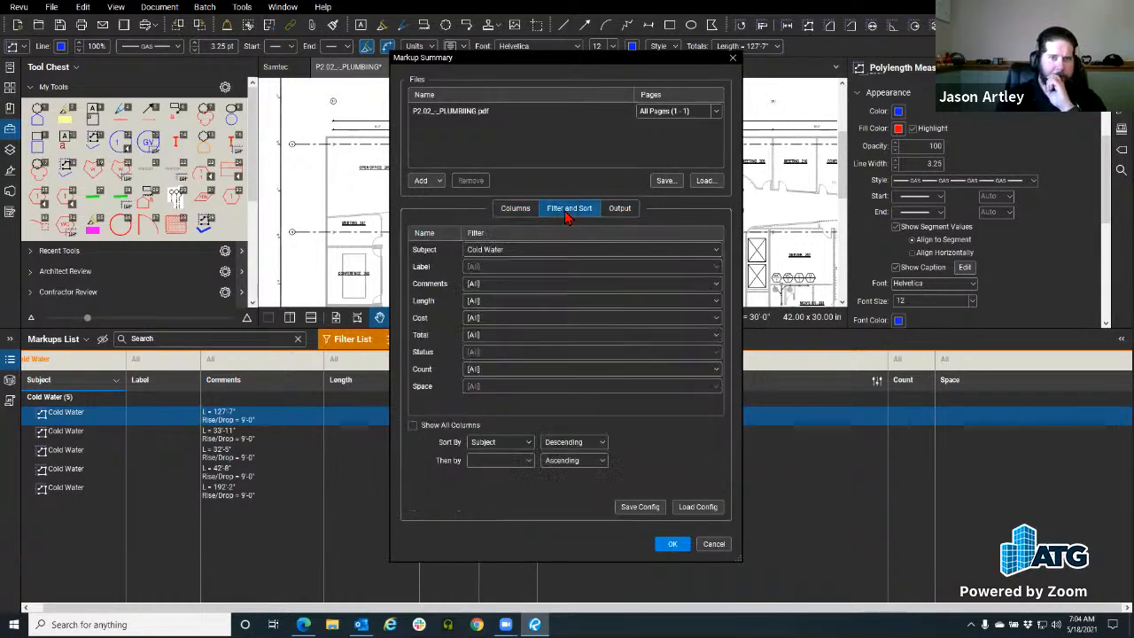
{"action": "left_click", "coordinate": [671, 544]}
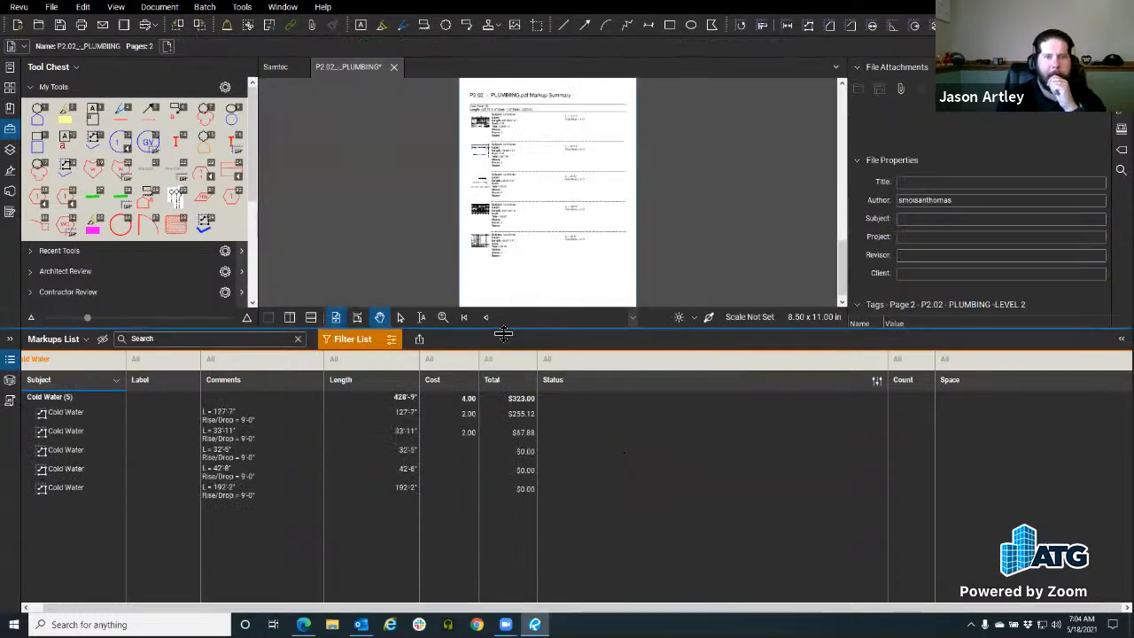
Step: Enlarge the drawing area, review the summary page, and glance at the Samtec drawing before returning
{"action": "left_click_drag", "start_coordinate": [503, 329], "coordinate": [503, 441]}
{"action": "scroll", "coordinate": [483, 168], "scroll_direction": "up", "scroll_amount": 5}
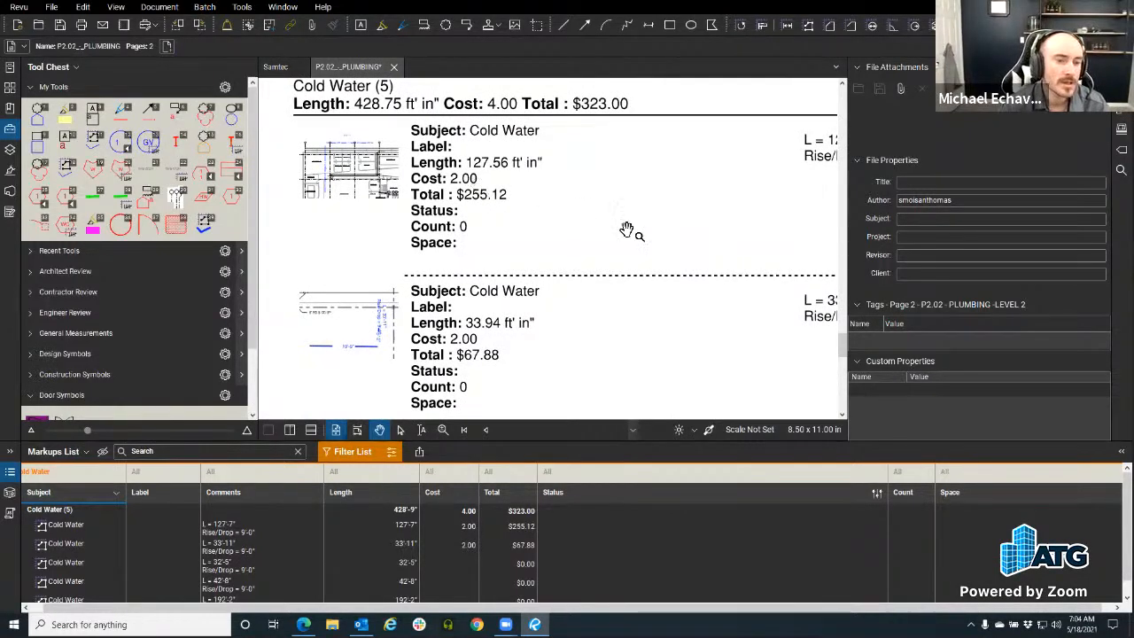
{"action": "left_click", "coordinate": [278, 65]}
{"action": "scroll", "coordinate": [366, 268], "scroll_direction": "down", "scroll_amount": 5}
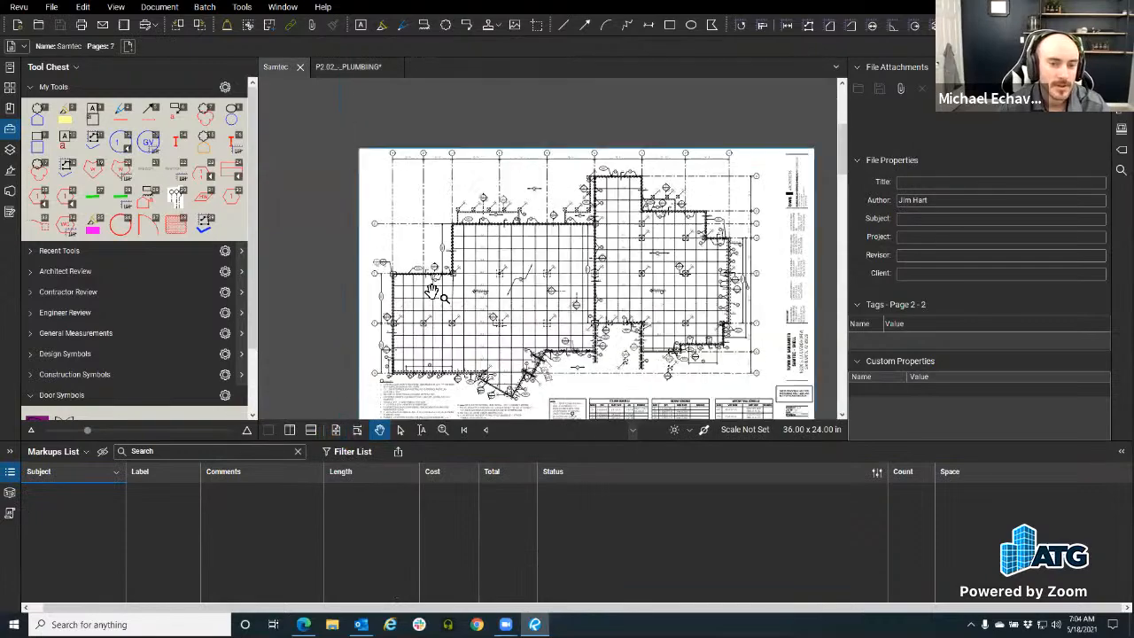
{"action": "left_click", "coordinate": [348, 67]}
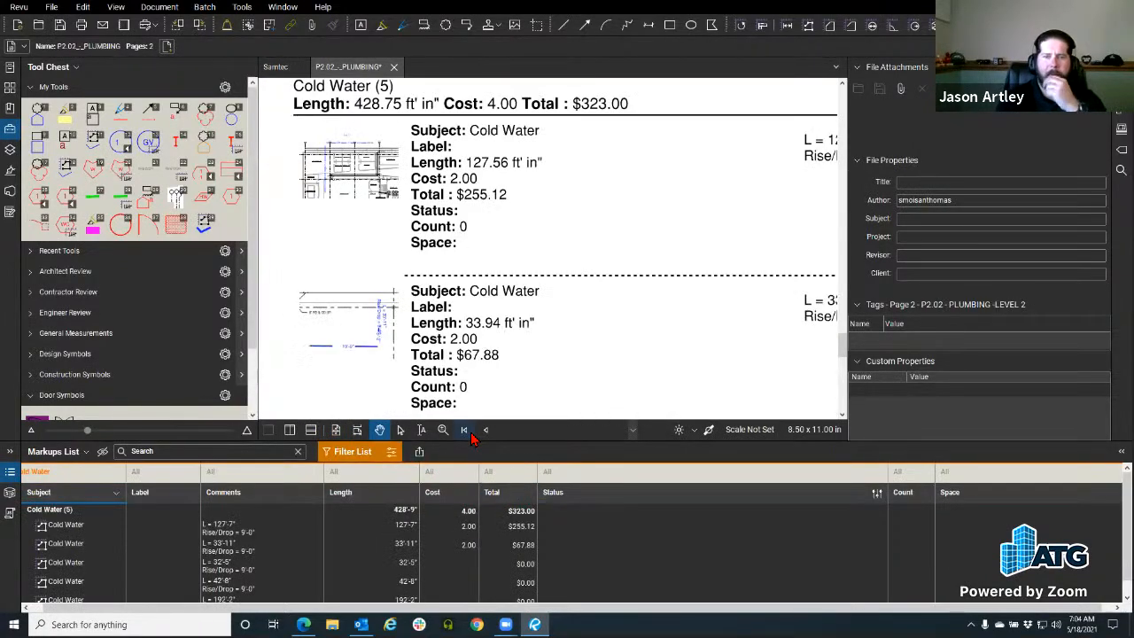
Step: Go back to page 1 of the P2.02 plumbing PDF and frame the sheet
{"action": "left_click", "coordinate": [464, 430]}
{"action": "scroll", "coordinate": [499, 324], "scroll_direction": "down", "scroll_amount": 4}
{"action": "scroll", "coordinate": [366, 182], "scroll_direction": "down", "scroll_amount": 3}
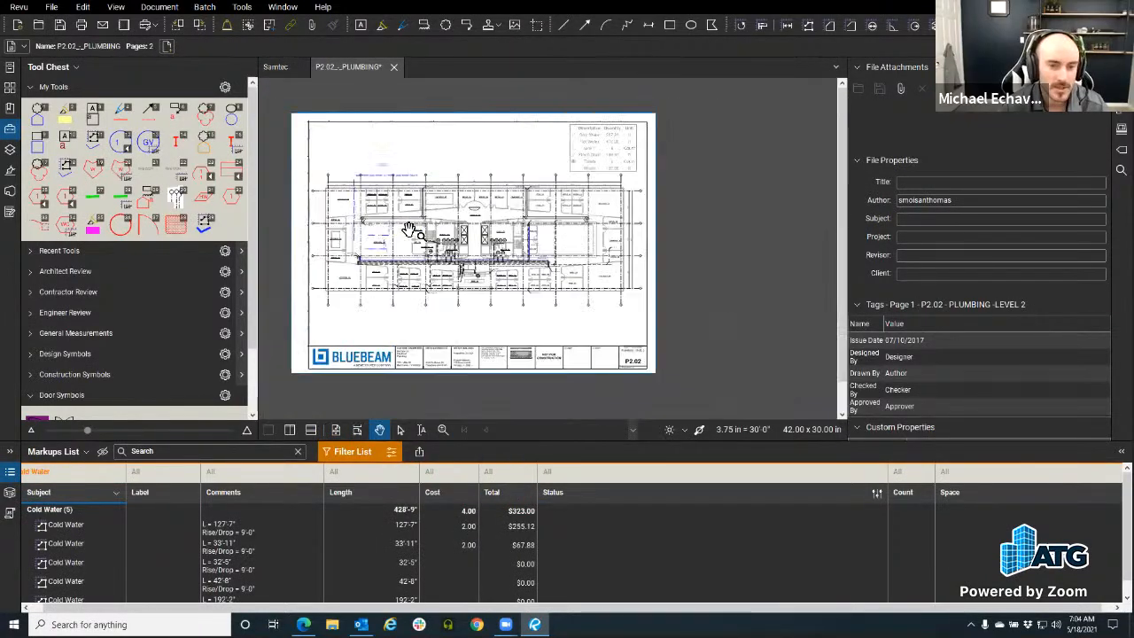
{"action": "left_click_drag", "start_coordinate": [420, 231], "coordinate": [430, 240]}
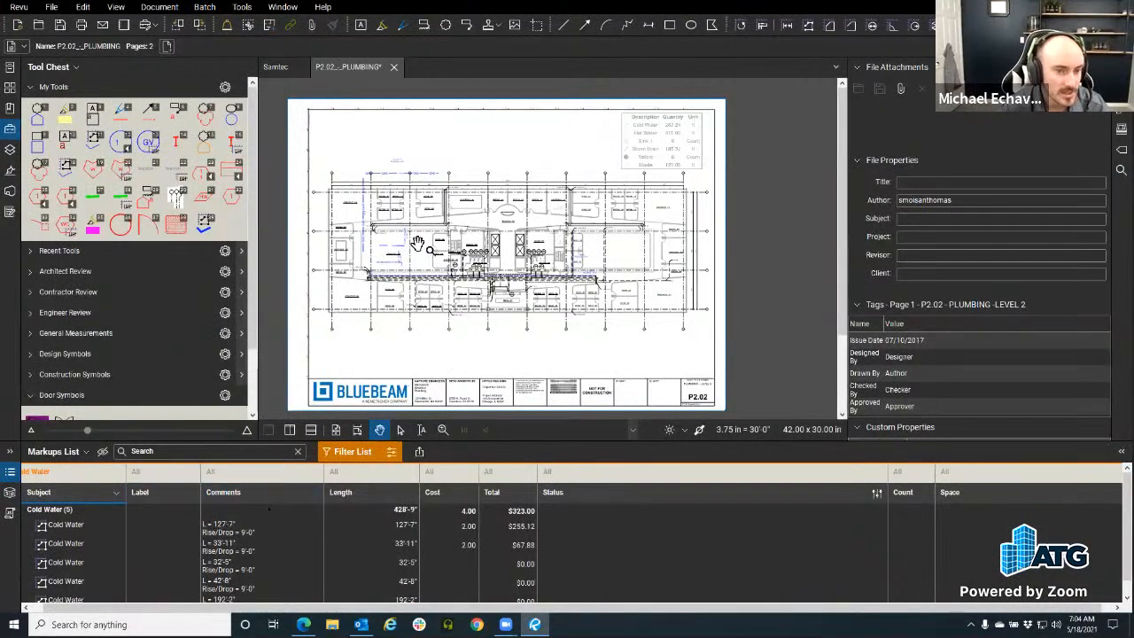
{"action": "mouse_move", "coordinate": [445, 261]}
{"action": "left_mouse_down"}
{"action": "mouse_move", "coordinate": [443, 229]}
{"action": "mouse_move", "coordinate": [460, 257]}
{"action": "left_mouse_up"}
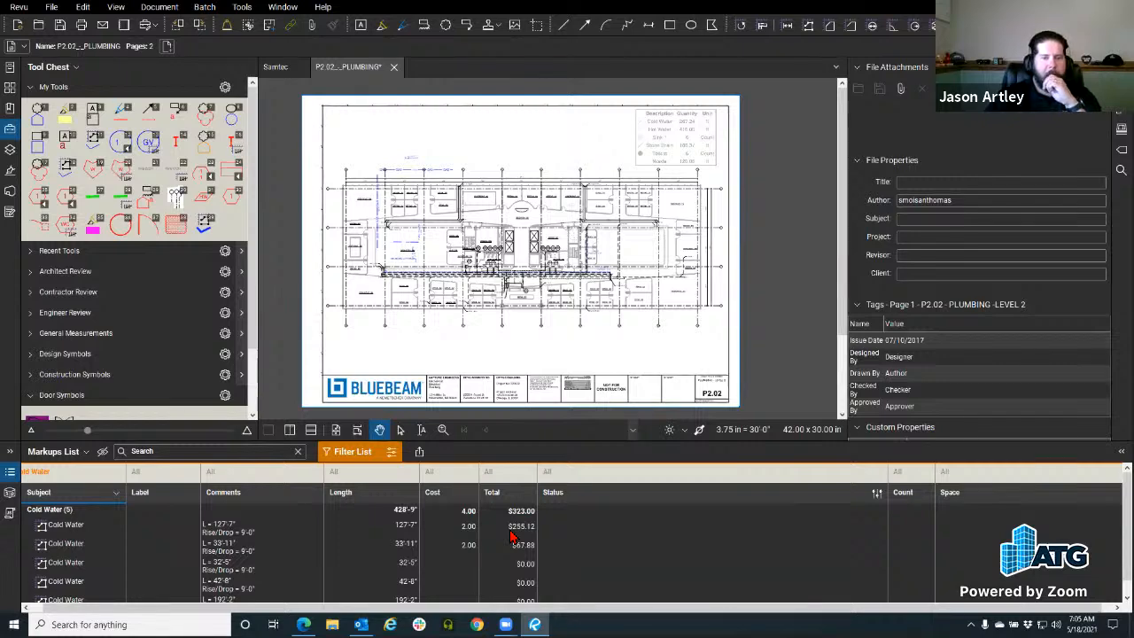
Step: Hide the properties panel and tool chest, then zoom and reframe the plumbing sheet
{"action": "left_click", "coordinate": [1121, 109]}
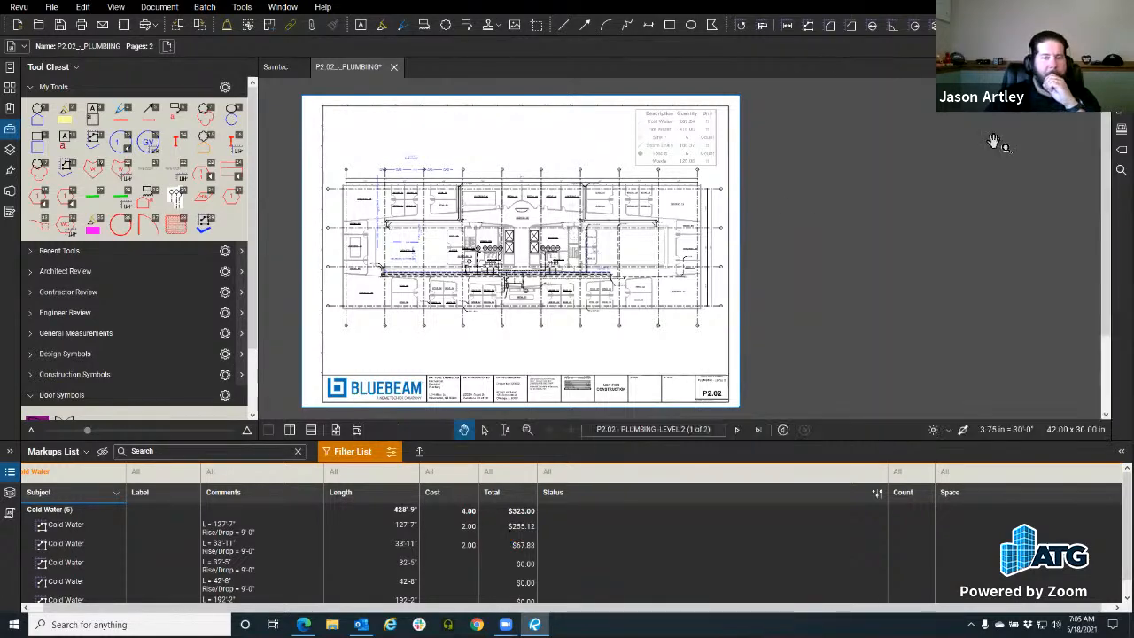
{"action": "left_click", "coordinate": [10, 129]}
{"action": "left_click_drag", "start_coordinate": [306, 299], "coordinate": [386, 204]}
{"action": "scroll", "coordinate": [396, 314], "scroll_direction": "up", "scroll_amount": 2}
{"action": "mouse_move", "coordinate": [399, 296]}
{"action": "left_mouse_down"}
{"action": "mouse_move", "coordinate": [464, 405]}
{"action": "mouse_move", "coordinate": [467, 436]}
{"action": "mouse_move", "coordinate": [479, 321]}
{"action": "left_mouse_up"}
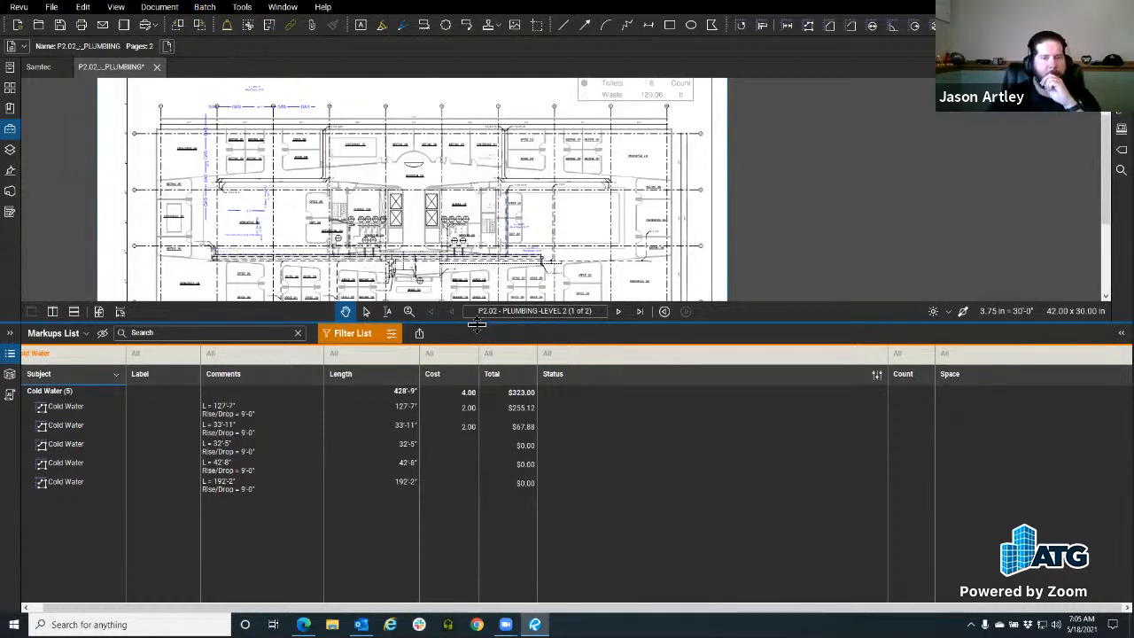
{"action": "left_click_drag", "start_coordinate": [476, 325], "coordinate": [477, 335]}
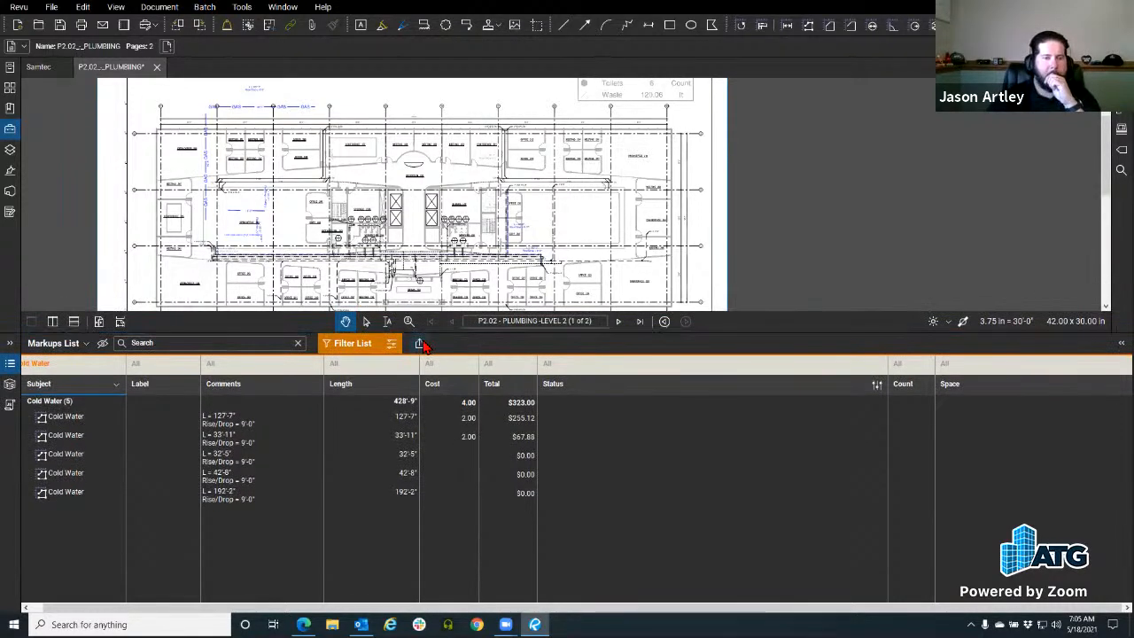
Step: Start another PDF summary of the markups, then cancel it
{"action": "left_click", "coordinate": [420, 344]}
{"action": "left_click", "coordinate": [452, 391]}
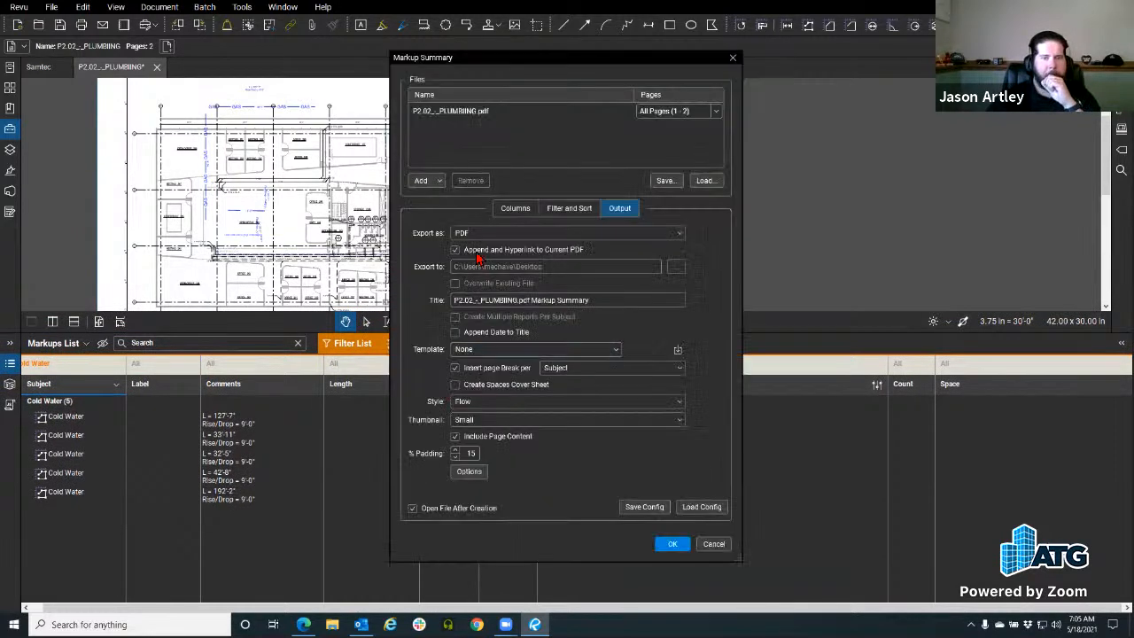
{"action": "left_click", "coordinate": [713, 543]}
Step: In Manage Columns, inspect the Total custom column, then uncheck Include In Totals for Cost
{"action": "left_click", "coordinate": [86, 343]}
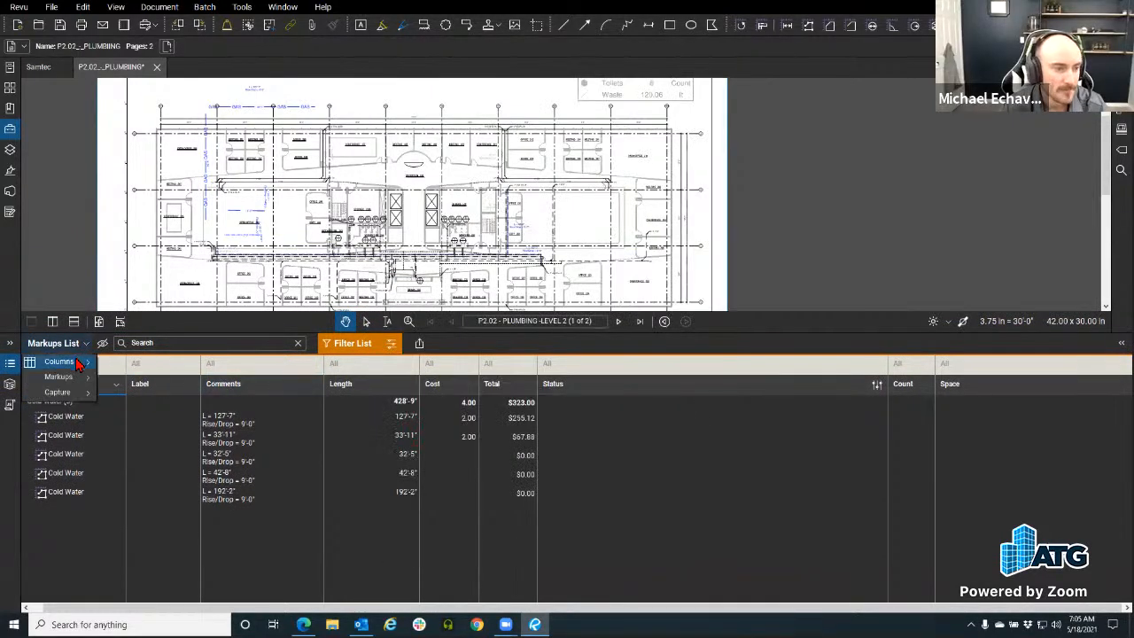
{"action": "mouse_move", "coordinate": [62, 362]}
{"action": "left_click", "coordinate": [146, 604]}
{"action": "left_click", "coordinate": [509, 206]}
{"action": "left_click", "coordinate": [502, 262]}
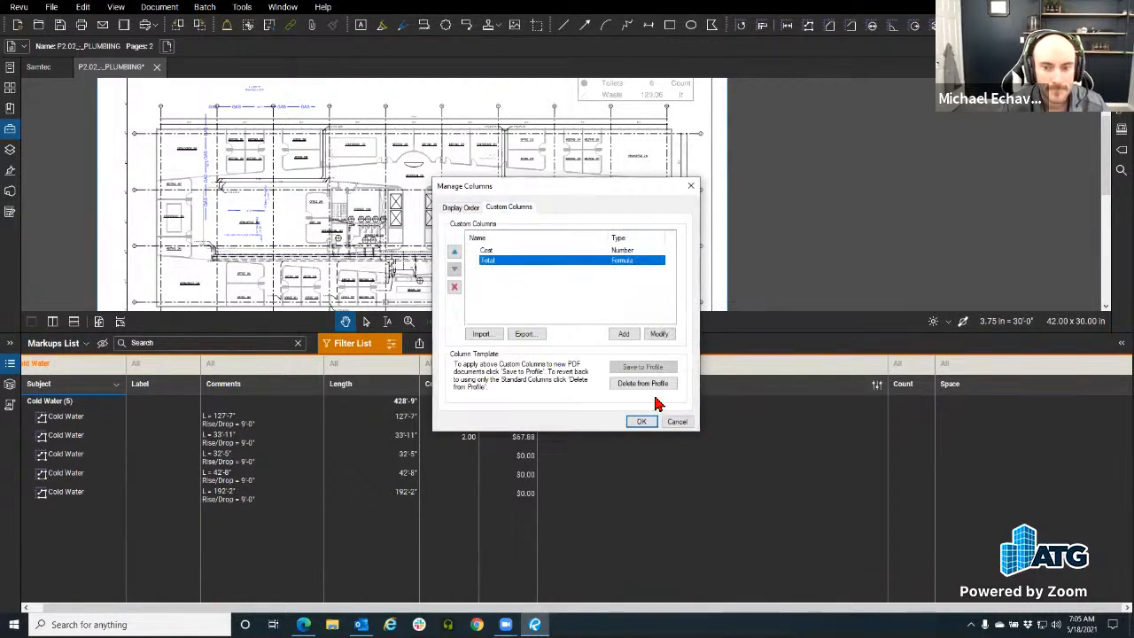
{"action": "left_click", "coordinate": [660, 336]}
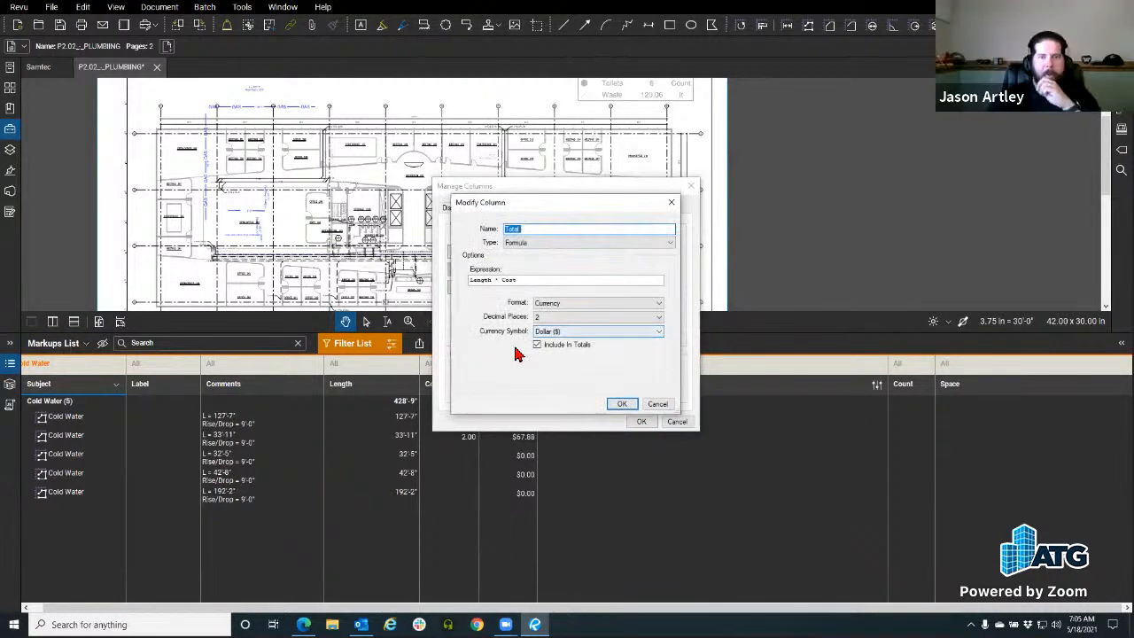
{"action": "left_click", "coordinate": [656, 405]}
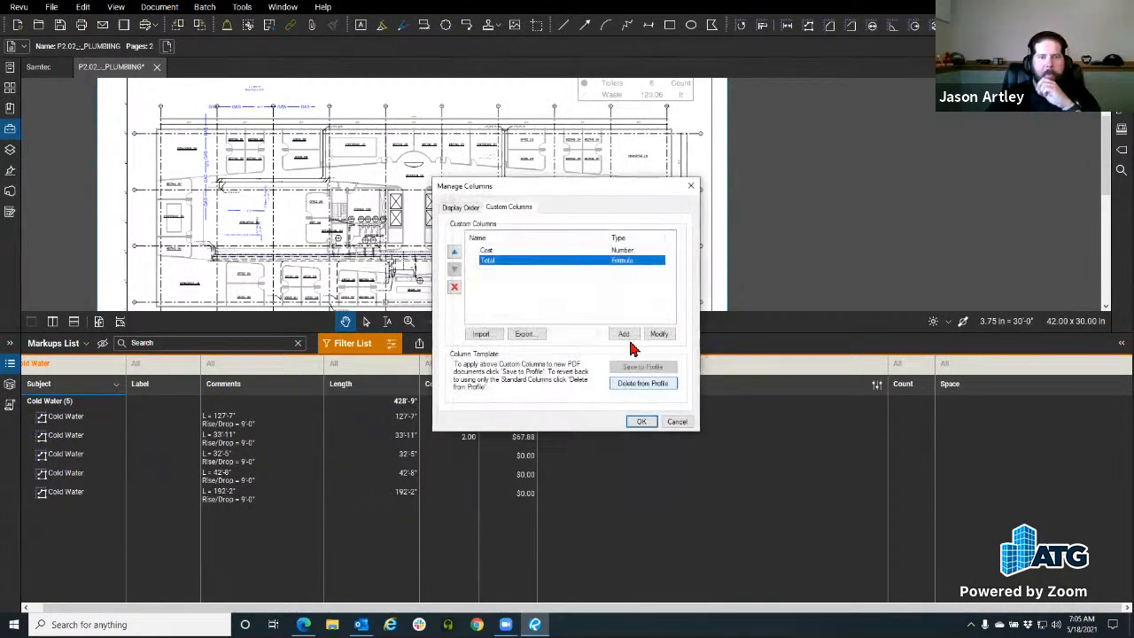
{"action": "left_click", "coordinate": [517, 251]}
{"action": "left_click", "coordinate": [659, 334]}
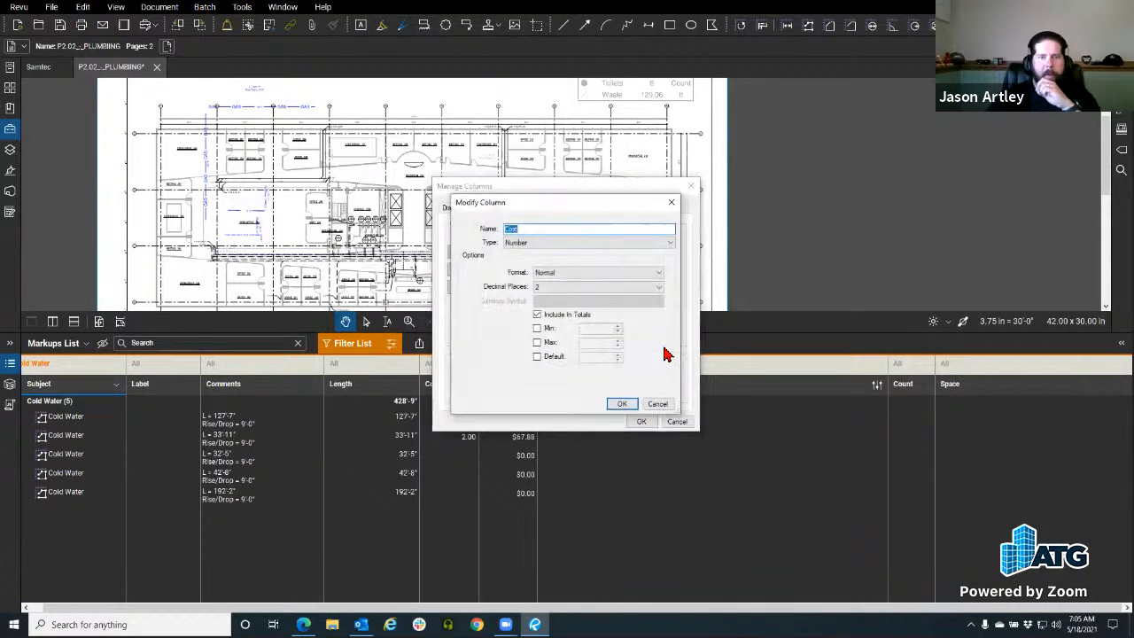
{"action": "left_click", "coordinate": [537, 315]}
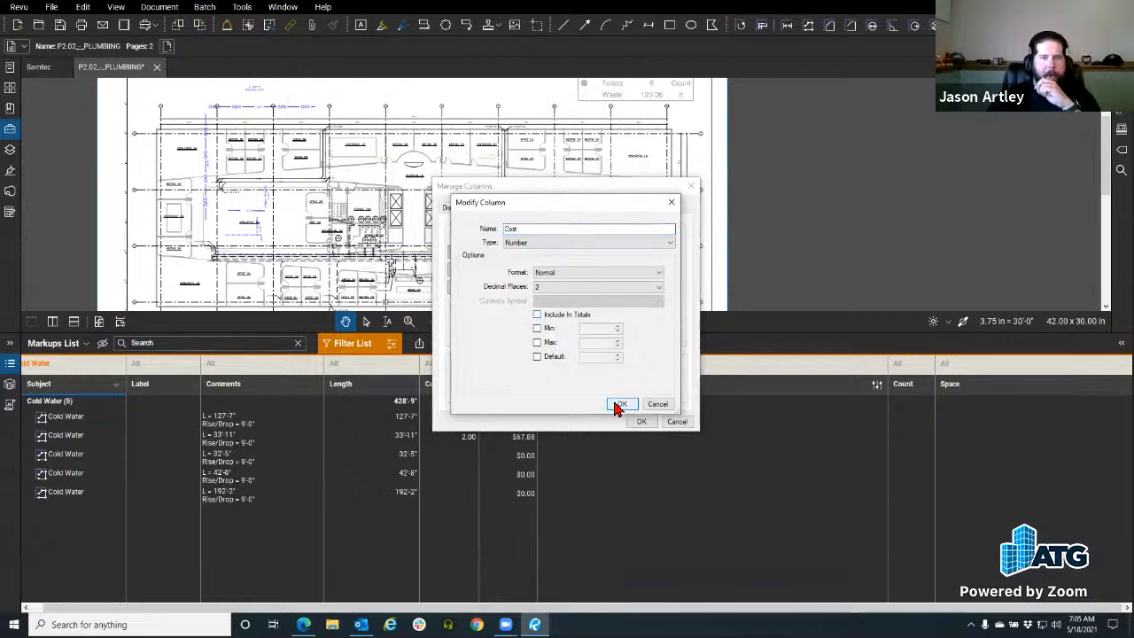
{"action": "left_click", "coordinate": [620, 404]}
{"action": "left_click", "coordinate": [642, 421]}
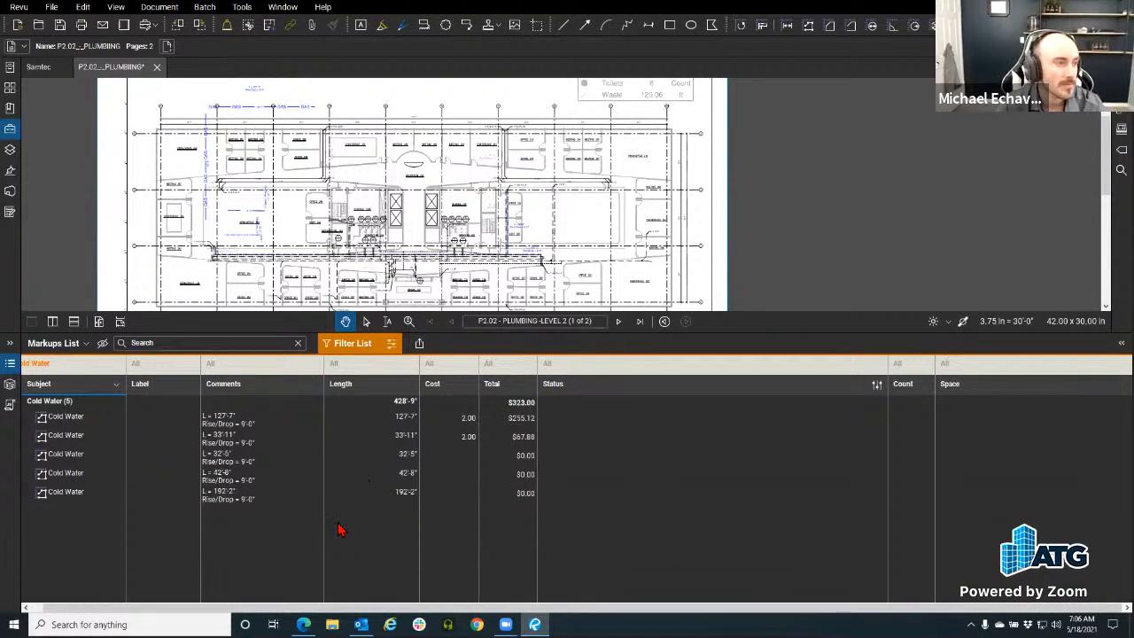
Step: Go through the Studio panel to show My Tools in the Tool Chest again
{"action": "left_click", "coordinate": [10, 190]}
{"action": "left_click", "coordinate": [9, 131]}
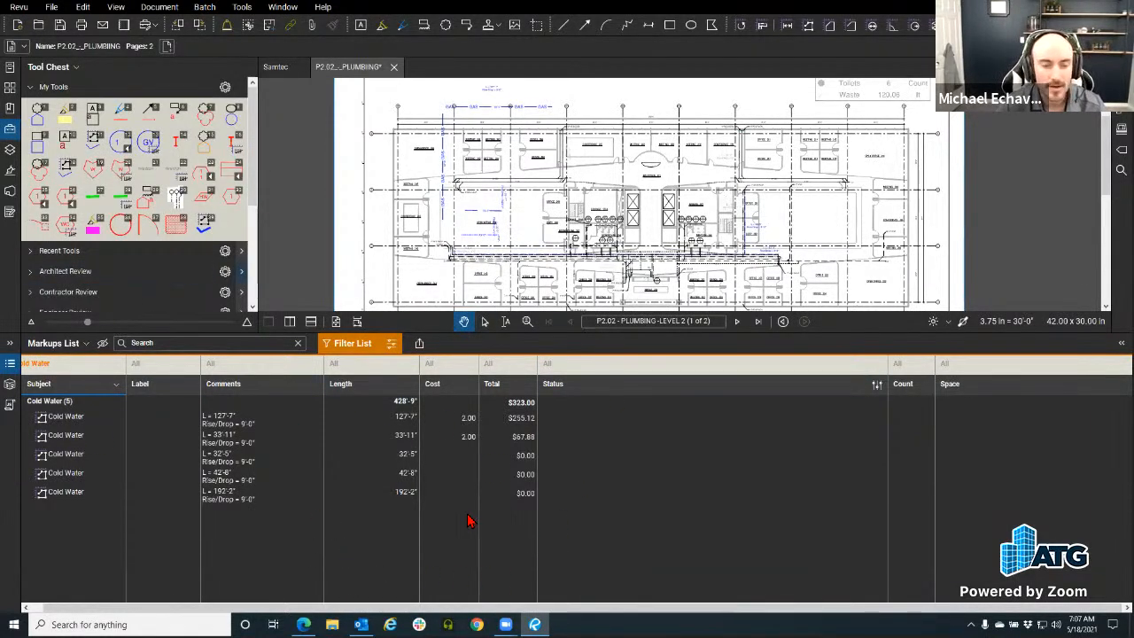
{"action": "left_click", "coordinate": [422, 350]}
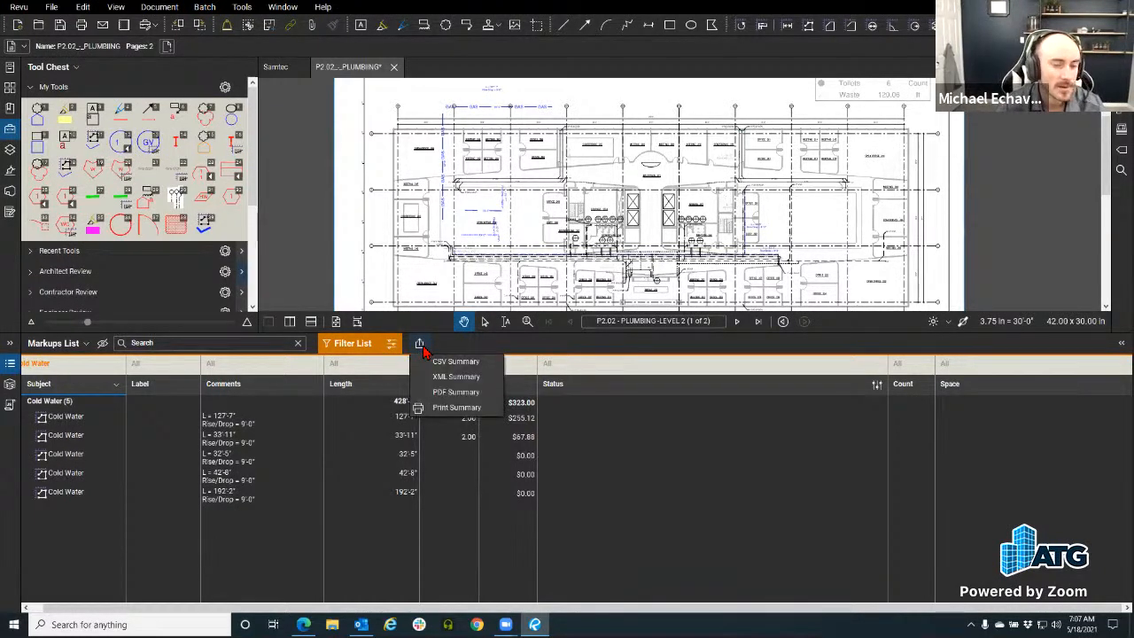
{"action": "left_click", "coordinate": [459, 396]}
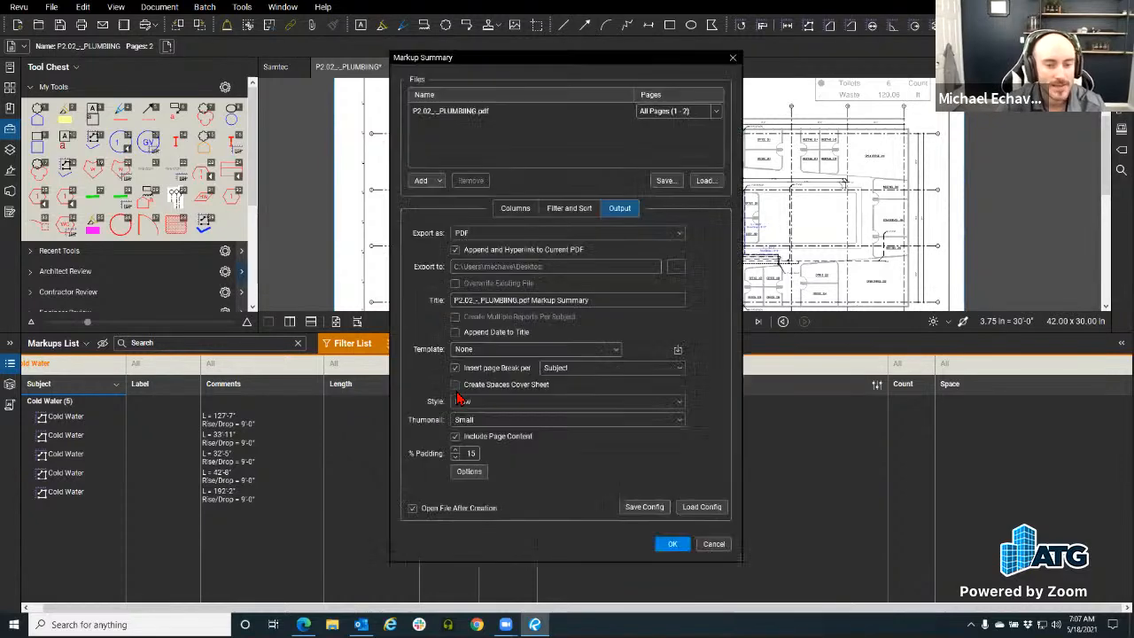
{"action": "left_click", "coordinate": [700, 507]}
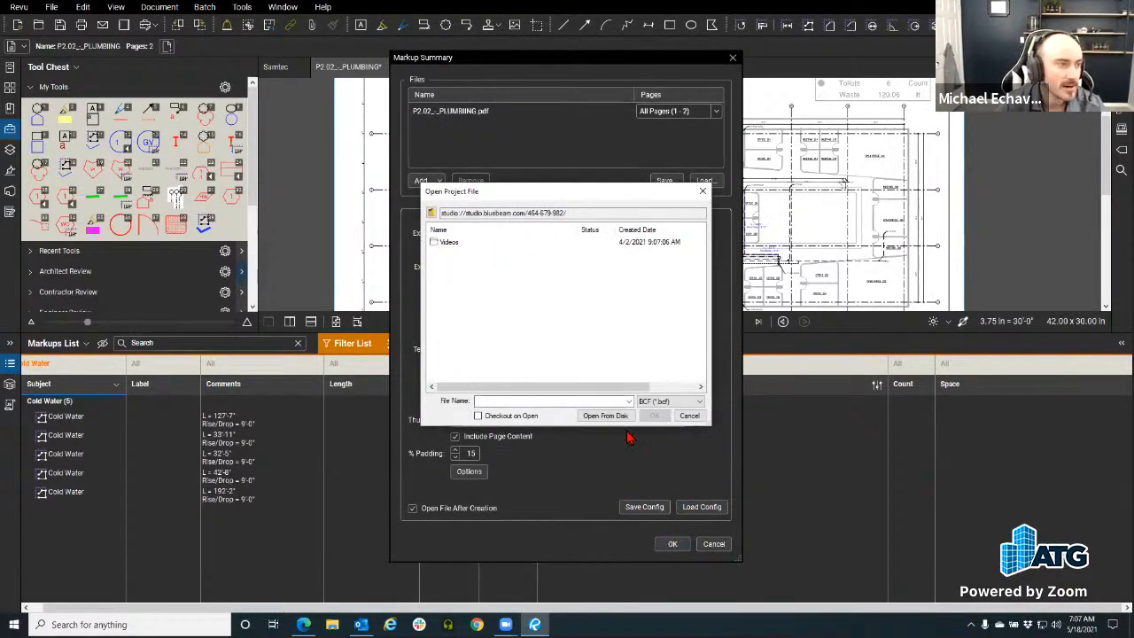
{"action": "left_click", "coordinate": [689, 416]}
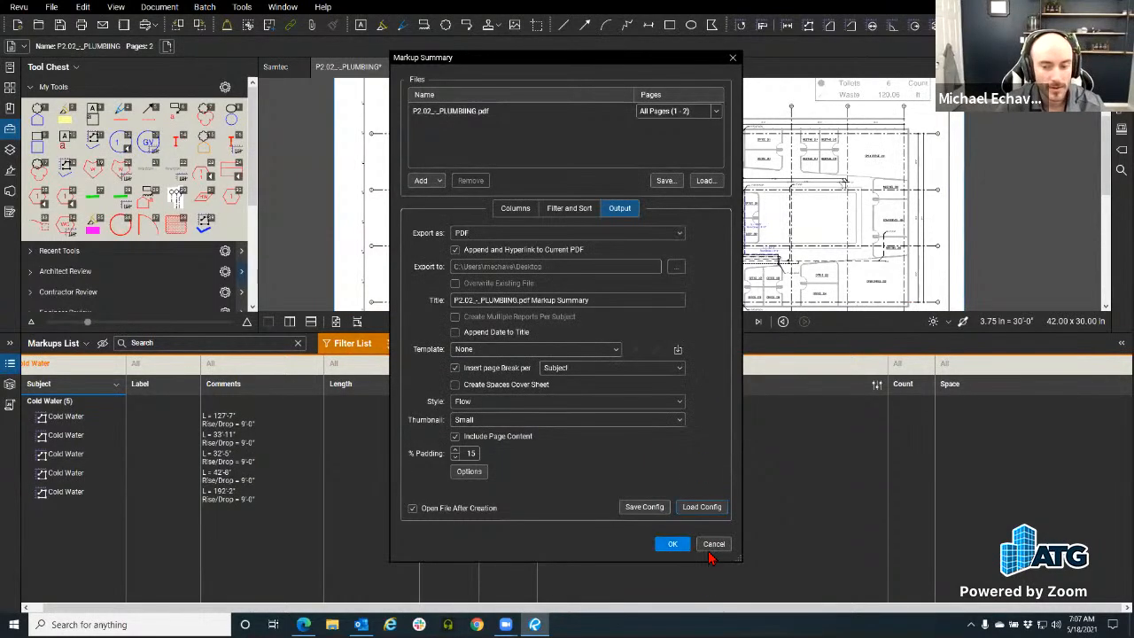
{"action": "key", "text": "Escape"}
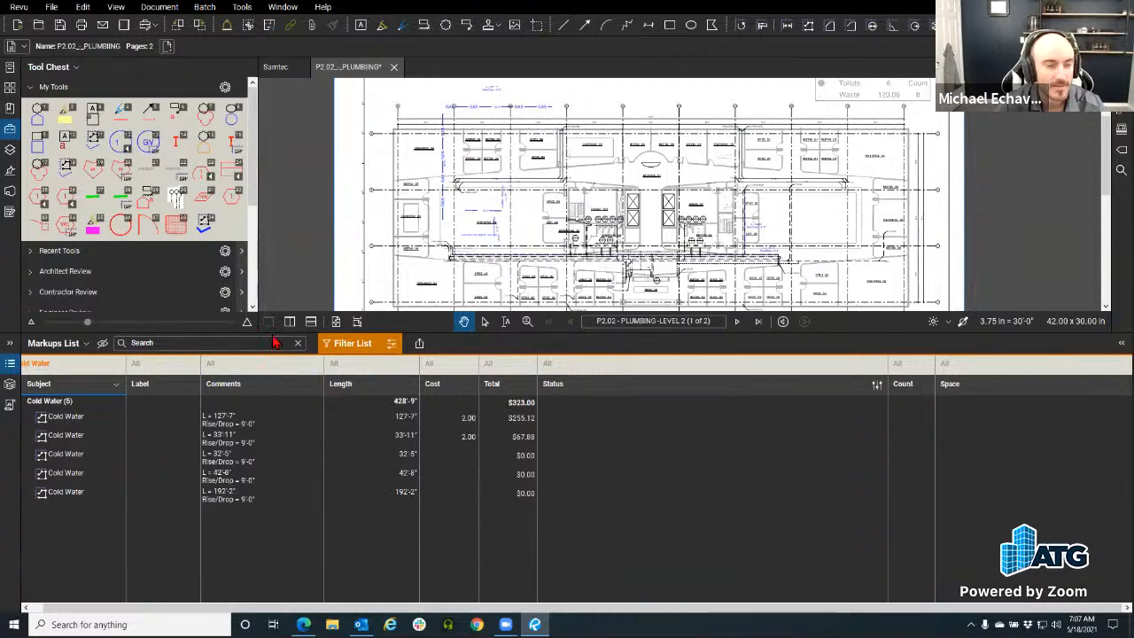
Step: Collapse the markups list and tool chest, then zoom into the upper-left gas lines of the P2.02 plan
{"action": "left_click_drag", "start_coordinate": [277, 334], "coordinate": [277, 498]}
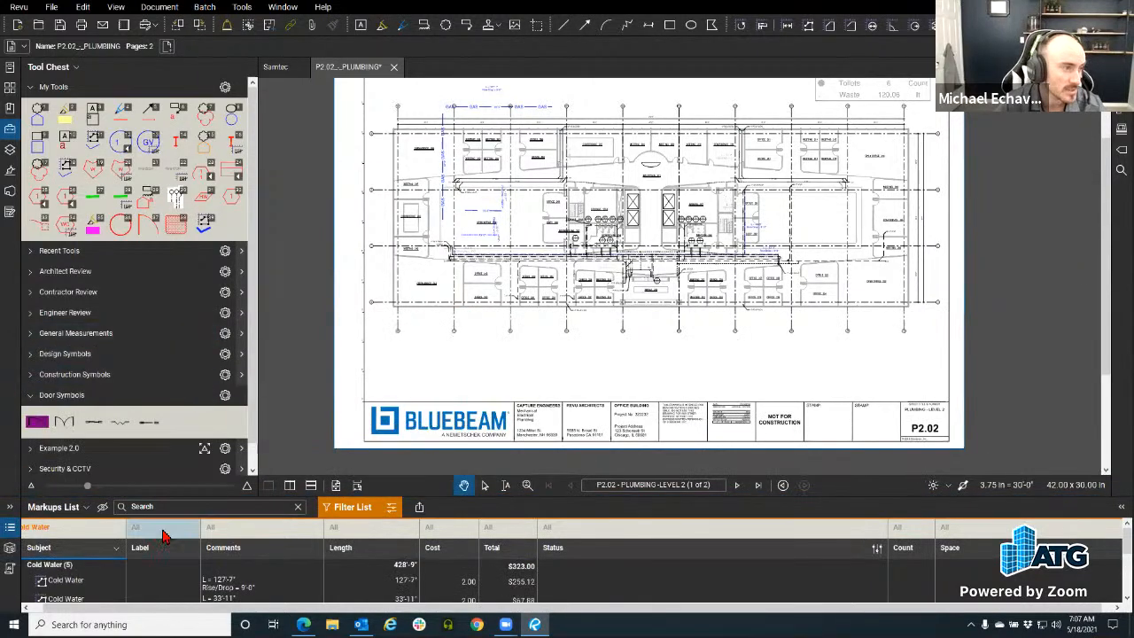
{"action": "left_click", "coordinate": [11, 528]}
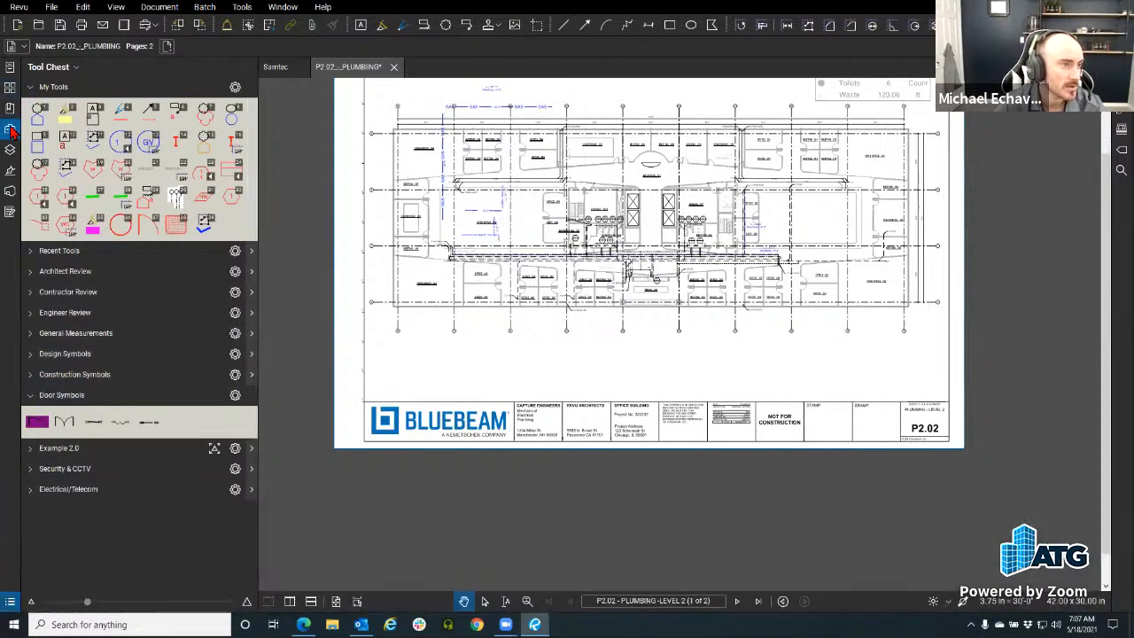
{"action": "left_click", "coordinate": [9, 129]}
{"action": "scroll", "coordinate": [286, 216], "scroll_direction": "up", "scroll_amount": 3}
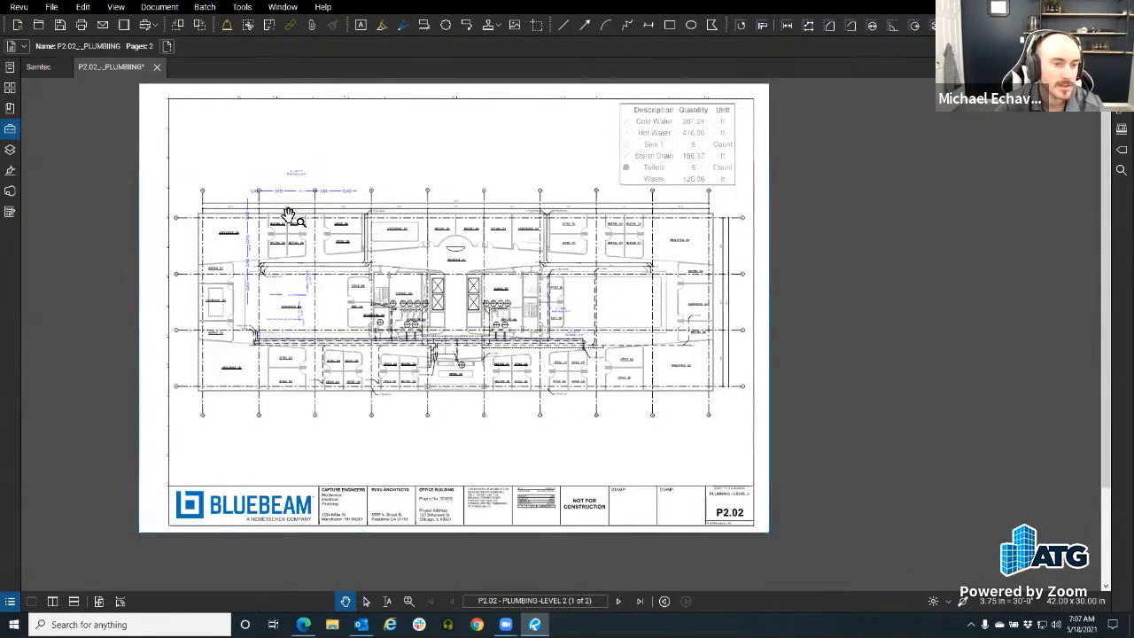
{"action": "scroll", "coordinate": [291, 209], "scroll_direction": "up", "scroll_amount": 2}
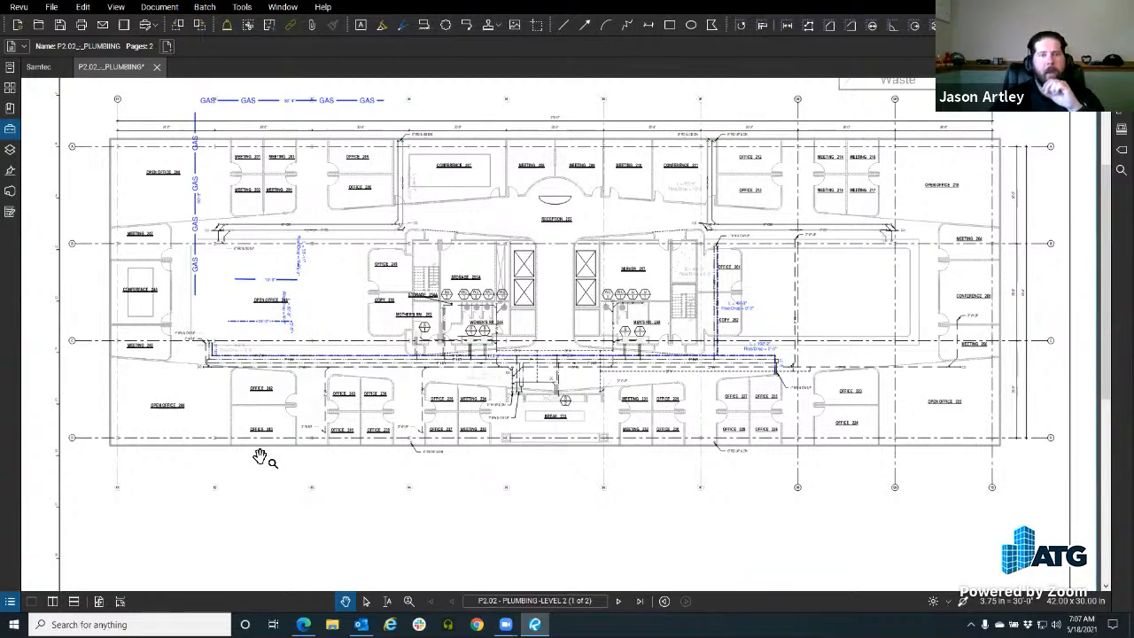
{"action": "scroll", "coordinate": [292, 317], "scroll_direction": "down", "scroll_amount": 5}
{"action": "scroll", "coordinate": [329, 413], "scroll_direction": "up", "scroll_amount": 3}
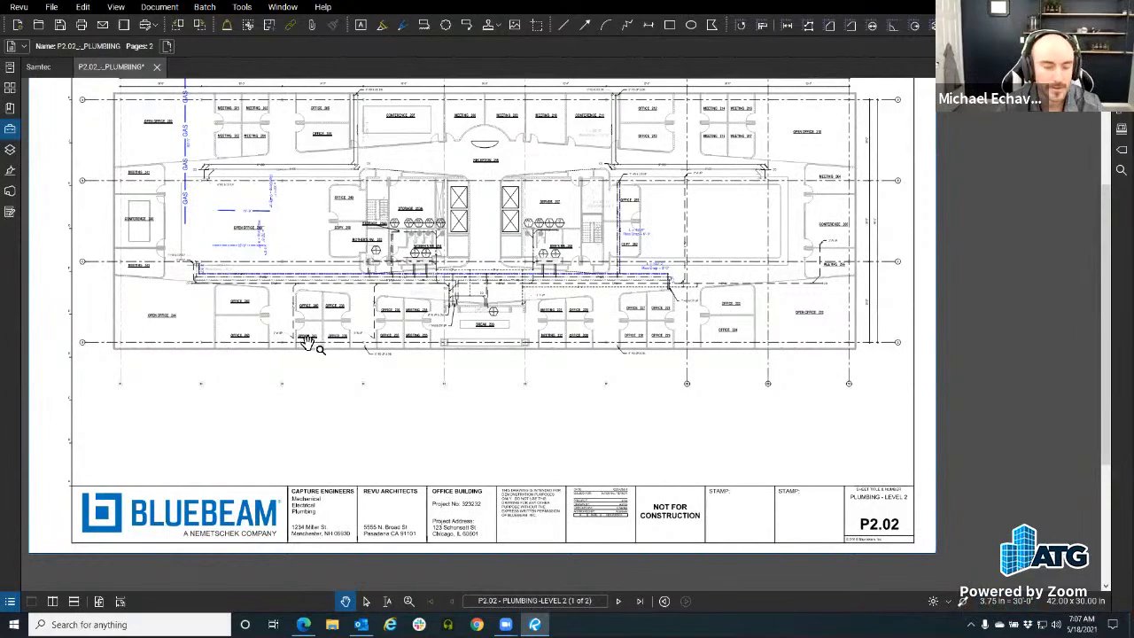
{"action": "scroll", "coordinate": [228, 215], "scroll_direction": "up", "scroll_amount": 4}
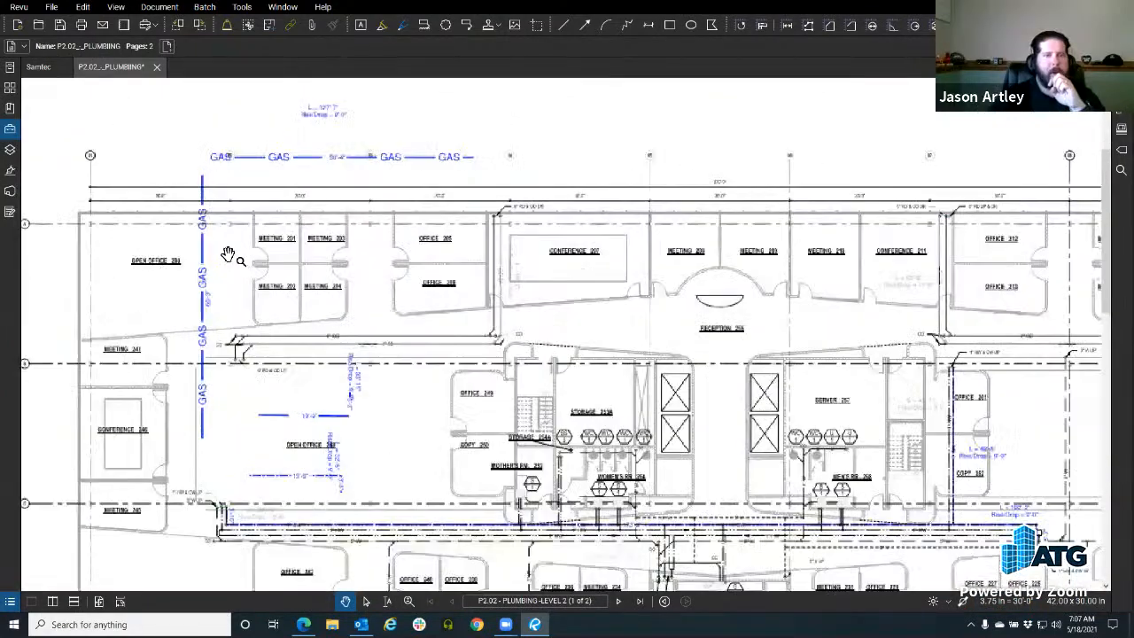
{"action": "scroll", "coordinate": [230, 254], "scroll_direction": "down", "scroll_amount": 3}
Step: Nudge the plan right and raise the Markups List to show the five Cold Water runs totalling $323.00
{"action": "left_click_drag", "start_coordinate": [316, 262], "coordinate": [361, 267]}
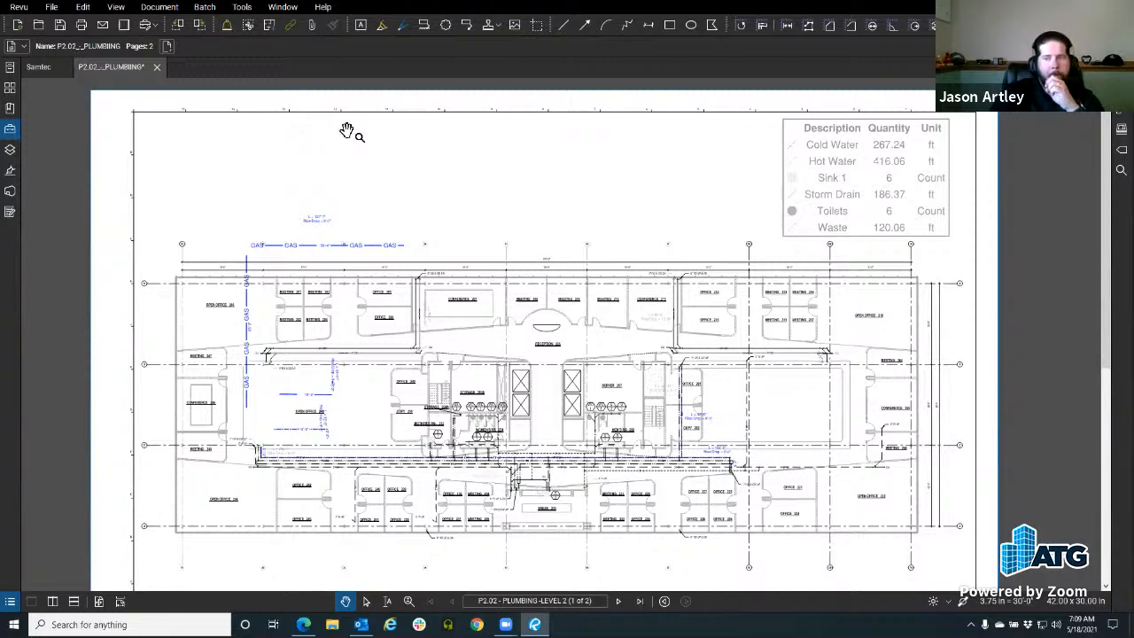
{"action": "left_click_drag", "start_coordinate": [184, 612], "coordinate": [174, 363]}
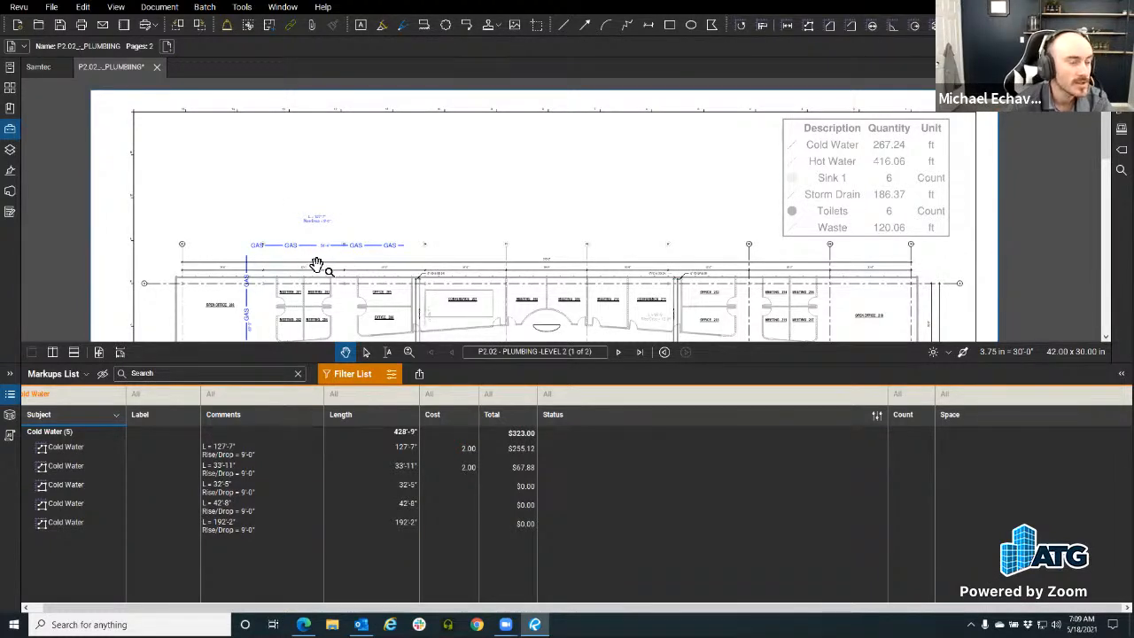
Step: Choose Save As from the P2.02 tab's context menu to get the Save Project File dialog
{"action": "right_click", "coordinate": [113, 71]}
{"action": "left_click", "coordinate": [429, 161]}
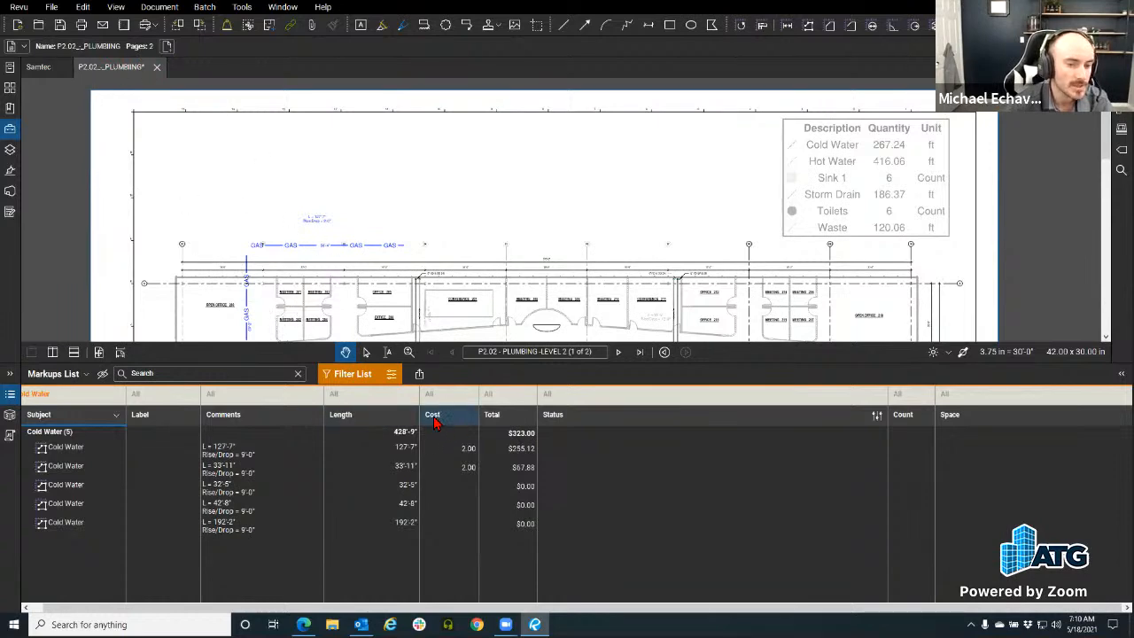
{"action": "right_click", "coordinate": [121, 71]}
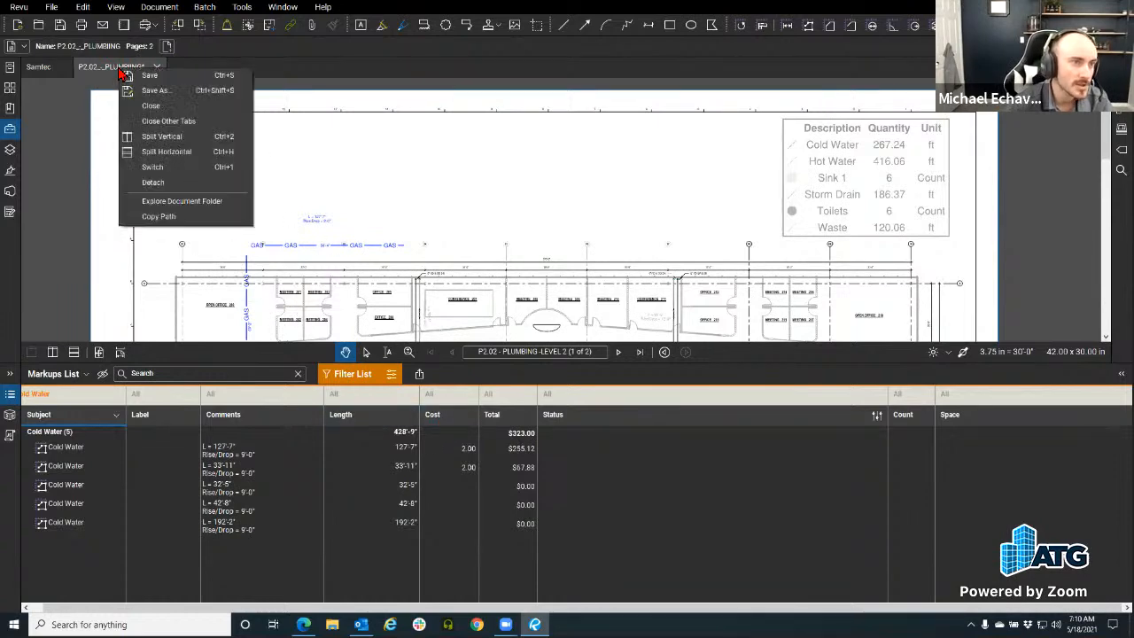
{"action": "left_click", "coordinate": [155, 90]}
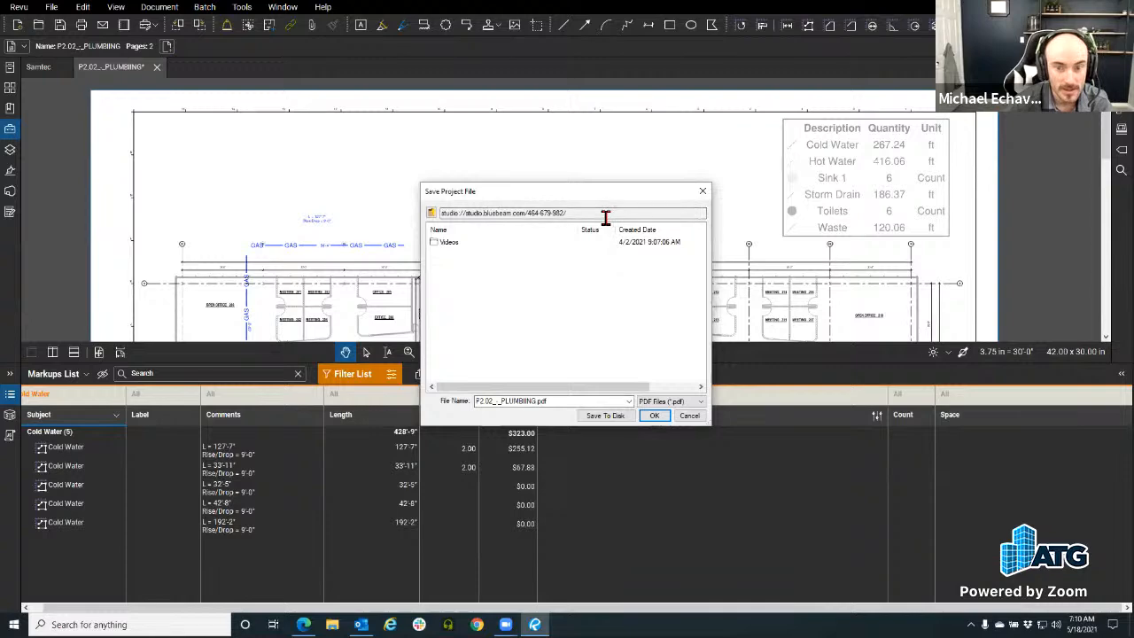
Step: Browse into the Morning Coffee Revu project, trying then cancelling Save To Disk
{"action": "left_click", "coordinate": [431, 213]}
{"action": "double_click", "coordinate": [488, 272]}
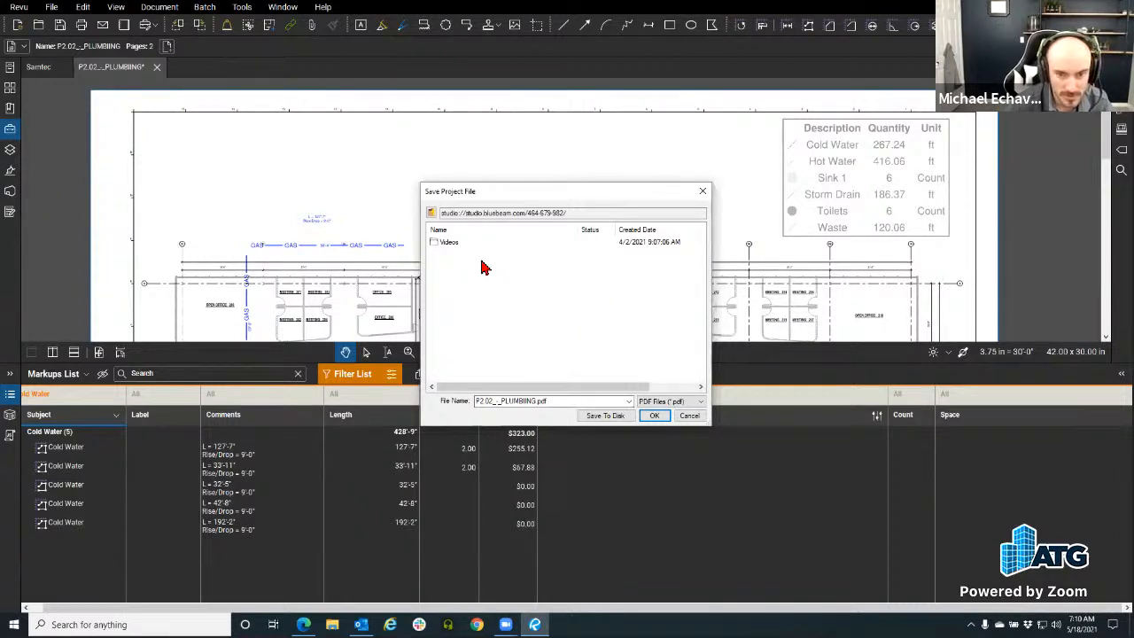
{"action": "left_click", "coordinate": [615, 417]}
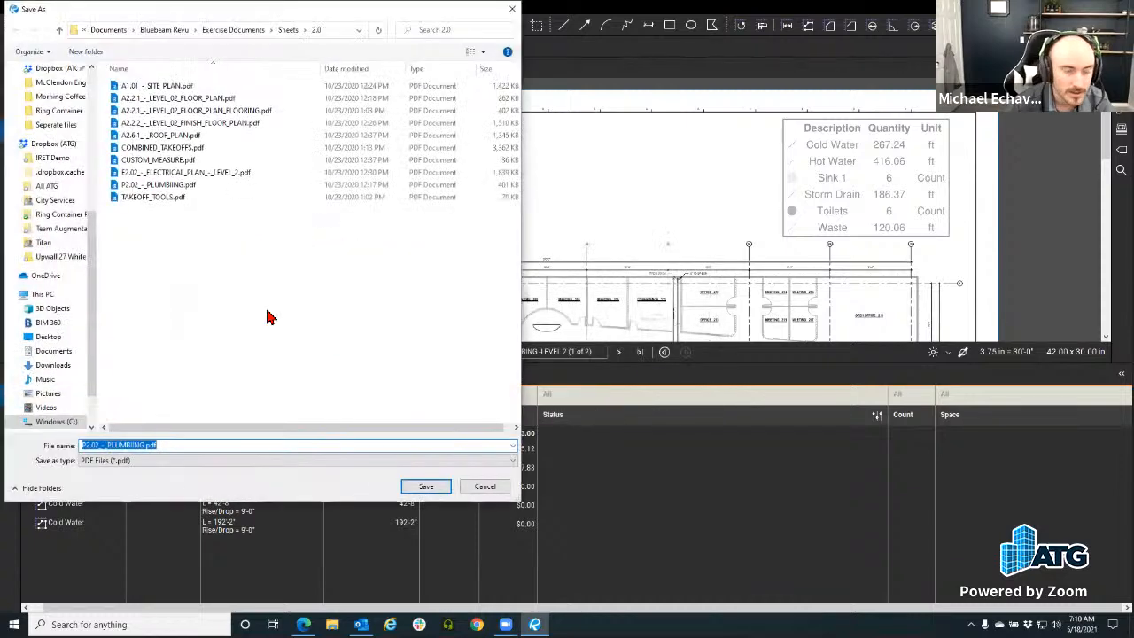
{"action": "left_click", "coordinate": [482, 487]}
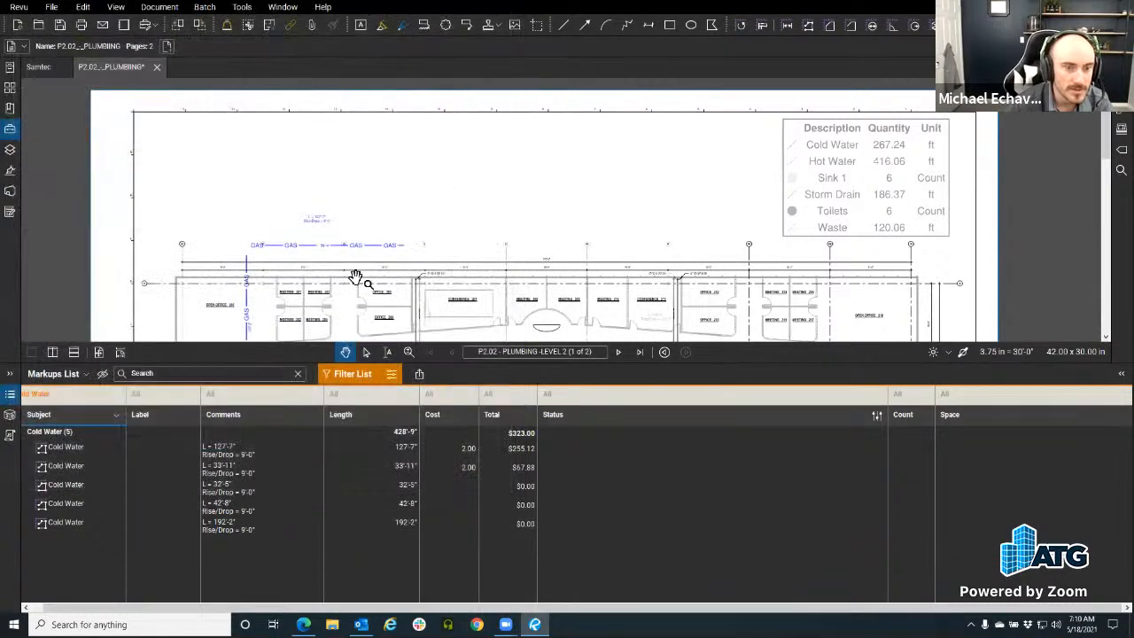
Step: Close the P2.02 tab and confirm uploading P2.02_-_PLUMBING.pdf to the Studio project
{"action": "right_click", "coordinate": [102, 67]}
{"action": "left_click", "coordinate": [142, 104]}
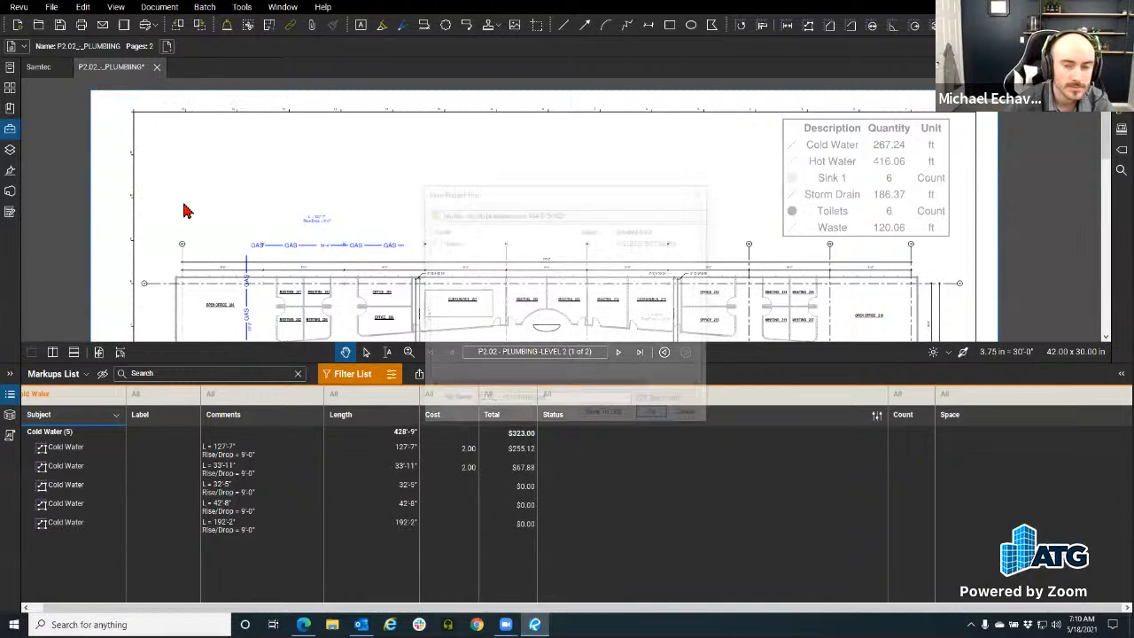
{"action": "left_click", "coordinate": [652, 416]}
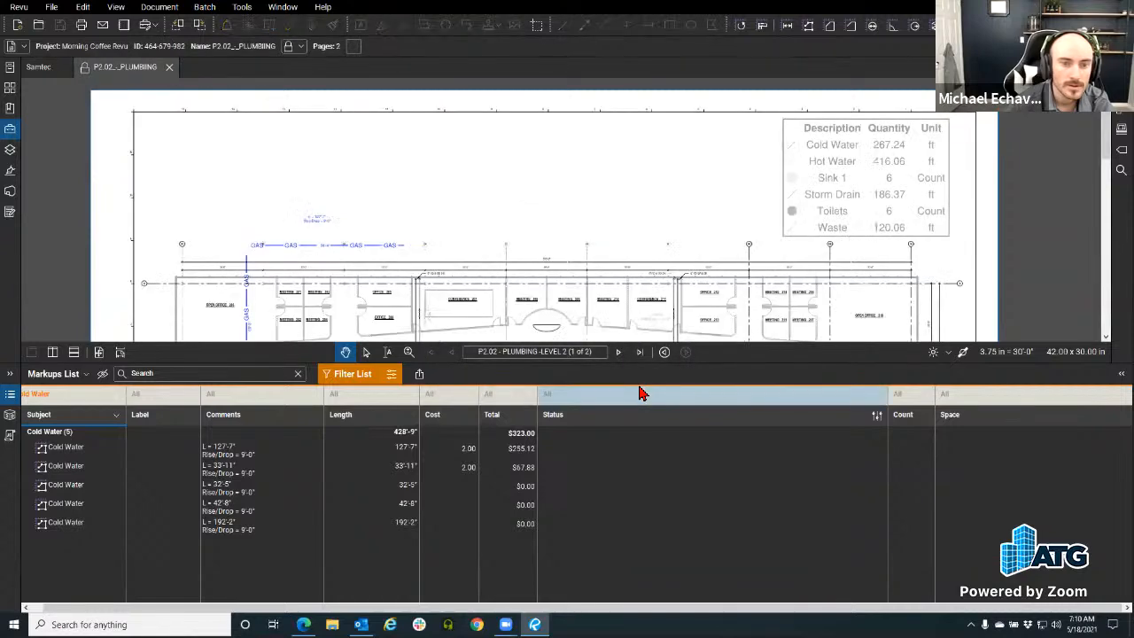
{"action": "left_click", "coordinate": [10, 191]}
Step: Create a Lifetime of Project share link for P2.02_-_PLUMBING.pdf in Morning Coffee Revu and copy it
{"action": "double_click", "coordinate": [104, 174]}
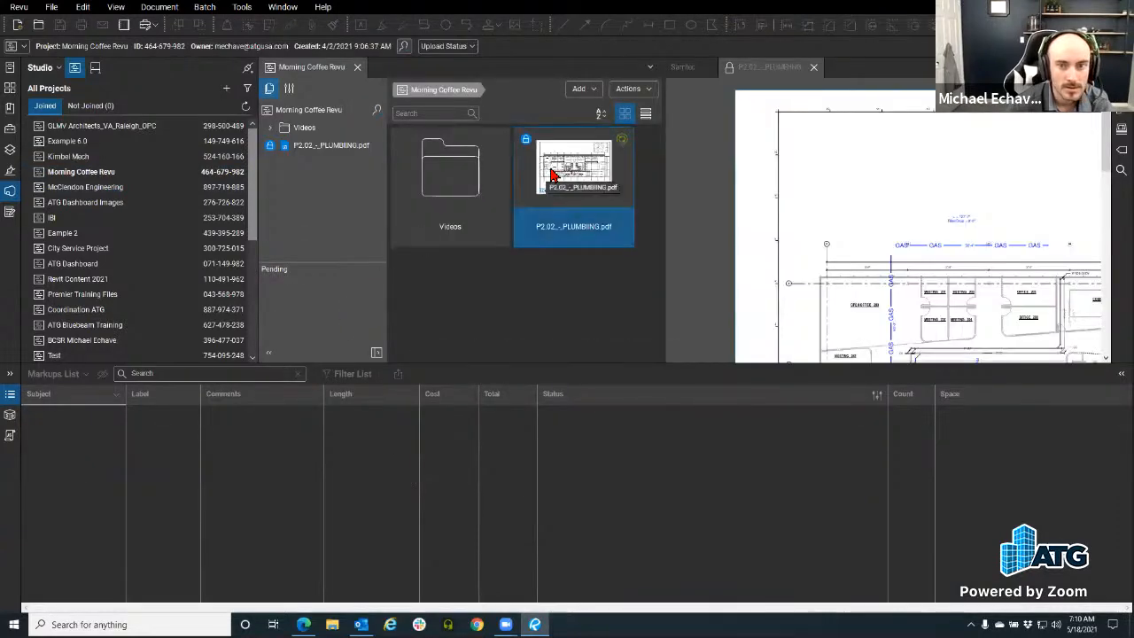
{"action": "right_click", "coordinate": [552, 174]}
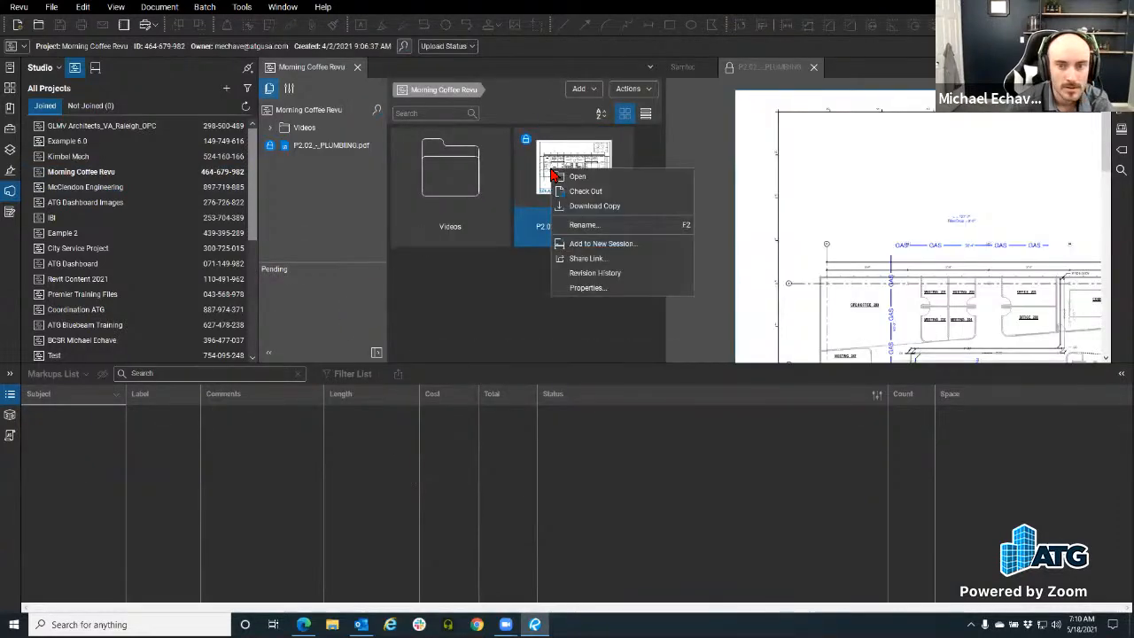
{"action": "left_click", "coordinate": [615, 258]}
{"action": "left_click", "coordinate": [574, 302]}
{"action": "left_click", "coordinate": [659, 286]}
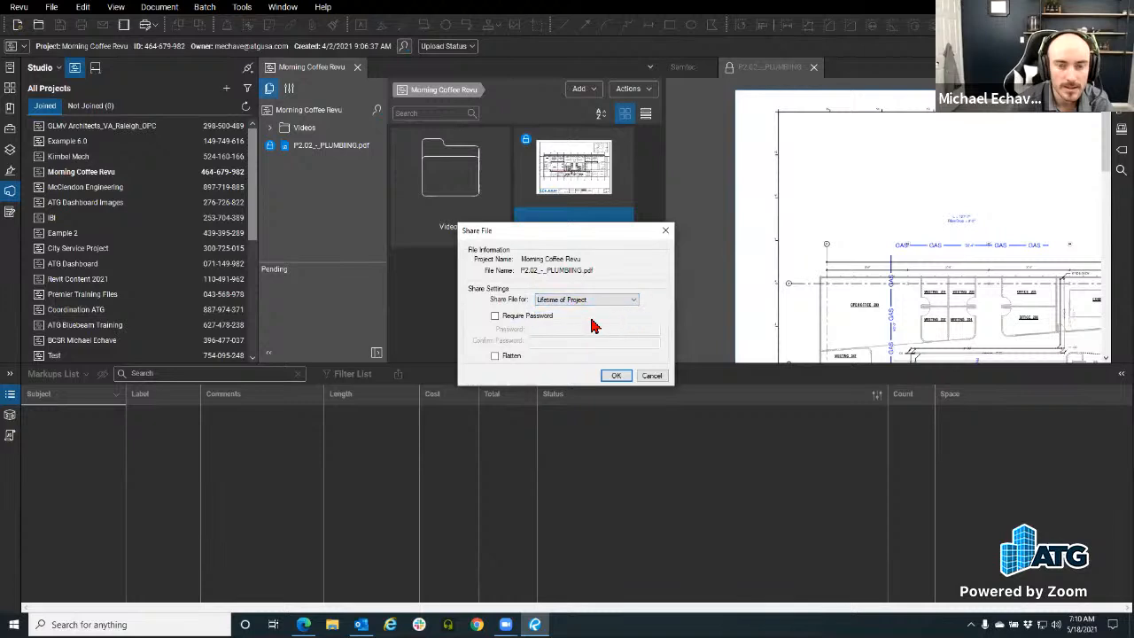
{"action": "left_click", "coordinate": [615, 375]}
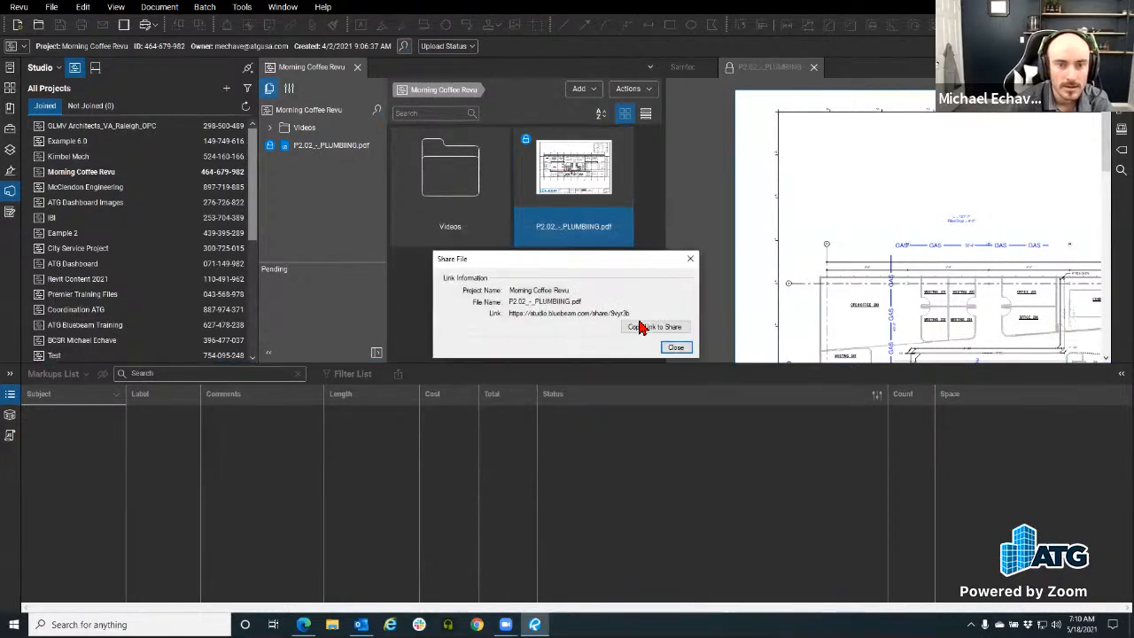
{"action": "left_click", "coordinate": [650, 327]}
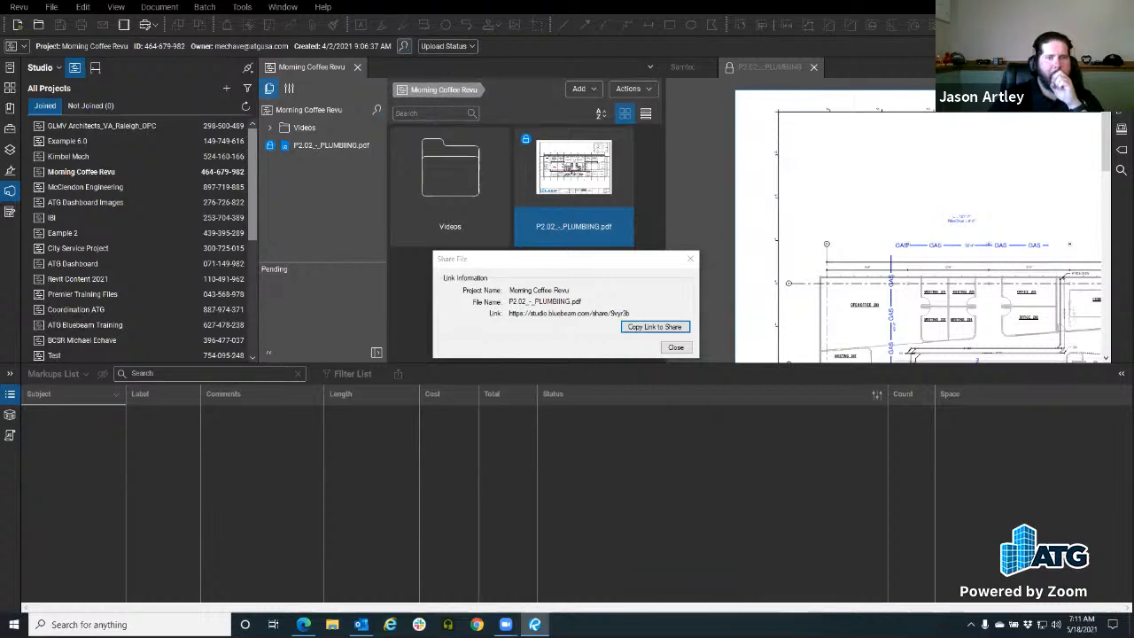
{"action": "left_click", "coordinate": [677, 347]}
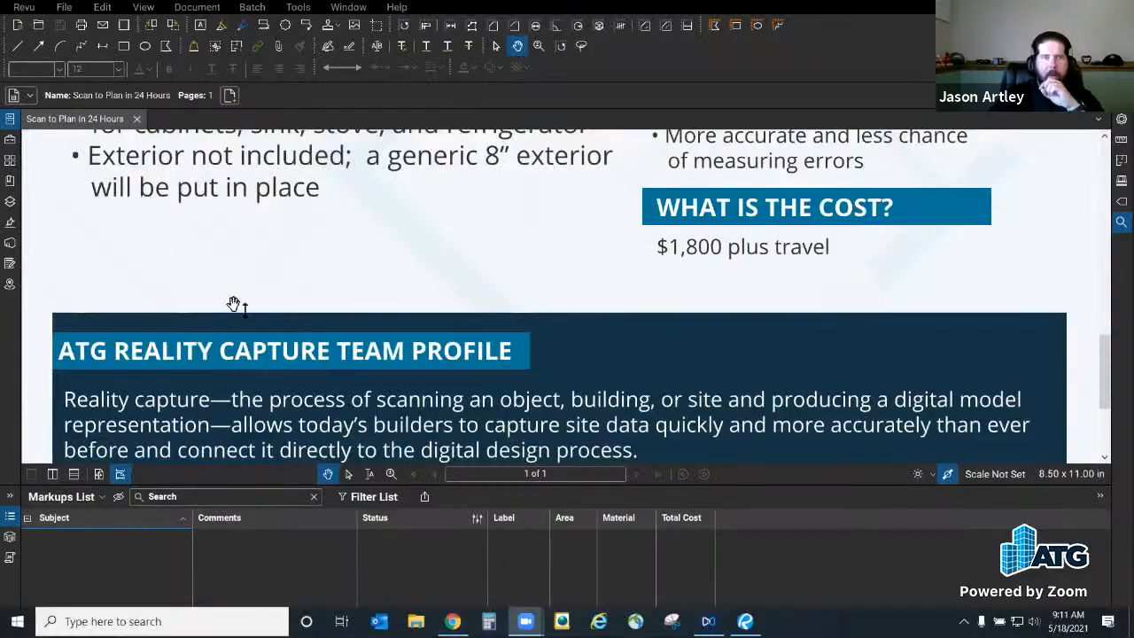
Step: Open the A1.01 site plan from File > Open Recent
{"action": "scroll", "coordinate": [489, 352], "scroll_direction": "up", "scroll_amount": 10}
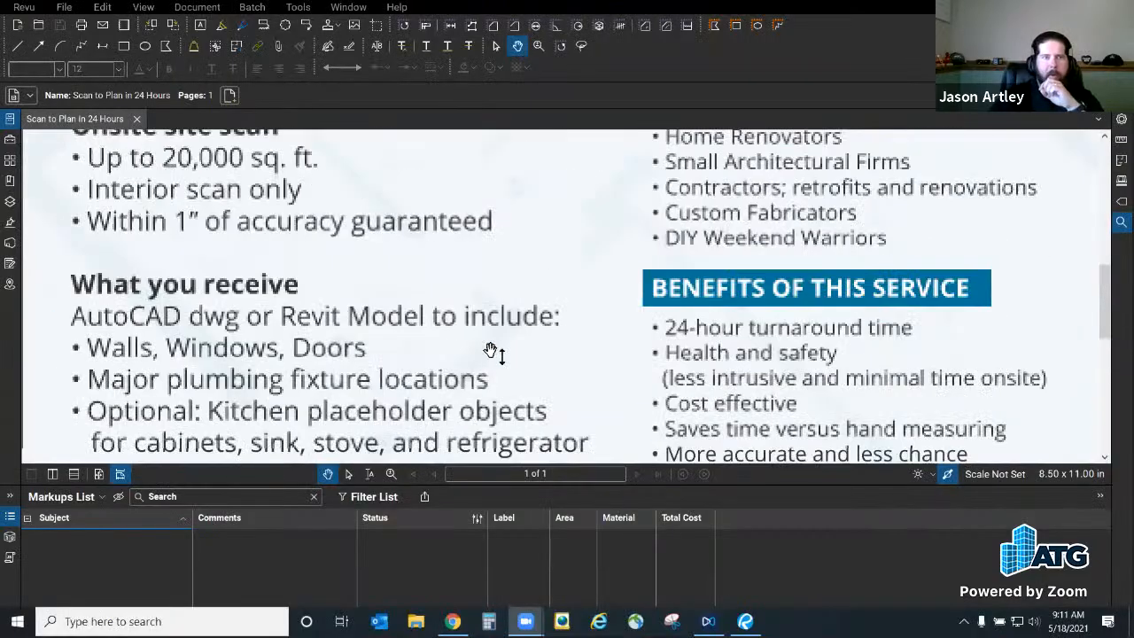
{"action": "scroll", "coordinate": [210, 193], "scroll_direction": "up", "scroll_amount": 3}
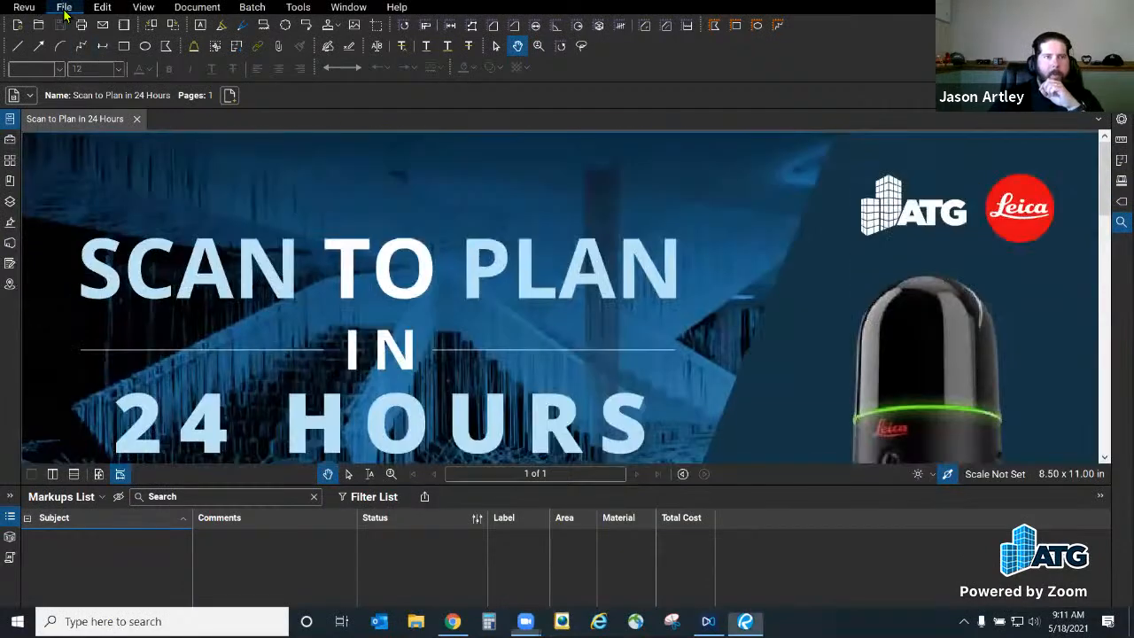
{"action": "left_click", "coordinate": [64, 7]}
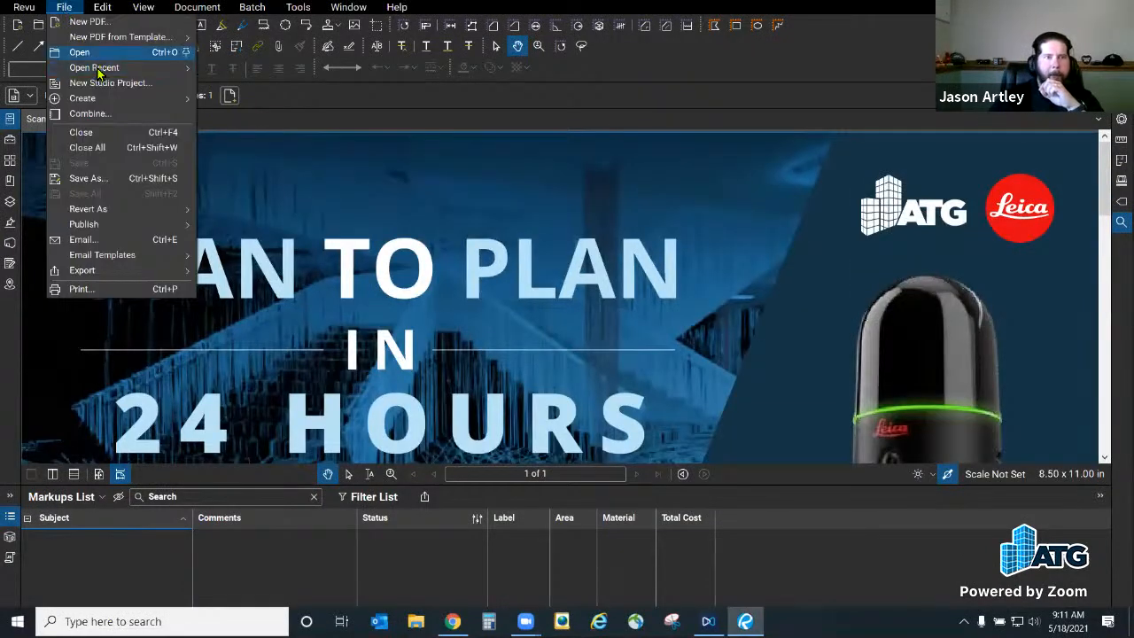
{"action": "mouse_move", "coordinate": [102, 69]}
{"action": "left_click", "coordinate": [347, 73]}
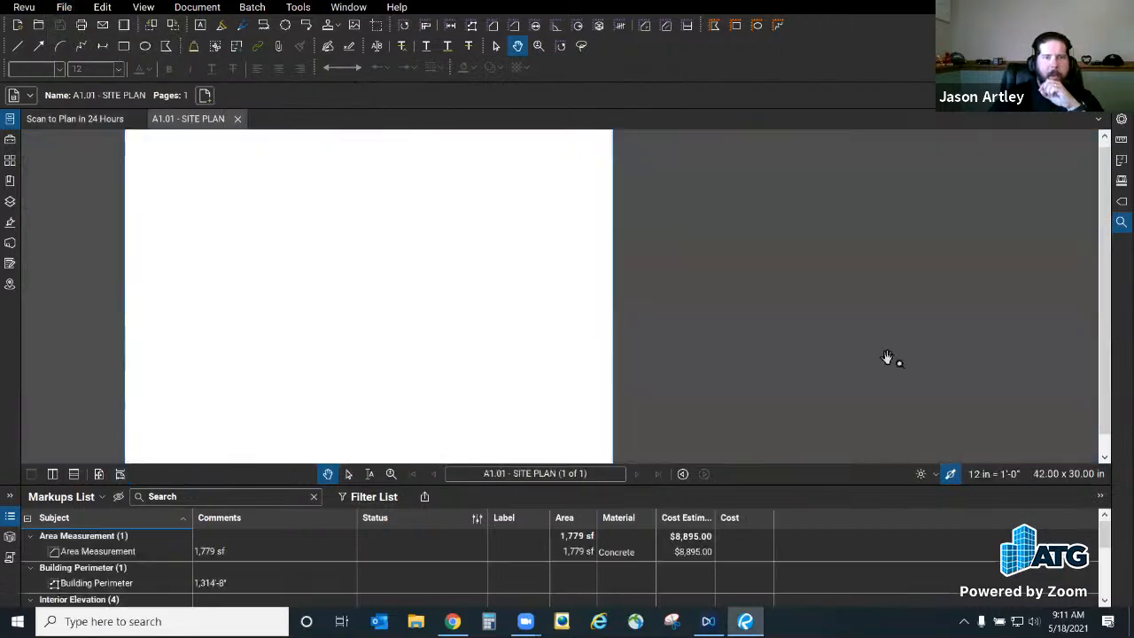
Step: Hide the Markups List, close the Scan to Plan in 24 Hours document, and zoom into the site plan
{"action": "left_click", "coordinate": [16, 520]}
{"action": "left_click_drag", "start_coordinate": [224, 205], "coordinate": [342, 251]}
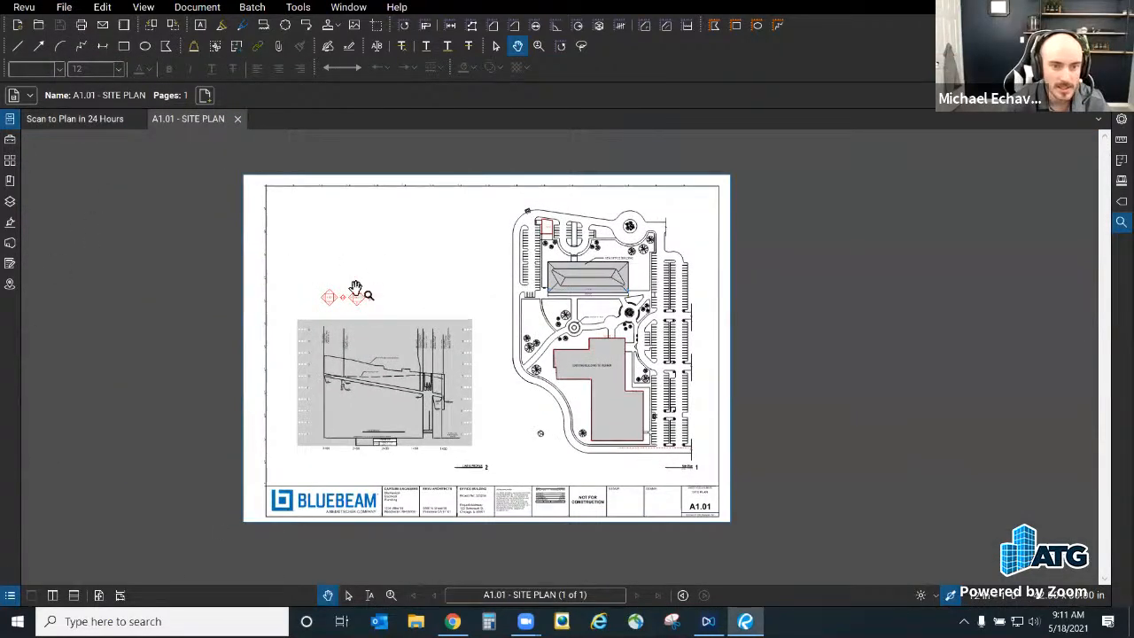
{"action": "left_click", "coordinate": [137, 120]}
{"action": "scroll", "coordinate": [458, 431], "scroll_direction": "up", "scroll_amount": 2}
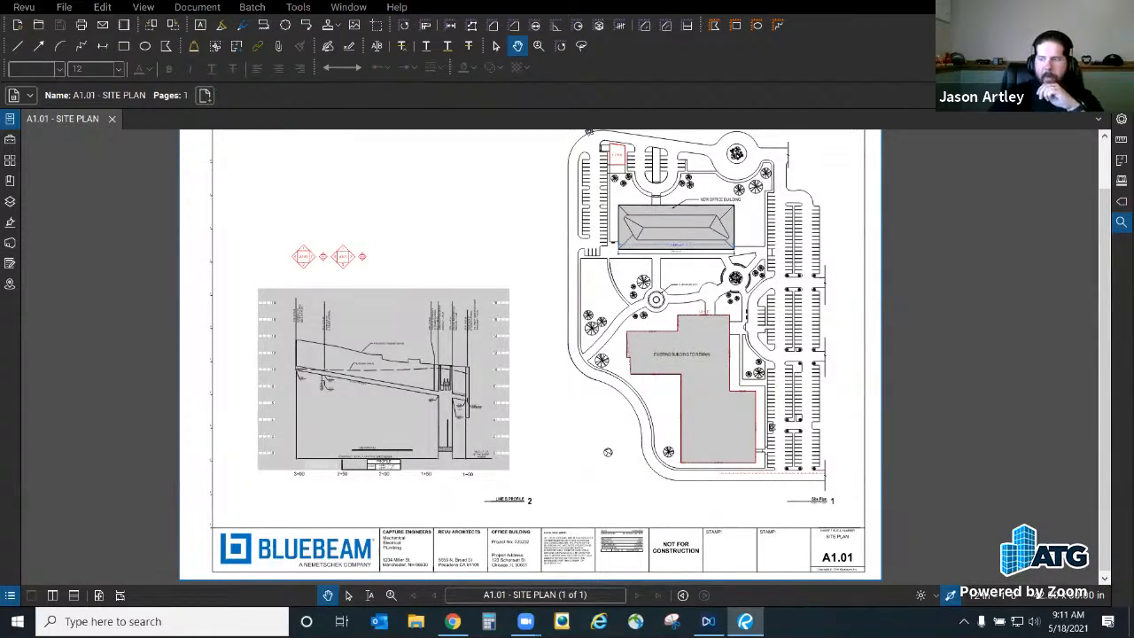
Step: Download P2.02_-_PLUMBING.pdf from the Studio share link in Chrome, preview it, then close the preview tab
{"action": "left_click", "coordinate": [751, 314]}
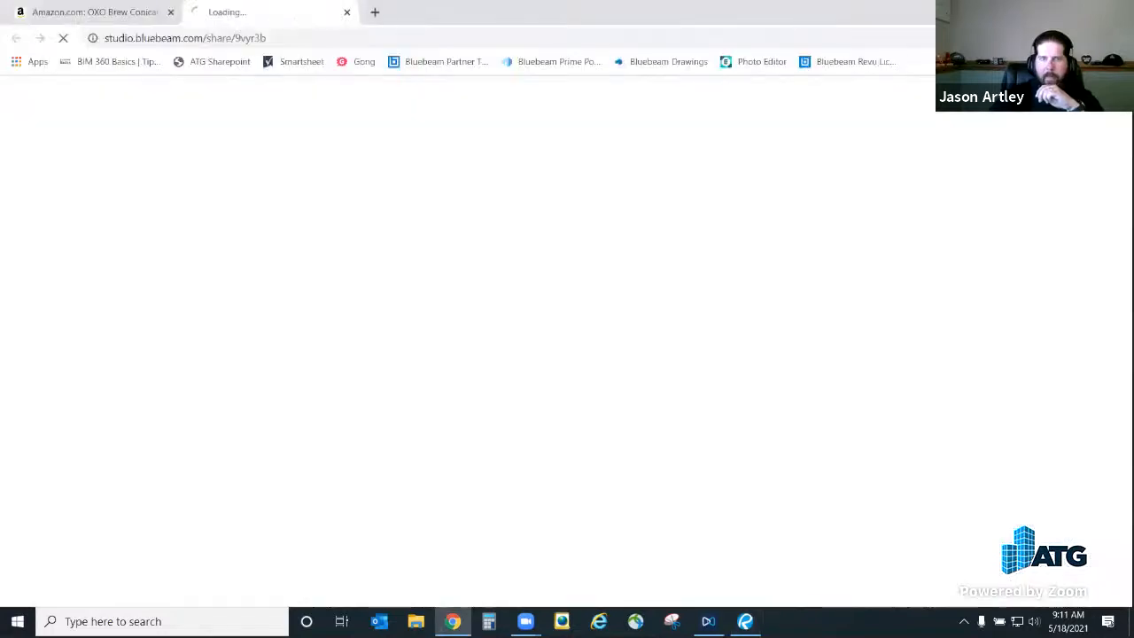
{"action": "left_click", "coordinate": [170, 12]}
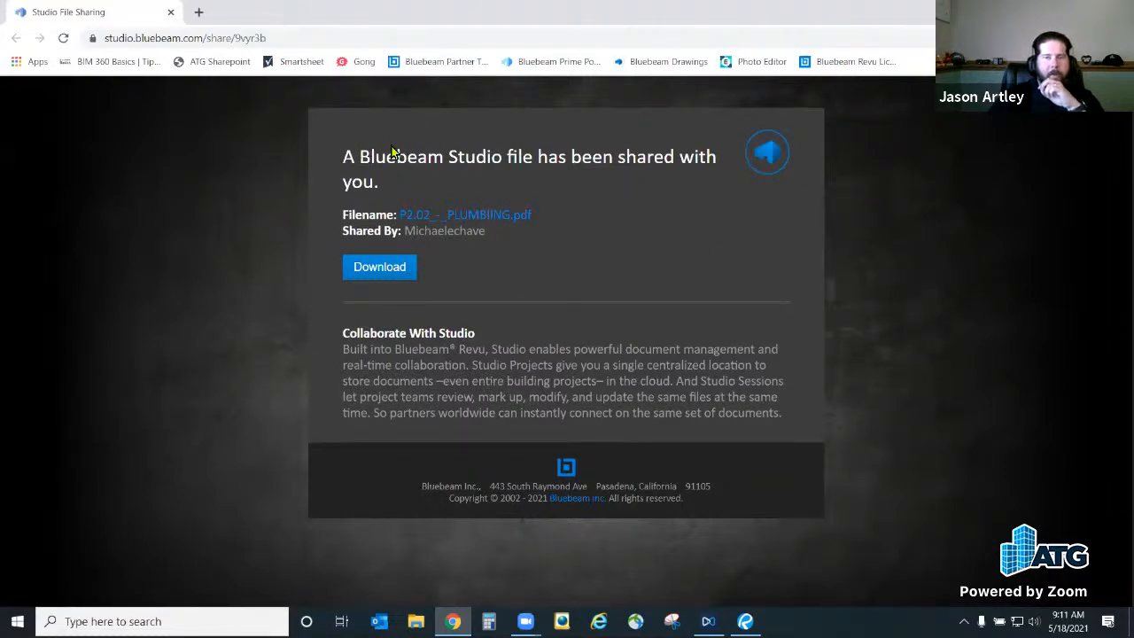
{"action": "left_click", "coordinate": [391, 272]}
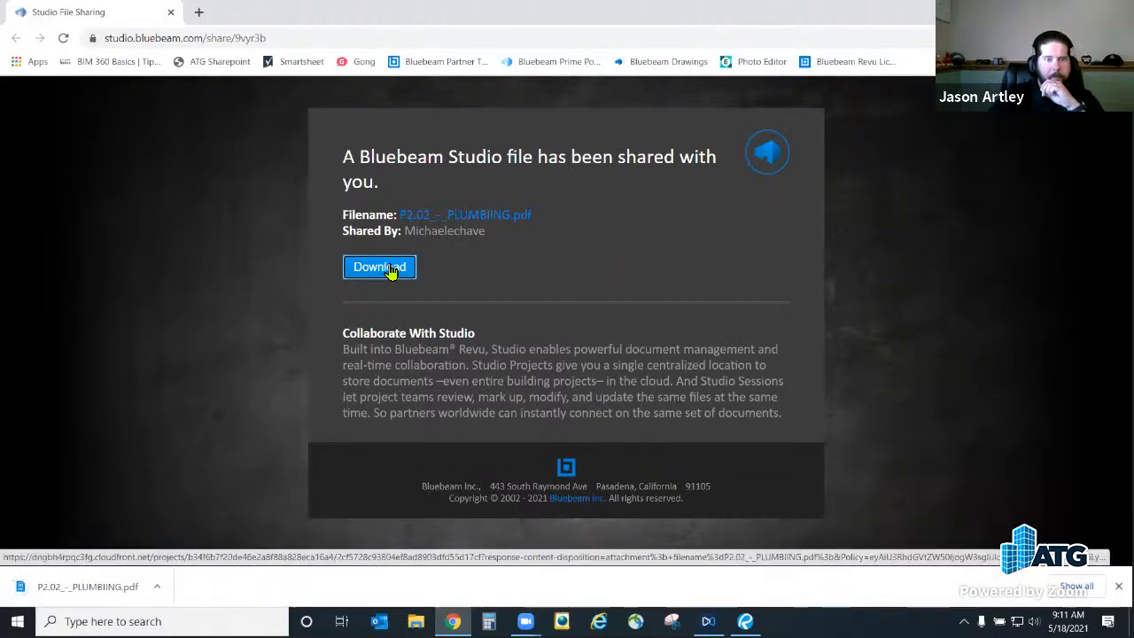
{"action": "left_click", "coordinate": [88, 597]}
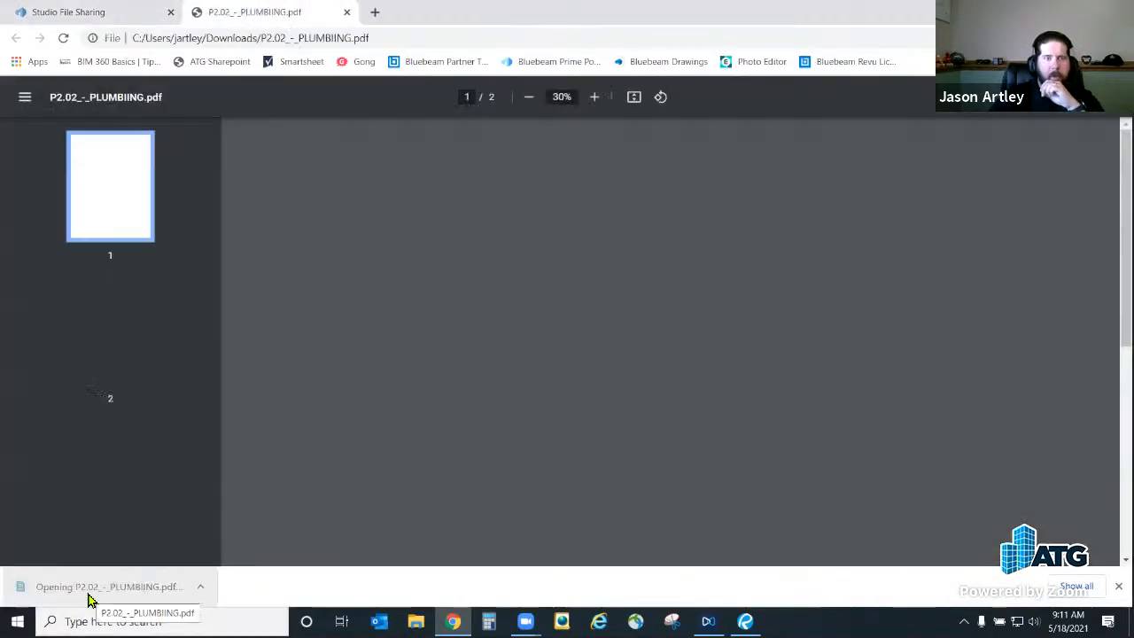
{"action": "left_click", "coordinate": [346, 13]}
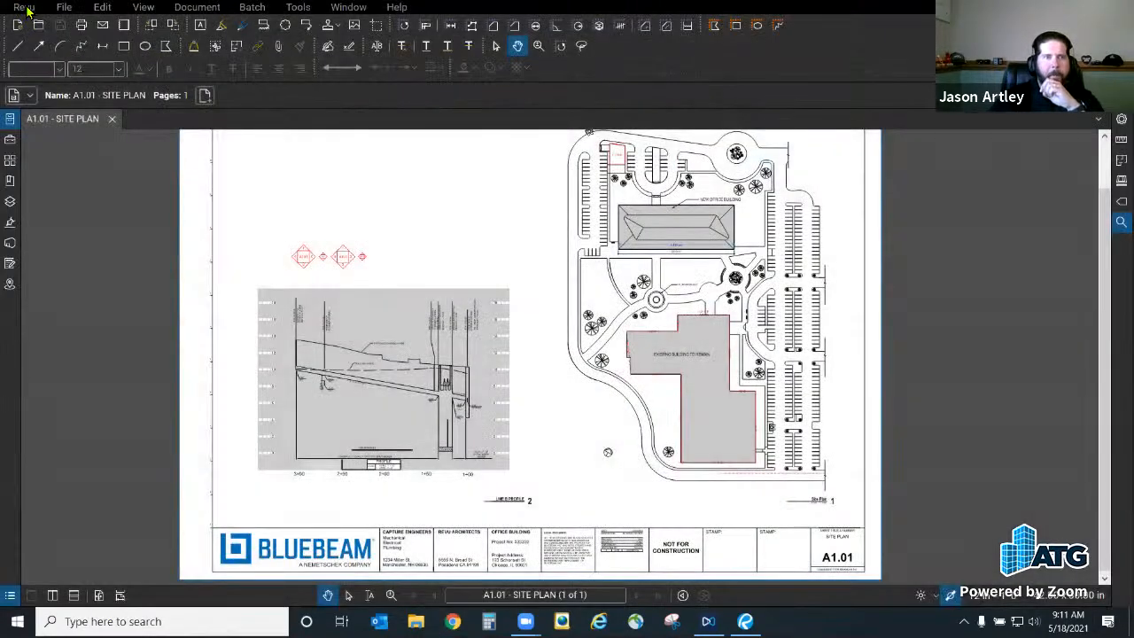
Step: Open P2.02_-_PLUMBING.pdf from the Downloads folder in Revu and pan around the plumbing layout
{"action": "left_click", "coordinate": [27, 8]}
{"action": "left_click", "coordinate": [38, 26]}
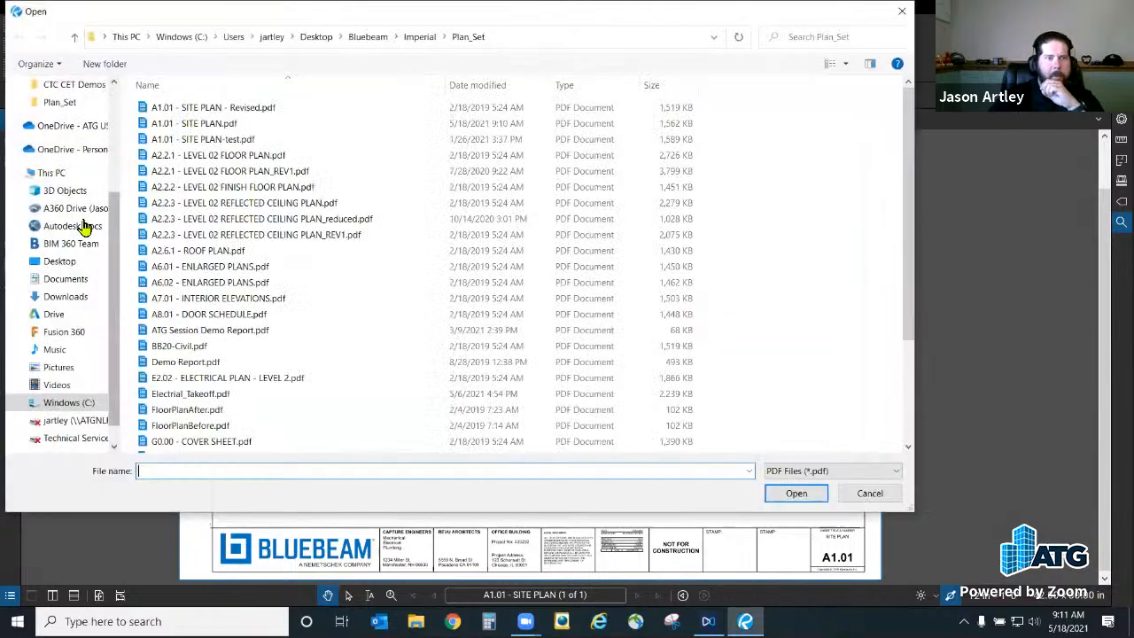
{"action": "left_click", "coordinate": [67, 297]}
{"action": "left_click", "coordinate": [196, 127]}
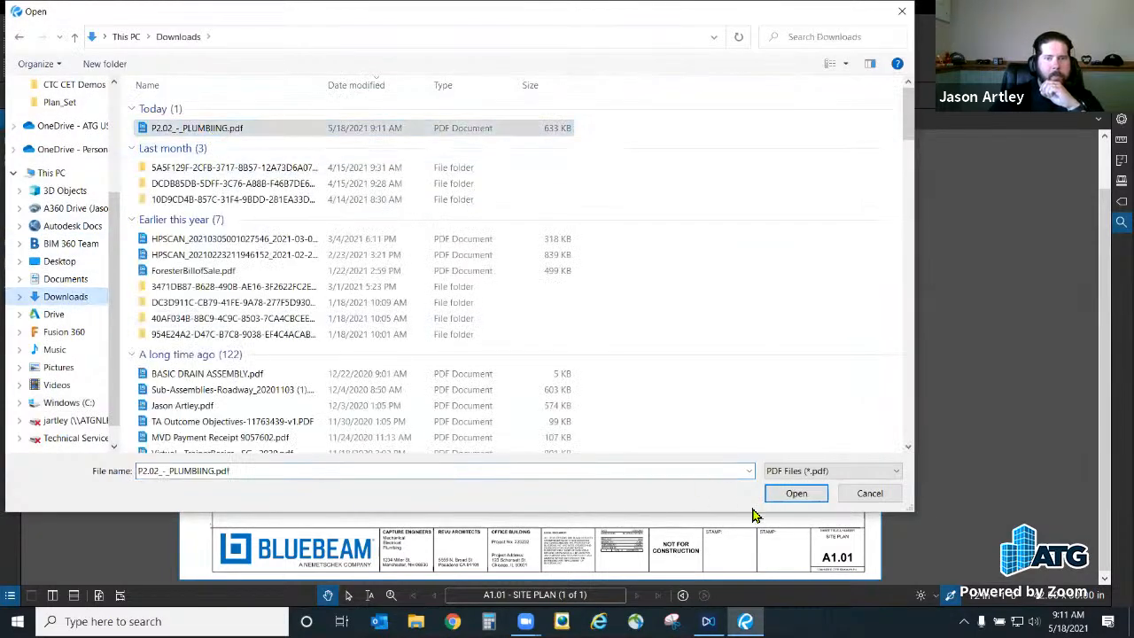
{"action": "key", "text": "Return"}
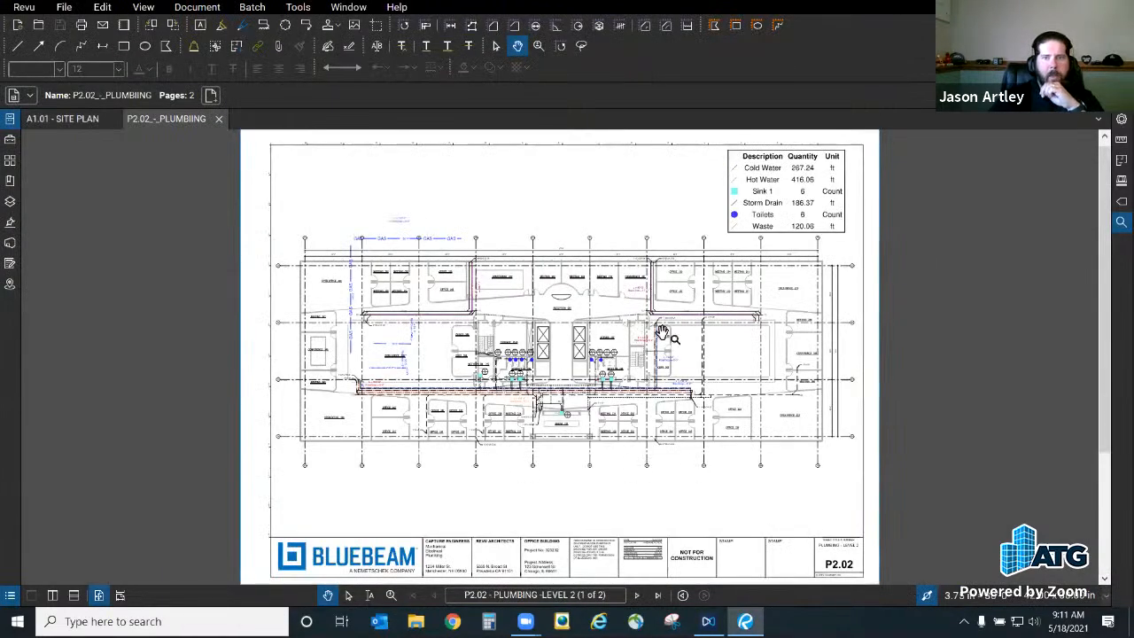
{"action": "scroll", "coordinate": [449, 465], "scroll_direction": "up", "scroll_amount": 5}
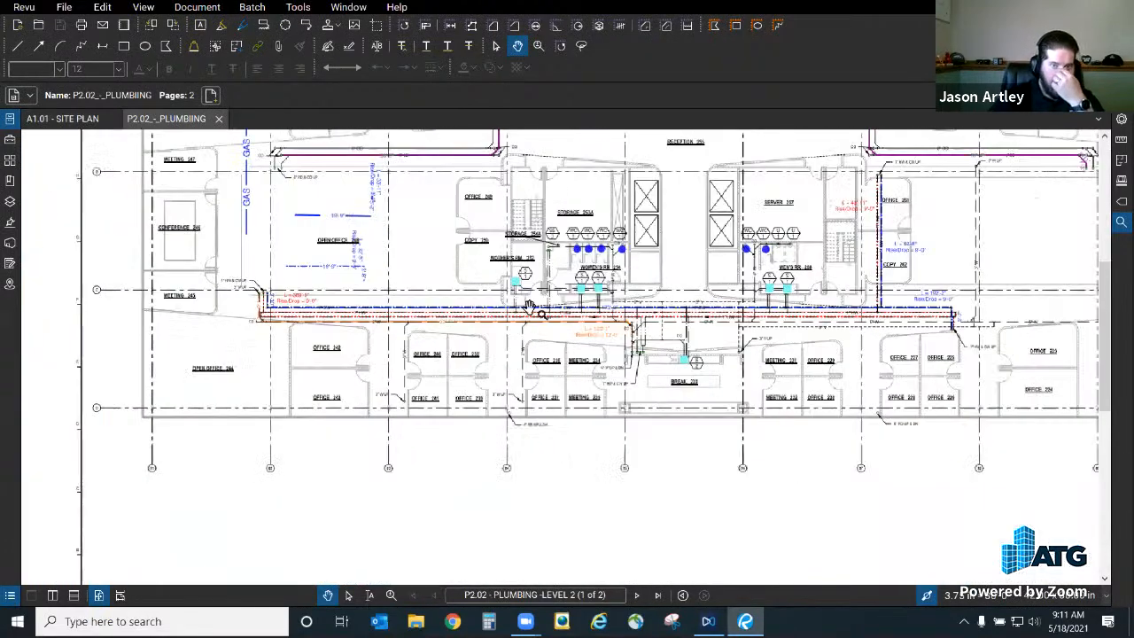
{"action": "left_click_drag", "start_coordinate": [497, 270], "coordinate": [481, 306]}
{"action": "mouse_move", "coordinate": [509, 434]}
{"action": "left_mouse_down"}
{"action": "mouse_move", "coordinate": [494, 273]}
{"action": "mouse_move", "coordinate": [479, 307]}
{"action": "left_mouse_up"}
Step: Show the Markups List below the drawing and enlarge it to display more rows
{"action": "left_click", "coordinate": [13, 600]}
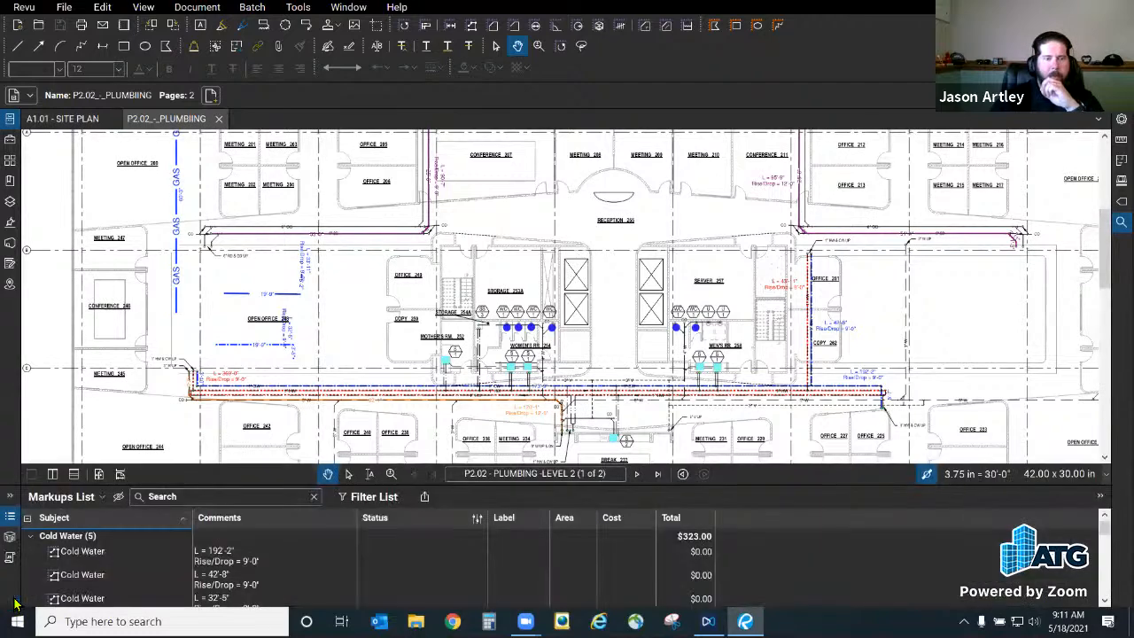
{"action": "left_click_drag", "start_coordinate": [759, 484], "coordinate": [785, 329]}
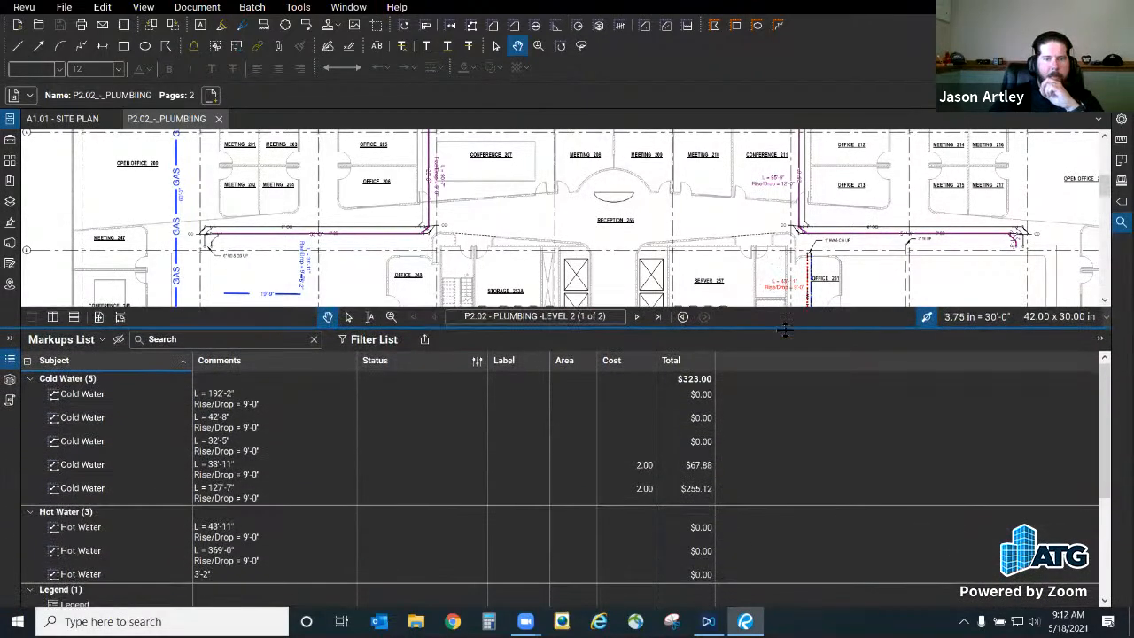
{"action": "scroll", "coordinate": [813, 434], "scroll_direction": "down", "scroll_amount": 3}
{"action": "scroll", "coordinate": [814, 434], "scroll_direction": "up", "scroll_amount": 3}
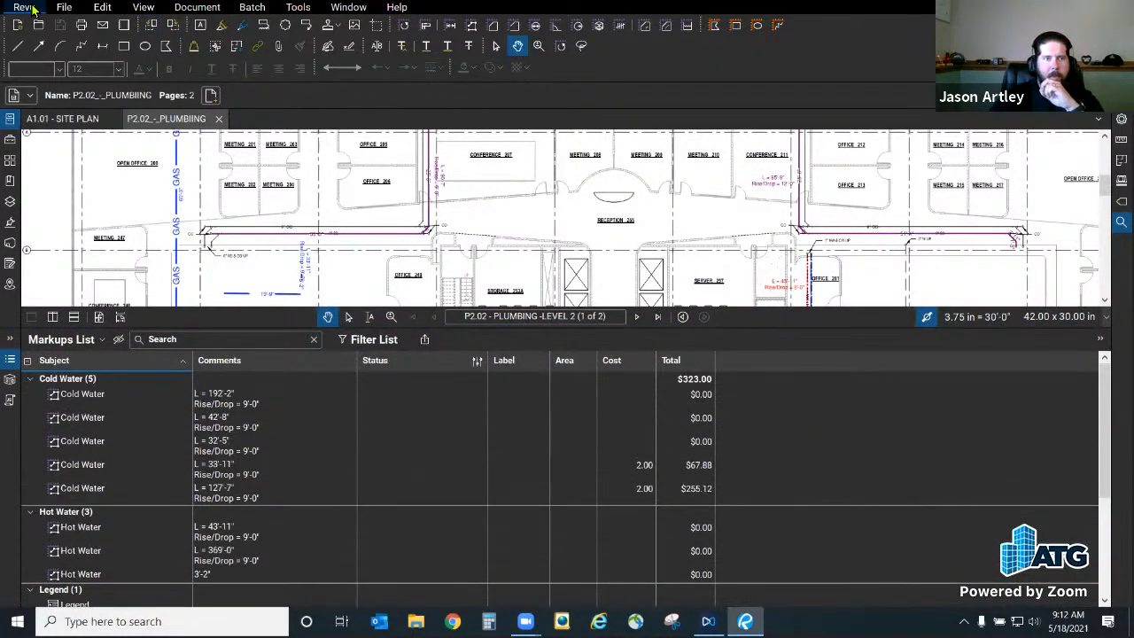
{"action": "left_click", "coordinate": [24, 7]}
{"action": "mouse_move", "coordinate": [46, 91]}
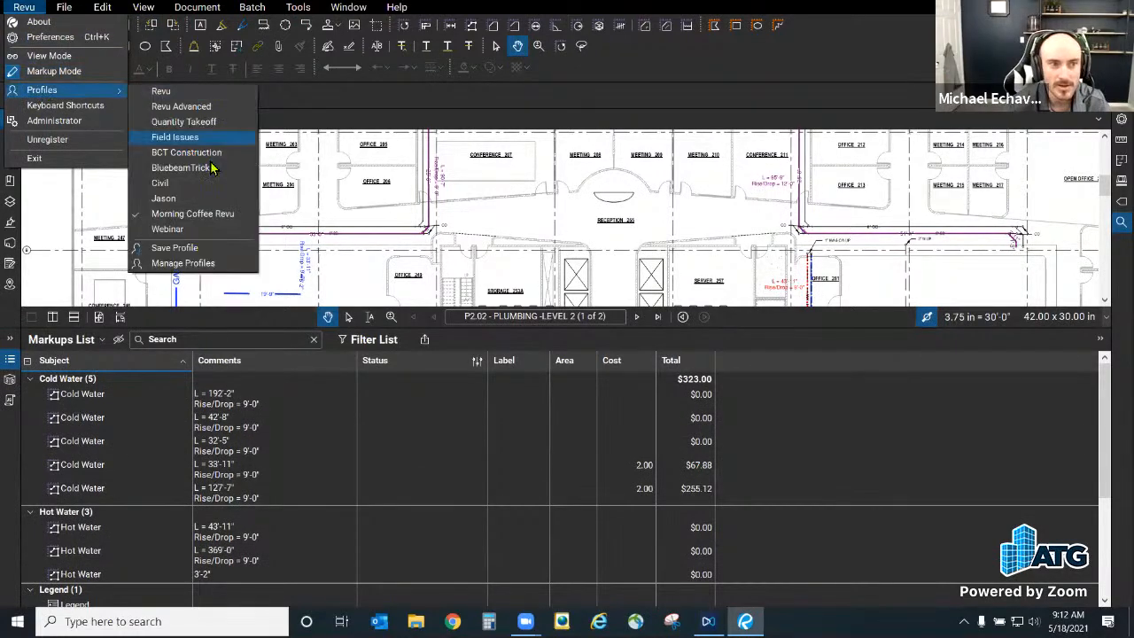
{"action": "left_click", "coordinate": [817, 452]}
Step: Jump to the 32'-5" Cold Water markup and give the drawing view more height
{"action": "left_click", "coordinate": [807, 449]}
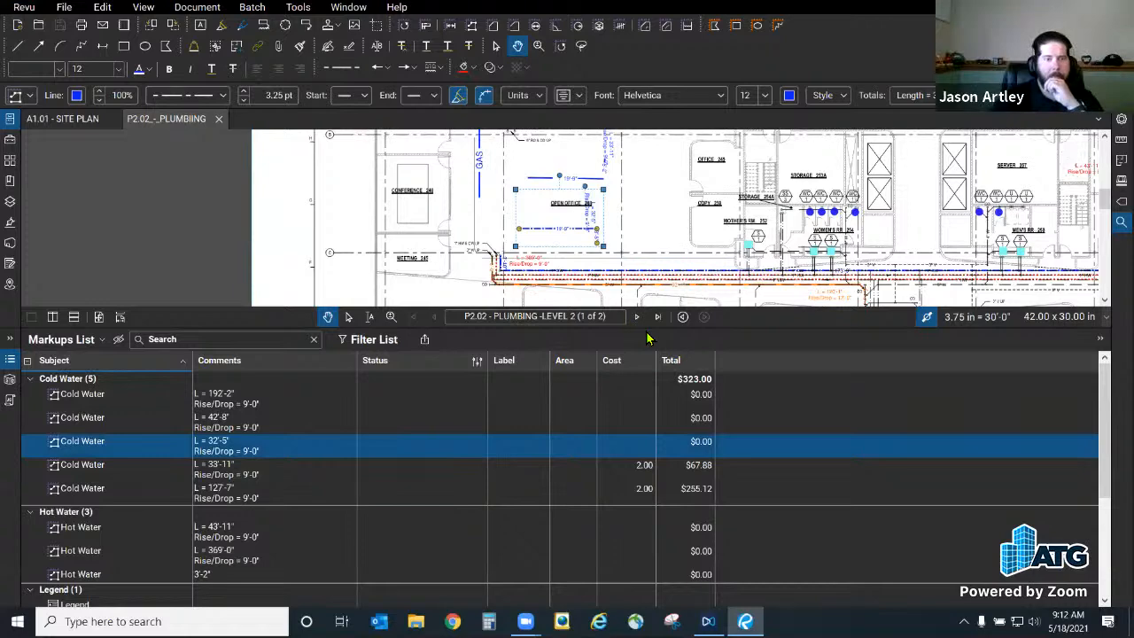
{"action": "left_click_drag", "start_coordinate": [785, 327], "coordinate": [788, 374]}
{"action": "left_click", "coordinate": [24, 7]}
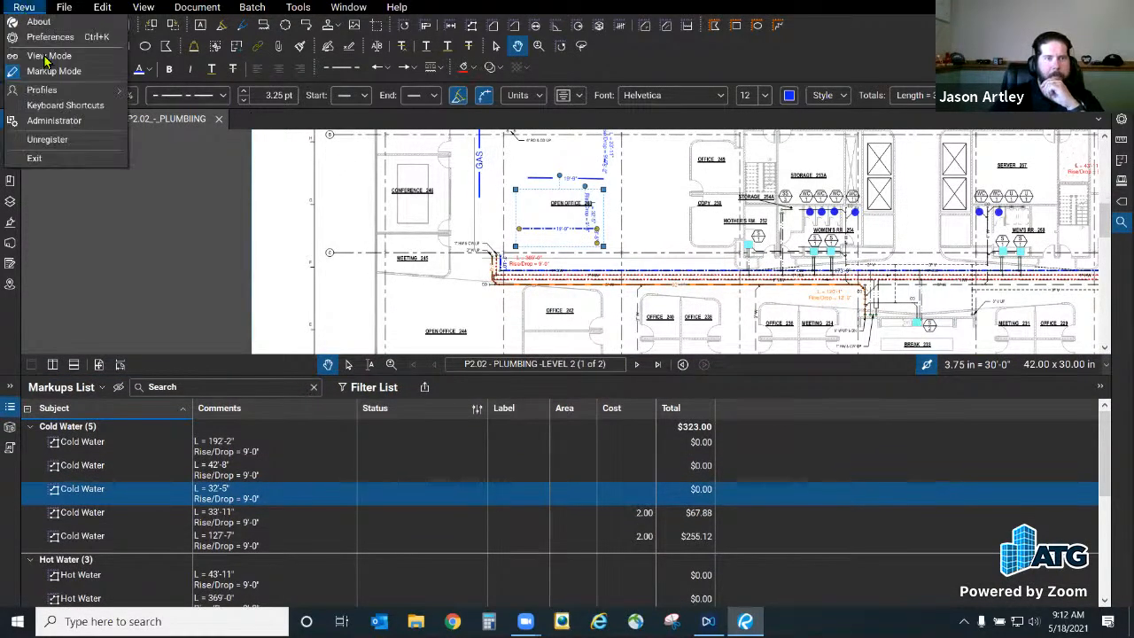
{"action": "left_click", "coordinate": [55, 388]}
Step: Inspect the Cost custom column in Manage Columns and keep it a Number with 2 decimal places
{"action": "mouse_move", "coordinate": [59, 406]}
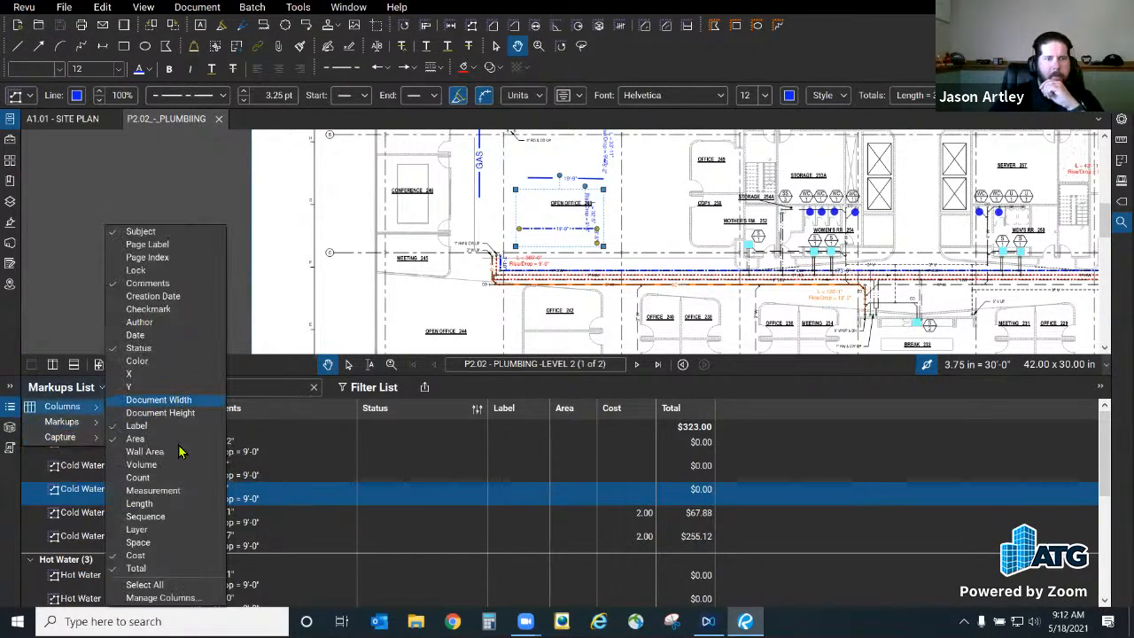
{"action": "left_click", "coordinate": [164, 599]}
{"action": "left_click", "coordinate": [483, 180]}
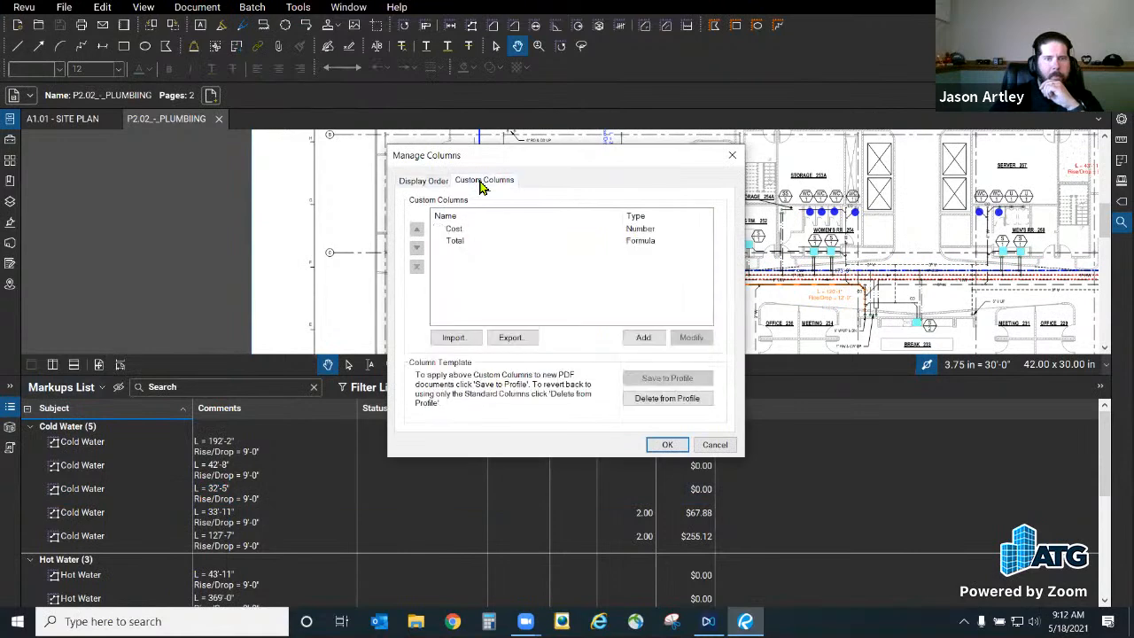
{"action": "left_click", "coordinate": [469, 231]}
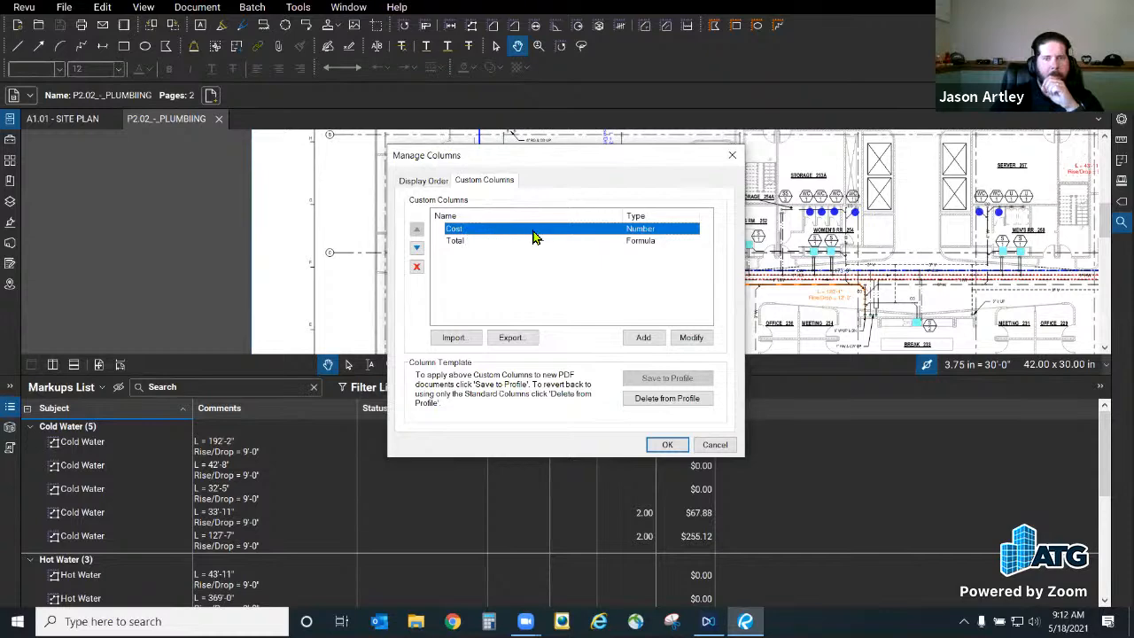
{"action": "left_click", "coordinate": [696, 335]}
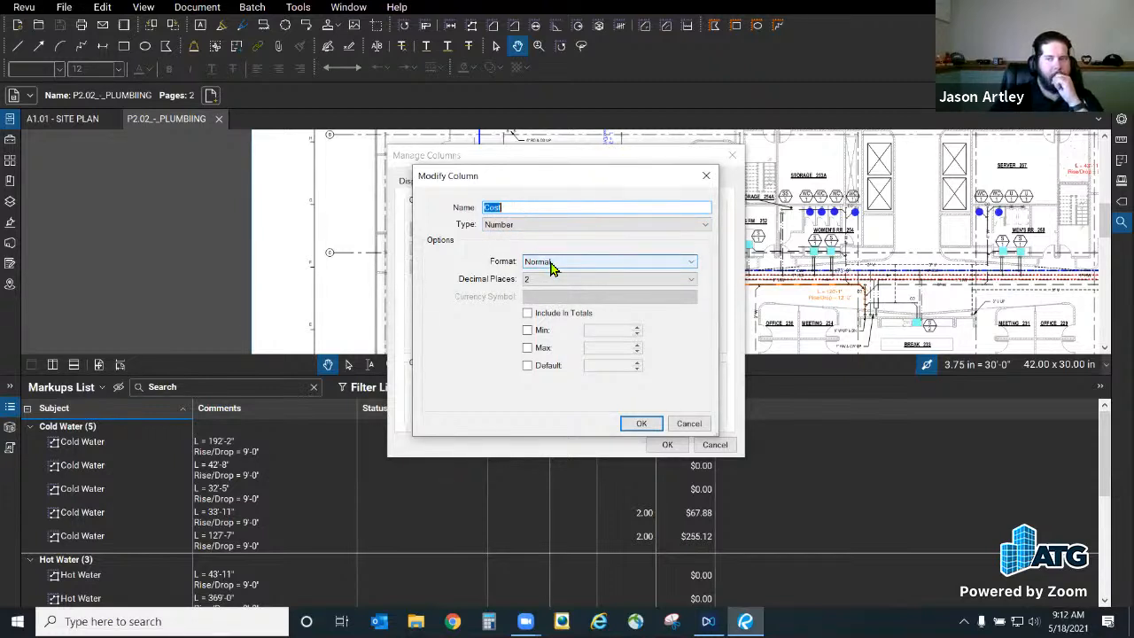
{"action": "left_click", "coordinate": [643, 425]}
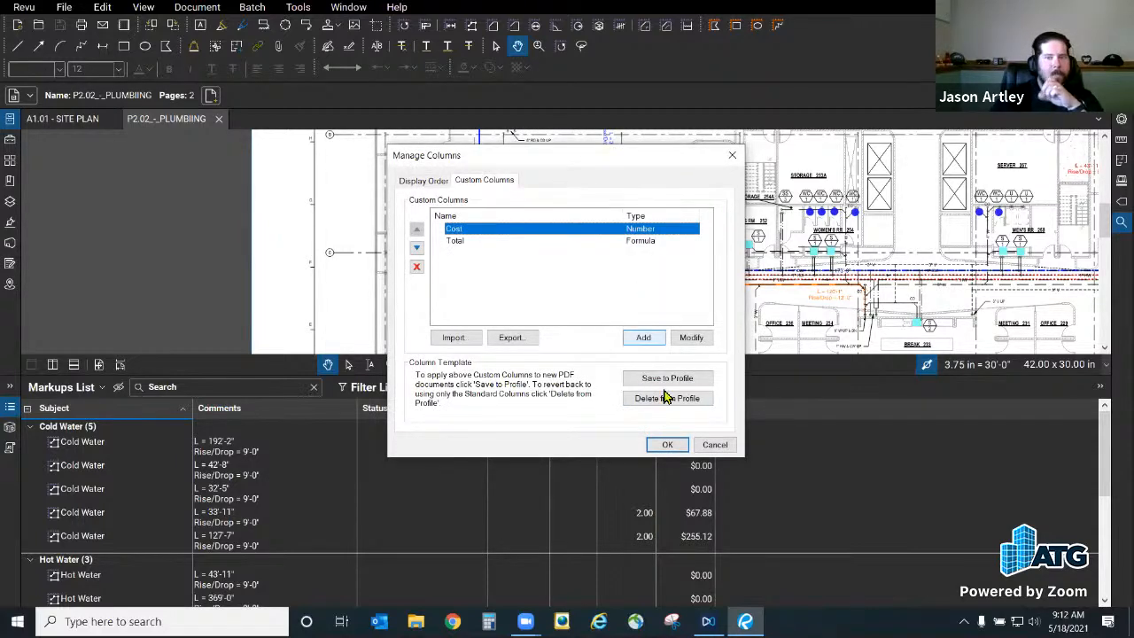
{"action": "left_click", "coordinate": [668, 444]}
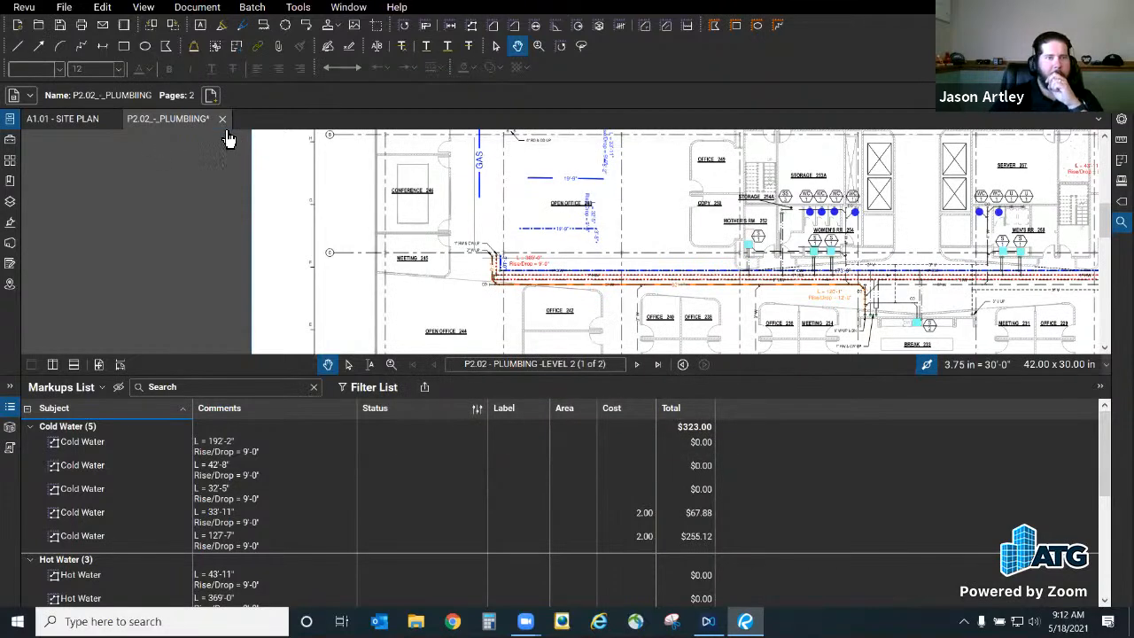
Step: Recheck the Cost custom column's settings in Manage Columns without changing them
{"action": "left_click", "coordinate": [76, 387]}
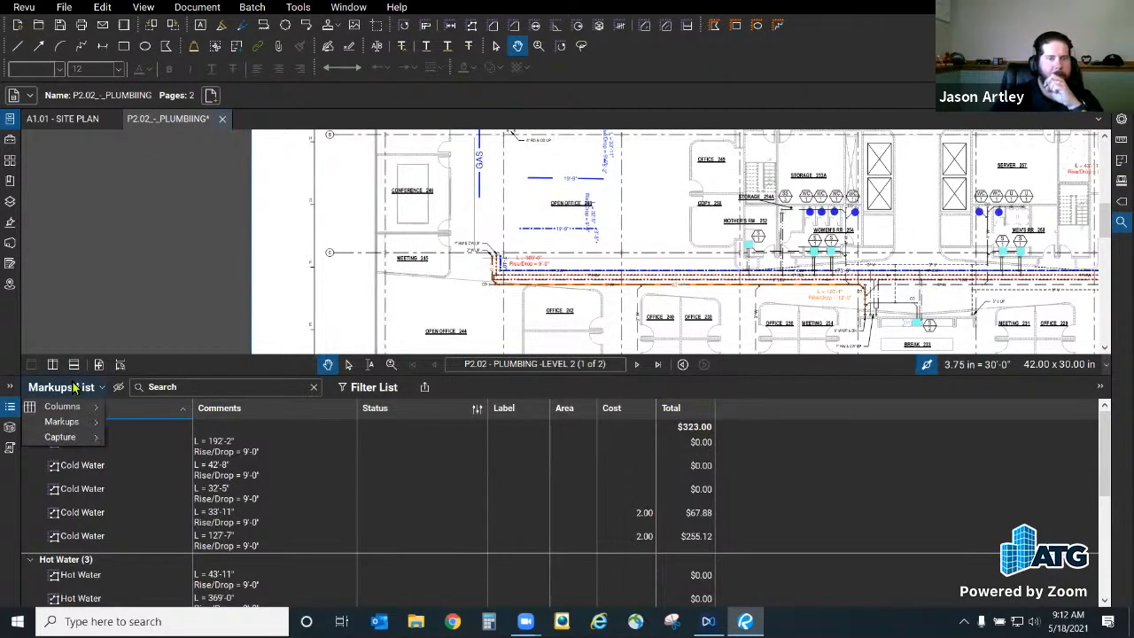
{"action": "mouse_move", "coordinate": [80, 440]}
{"action": "mouse_move", "coordinate": [66, 406]}
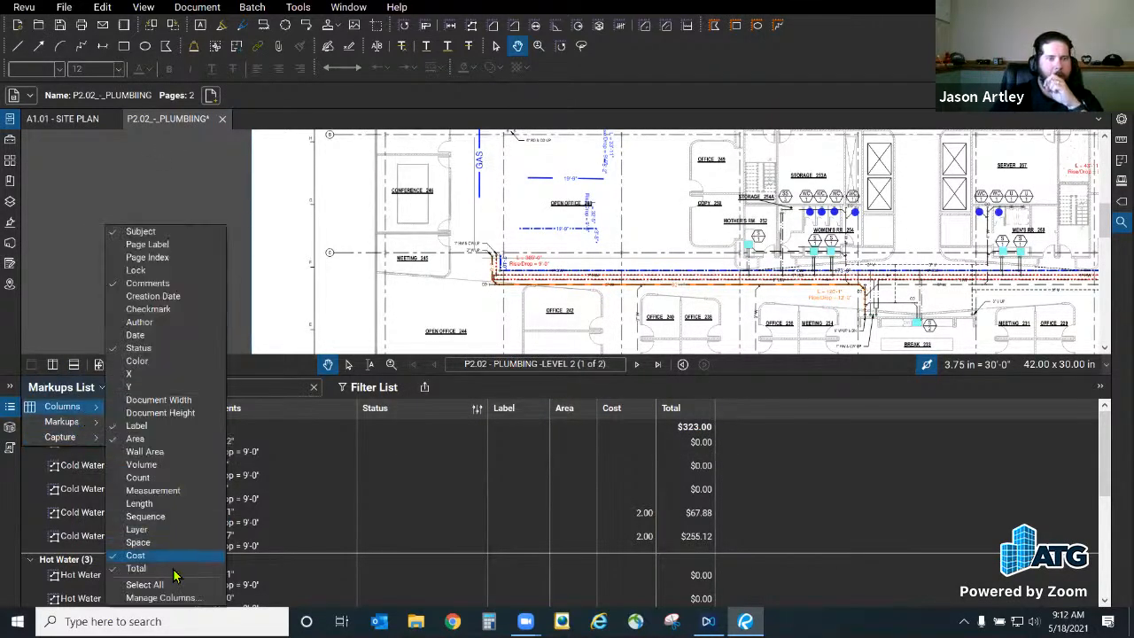
{"action": "left_click", "coordinate": [168, 597]}
{"action": "left_click", "coordinate": [468, 181]}
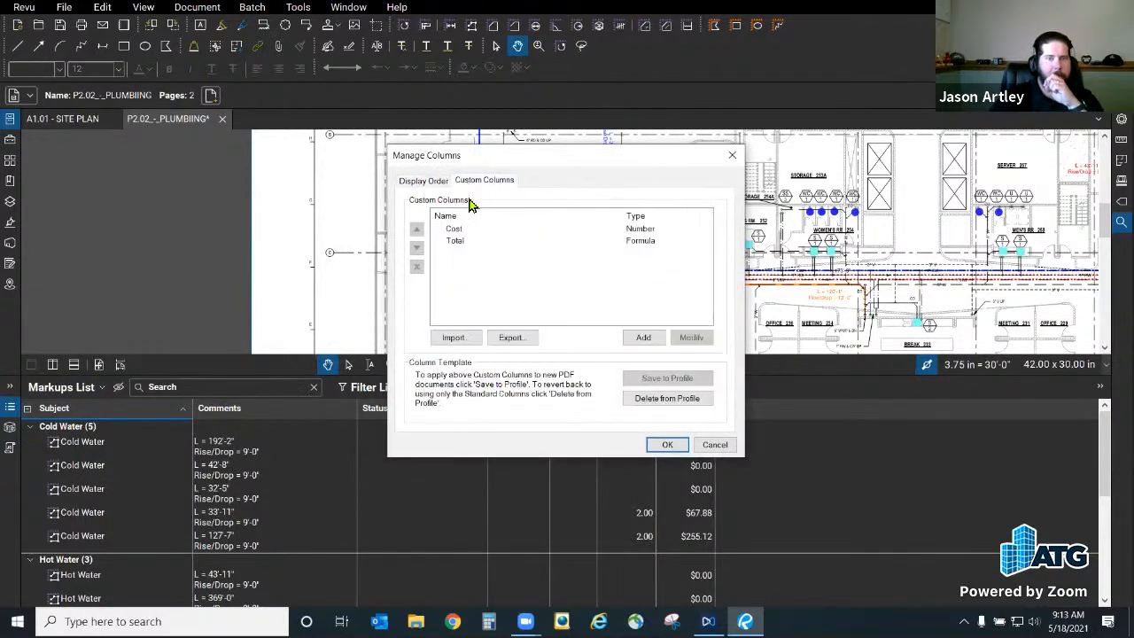
{"action": "left_click", "coordinate": [470, 229]}
{"action": "left_click", "coordinate": [691, 336]}
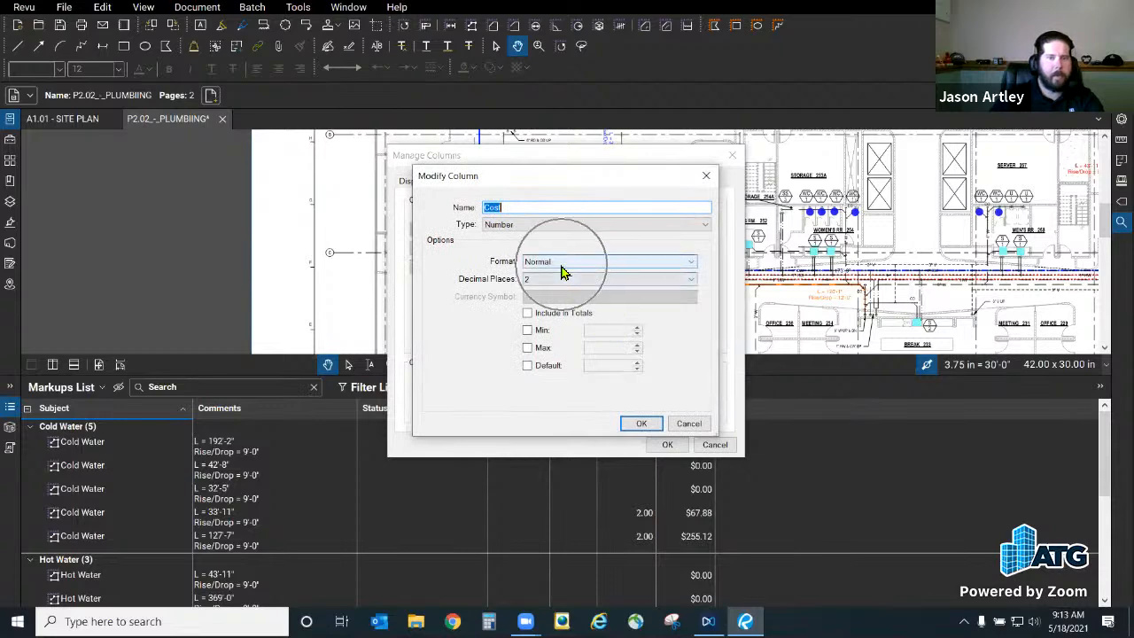
{"action": "left_click", "coordinate": [689, 423]}
Step: Close P2.02_-_PLUMBING.pdf without saving its changes
{"action": "left_click", "coordinate": [712, 448]}
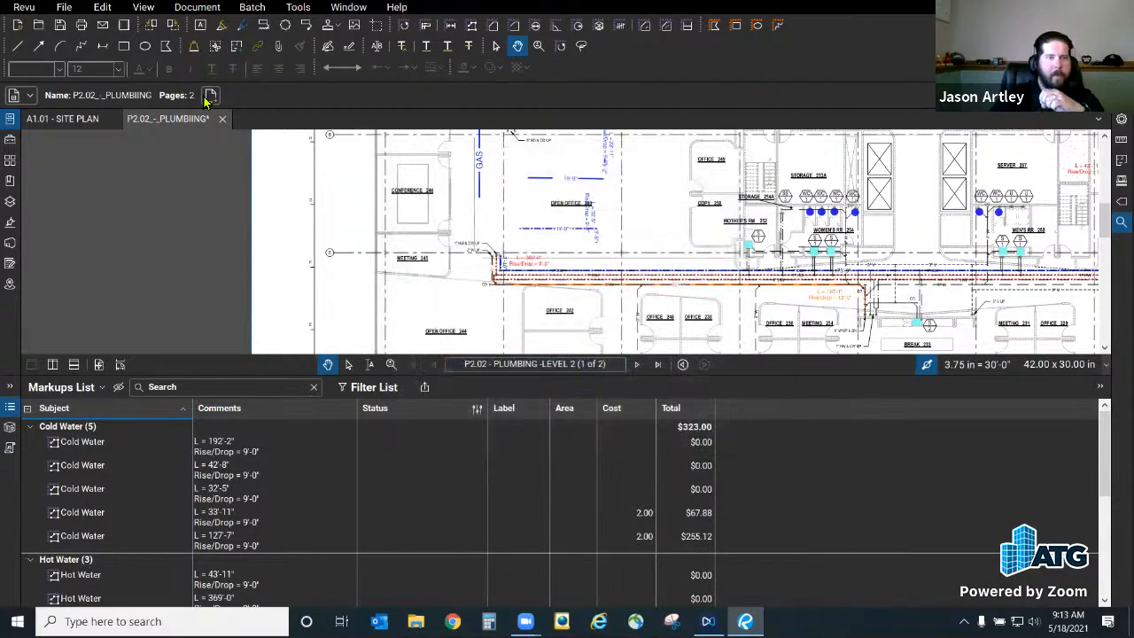
{"action": "left_click", "coordinate": [222, 120]}
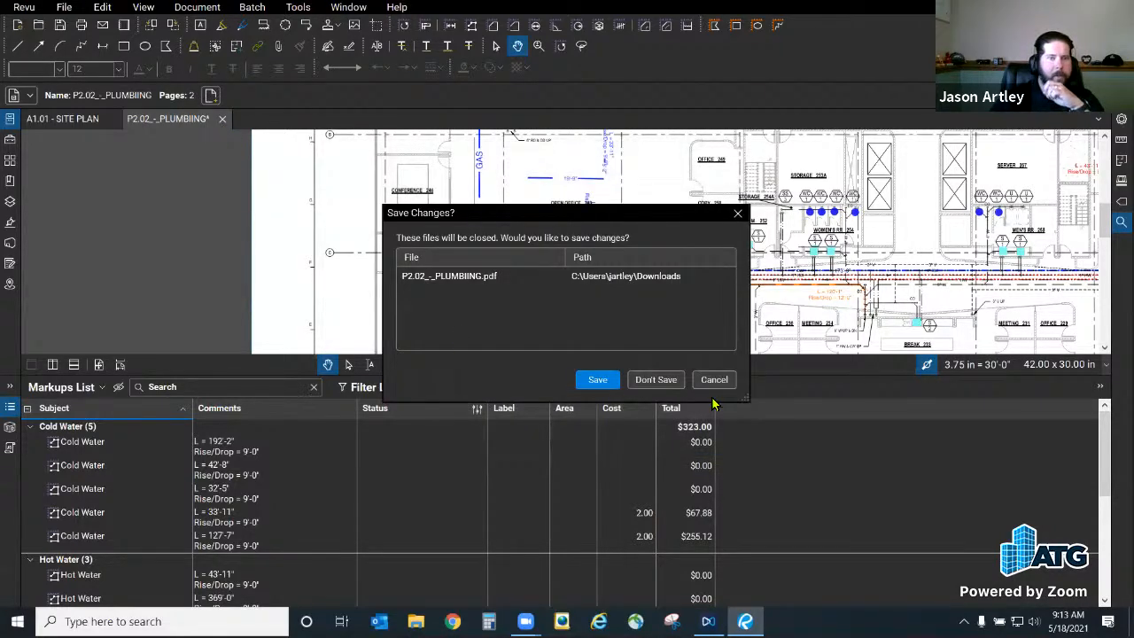
{"action": "left_click", "coordinate": [656, 379]}
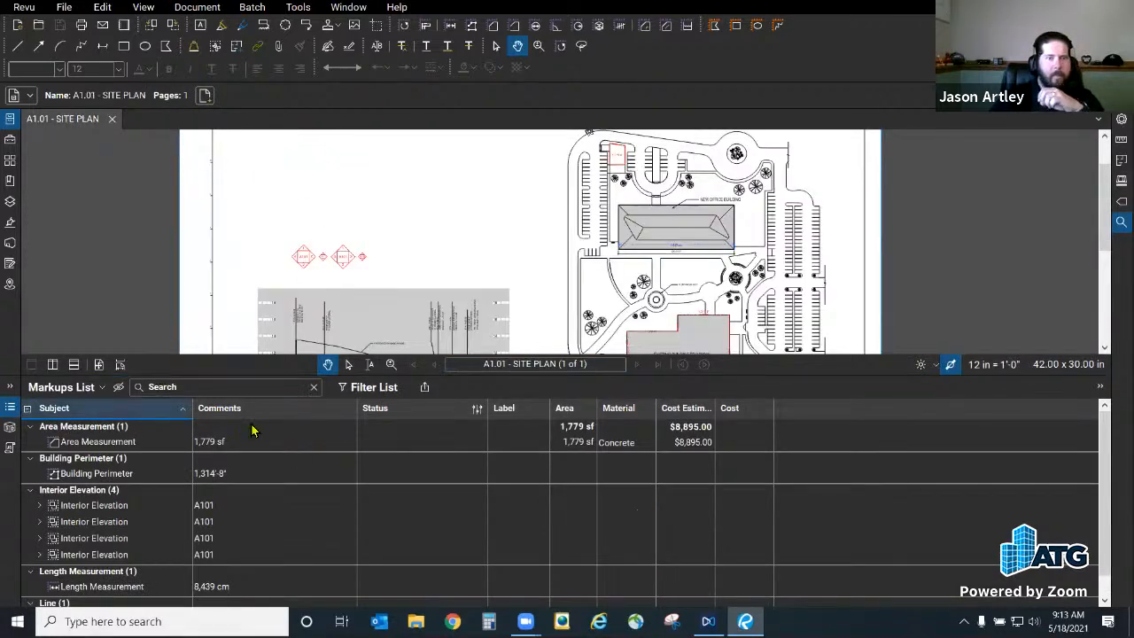
Step: Sort the site plan markups by Cost and format the Cost custom column as Currency
{"action": "left_click", "coordinate": [735, 409]}
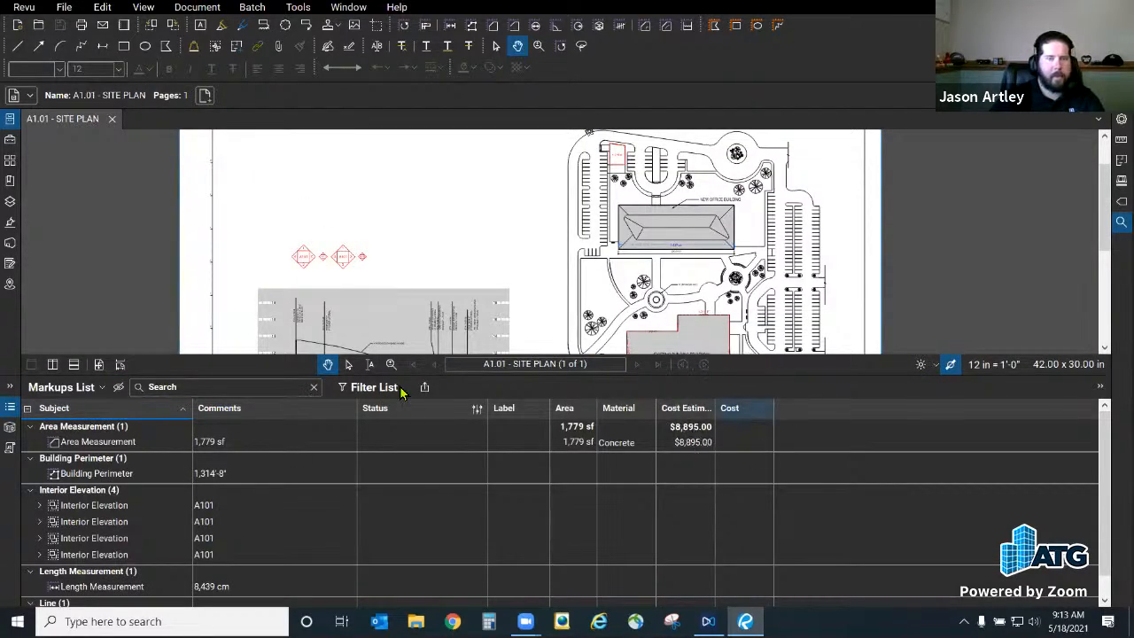
{"action": "left_click", "coordinate": [76, 388]}
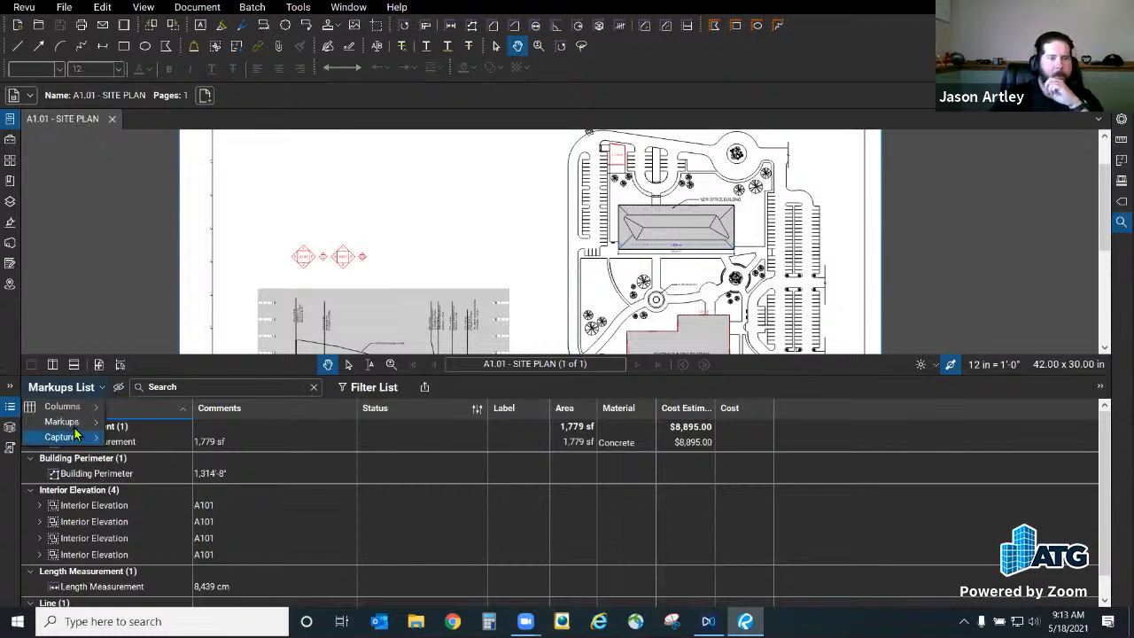
{"action": "mouse_move", "coordinate": [73, 407]}
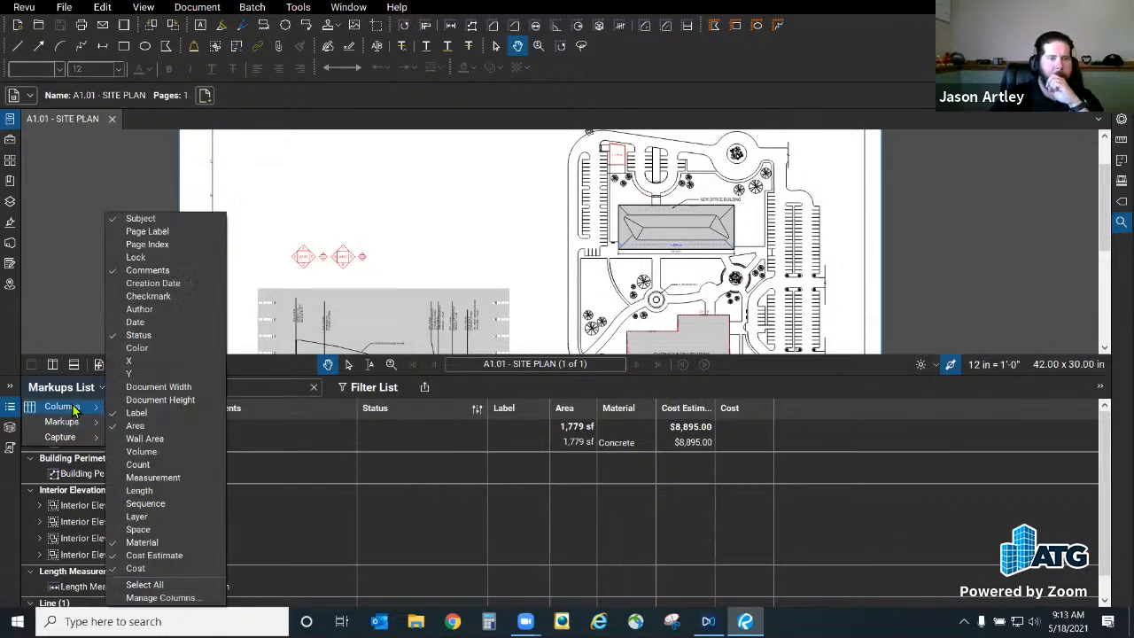
{"action": "left_click", "coordinate": [151, 599]}
{"action": "left_click", "coordinate": [484, 181]}
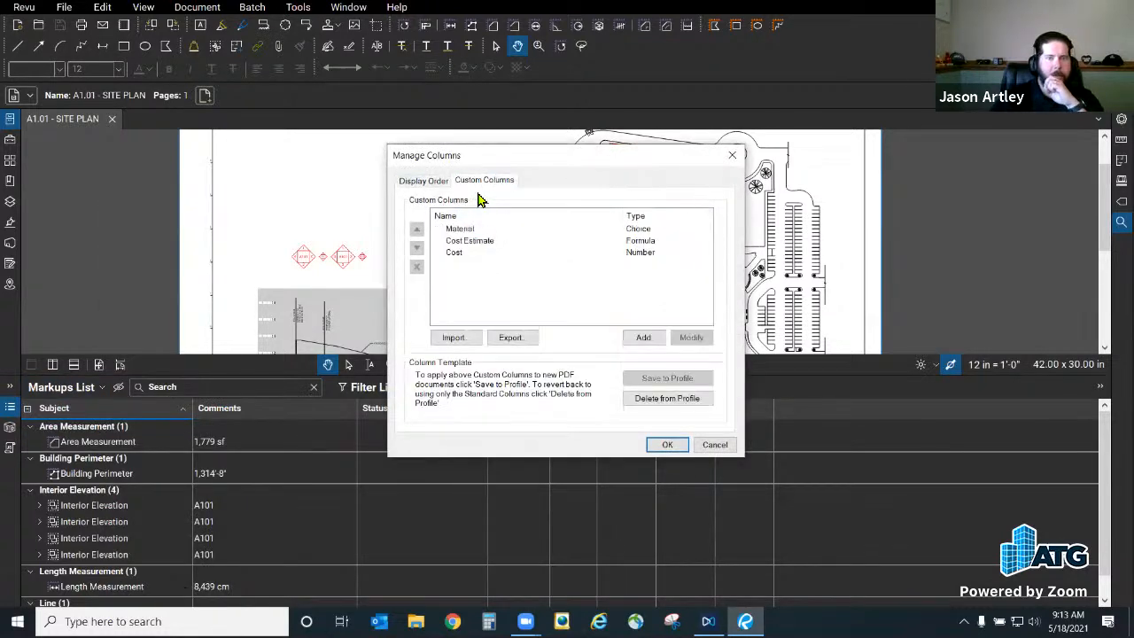
{"action": "left_click", "coordinate": [470, 255]}
{"action": "left_click", "coordinate": [690, 337]}
{"action": "left_click", "coordinate": [562, 266]}
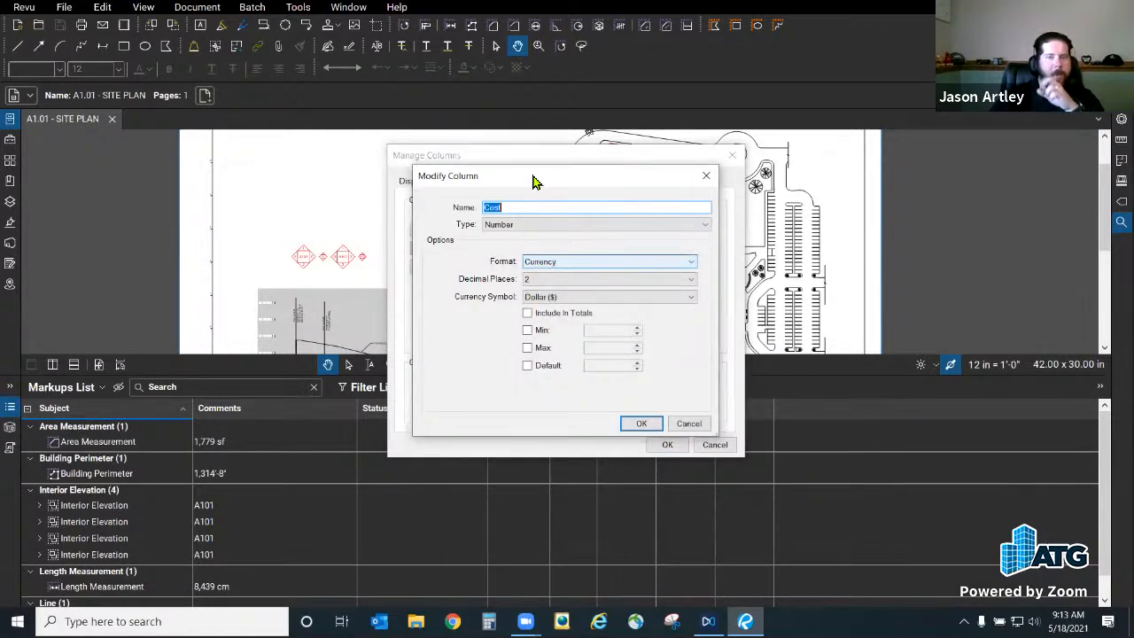
{"action": "left_click", "coordinate": [689, 424]}
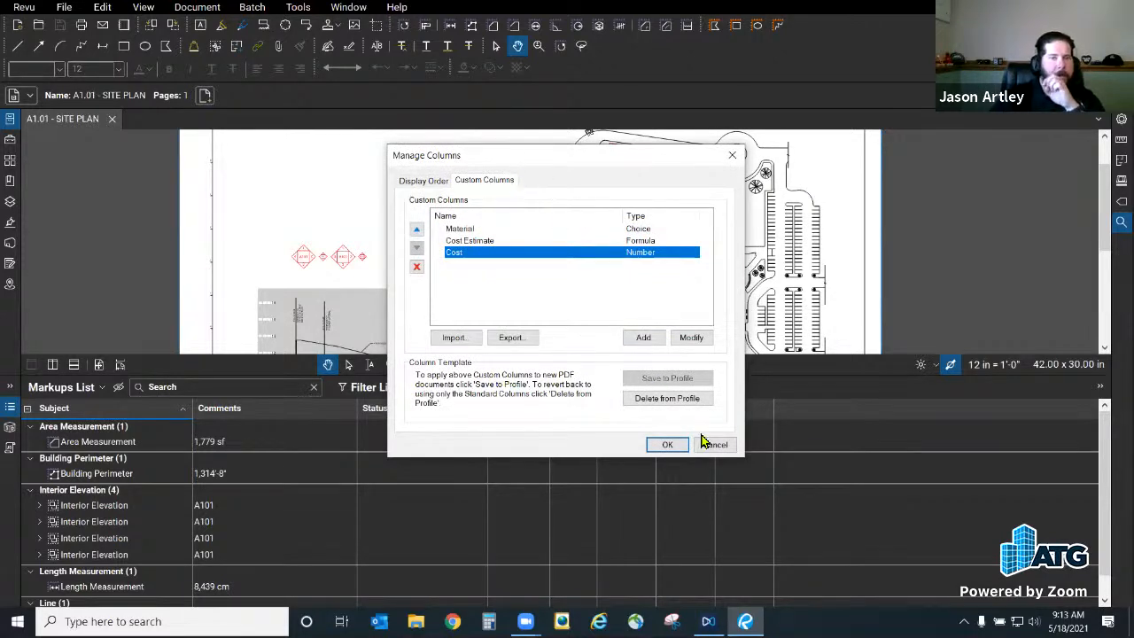
{"action": "left_click", "coordinate": [667, 444]}
Step: Open ATG_22x34_Template from recent files, check its markups list options, and close it
{"action": "left_click", "coordinate": [23, 7]}
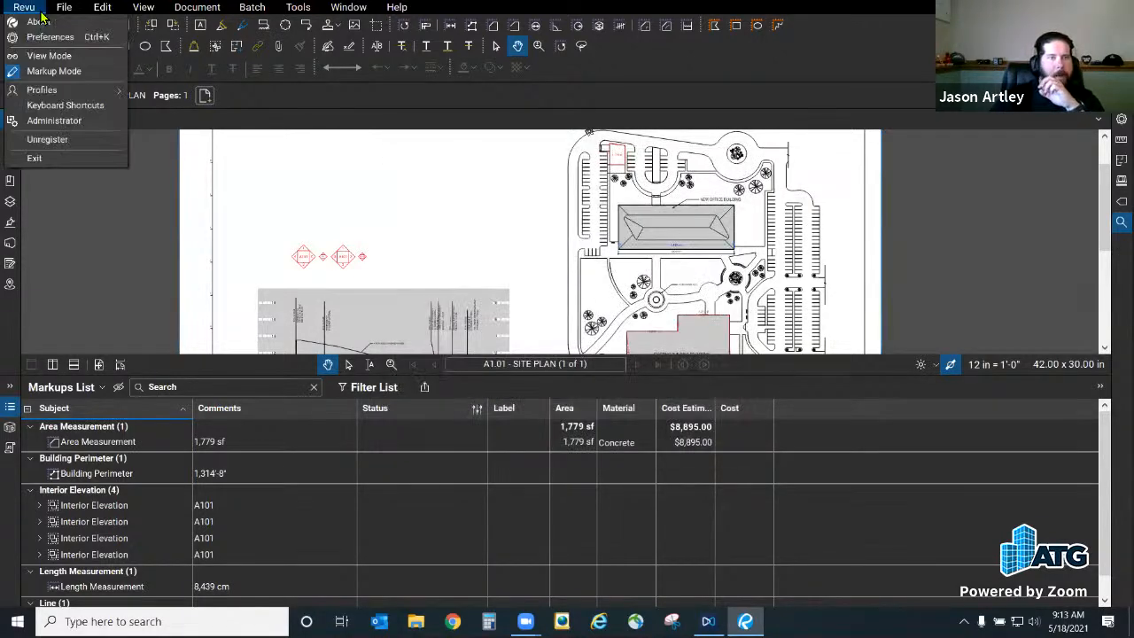
{"action": "left_click", "coordinate": [64, 7]}
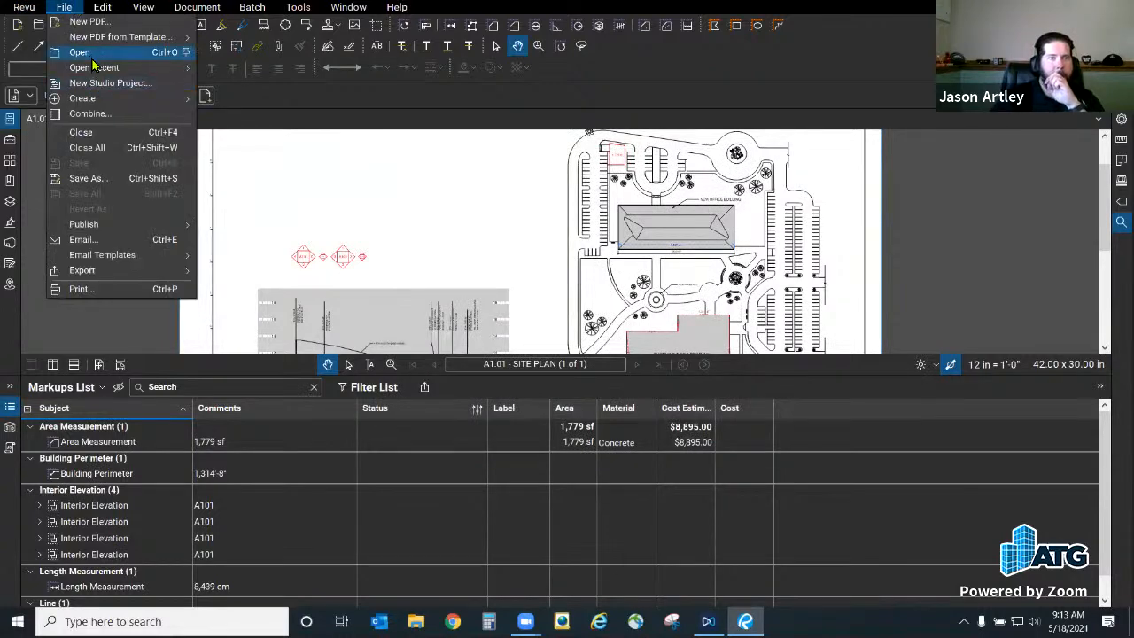
{"action": "mouse_move", "coordinate": [94, 68]}
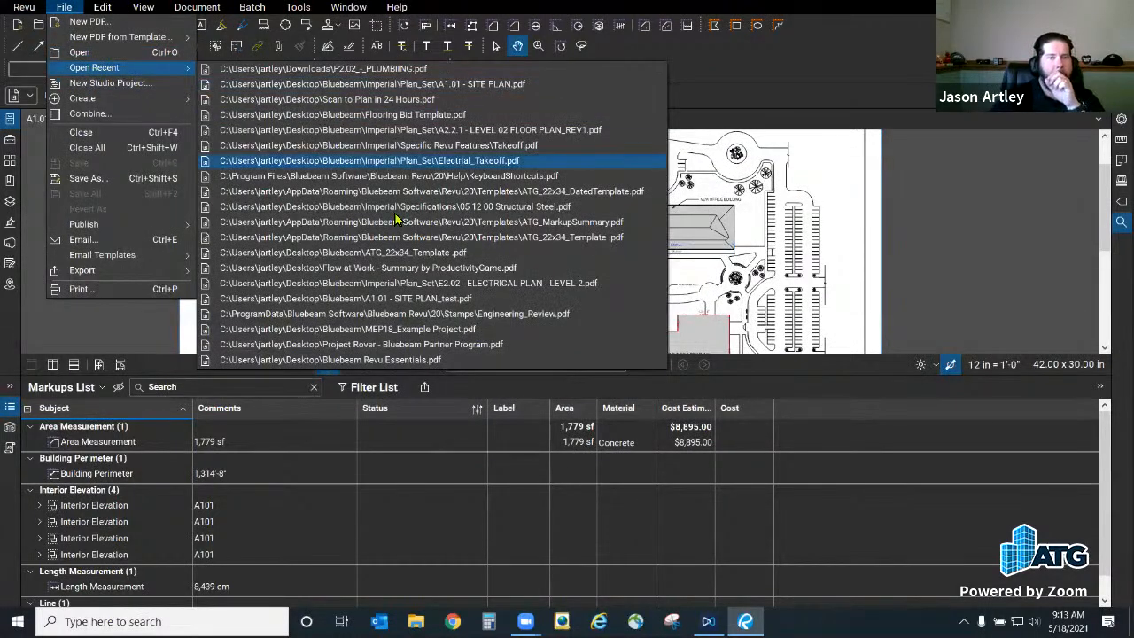
{"action": "left_click", "coordinate": [372, 256]}
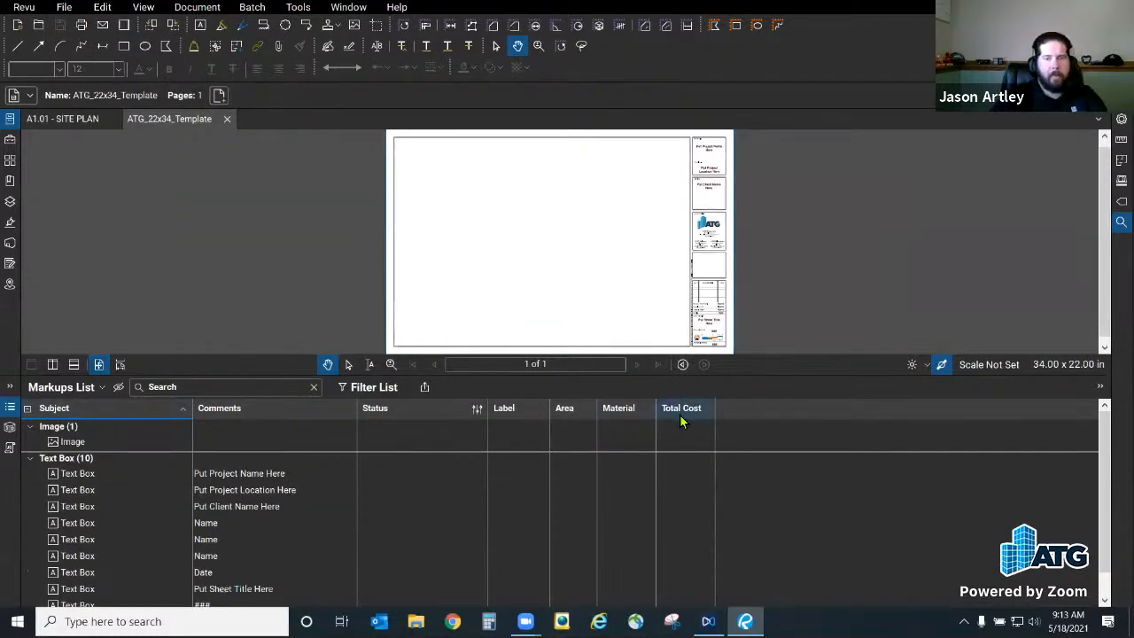
{"action": "left_click", "coordinate": [88, 390]}
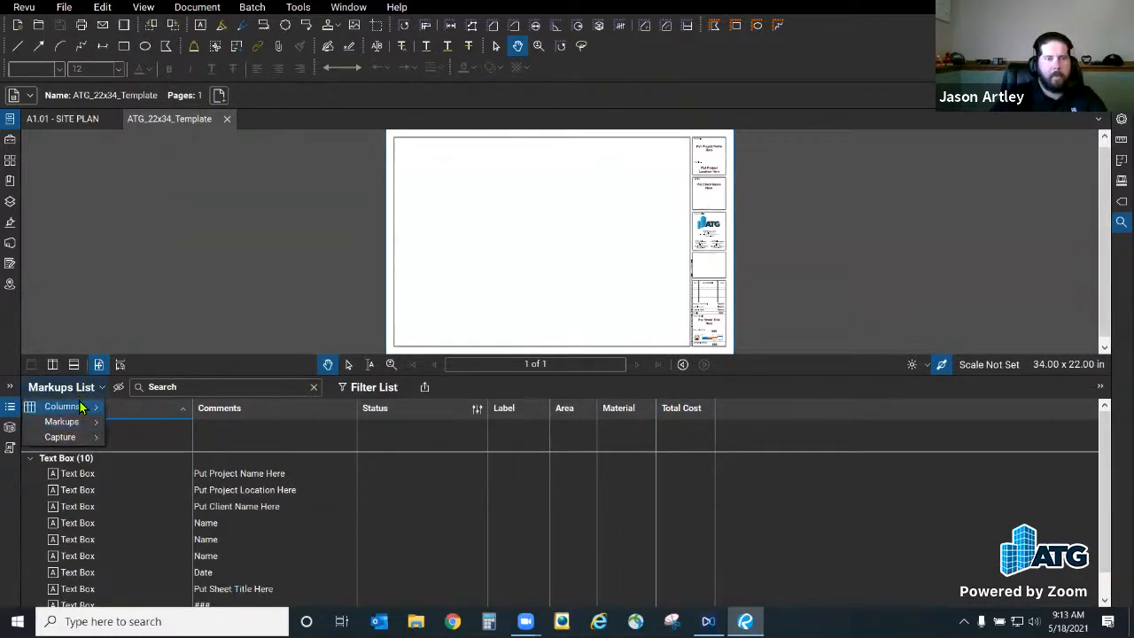
{"action": "mouse_move", "coordinate": [91, 406]}
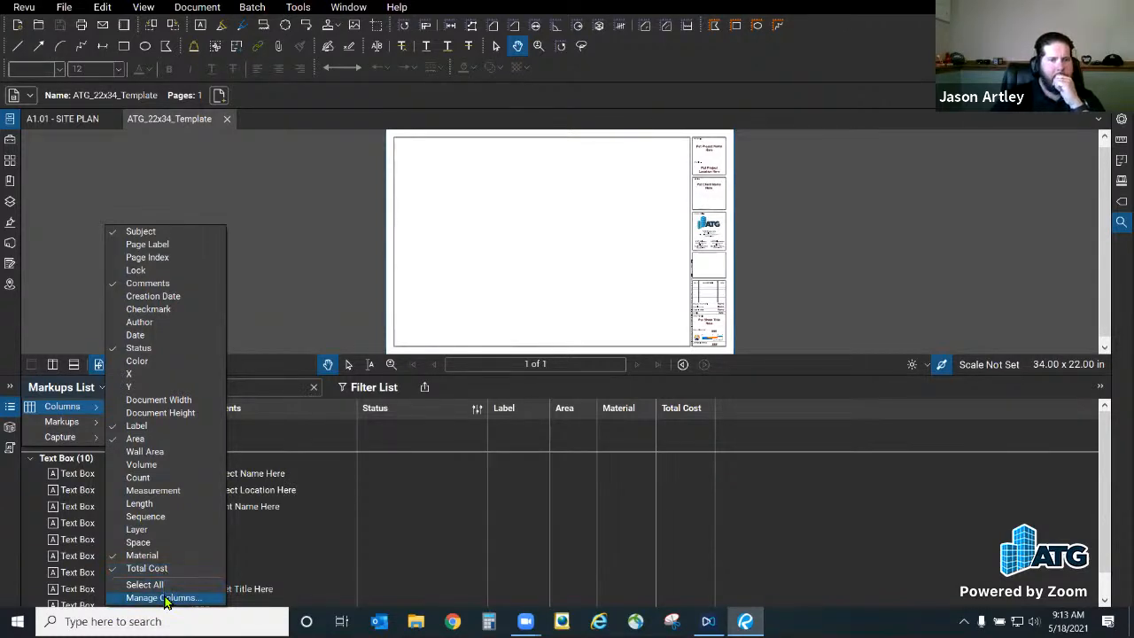
{"action": "left_click", "coordinate": [311, 196]}
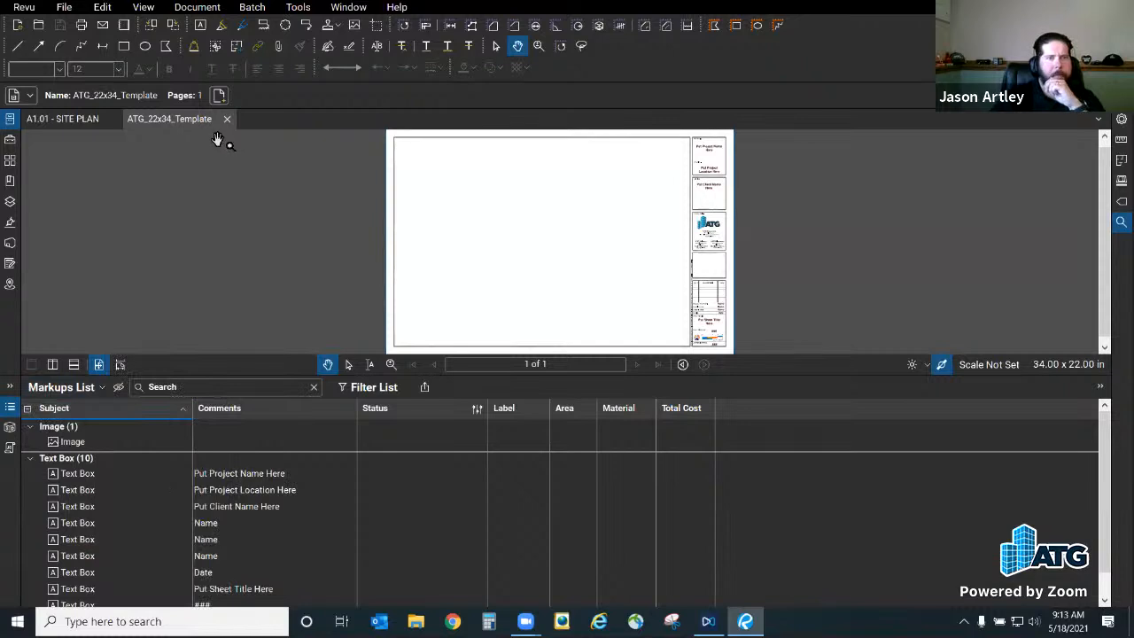
{"action": "left_click", "coordinate": [227, 118]}
Step: Cancel the Open dialog and sort the A1.01 site plan markups by the Cost column
{"action": "left_click", "coordinate": [29, 8]}
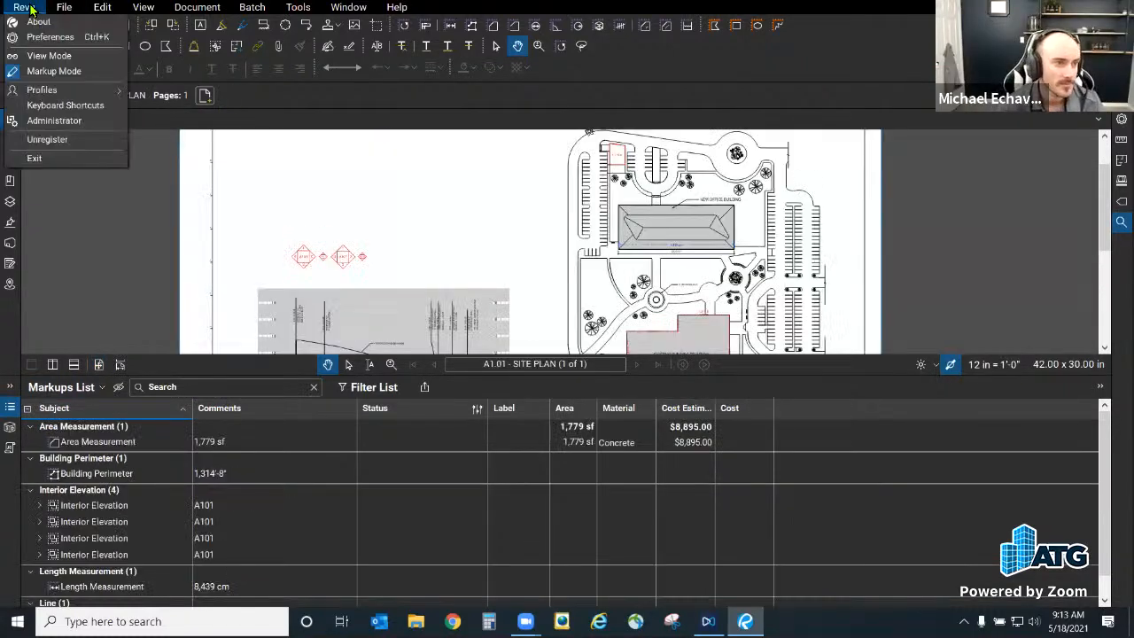
{"action": "mouse_move", "coordinate": [46, 93]}
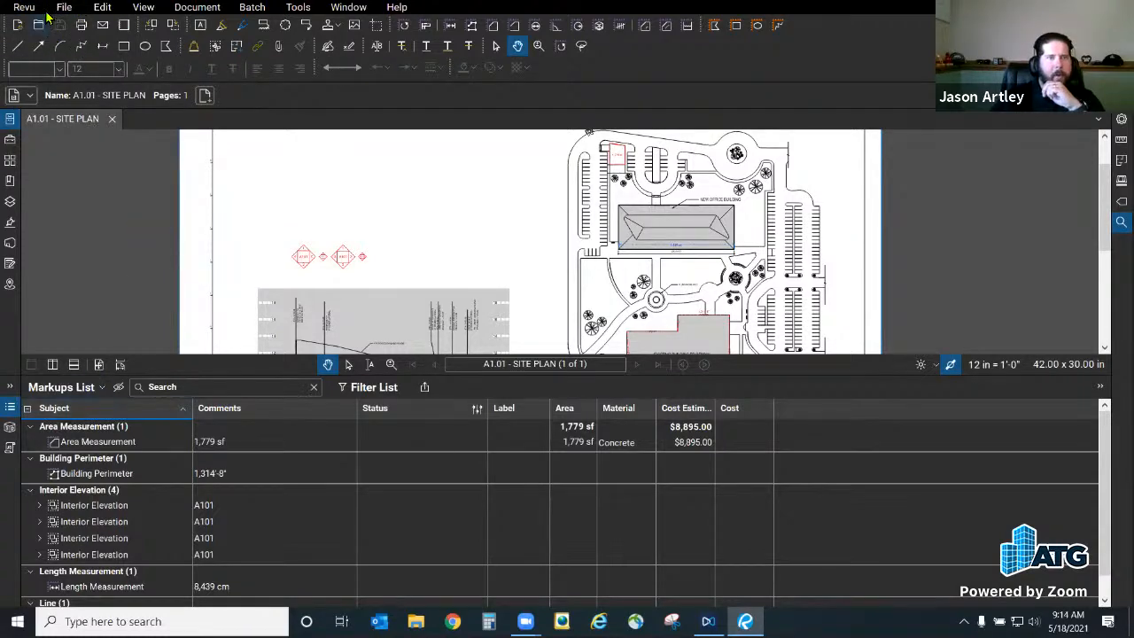
{"action": "left_click", "coordinate": [39, 26]}
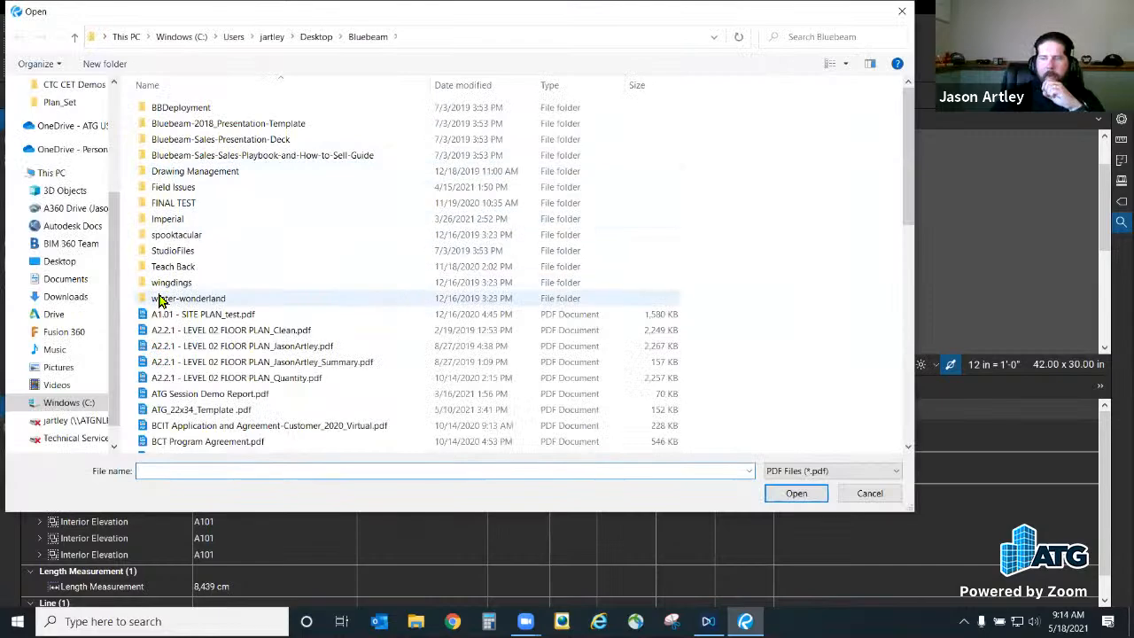
{"action": "scroll", "coordinate": [293, 321], "scroll_direction": "down", "scroll_amount": 5}
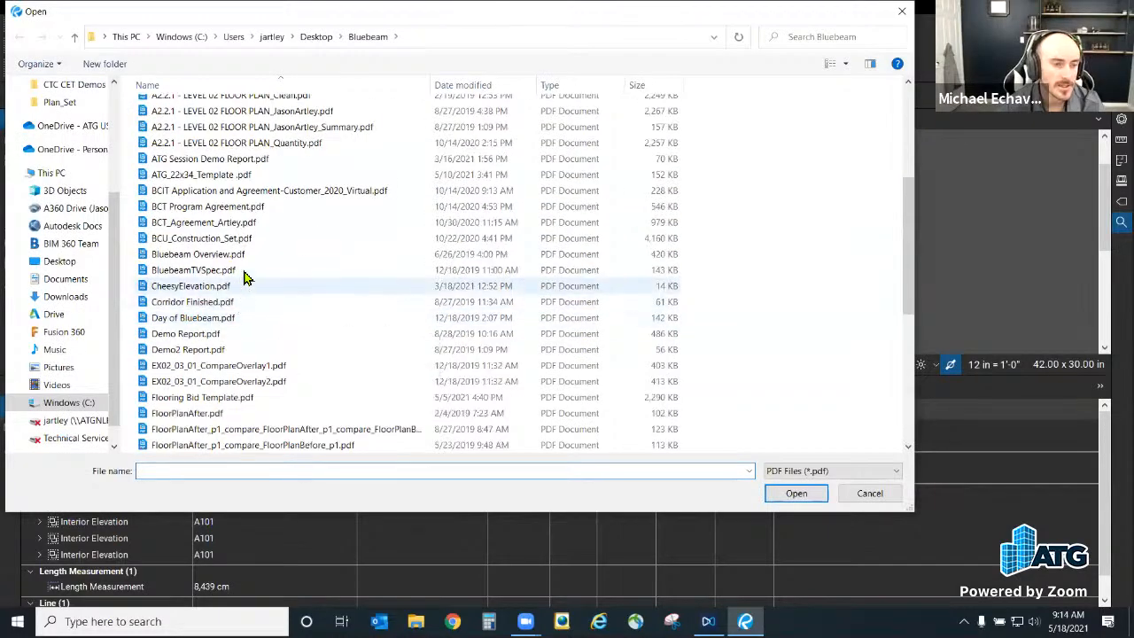
{"action": "left_click", "coordinate": [864, 497]}
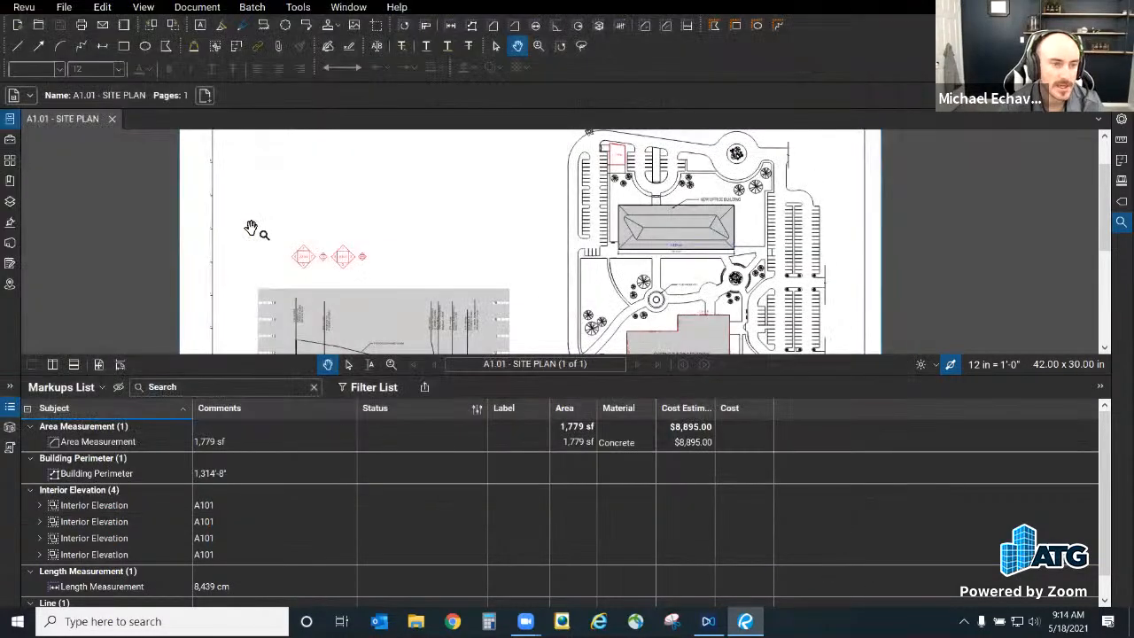
{"action": "left_click", "coordinate": [742, 410]}
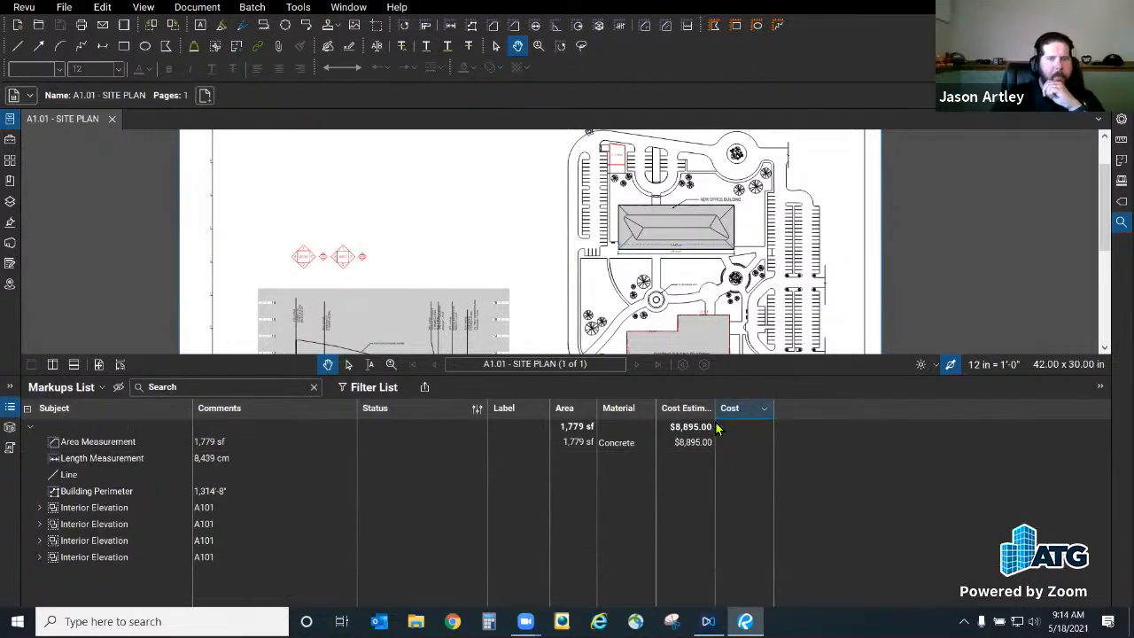
Step: Set the Cost custom column to 0 decimal places in Manage Columns
{"action": "left_click", "coordinate": [76, 387]}
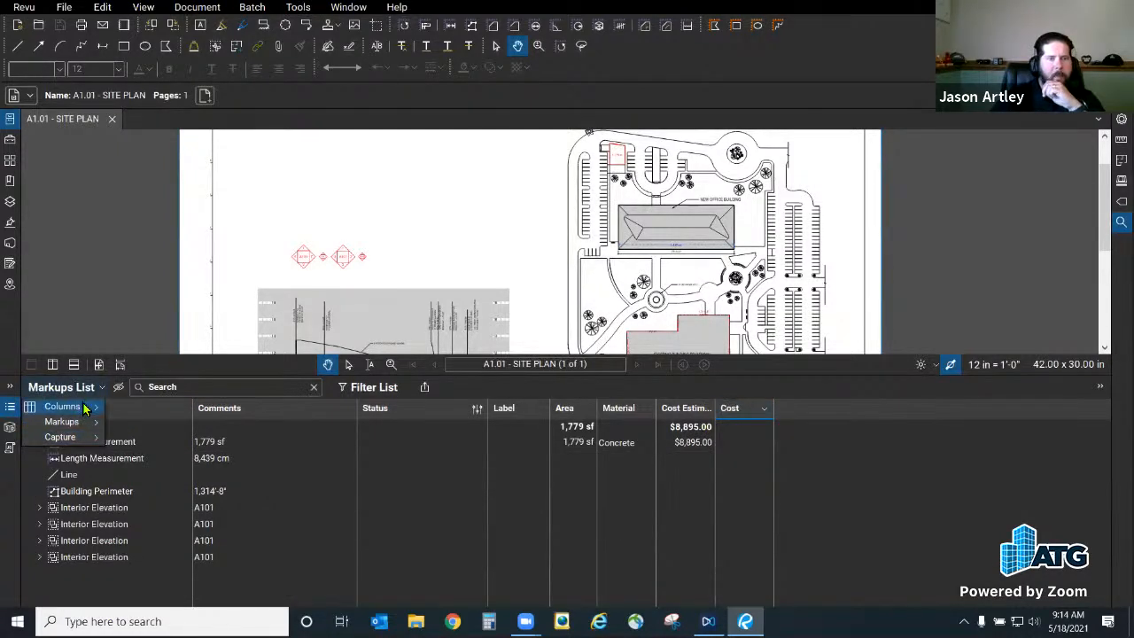
{"action": "left_click", "coordinate": [182, 599]}
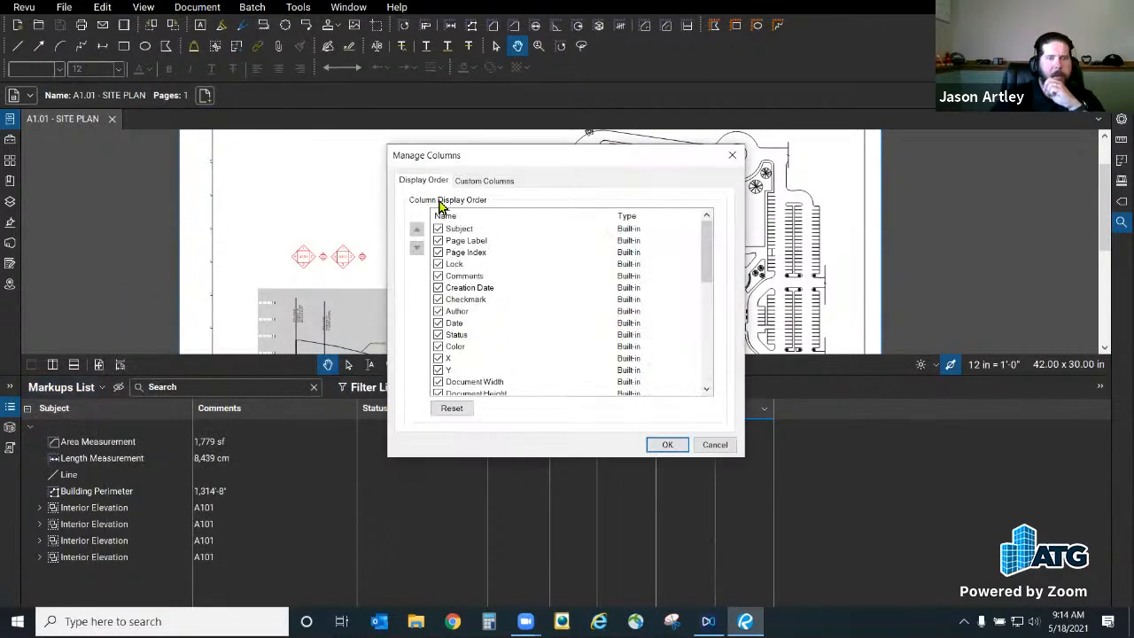
{"action": "left_click", "coordinate": [470, 181]}
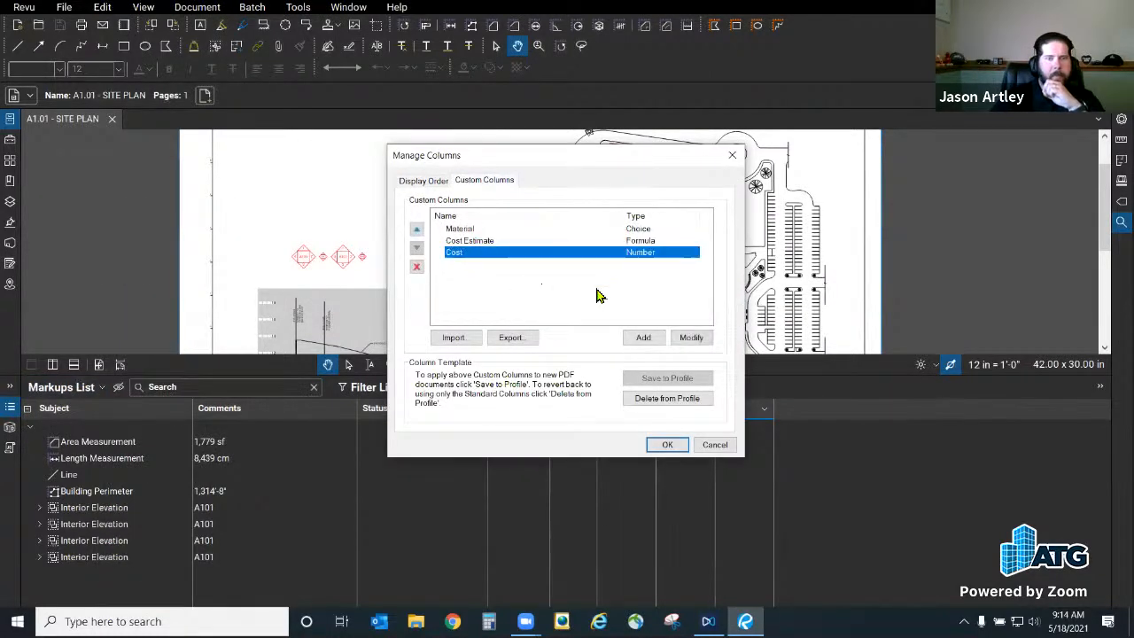
{"action": "left_click", "coordinate": [692, 339]}
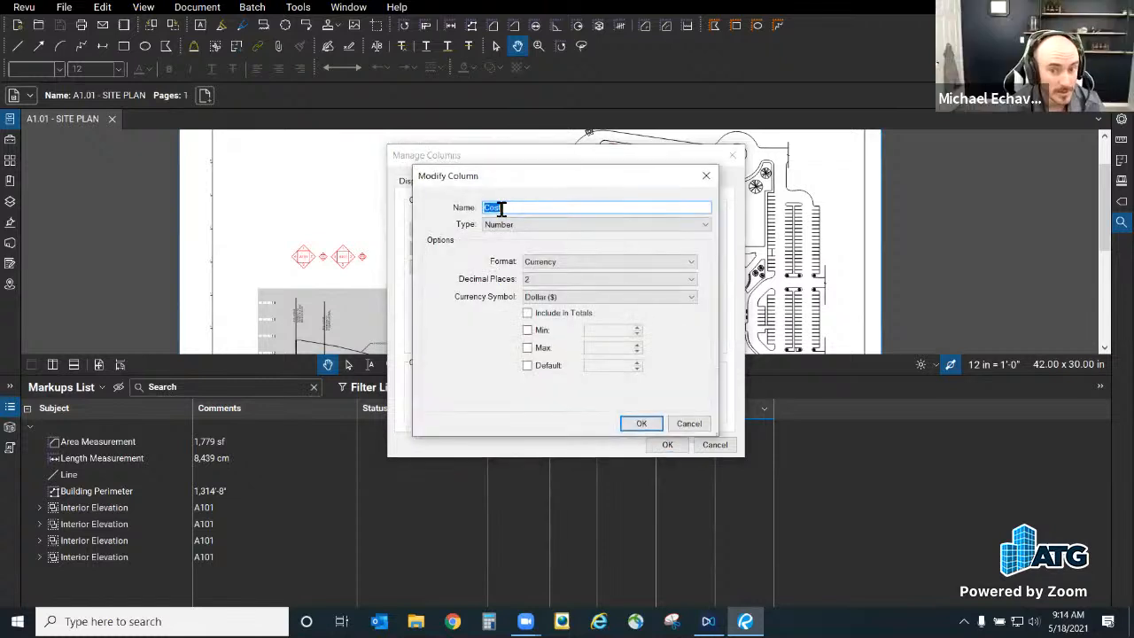
{"action": "left_click", "coordinate": [528, 209]}
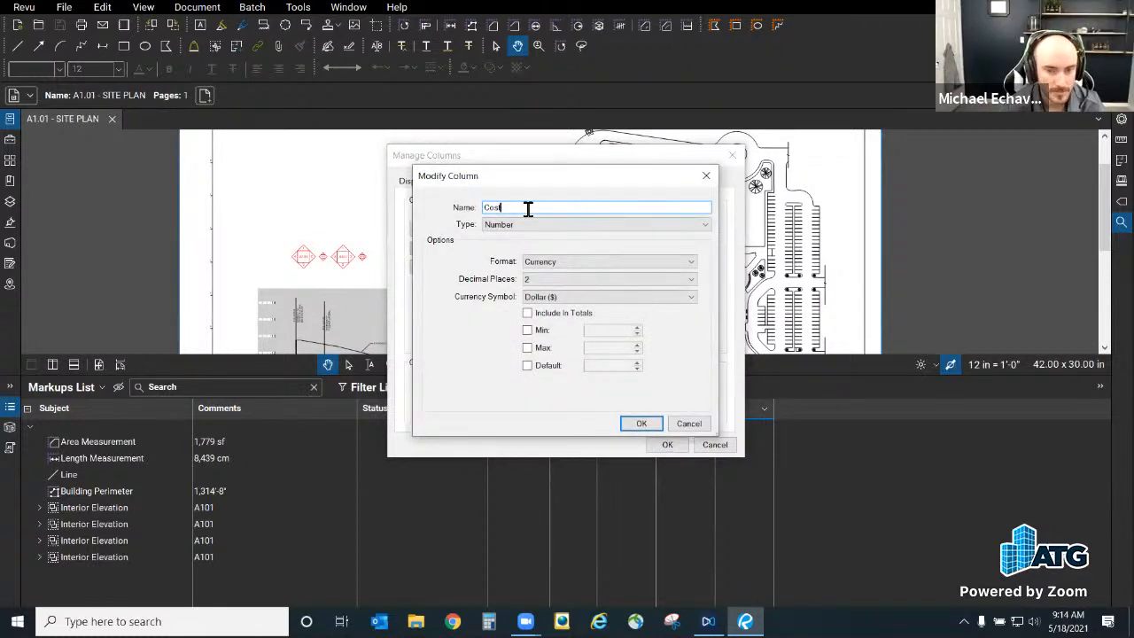
{"action": "left_click", "coordinate": [561, 280]}
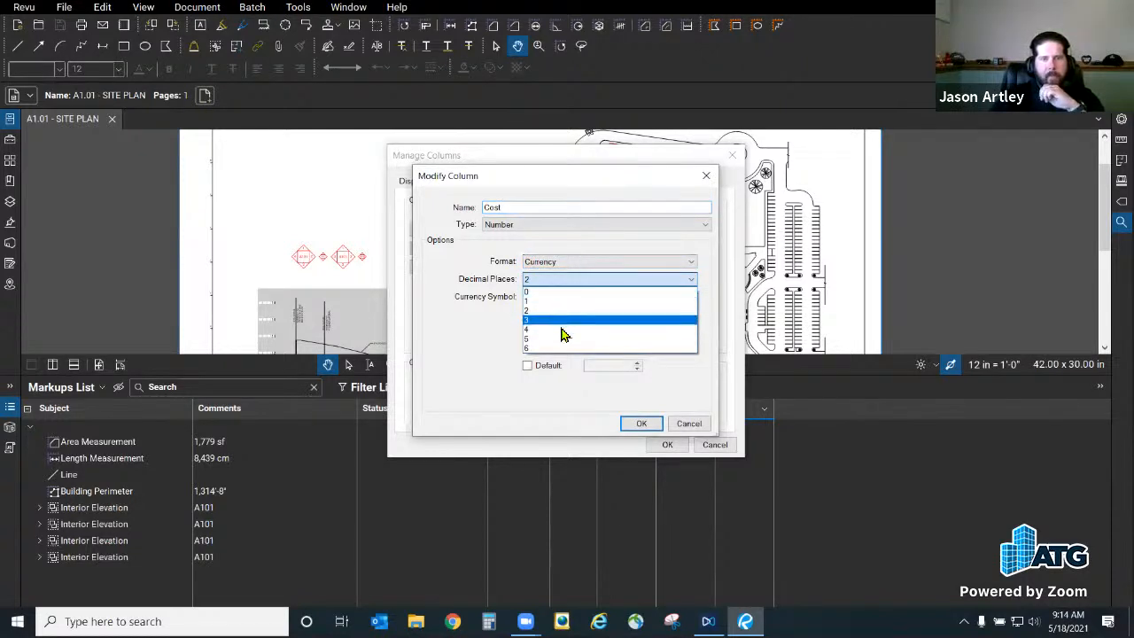
{"action": "left_click", "coordinate": [563, 329]}
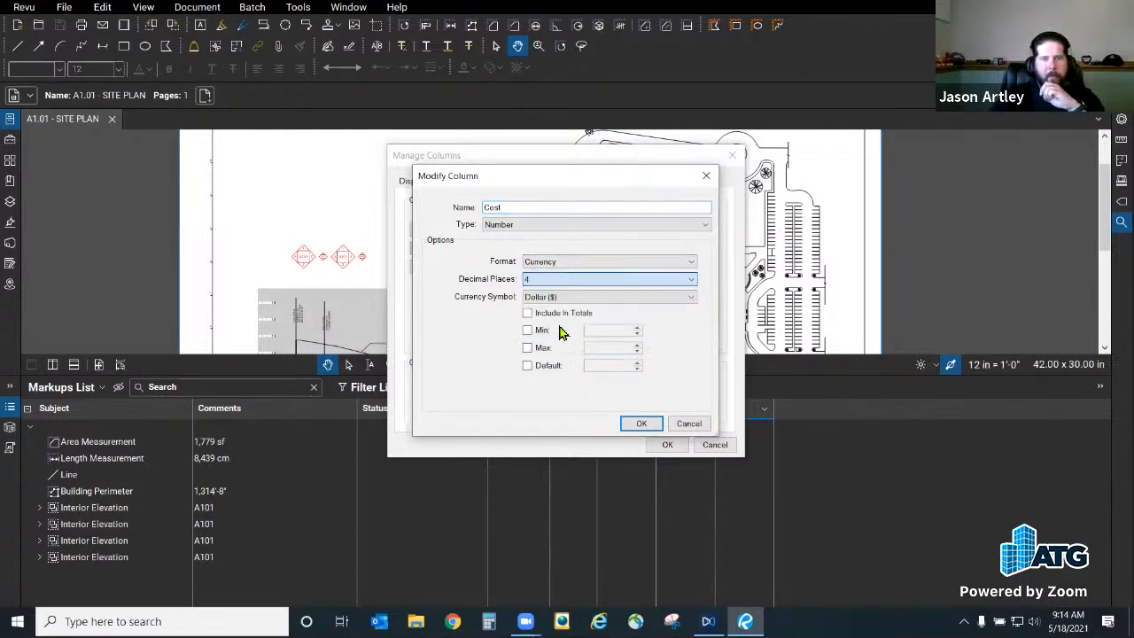
{"action": "left_click", "coordinate": [548, 281]}
{"action": "left_click", "coordinate": [555, 284]}
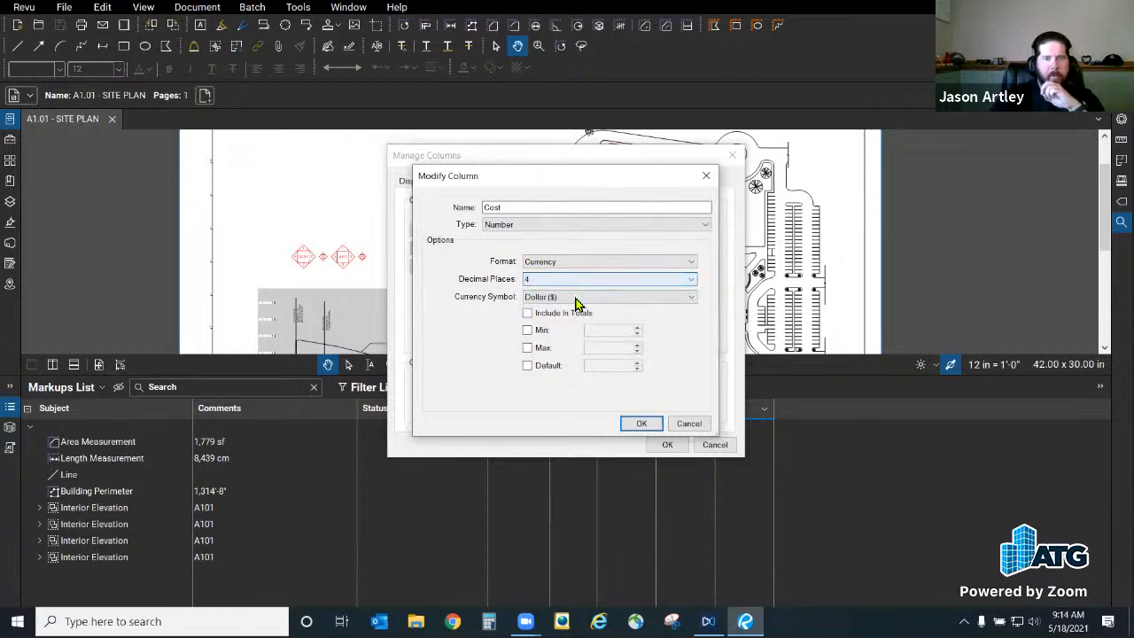
{"action": "left_click", "coordinate": [574, 280]}
{"action": "left_click", "coordinate": [558, 293]}
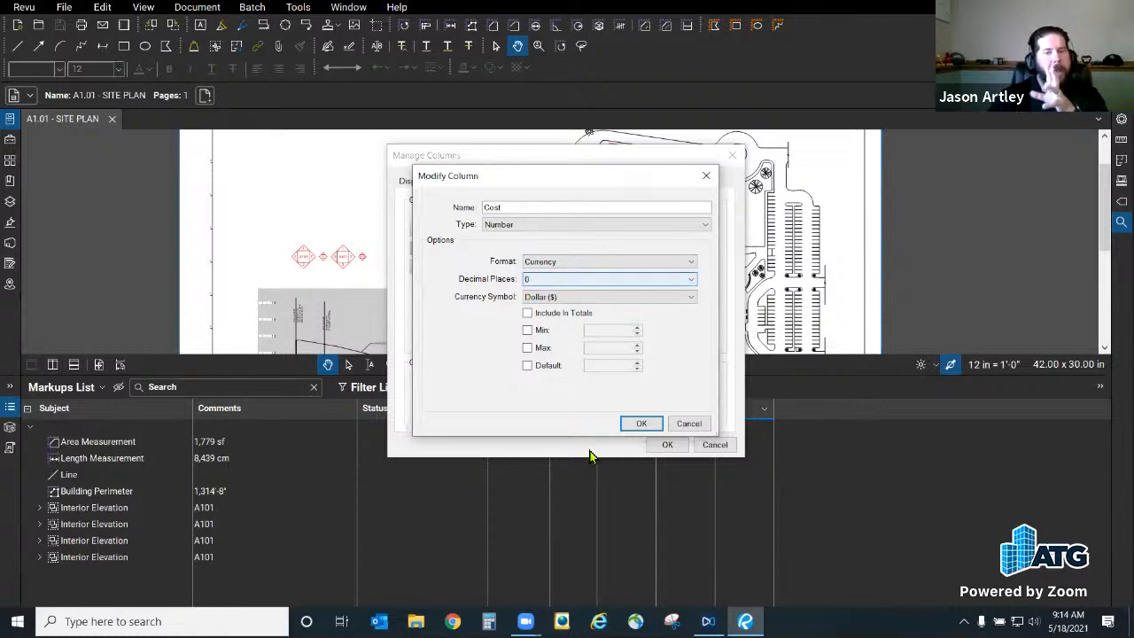
Step: Save the custom columns to the profile and apply them to the markups list
{"action": "left_click", "coordinate": [640, 423]}
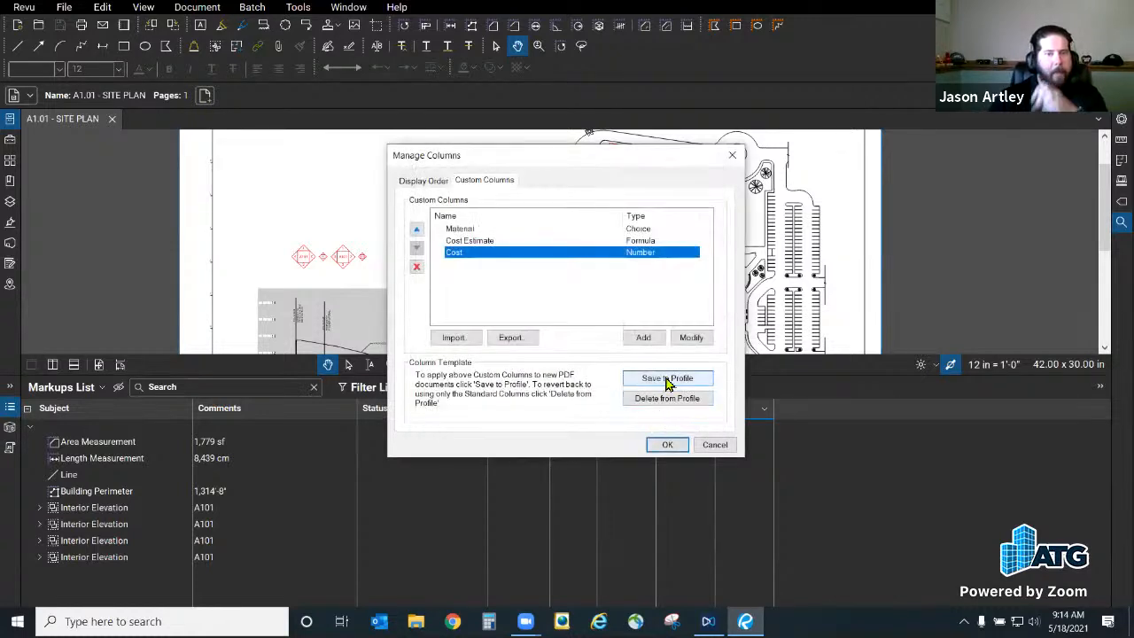
{"action": "left_click", "coordinate": [667, 379]}
{"action": "left_click", "coordinate": [630, 338]}
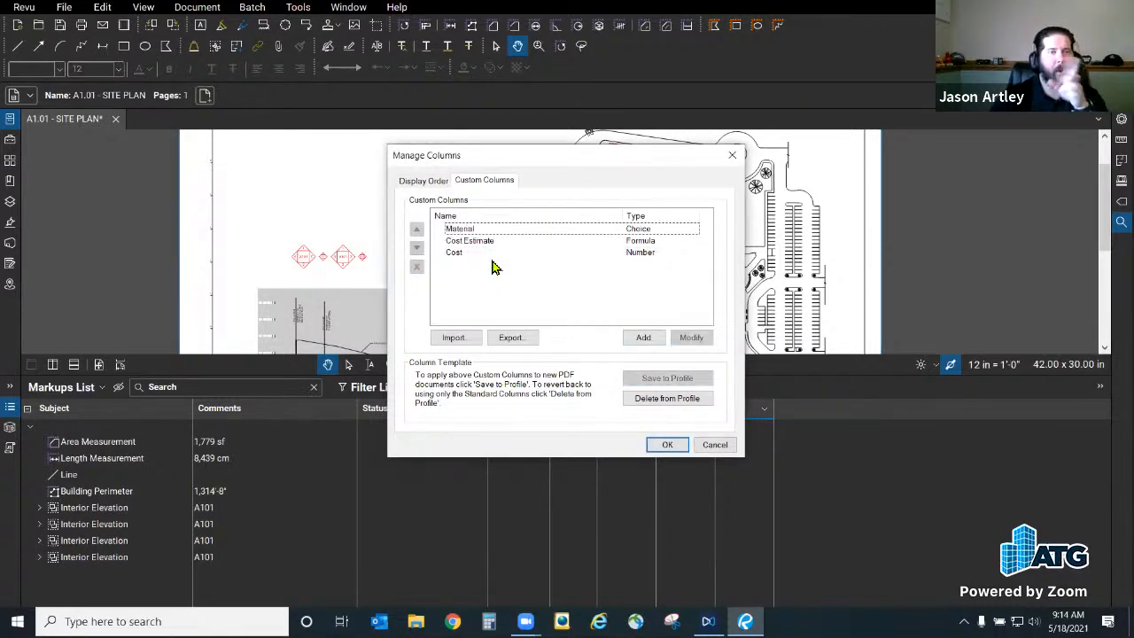
{"action": "left_click", "coordinate": [669, 445]}
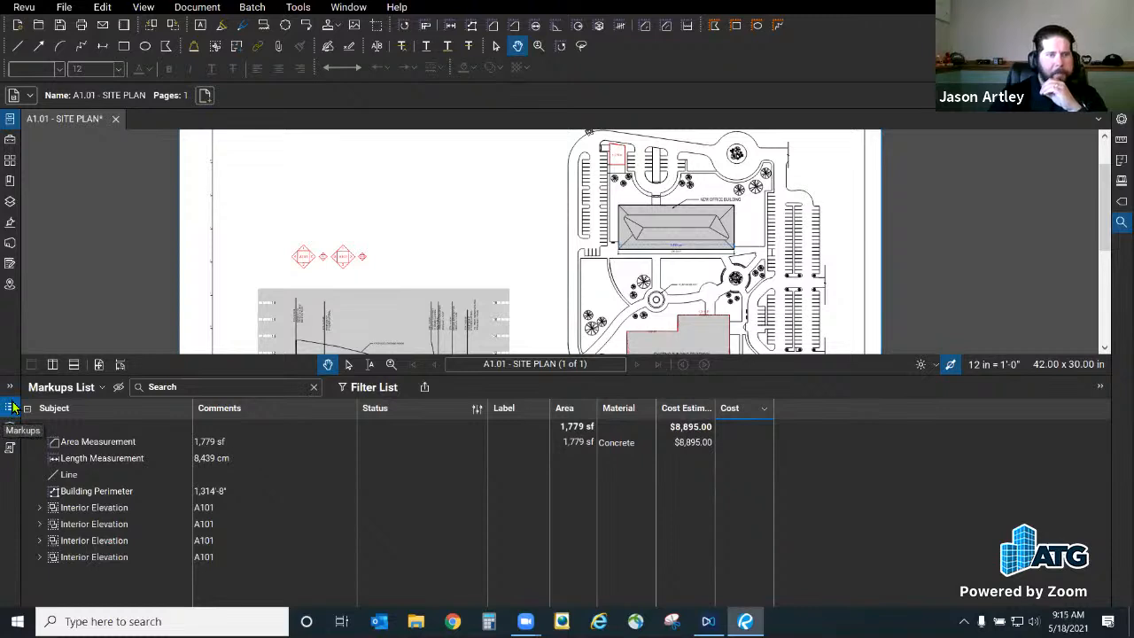
Step: Close the A1.01 site plan, saving its changes
{"action": "left_click", "coordinate": [24, 7]}
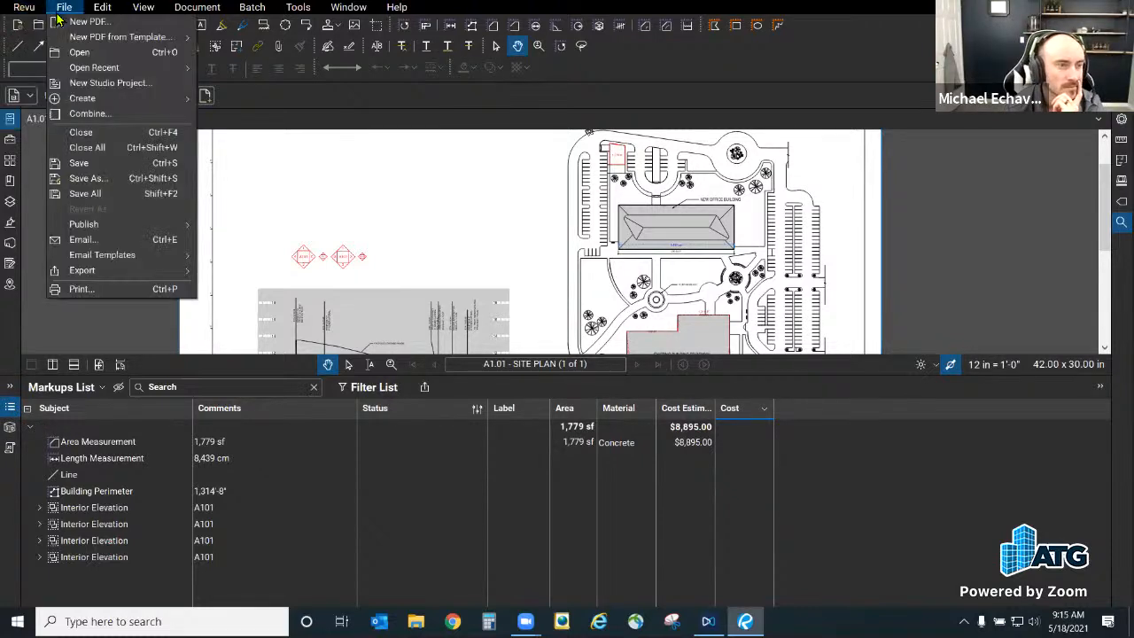
{"action": "left_click", "coordinate": [342, 221]}
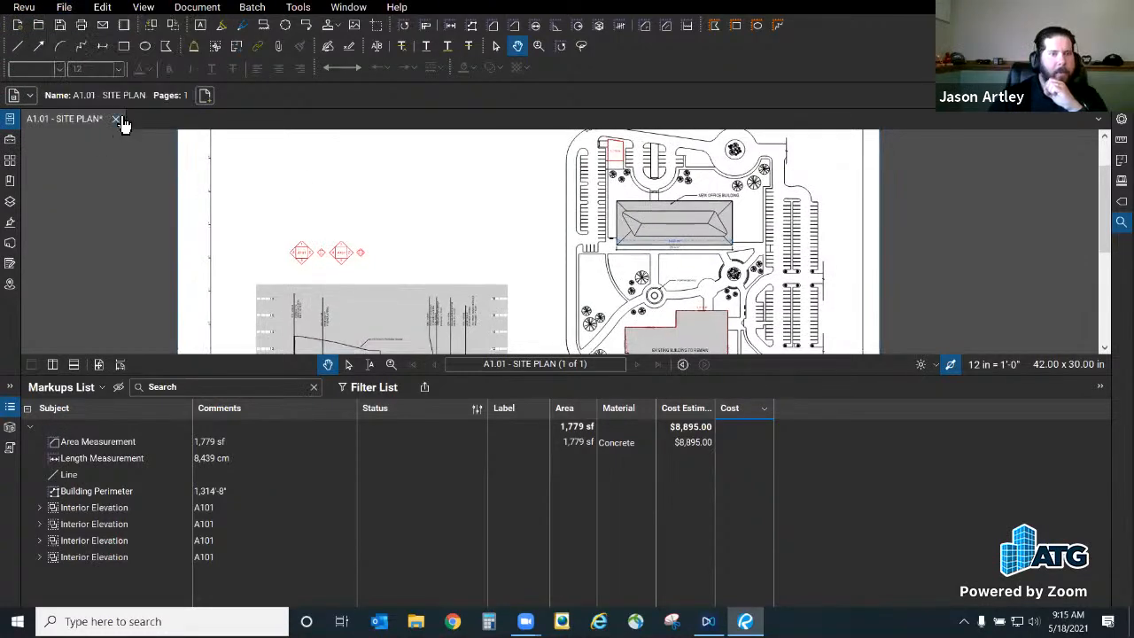
{"action": "left_click", "coordinate": [116, 118]}
{"action": "left_click", "coordinate": [596, 379]}
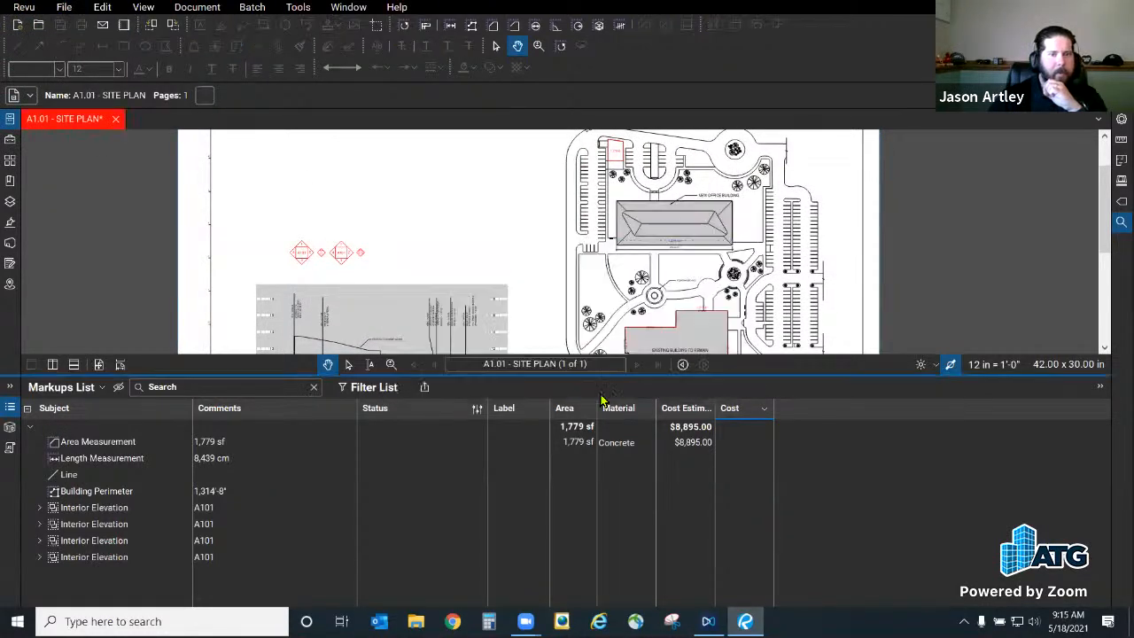
Step: Open P2.02_-_PLUMBING.pdf from the Downloads folder
{"action": "left_click", "coordinate": [38, 24]}
{"action": "scroll", "coordinate": [71, 257], "scroll_direction": "up", "scroll_amount": 4}
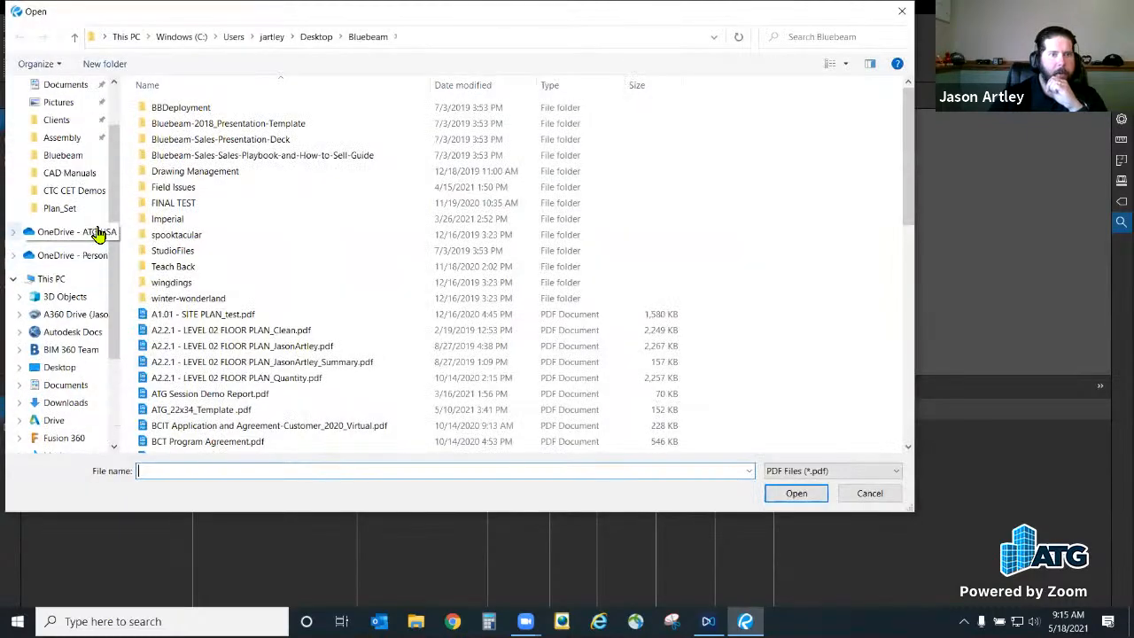
{"action": "left_click", "coordinate": [74, 140]}
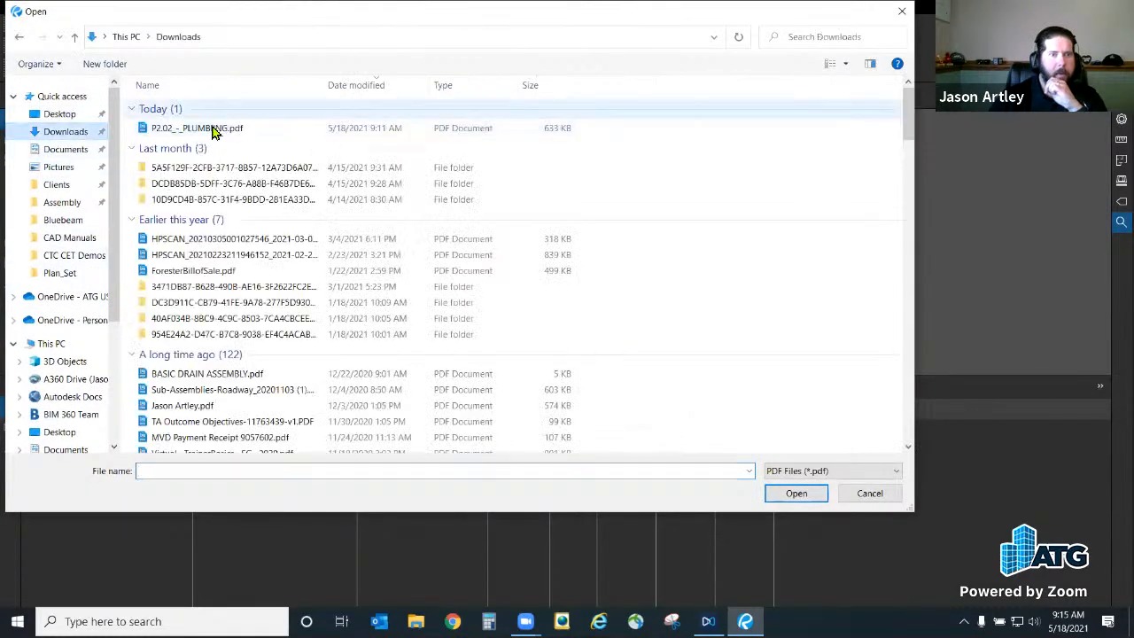
{"action": "left_click", "coordinate": [215, 127]}
{"action": "left_click", "coordinate": [794, 494]}
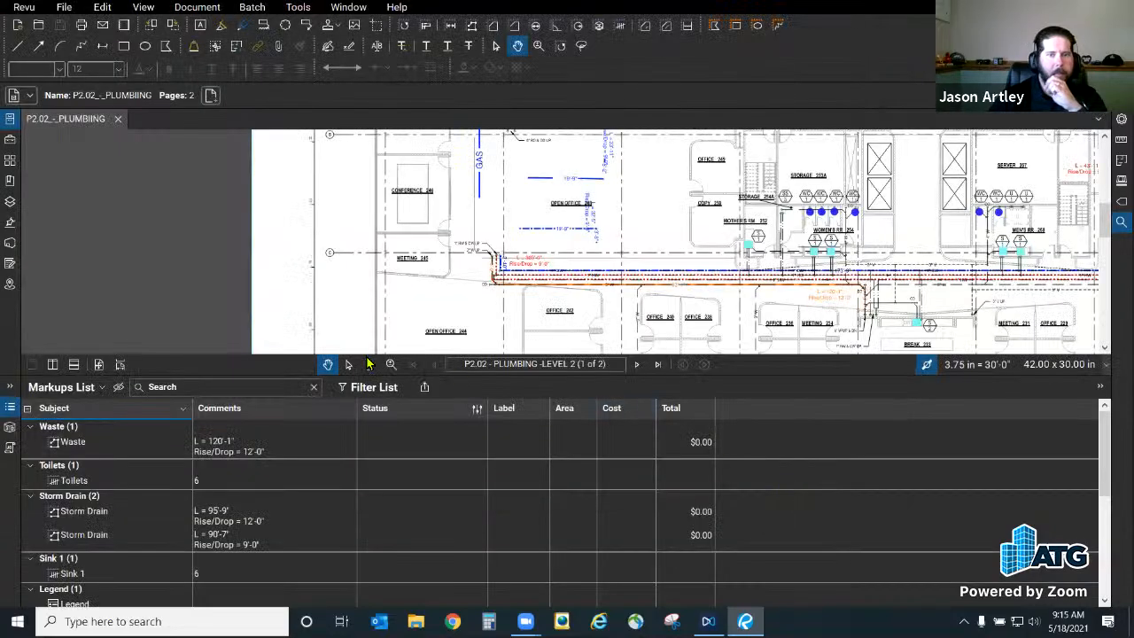
Step: Scroll the markups list to the Cold Water runs, priced $255.12 and $67.88, totalling $323.00
{"action": "left_click", "coordinate": [9, 407]}
{"action": "scroll", "coordinate": [351, 403], "scroll_direction": "down", "scroll_amount": 3}
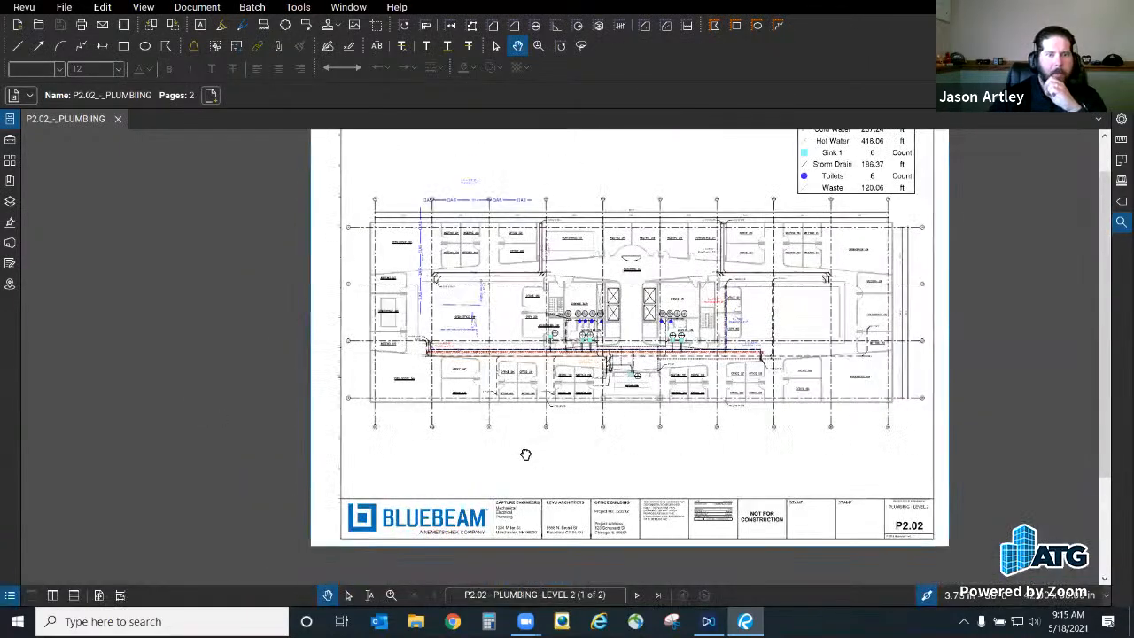
{"action": "left_click_drag", "start_coordinate": [526, 455], "coordinate": [399, 503]}
{"action": "scroll", "coordinate": [447, 429], "scroll_direction": "up", "scroll_amount": 4}
{"action": "left_click", "coordinate": [9, 596]}
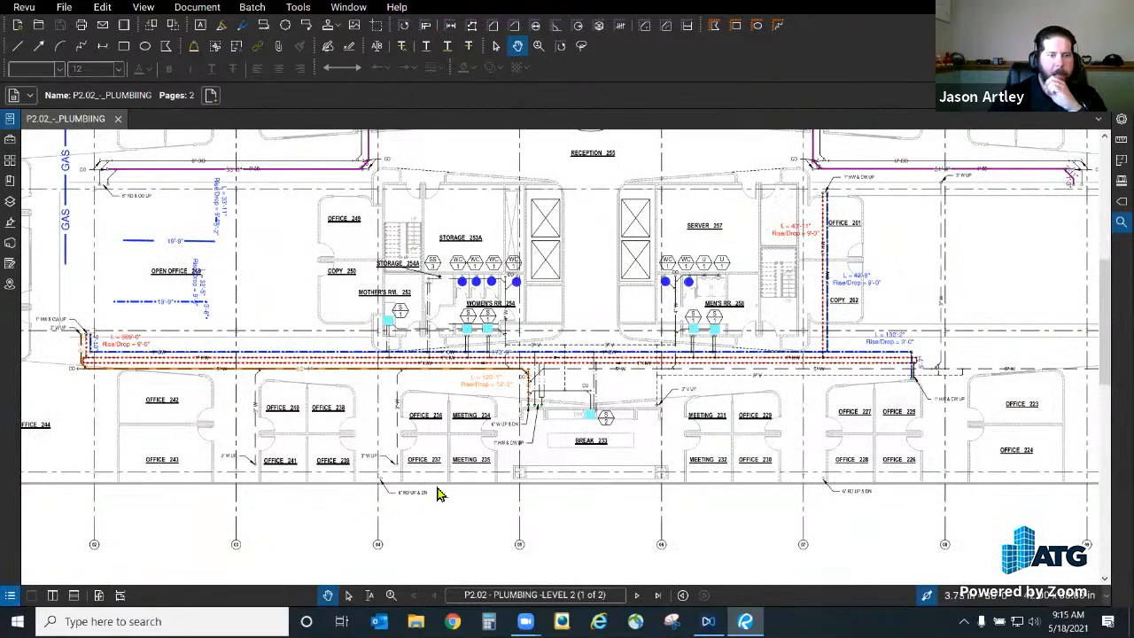
{"action": "left_click", "coordinate": [636, 408]}
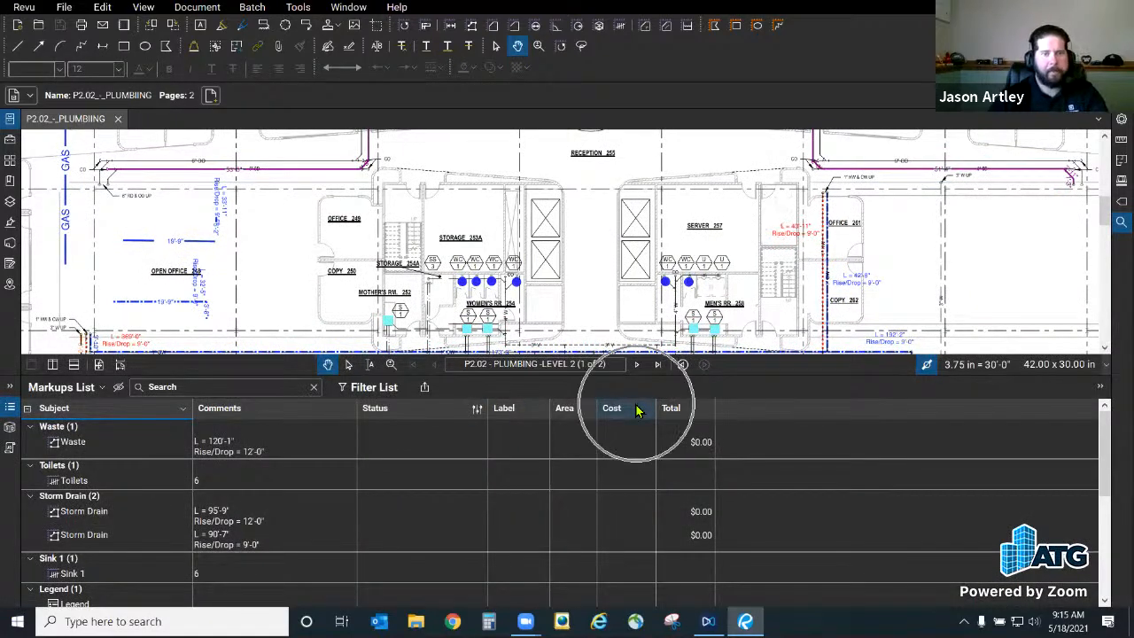
{"action": "scroll", "coordinate": [658, 499], "scroll_direction": "down", "scroll_amount": 3}
{"action": "scroll", "coordinate": [583, 497], "scroll_direction": "down", "scroll_amount": 1}
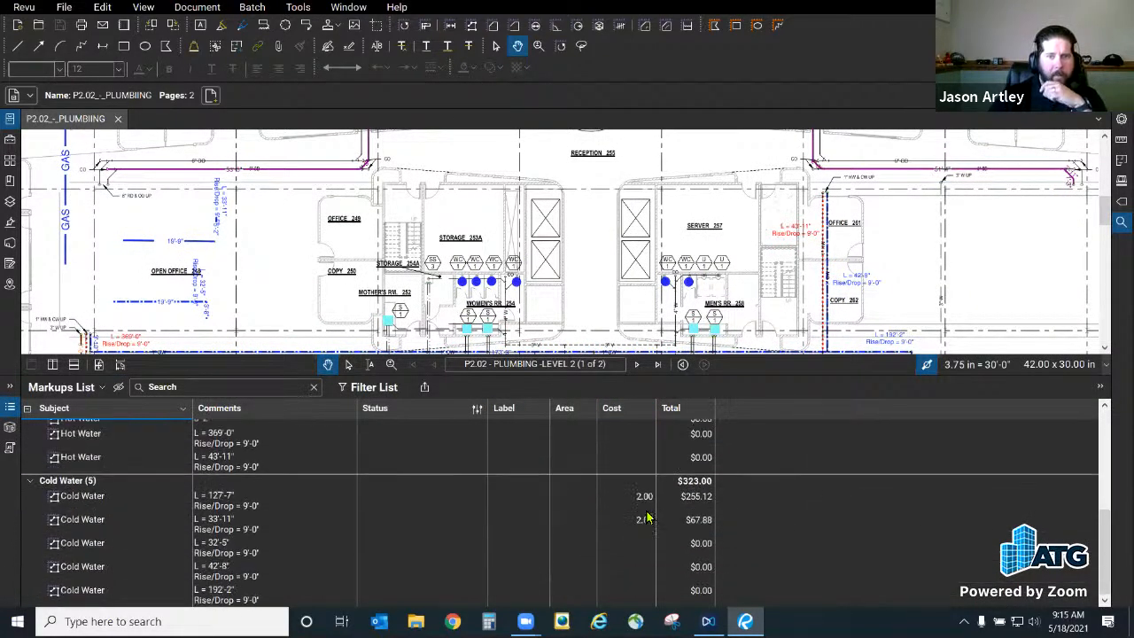
{"action": "left_click", "coordinate": [627, 499]}
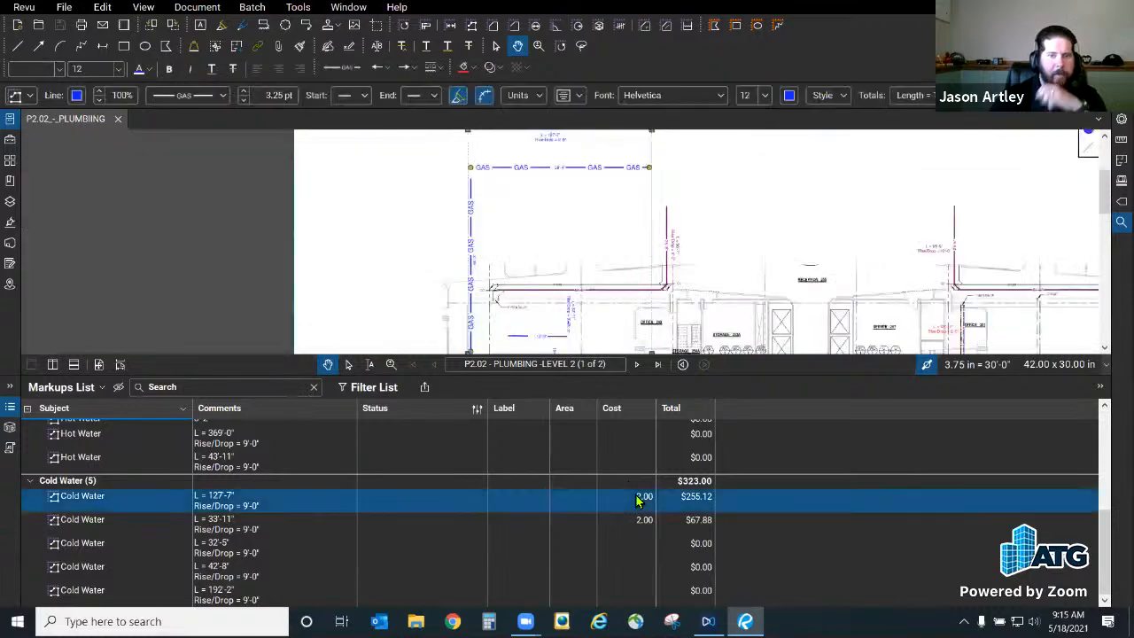
{"action": "left_click", "coordinate": [636, 501]}
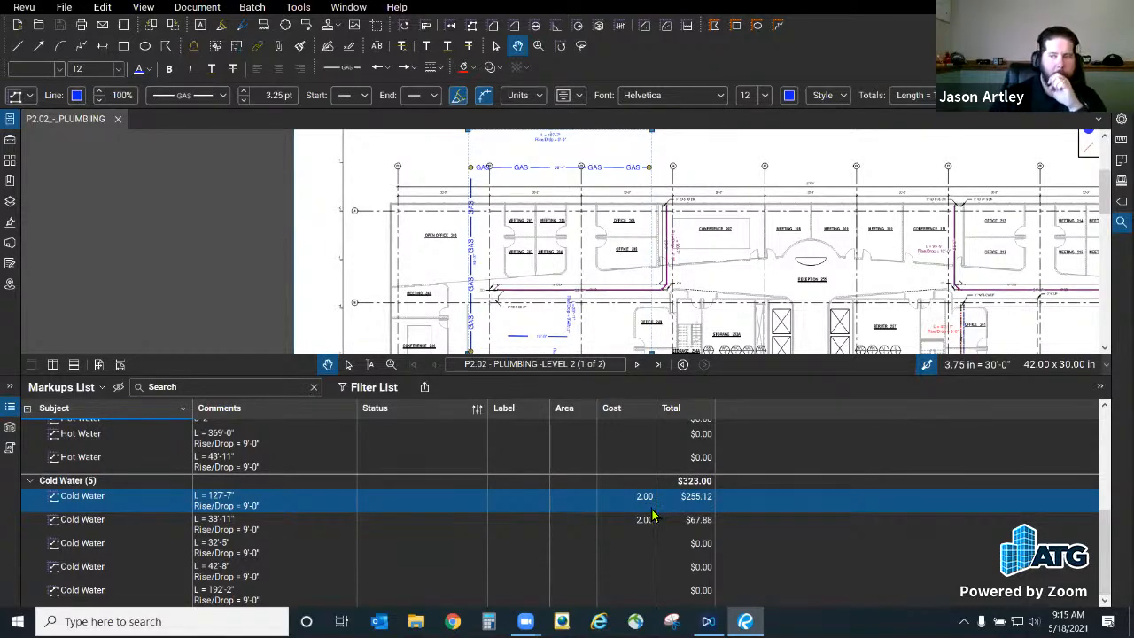
{"action": "left_click", "coordinate": [58, 389]}
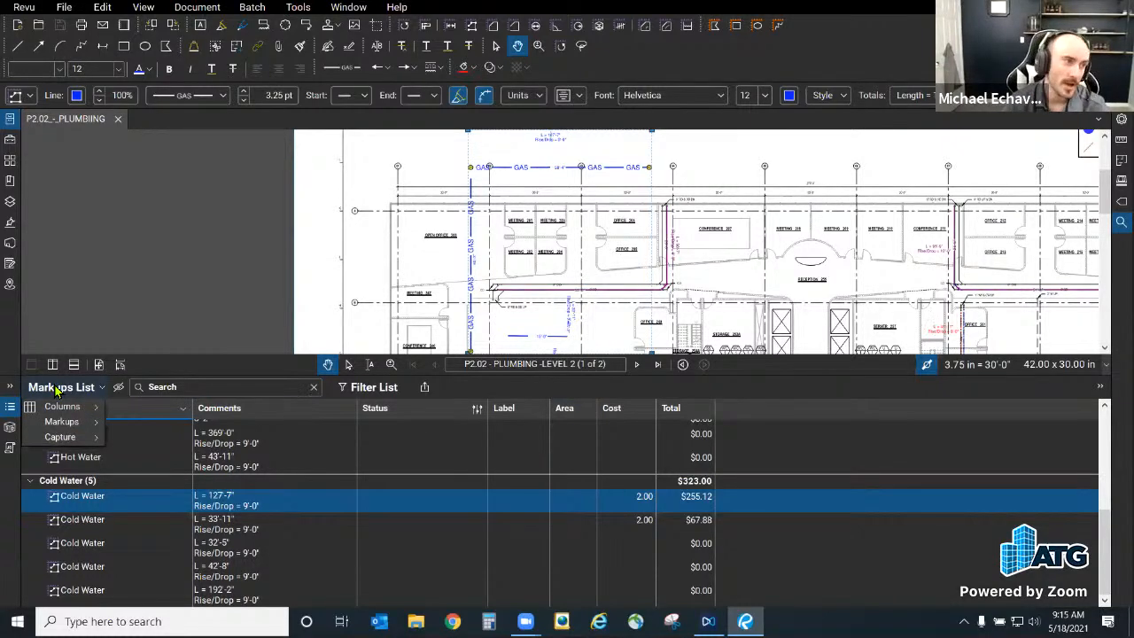
{"action": "left_click", "coordinate": [164, 171]}
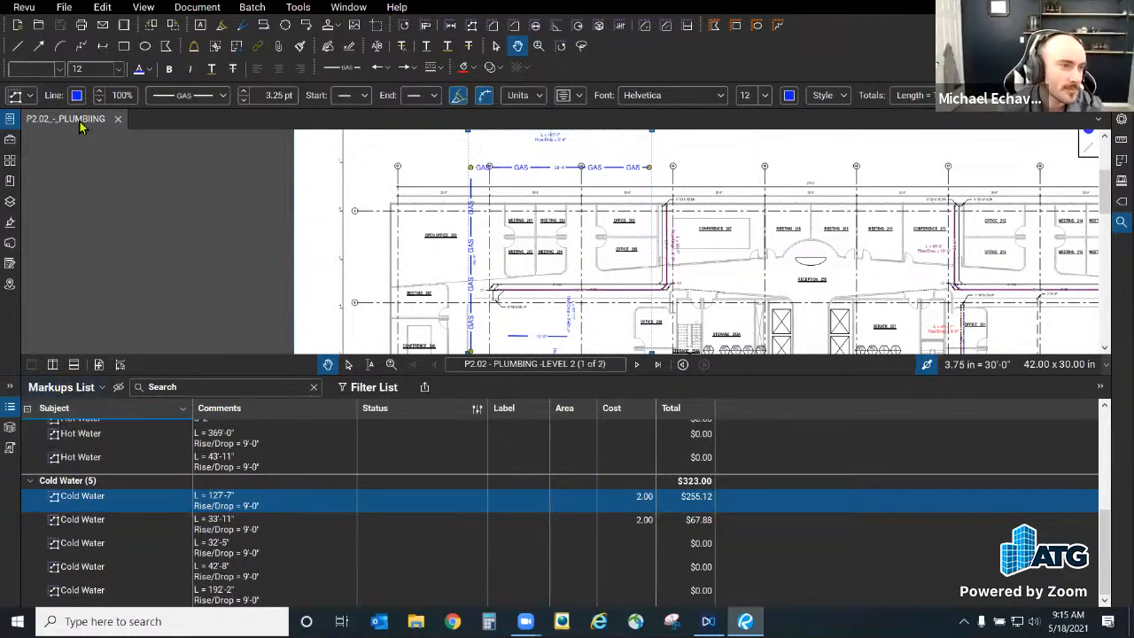
Step: Open A1.01 - SITE PLAN.pdf from the recent files list
{"action": "left_click", "coordinate": [39, 26]}
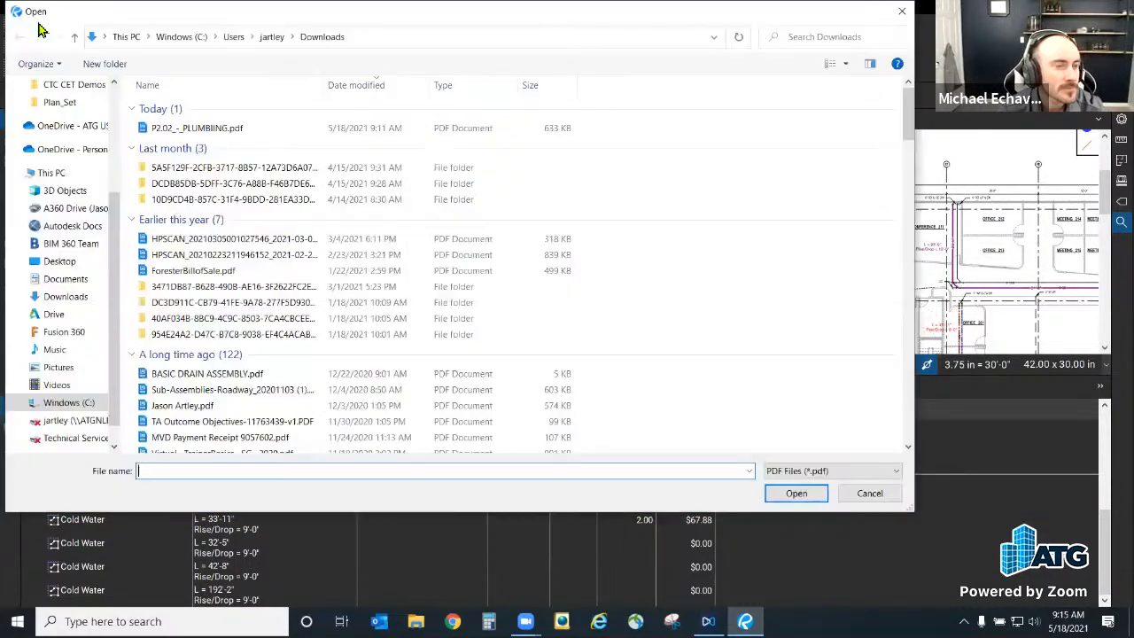
{"action": "left_click", "coordinate": [877, 494]}
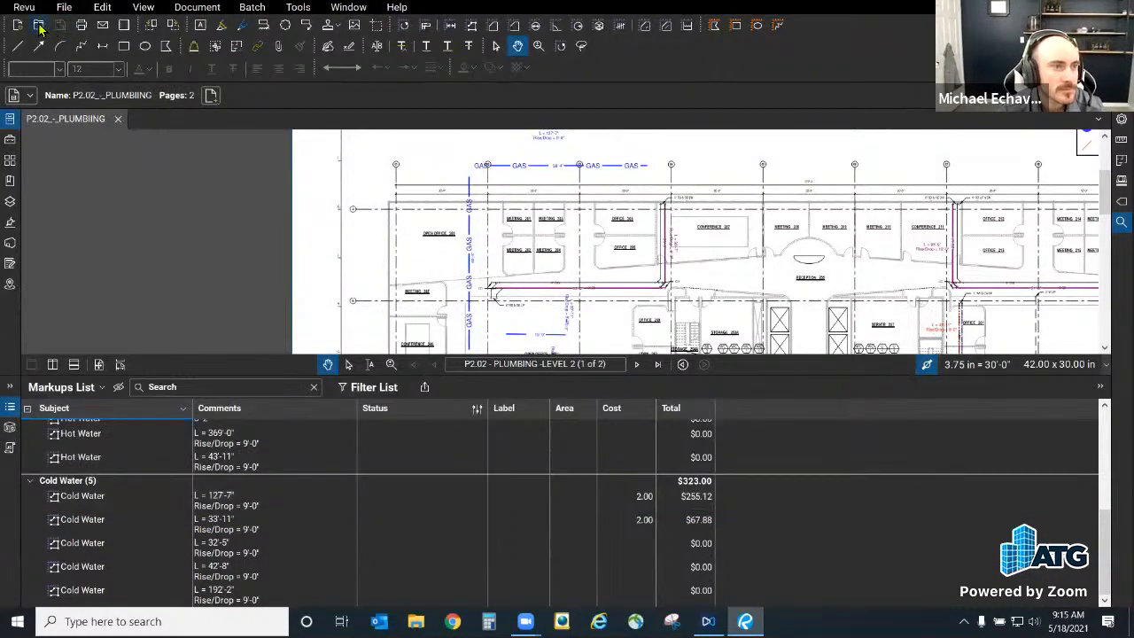
{"action": "left_click", "coordinate": [39, 26]}
{"action": "left_click", "coordinate": [870, 494]}
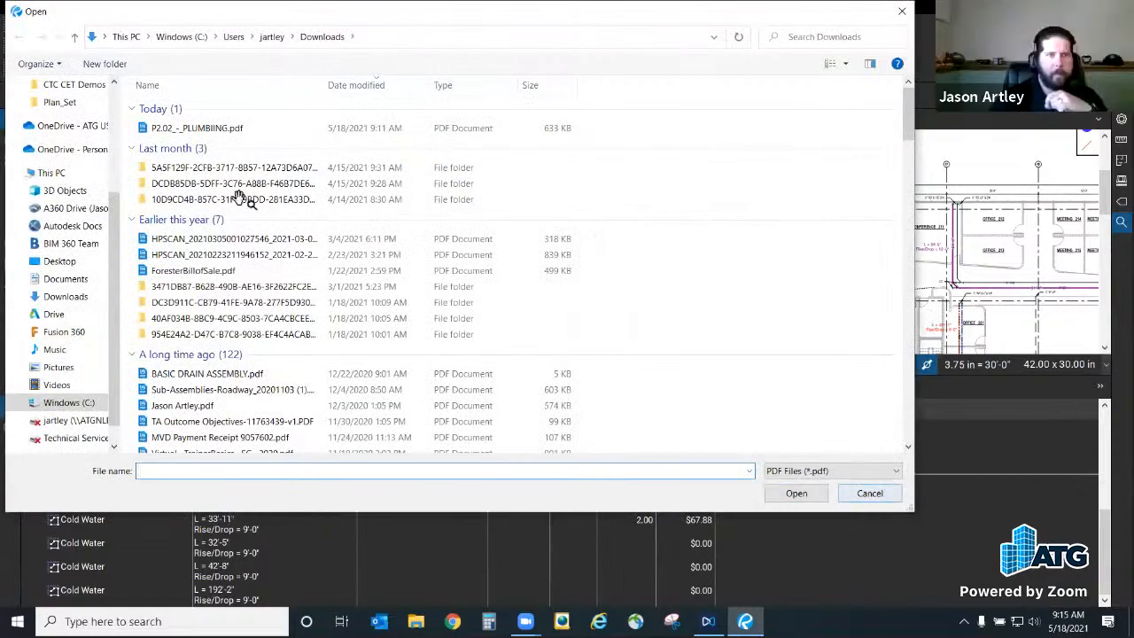
{"action": "left_click", "coordinate": [63, 7]}
{"action": "mouse_move", "coordinate": [97, 67]}
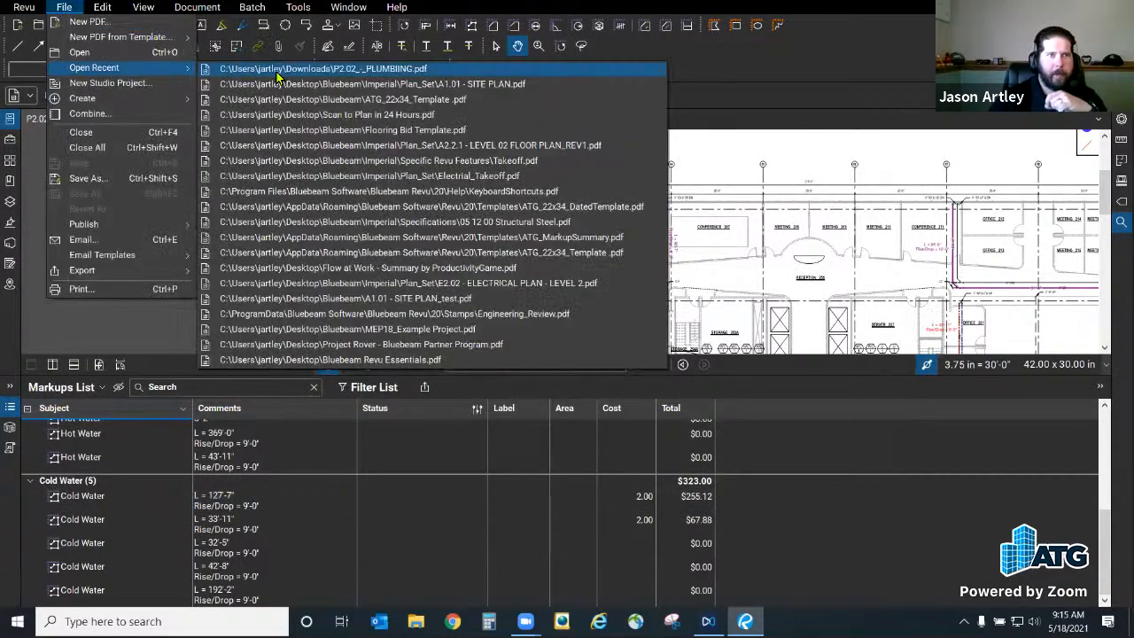
{"action": "left_click", "coordinate": [288, 81]}
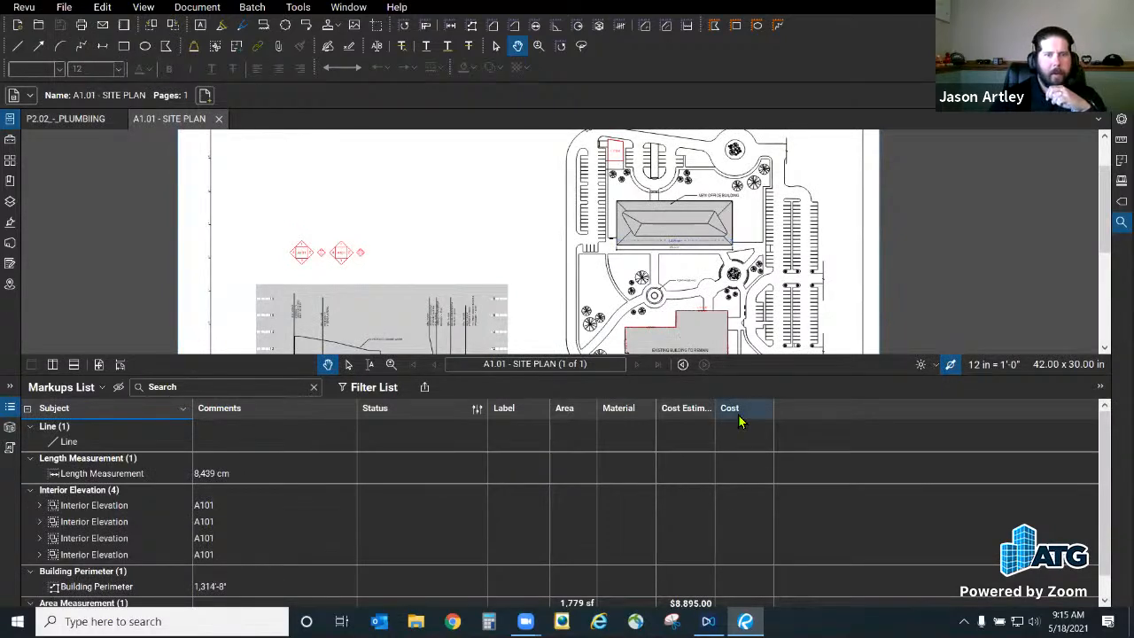
Step: Return to the P2.02 plumbing sheet and shrink the markups list to enlarge the drawing
{"action": "scroll", "coordinate": [810, 493], "scroll_direction": "down", "scroll_amount": 1}
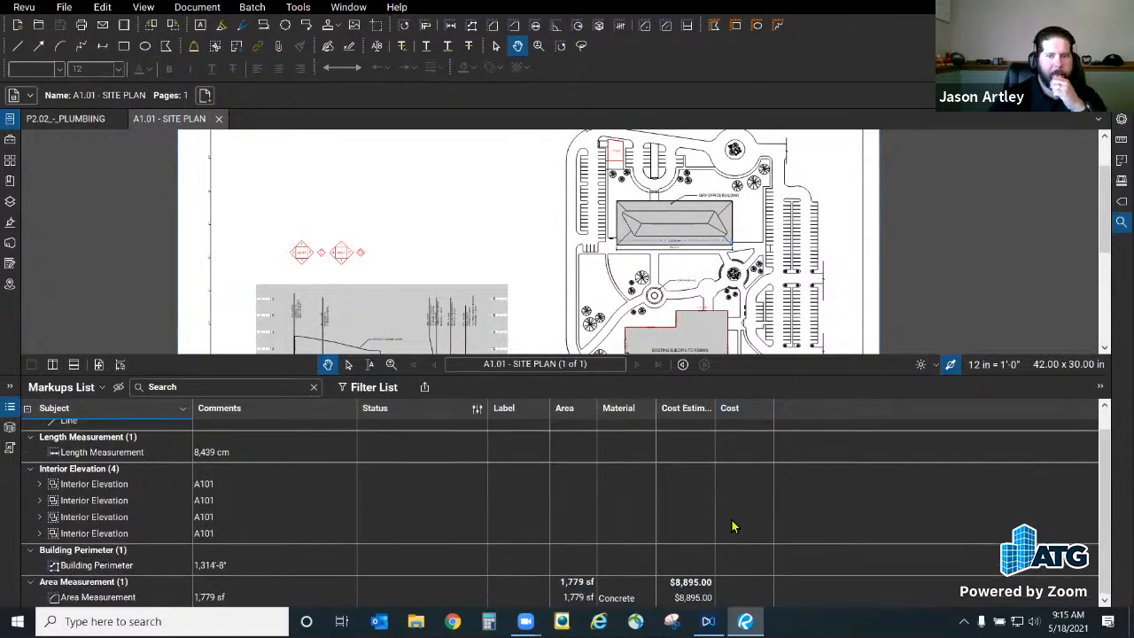
{"action": "scroll", "coordinate": [735, 524], "scroll_direction": "up", "scroll_amount": 1}
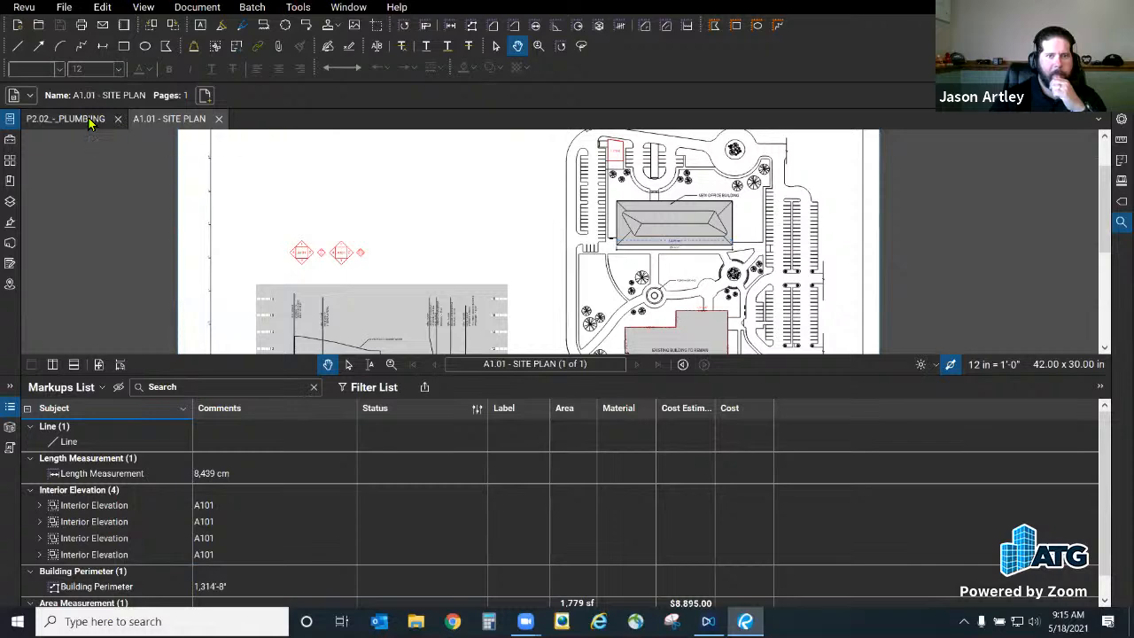
{"action": "left_click", "coordinate": [89, 119]}
{"action": "scroll", "coordinate": [679, 475], "scroll_direction": "down", "scroll_amount": 6}
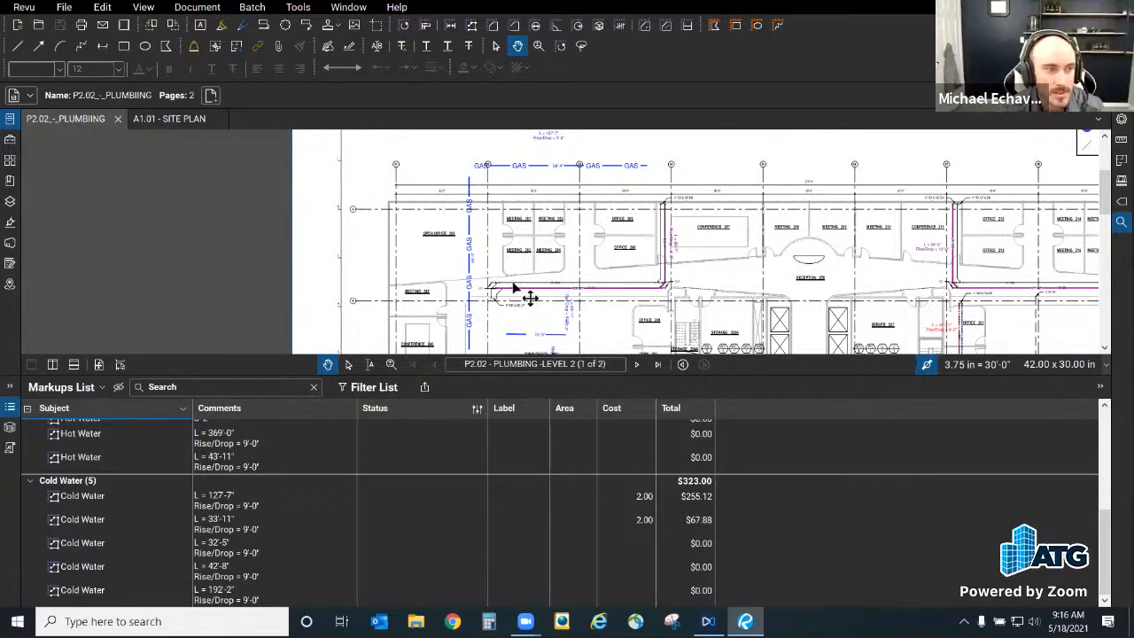
{"action": "mouse_move", "coordinate": [462, 380]}
{"action": "left_mouse_down"}
{"action": "mouse_move", "coordinate": [753, 376]}
{"action": "mouse_move", "coordinate": [760, 428]}
{"action": "left_mouse_up"}
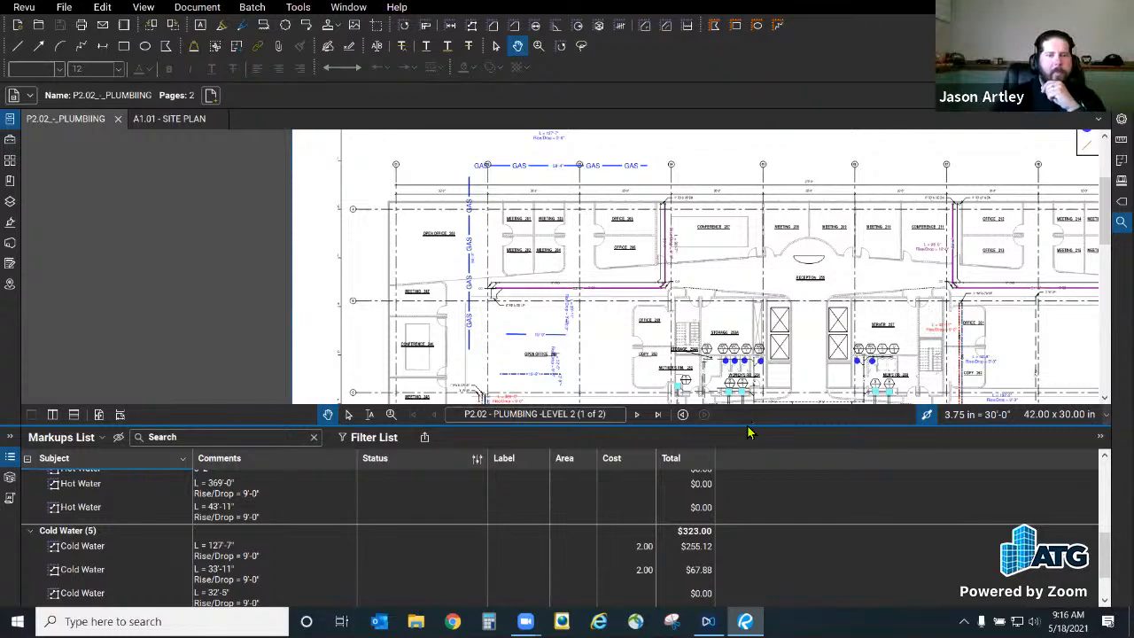
{"action": "left_click", "coordinate": [69, 437]}
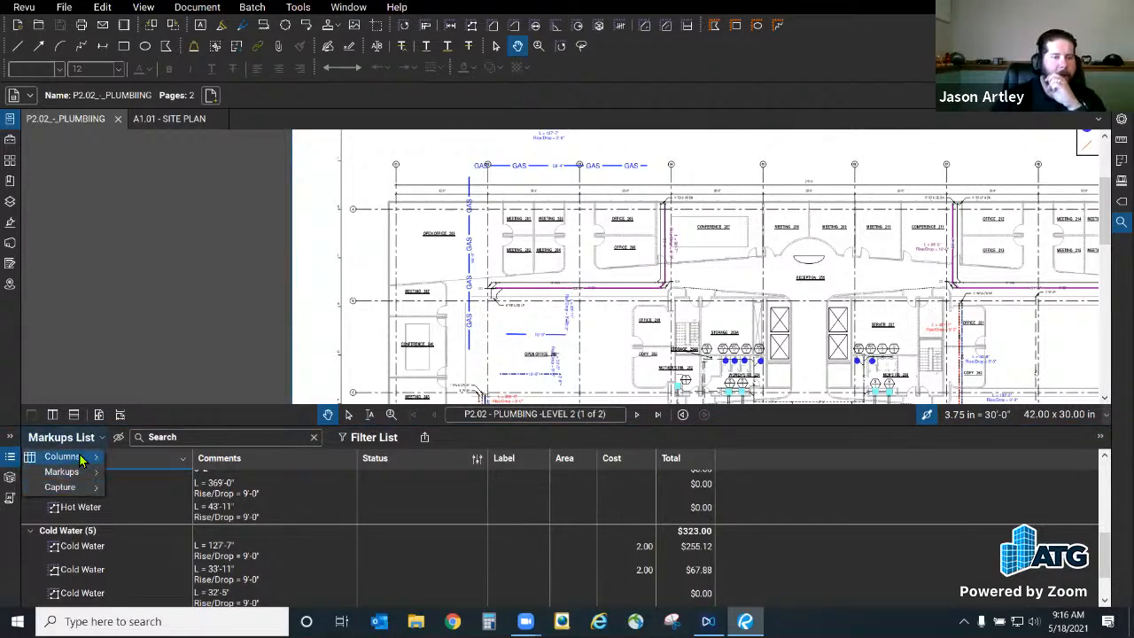
{"action": "mouse_move", "coordinate": [85, 458]}
{"action": "left_click", "coordinate": [163, 597]}
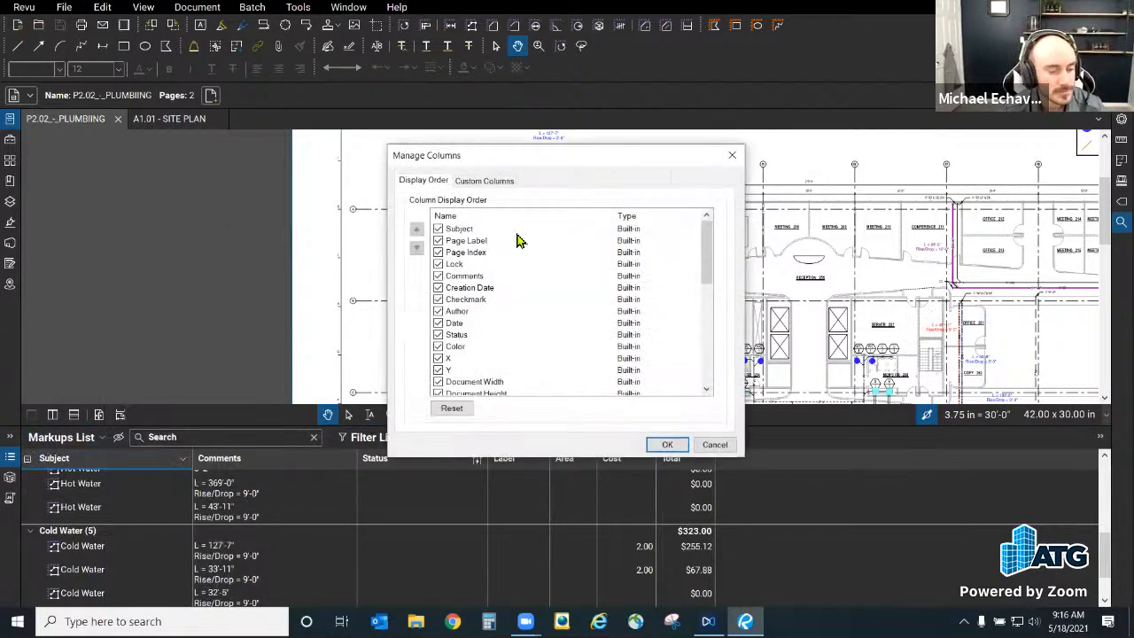
{"action": "left_click", "coordinate": [484, 180]}
{"action": "left_click", "coordinate": [474, 232]}
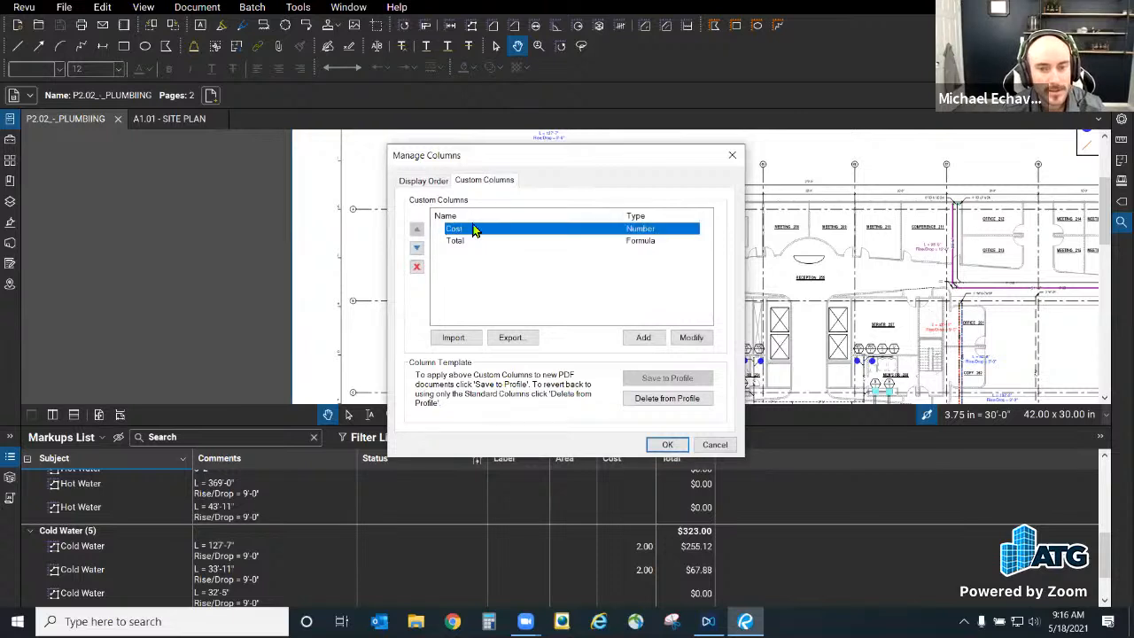
{"action": "left_click", "coordinate": [700, 339]}
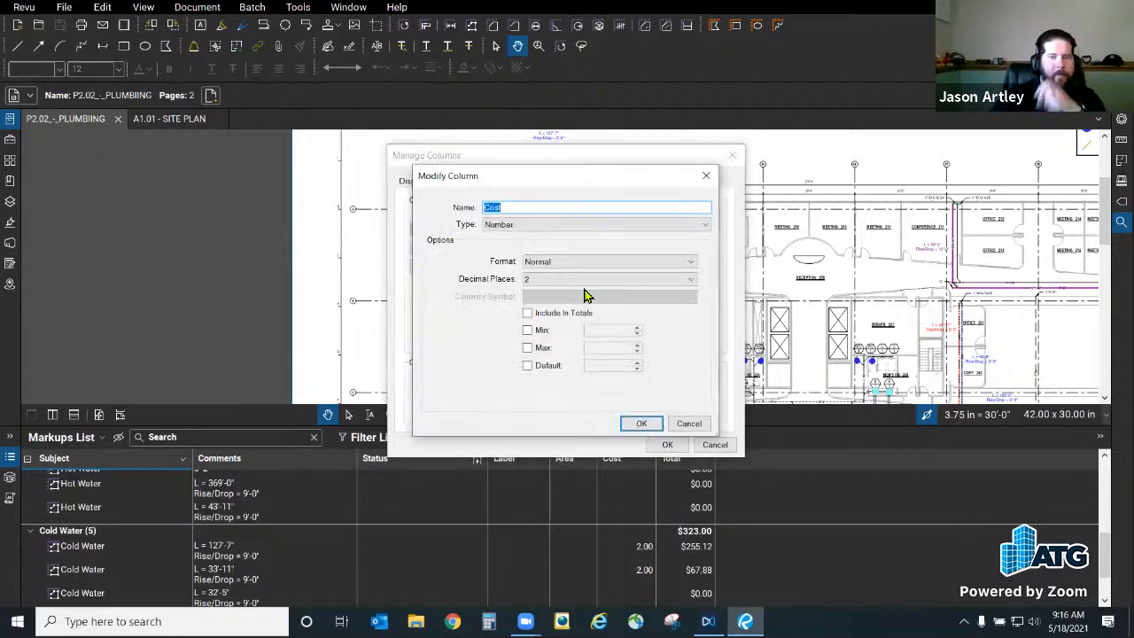
{"action": "key", "text": "ctrl"}
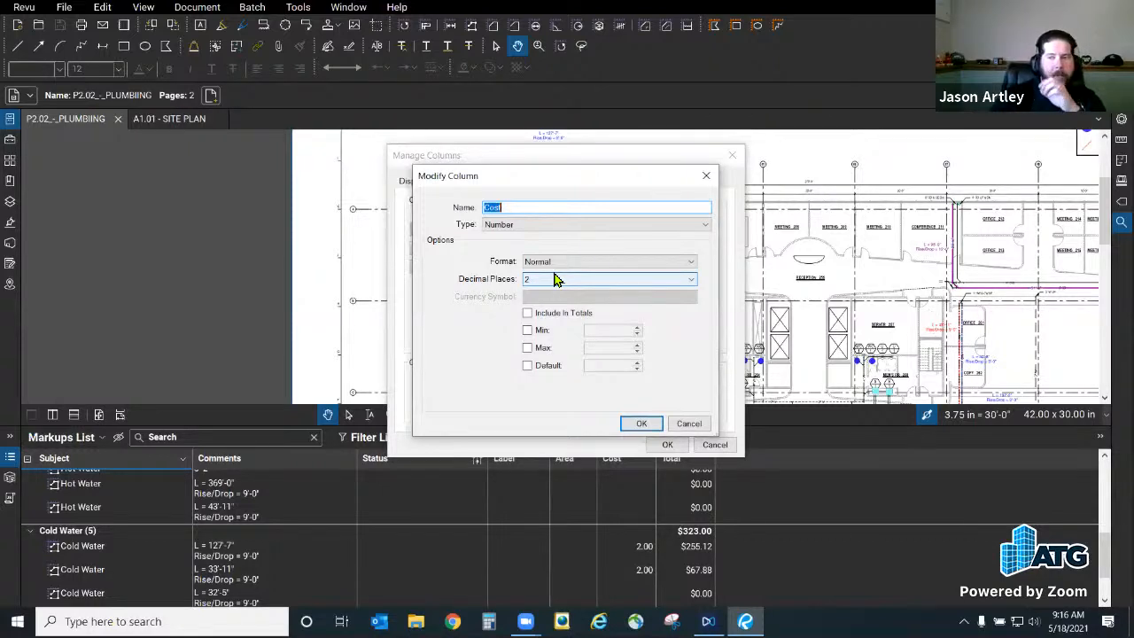
{"action": "left_click", "coordinate": [690, 429]}
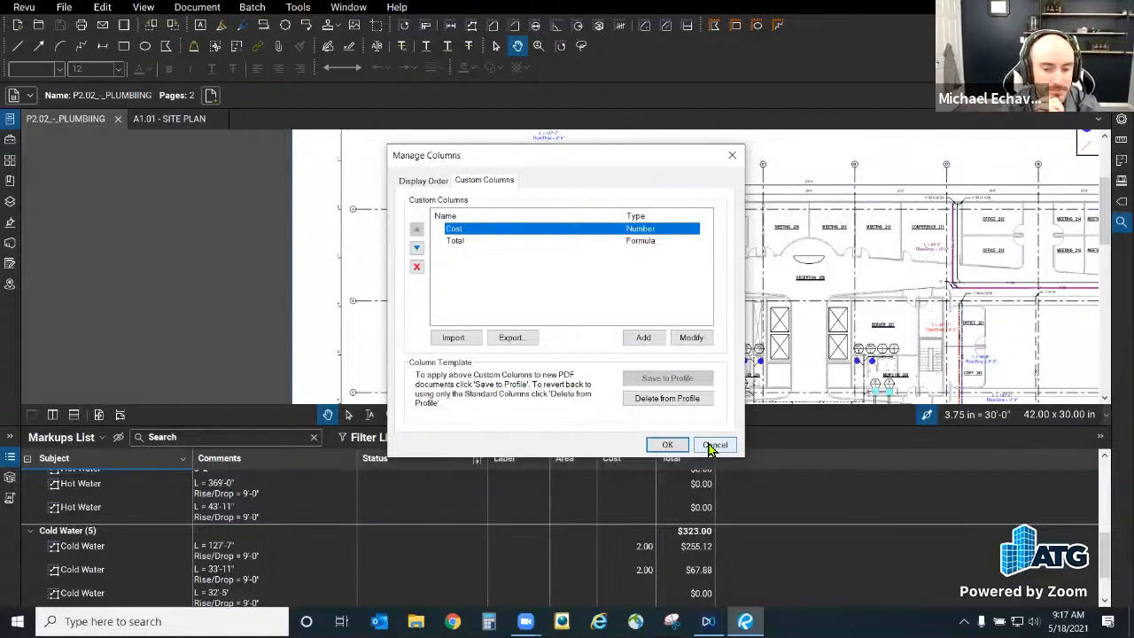
{"action": "left_click", "coordinate": [713, 444]}
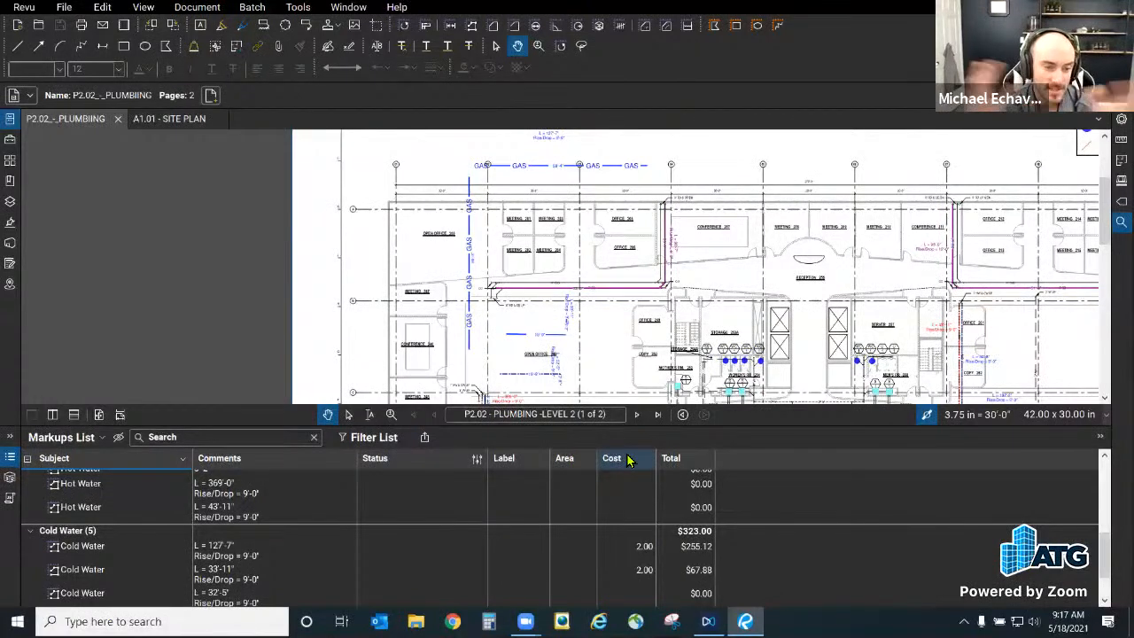
{"action": "left_click", "coordinate": [64, 440]}
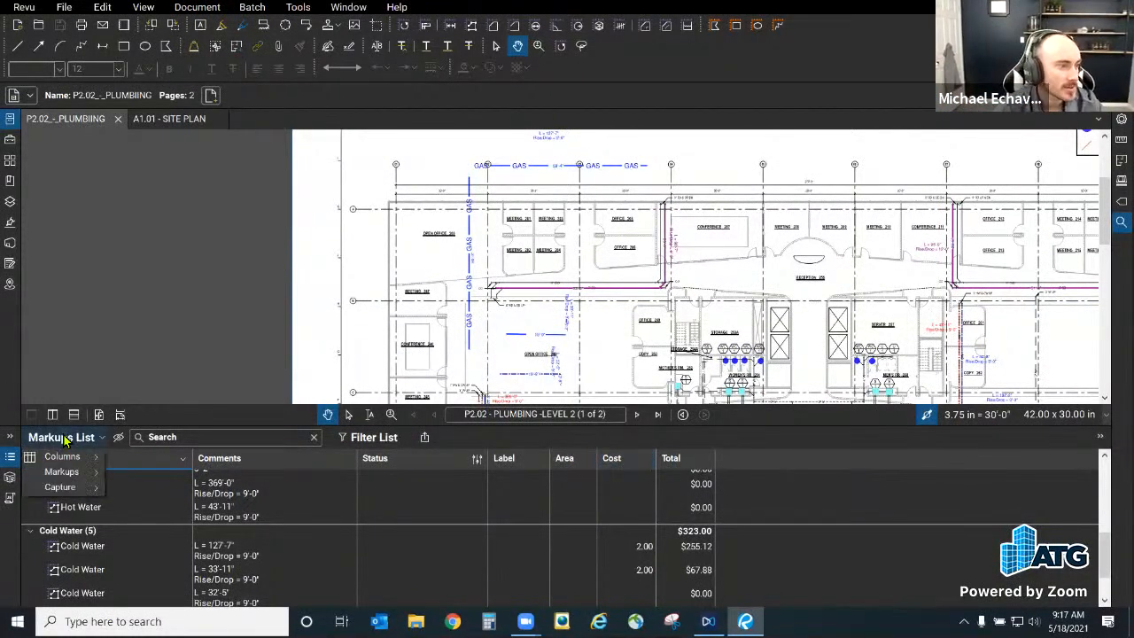
{"action": "mouse_move", "coordinate": [77, 490]}
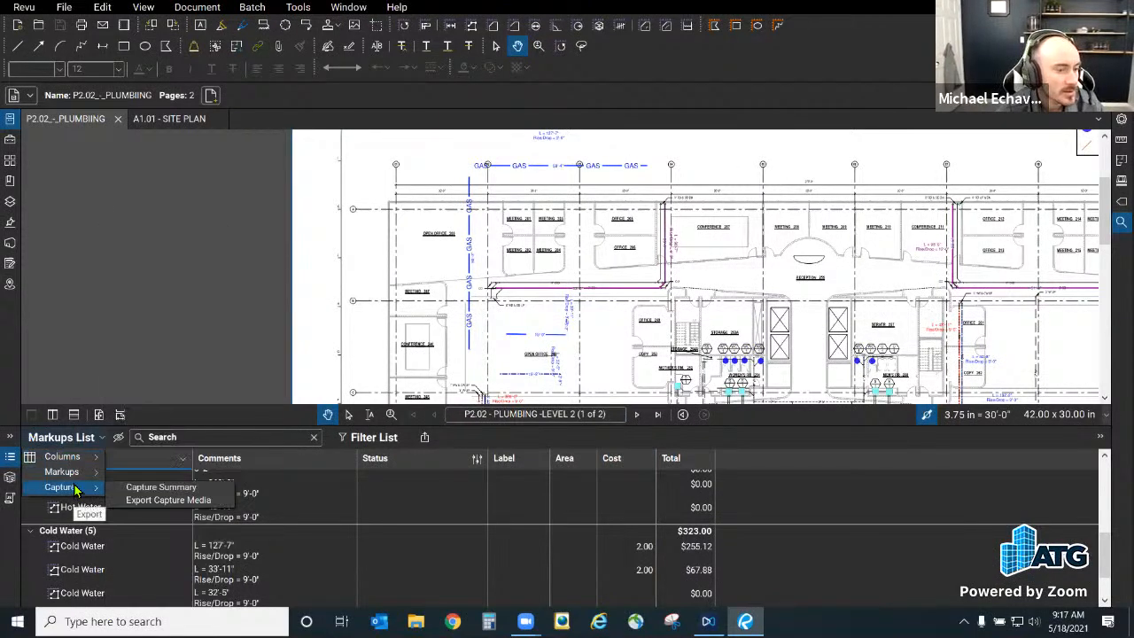
{"action": "mouse_move", "coordinate": [82, 463]}
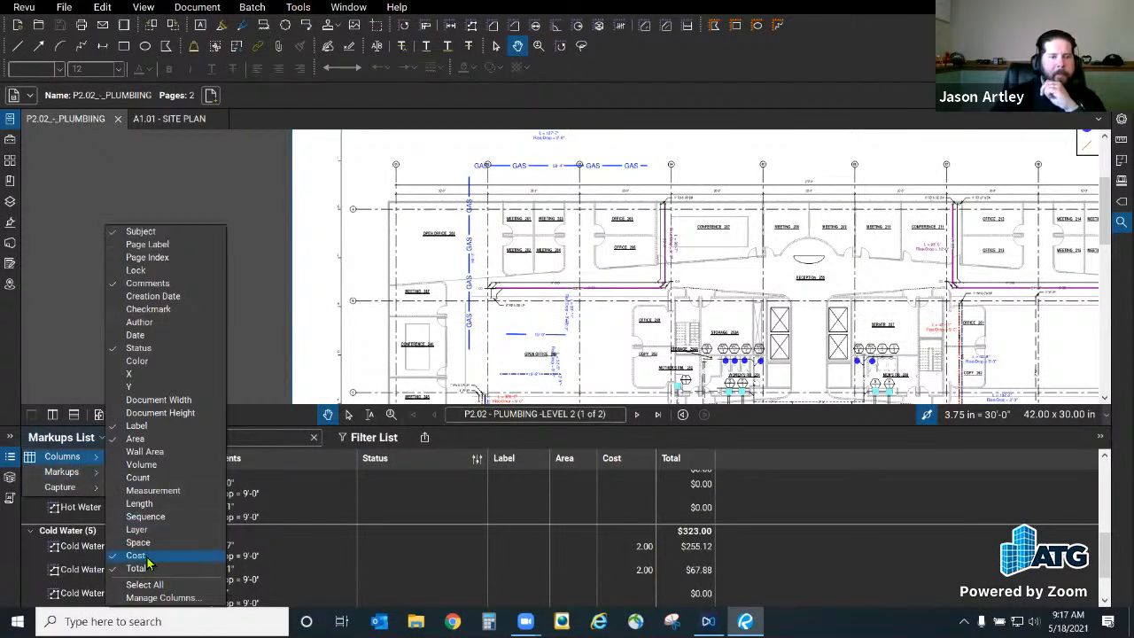
{"action": "left_click", "coordinate": [228, 195]}
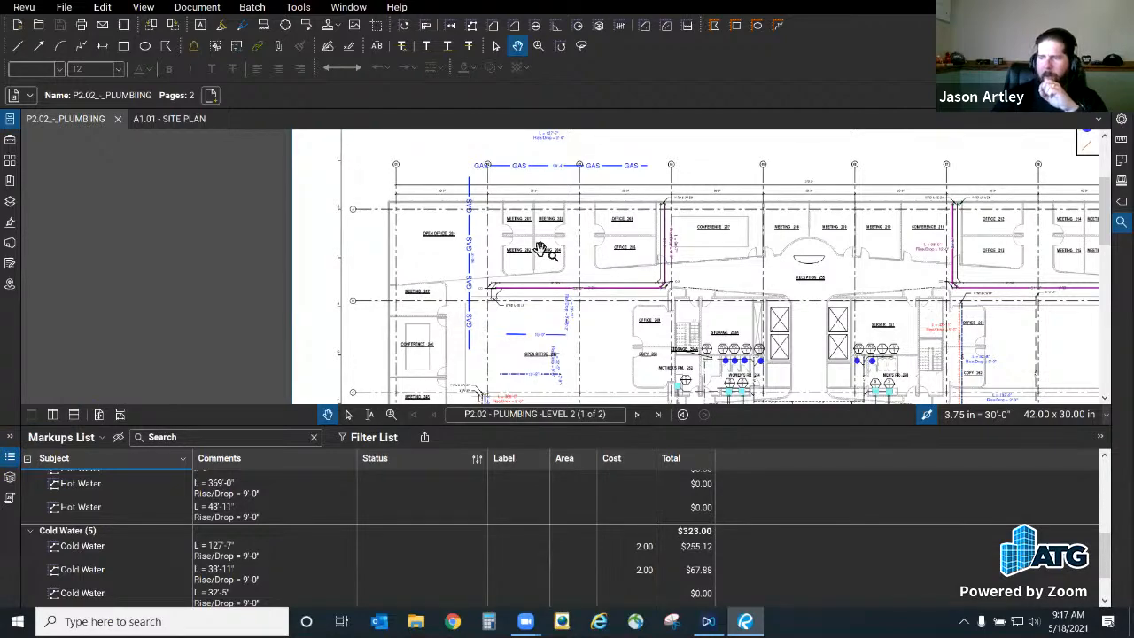
{"action": "left_click_drag", "start_coordinate": [600, 304], "coordinate": [515, 304]}
{"action": "scroll", "coordinate": [515, 304], "scroll_direction": "down", "scroll_amount": 5}
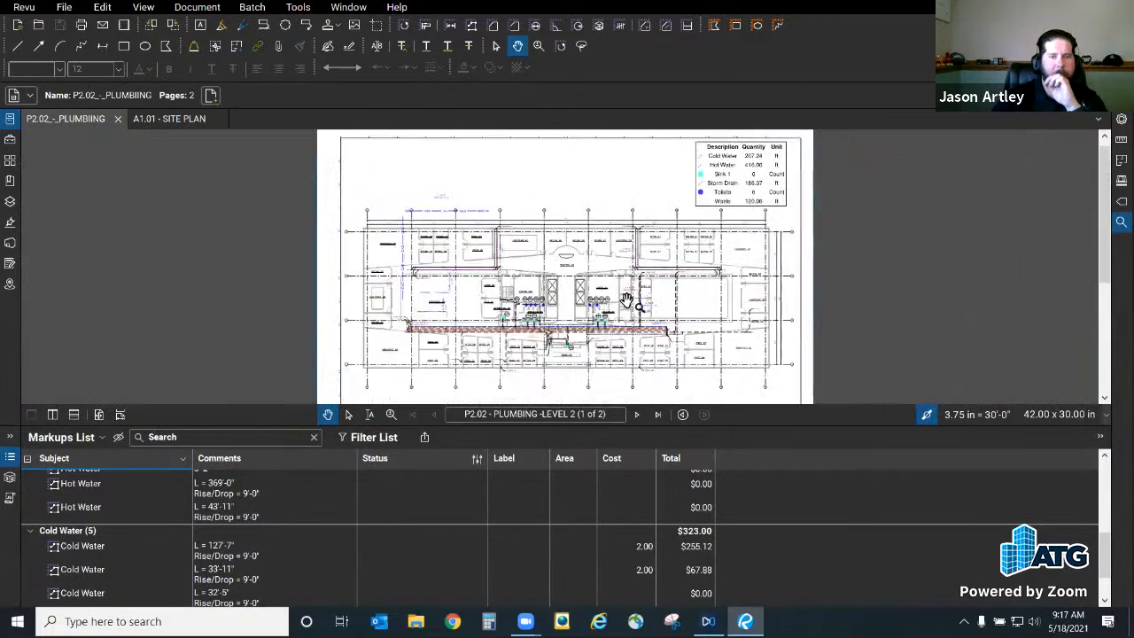
{"action": "left_click_drag", "start_coordinate": [645, 282], "coordinate": [579, 253]}
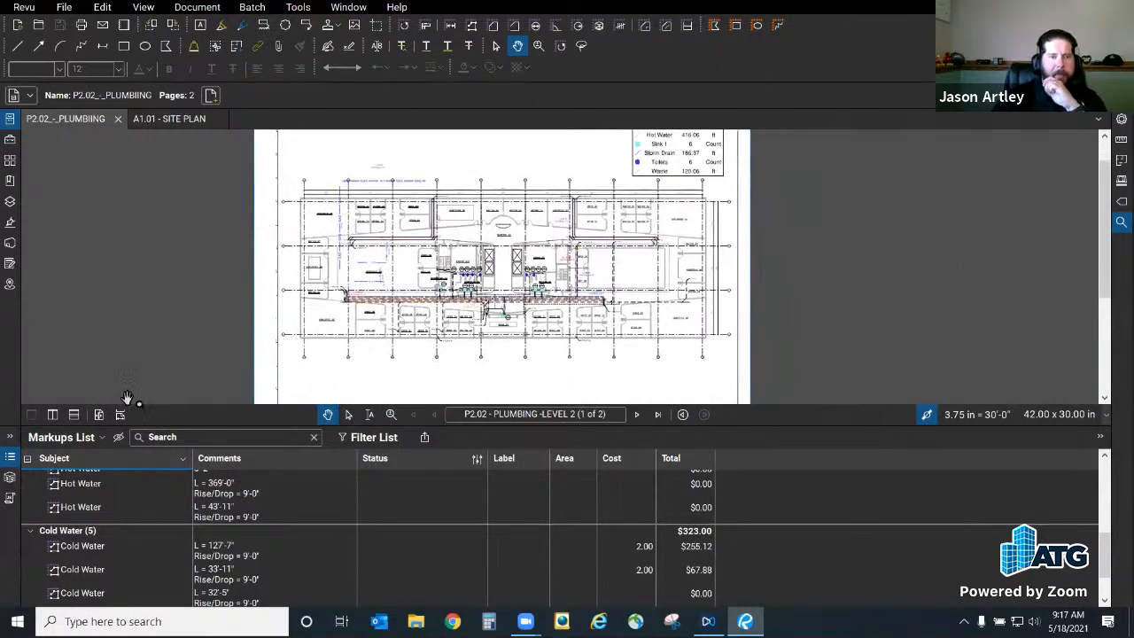
{"action": "scroll", "coordinate": [532, 282], "scroll_direction": "up", "scroll_amount": 2}
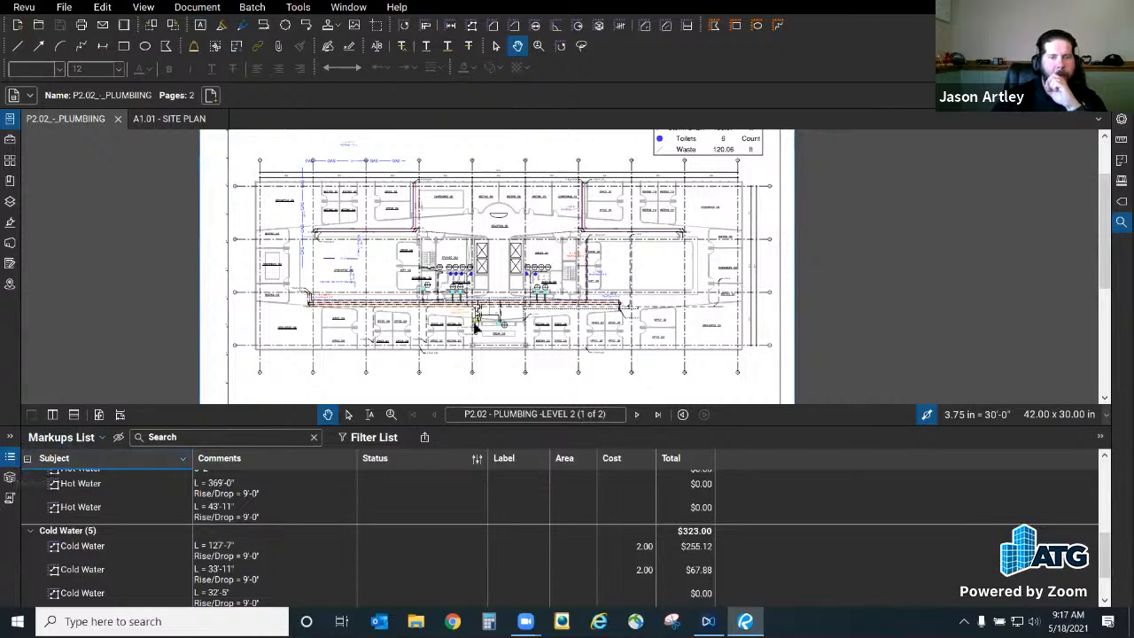
Step: Collapse the Markups List to show the whole P2.02 sheet, then open Manage Profiles
{"action": "left_click", "coordinate": [11, 460]}
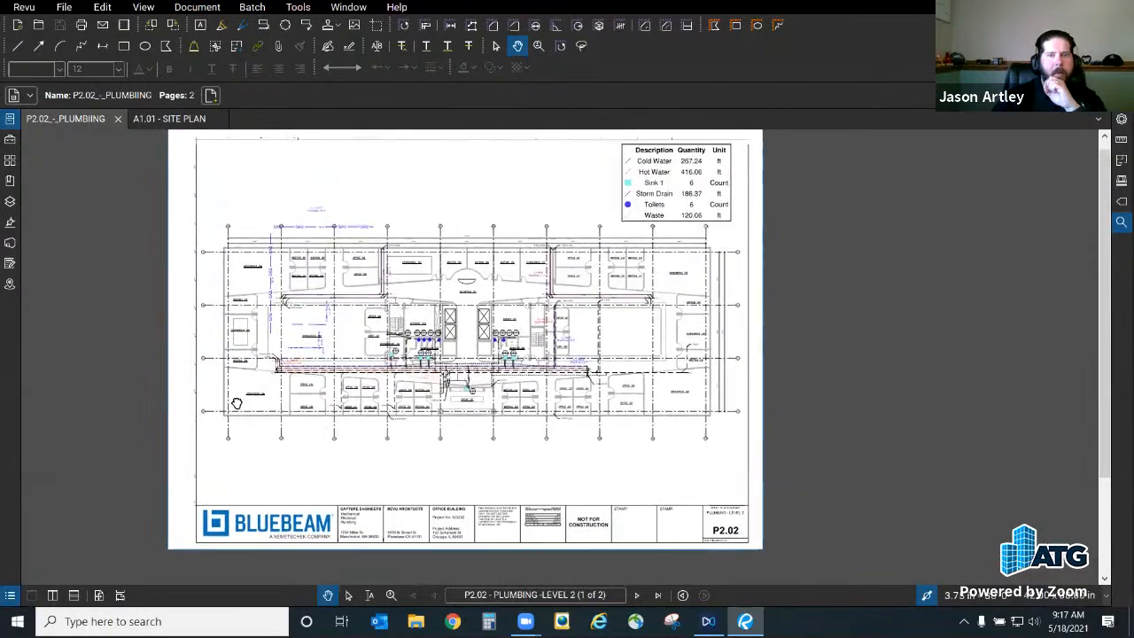
{"action": "left_click", "coordinate": [29, 10]}
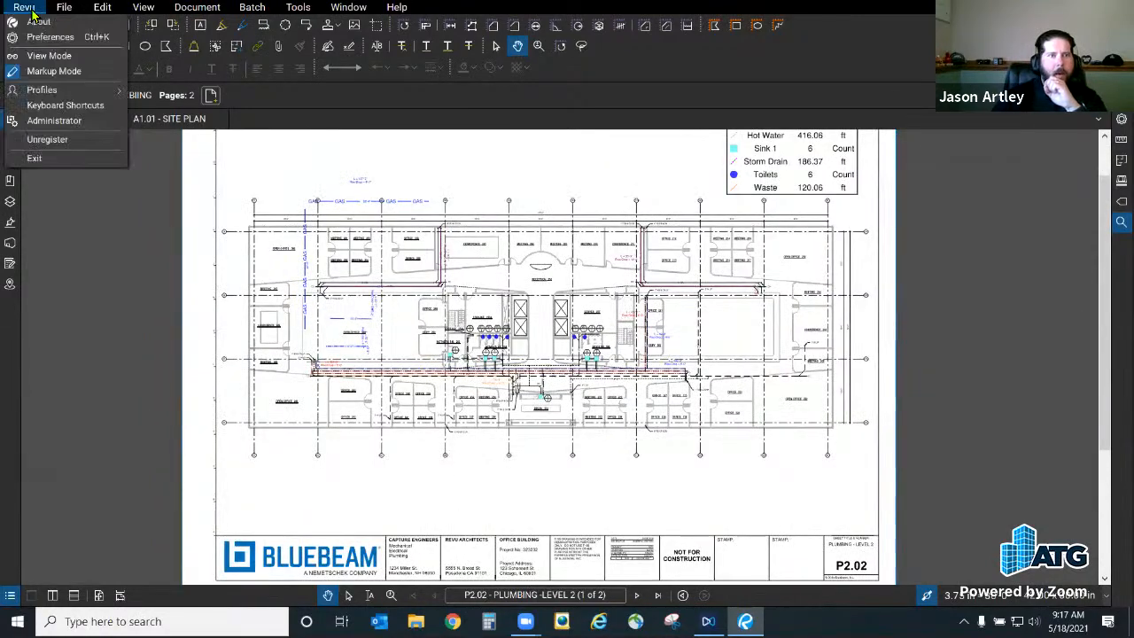
{"action": "mouse_move", "coordinate": [47, 96]}
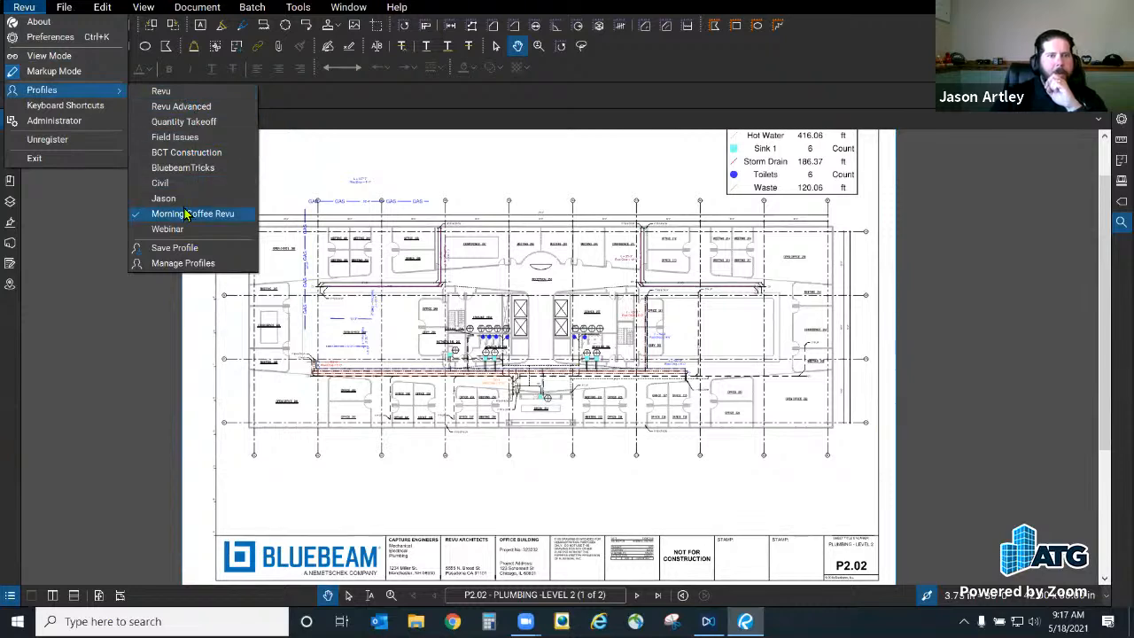
{"action": "left_click", "coordinate": [213, 262]}
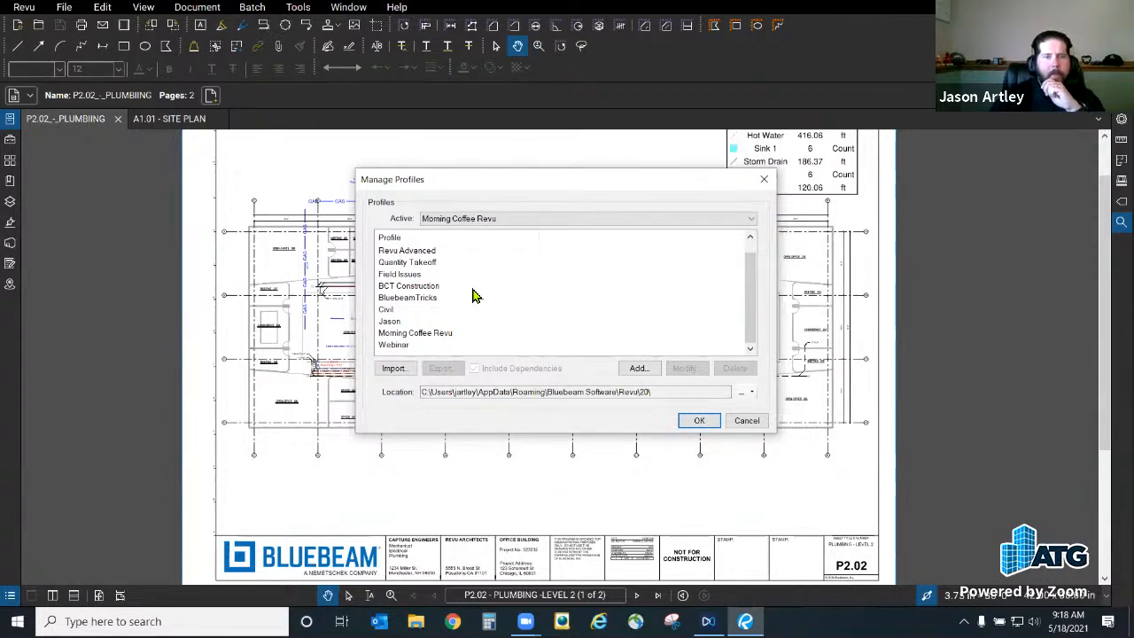
Step: Export the Morning Coffee Revu profile to the Desktop as Morning Coffee Revu.bpx and close Manage Profiles
{"action": "left_click", "coordinate": [413, 335]}
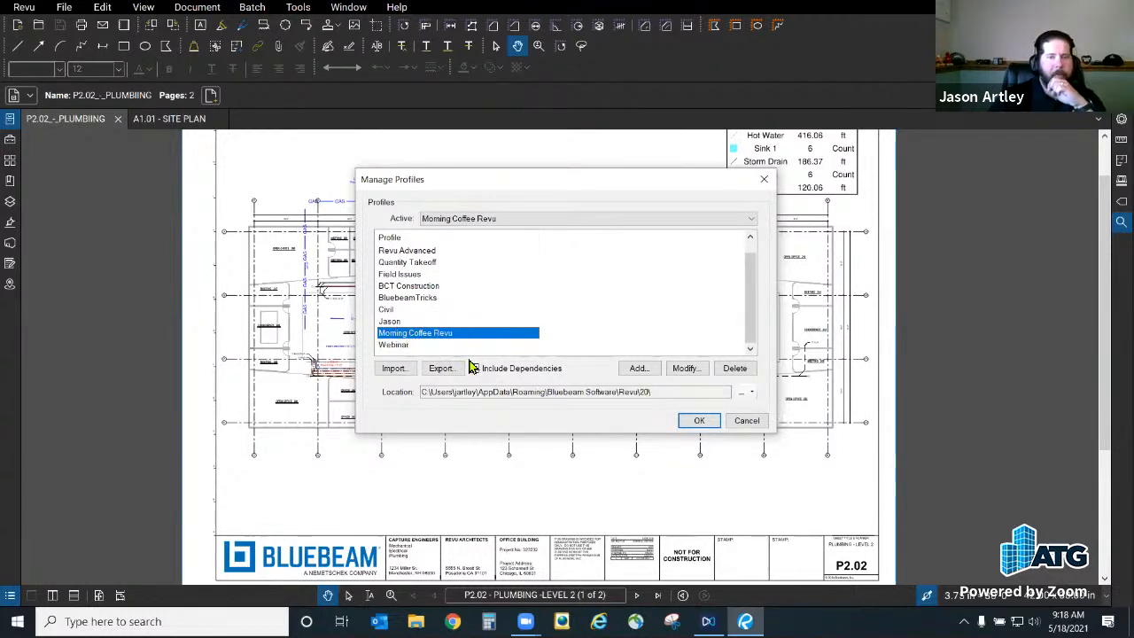
{"action": "left_click", "coordinate": [441, 368]}
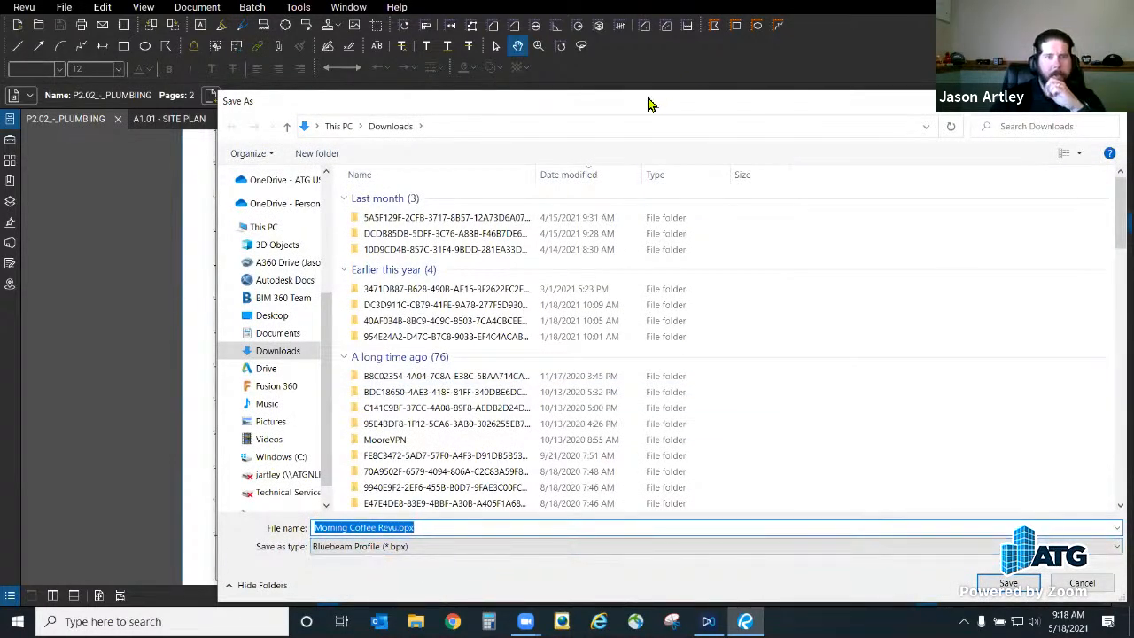
{"action": "left_click_drag", "start_coordinate": [648, 104], "coordinate": [625, 78]}
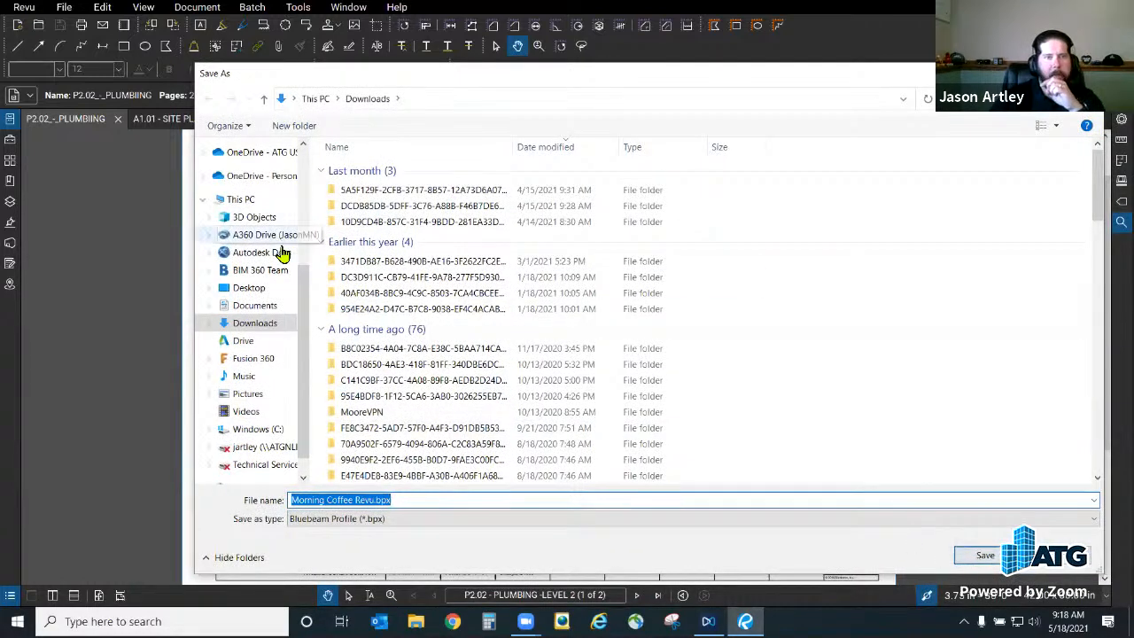
{"action": "left_click", "coordinate": [252, 290]}
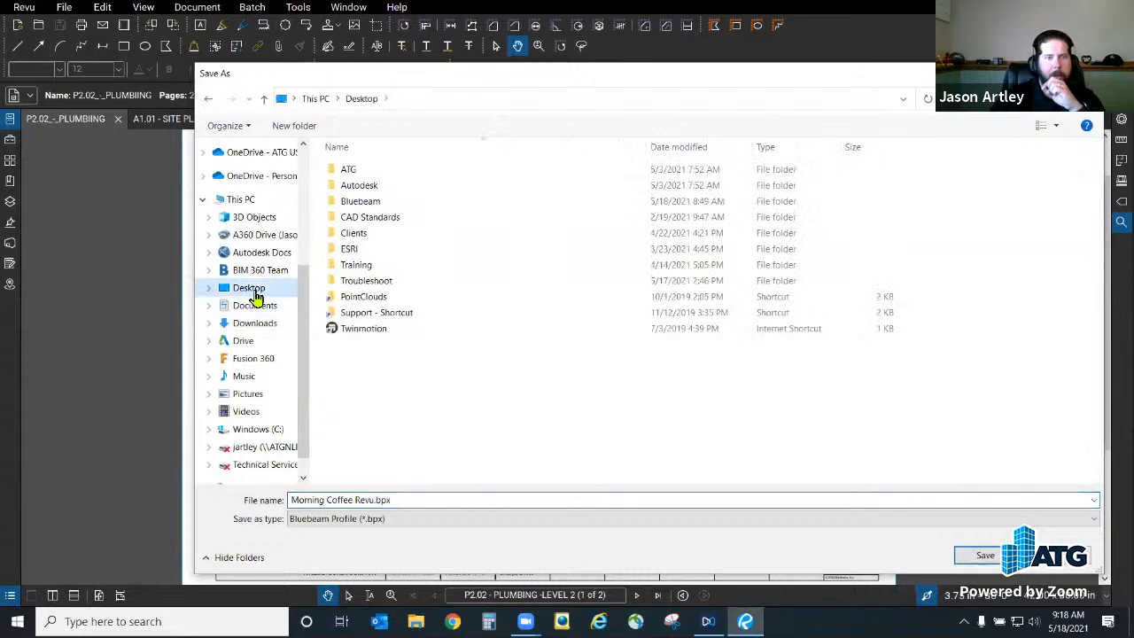
{"action": "left_click", "coordinate": [990, 557]}
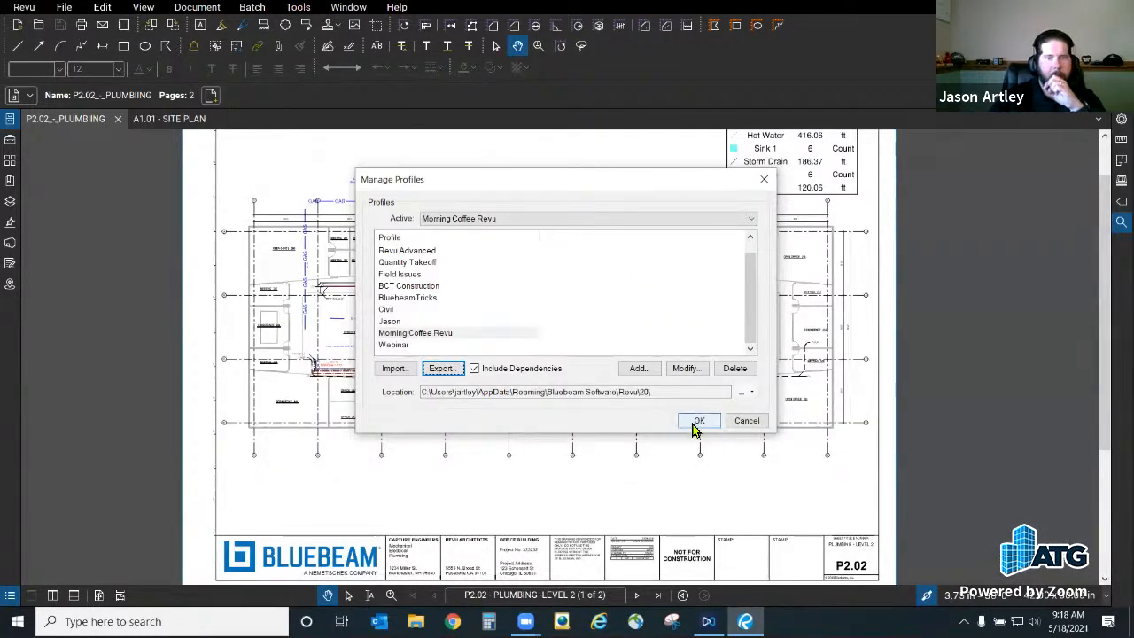
{"action": "left_click", "coordinate": [700, 422]}
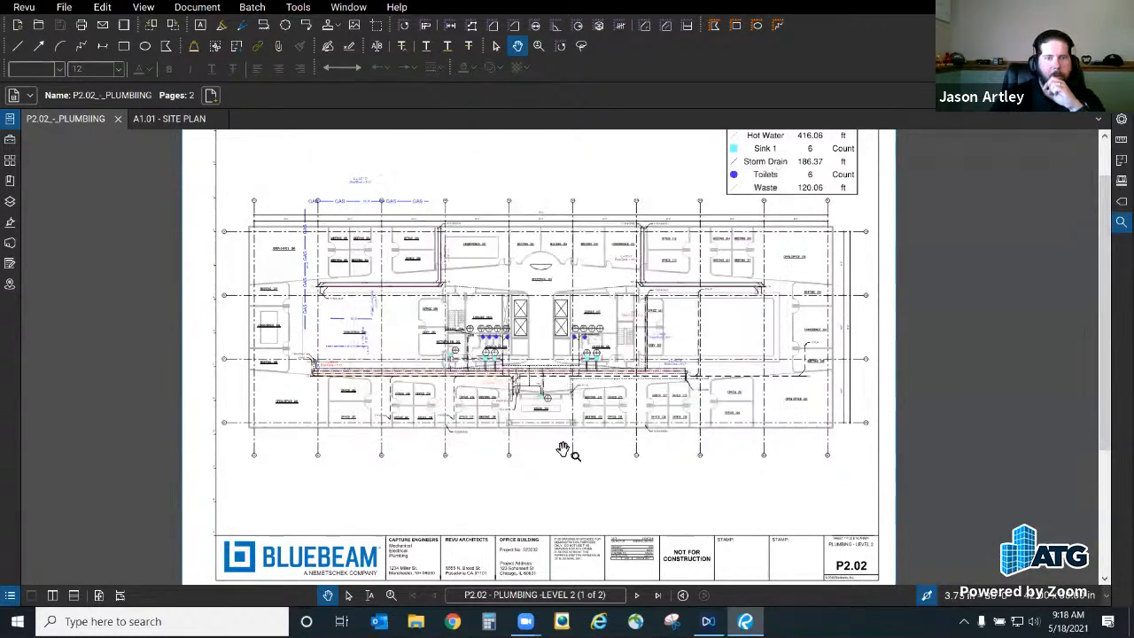
Step: Zoom around the plumbing sheet, then choose File Attachment from the Tools menu
{"action": "scroll", "coordinate": [236, 245], "scroll_direction": "up", "scroll_amount": 5}
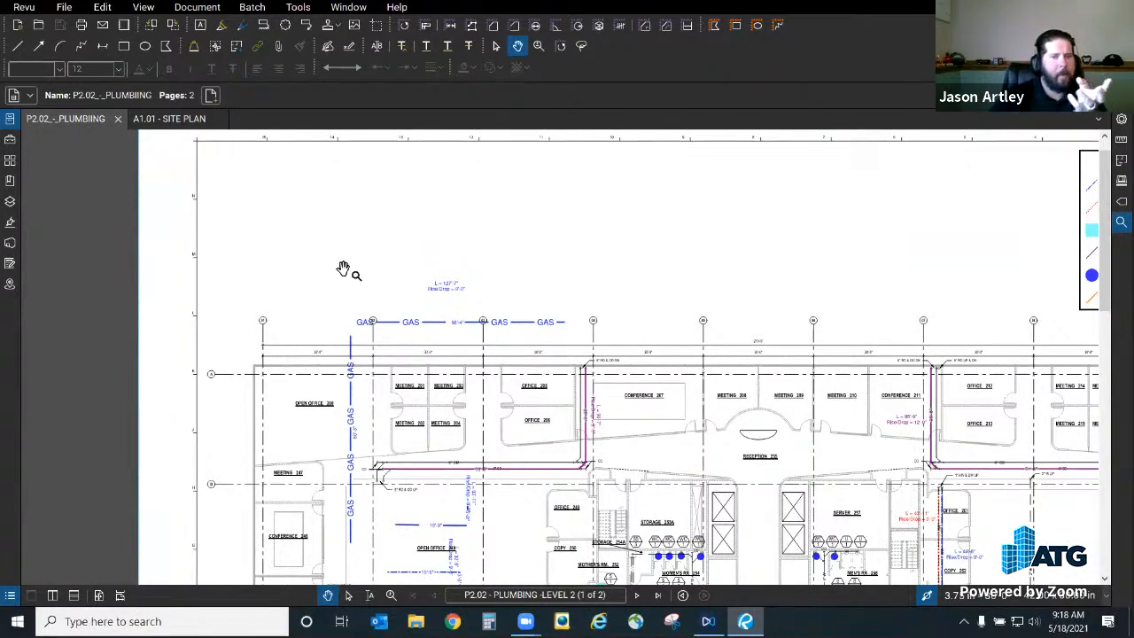
{"action": "scroll", "coordinate": [417, 400], "scroll_direction": "down", "scroll_amount": 5}
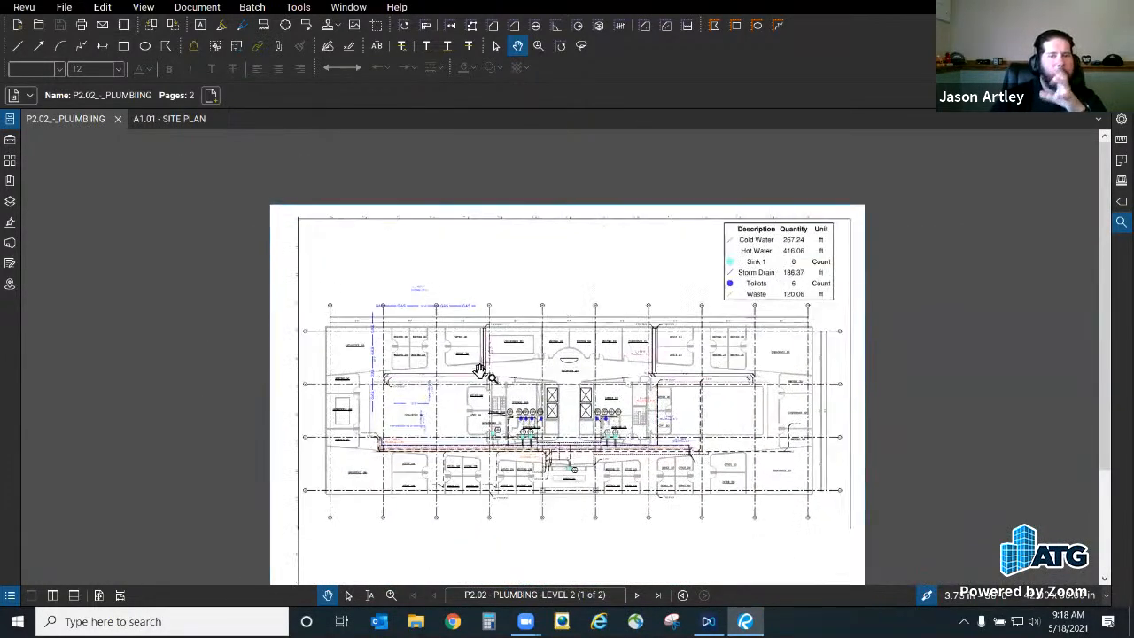
{"action": "scroll", "coordinate": [342, 223], "scroll_direction": "up", "scroll_amount": 2}
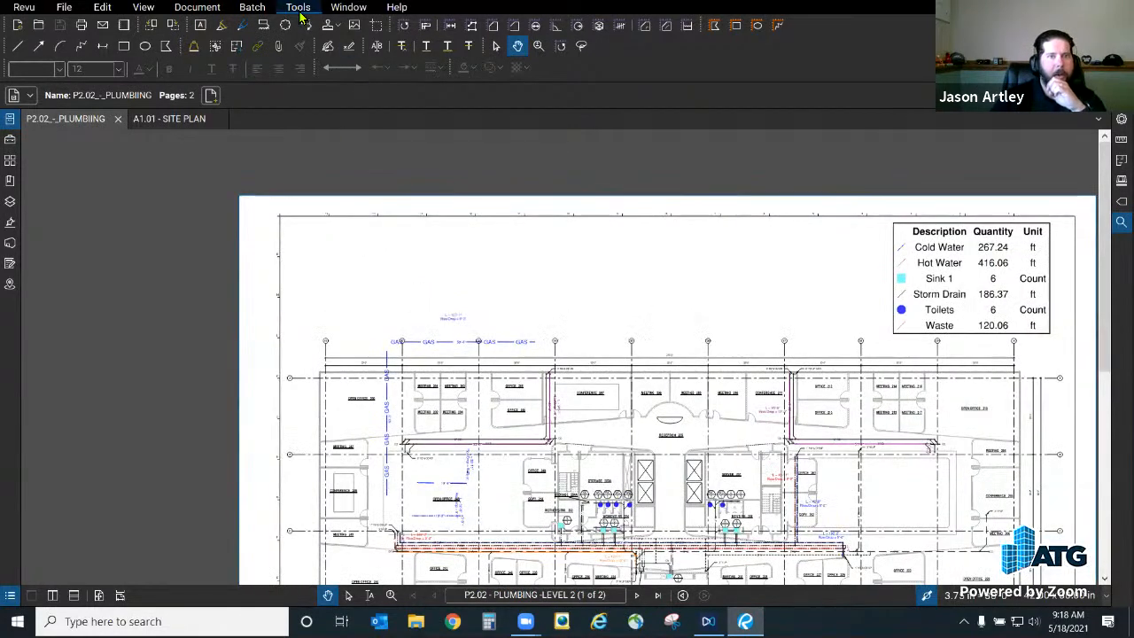
{"action": "left_click", "coordinate": [300, 9]}
{"action": "mouse_move", "coordinate": [343, 81]}
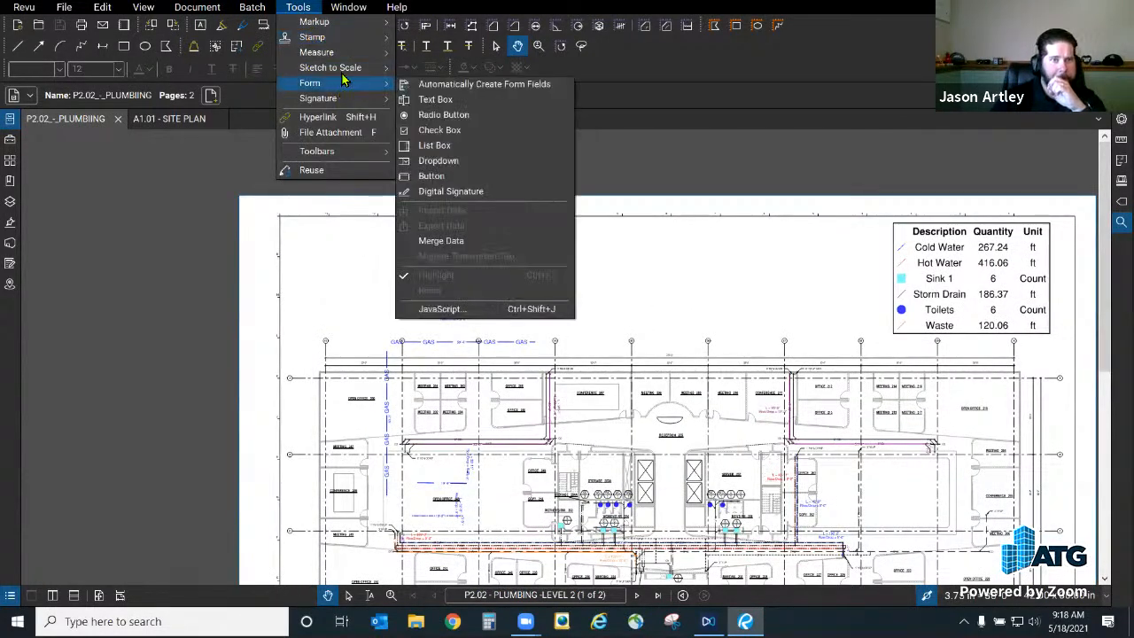
{"action": "mouse_move", "coordinate": [319, 21]}
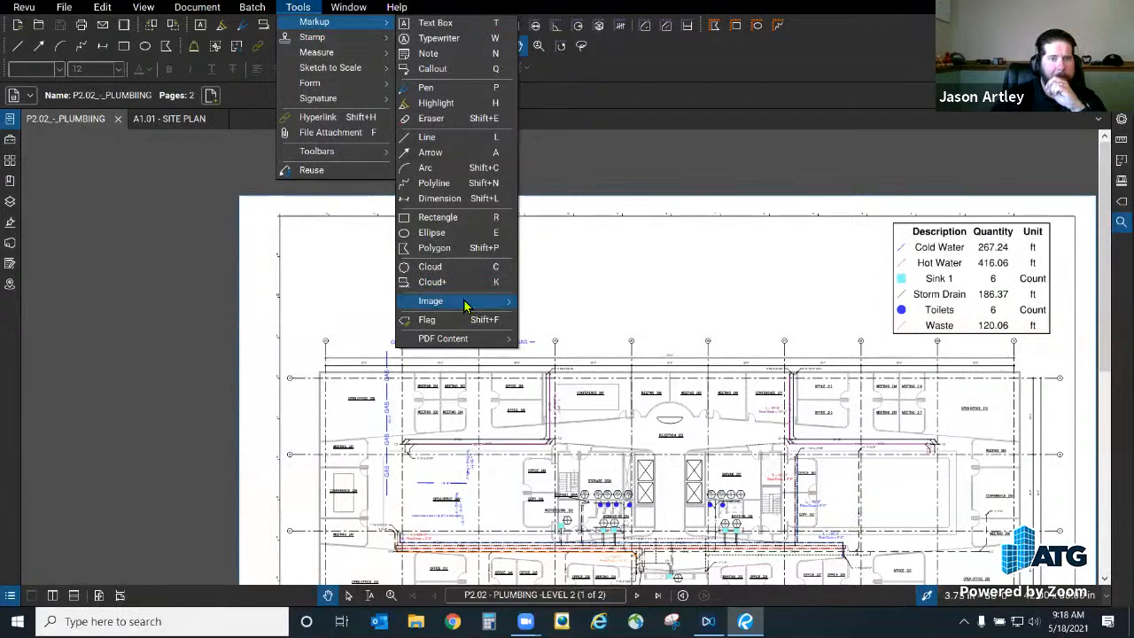
{"action": "left_click", "coordinate": [358, 133]}
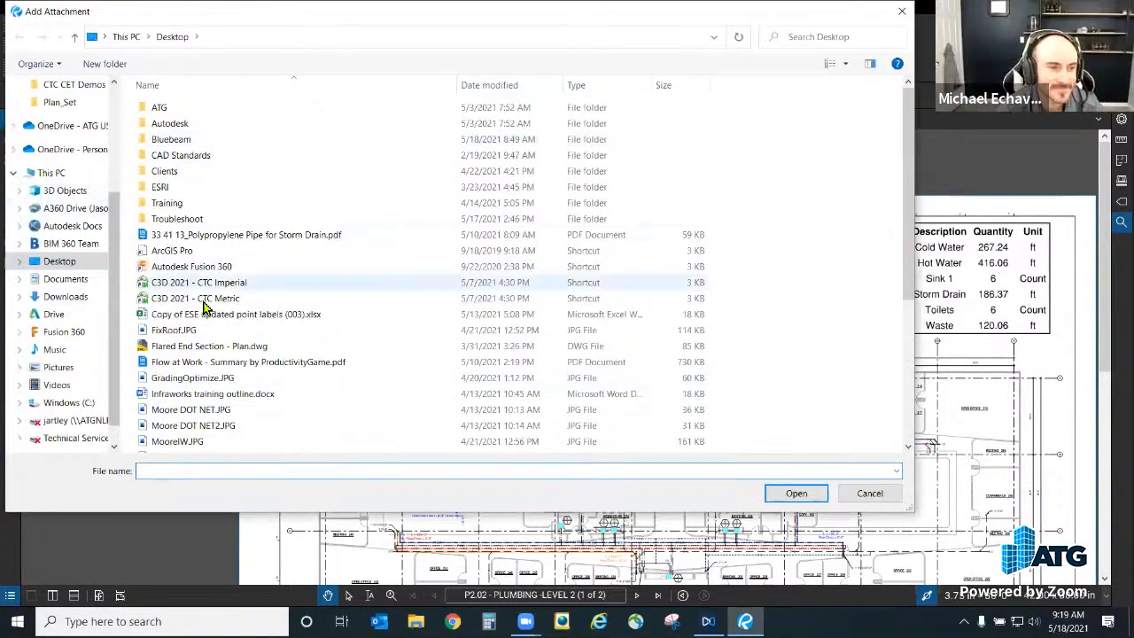
Step: Place Morning Coffee Revu.bpx as a paperclip attachment in the sheet's upper-left corner near grid line 15
{"action": "scroll", "coordinate": [142, 305], "scroll_direction": "down", "scroll_amount": 5}
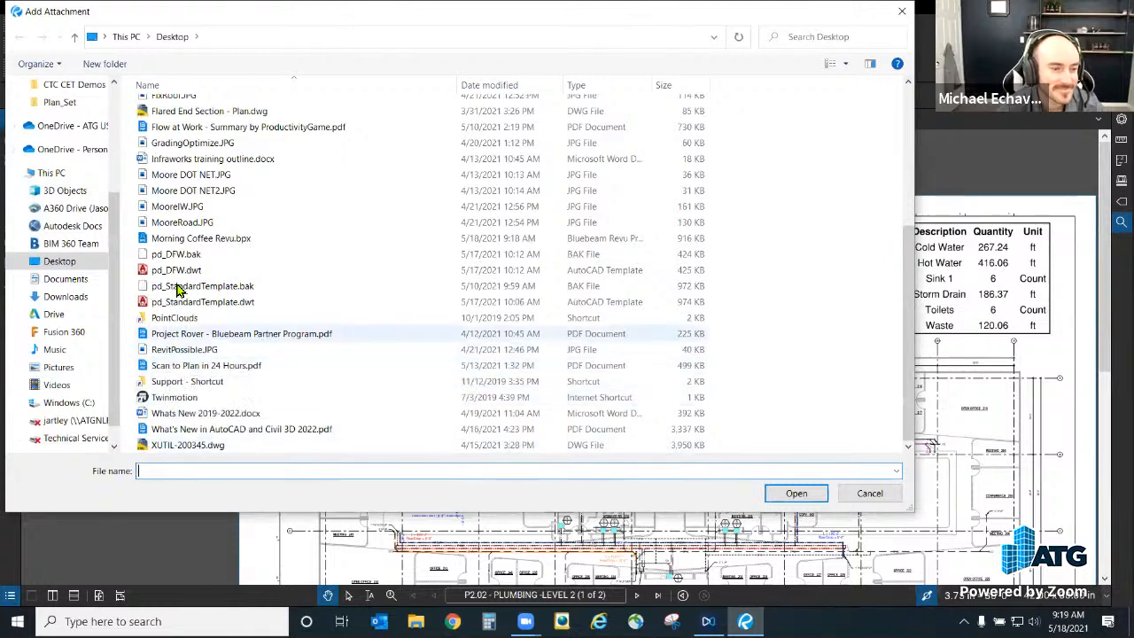
{"action": "double_click", "coordinate": [212, 237]}
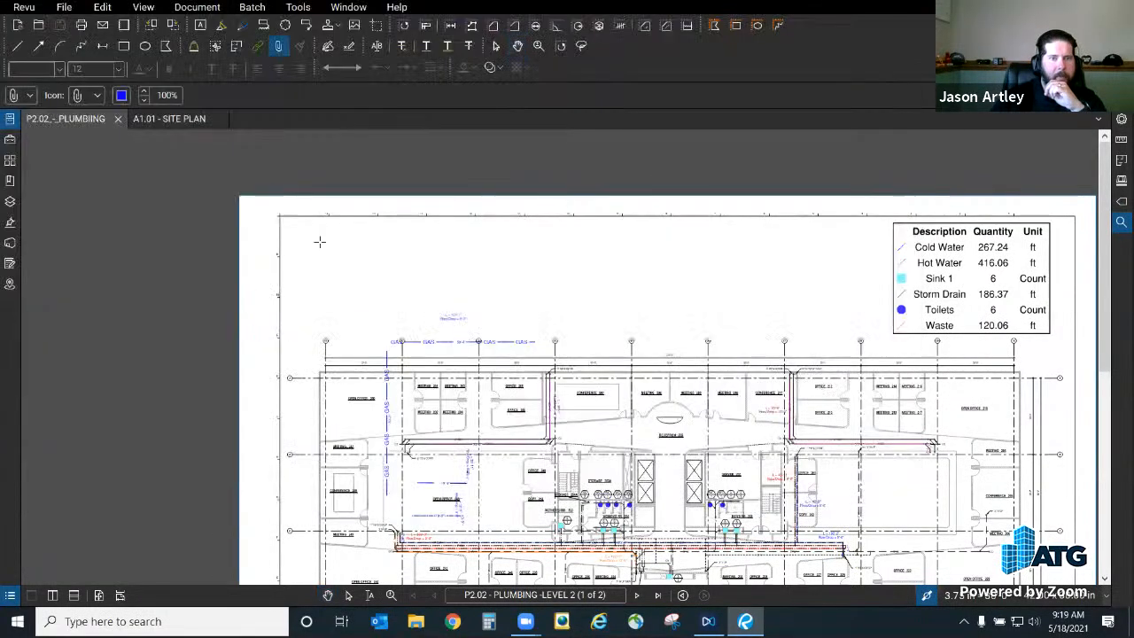
{"action": "left_click", "coordinate": [323, 243]}
{"action": "scroll", "coordinate": [319, 212], "scroll_direction": "up", "scroll_amount": 5}
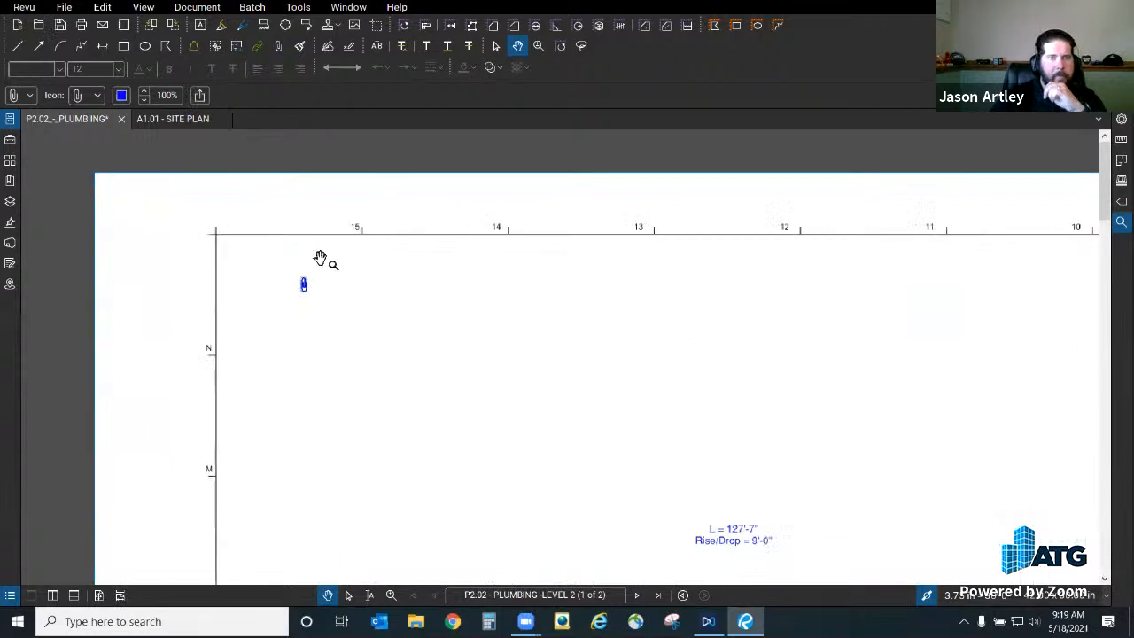
{"action": "key", "text": "Escape"}
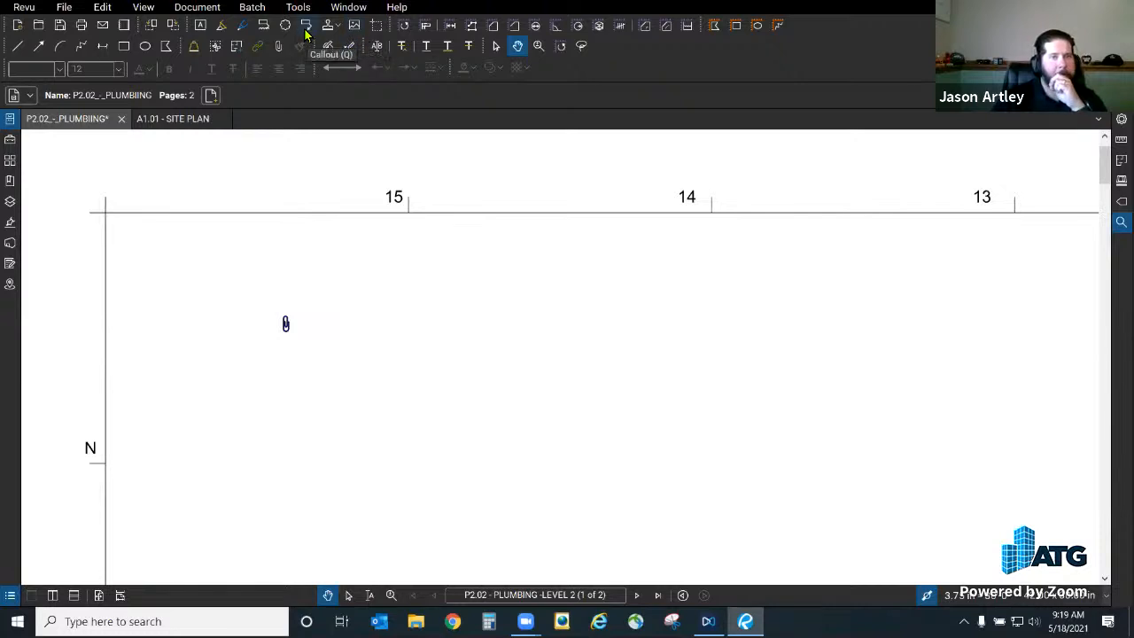
Step: Point a callout at the paperclip reading 'Please Double Click to Install my Profile needed for this project'
{"action": "left_click", "coordinate": [312, 319]}
{"action": "left_click", "coordinate": [471, 265]}
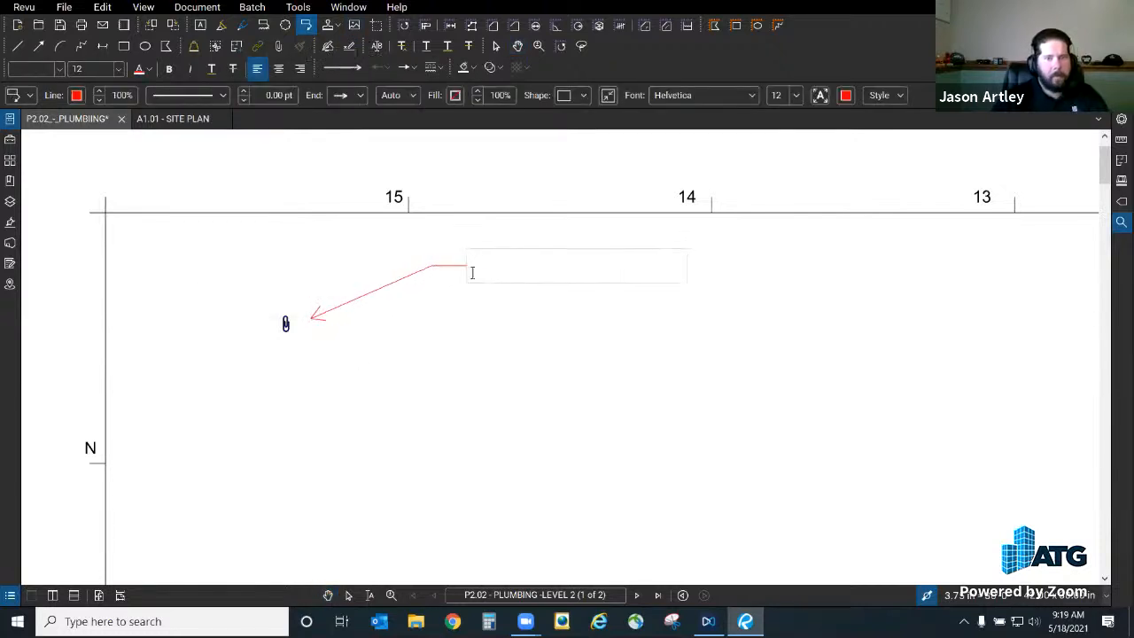
{"action": "type", "text": "Please Do"}
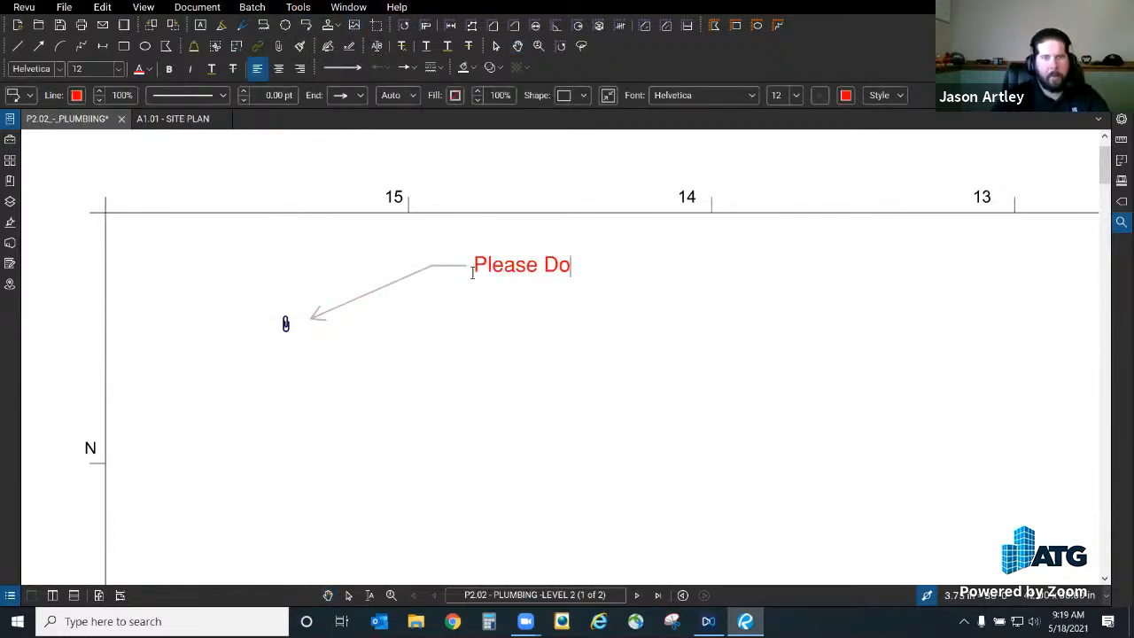
{"action": "type", "text": "uble Click to In"}
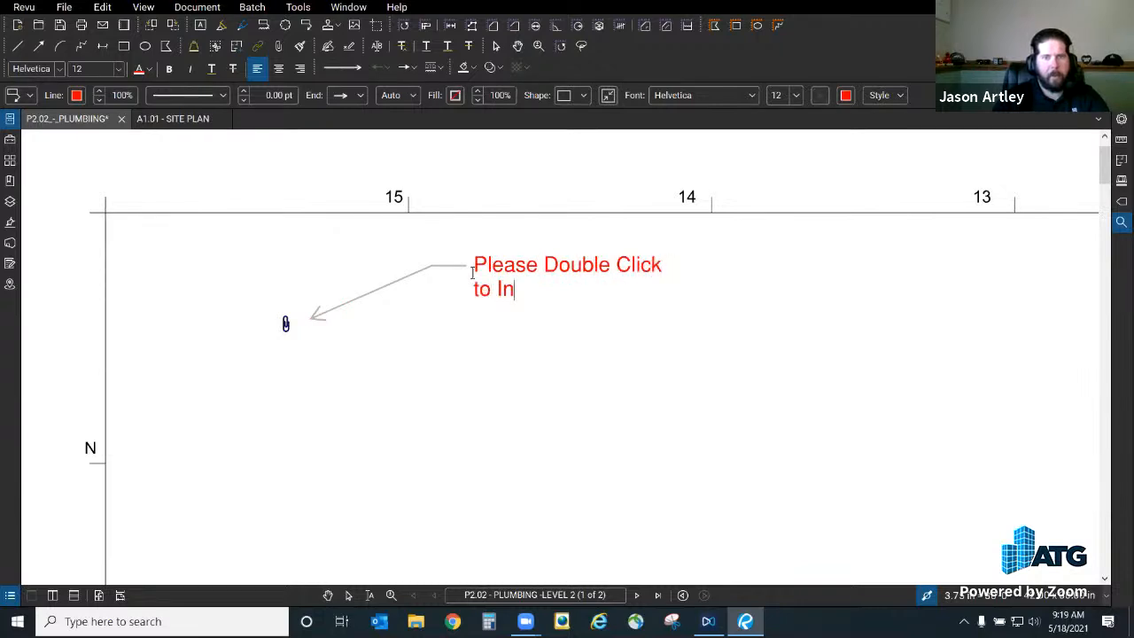
{"action": "type", "text": "stall my Pr"}
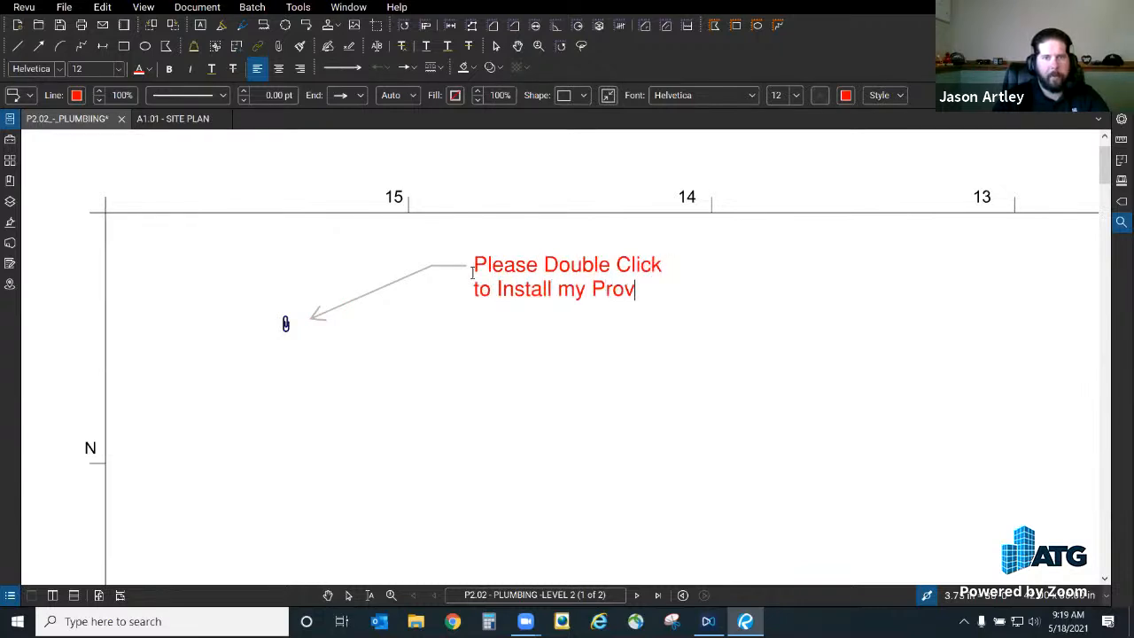
{"action": "type", "text": "ofile need "}
{"action": "type", "text": "d for this project"}
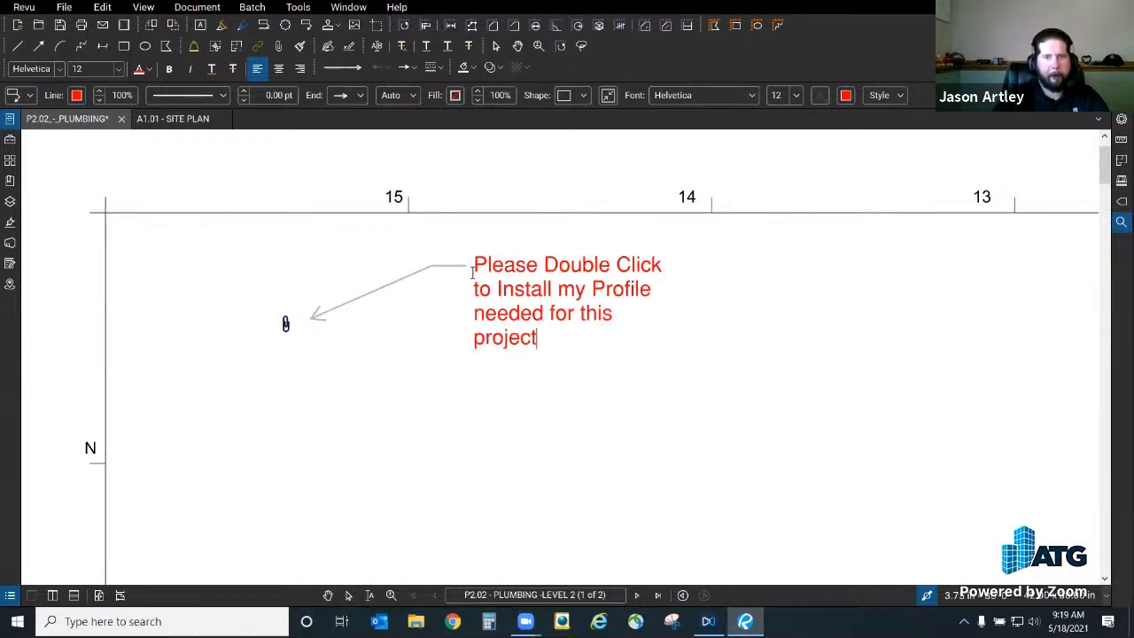
{"action": "left_click", "coordinate": [777, 354]}
{"action": "left_click", "coordinate": [823, 366]}
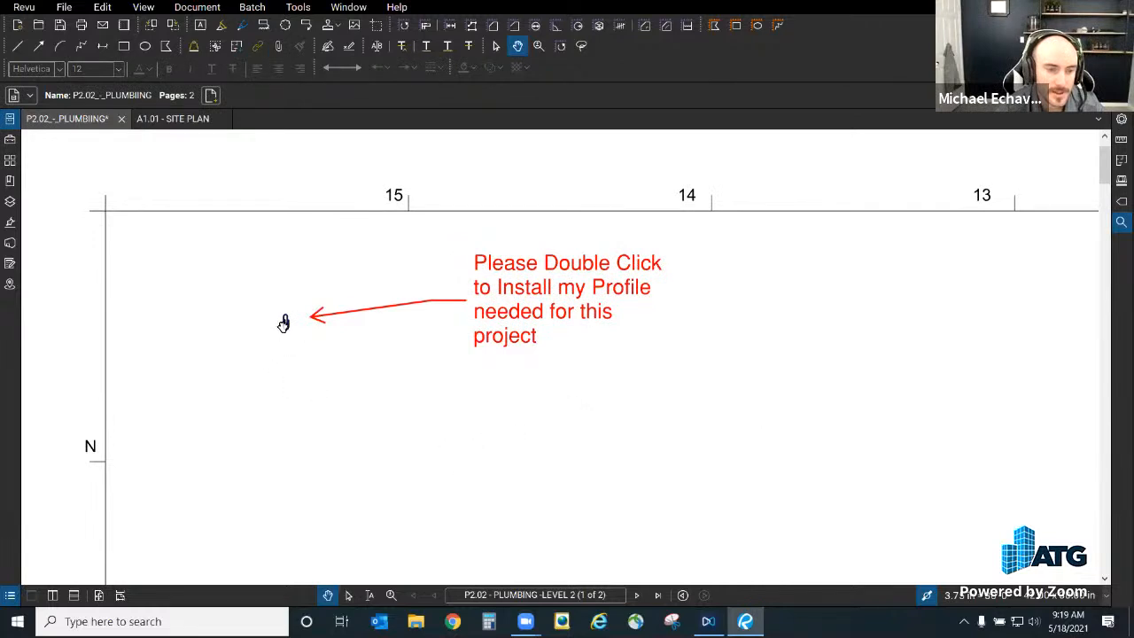
Step: Bring up the paperclip attachment's properties
{"action": "right_click", "coordinate": [285, 325]}
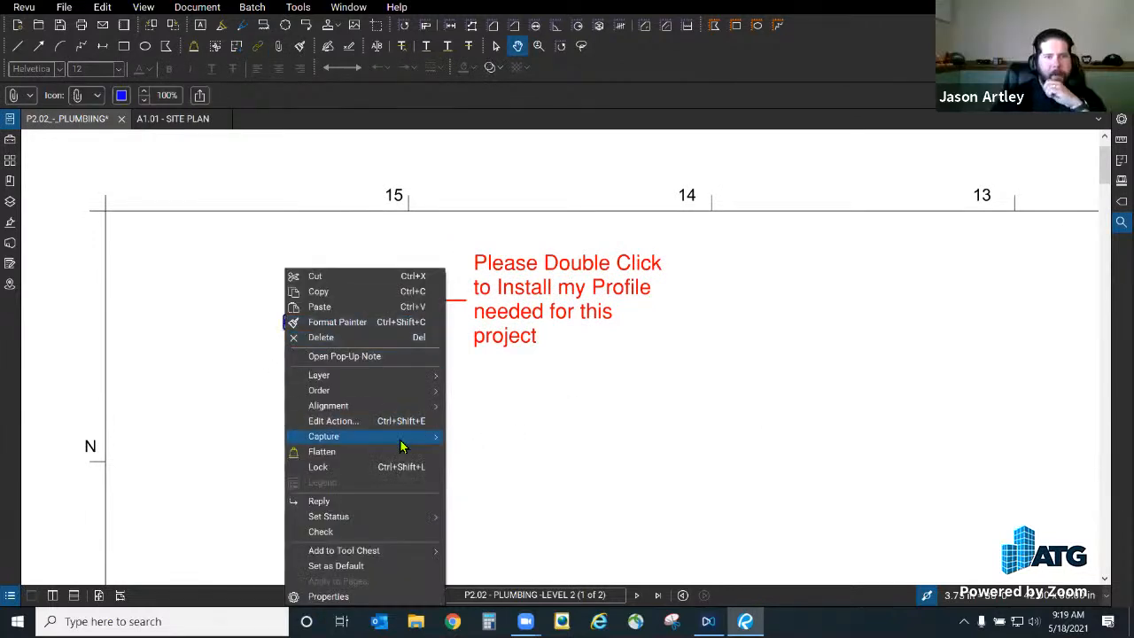
{"action": "left_click", "coordinate": [367, 596]}
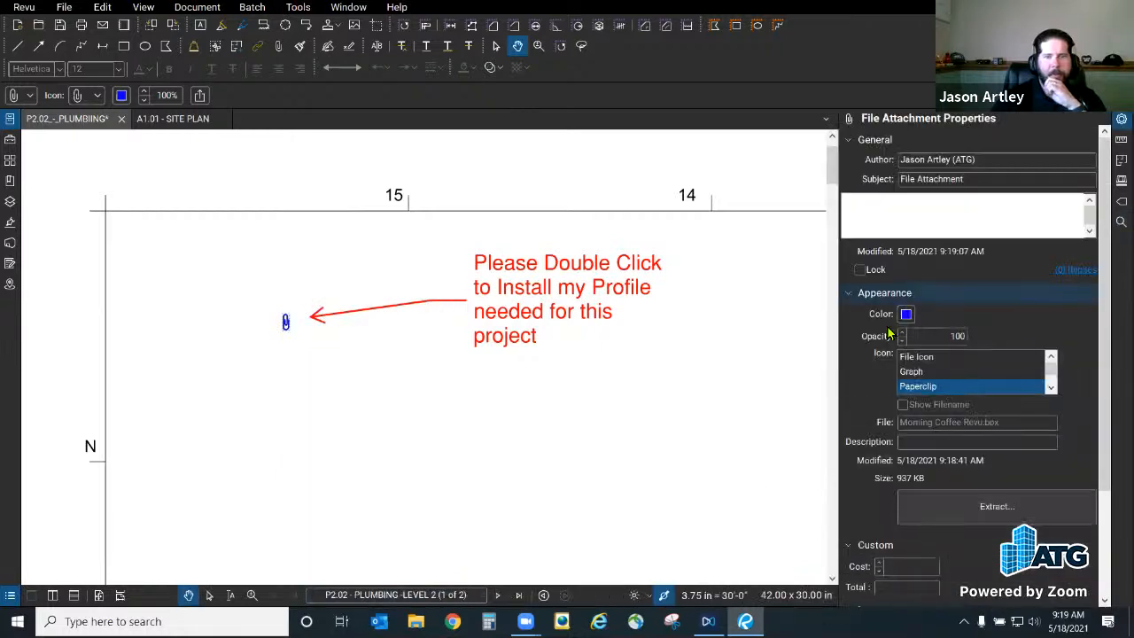
{"action": "scroll", "coordinate": [1036, 390], "scroll_direction": "down", "scroll_amount": 1}
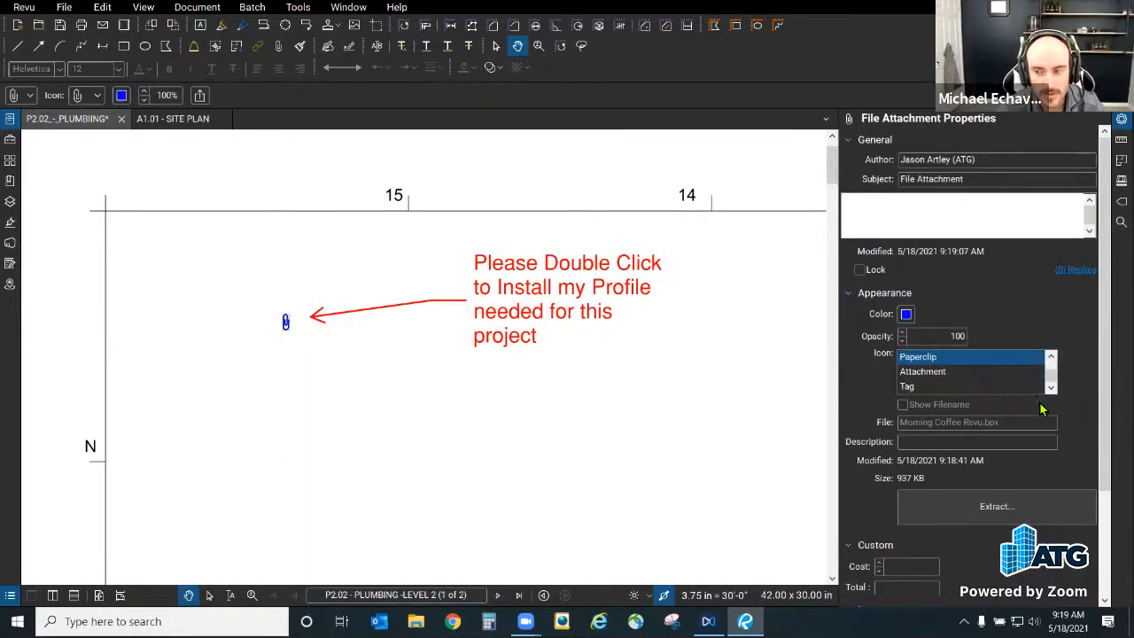
{"action": "scroll", "coordinate": [1030, 527], "scroll_direction": "down", "scroll_amount": 1}
{"action": "scroll", "coordinate": [1034, 523], "scroll_direction": "up", "scroll_amount": 1}
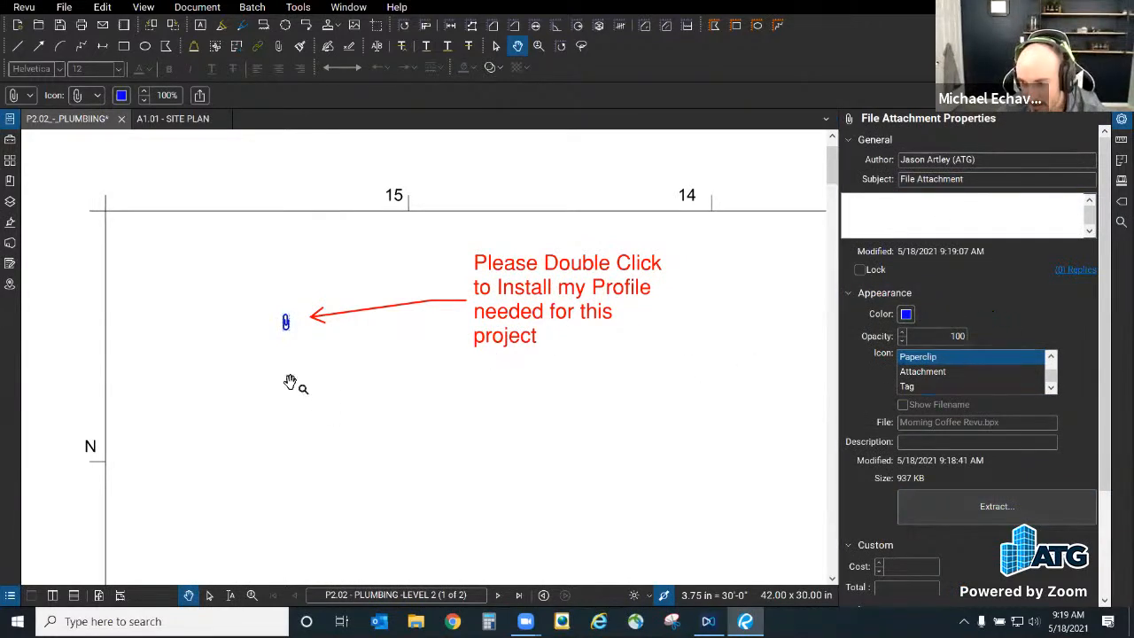
{"action": "right_click", "coordinate": [286, 324]}
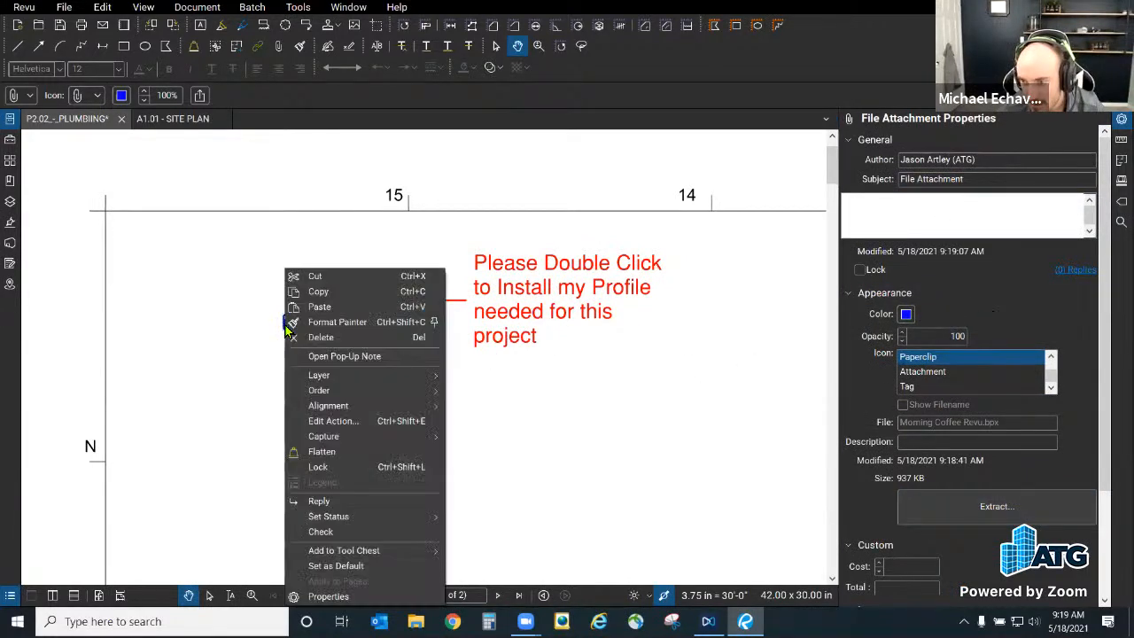
{"action": "left_click", "coordinate": [603, 422]}
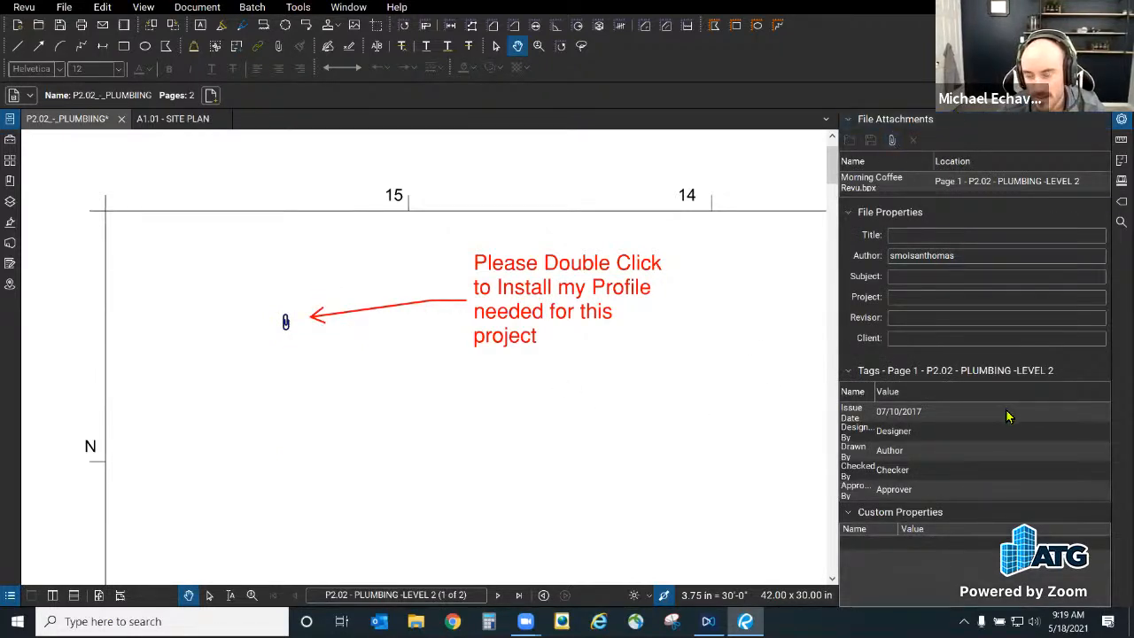
{"action": "left_click", "coordinate": [286, 324]}
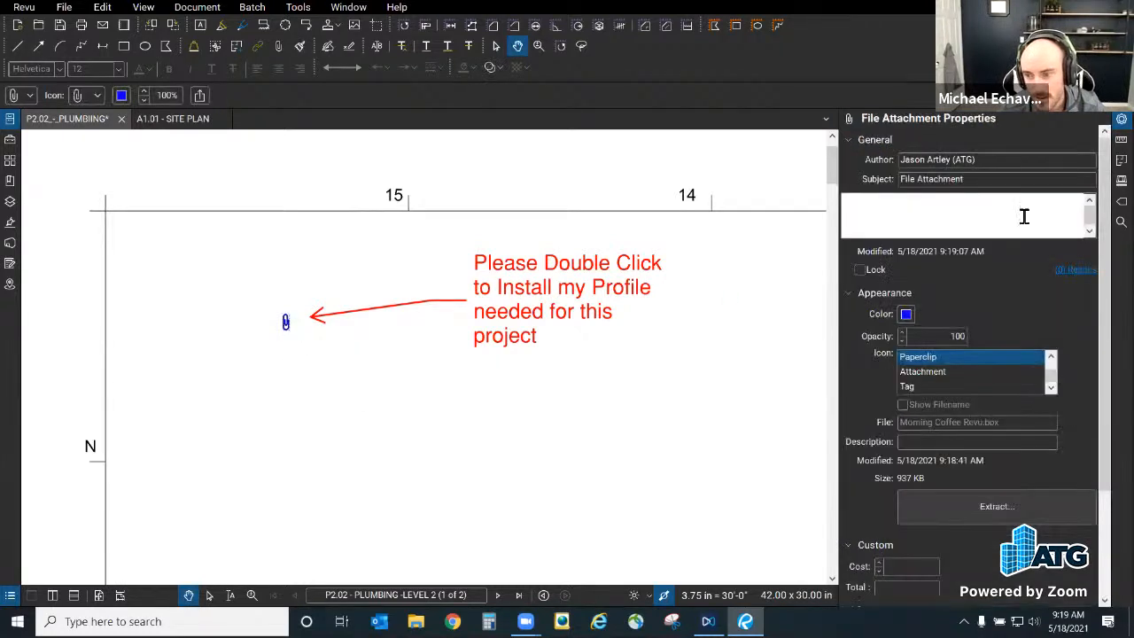
Step: Set the attachment icon to File Icon and drag it onto the callout arrow's tip
{"action": "scroll", "coordinate": [1064, 344], "scroll_direction": "down", "scroll_amount": 3}
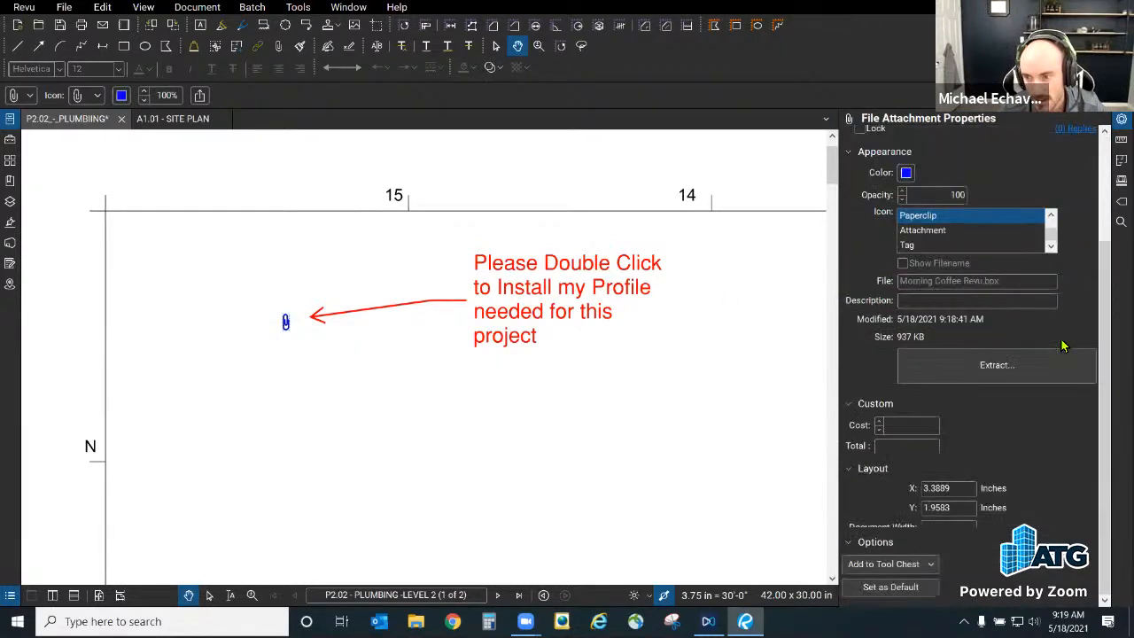
{"action": "left_click", "coordinate": [924, 231]}
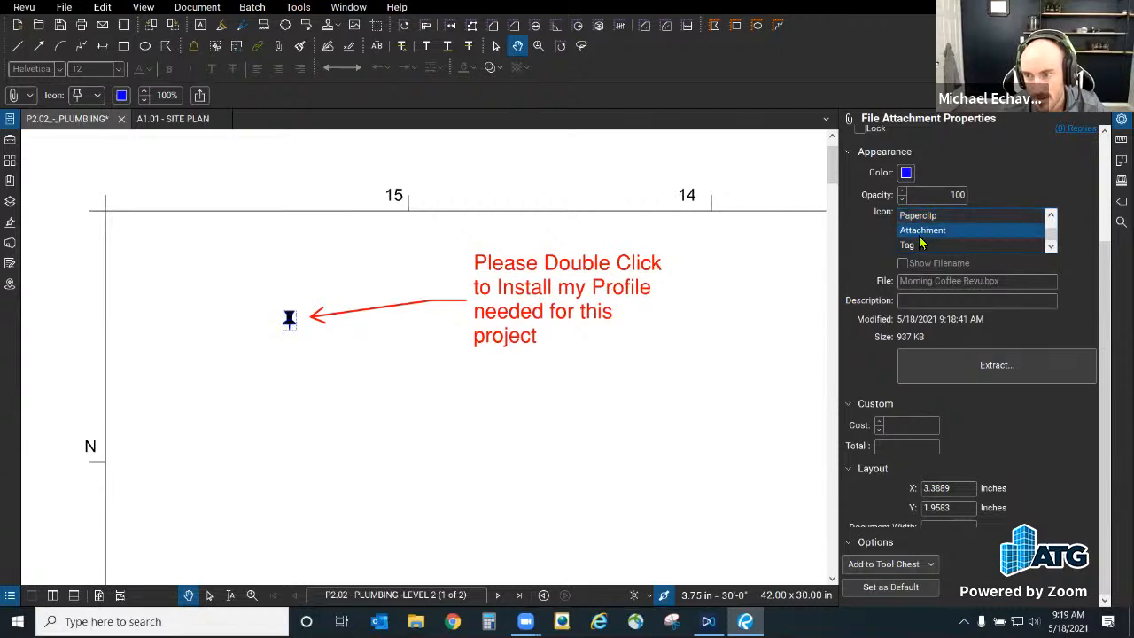
{"action": "left_click", "coordinate": [924, 245]}
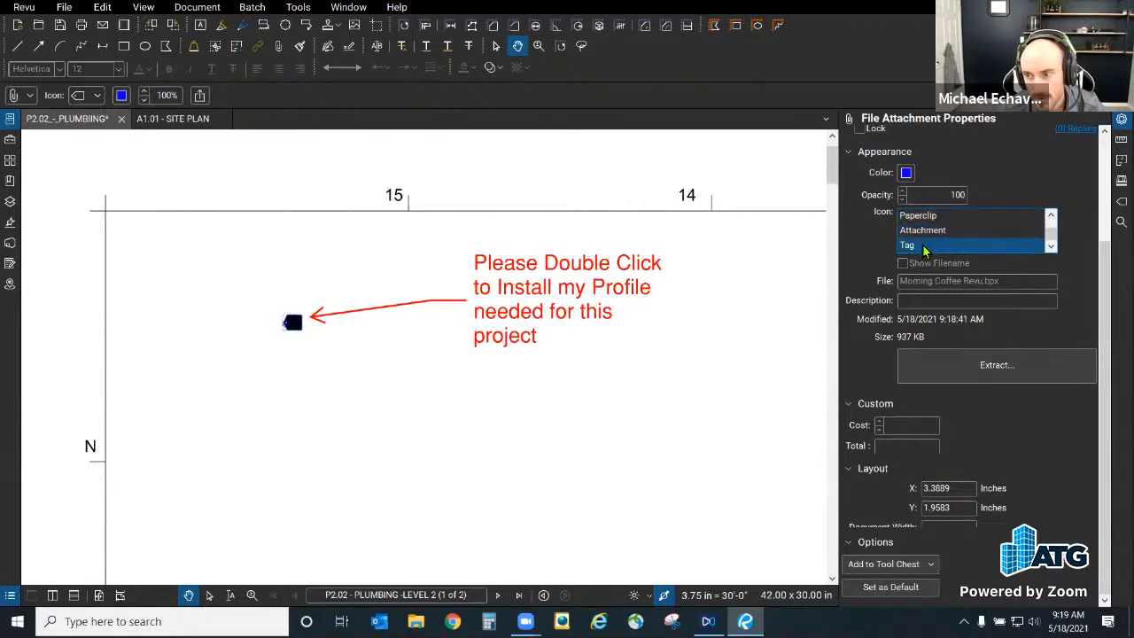
{"action": "scroll", "coordinate": [925, 232], "scroll_direction": "up", "scroll_amount": 2}
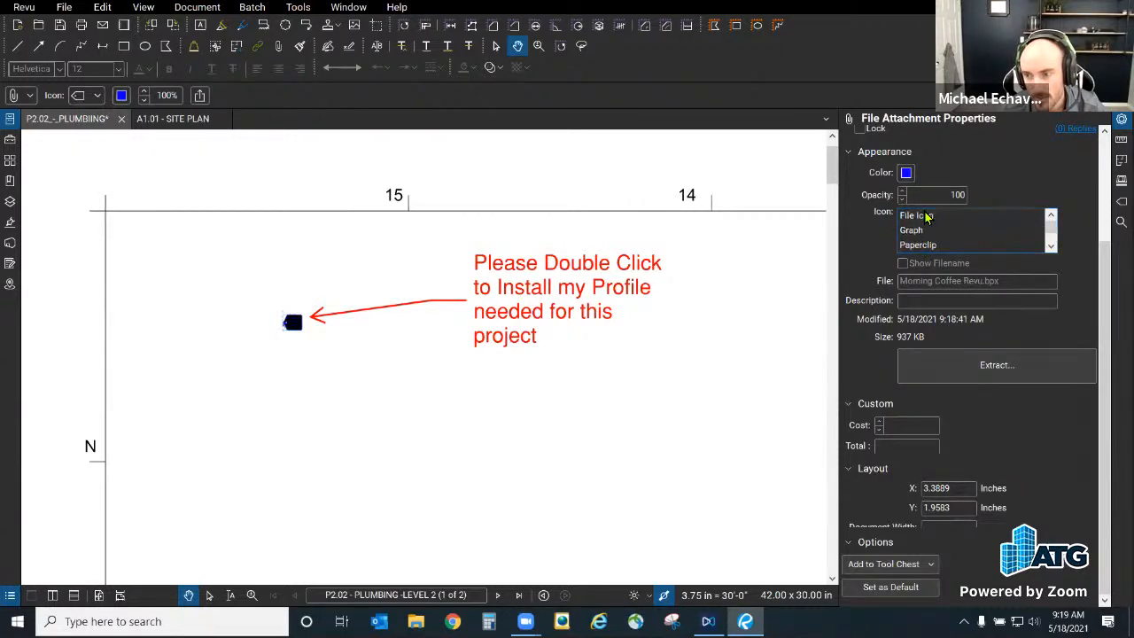
{"action": "left_click", "coordinate": [927, 215]}
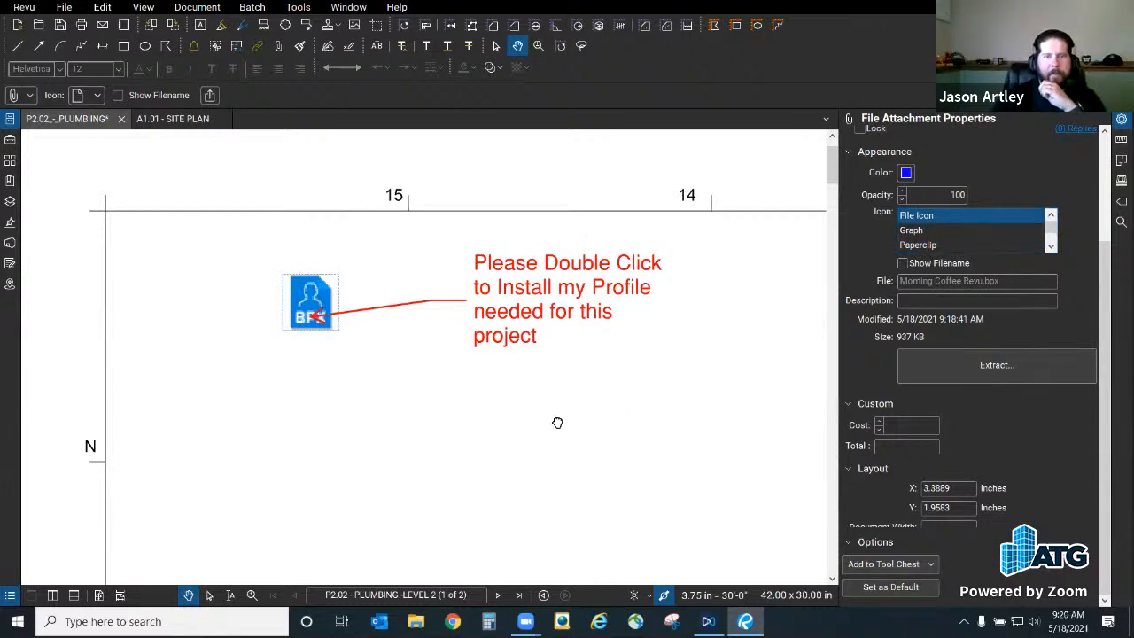
{"action": "left_click", "coordinate": [558, 421]}
{"action": "left_click_drag", "start_coordinate": [312, 305], "coordinate": [284, 320]}
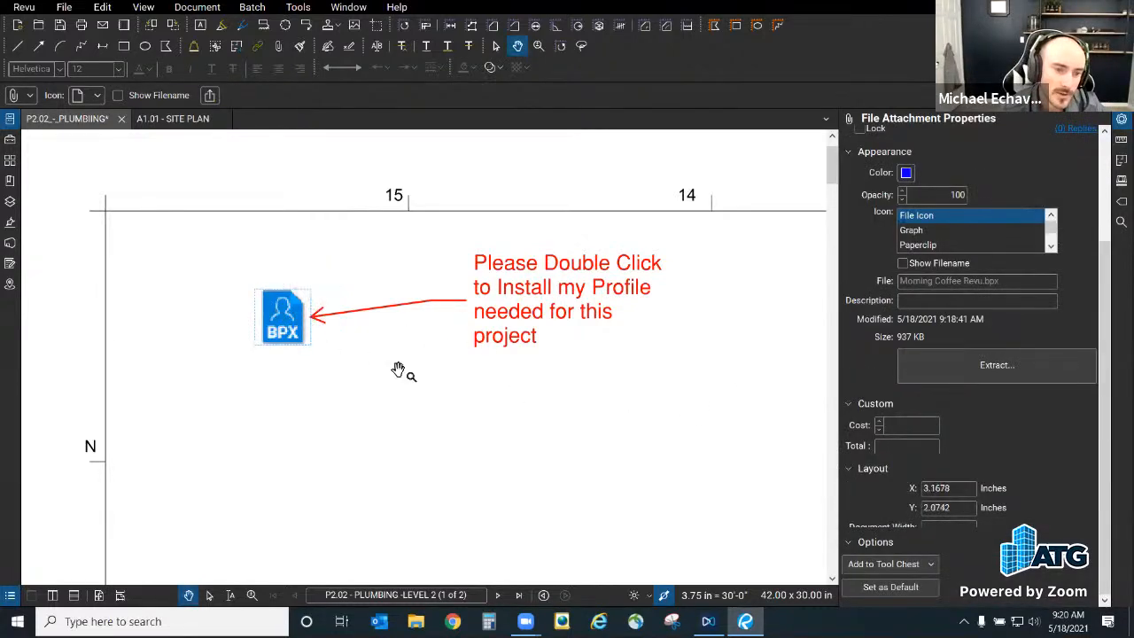
{"action": "left_click", "coordinate": [443, 400]}
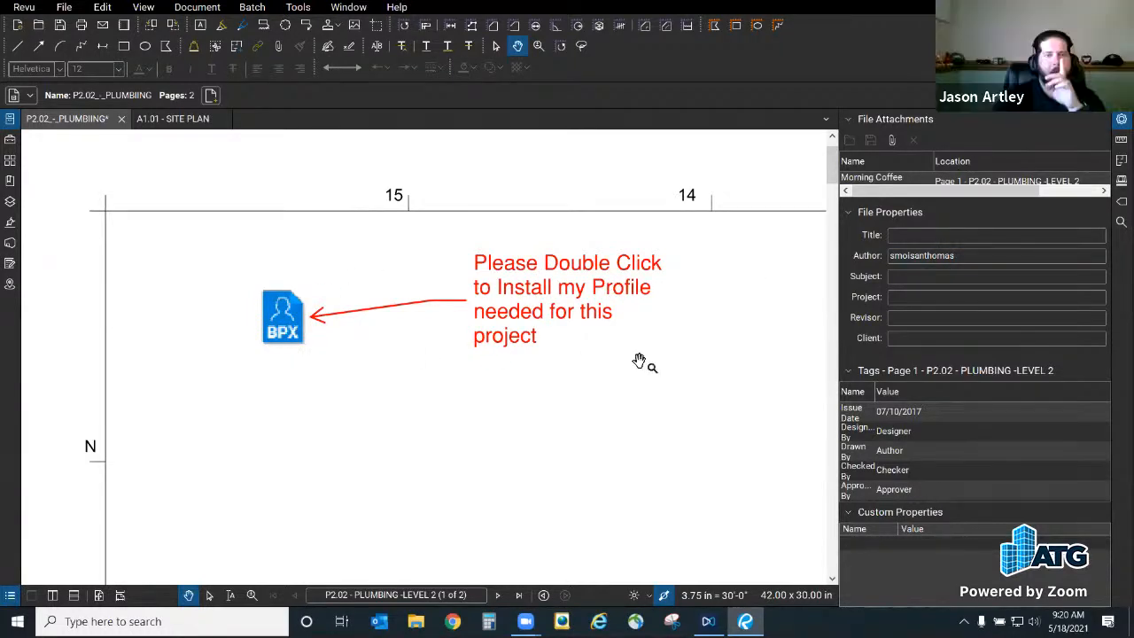
Step: Zoom out, collapse the right-hand Properties panel and pan the plumbing floor plan into view
{"action": "scroll", "coordinate": [639, 361], "scroll_direction": "down", "scroll_amount": 5}
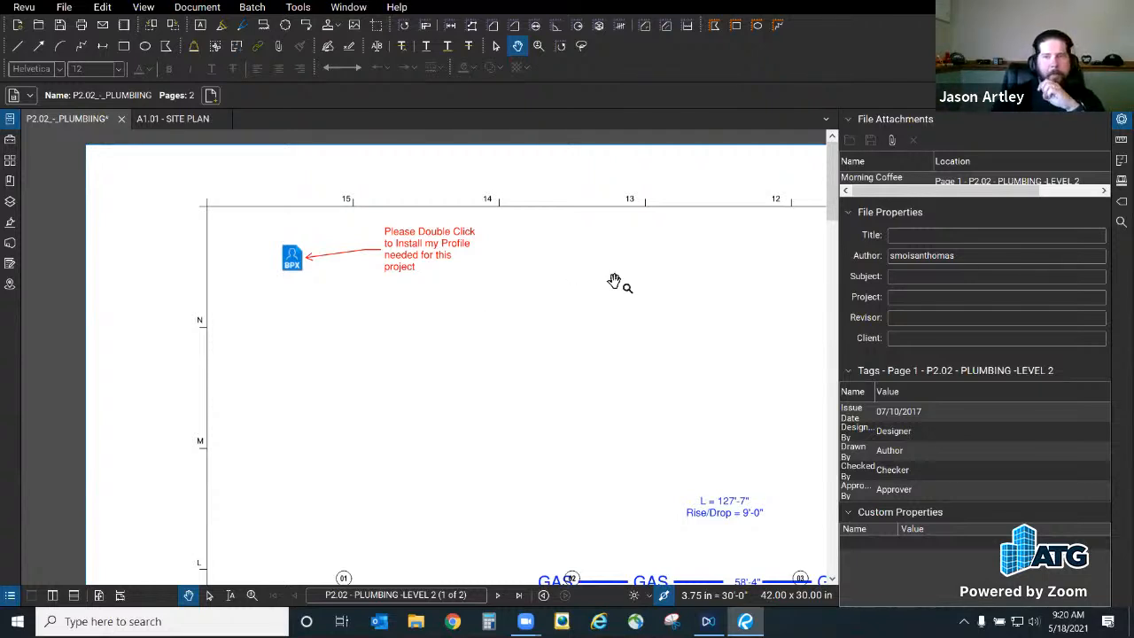
{"action": "scroll", "coordinate": [197, 299], "scroll_direction": "down", "scroll_amount": 4}
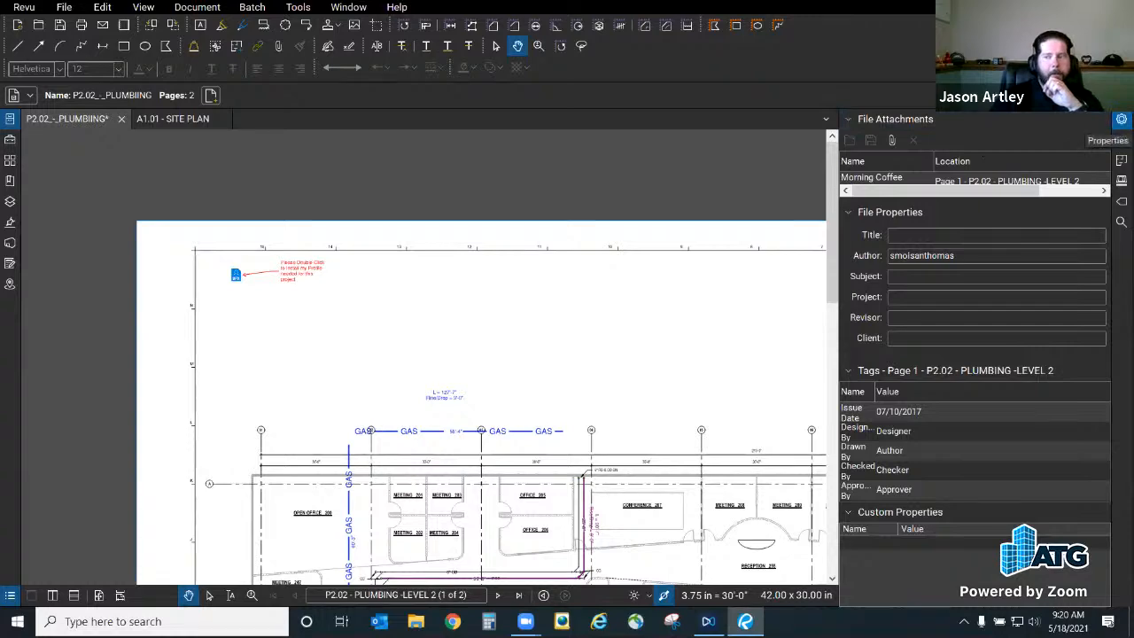
{"action": "left_click", "coordinate": [1122, 118]}
{"action": "left_click_drag", "start_coordinate": [716, 360], "coordinate": [701, 279]}
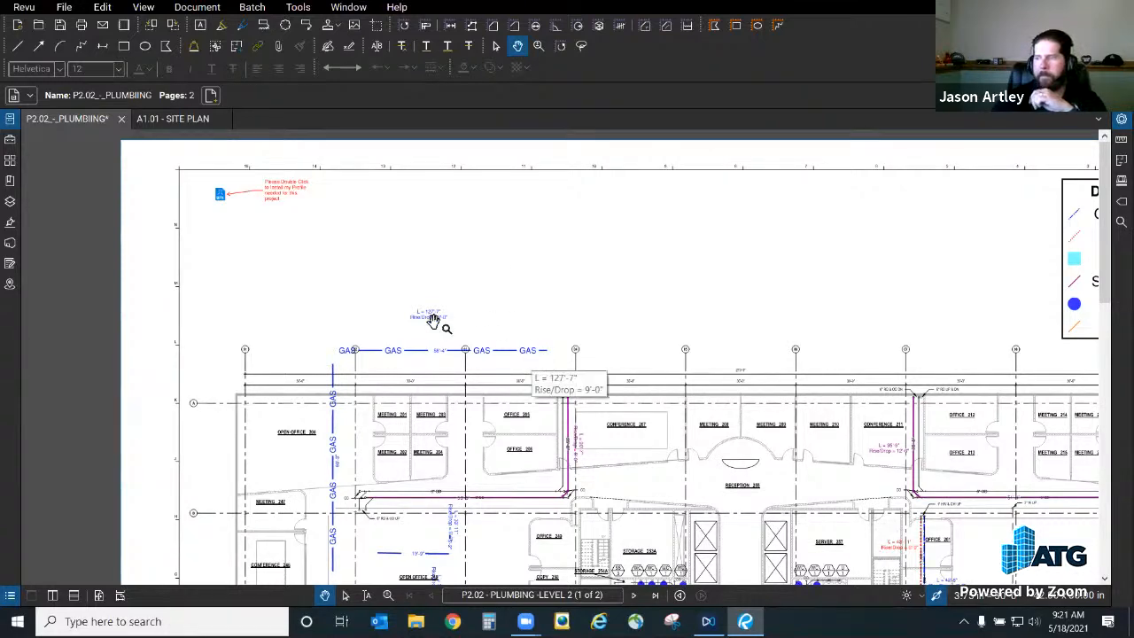
{"action": "scroll", "coordinate": [206, 213], "scroll_direction": "up", "scroll_amount": 3}
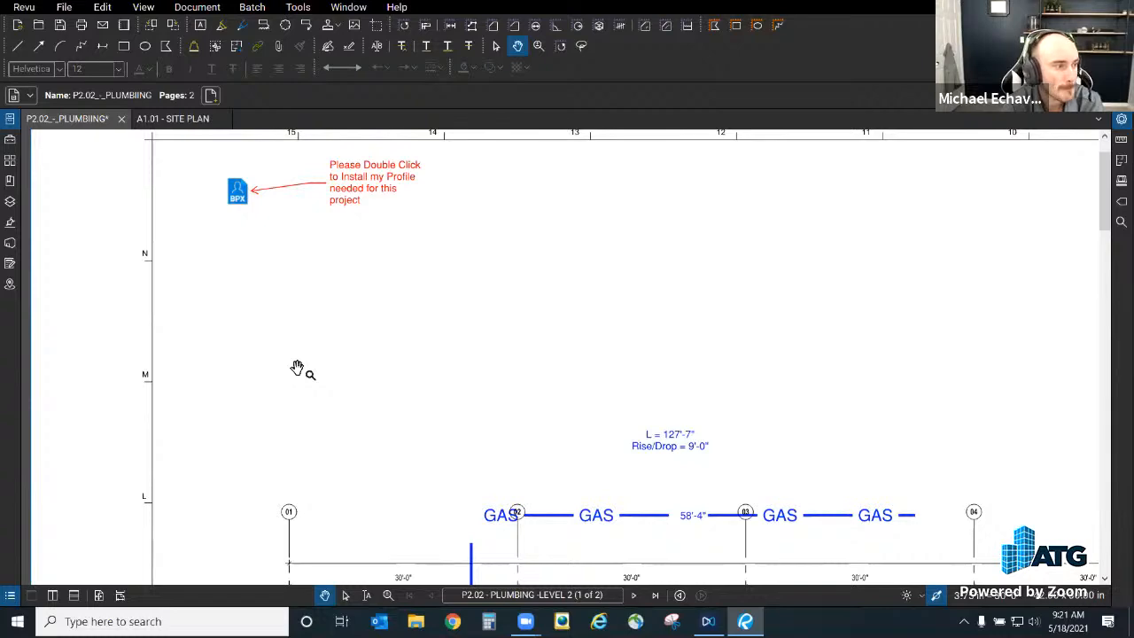
{"action": "scroll", "coordinate": [278, 334], "scroll_direction": "down", "scroll_amount": 3}
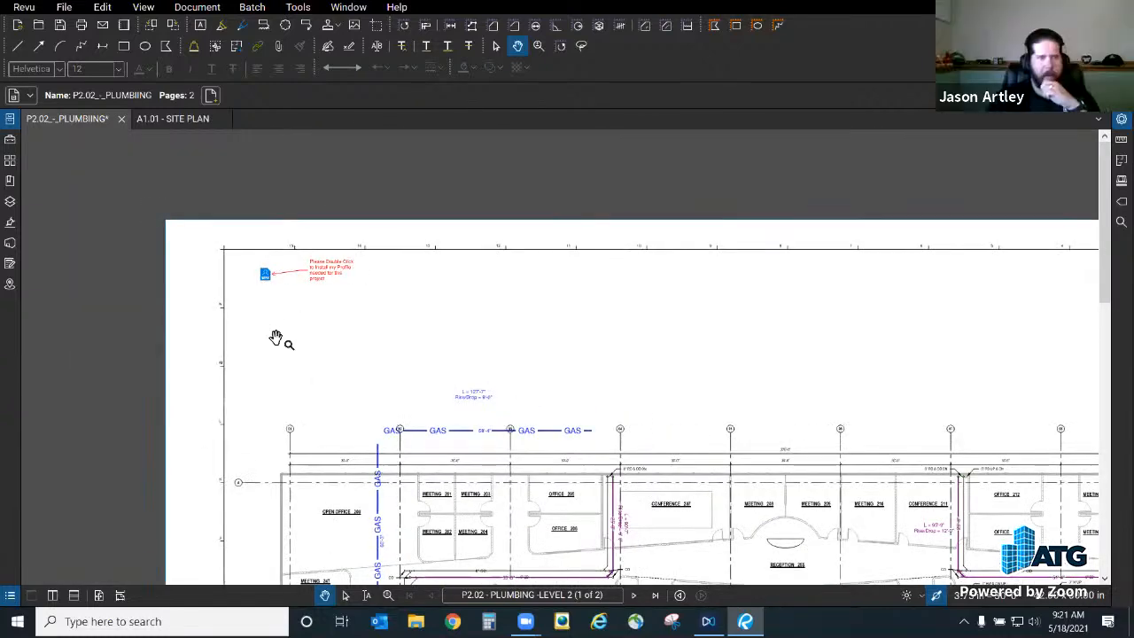
{"action": "scroll", "coordinate": [510, 368], "scroll_direction": "down", "scroll_amount": 1}
{"action": "mouse_move", "coordinate": [511, 369]}
{"action": "left_mouse_down"}
{"action": "mouse_move", "coordinate": [436, 296]}
{"action": "mouse_move", "coordinate": [443, 258]}
{"action": "mouse_move", "coordinate": [499, 254]}
{"action": "mouse_move", "coordinate": [491, 249]}
{"action": "left_mouse_up"}
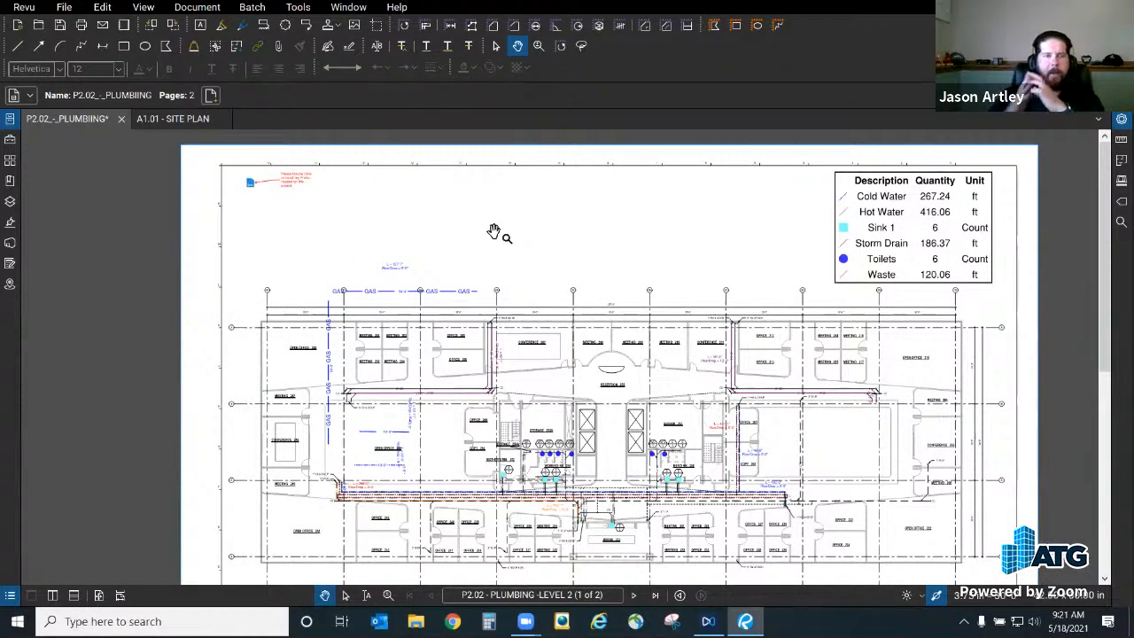
{"action": "scroll", "coordinate": [523, 230], "scroll_direction": "down", "scroll_amount": 1}
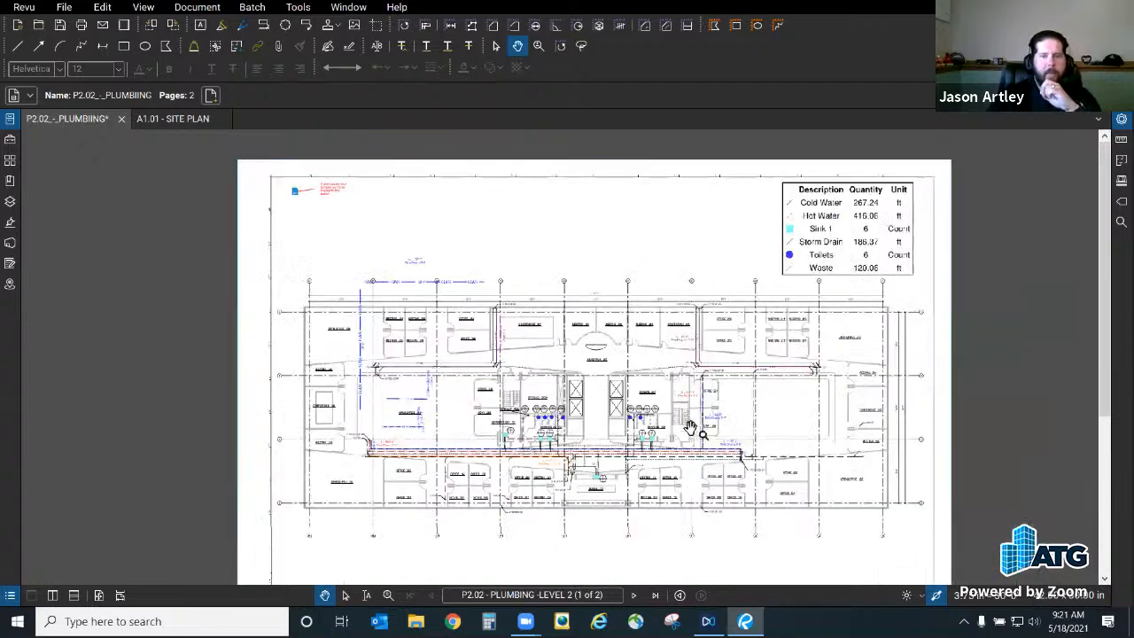
{"action": "scroll", "coordinate": [585, 355], "scroll_direction": "up", "scroll_amount": 3}
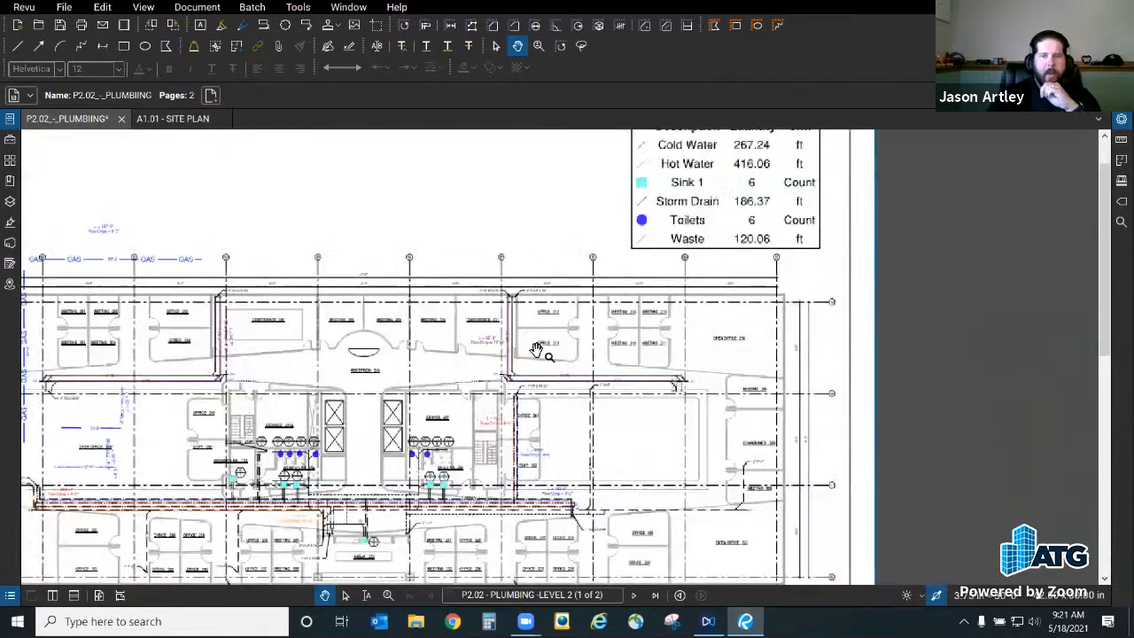
{"action": "scroll", "coordinate": [590, 314], "scroll_direction": "up", "scroll_amount": 2}
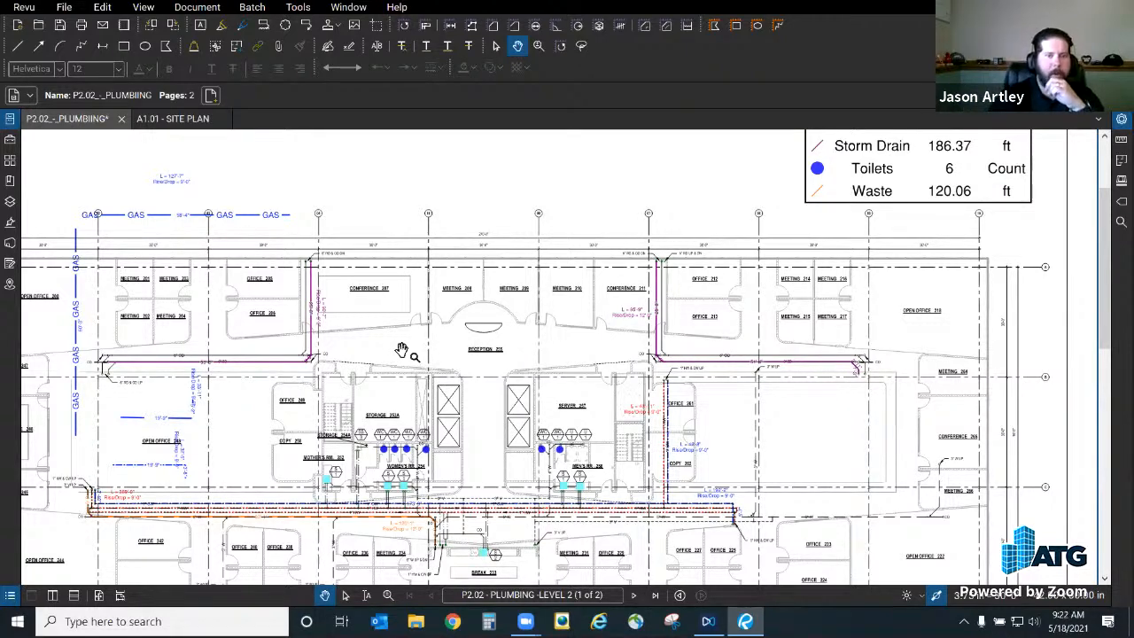
{"action": "left_click_drag", "start_coordinate": [401, 350], "coordinate": [565, 303]}
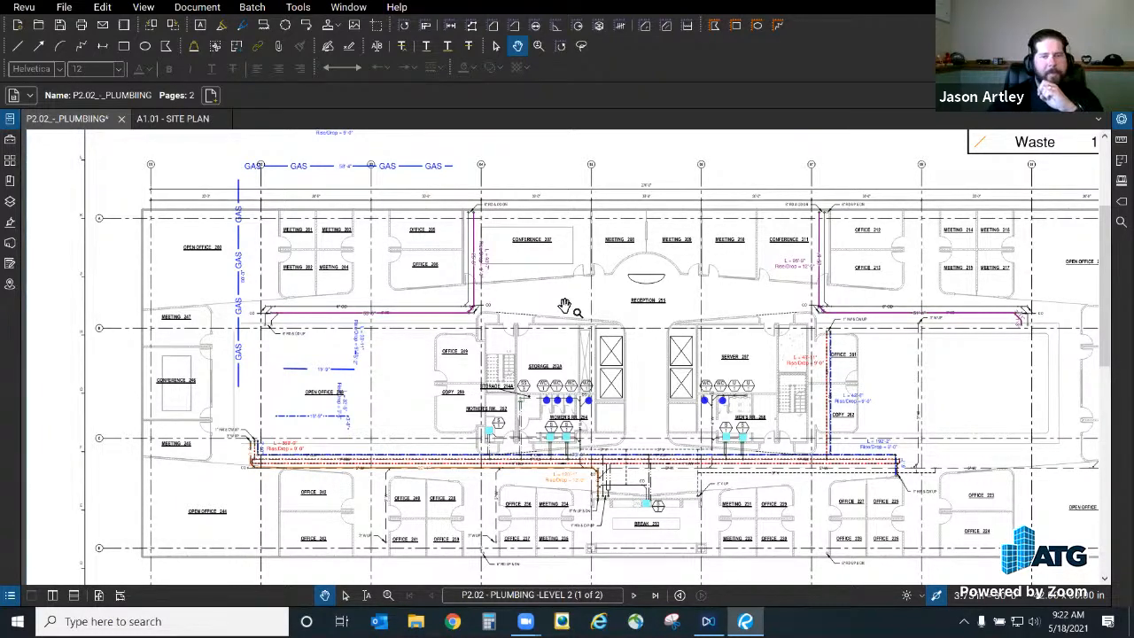
{"action": "mouse_move", "coordinate": [342, 403]}
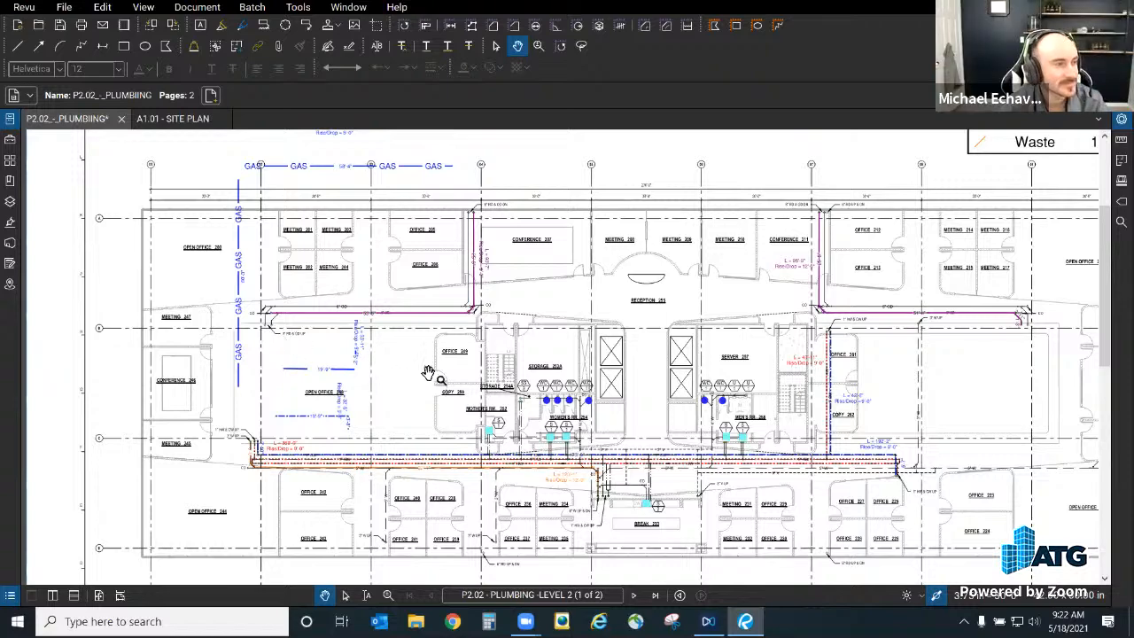
{"action": "scroll", "coordinate": [488, 297], "scroll_direction": "down", "scroll_amount": 2}
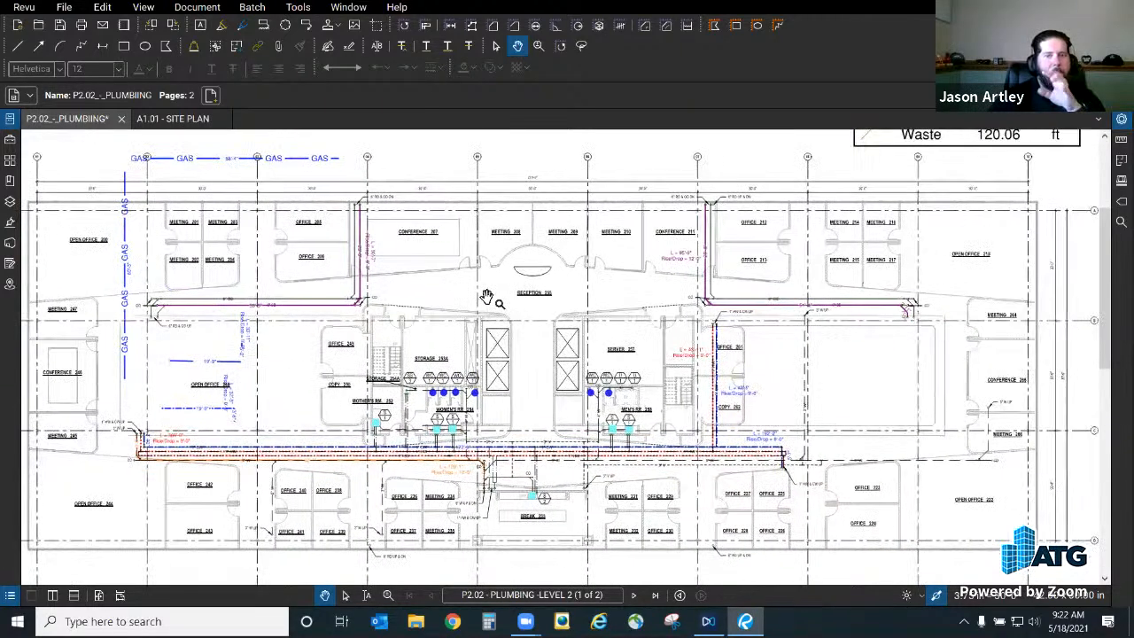
{"action": "scroll", "coordinate": [488, 297], "scroll_direction": "down", "scroll_amount": 1}
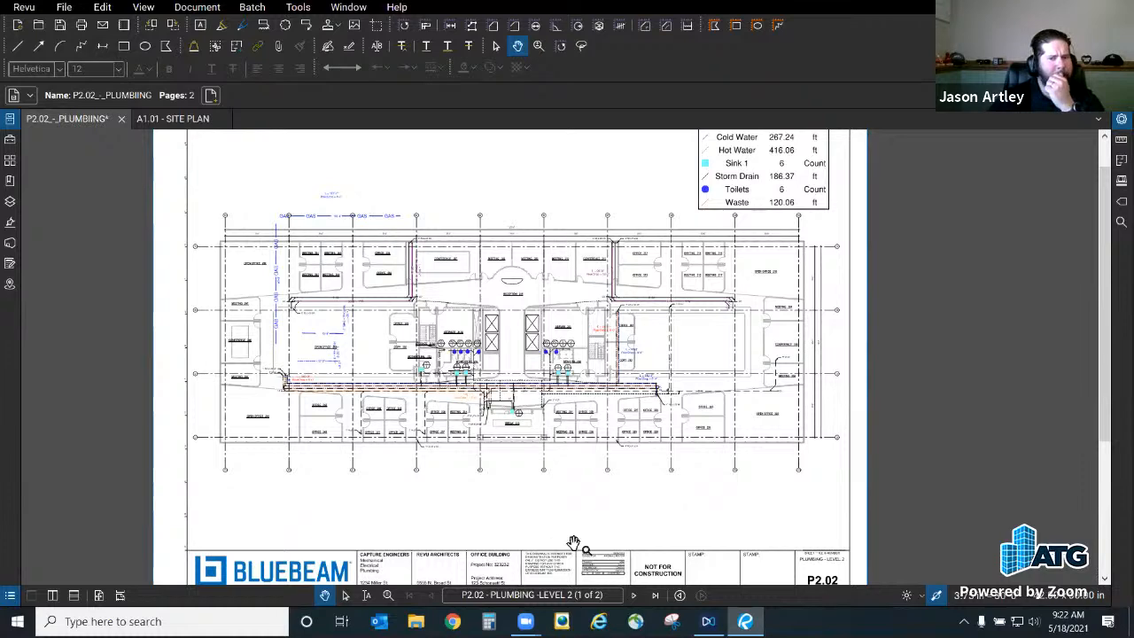
{"action": "scroll", "coordinate": [574, 543], "scroll_direction": "up", "scroll_amount": 2}
{"action": "scroll", "coordinate": [573, 542], "scroll_direction": "up", "scroll_amount": 1}
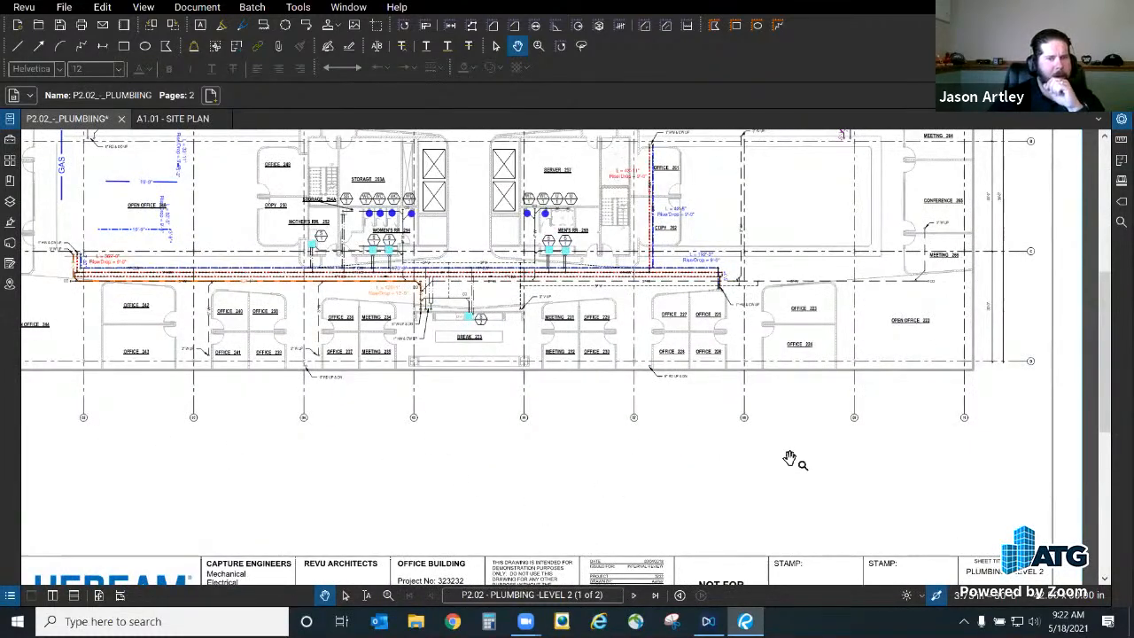
Step: Draw a red line below the plan on the plumbing sheet
{"action": "left_click", "coordinate": [15, 47]}
{"action": "left_click", "coordinate": [349, 470]}
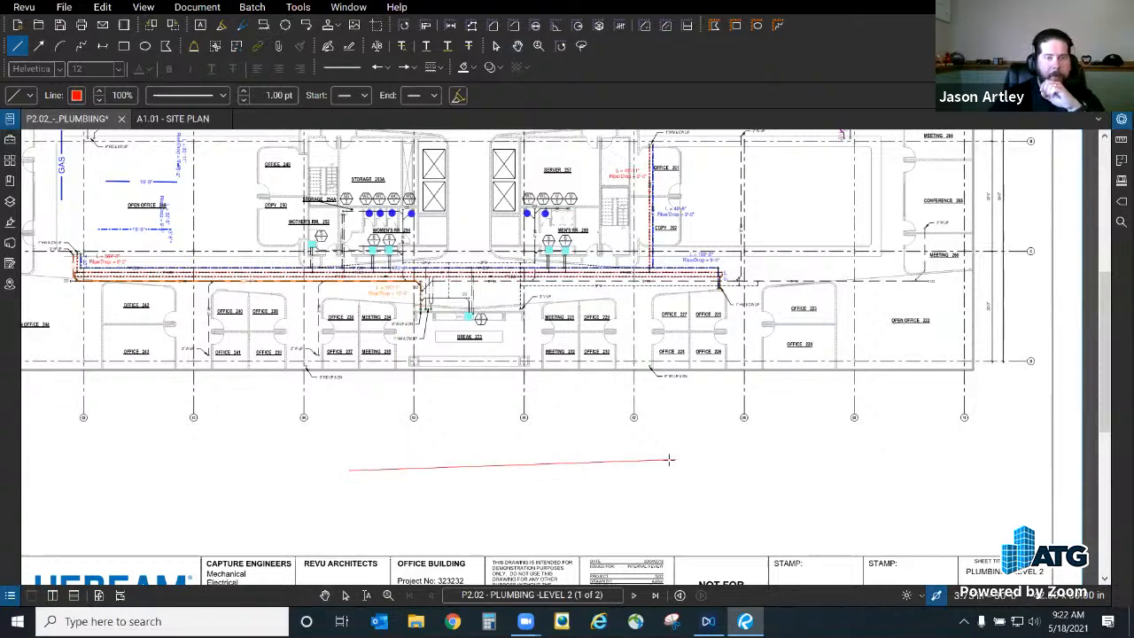
{"action": "left_click", "coordinate": [647, 442]}
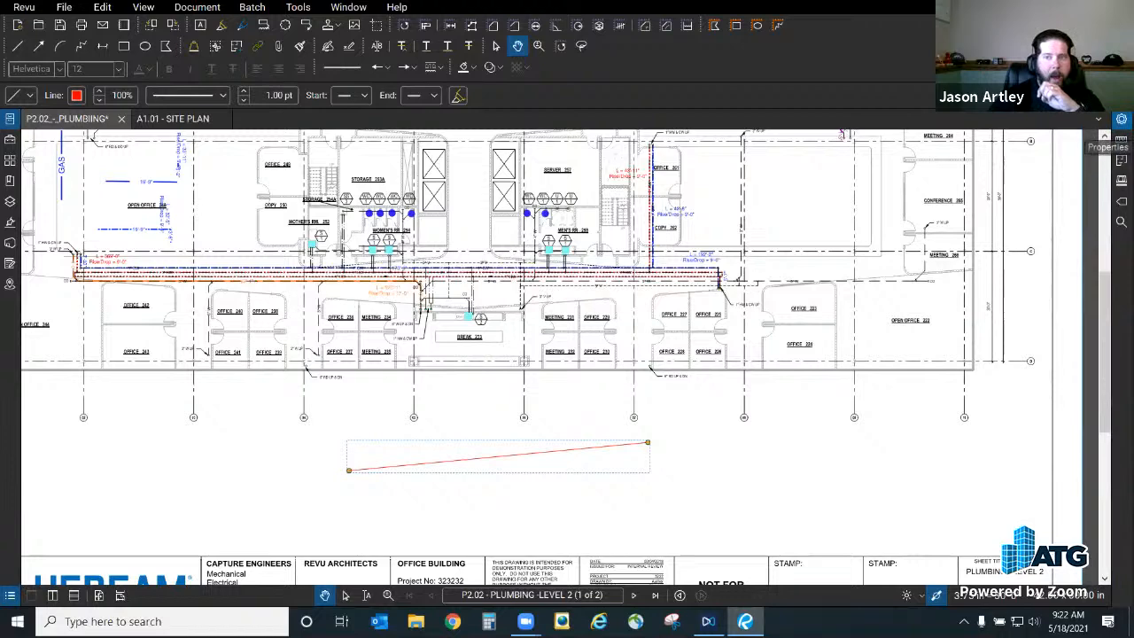
Step: Extend the line's right end so its length reads 11.0774 in
{"action": "left_click", "coordinate": [1121, 140]}
{"action": "scroll", "coordinate": [1028, 463], "scroll_direction": "down", "scroll_amount": 3}
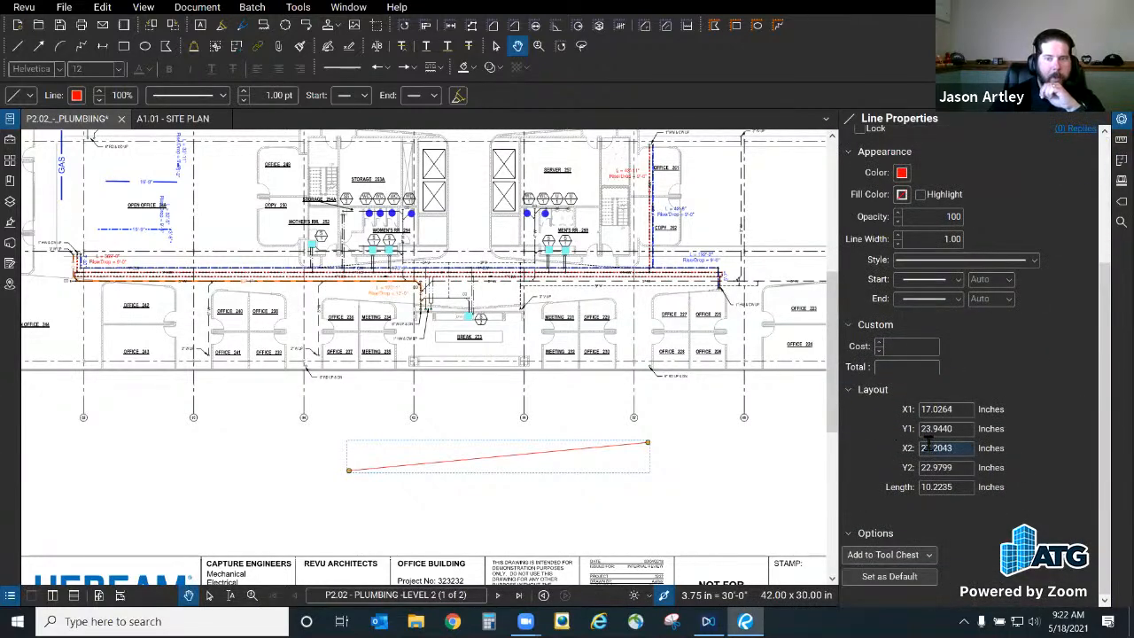
{"action": "left_click", "coordinate": [965, 487]}
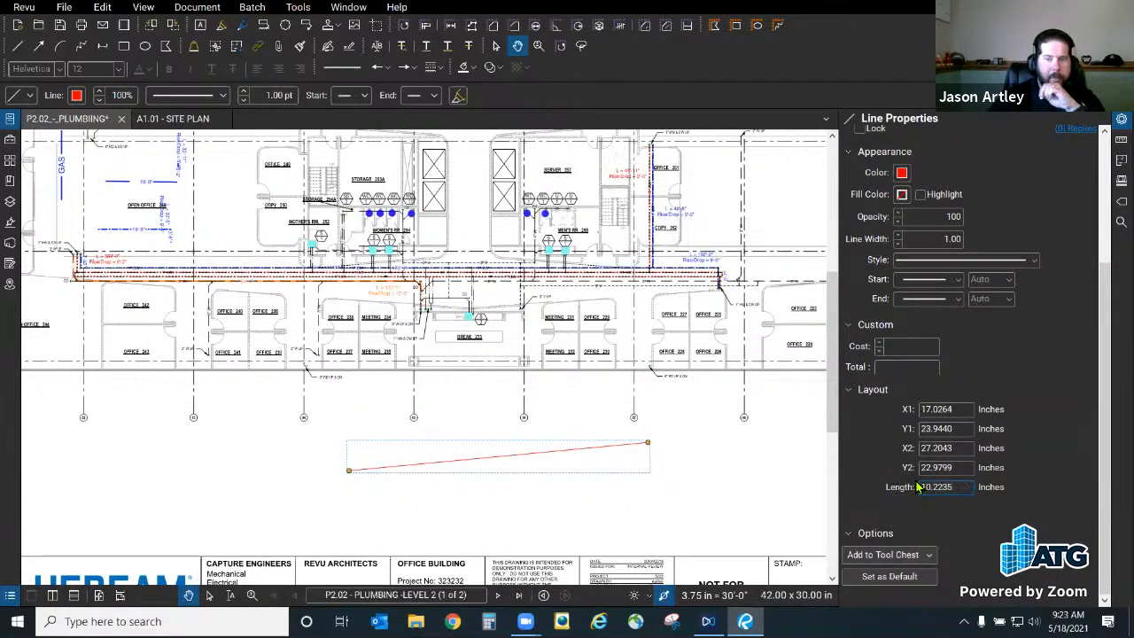
{"action": "left_click_drag", "start_coordinate": [648, 444], "coordinate": [673, 459]}
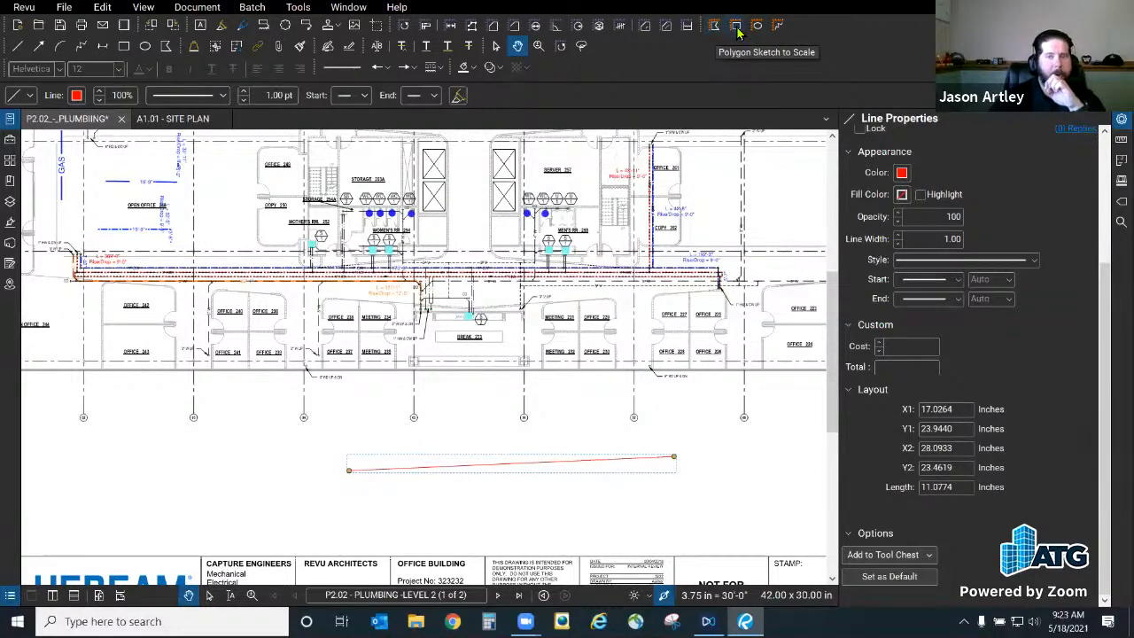
{"action": "left_click", "coordinate": [328, 511]}
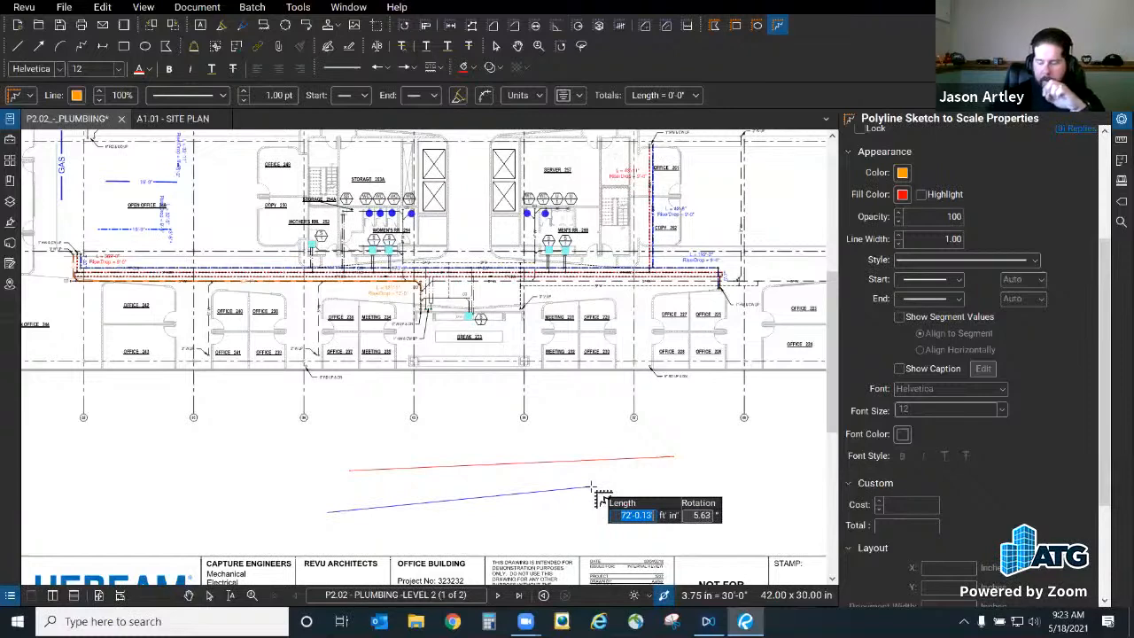
{"action": "type", "text": "100"}
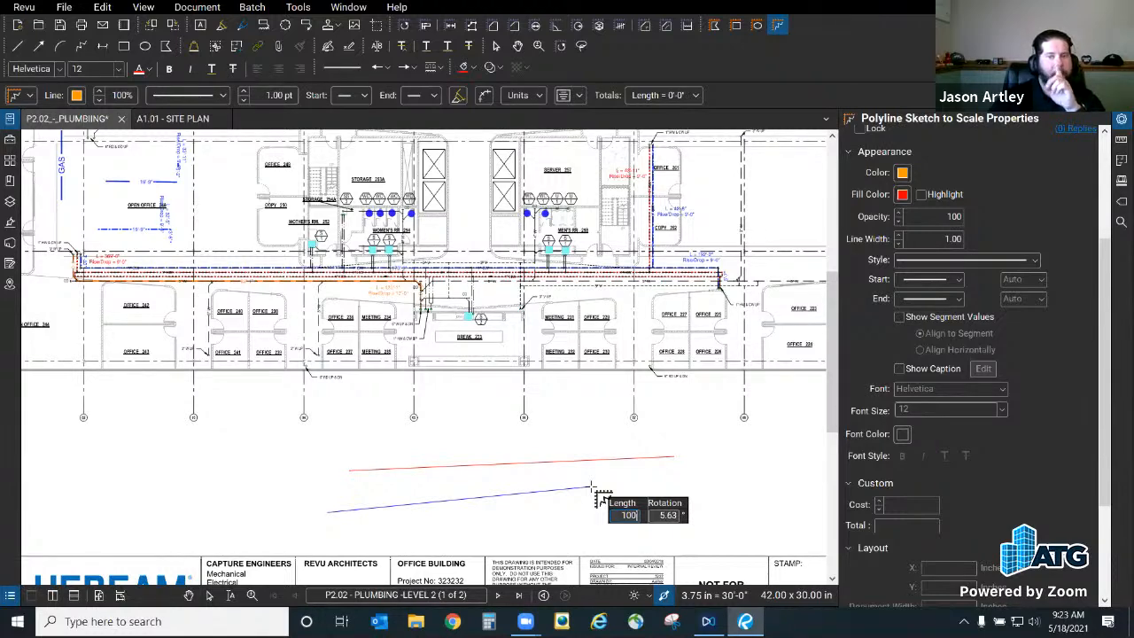
{"action": "key", "text": "Return"}
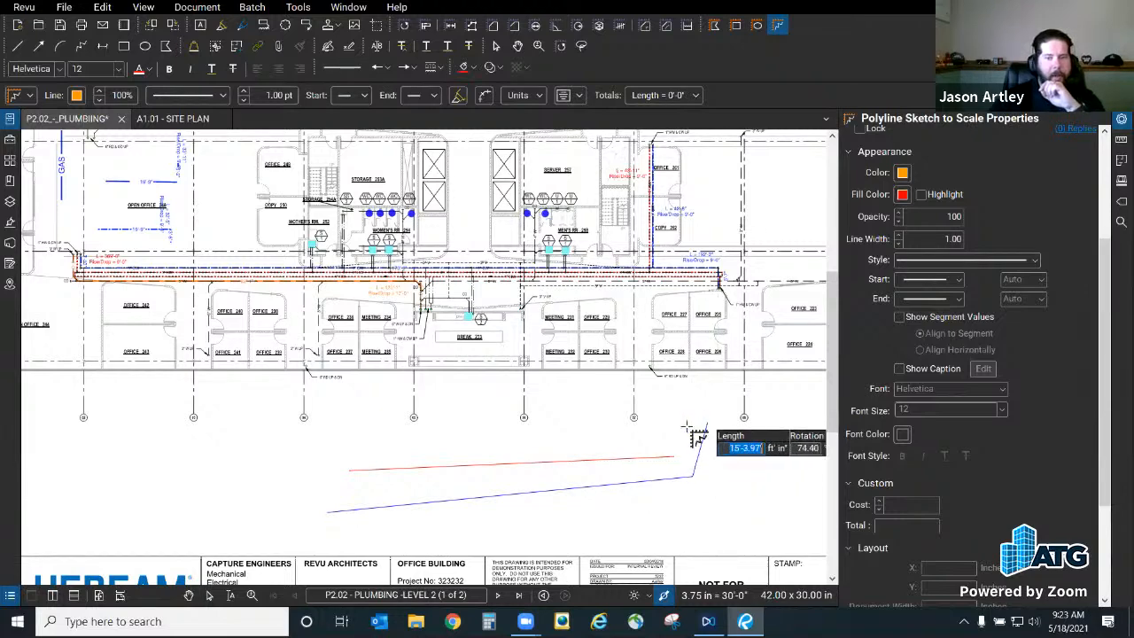
{"action": "left_click", "coordinate": [666, 427]}
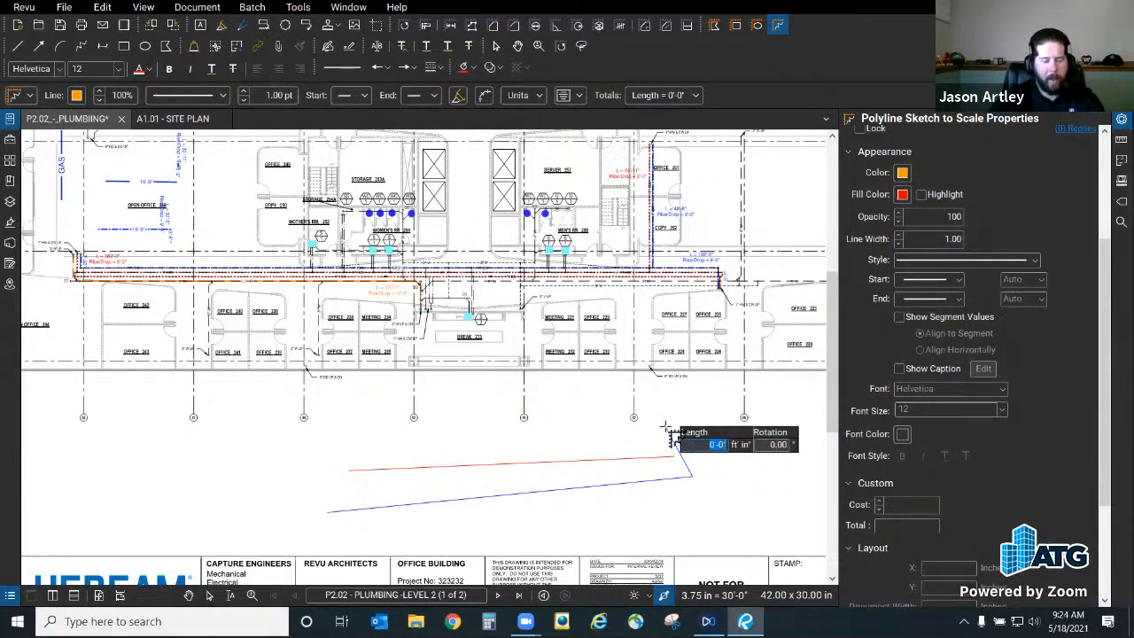
{"action": "key", "text": "Escape"}
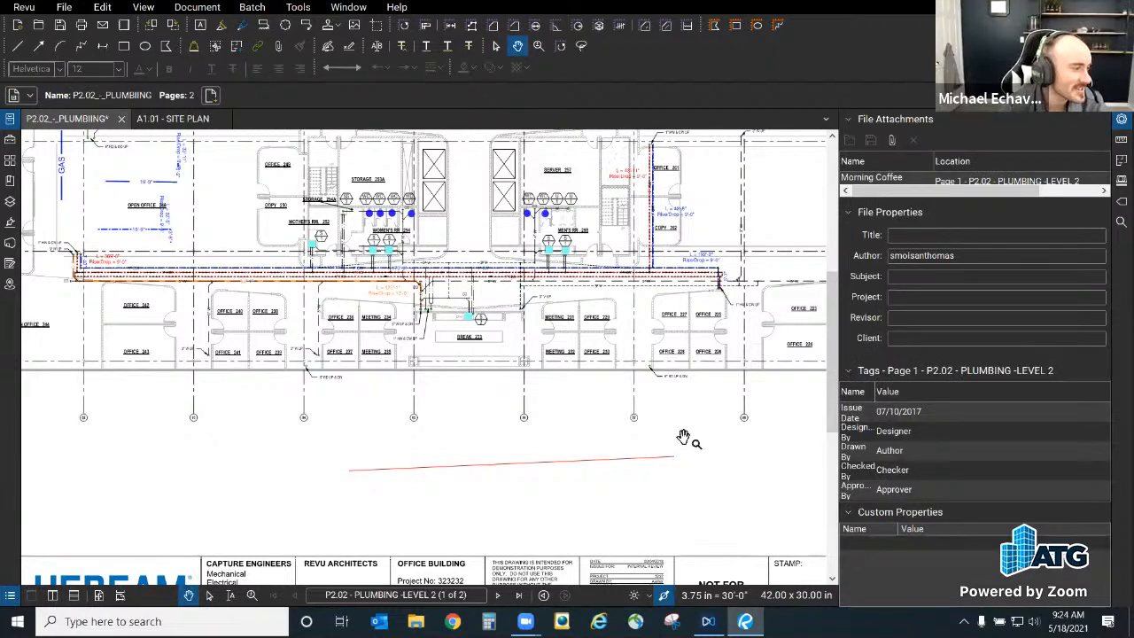
Step: Delete the red line and switch to the A1.01 SITE PLAN drawing
{"action": "left_click", "coordinate": [502, 469]}
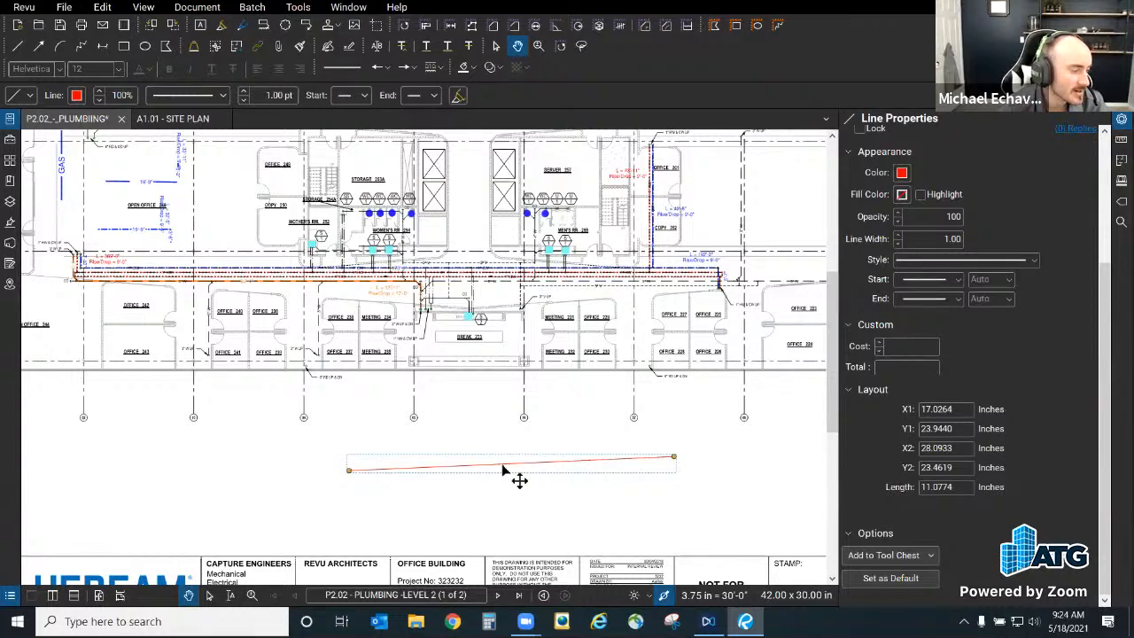
{"action": "key", "text": "Delete"}
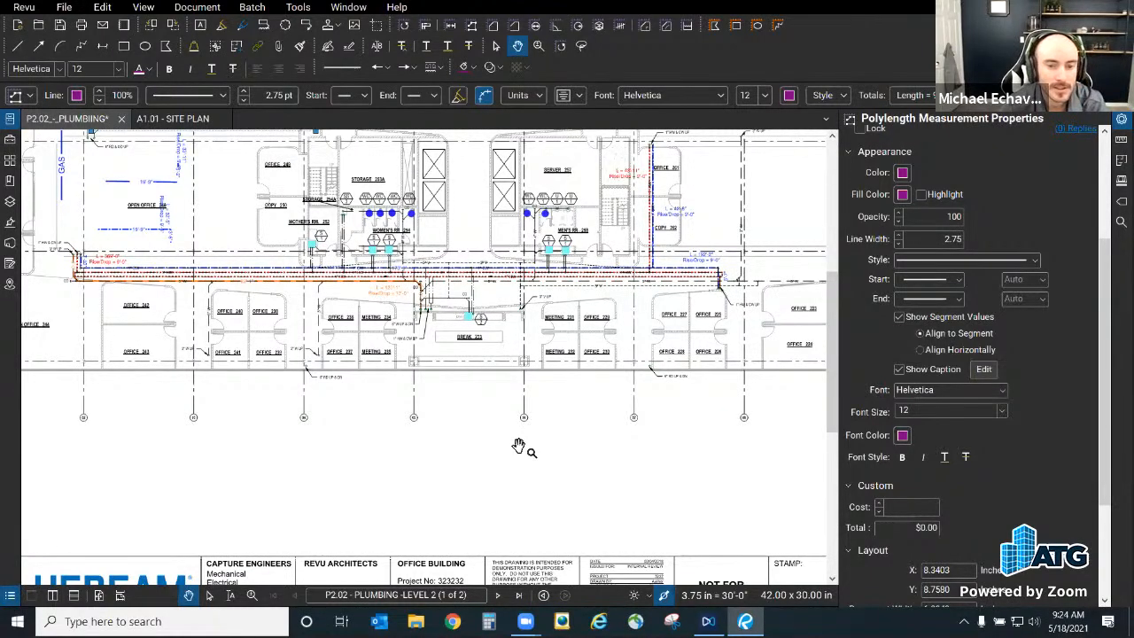
{"action": "left_click", "coordinate": [169, 118]}
Step: Zoom and pan to the fountain, then start Dynamic Fill (J)
{"action": "scroll", "coordinate": [705, 275], "scroll_direction": "up", "scroll_amount": 2}
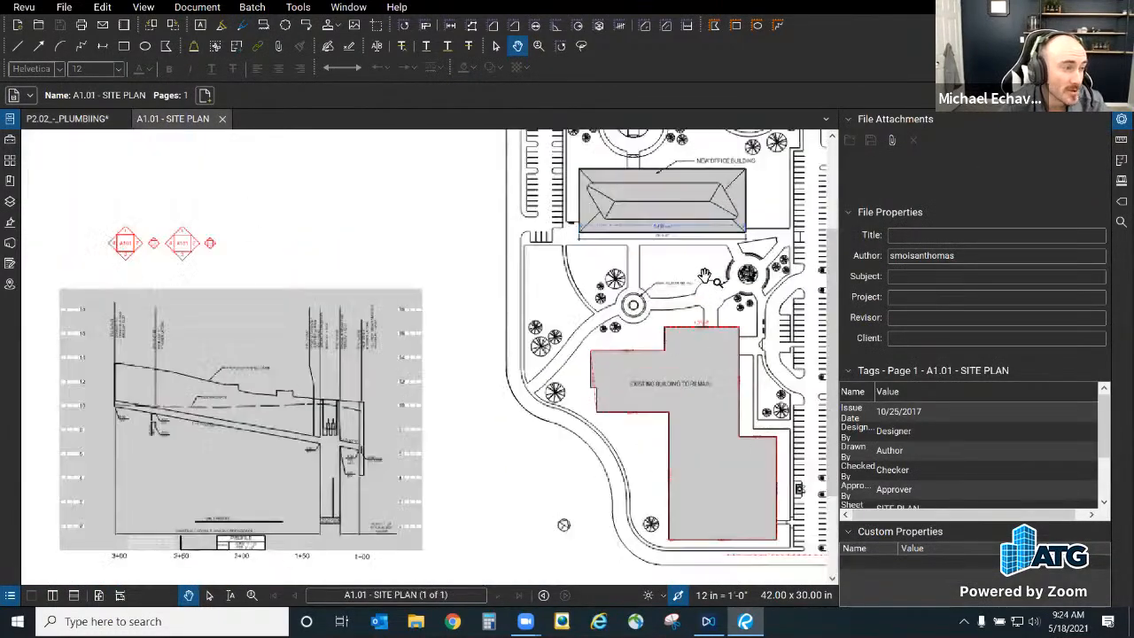
{"action": "scroll", "coordinate": [705, 275], "scroll_direction": "up", "scroll_amount": 5}
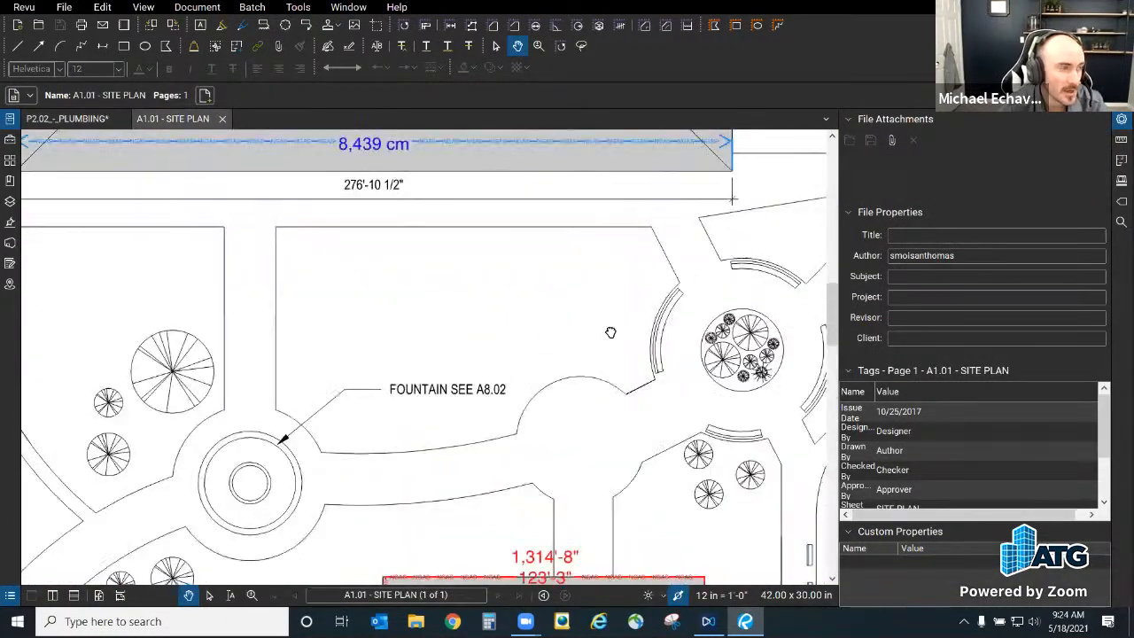
{"action": "left_click_drag", "start_coordinate": [610, 332], "coordinate": [714, 319]}
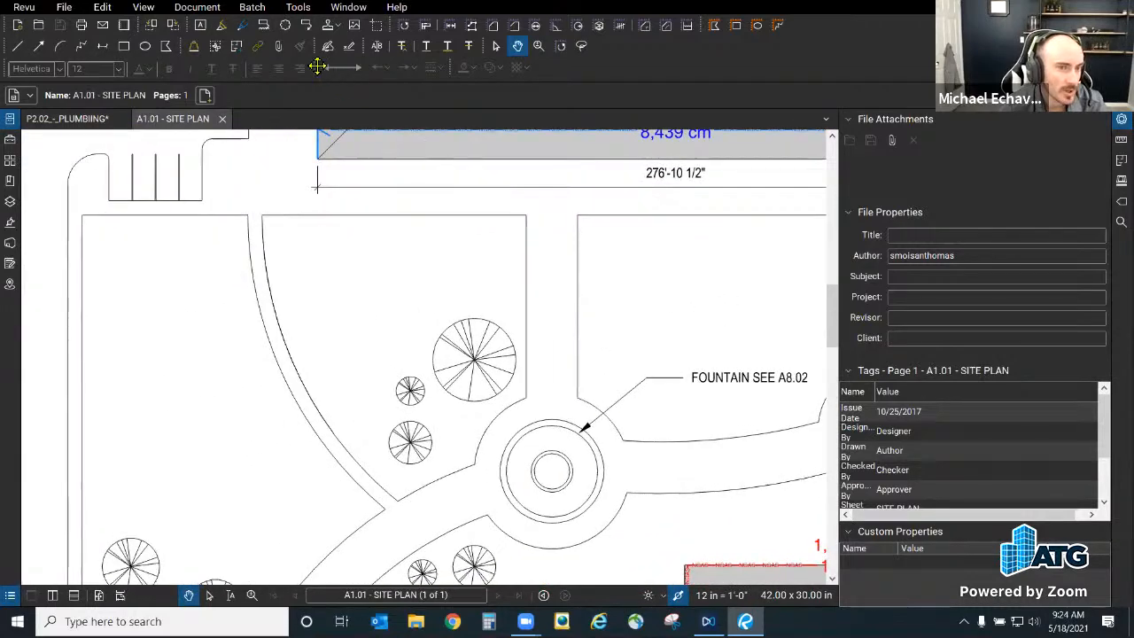
{"action": "key", "text": "j"}
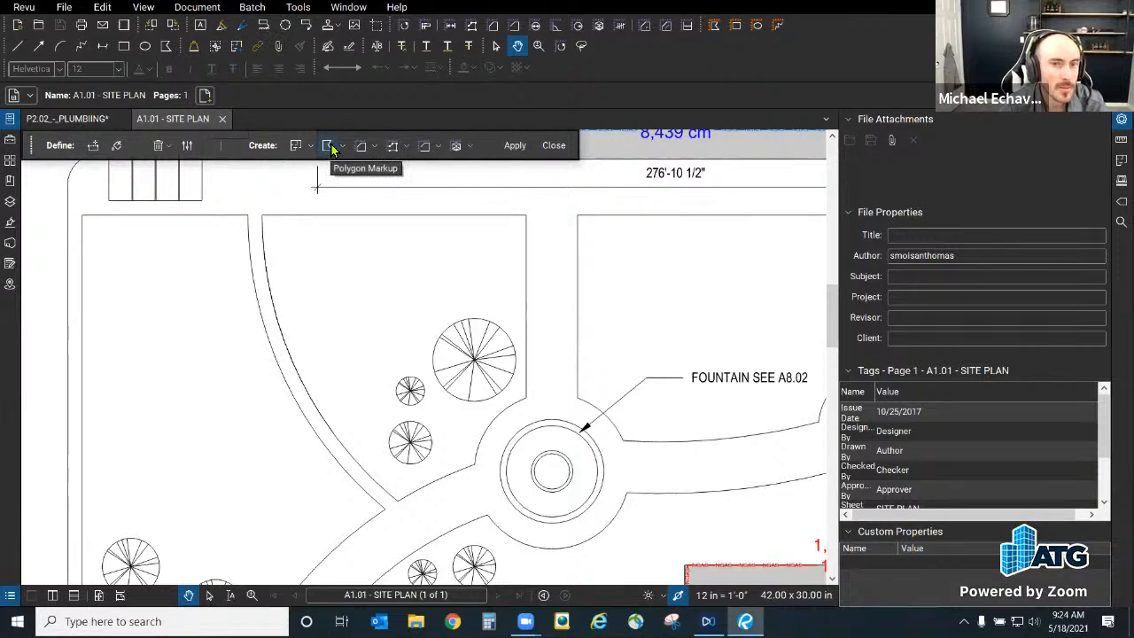
{"action": "left_click", "coordinate": [361, 146]}
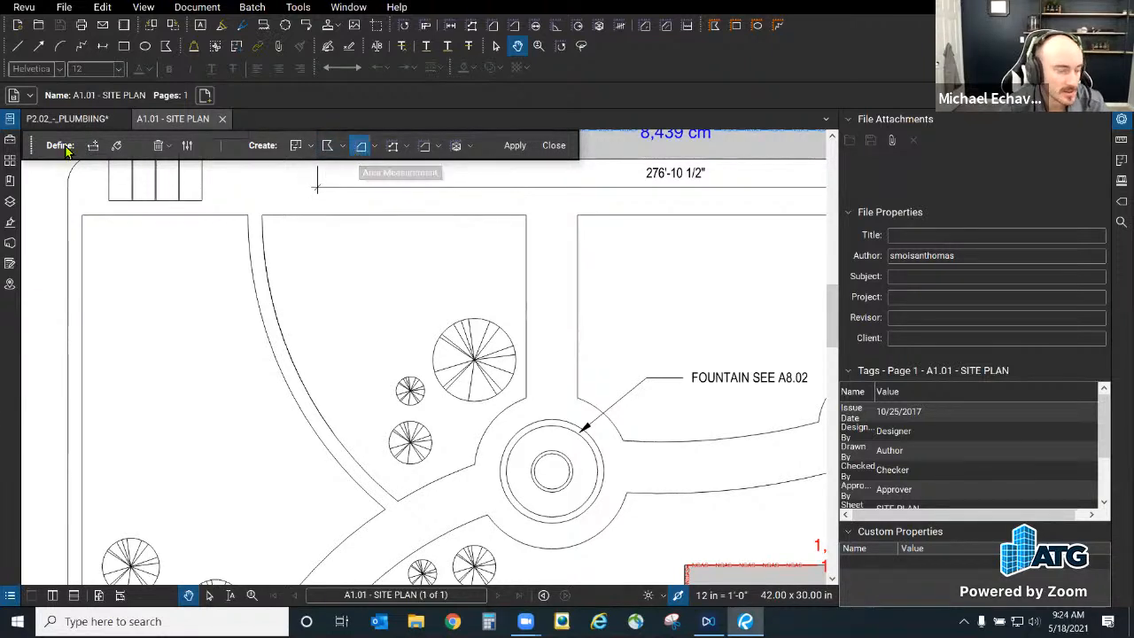
{"action": "left_click", "coordinate": [116, 147]}
{"action": "left_click", "coordinate": [412, 323]}
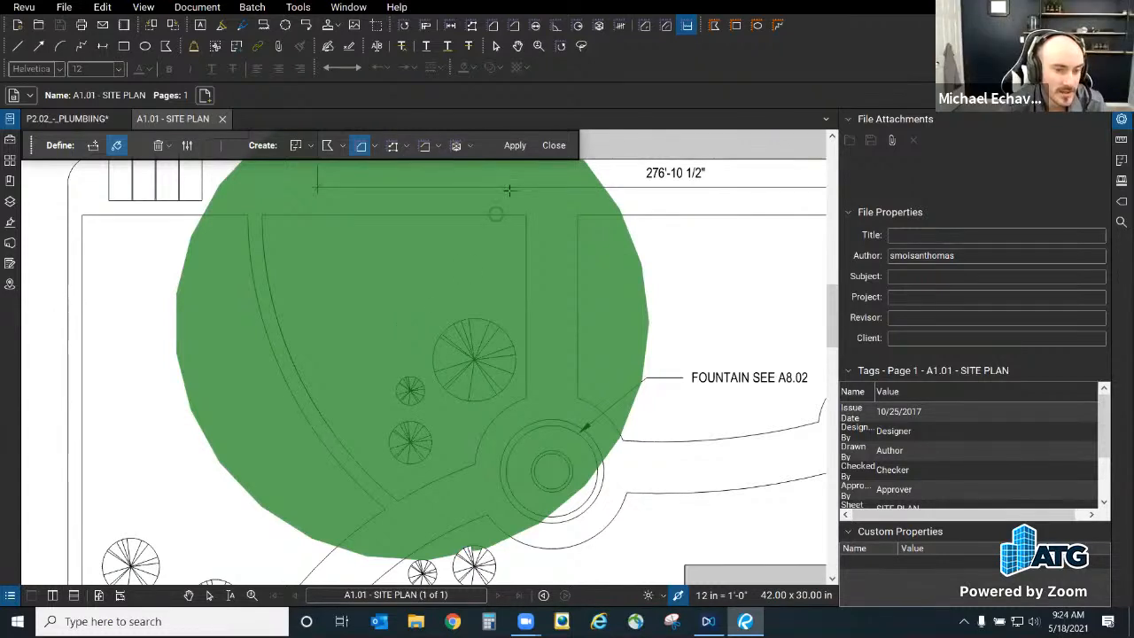
{"action": "left_click", "coordinate": [544, 150]}
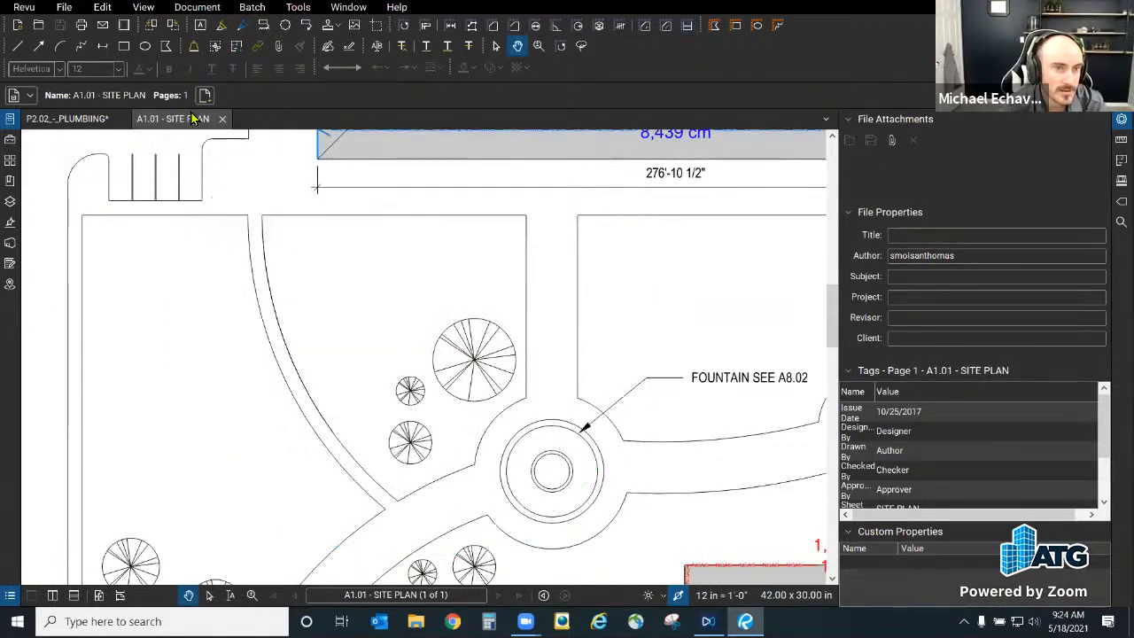
{"action": "key", "text": "j"}
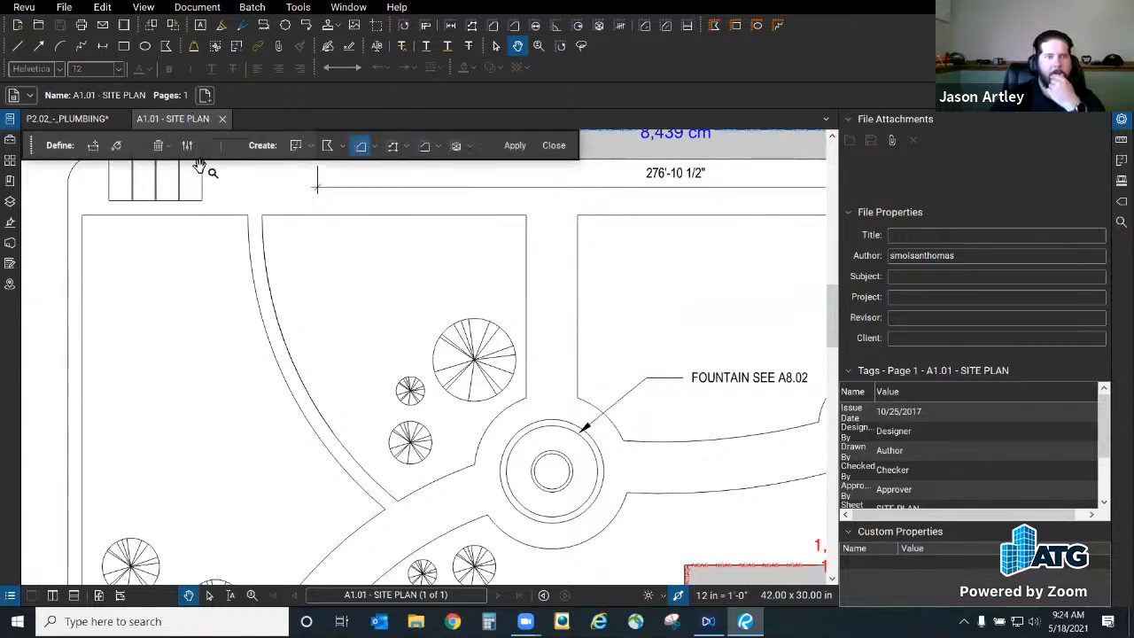
{"action": "left_click", "coordinate": [186, 146]}
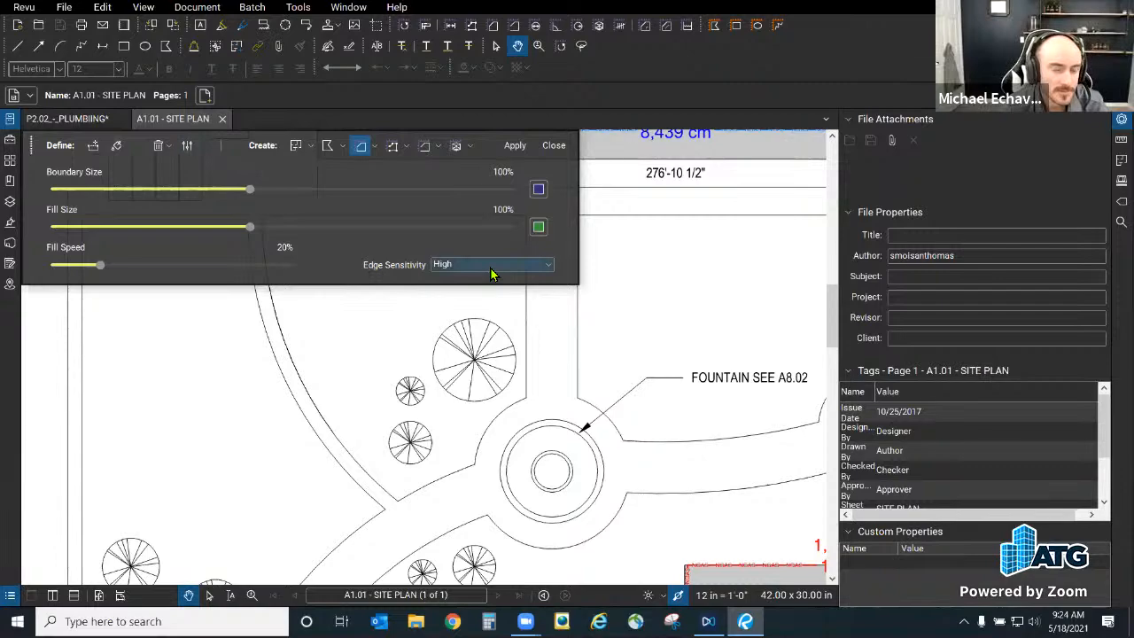
{"action": "left_click", "coordinate": [551, 146]}
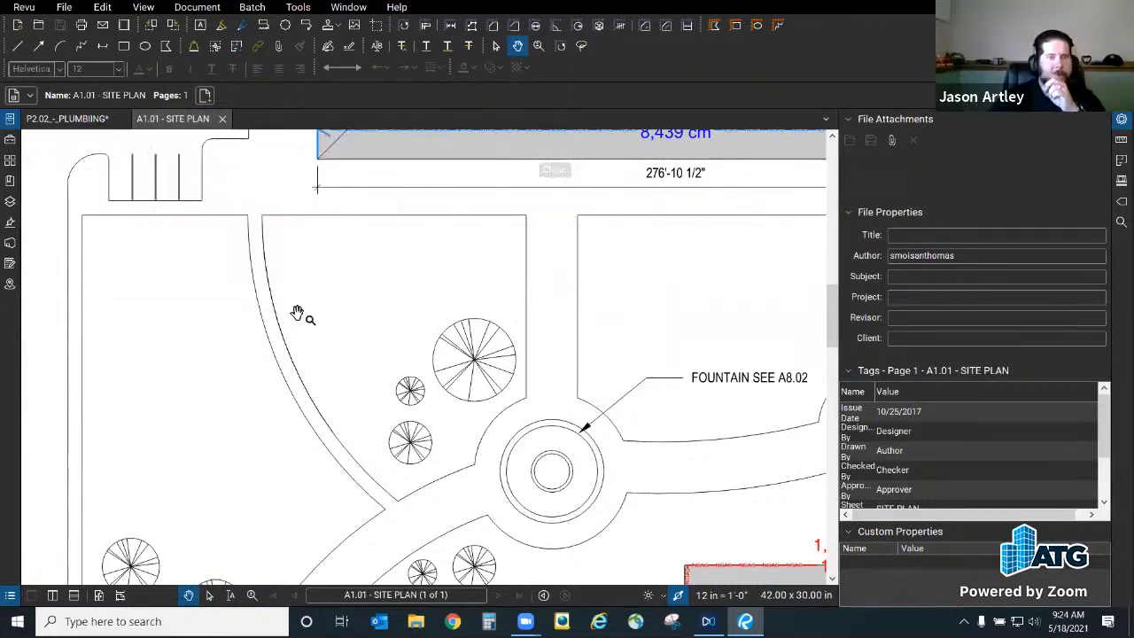
{"action": "scroll", "coordinate": [319, 315], "scroll_direction": "down", "scroll_amount": 5}
{"action": "scroll", "coordinate": [366, 323], "scroll_direction": "down", "scroll_amount": 4}
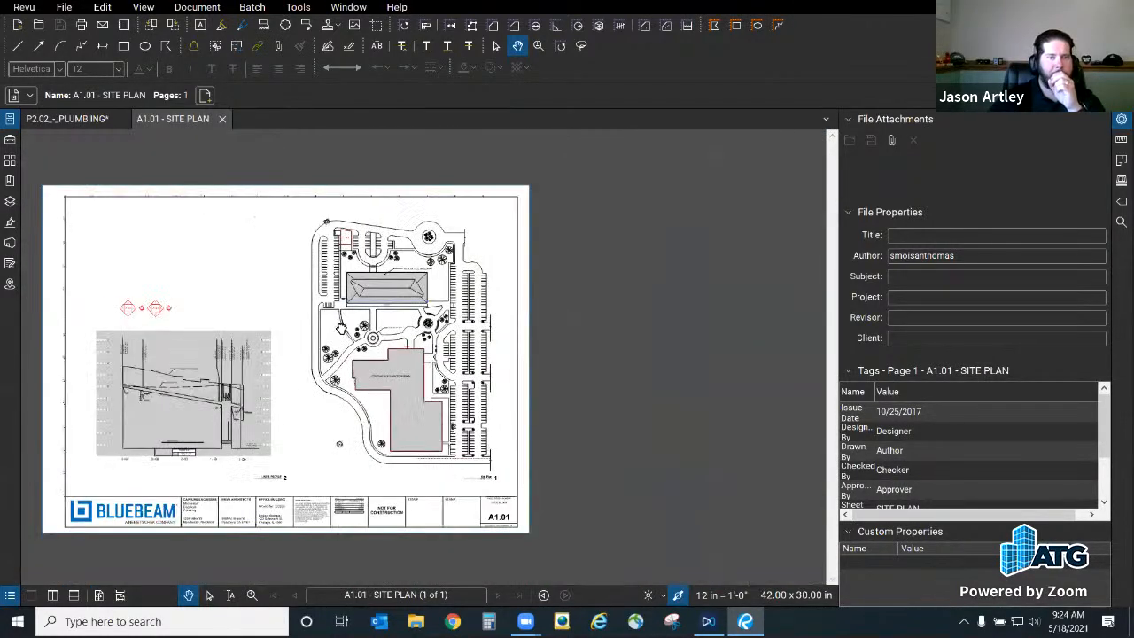
{"action": "scroll", "coordinate": [422, 324], "scroll_direction": "up", "scroll_amount": 3}
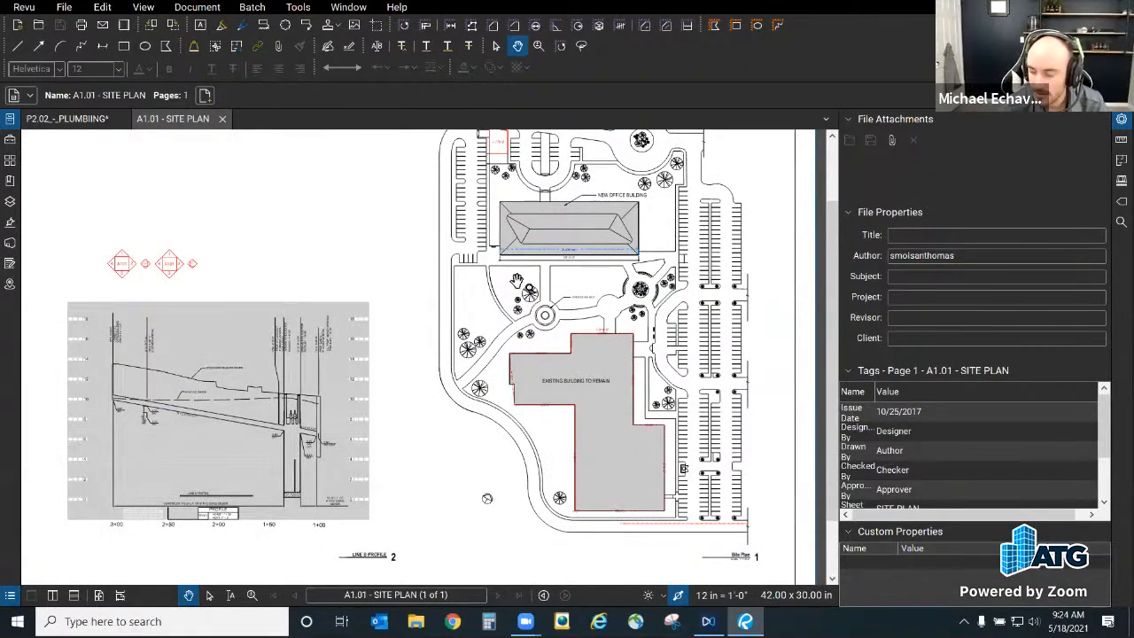
{"action": "scroll", "coordinate": [517, 281], "scroll_direction": "up", "scroll_amount": 5}
{"action": "scroll", "coordinate": [512, 309], "scroll_direction": "up", "scroll_amount": 1}
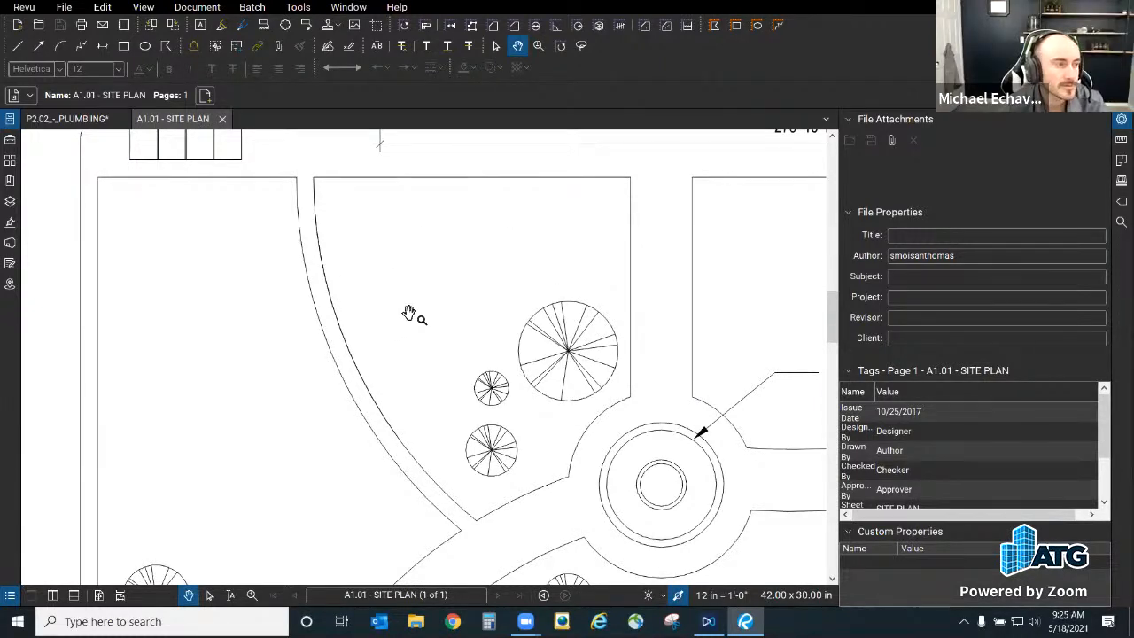
{"action": "key", "text": "j"}
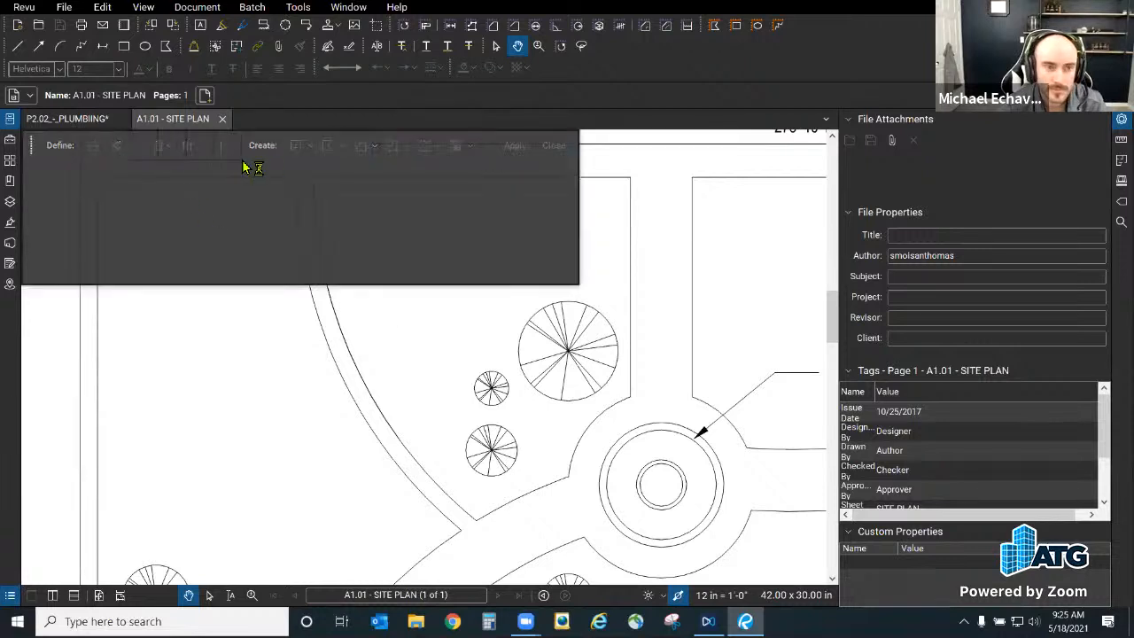
Step: Flood a green Dynamic Fill around the fountain on the site plan
{"action": "left_click", "coordinate": [188, 146]}
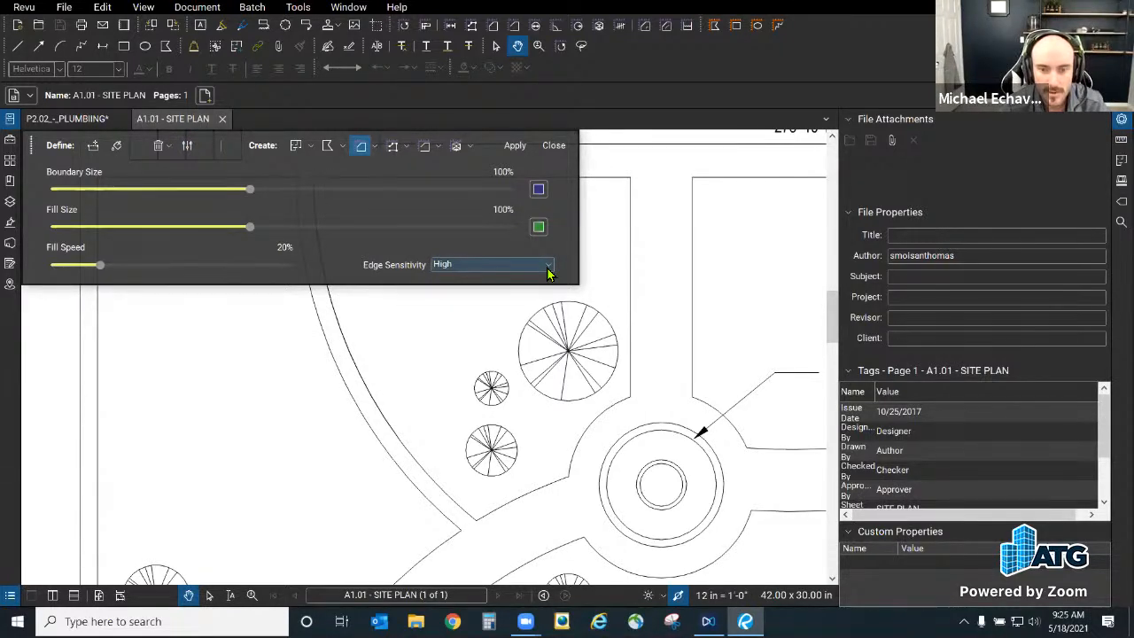
{"action": "left_click", "coordinate": [683, 599]}
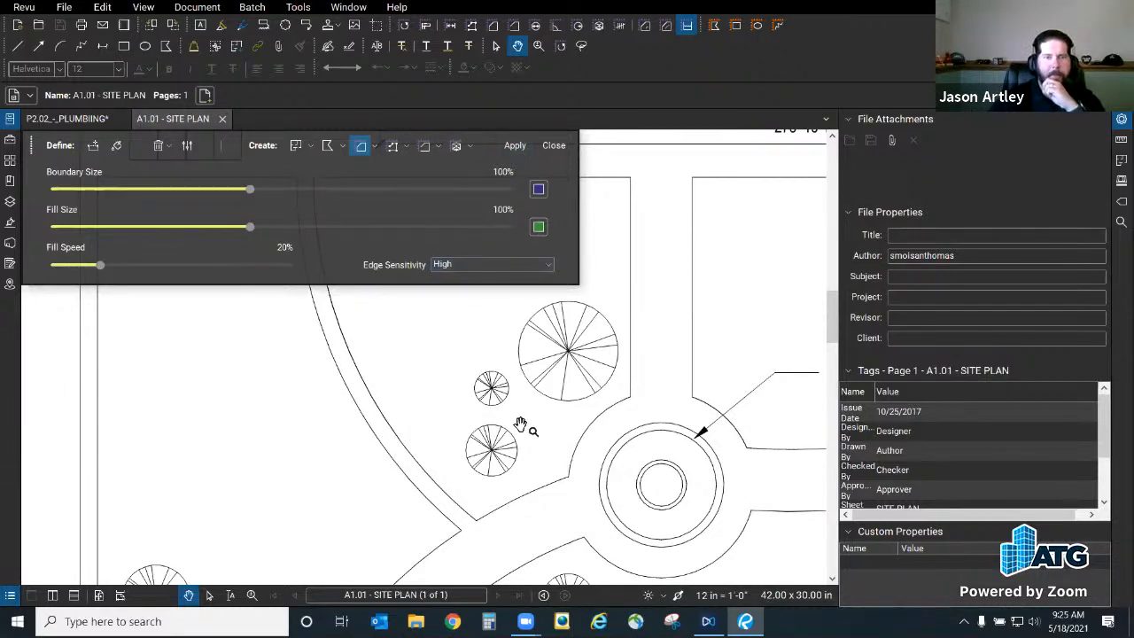
{"action": "scroll", "coordinate": [661, 479], "scroll_direction": "down", "scroll_amount": 3}
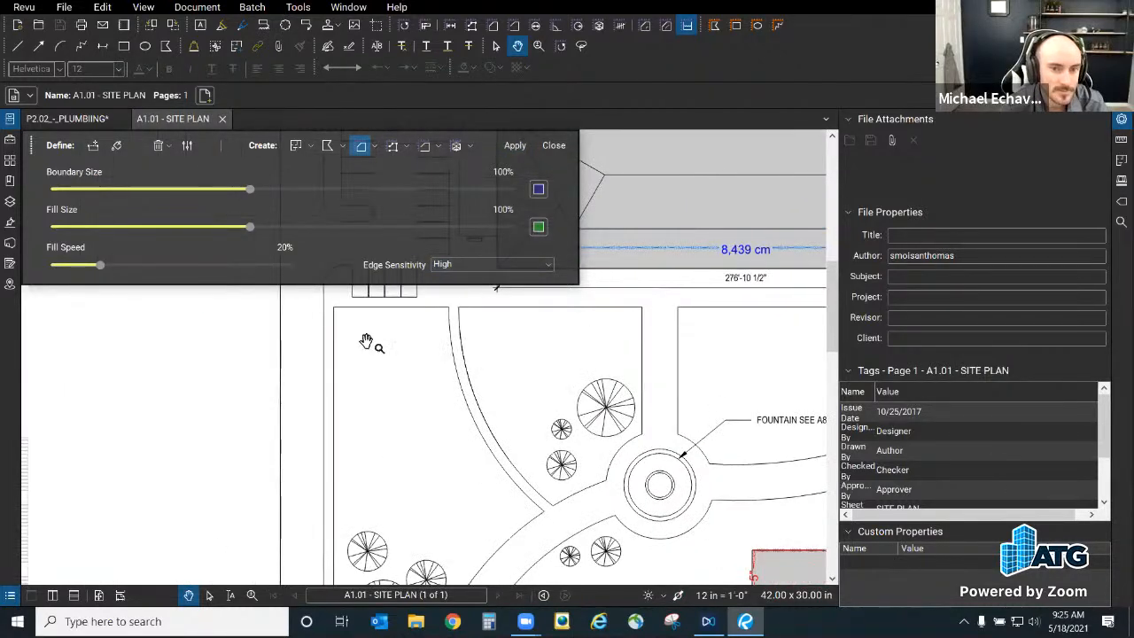
{"action": "left_click", "coordinate": [94, 146]}
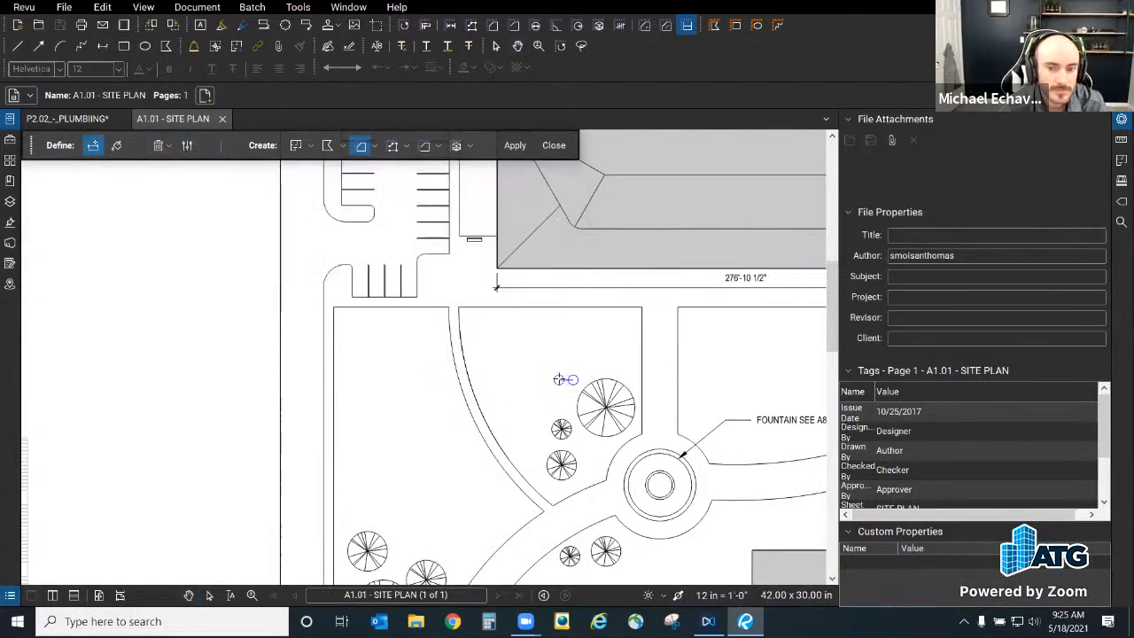
{"action": "key", "text": "Escape"}
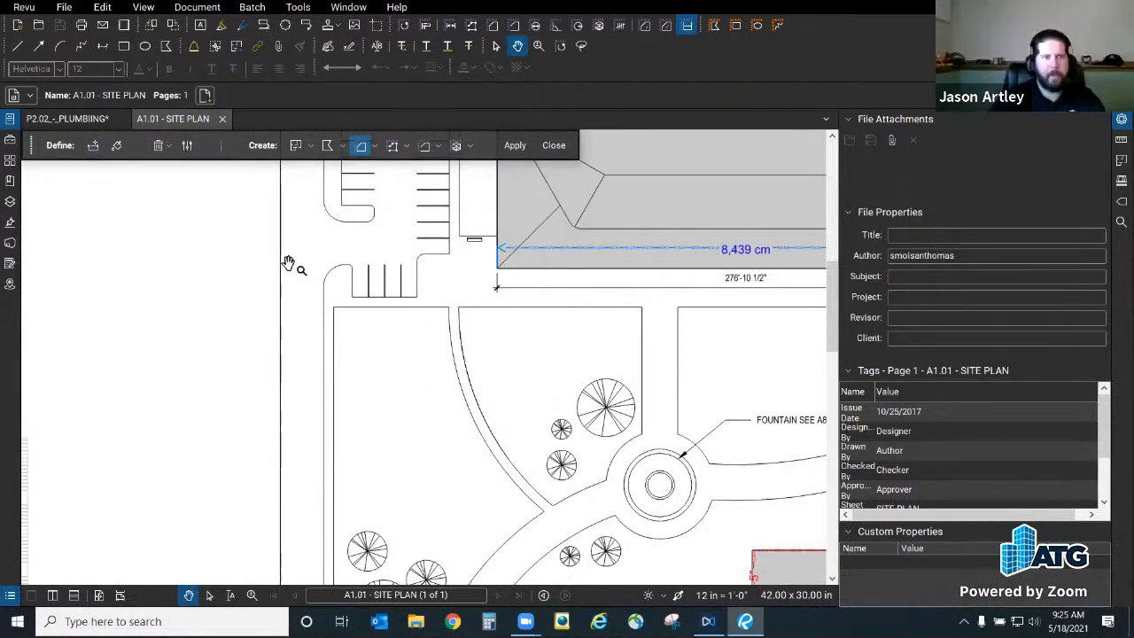
{"action": "left_click", "coordinate": [117, 148]}
{"action": "left_click_drag", "start_coordinate": [569, 374], "coordinate": [569, 375]}
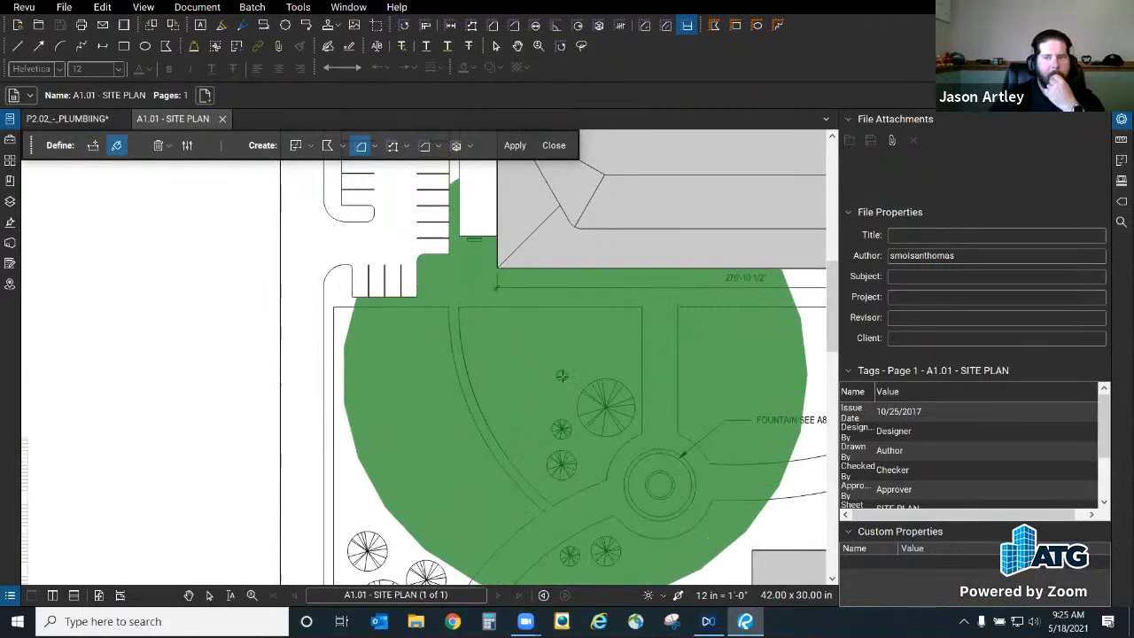
{"action": "scroll", "coordinate": [562, 376], "scroll_direction": "up", "scroll_amount": 2}
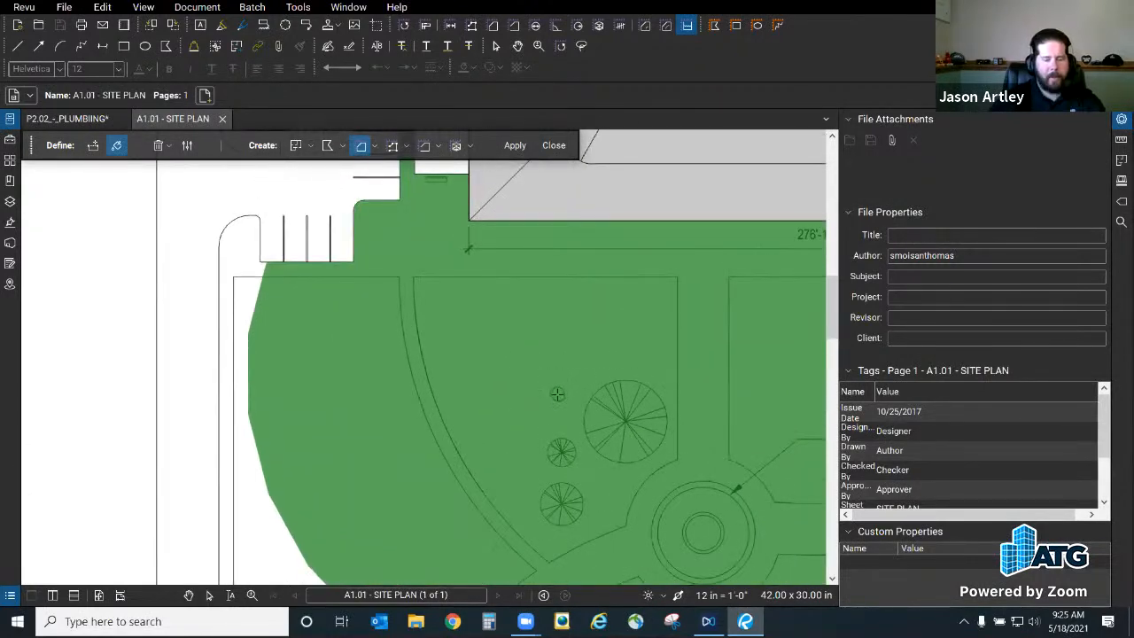
{"action": "key", "text": "Escape"}
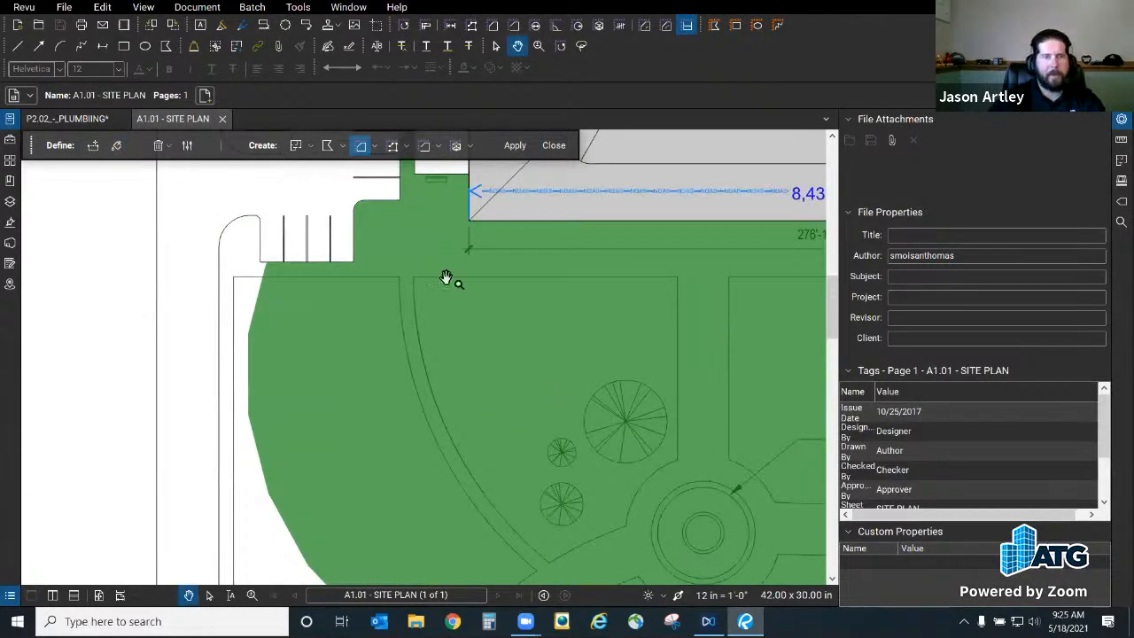
Step: Discard the green fill, exit Dynamic Fill, and frame the building and fountain area
{"action": "left_click", "coordinate": [556, 145]}
{"action": "mouse_move", "coordinate": [535, 390]}
{"action": "left_mouse_down"}
{"action": "mouse_move", "coordinate": [431, 317]}
{"action": "mouse_move", "coordinate": [428, 370]}
{"action": "left_mouse_up"}
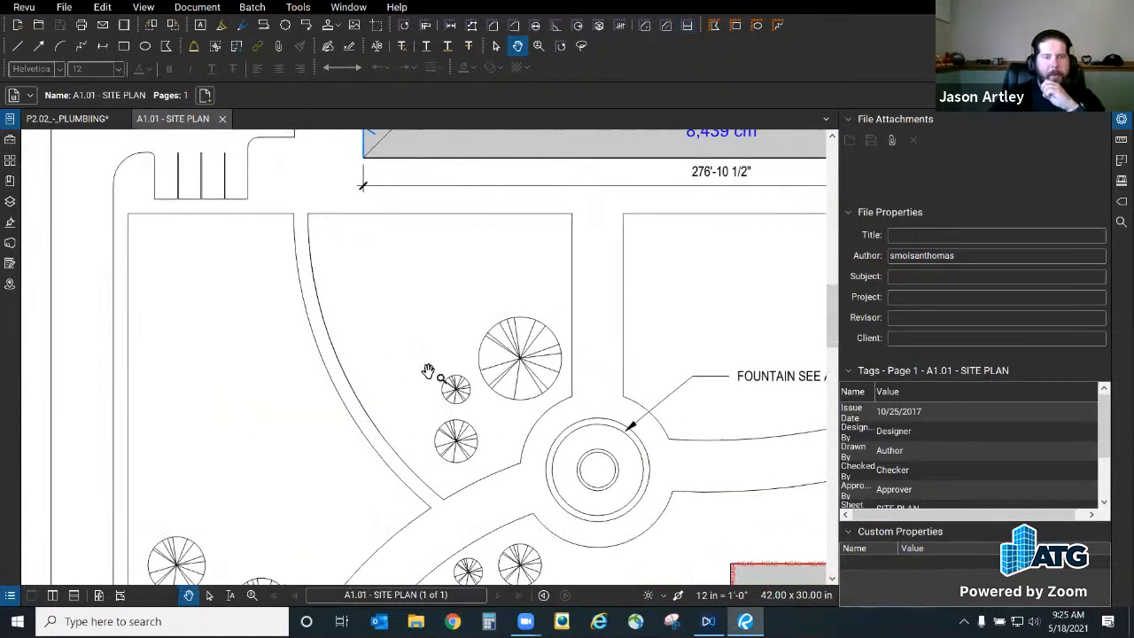
{"action": "scroll", "coordinate": [452, 430], "scroll_direction": "down", "scroll_amount": 3}
{"action": "scroll", "coordinate": [450, 427], "scroll_direction": "up", "scroll_amount": 3}
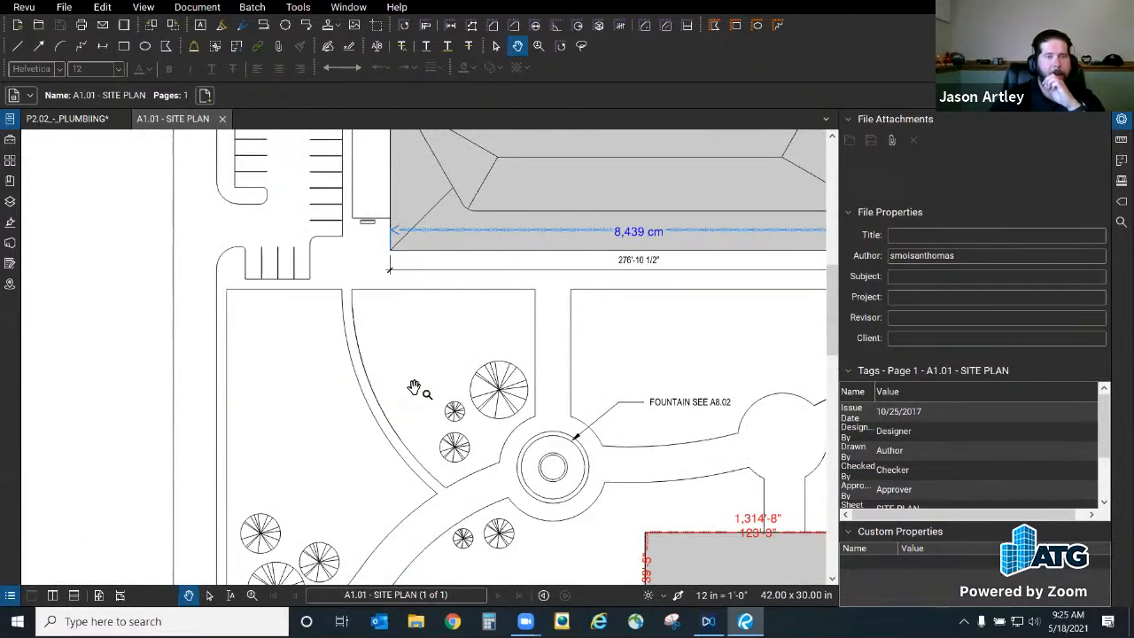
{"action": "left_click_drag", "start_coordinate": [412, 391], "coordinate": [442, 343]}
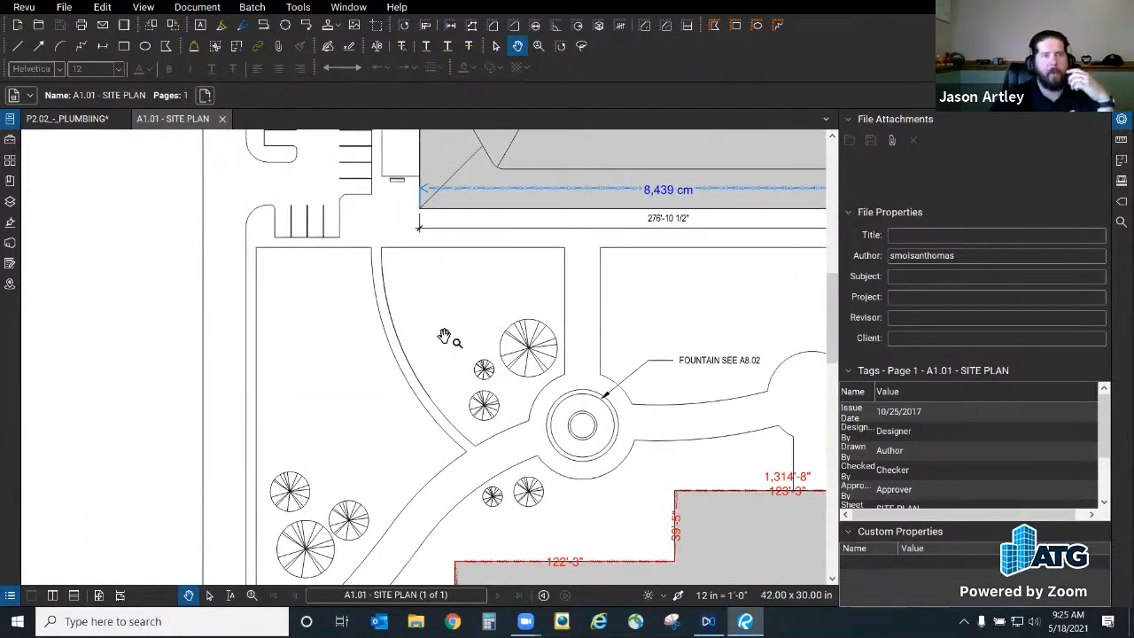
Step: On the P2.02 sheet, try a Dynamic Fill flood in Open Office 244, then discard it
{"action": "left_click", "coordinate": [86, 120]}
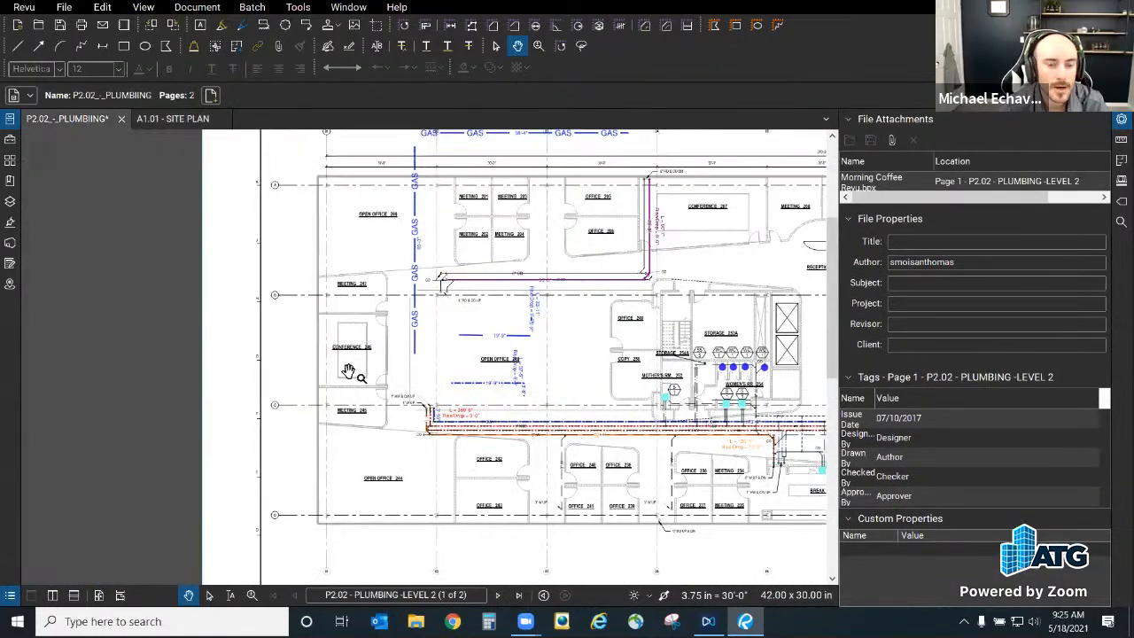
{"action": "scroll", "coordinate": [438, 459], "scroll_direction": "up", "scroll_amount": 3}
{"action": "left_click_drag", "start_coordinate": [437, 460], "coordinate": [450, 355]}
{"action": "scroll", "coordinate": [450, 355], "scroll_direction": "up", "scroll_amount": 2}
{"action": "key", "text": "j"}
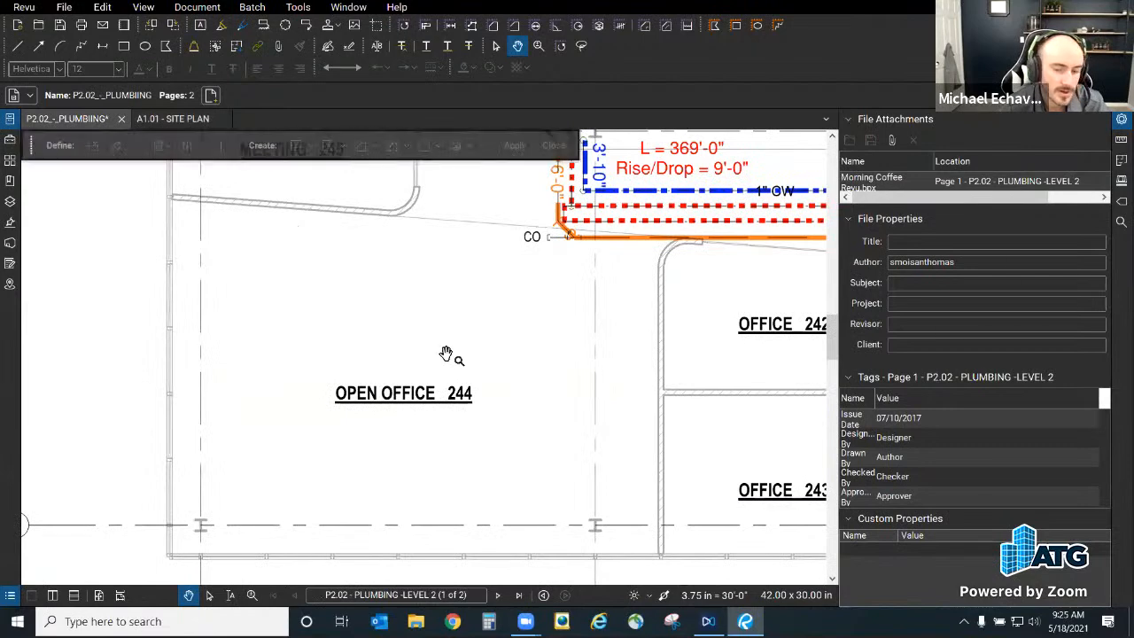
{"action": "left_click", "coordinate": [116, 147]}
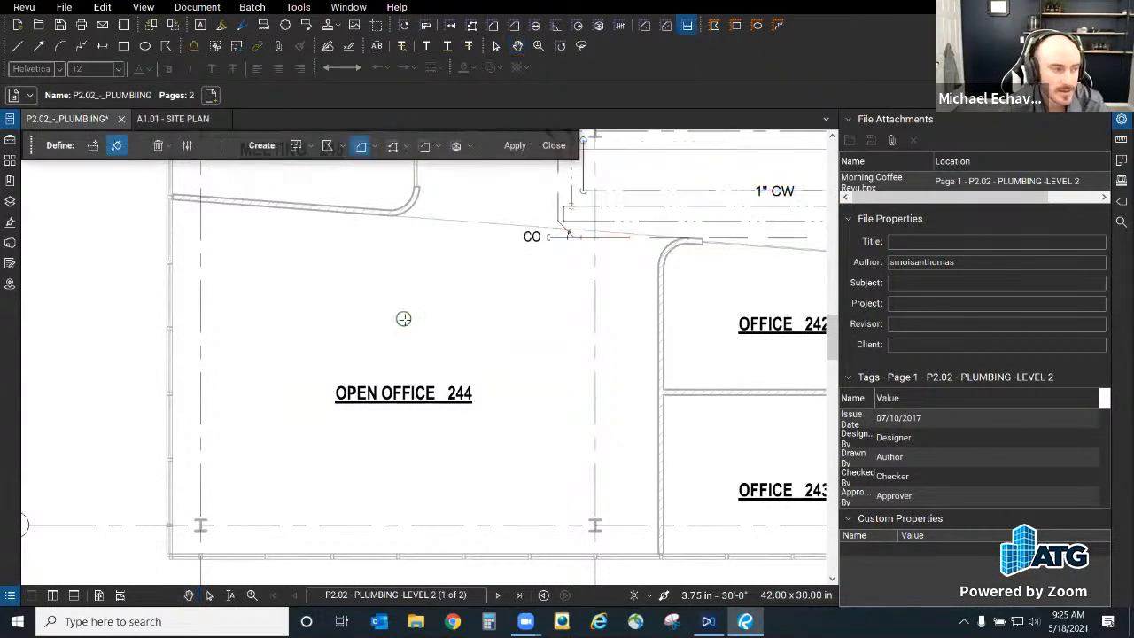
{"action": "left_click_drag", "start_coordinate": [403, 319], "coordinate": [404, 316]}
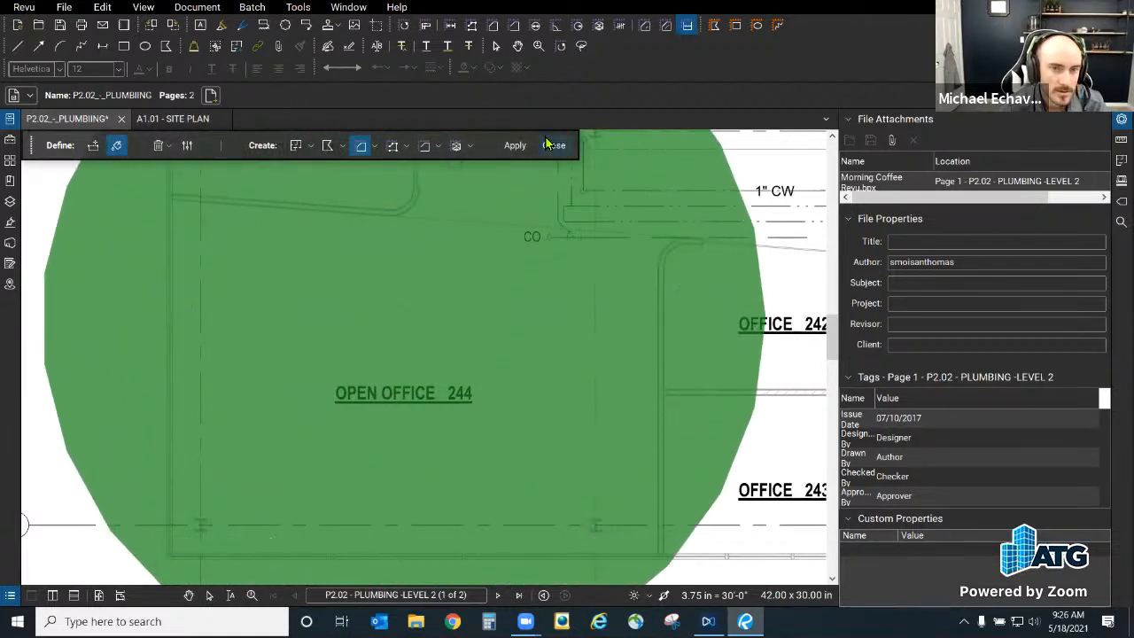
{"action": "left_click", "coordinate": [186, 146]}
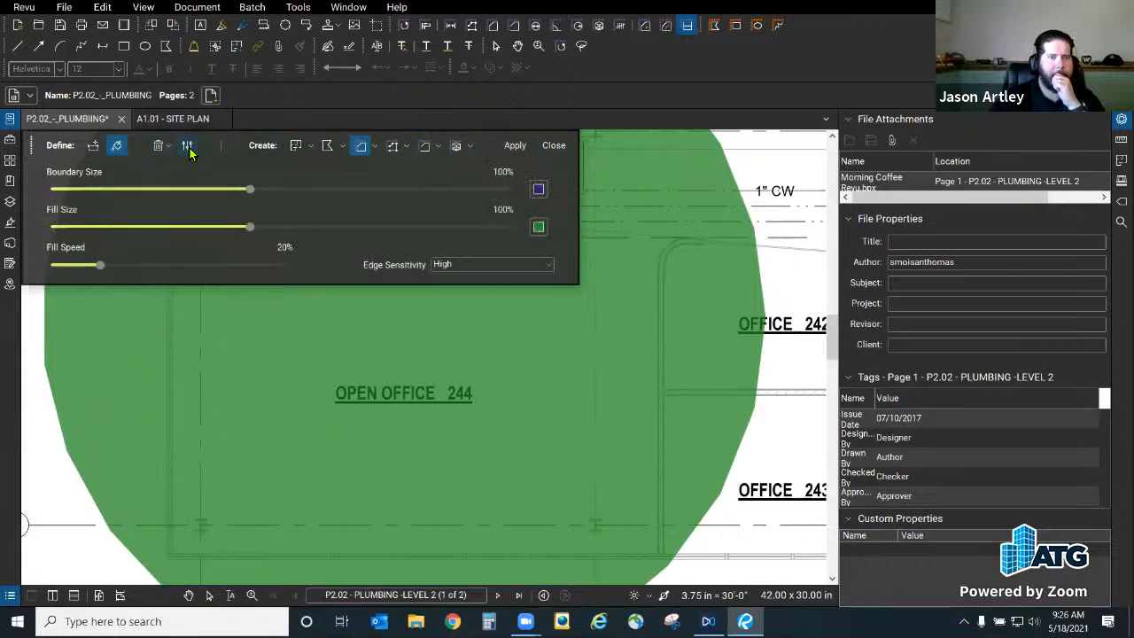
{"action": "left_click", "coordinate": [553, 145]}
Step: Pan to Meeting 210, brush a green Dynamic Fill through it, and open the fill settings
{"action": "scroll", "coordinate": [576, 358], "scroll_direction": "down", "scroll_amount": 3}
{"action": "mouse_move", "coordinate": [495, 389]}
{"action": "left_mouse_down"}
{"action": "mouse_move", "coordinate": [364, 488]}
{"action": "mouse_move", "coordinate": [384, 496]}
{"action": "mouse_move", "coordinate": [531, 395]}
{"action": "mouse_move", "coordinate": [179, 520]}
{"action": "left_mouse_up"}
{"action": "left_click_drag", "start_coordinate": [559, 284], "coordinate": [331, 501]}
{"action": "scroll", "coordinate": [556, 343], "scroll_direction": "up", "scroll_amount": 8}
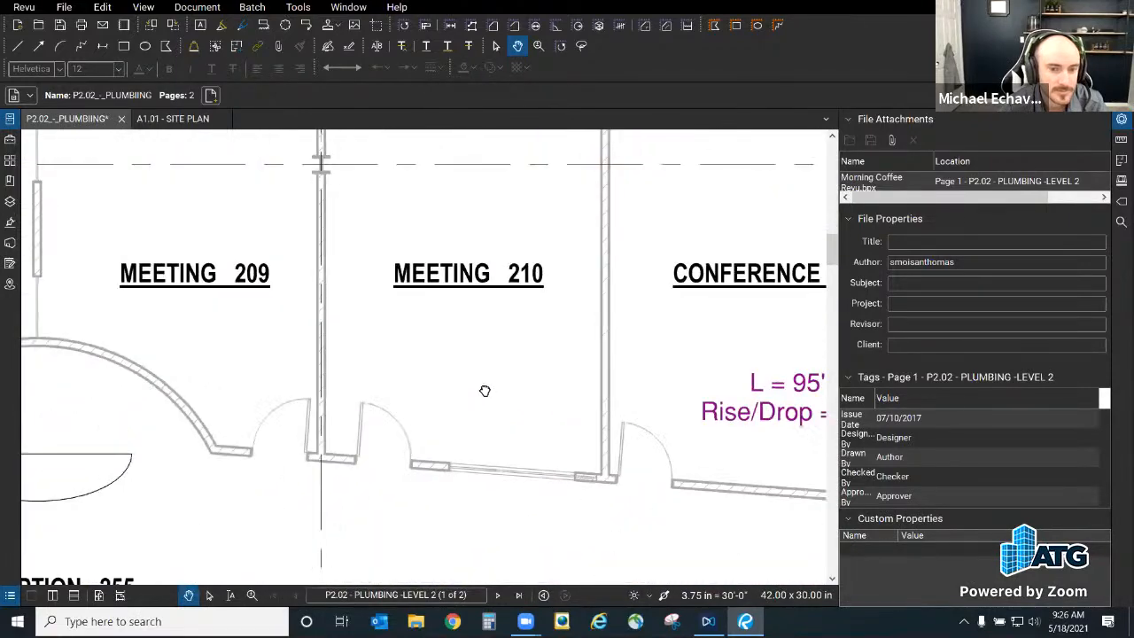
{"action": "left_click_drag", "start_coordinate": [485, 391], "coordinate": [476, 448]}
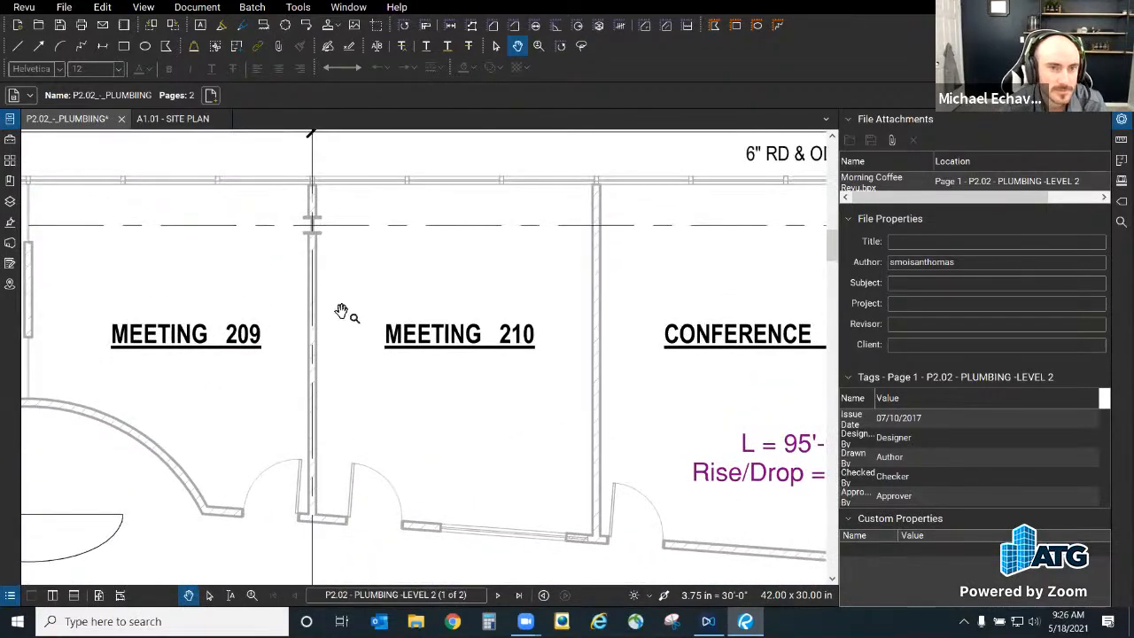
{"action": "key", "text": "j"}
{"action": "left_click", "coordinate": [117, 148]}
{"action": "mouse_move", "coordinate": [346, 203]}
{"action": "left_mouse_down"}
{"action": "mouse_move", "coordinate": [549, 228]}
{"action": "mouse_move", "coordinate": [573, 464]}
{"action": "mouse_move", "coordinate": [357, 462]}
{"action": "left_mouse_up"}
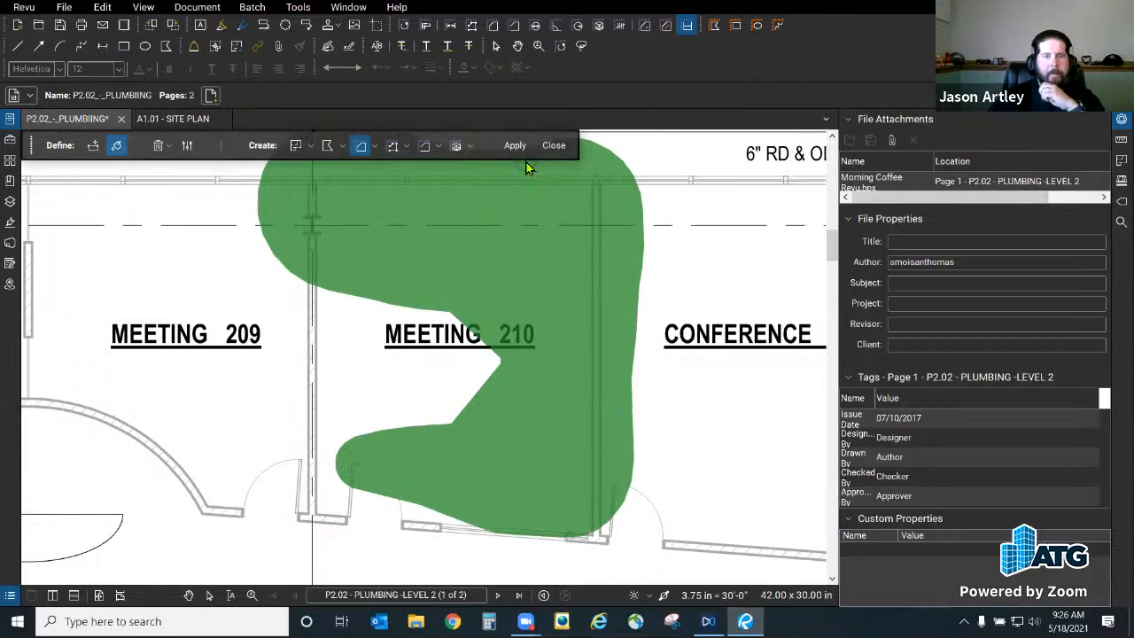
{"action": "left_click", "coordinate": [189, 147]}
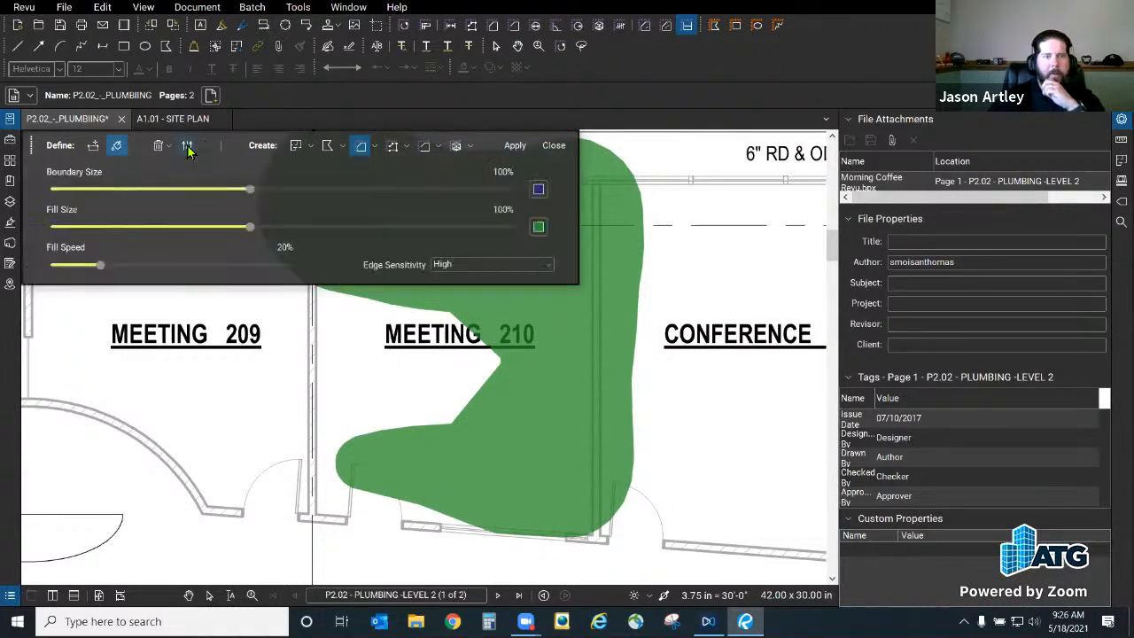
Step: Discard the green Dynamic Fill preview in Meeting 210 and open the Revu Administrator
{"action": "left_click", "coordinate": [553, 145]}
{"action": "left_click", "coordinate": [24, 7]}
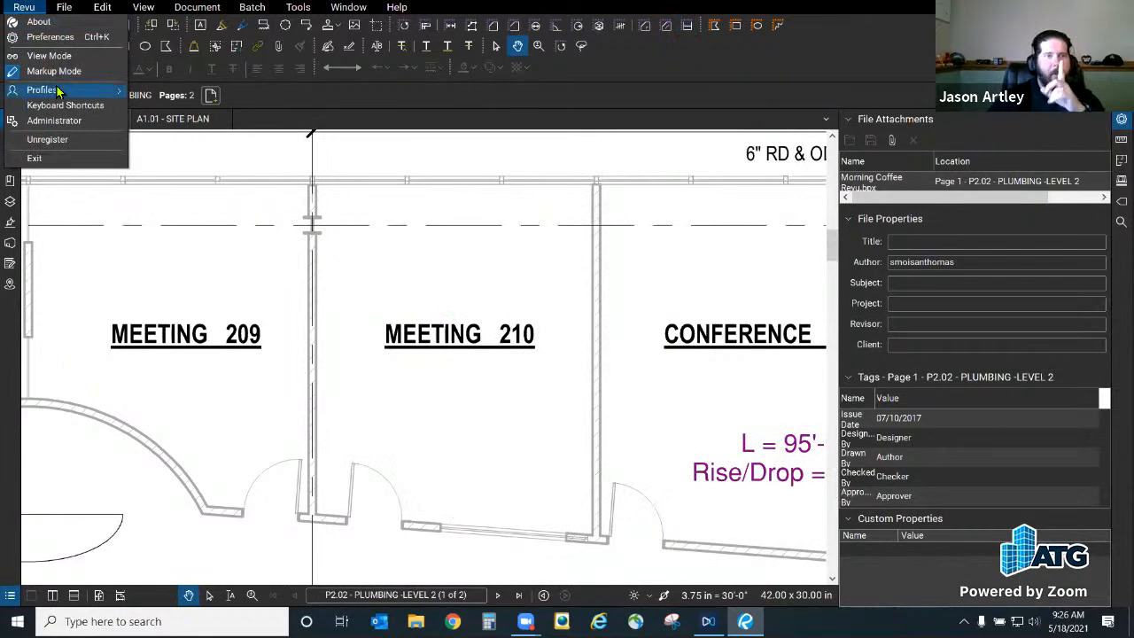
{"action": "mouse_move", "coordinate": [57, 91]}
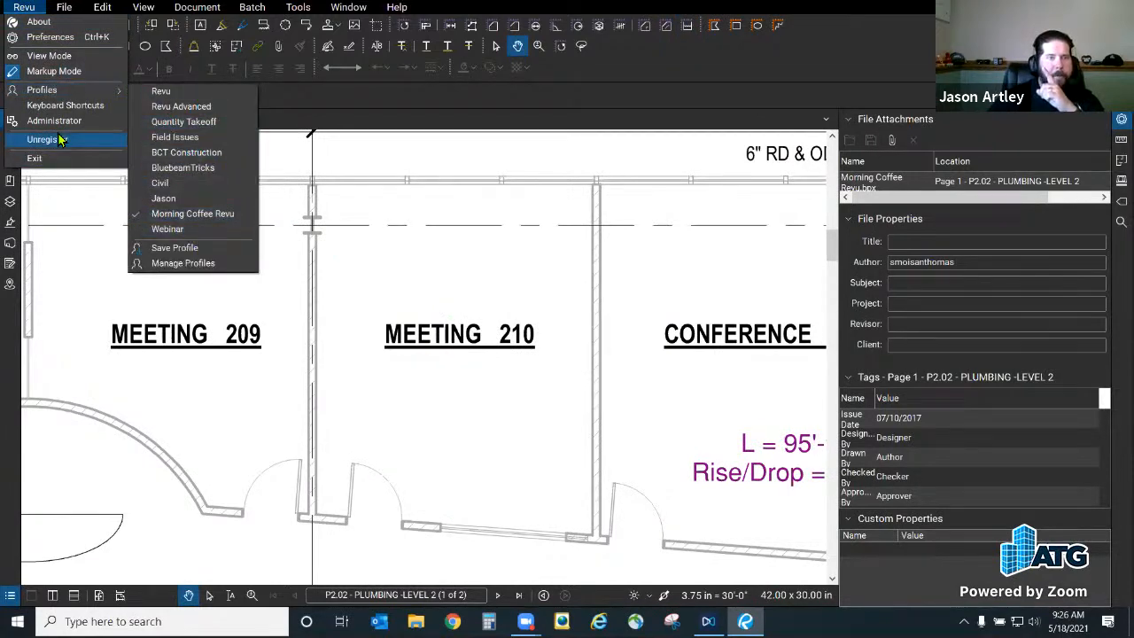
{"action": "left_click", "coordinate": [75, 124]}
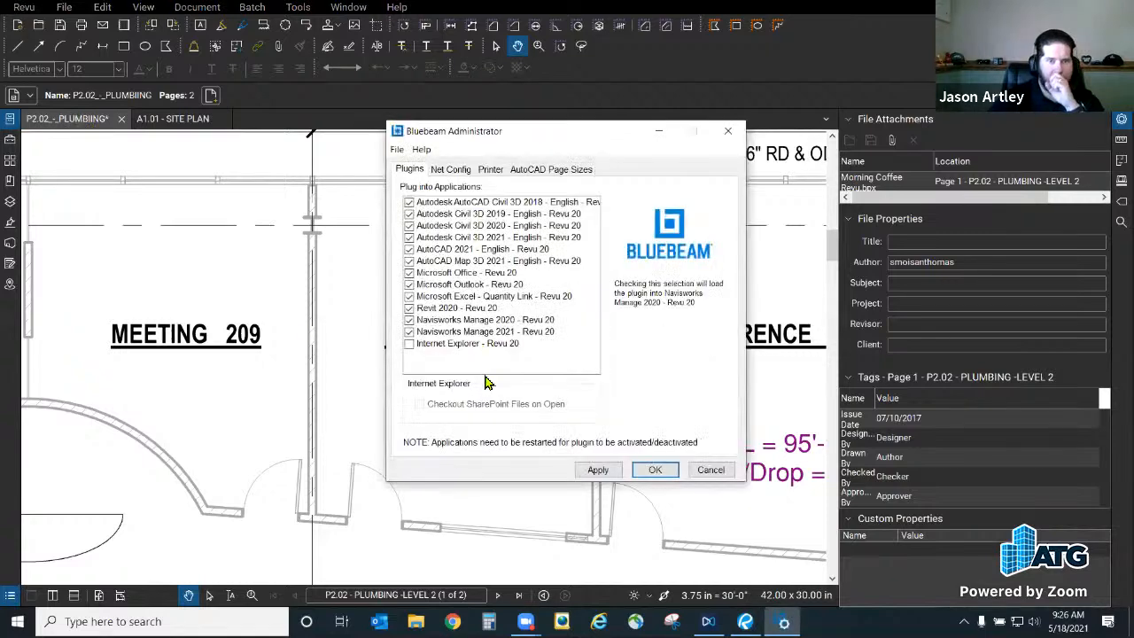
Step: Review the Administrator's Net Config and Help options, then cancel without changes
{"action": "left_click", "coordinate": [448, 174]}
{"action": "left_click", "coordinate": [398, 150]}
{"action": "mouse_move", "coordinate": [422, 156]}
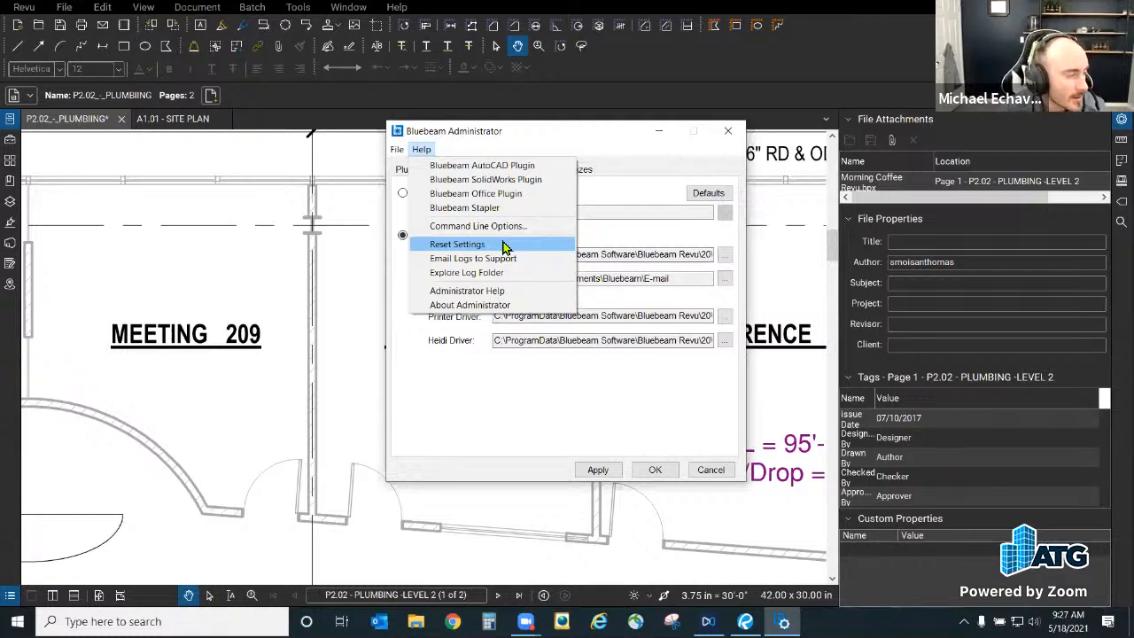
{"action": "left_click", "coordinate": [711, 469]}
{"action": "left_click", "coordinate": [711, 469]}
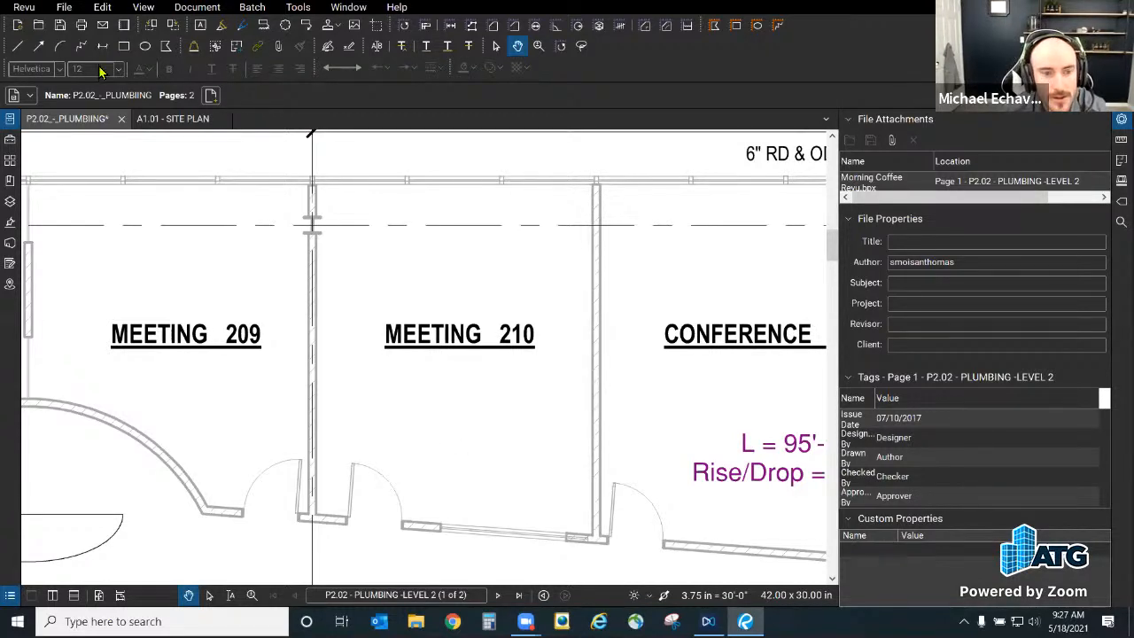
Step: Draw a short red line inside Meeting 210, check its context options, then return to A1.01 - SITE PLAN
{"action": "left_click", "coordinate": [17, 46]}
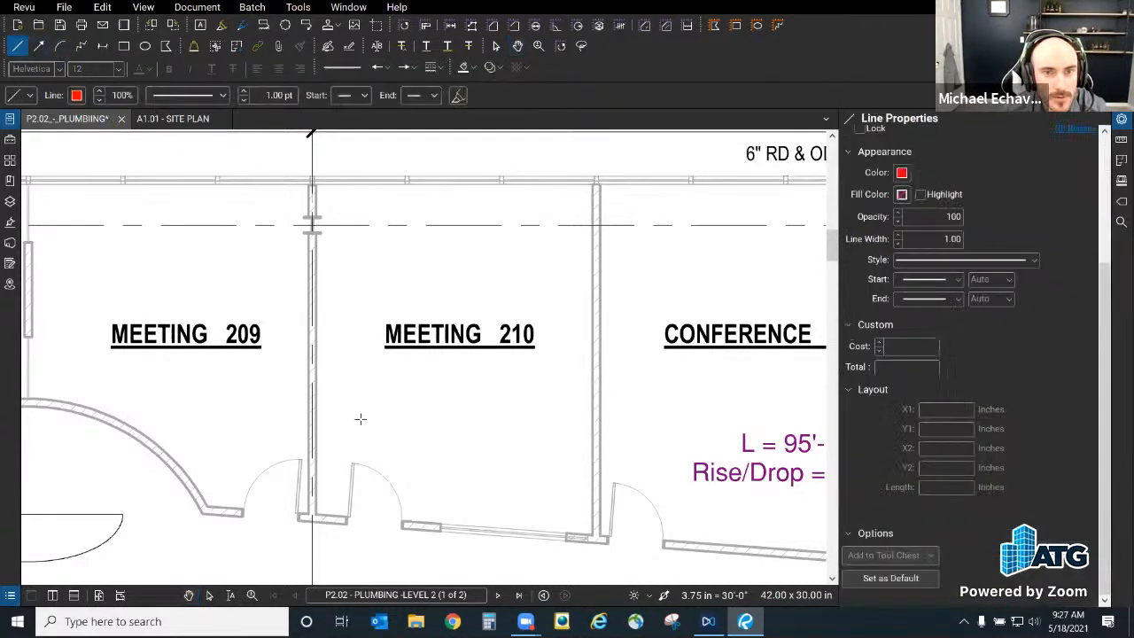
{"action": "left_click", "coordinate": [510, 393]}
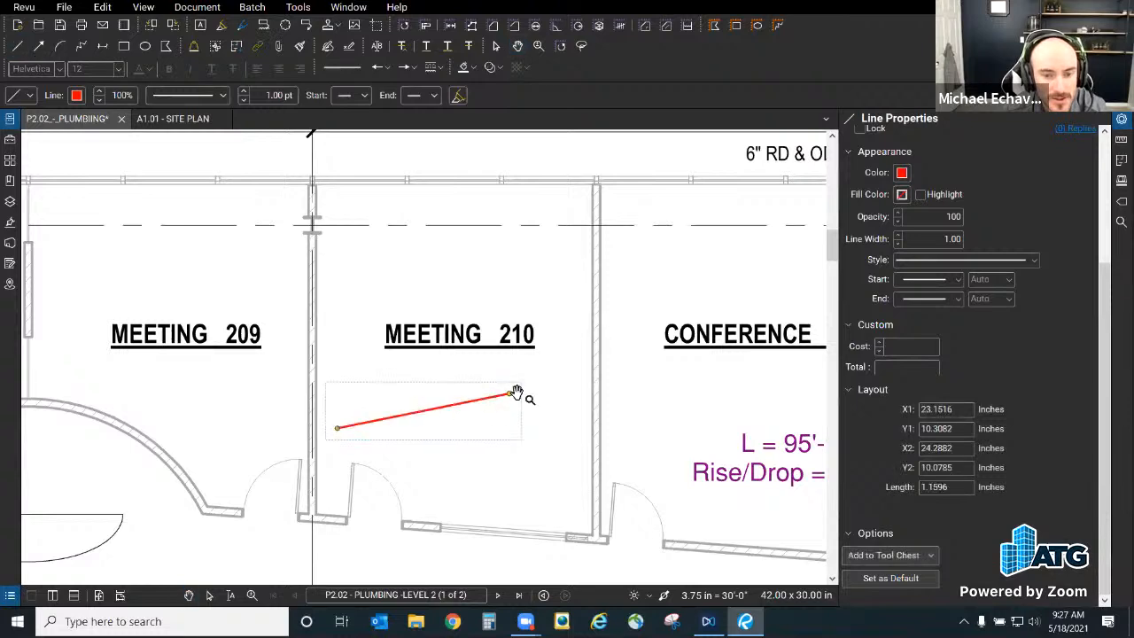
{"action": "key", "text": "Escape"}
{"action": "left_click", "coordinate": [425, 413]}
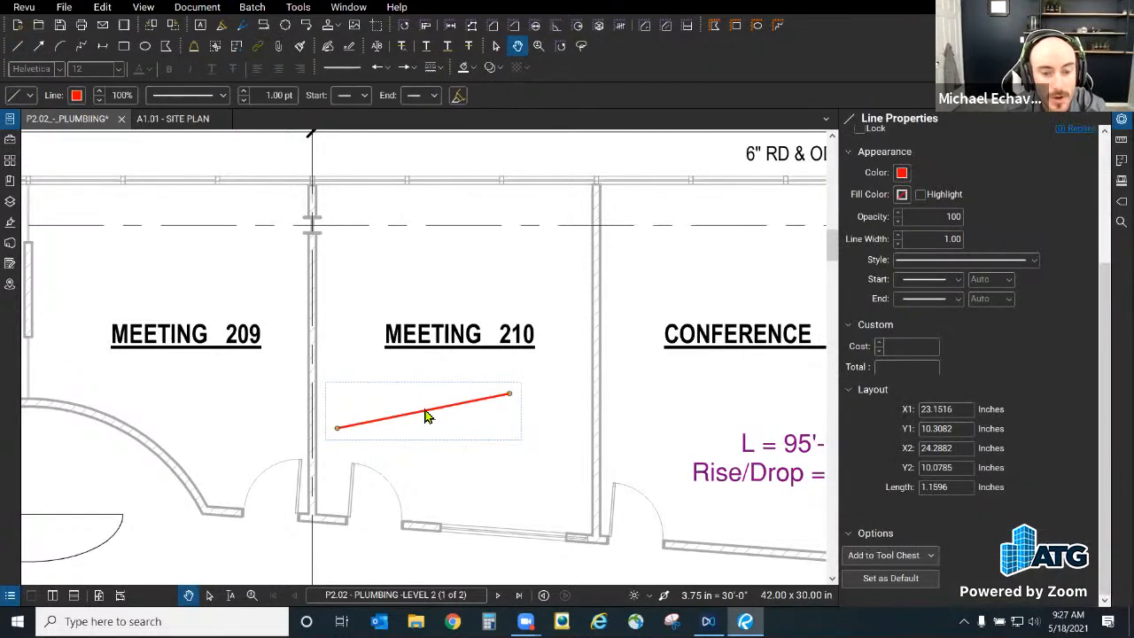
{"action": "right_click", "coordinate": [425, 414]}
{"action": "key", "text": "Escape"}
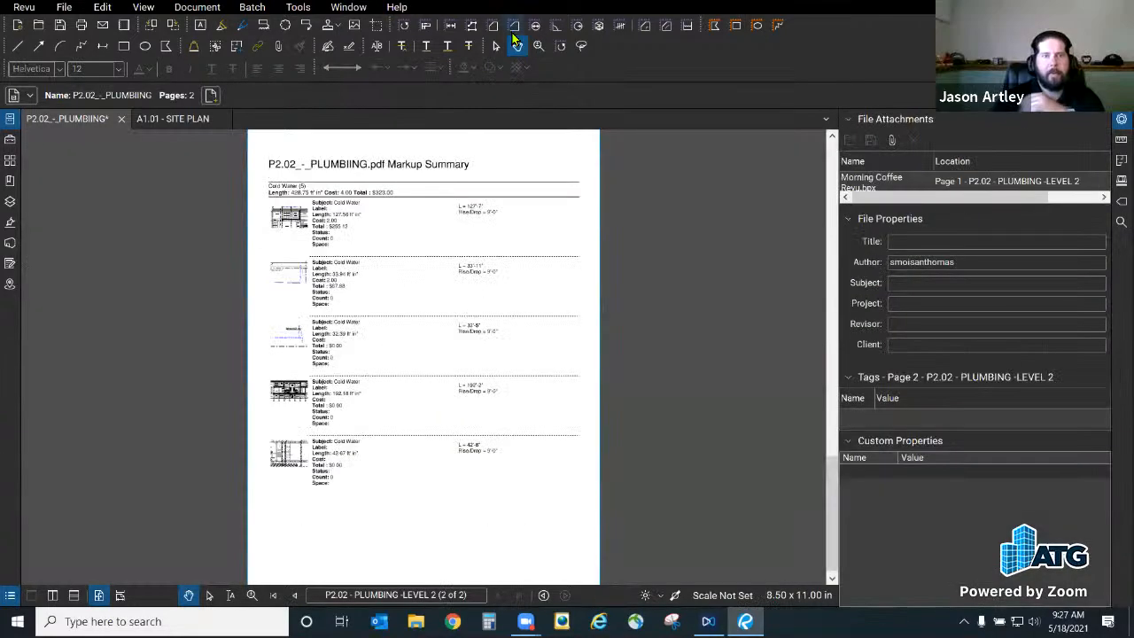
{"action": "left_click", "coordinate": [175, 118]}
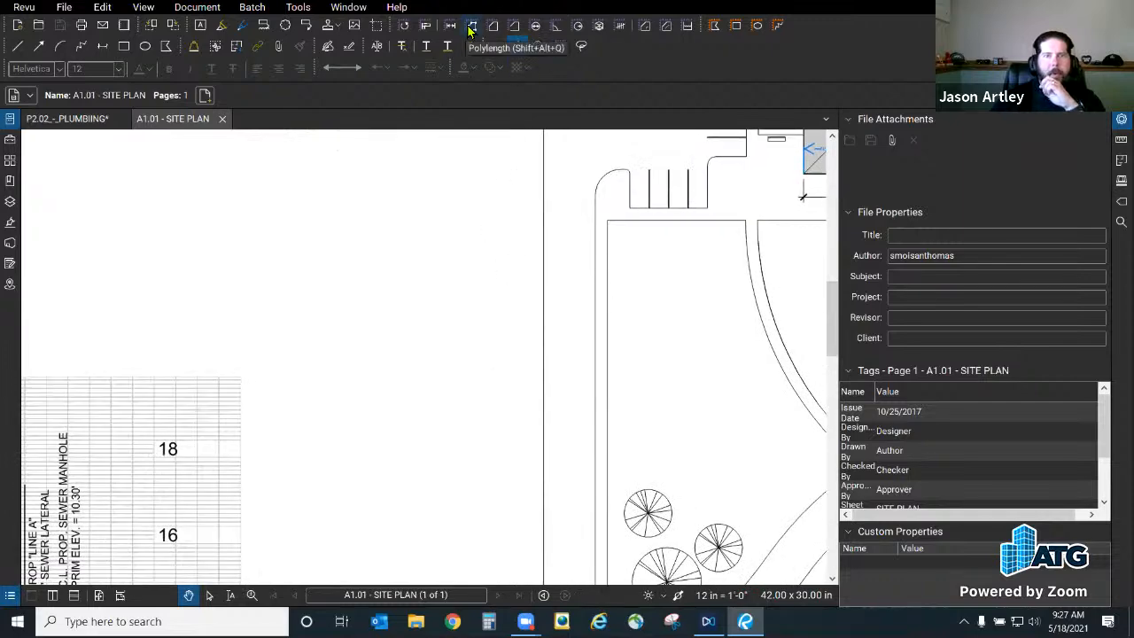
Step: Measure a seven-point red zigzag polylength across the A1.01 site plan
{"action": "left_click", "coordinate": [472, 25]}
{"action": "left_click", "coordinate": [204, 240]}
{"action": "left_click", "coordinate": [391, 184]}
{"action": "left_click", "coordinate": [344, 323]}
{"action": "left_click", "coordinate": [445, 312]}
{"action": "left_click", "coordinate": [386, 429]}
{"action": "left_click", "coordinate": [454, 450]}
{"action": "double_click", "coordinate": [362, 535]}
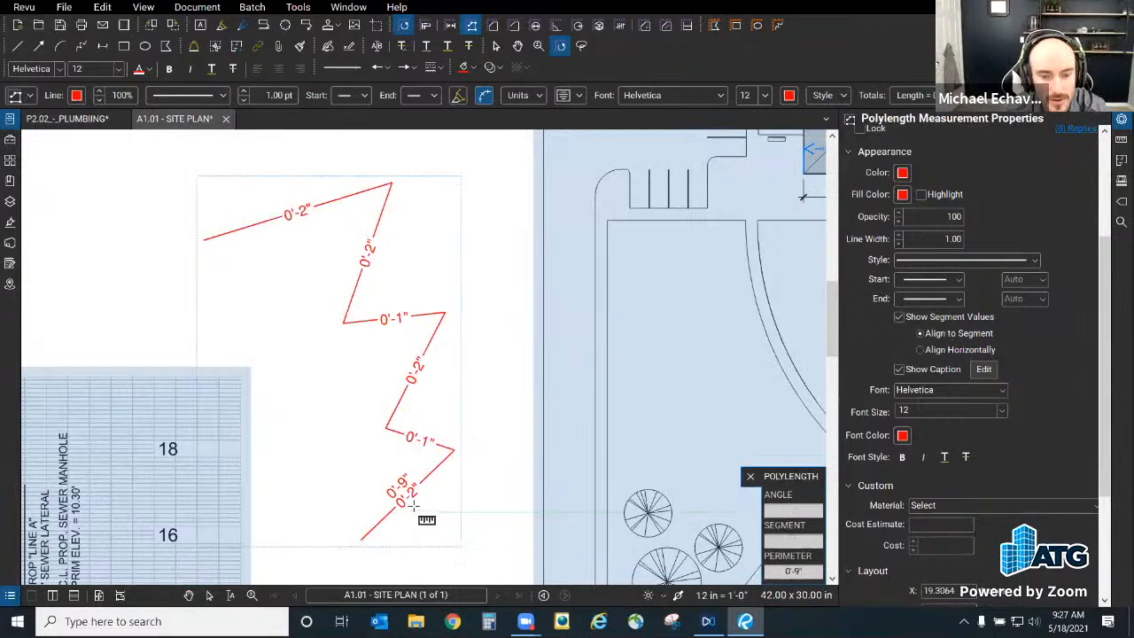
{"action": "key", "text": "Escape"}
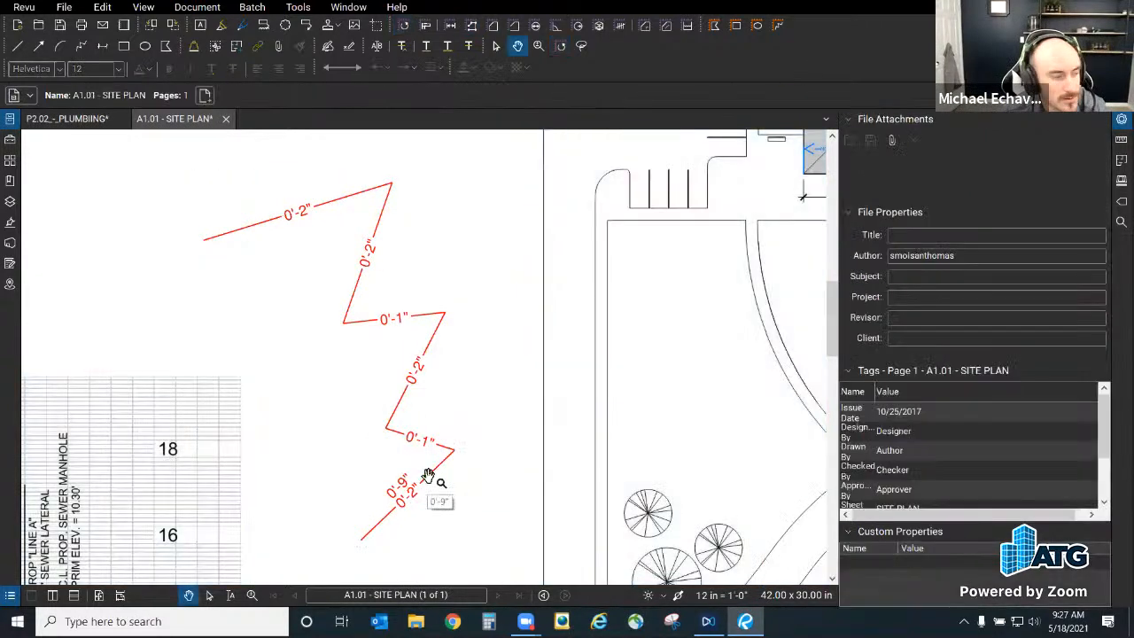
{"action": "left_click", "coordinate": [436, 471]}
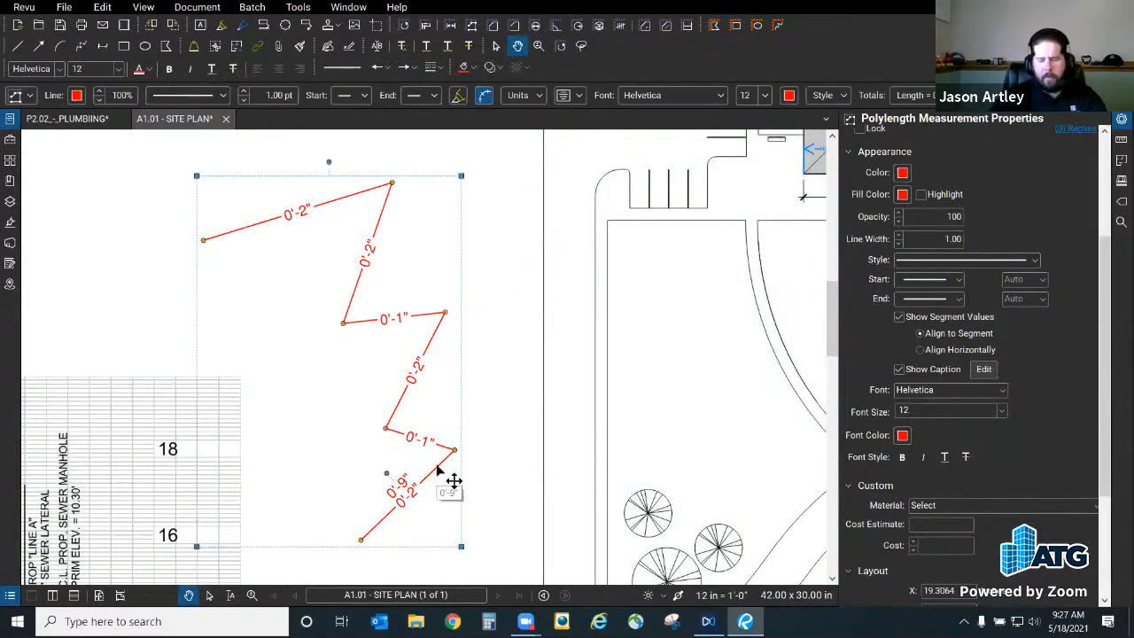
{"action": "scroll", "coordinate": [506, 379], "scroll_direction": "down", "scroll_amount": 4}
{"action": "key", "text": "Escape"}
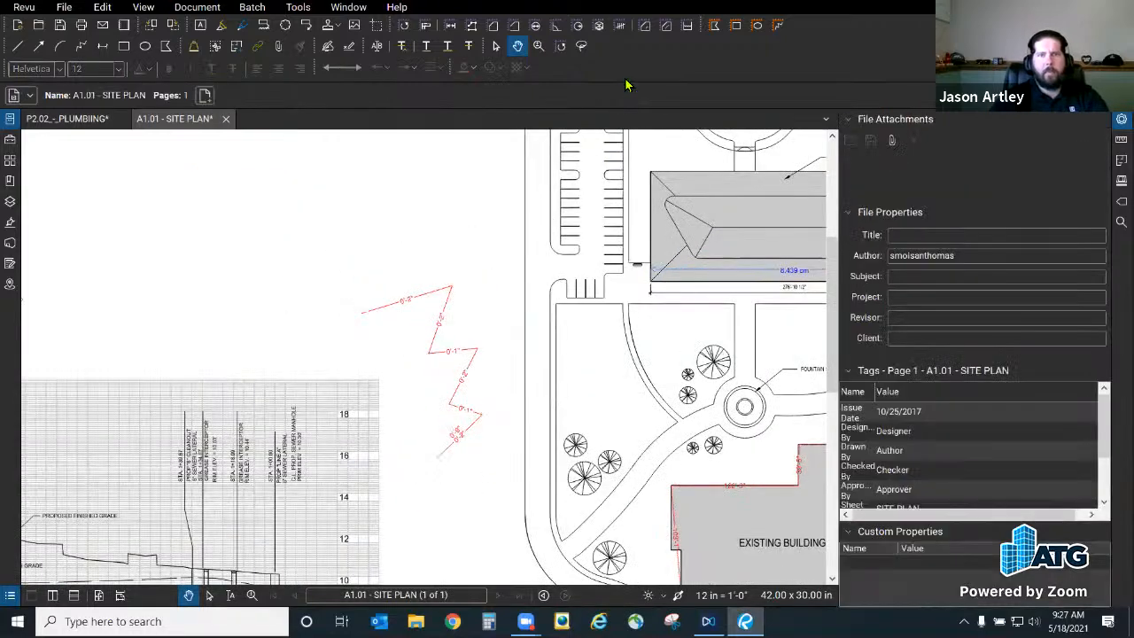
Step: Start two new polylength measurements above the zigzag, abandoning both unfinished
{"action": "left_click", "coordinate": [413, 233]}
{"action": "left_click", "coordinate": [288, 209]}
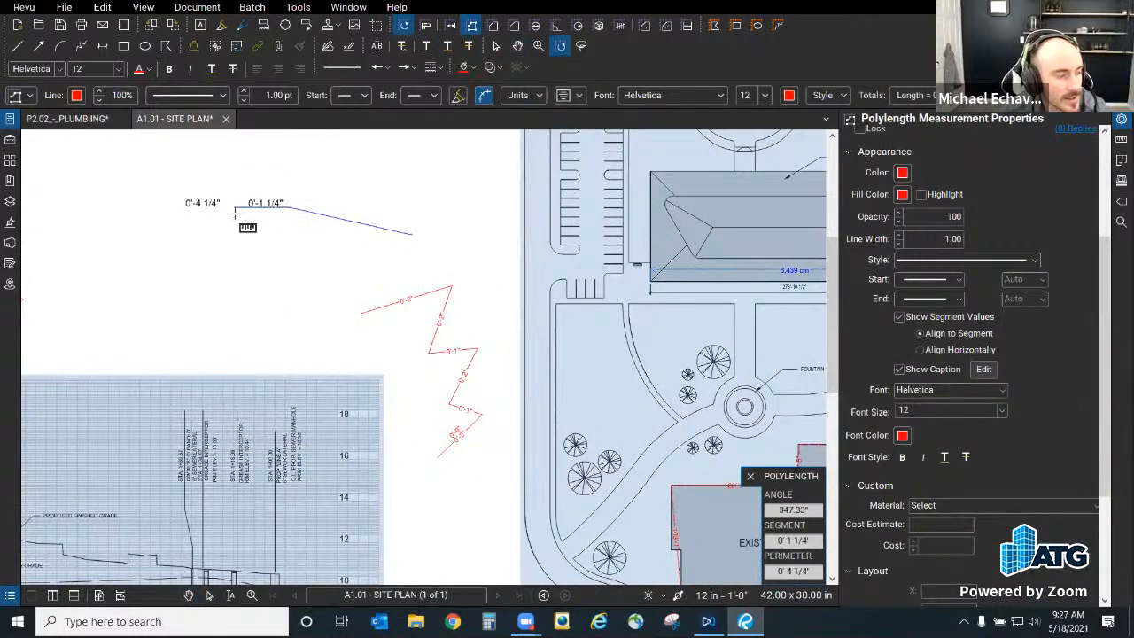
{"action": "key", "text": "Escape"}
{"action": "right_click", "coordinate": [195, 240]}
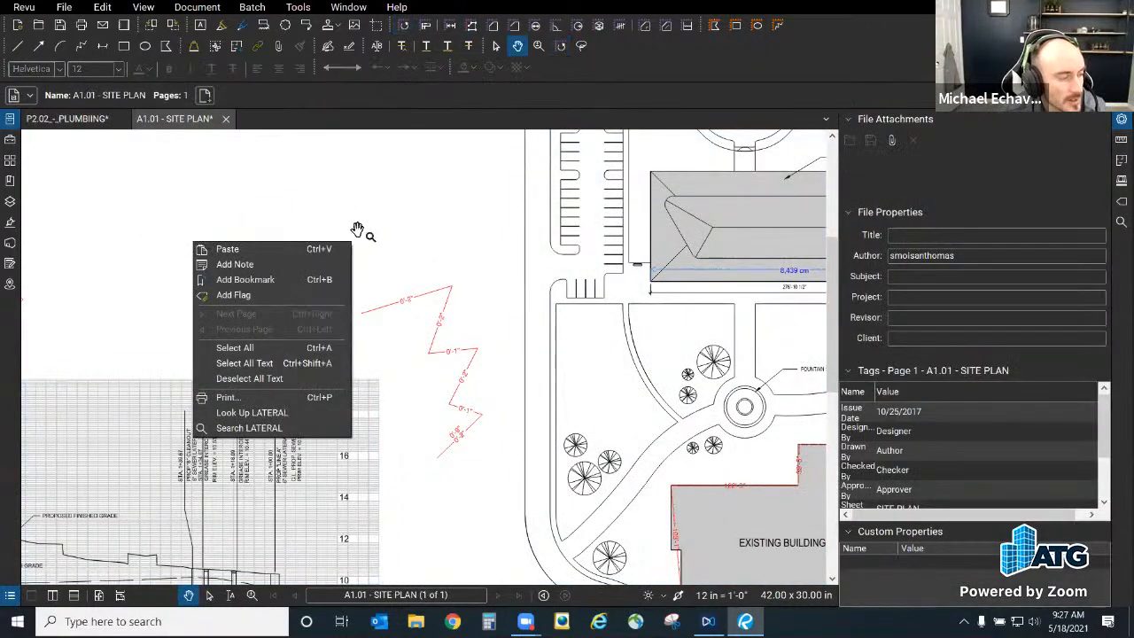
{"action": "left_click", "coordinate": [387, 239]}
{"action": "left_click", "coordinate": [471, 25]}
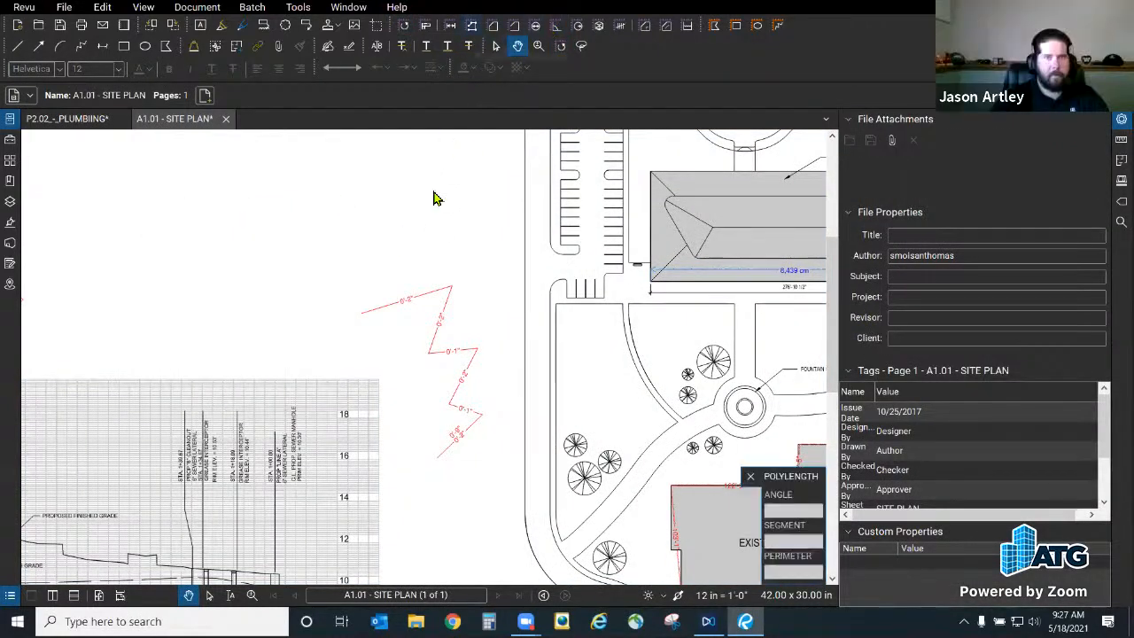
{"action": "left_click", "coordinate": [422, 247]}
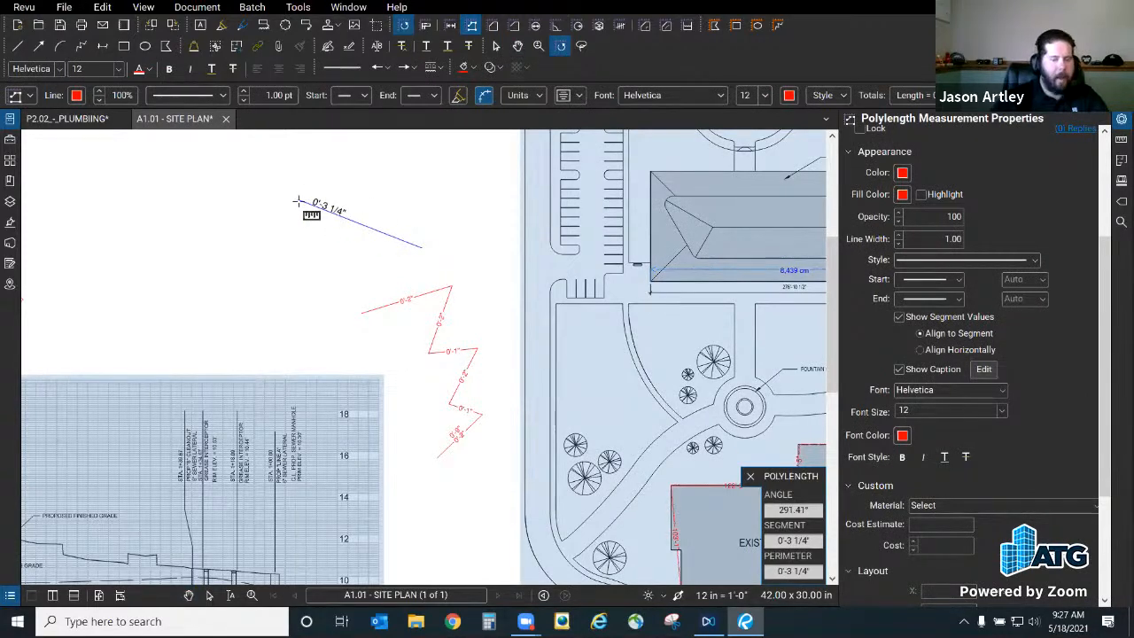
{"action": "left_click", "coordinate": [302, 215]}
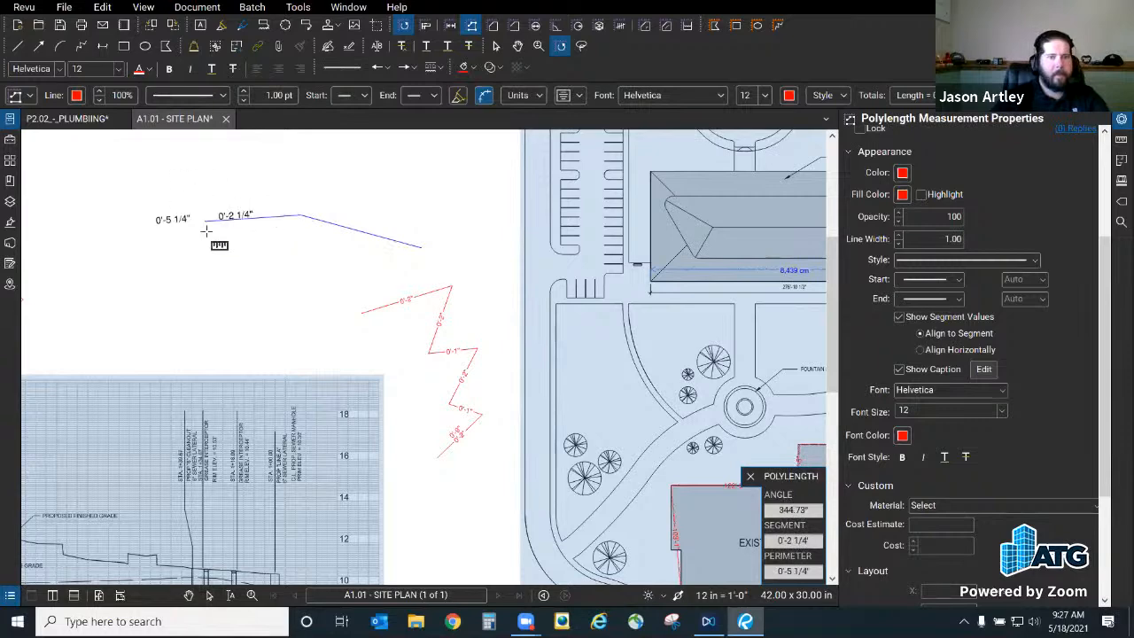
{"action": "key", "text": "a"}
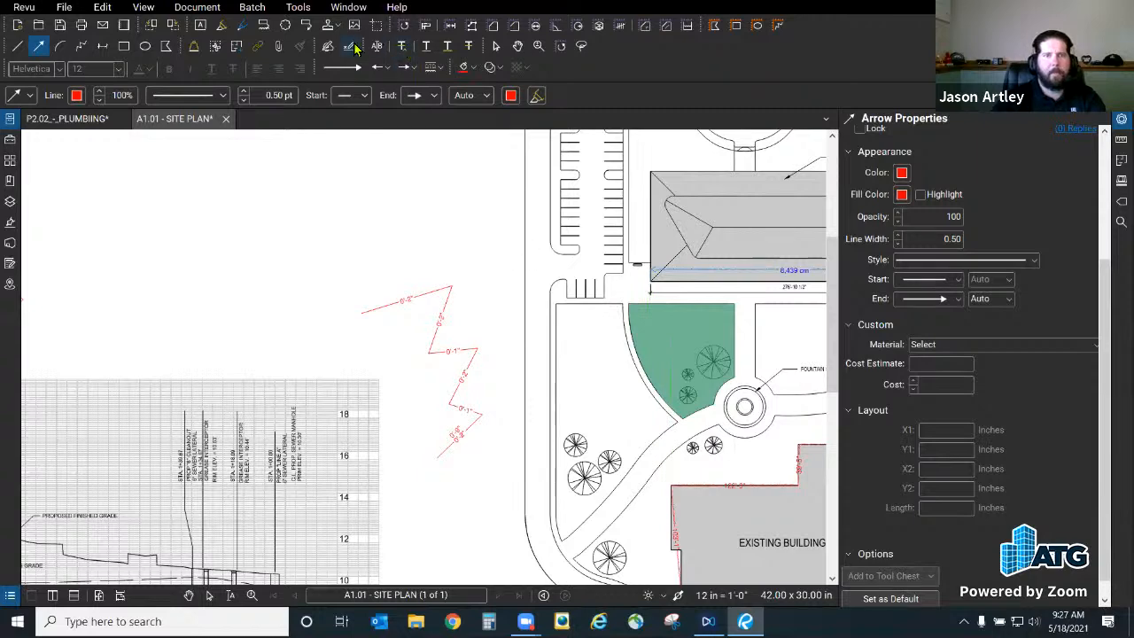
Step: Measure a three-point, two-segment polylength above the zigzag and select it
{"action": "left_click", "coordinate": [472, 25]}
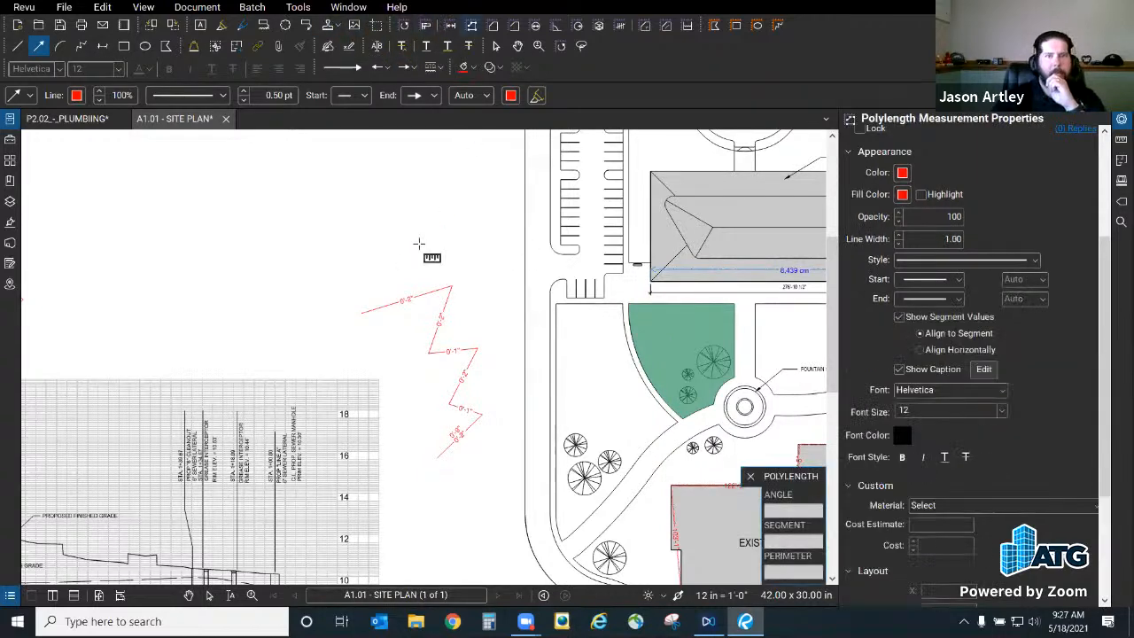
{"action": "left_click", "coordinate": [423, 240]}
{"action": "left_click", "coordinate": [299, 213]}
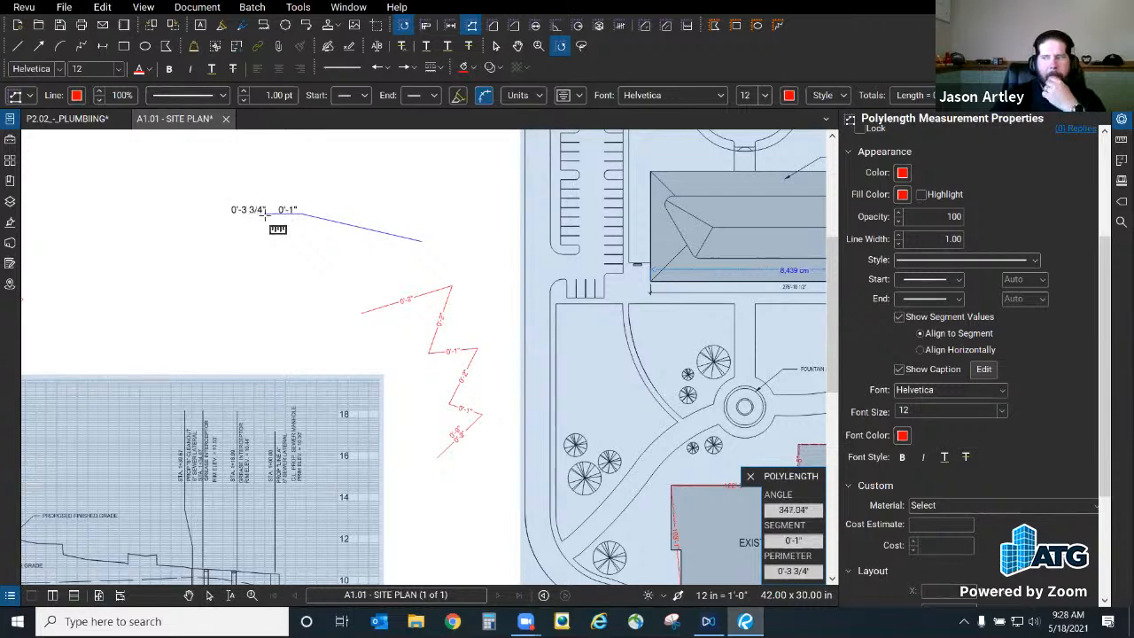
{"action": "left_click", "coordinate": [229, 202]}
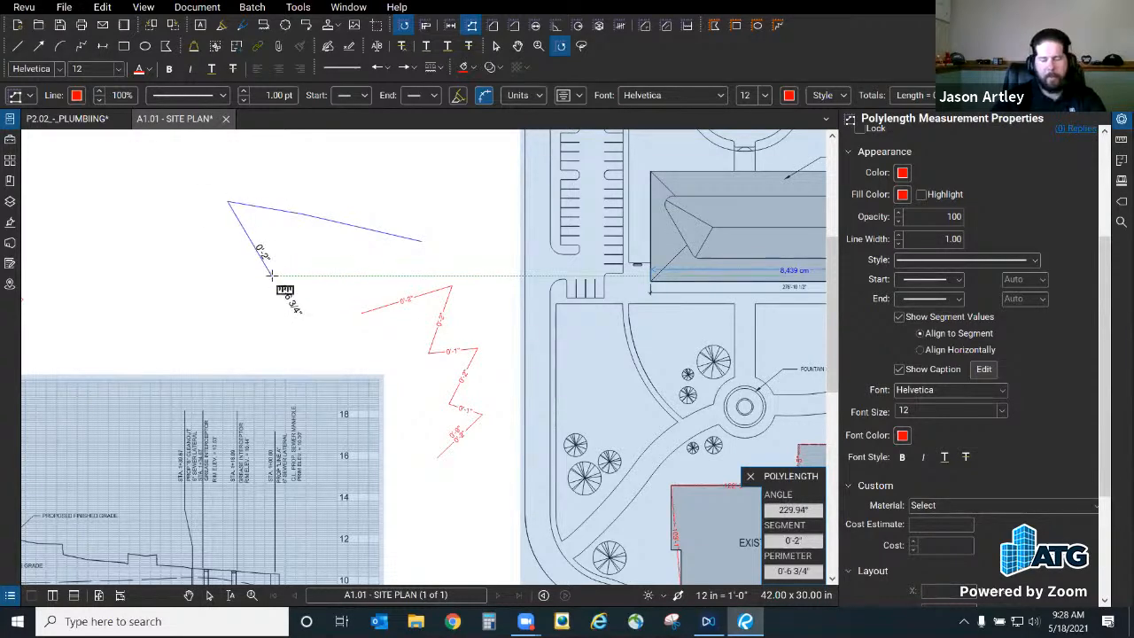
{"action": "key", "text": "Return"}
{"action": "key", "text": "Escape"}
{"action": "left_click", "coordinate": [334, 227]}
Step: Convert the polyline's end segment to an arc and drag its handles into a smooth curve
{"action": "right_click", "coordinate": [333, 227]}
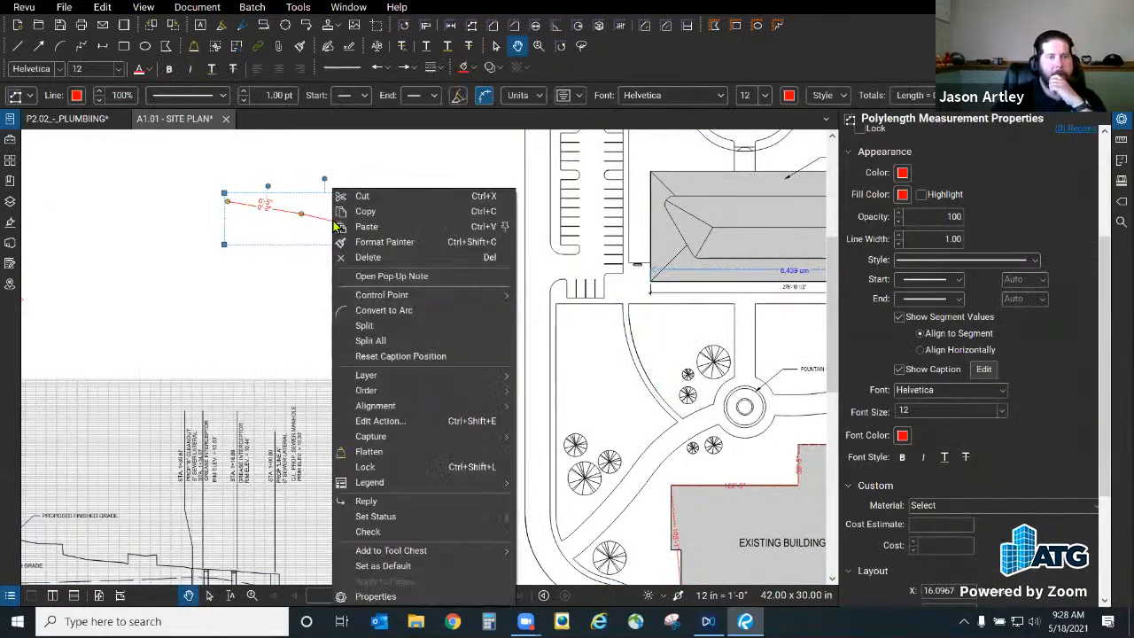
{"action": "left_click", "coordinate": [409, 316]}
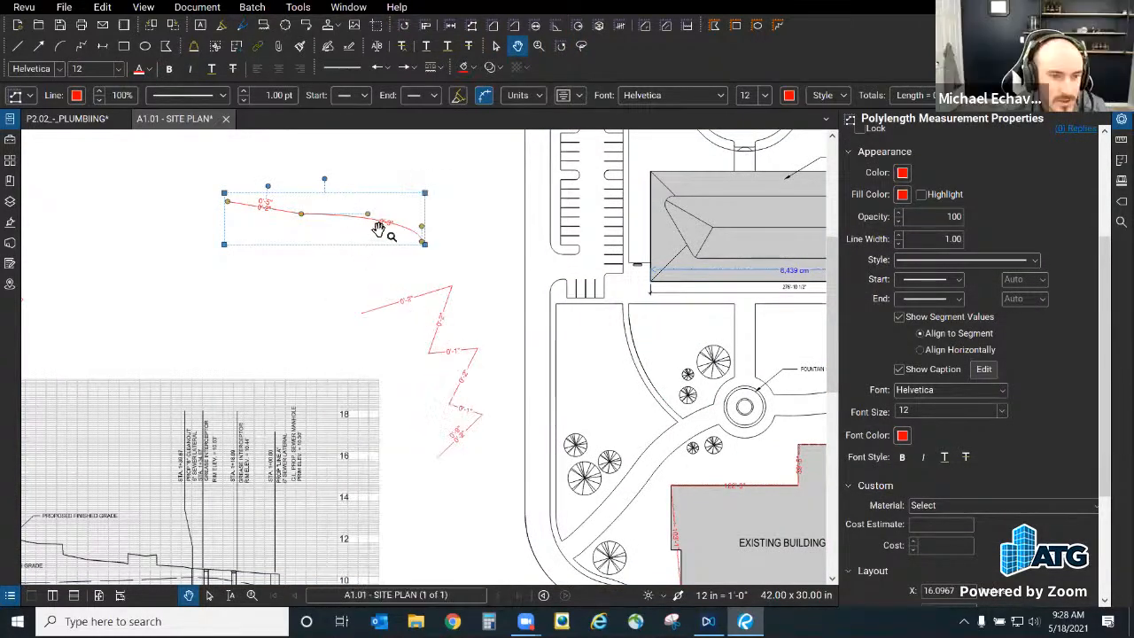
{"action": "scroll", "coordinate": [377, 227], "scroll_direction": "up", "scroll_amount": 3}
{"action": "left_click_drag", "start_coordinate": [362, 203], "coordinate": [312, 251]}
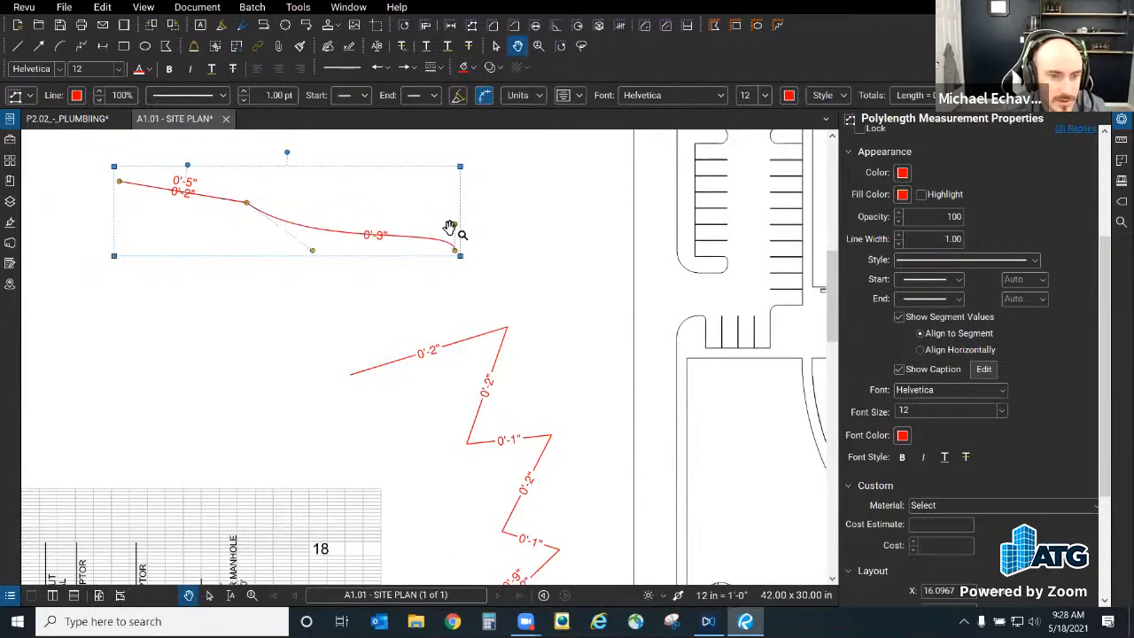
{"action": "left_click_drag", "start_coordinate": [456, 228], "coordinate": [534, 157]}
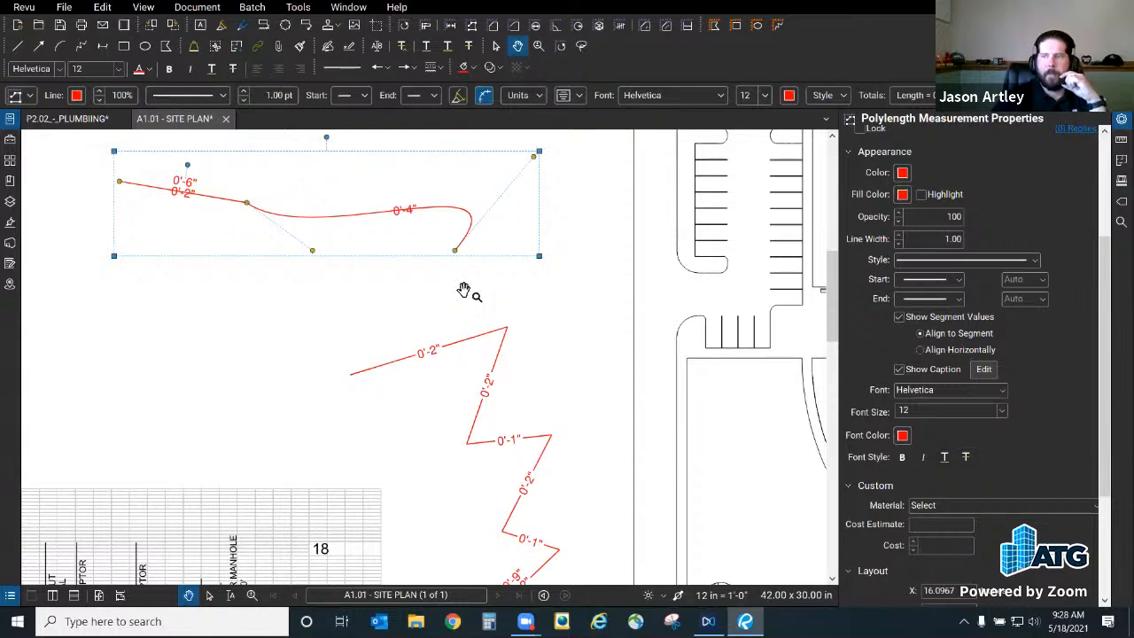
{"action": "scroll", "coordinate": [492, 344], "scroll_direction": "down", "scroll_amount": 3}
{"action": "scroll", "coordinate": [489, 341], "scroll_direction": "up", "scroll_amount": 1}
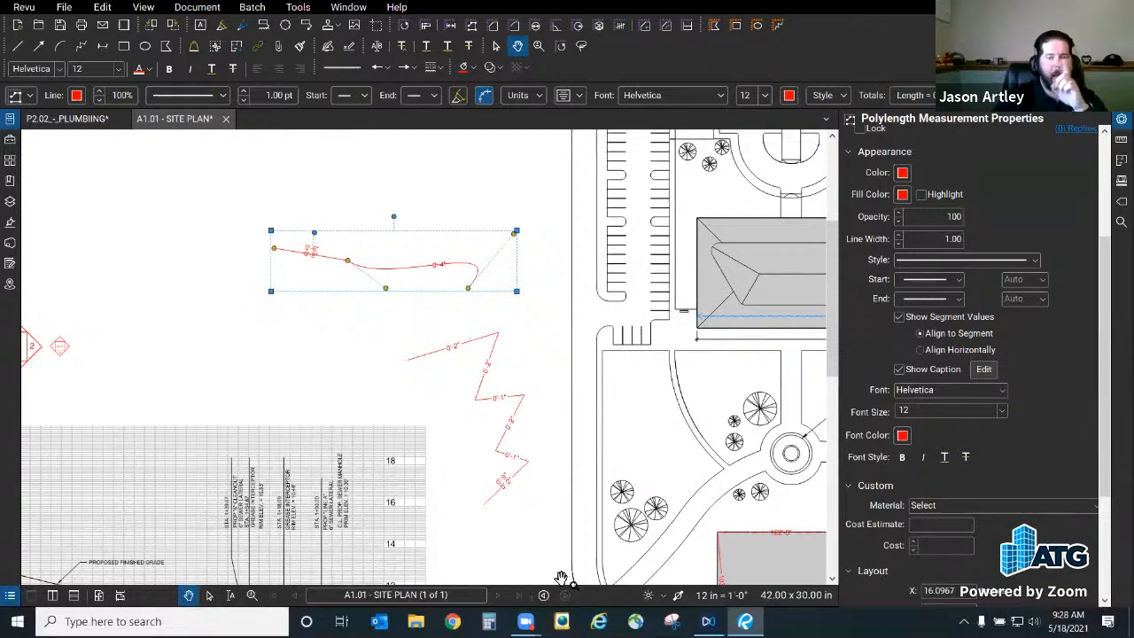
{"action": "mouse_move", "coordinate": [526, 621]}
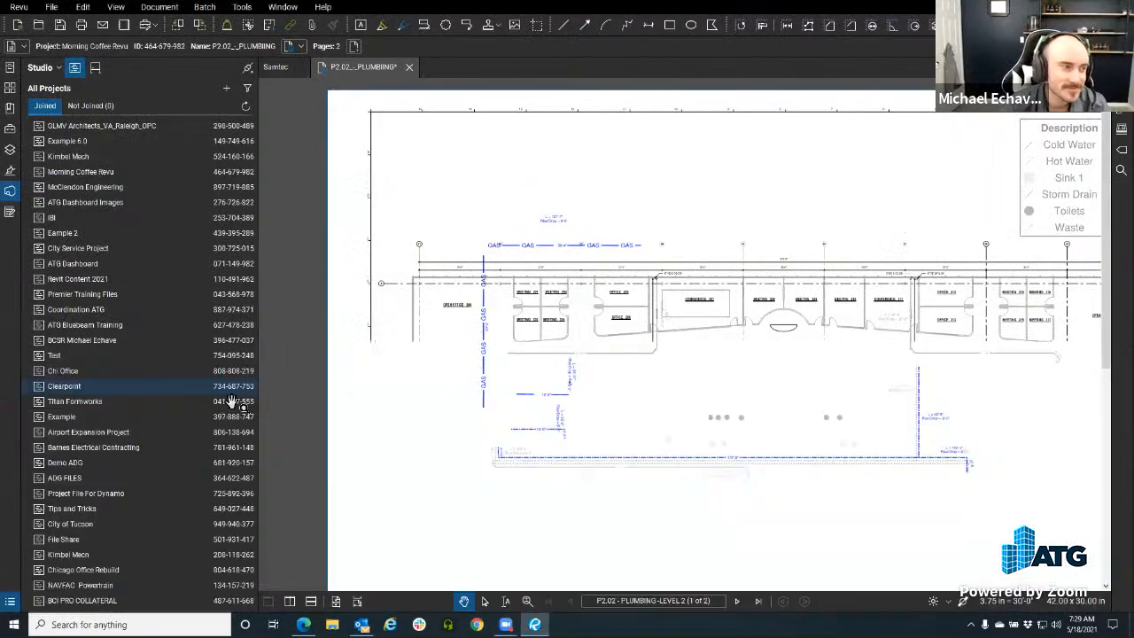
Step: Collapse the Studio All Projects panel beside the P2.02 plumbing sheet
{"action": "left_click", "coordinate": [10, 191]}
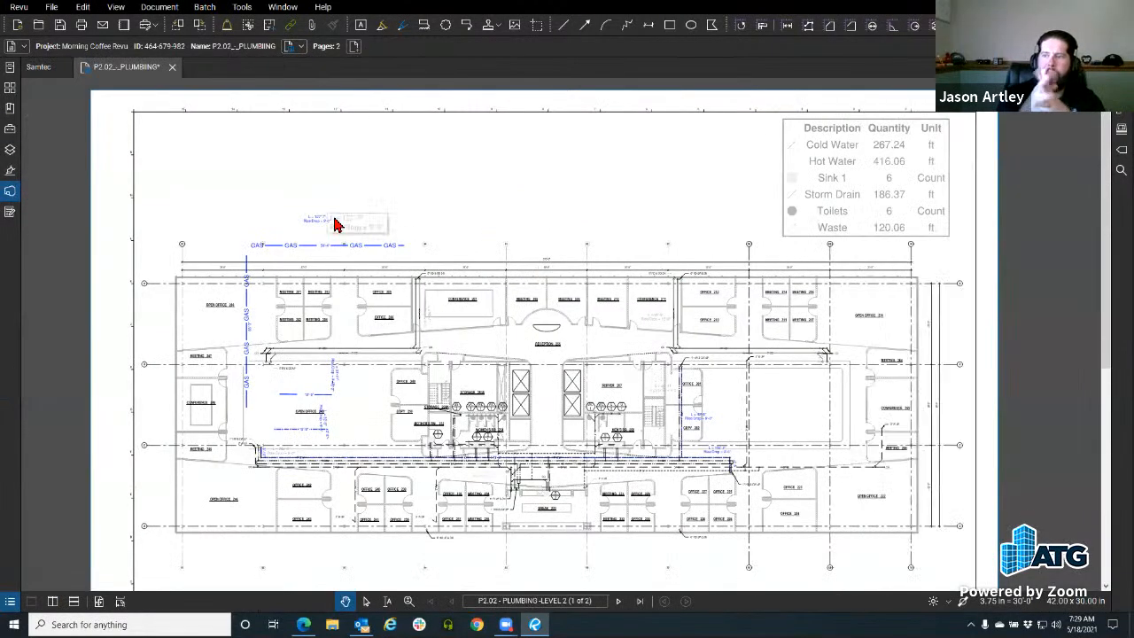
{"action": "scroll", "coordinate": [355, 195], "scroll_direction": "up", "scroll_amount": 3}
{"action": "scroll", "coordinate": [359, 152], "scroll_direction": "down", "scroll_amount": 1}
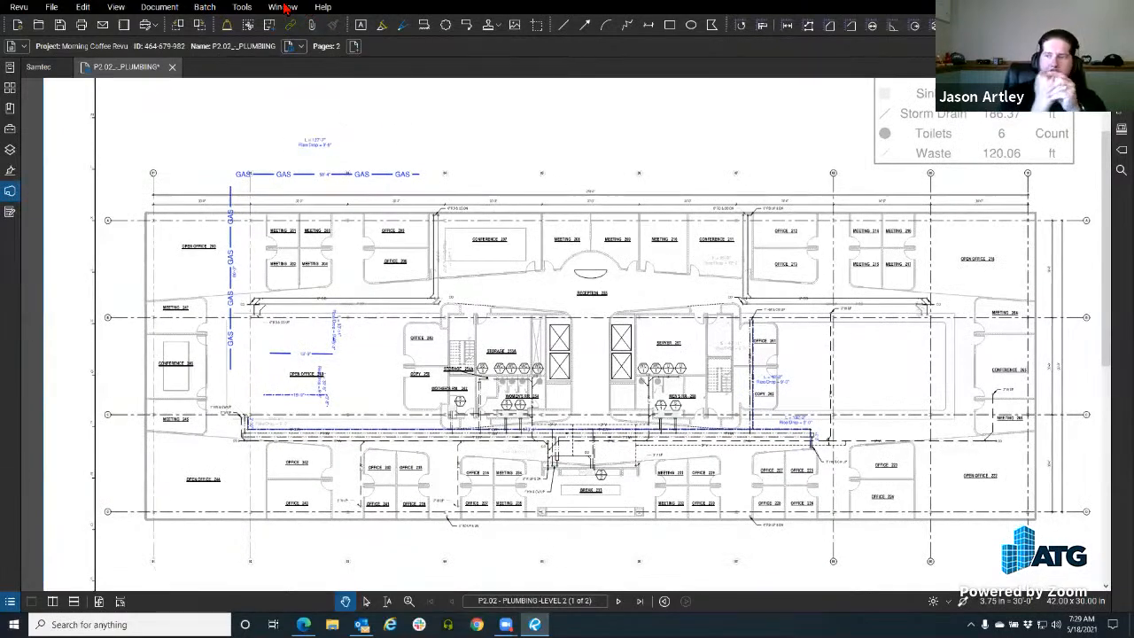
Step: View the About Revu window showing version 20.2.20 Extreme, then close it with OK
{"action": "left_click", "coordinate": [321, 7]}
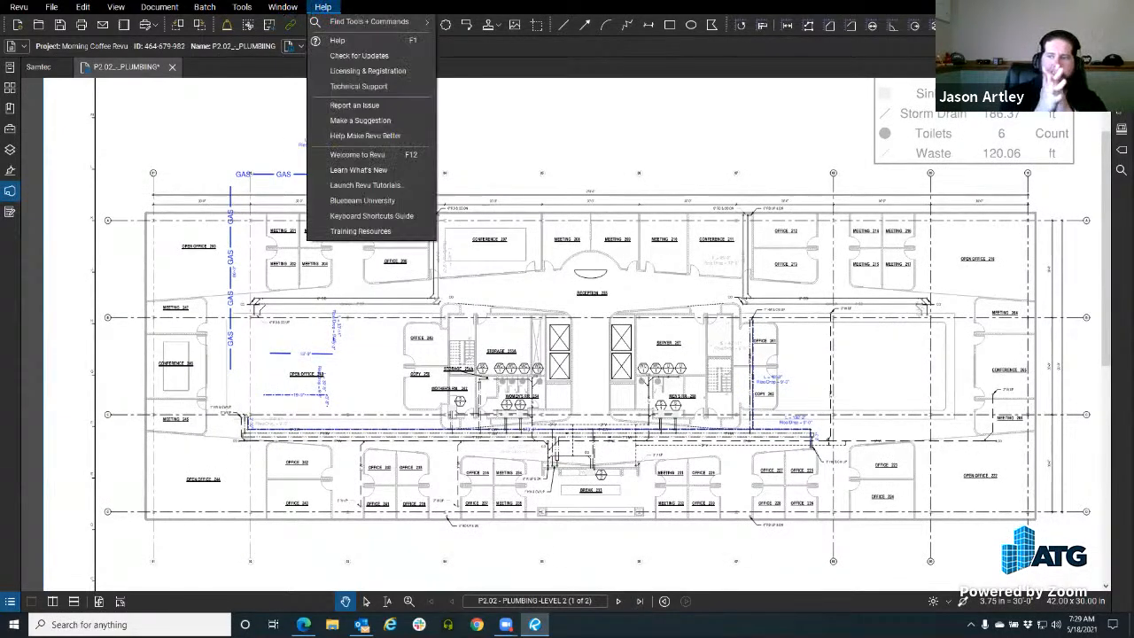
{"action": "left_click", "coordinate": [18, 8]}
{"action": "left_click", "coordinate": [19, 8]}
{"action": "left_click", "coordinate": [29, 21]}
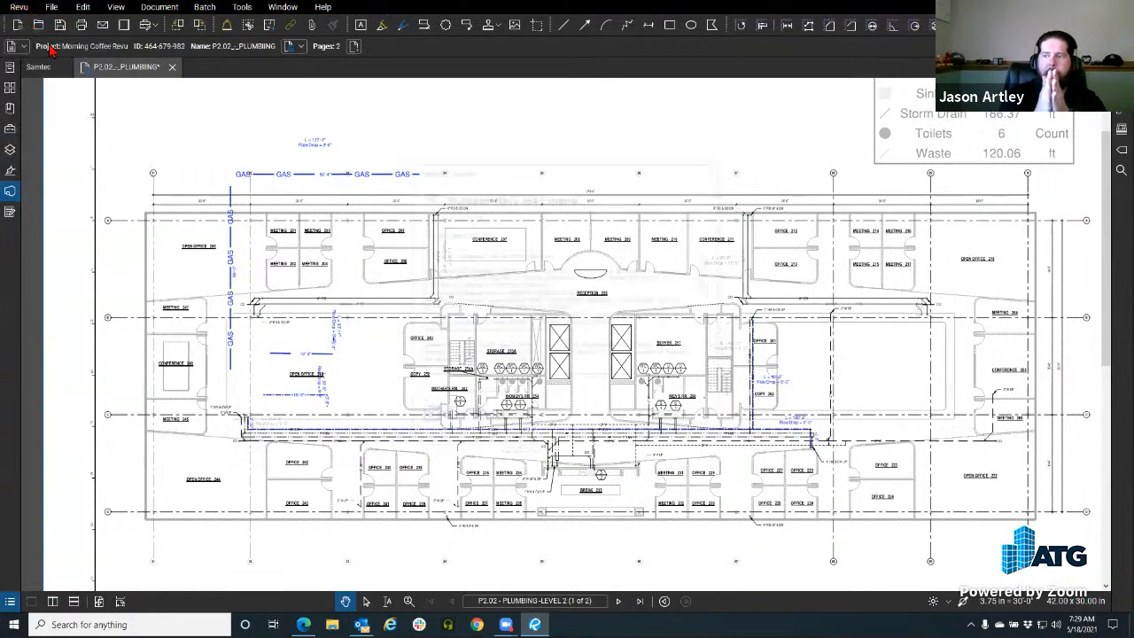
{"action": "left_click", "coordinate": [697, 432]}
{"action": "scroll", "coordinate": [239, 224], "scroll_direction": "down", "scroll_amount": 3}
{"action": "scroll", "coordinate": [240, 224], "scroll_direction": "up", "scroll_amount": 3}
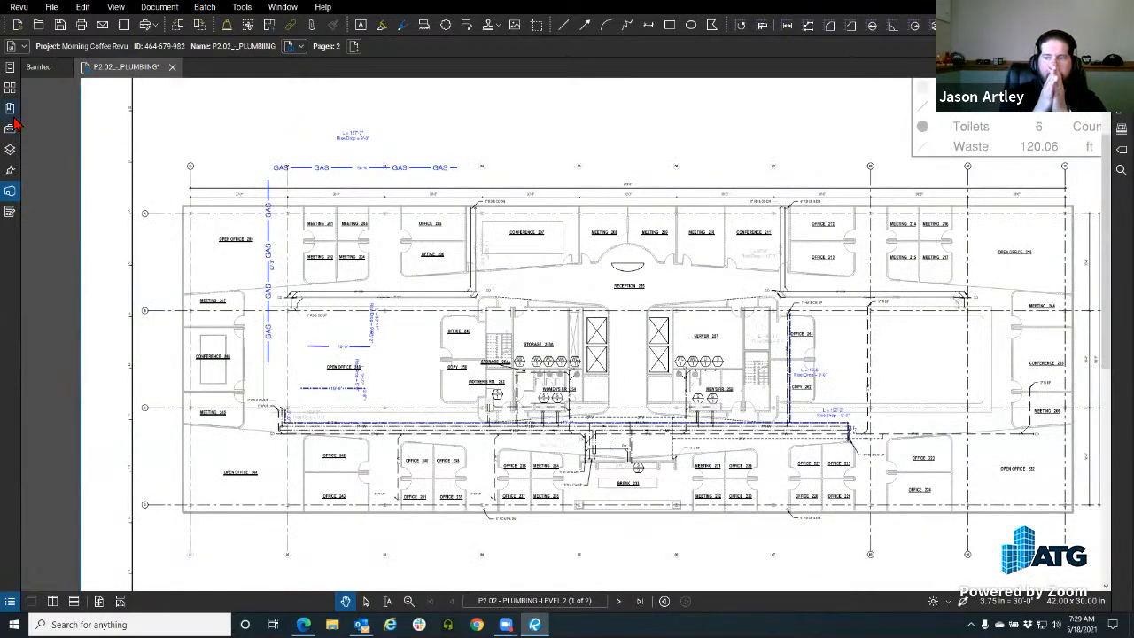
Step: Open the Layers panel, widen it, and browse the available layer configurations
{"action": "left_click", "coordinate": [9, 149]}
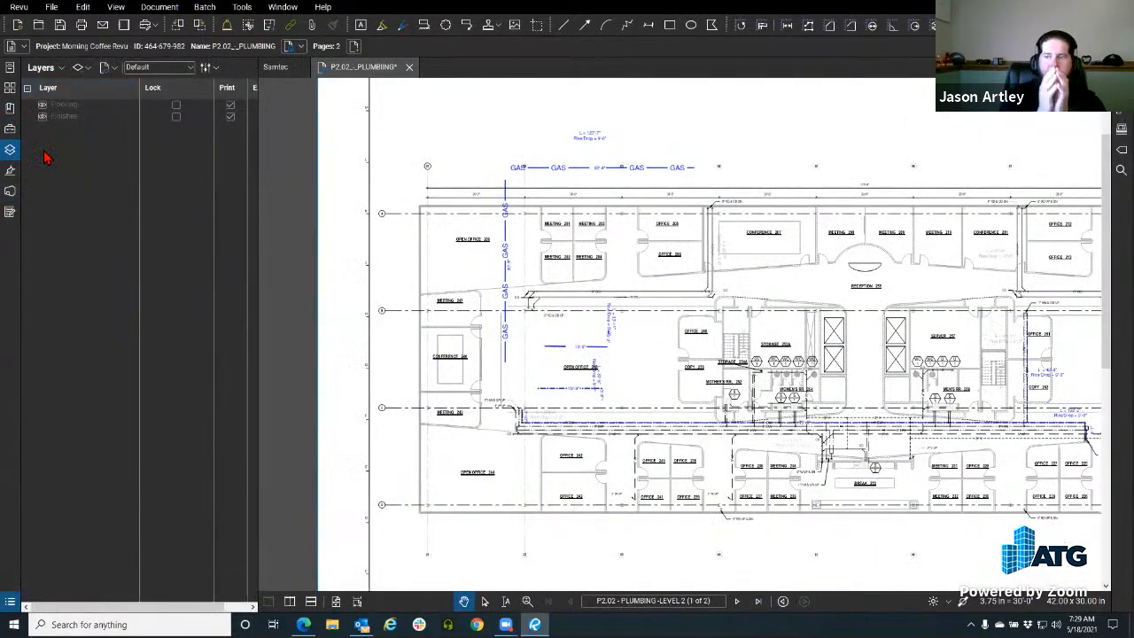
{"action": "left_click_drag", "start_coordinate": [259, 161], "coordinate": [442, 178]}
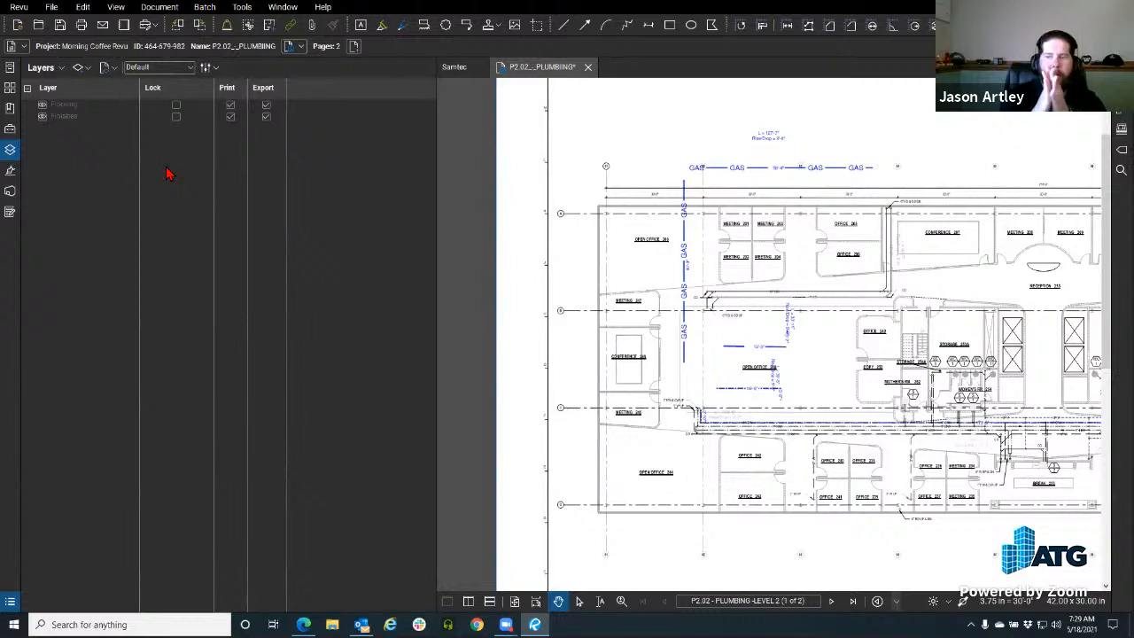
{"action": "left_click", "coordinate": [206, 67]}
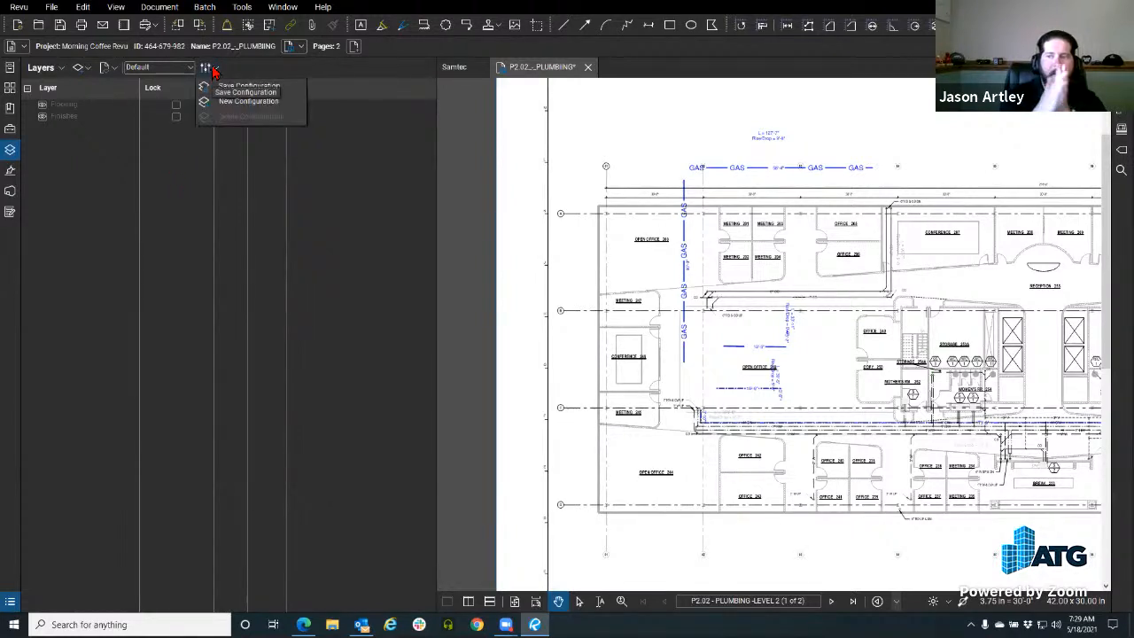
{"action": "left_click", "coordinate": [188, 68]}
{"action": "left_click", "coordinate": [51, 75]}
Step: Check the layer display options, then sort the two layers by the Layer column
{"action": "left_click", "coordinate": [50, 74]}
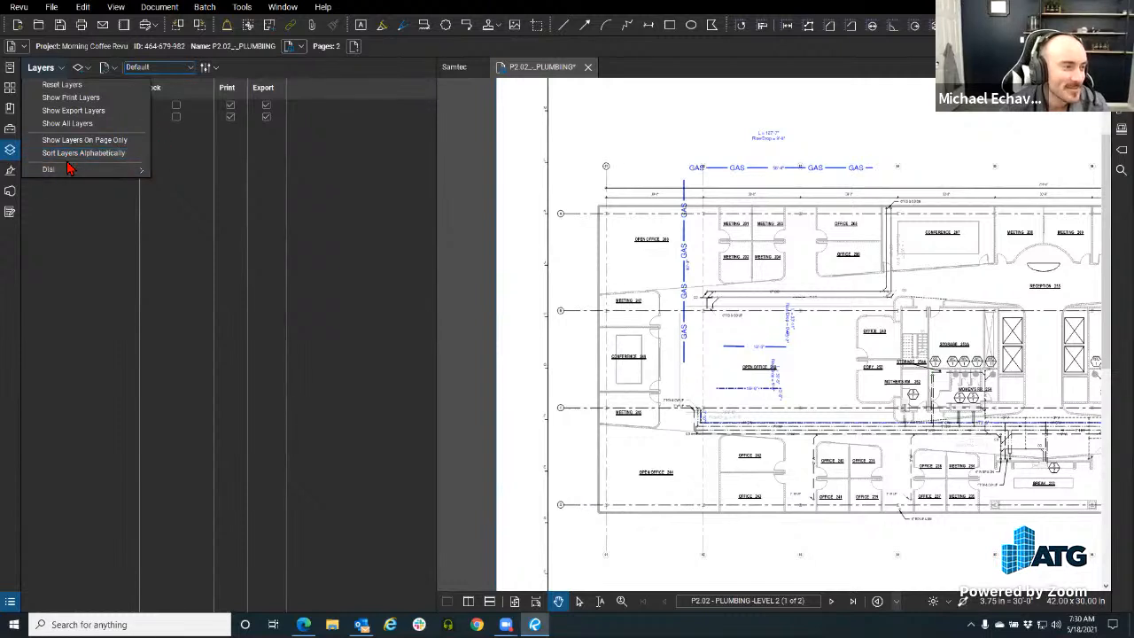
{"action": "left_click", "coordinate": [85, 159]}
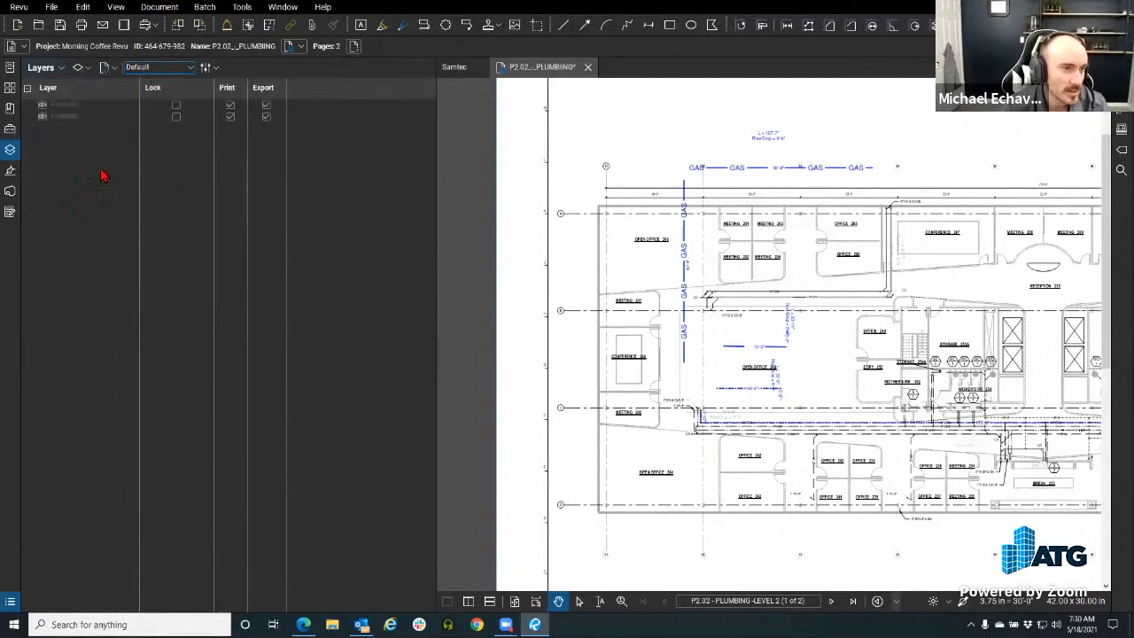
{"action": "left_click", "coordinate": [132, 94]}
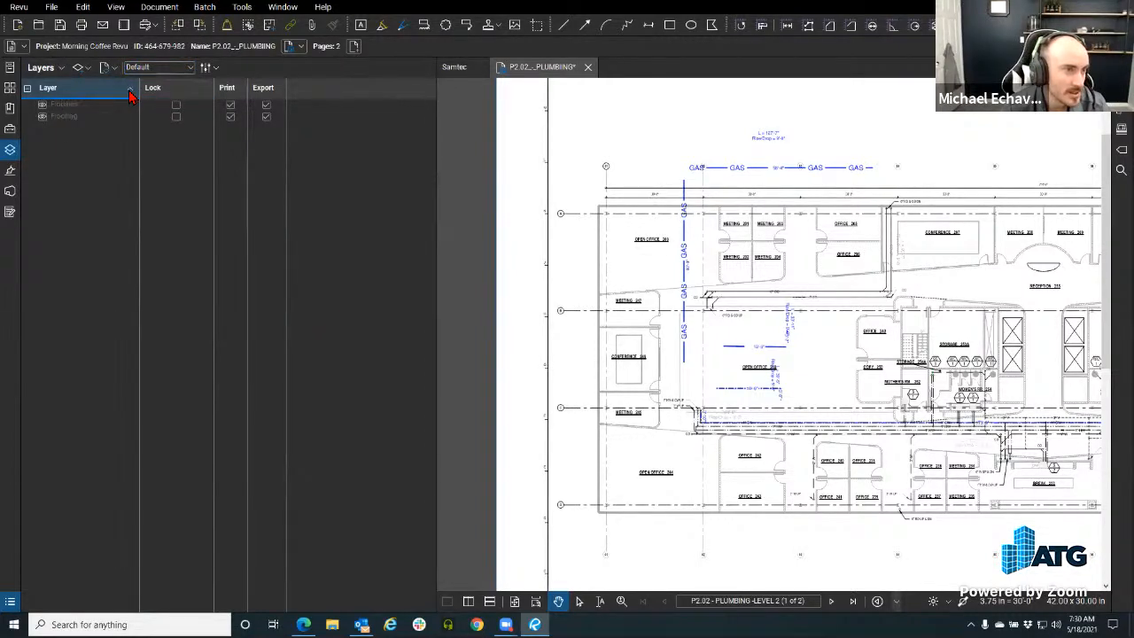
{"action": "left_click", "coordinate": [130, 94]}
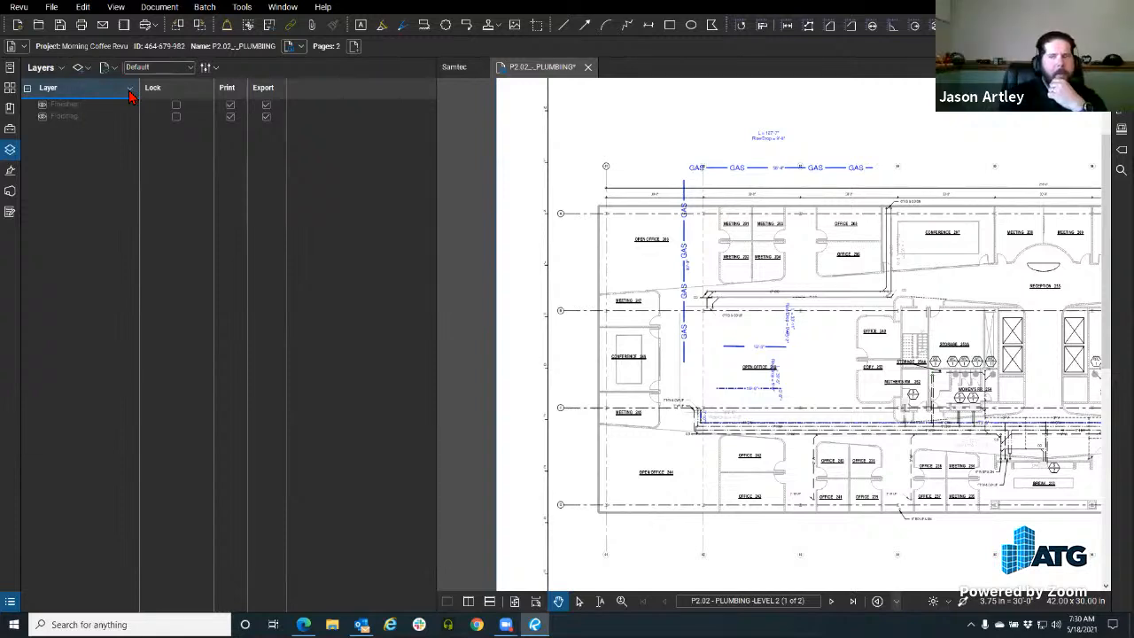